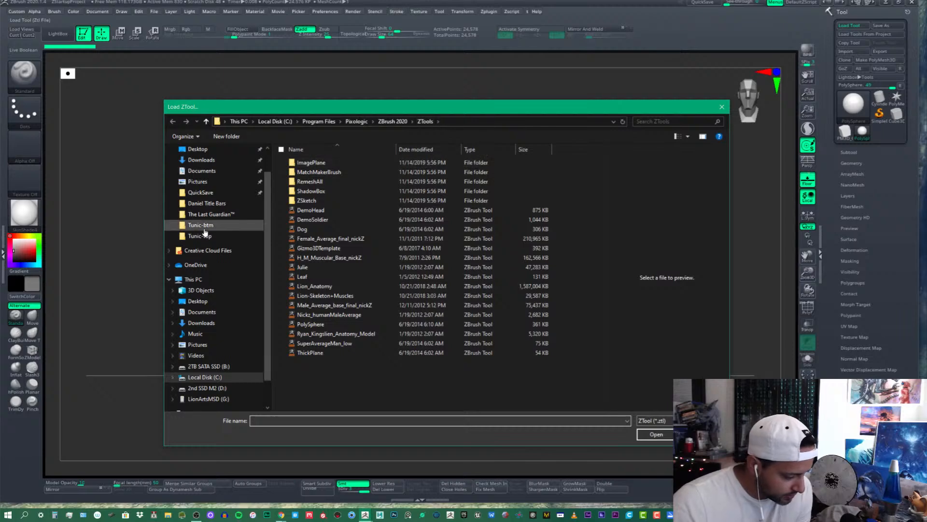
Load the C-P2020-6 ZTool from the Cupid-Psyche_2020 folder inside Projects on the Desktop
left_click(201, 153)
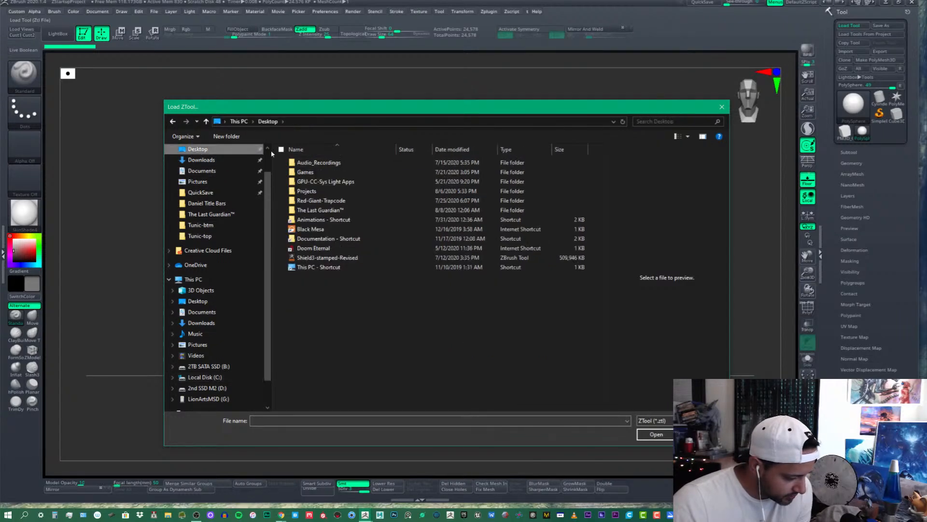
double_click(310, 191)
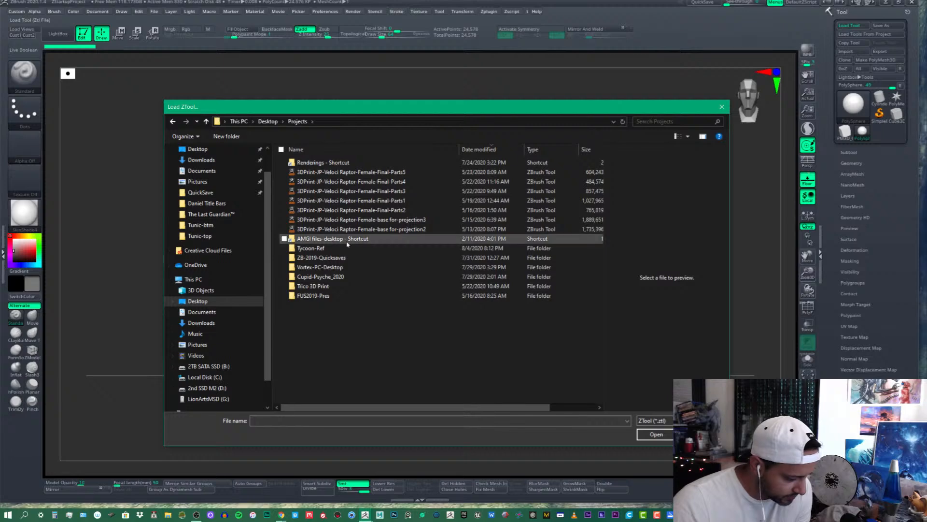
double_click(343, 276)
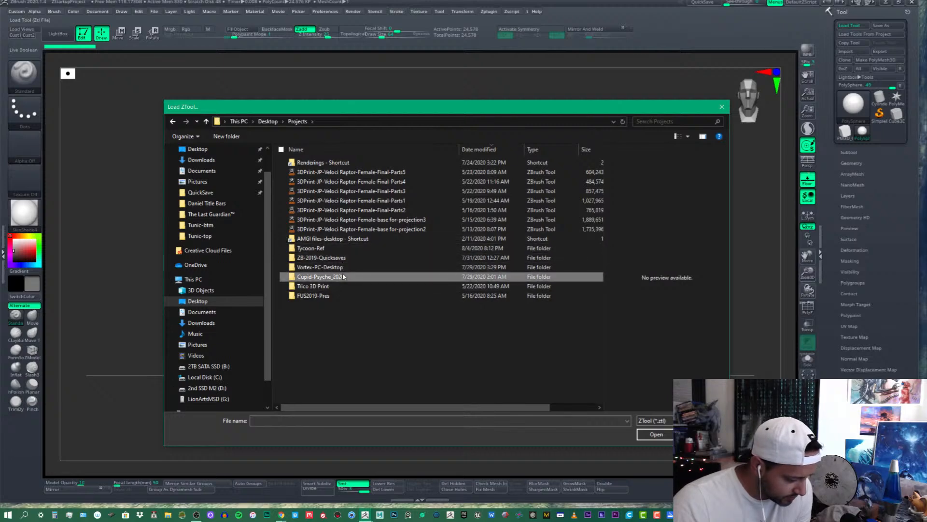
left_click(410, 152)
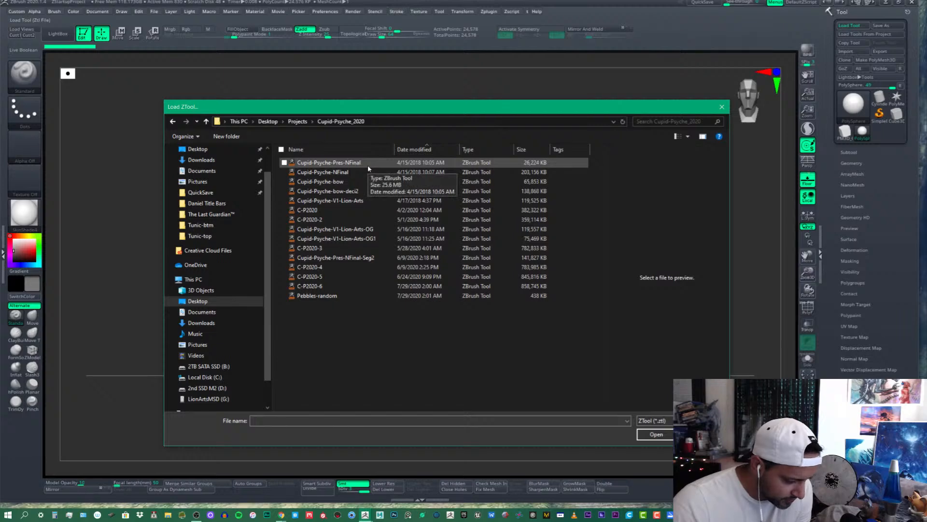
left_click(414, 149)
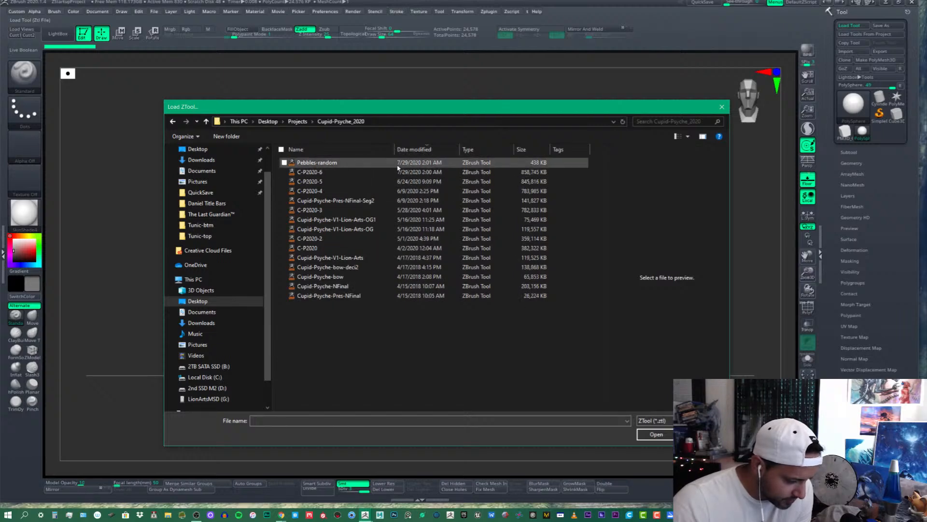
left_click(400, 173)
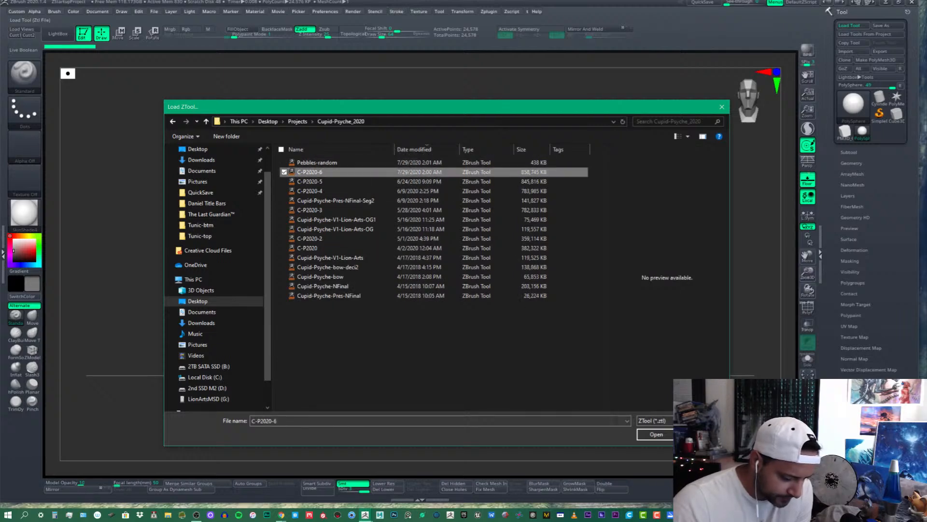
left_click(655, 434)
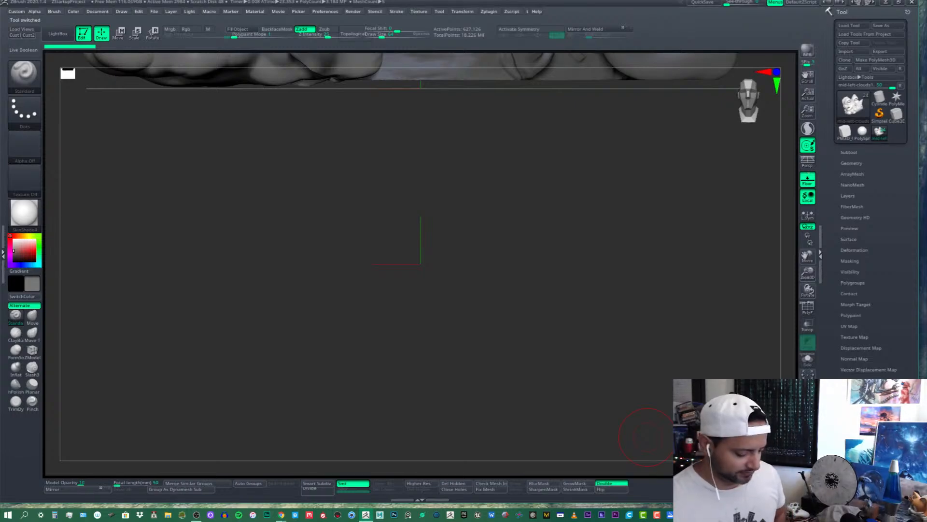
Frame the whole sculpture, expand its subtool list and turn off the floor grid
key("f")
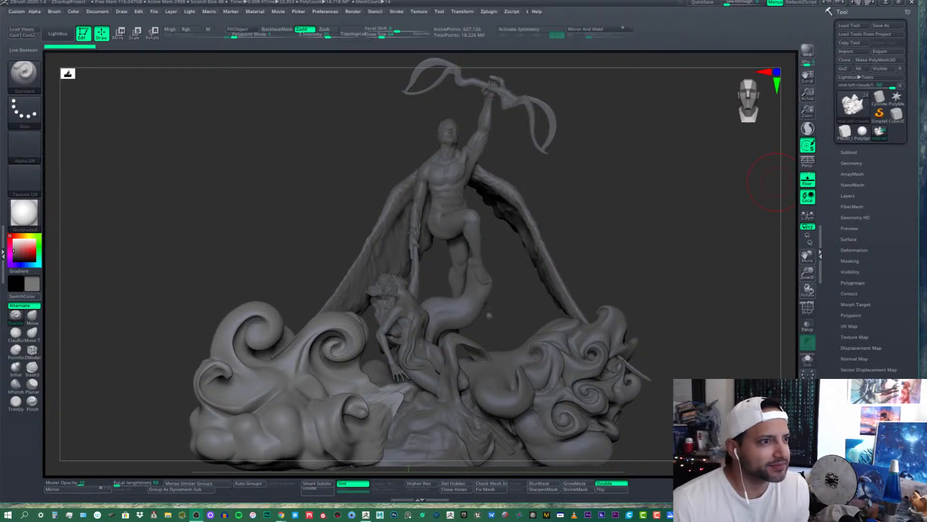
mouse_move(705, 236)
left_mouse_down()
mouse_move(694, 246)
mouse_move(684, 238)
left_mouse_up()
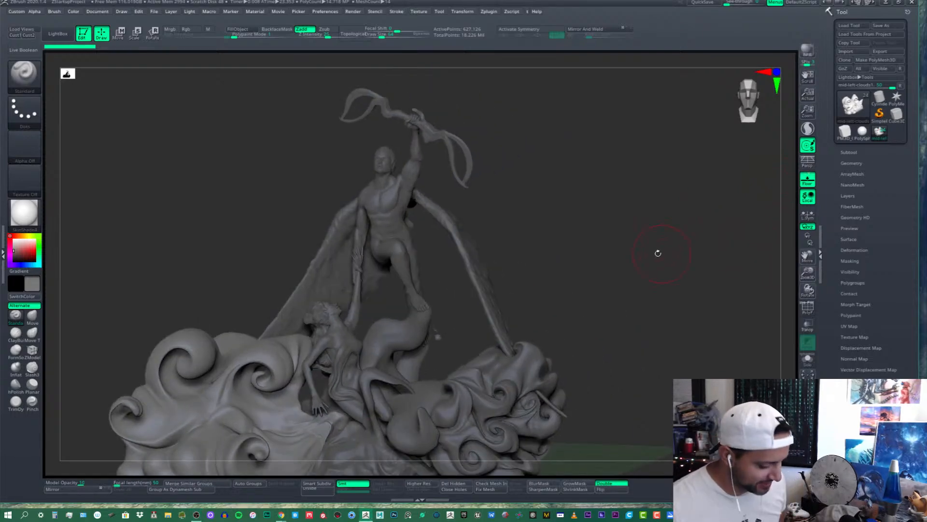
left_click_drag(604, 246, 672, 213, "alt")
left_click(849, 152)
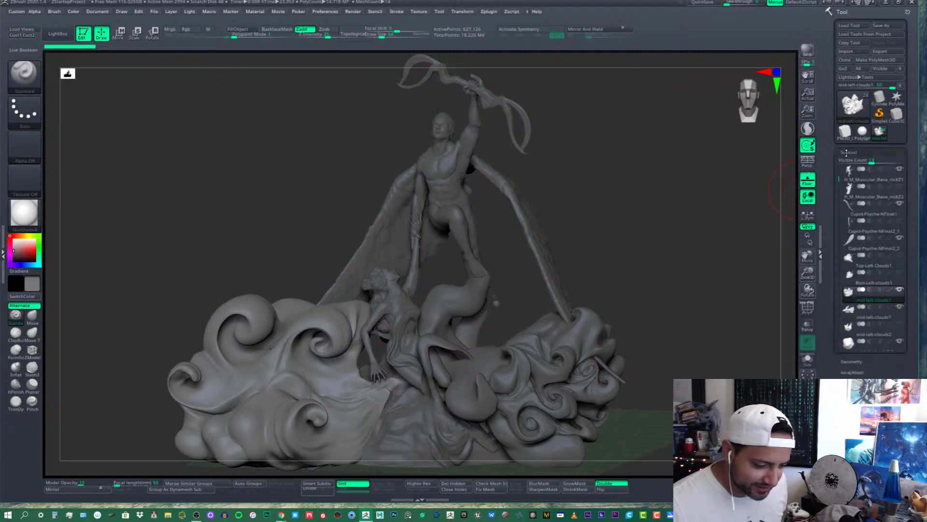
left_click(807, 183)
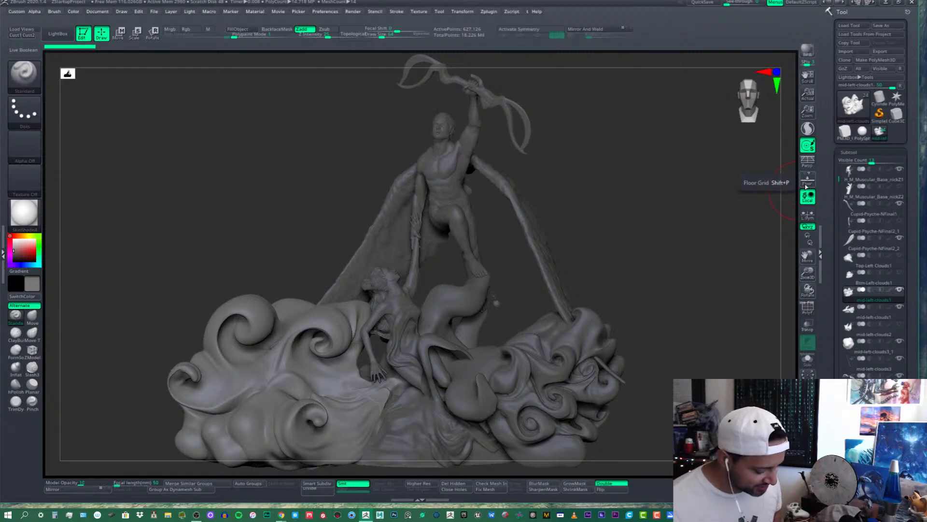
left_click_drag(690, 242, 697, 246)
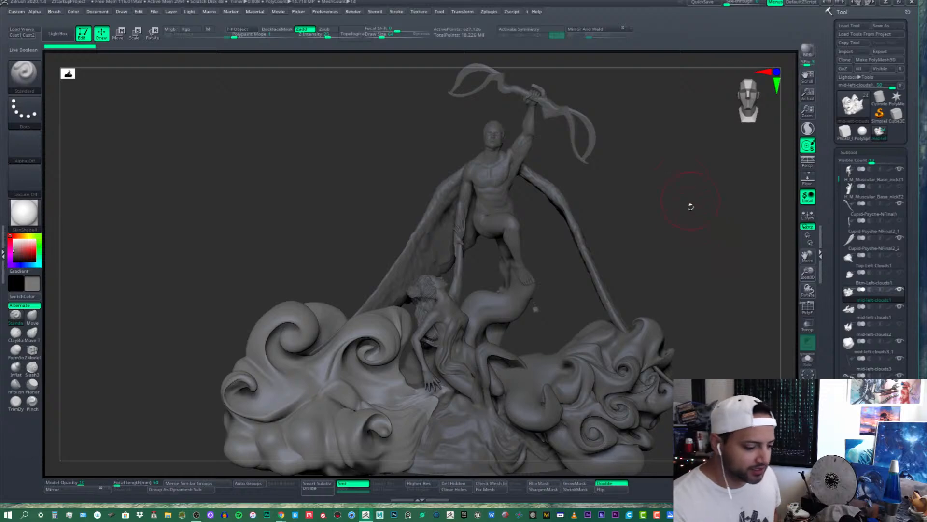
left_click_drag(674, 246, 660, 252)
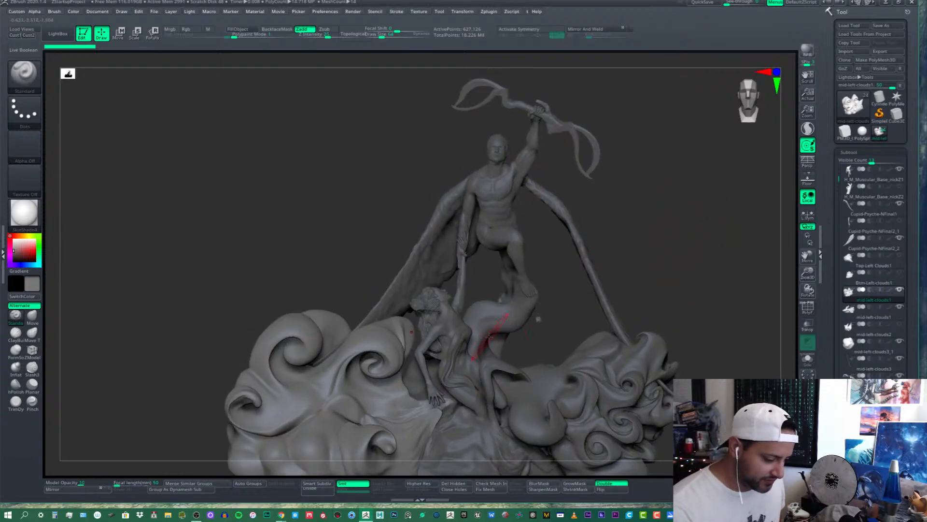
Activate the standing male figure's subtool, followed by the PsycheV4 subtool with the rock base
right_click_drag(490, 335, 471, 369)
right_click_drag(514, 298, 532, 264, "alt")
left_click(513, 218, "alt")
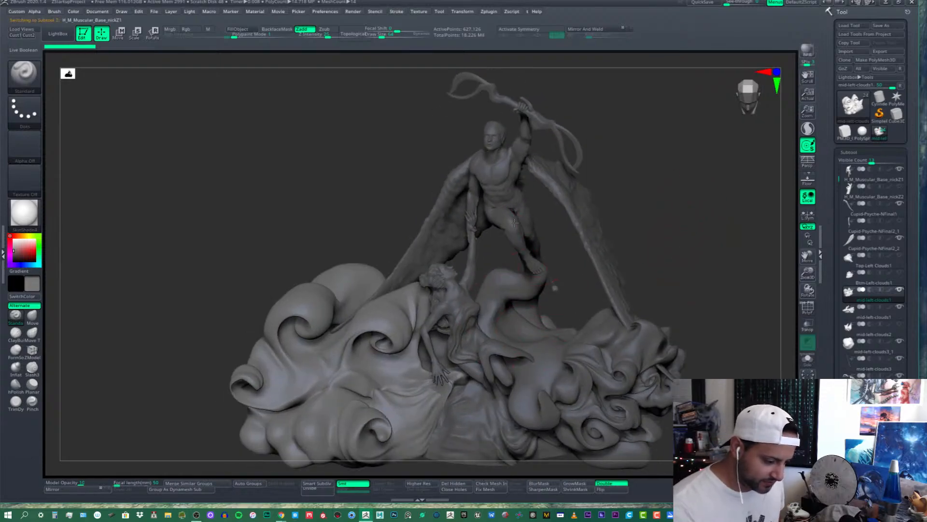
left_click(523, 312, "alt")
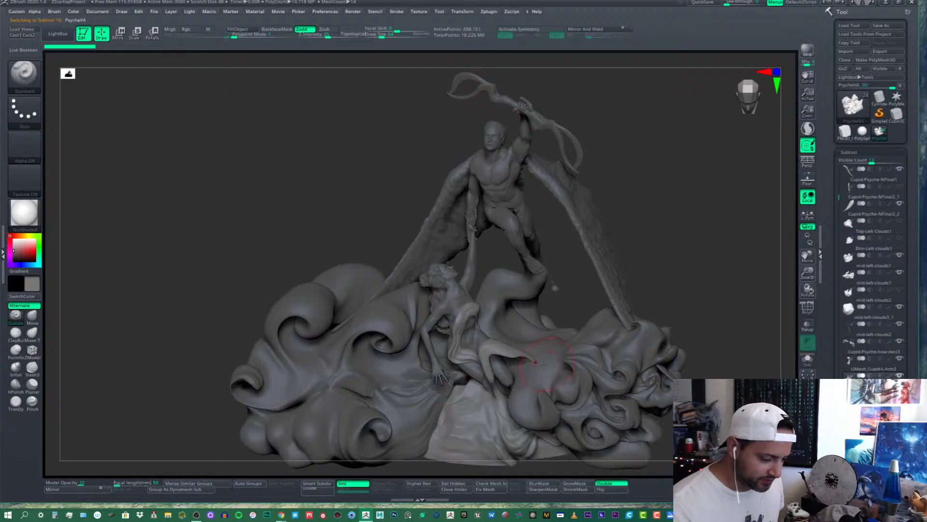
mouse_move(460, 314)
right_mouse_down("alt")
mouse_move(487, 306)
mouse_move(461, 312)
mouse_move(486, 349)
right_mouse_up("alt")
right_click_drag(514, 266, 523, 245, "alt")
right_click_drag(494, 352, 495, 336, "alt")
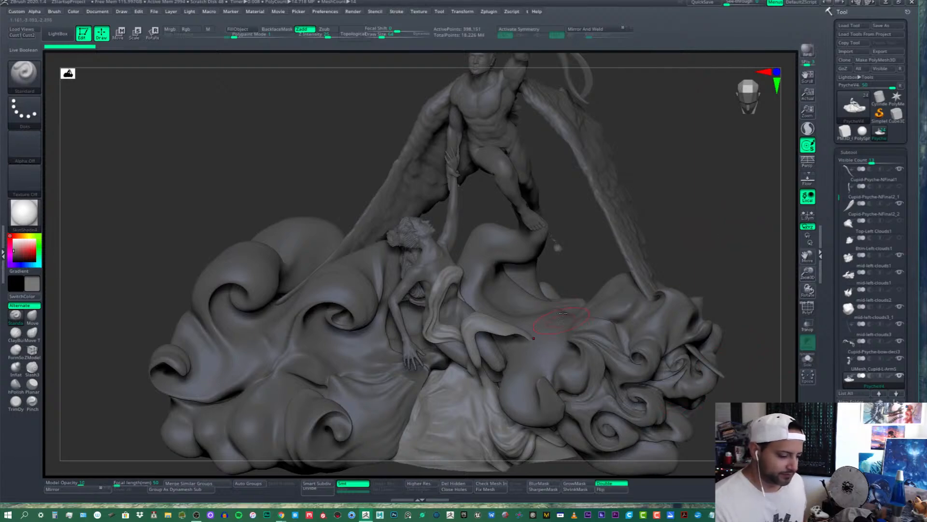
Make the mid-left-clouds1 subtool active and smooth the rounded cloud bump on the back of the sculpture
left_click(551, 333, "alt")
mouse_move(505, 272)
right_mouse_down()
mouse_move(536, 257)
mouse_move(643, 246)
right_mouse_up()
mouse_move(445, 333)
right_mouse_down("alt")
mouse_move(467, 293)
mouse_move(429, 279)
mouse_move(457, 256)
mouse_move(451, 250)
mouse_move(459, 246)
mouse_move(442, 239)
right_mouse_up("alt")
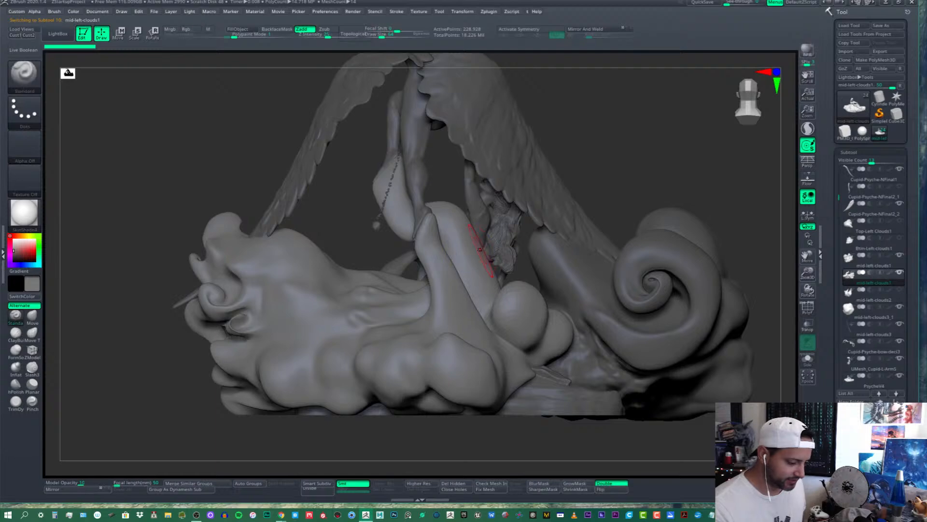
right_click_drag(492, 257, 490, 300, "alt")
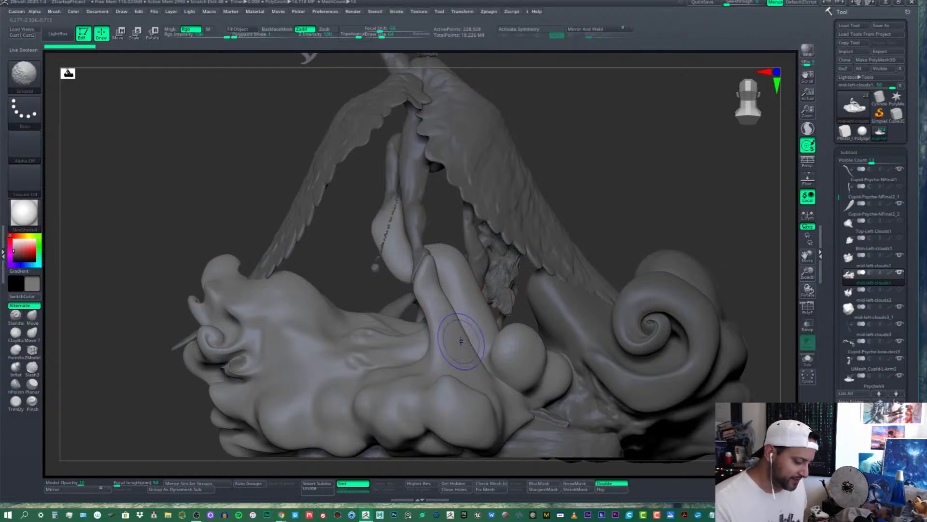
right_click_drag(476, 371, 473, 353, "alt")
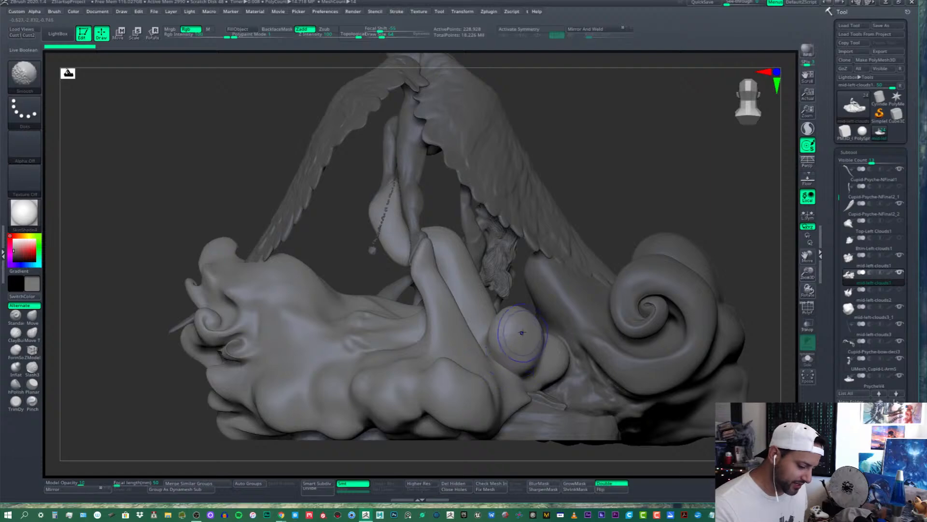
left_click_drag(522, 333, 517, 326, "shift")
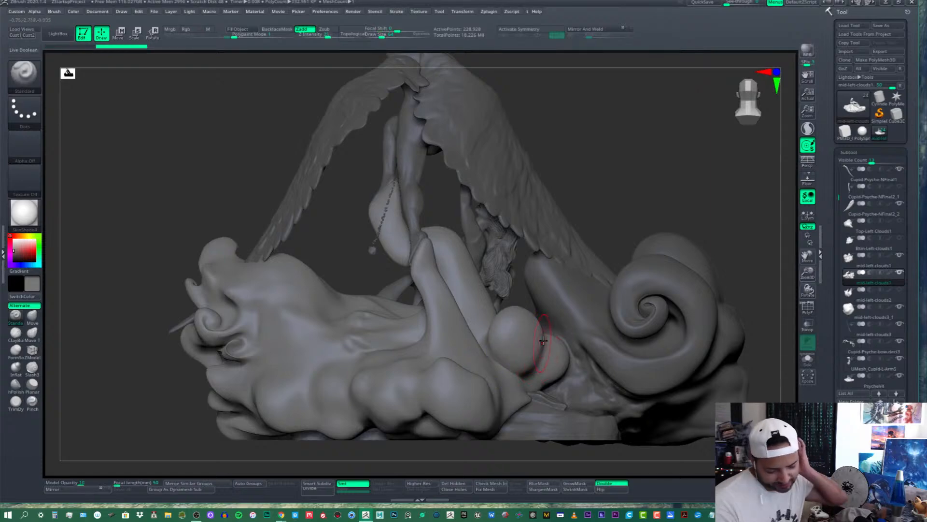
Examine the active cloud's wireframe and polygroups, and check the cloud forms behind the figures from several angles
left_click(810, 312)
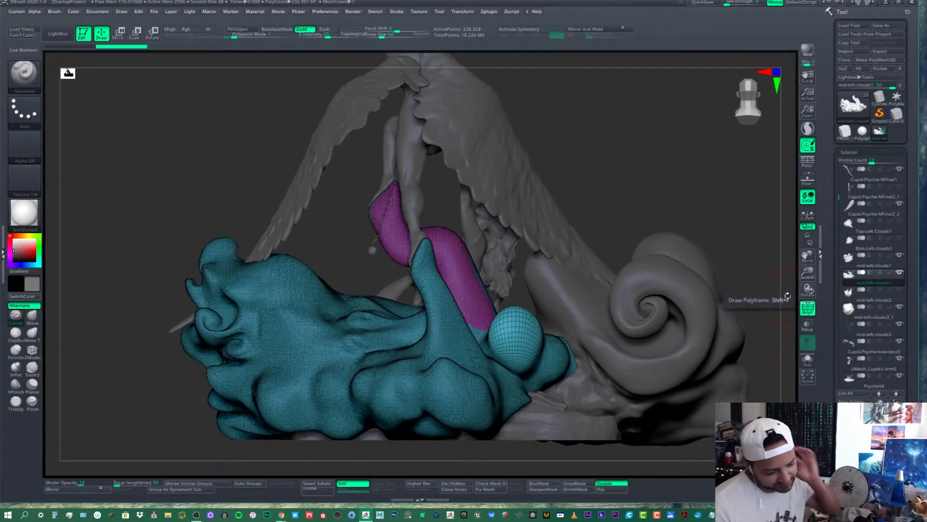
left_click(808, 312)
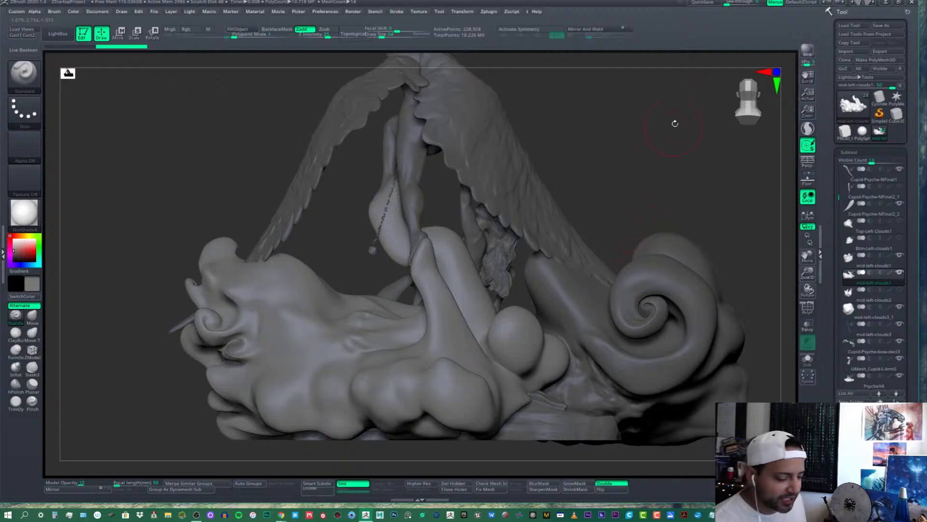
left_click_drag(633, 162, 663, 153)
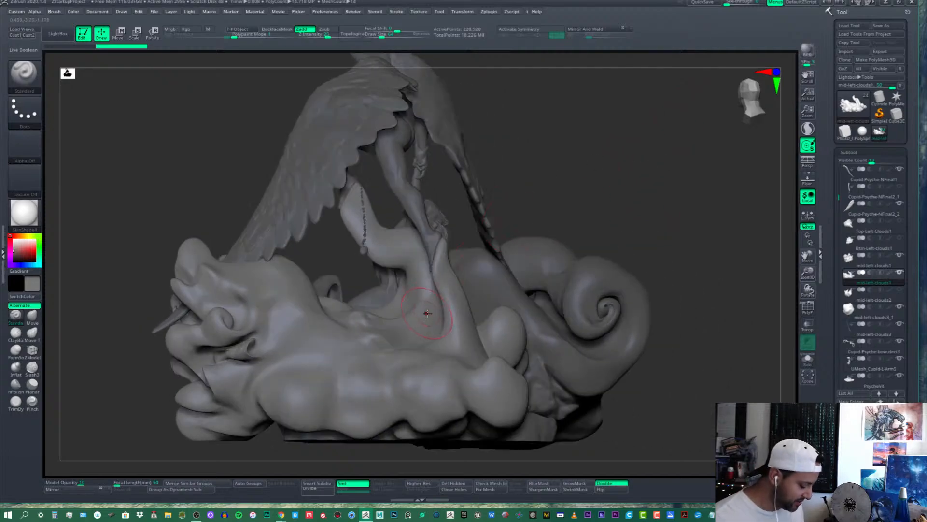
mouse_move(439, 290)
right_mouse_down("alt")
mouse_move(473, 314)
mouse_move(464, 321)
mouse_move(482, 327)
mouse_move(478, 310)
right_mouse_up("alt")
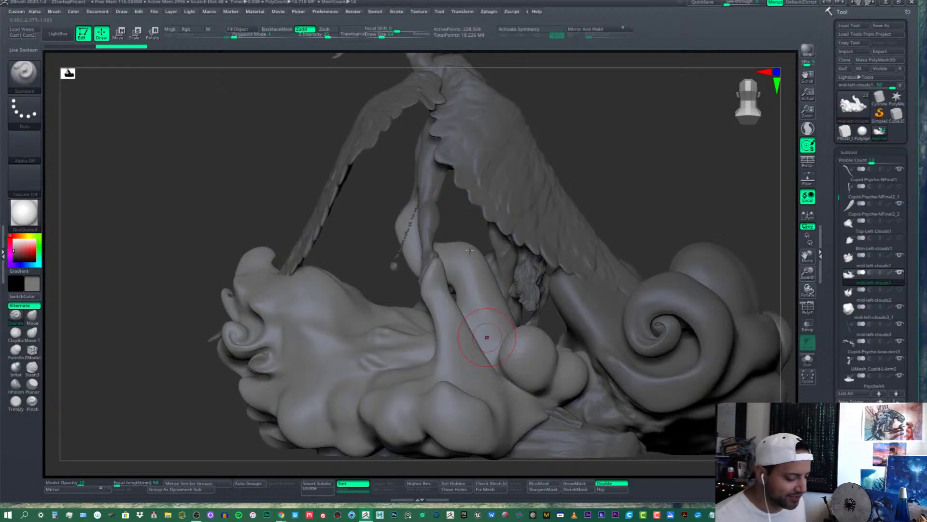
right_click_drag(476, 292, 475, 280)
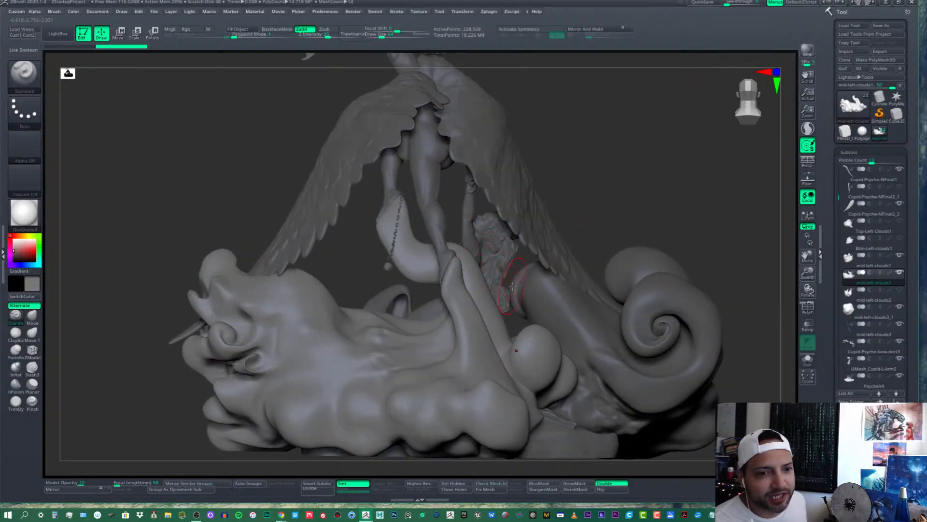
right_click_drag(473, 317, 471, 303, "alt")
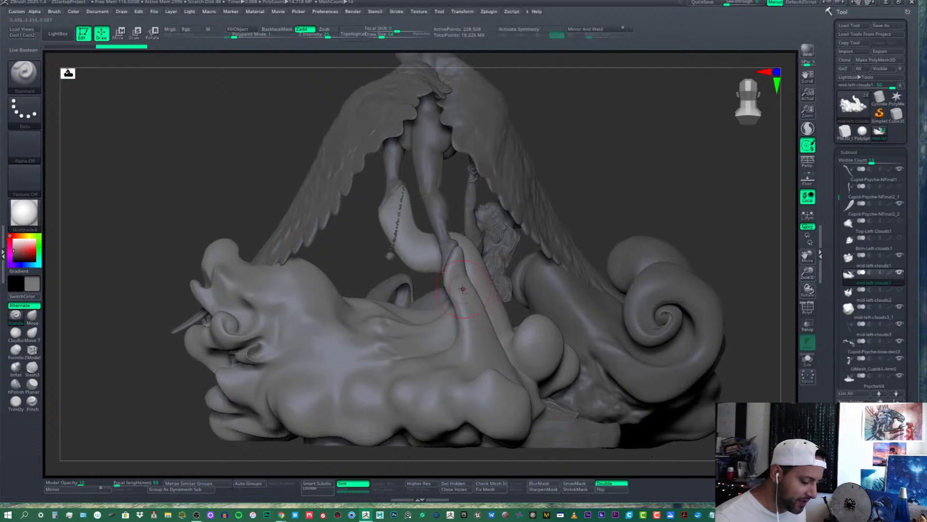
right_click_drag(538, 277, 546, 345, "ctrl")
right_click_drag(486, 317, 483, 293, "alt")
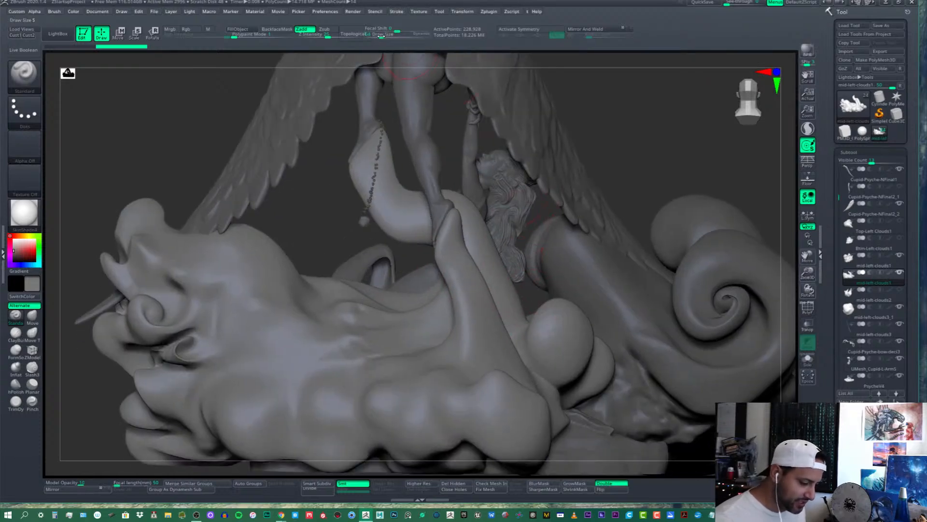
Enlarge the brush's draw size and set the ZRemesher target polygons count to 3 for the active cloud
left_click_drag(382, 37, 387, 37)
scroll(920, 195, "down", 5)
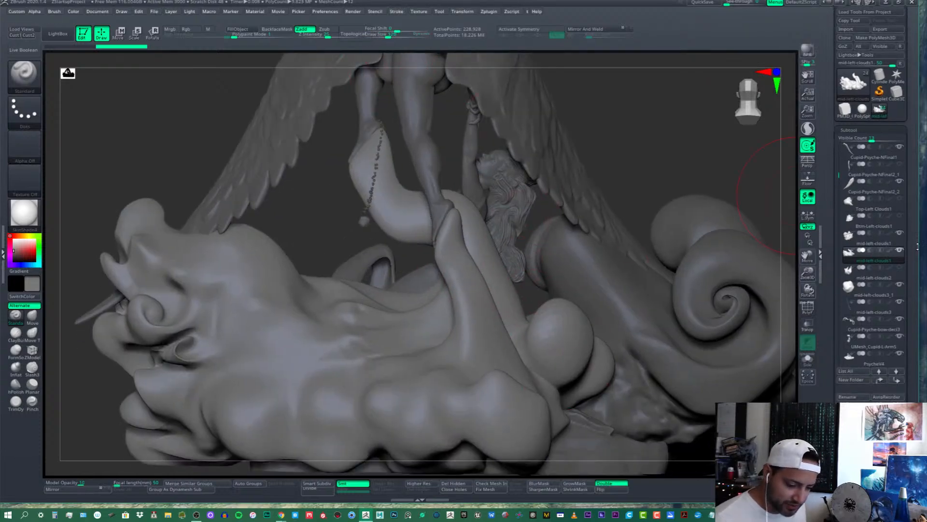
left_click(861, 321)
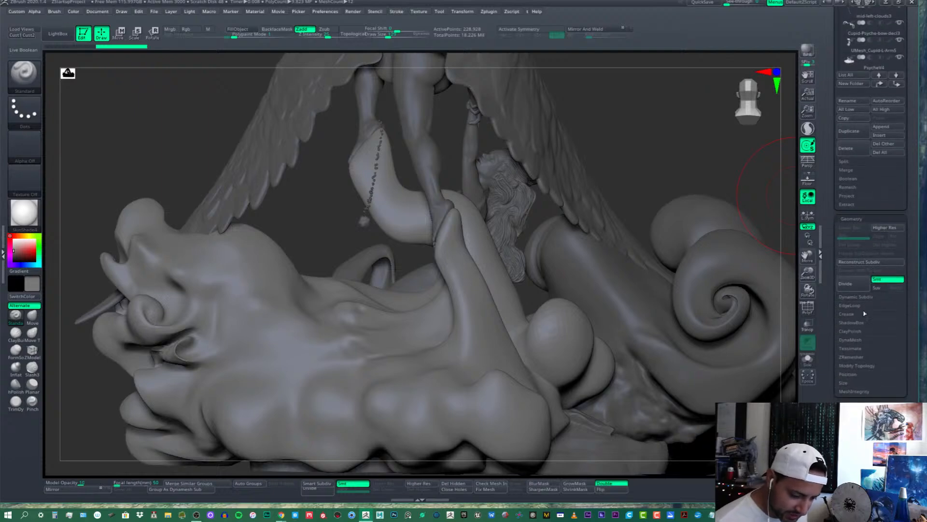
left_click(851, 357)
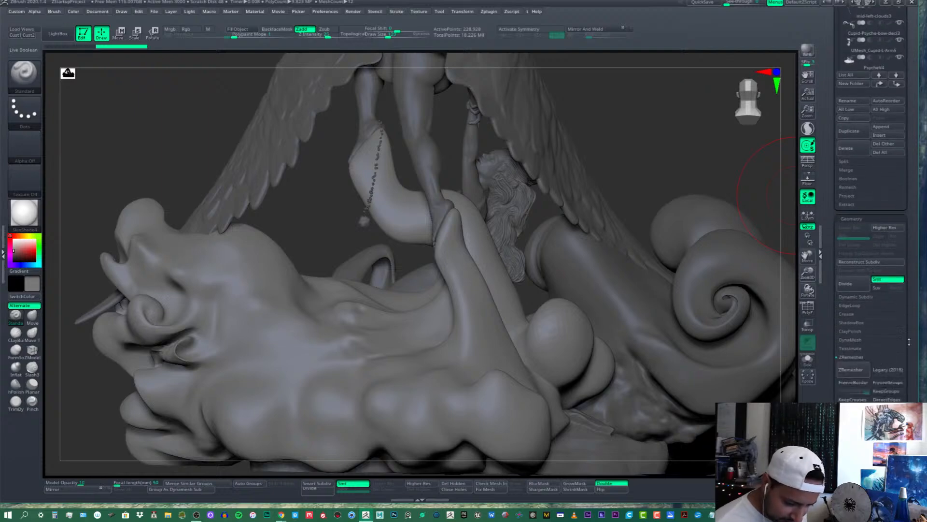
left_click_drag(871, 354, 849, 329)
left_click(849, 329)
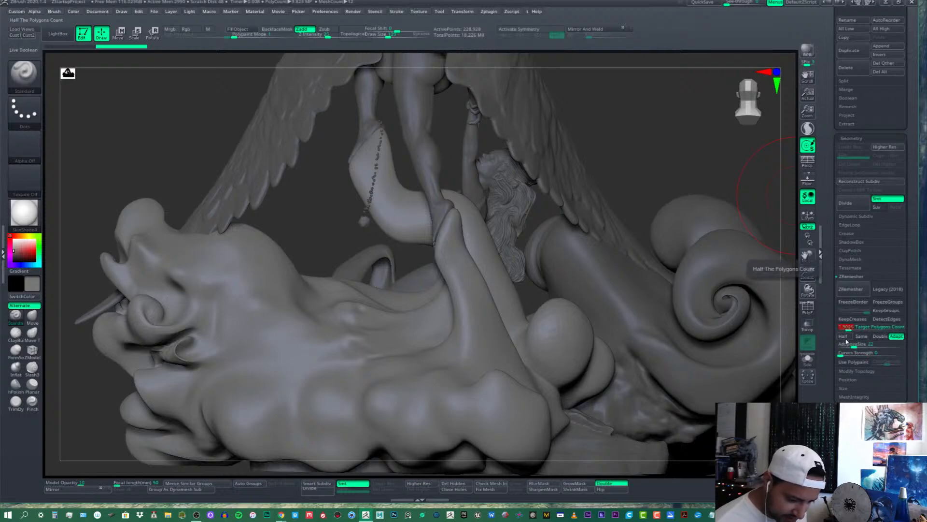
type("3")
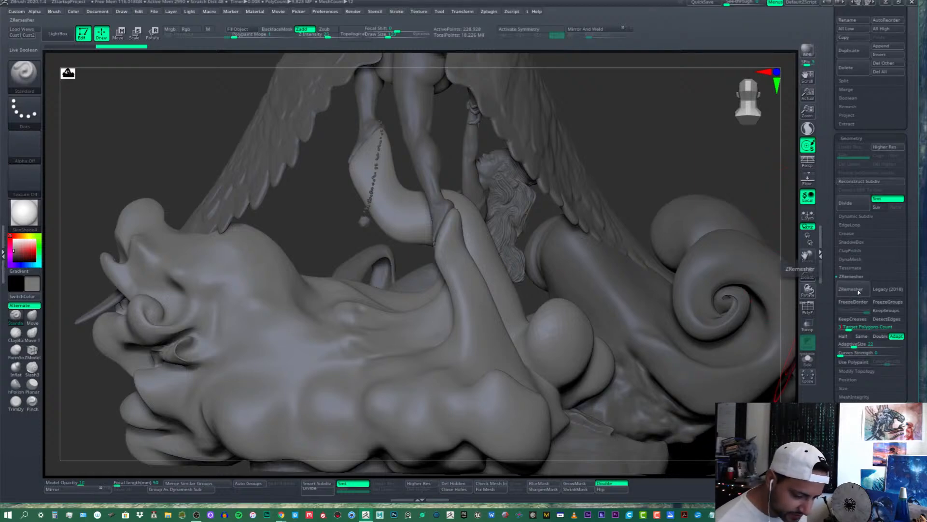
Recheck the cloud's wireframe and rebuild the cloud mesh with DynaMesh at resolution 176
left_click(809, 311)
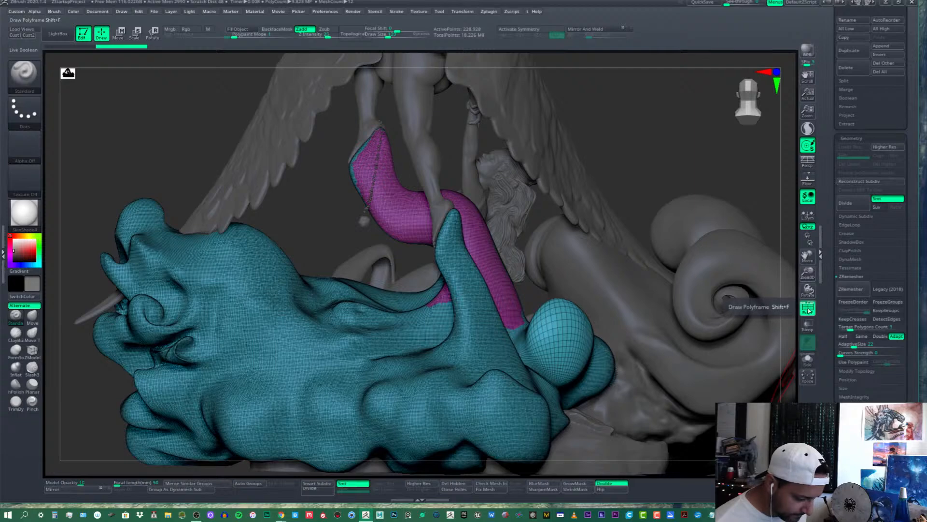
left_click(809, 310)
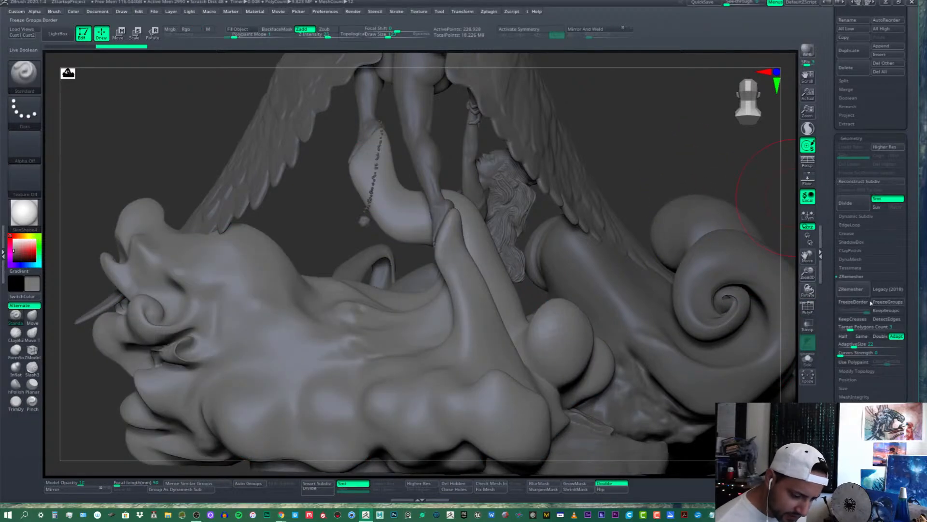
left_click(862, 261)
left_click_drag(663, 154, 636, 193, "ctrl")
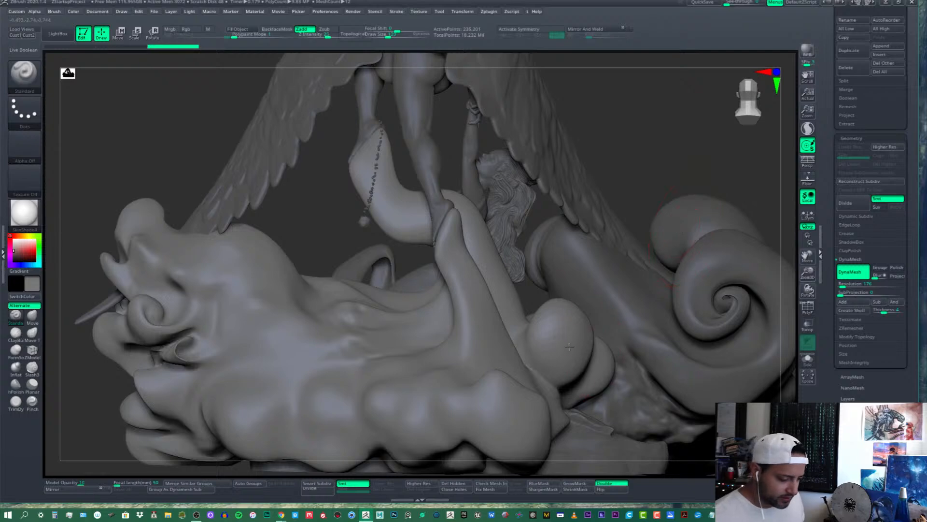
Recheck the cloud's wireframe, switch to the Move brush, and bend the middle of the cloud spike beneath the standing foot
key("shift+f")
key("shift+f")
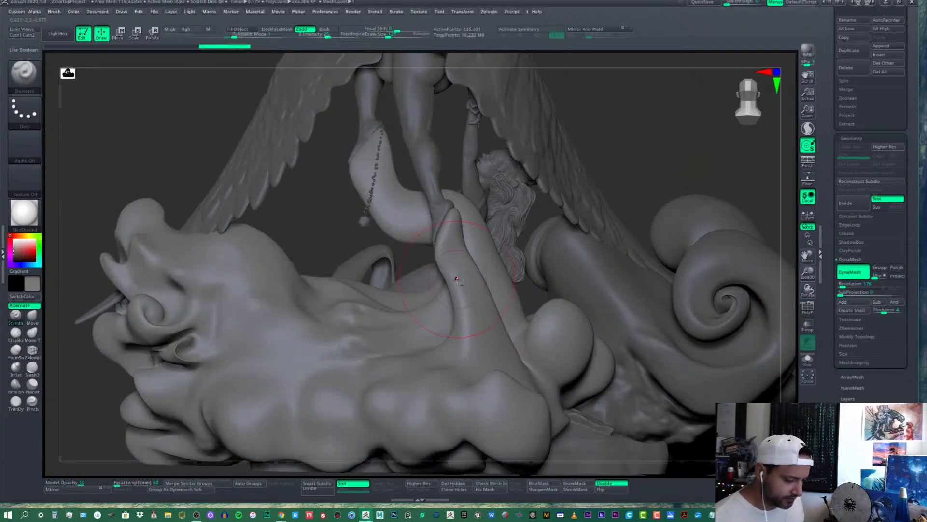
mouse_move(474, 290)
right_mouse_down("alt")
mouse_move(496, 302)
mouse_move(499, 348)
right_mouse_up("alt")
right_click_drag(423, 339, 483, 332, "alt")
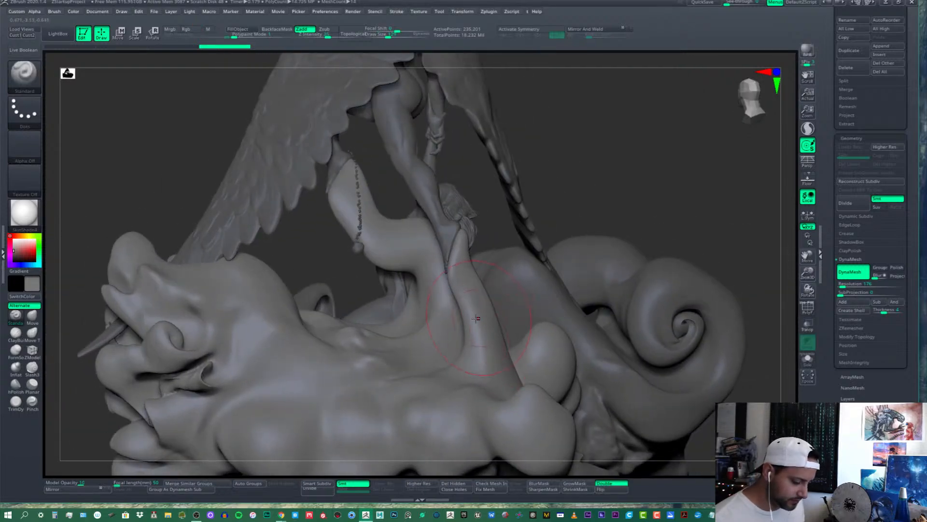
left_click(32, 318)
left_click(190, 29)
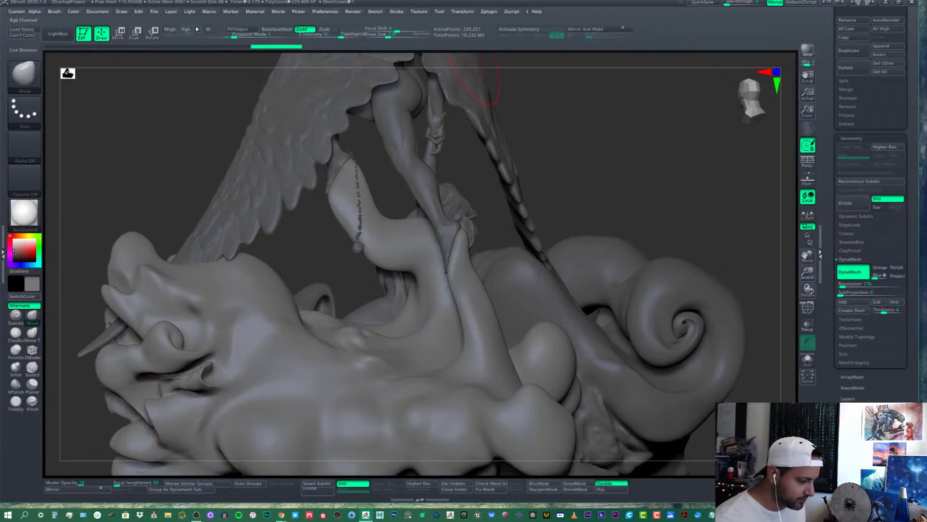
left_click_drag(388, 35, 390, 36)
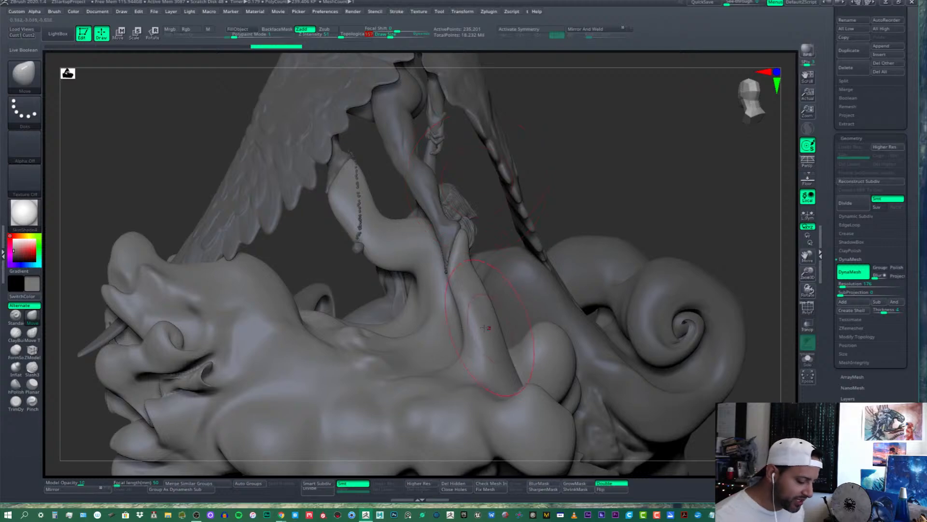
right_click_drag(475, 324, 512, 325)
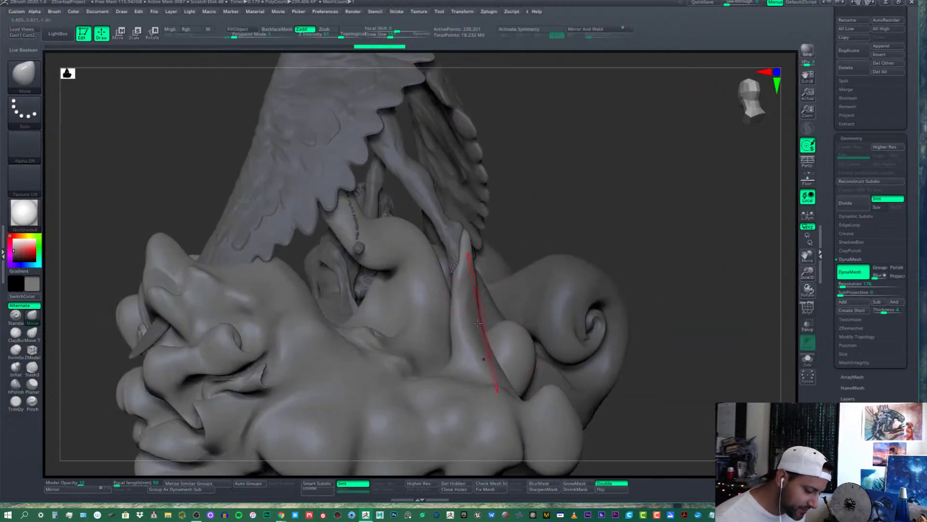
left_click_drag(478, 325, 441, 324)
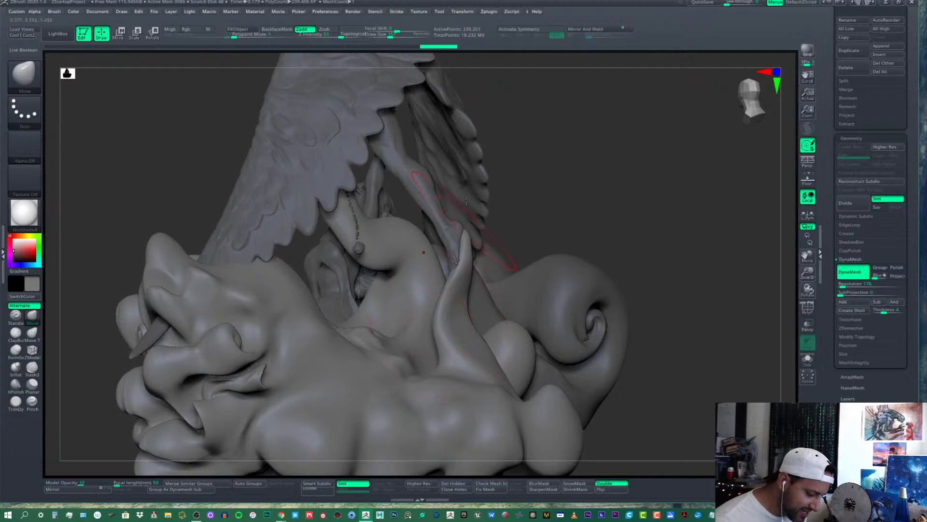
left_click(388, 35)
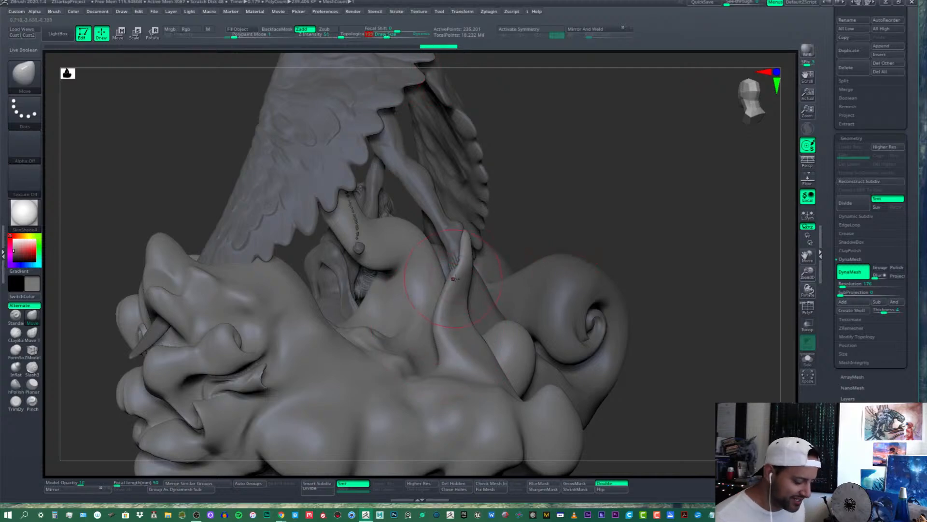
mouse_move(480, 314)
right_mouse_down()
mouse_move(424, 306)
mouse_move(447, 312)
right_mouse_up()
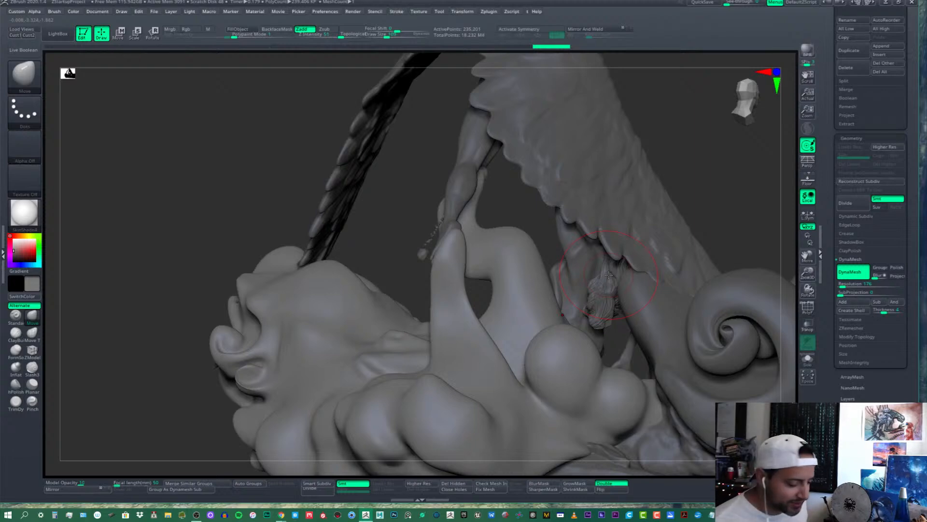
Isolate the active cloud with Solo and bend the thin spike into an S-curve using a slightly smaller Move brush
mouse_move(461, 308)
right_mouse_down()
mouse_move(546, 300)
mouse_move(455, 303)
mouse_move(445, 279)
mouse_move(452, 306)
mouse_move(472, 266)
right_mouse_up()
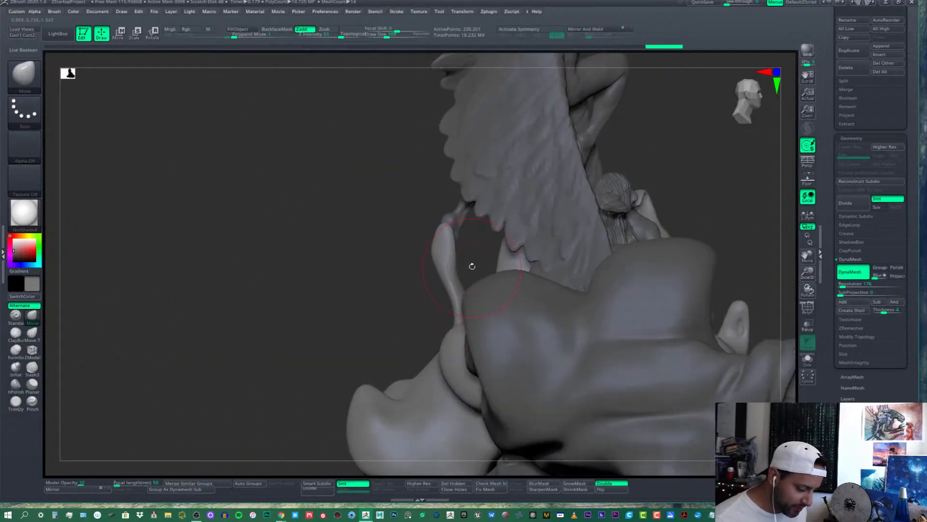
left_click_drag(386, 36, 385, 36)
left_click(807, 359)
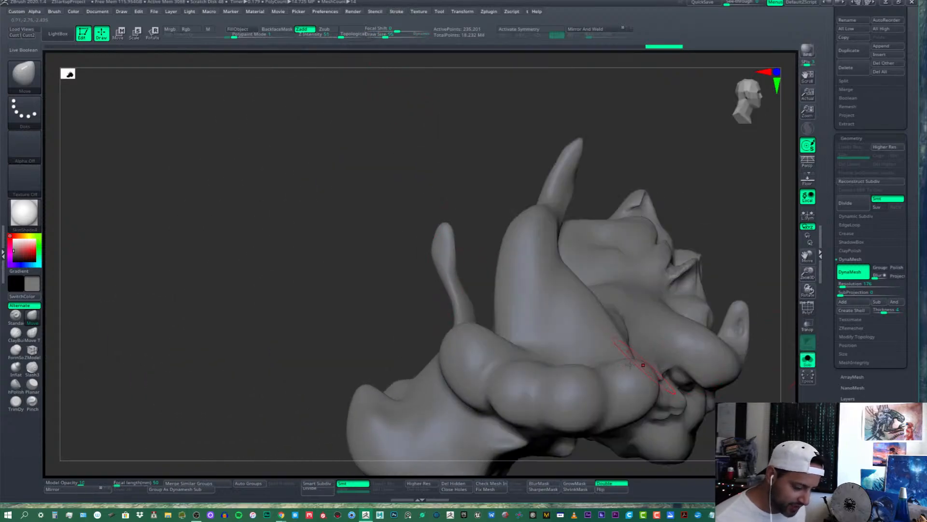
mouse_move(554, 315)
right_mouse_down()
mouse_move(523, 286)
mouse_move(524, 317)
right_mouse_up()
left_click_drag(449, 300, 456, 272)
left_click_drag(456, 328, 469, 325)
left_click_drag(451, 288, 465, 288)
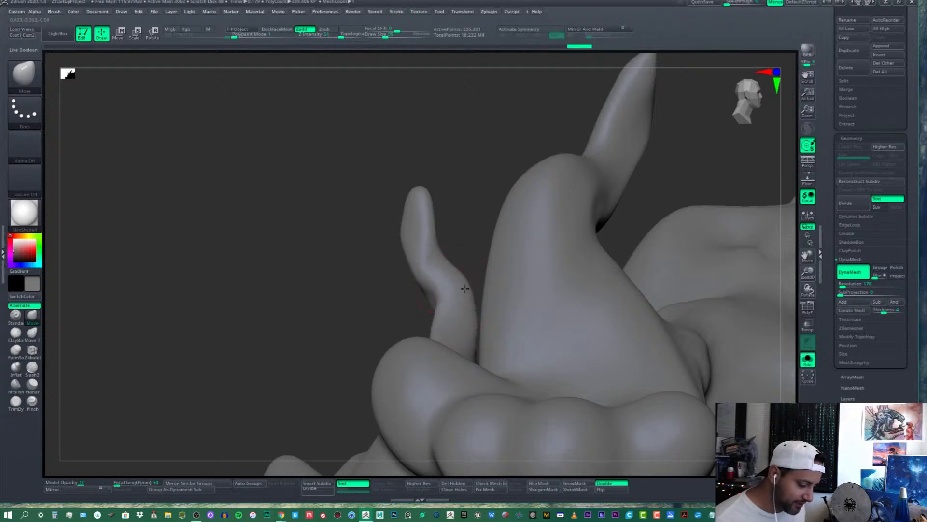
Reshape the lower bend of the cloud spike from the opposite side and smooth where it joins the cloud
right_click_drag(465, 289, 690, 257)
mouse_move(513, 306)
right_mouse_down("ctrl")
mouse_move(494, 279)
mouse_move(480, 277)
mouse_move(499, 245)
mouse_move(526, 315)
right_mouse_up("ctrl")
mouse_move(526, 315)
left_mouse_down()
mouse_move(510, 313)
mouse_move(520, 326)
left_mouse_up()
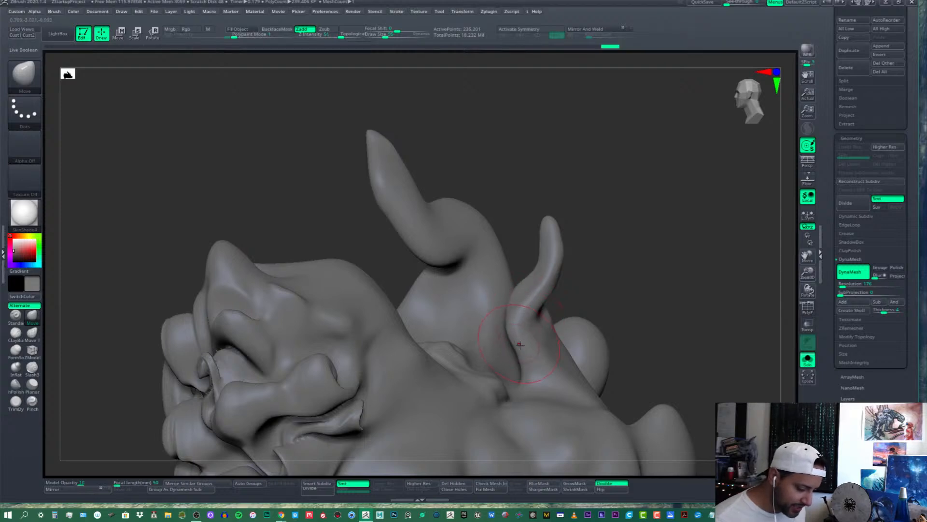
right_click_drag(520, 343, 528, 356)
left_click_drag(527, 356, 528, 368)
right_click_drag(528, 369, 528, 379)
left_click_drag(528, 379, 513, 383)
mouse_move(513, 383)
right_mouse_down()
mouse_move(524, 394)
mouse_move(520, 386)
right_mouse_up()
mouse_move(520, 387)
left_mouse_down("shift")
mouse_move(516, 366)
mouse_move(530, 375)
mouse_move(539, 365)
left_mouse_up("shift")
Enlarge the Move brush, fill out the base of the curved spike, and smooth its surface
left_click(389, 35)
mouse_move(538, 368)
right_mouse_down()
mouse_move(515, 372)
mouse_move(500, 388)
right_mouse_up()
mouse_move(519, 353)
left_mouse_down()
mouse_move(502, 343)
mouse_move(510, 352)
left_mouse_up()
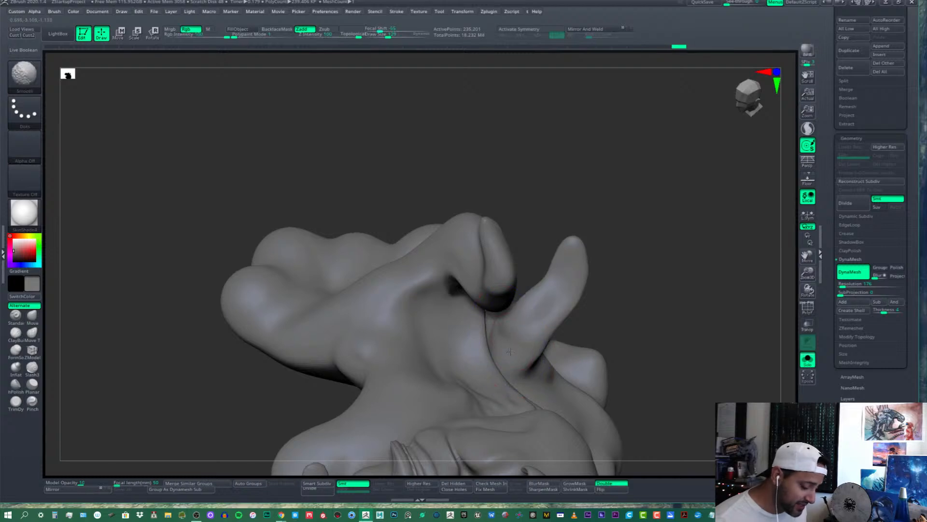
left_click_drag(545, 308, 533, 317, "shift")
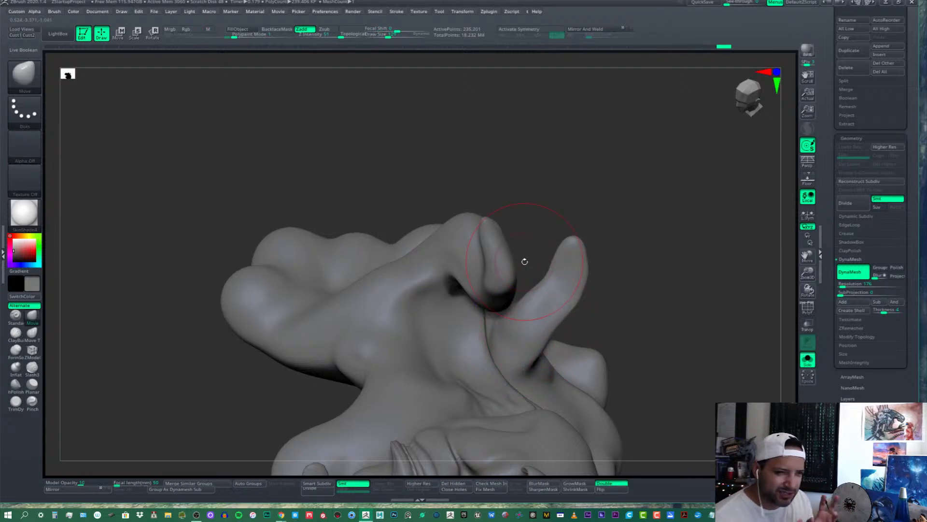
right_click_drag(511, 320, 508, 312)
right_click_drag(556, 352, 508, 330, "alt")
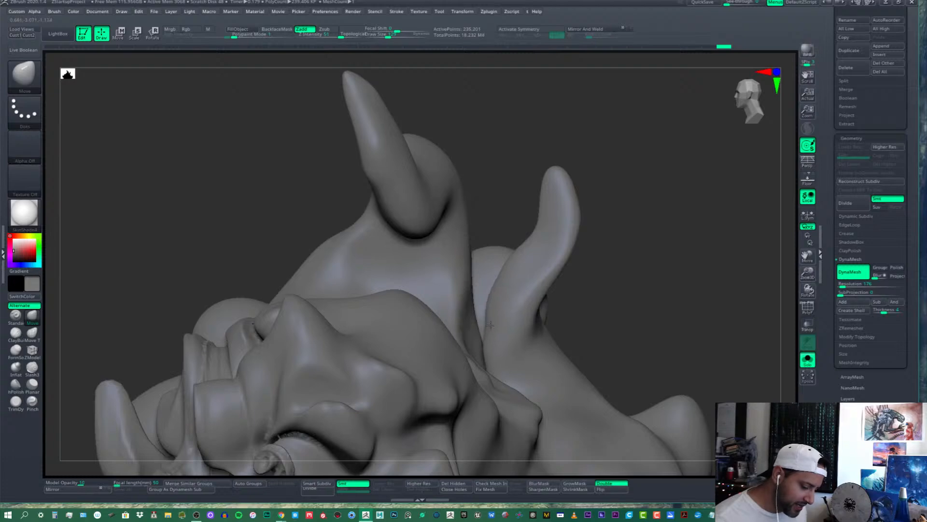
Smooth the curved spike's lower bend and the crease beside its base from several angles
key("shift")
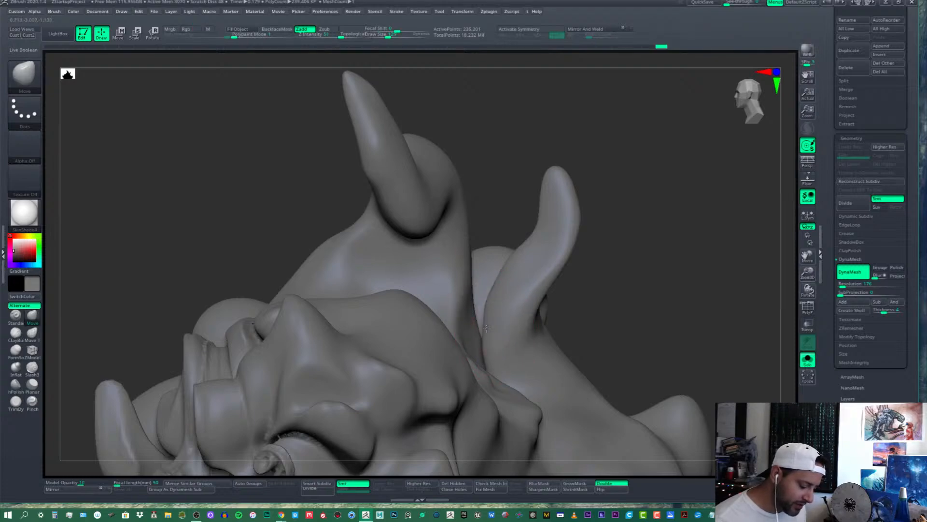
right_click_drag(486, 328, 499, 341)
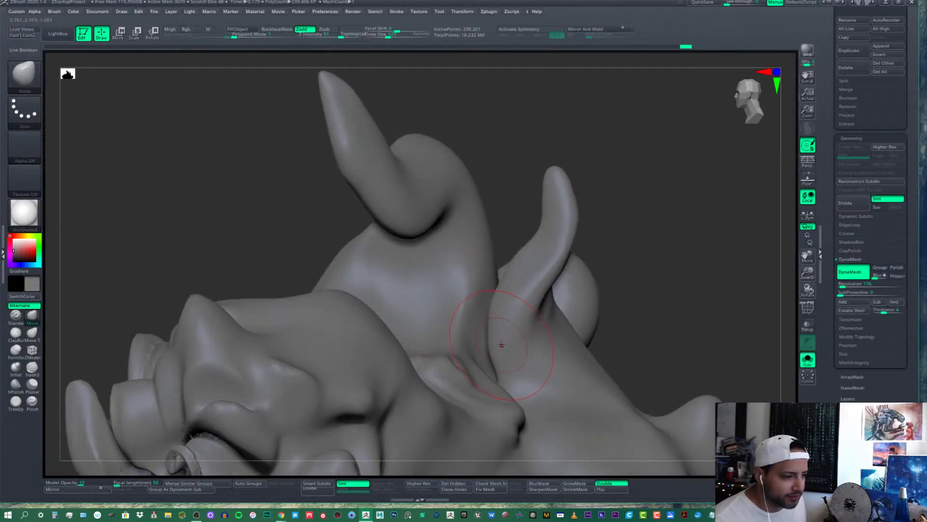
mouse_move(541, 270)
right_mouse_down()
mouse_move(586, 341)
mouse_move(538, 300)
mouse_move(559, 300)
mouse_move(543, 279)
mouse_move(461, 330)
mouse_move(438, 278)
right_mouse_up()
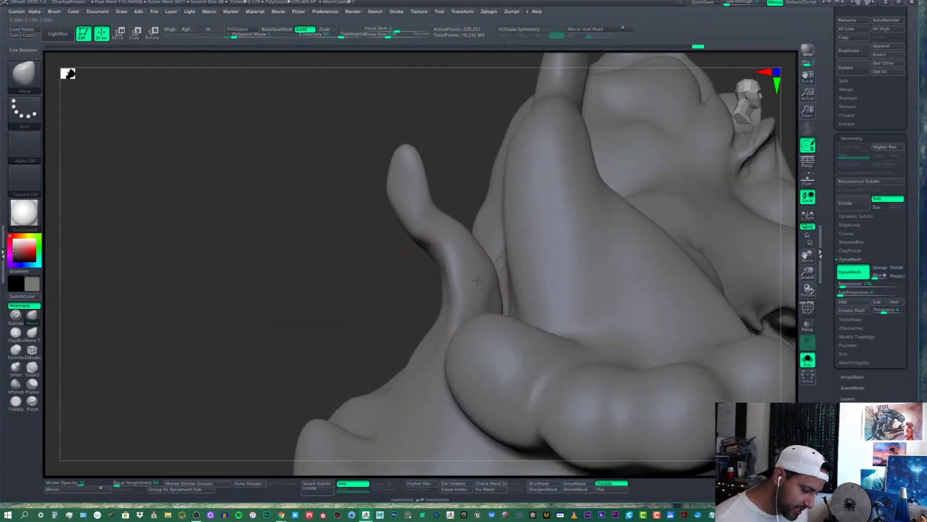
left_click_drag(490, 290, 498, 292, "shift")
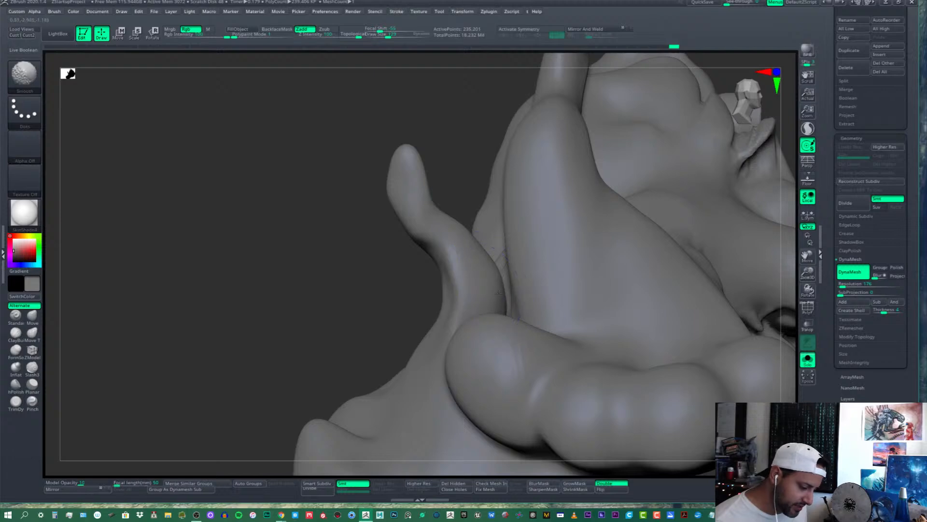
mouse_move(498, 292)
right_mouse_down()
mouse_move(464, 263)
mouse_move(487, 280)
mouse_move(515, 281)
mouse_move(490, 332)
right_mouse_up()
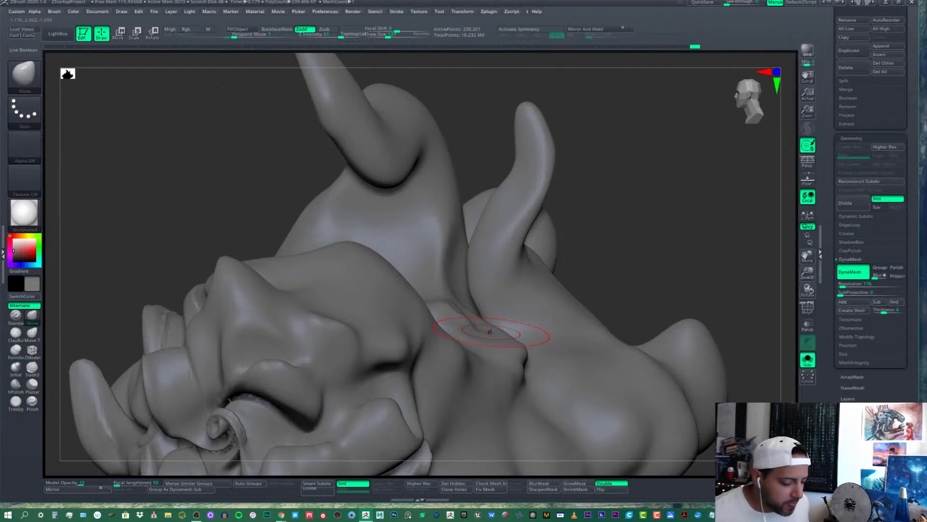
mouse_move(499, 240)
right_mouse_down()
mouse_move(510, 273)
mouse_move(487, 254)
mouse_move(462, 261)
right_mouse_up()
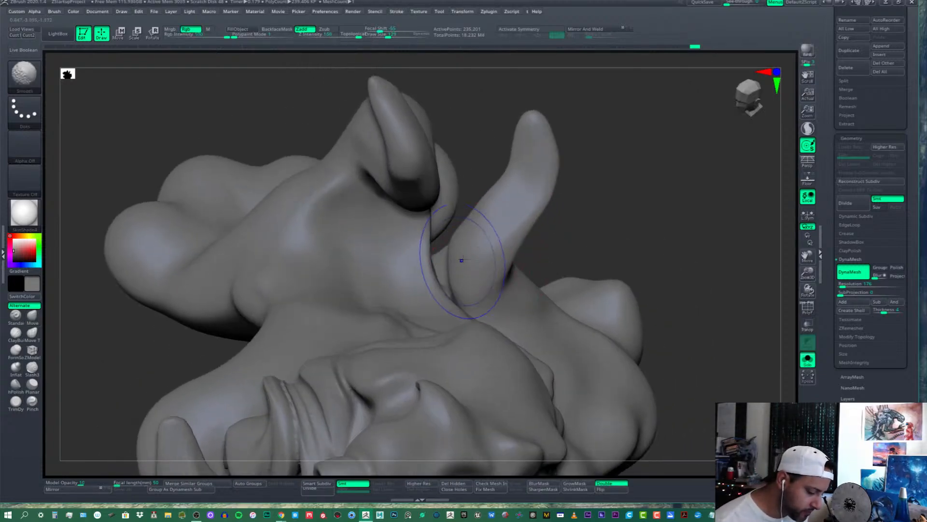
left_click_drag(462, 261, 453, 281, "shift")
right_click_drag(453, 282, 461, 267)
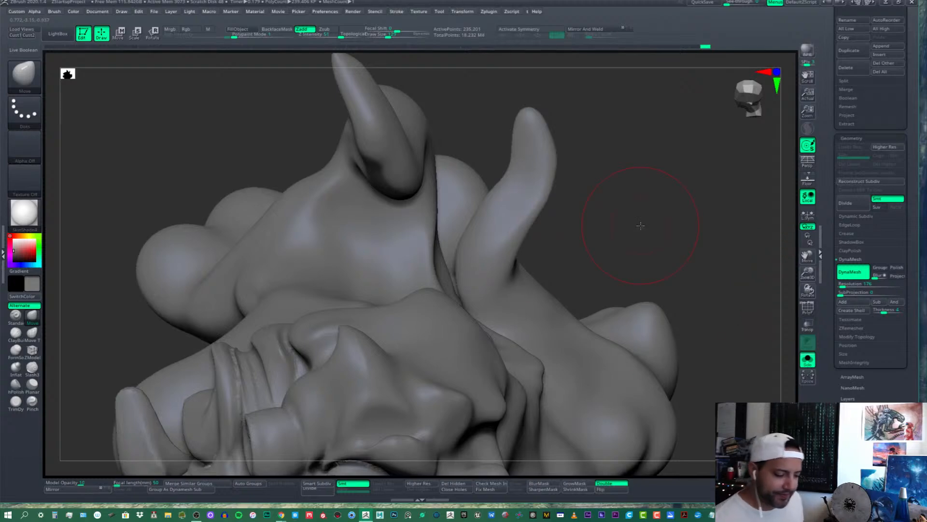
Turn off Solo to show the full sculpture, and push the curved cloud form outward beneath the foot with a larger Move brush
left_click(808, 360)
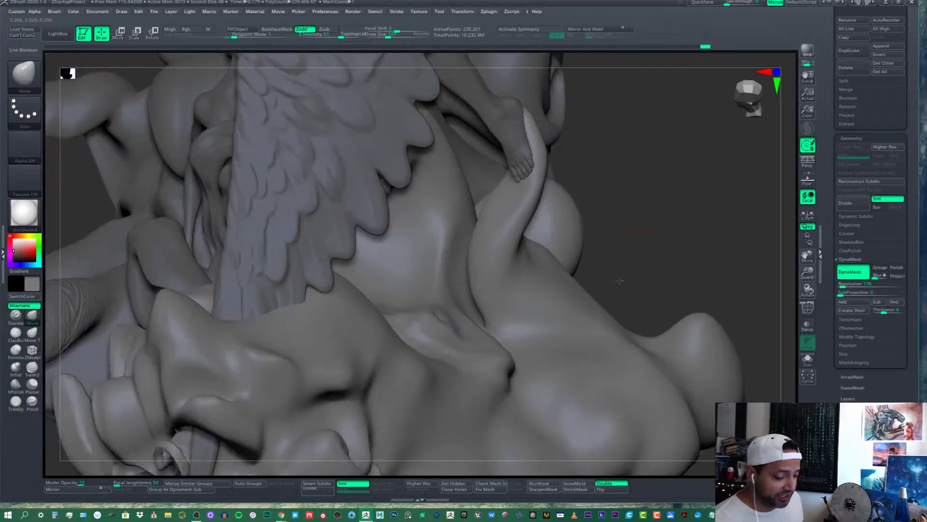
right_click_drag(620, 280, 575, 261)
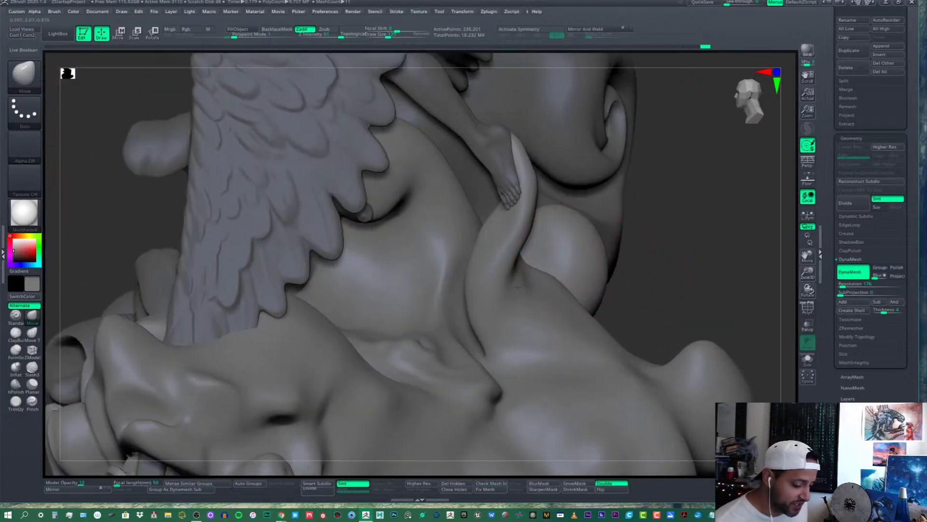
right_click_drag(517, 287, 513, 268)
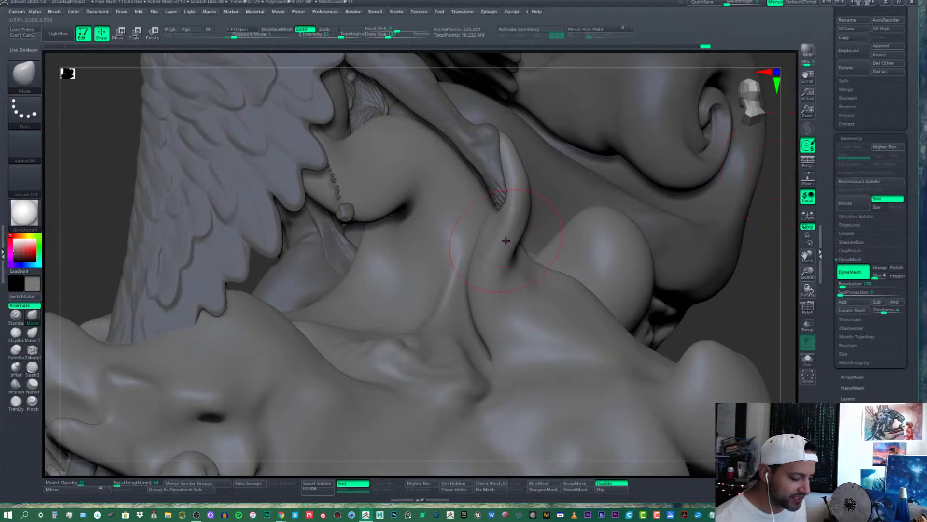
left_click_drag(743, 253, 773, 255)
left_click_drag(701, 256, 747, 256)
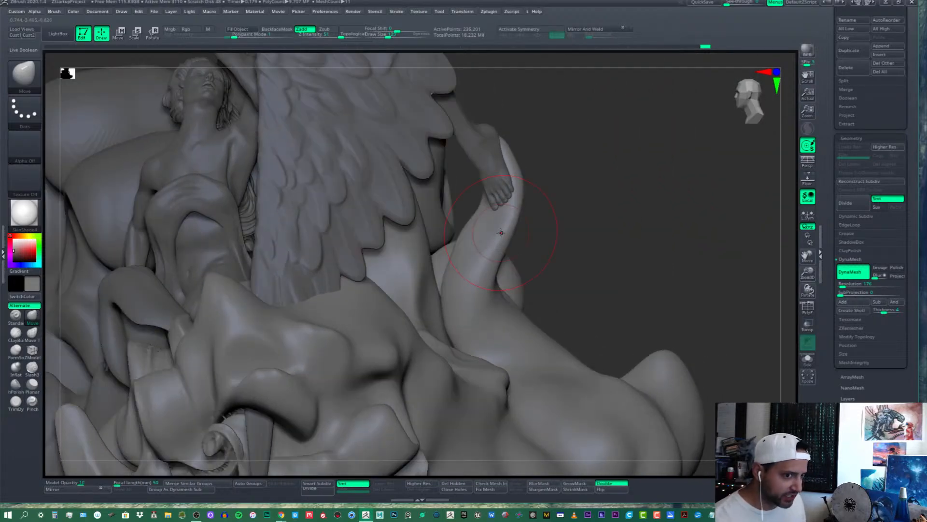
mouse_move(490, 236)
right_mouse_down()
mouse_move(520, 242)
mouse_move(506, 247)
right_mouse_up()
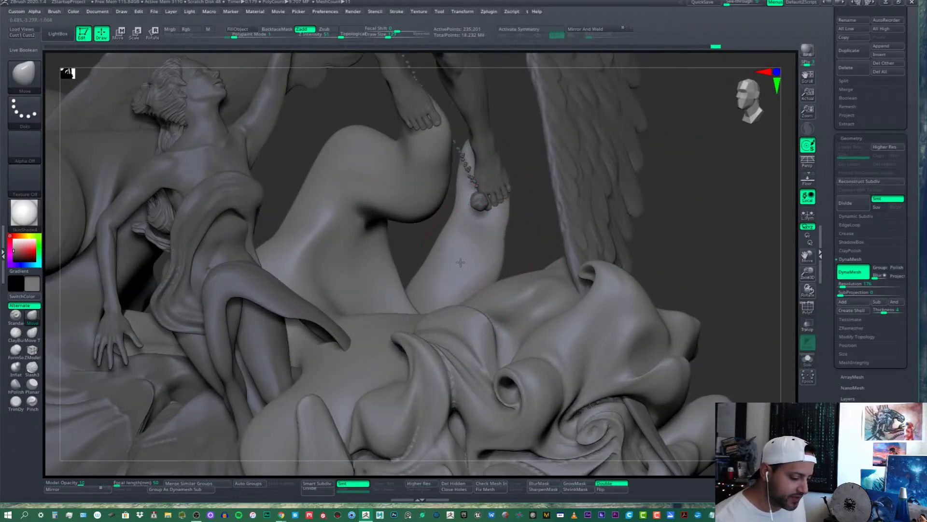
left_click_drag(388, 35, 395, 35)
mouse_move(468, 247)
left_mouse_down()
mouse_move(495, 257)
mouse_move(495, 237)
left_mouse_up()
left_click_drag(394, 35, 390, 35)
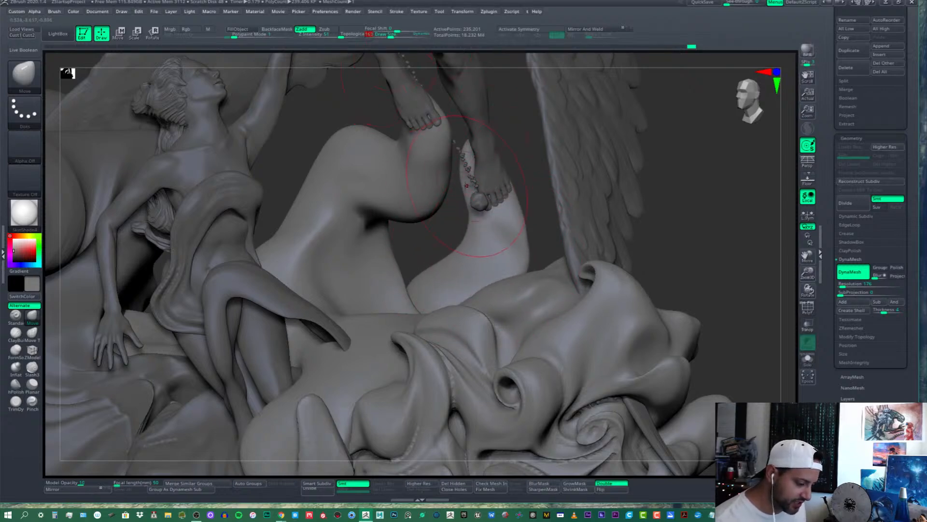
left_click_drag(463, 184, 476, 183)
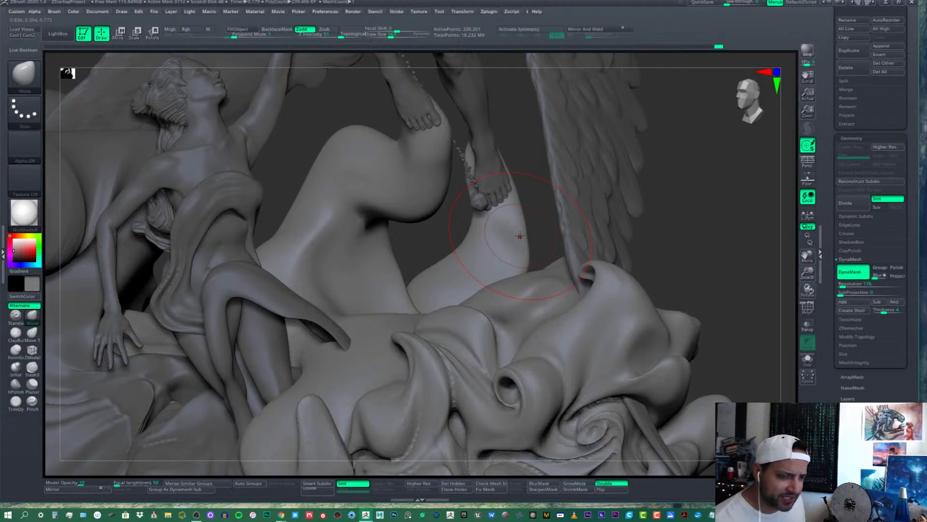
Smooth the cloud spike's lower bend and refine its tip behind the figure's foot with a smaller Move brush
right_click_drag(516, 222, 485, 249)
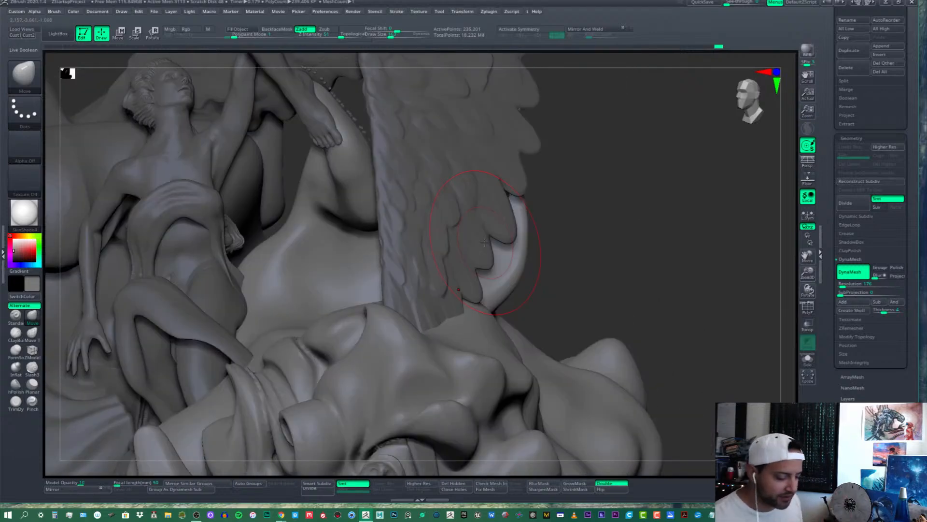
mouse_move(547, 247)
right_mouse_down()
mouse_move(517, 237)
mouse_move(573, 275)
mouse_move(544, 256)
right_mouse_up()
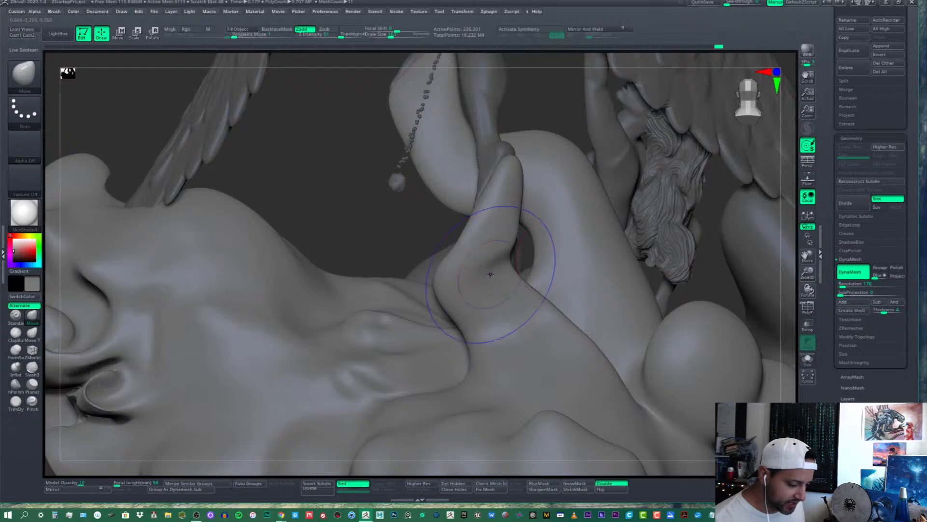
key("shift")
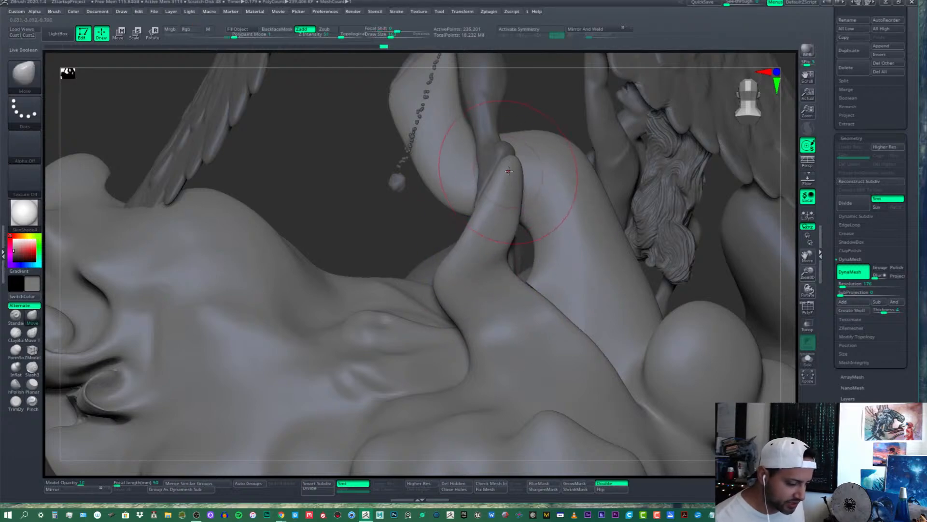
left_click_drag(387, 35, 386, 35)
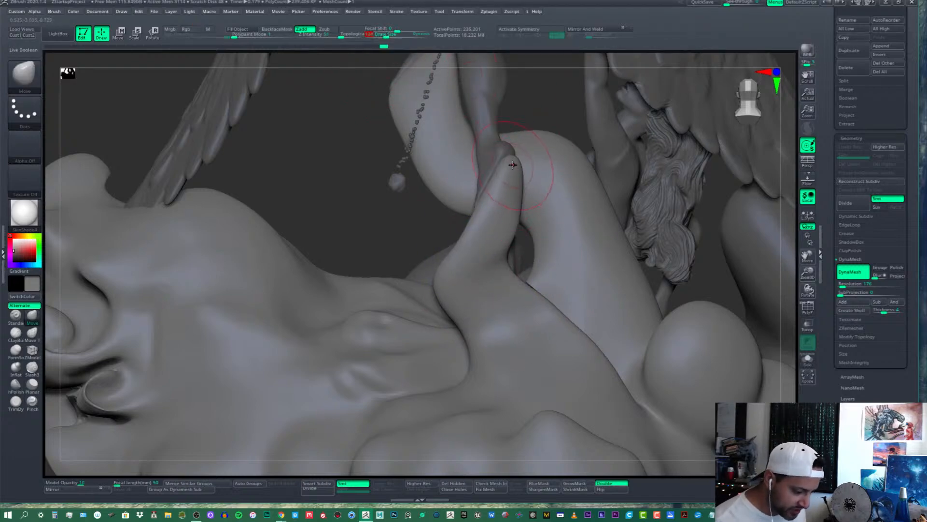
right_click_drag(471, 95, 515, 161)
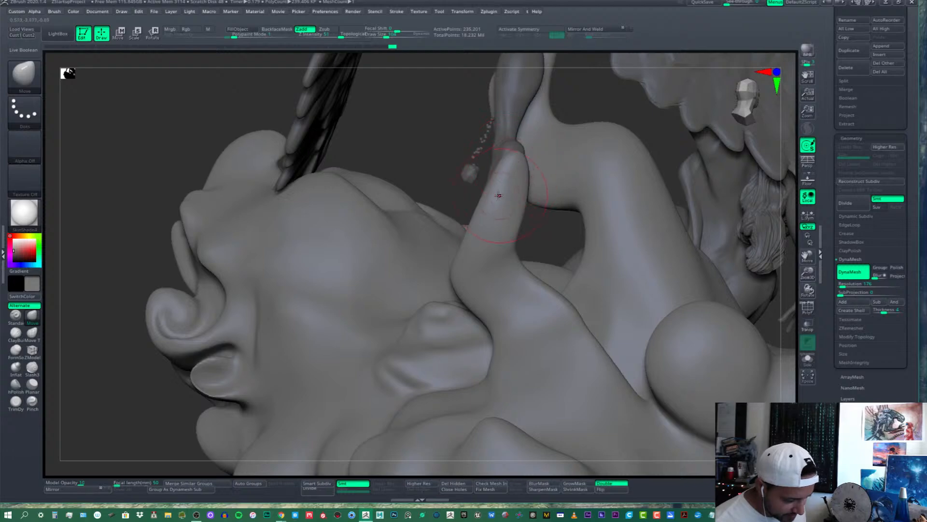
mouse_move(487, 199)
right_mouse_down()
mouse_move(506, 202)
mouse_move(487, 272)
mouse_move(497, 328)
mouse_move(500, 197)
right_mouse_up()
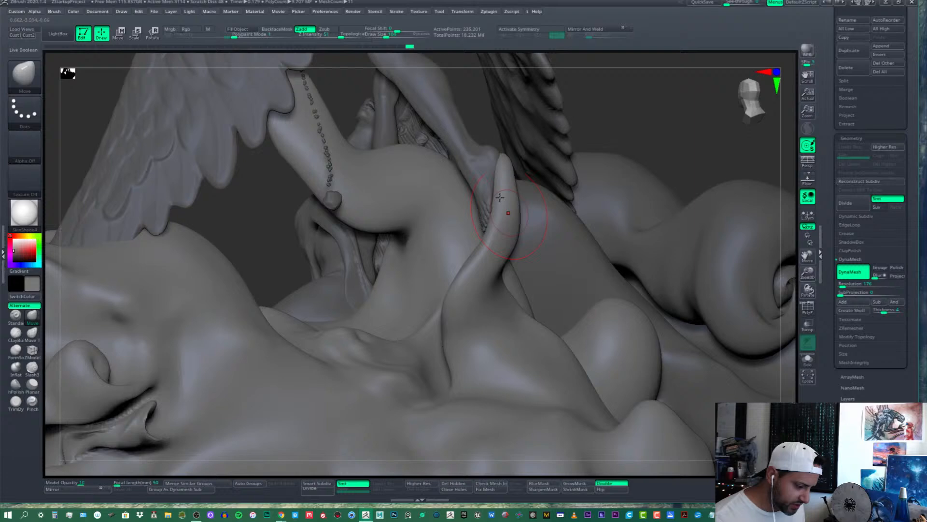
Enlarge the Move brush, then smooth and reshape the base of the spike where it rises from the cloud
left_click(389, 35)
left_click_drag(459, 332, 450, 360, "shift")
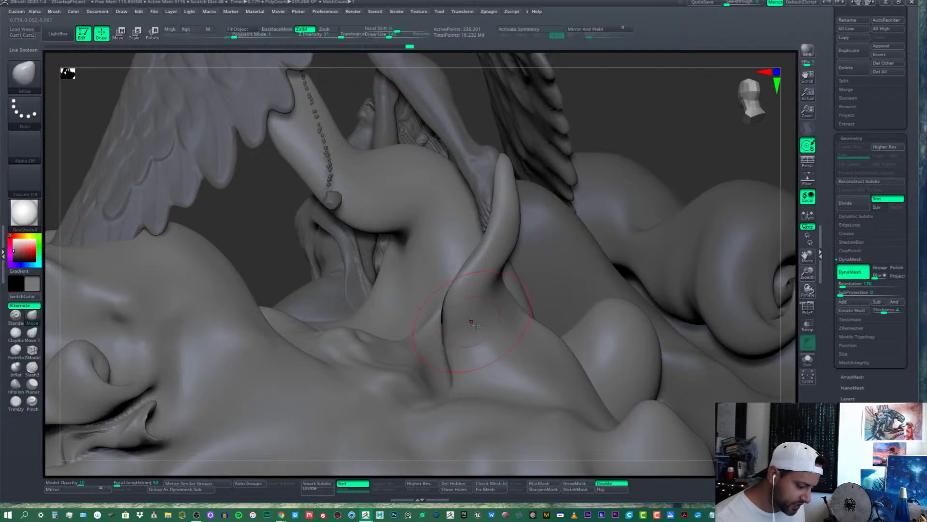
right_click_drag(472, 320, 453, 338)
left_click_drag(452, 339, 455, 344)
right_click_drag(456, 344, 501, 343)
mouse_move(498, 311)
right_mouse_down("ctrl")
mouse_move(513, 294)
mouse_move(478, 304)
mouse_move(499, 319)
right_mouse_up("ctrl")
mouse_move(433, 266)
right_mouse_down("alt")
mouse_move(456, 284)
mouse_move(431, 283)
right_mouse_up("alt")
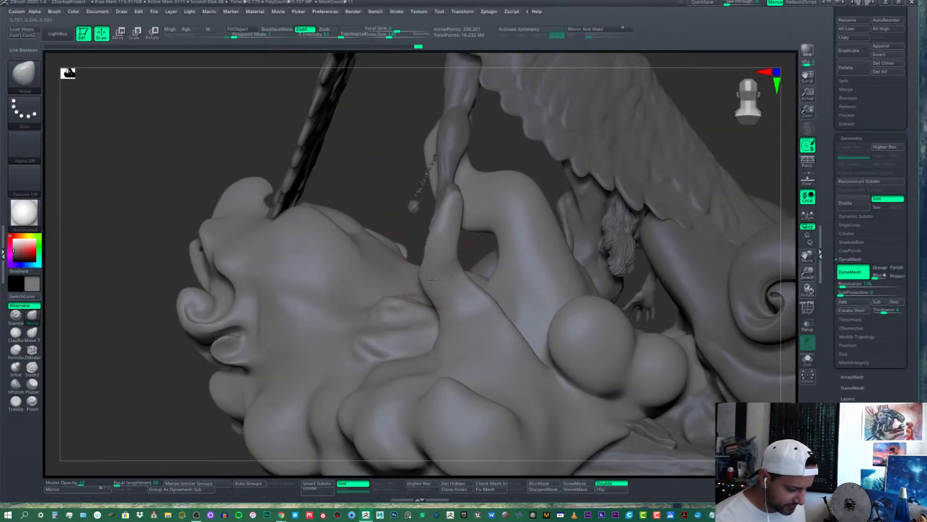
Push the spike's stem and lower bend into a more flowing curve, judging it from the back and side
mouse_move(483, 301)
right_mouse_down()
mouse_move(491, 294)
mouse_move(439, 294)
mouse_move(462, 284)
mouse_move(450, 256)
right_mouse_up()
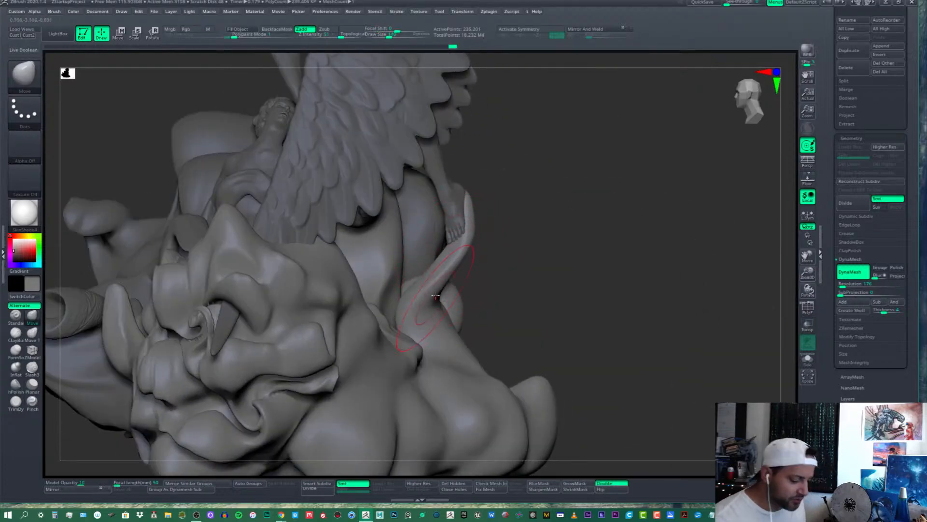
right_click_drag(436, 296, 513, 307)
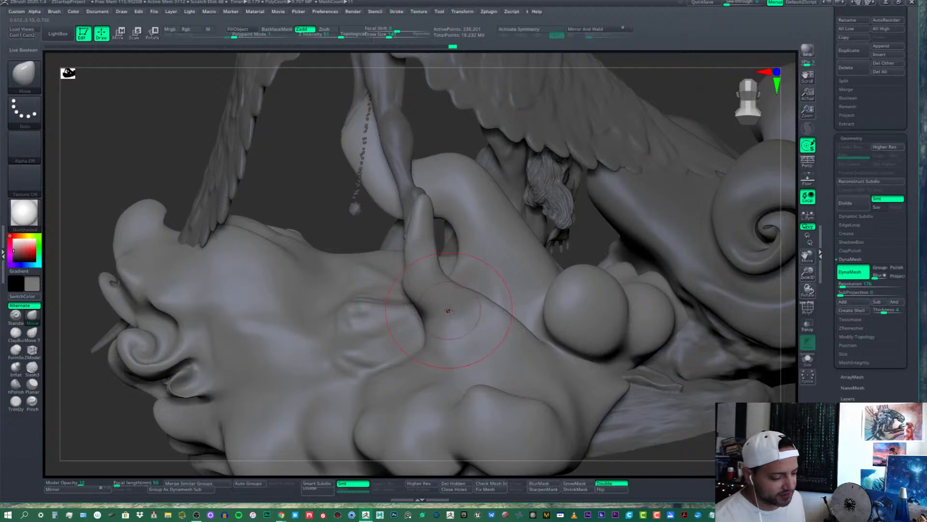
mouse_move(449, 294)
right_mouse_down()
mouse_move(463, 290)
mouse_move(441, 272)
mouse_move(461, 289)
mouse_move(495, 287)
mouse_move(516, 271)
mouse_move(596, 247)
mouse_move(571, 307)
right_mouse_up()
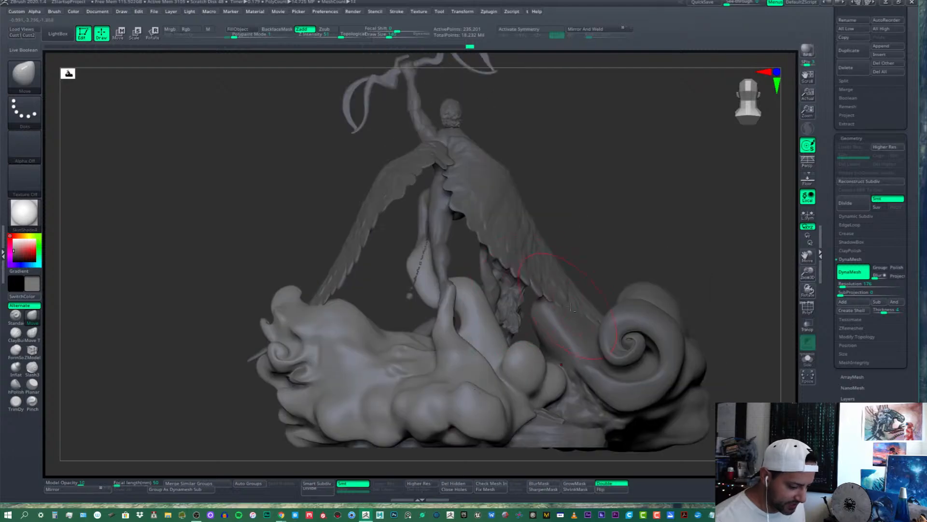
right_click_drag(553, 339, 512, 346)
right_click_drag(512, 345, 460, 349, "shift")
mouse_move(360, 366)
right_mouse_down("alt")
mouse_move(417, 341)
mouse_move(473, 339)
mouse_move(443, 352)
mouse_move(456, 319)
right_mouse_up("alt")
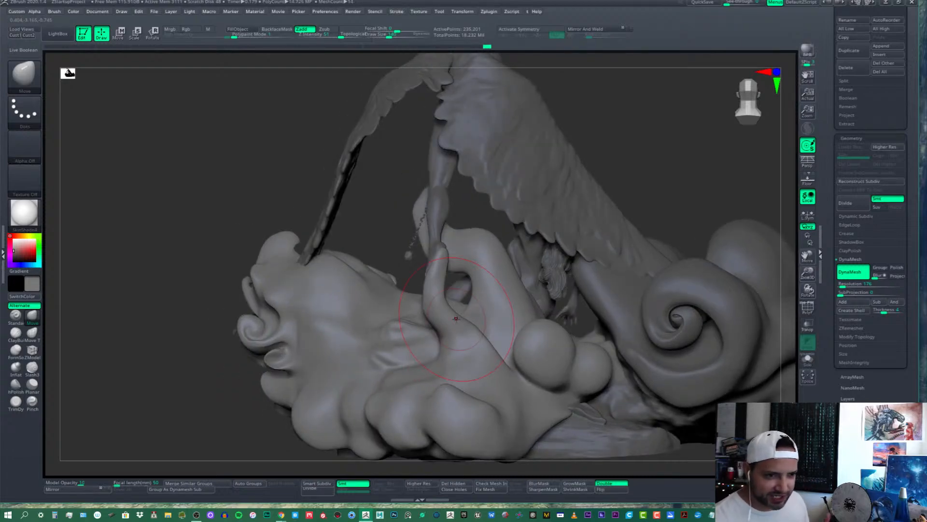
mouse_move(467, 328)
right_mouse_down()
mouse_move(453, 305)
mouse_move(500, 282)
right_mouse_up()
mouse_move(472, 349)
right_mouse_down()
mouse_move(441, 303)
mouse_move(475, 311)
mouse_move(451, 304)
mouse_move(445, 321)
mouse_move(418, 315)
mouse_move(423, 302)
mouse_move(410, 299)
right_mouse_up()
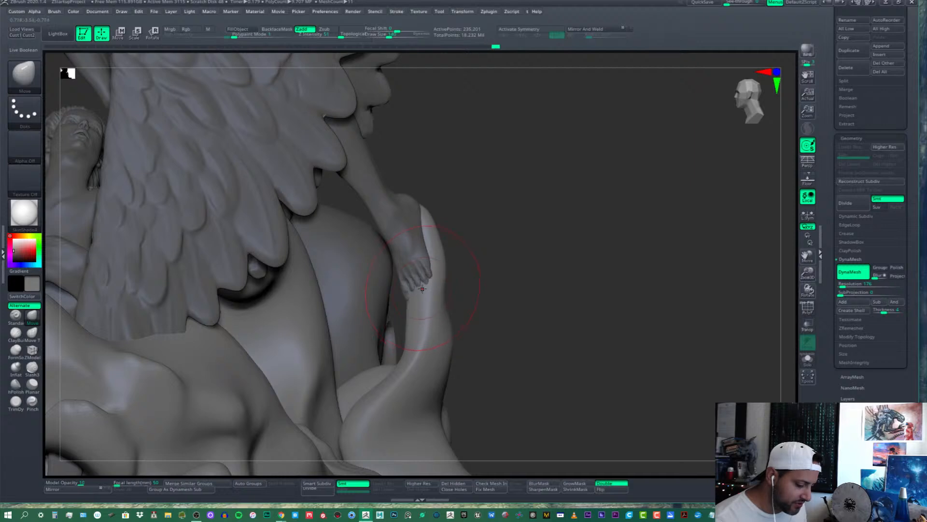
Refine the spike beneath the figure's toes and along its stem with a smaller Move brush
left_click_drag(403, 272, 404, 270)
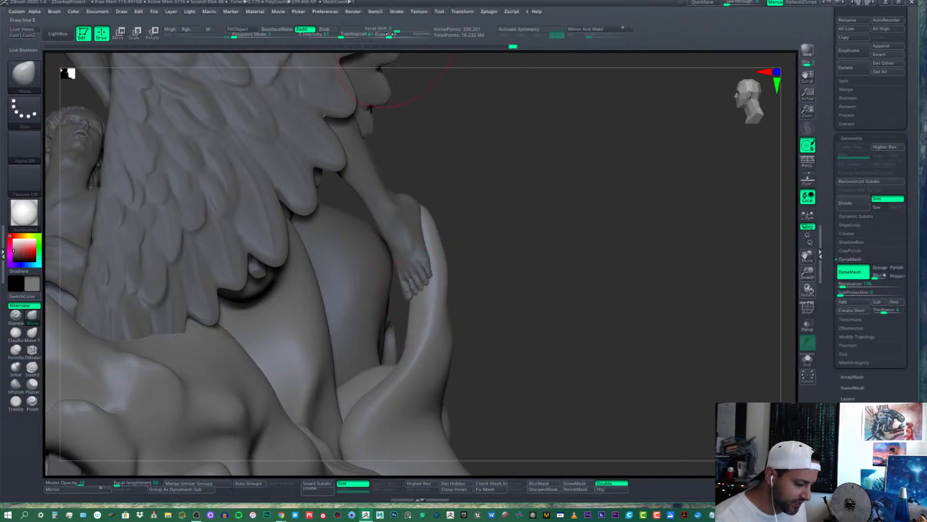
left_click(384, 34)
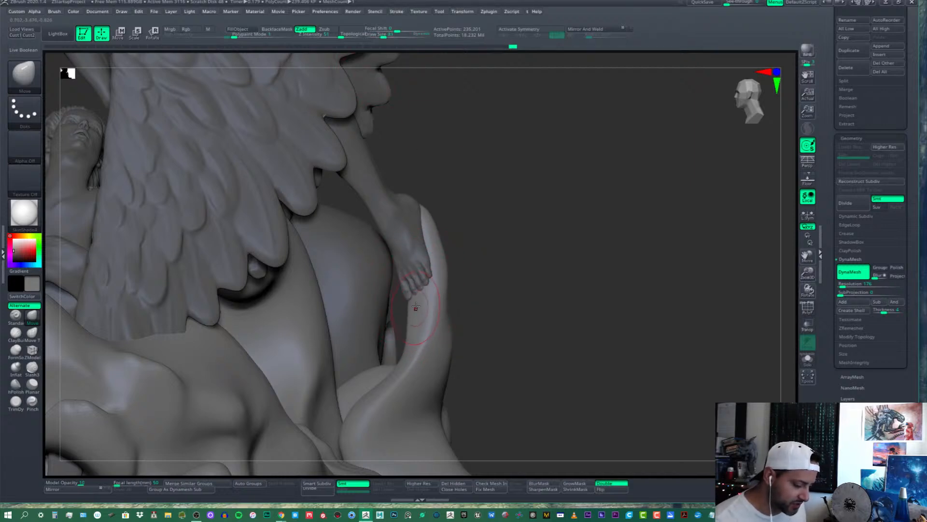
mouse_move(420, 301)
left_mouse_down()
mouse_move(414, 331)
mouse_move(441, 345)
left_mouse_up()
left_click_drag(532, 346, 426, 369)
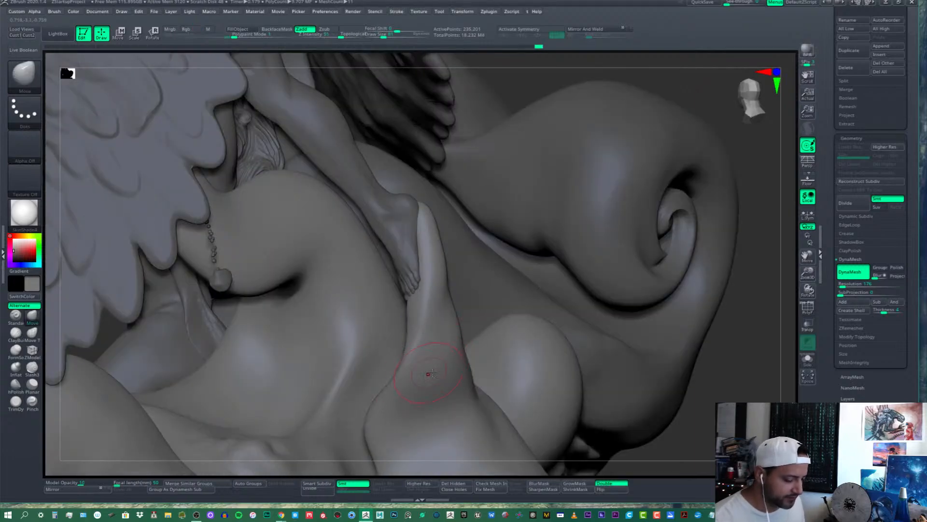
mouse_move(443, 302)
right_mouse_down("ctrl")
mouse_move(452, 338)
mouse_move(505, 217)
right_mouse_up("ctrl")
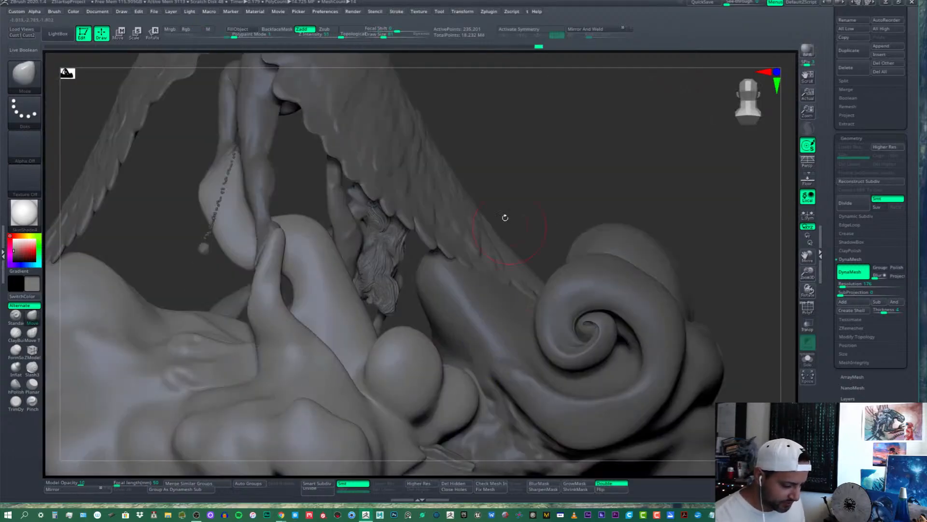
Enlarge the Move brush and adjust the upper part of the spike so it sits against the heel
left_click(390, 35)
mouse_move(534, 263)
right_mouse_down("alt")
mouse_move(573, 276)
mouse_move(661, 262)
right_mouse_up("alt")
right_click_drag(491, 304, 449, 344)
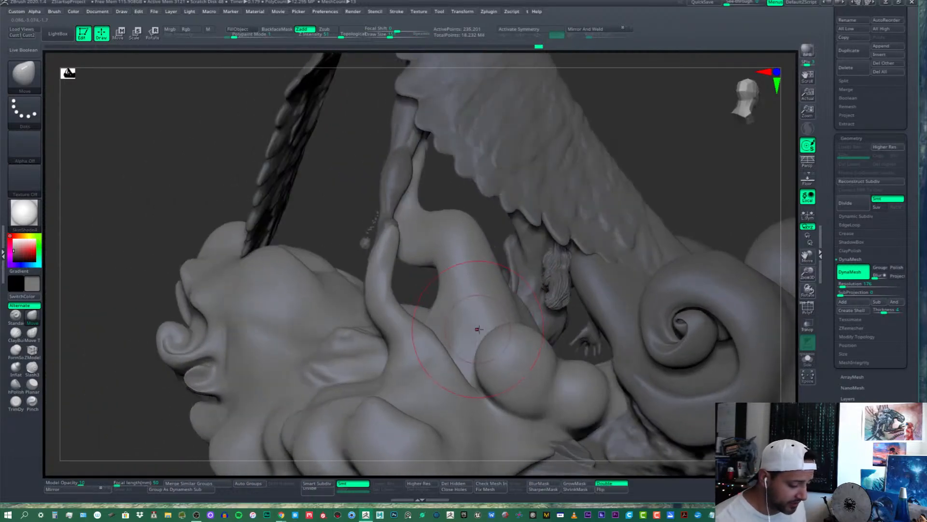
right_click_drag(580, 333, 465, 327)
mouse_move(367, 314)
right_mouse_down()
mouse_move(456, 284)
mouse_move(488, 295)
right_mouse_up()
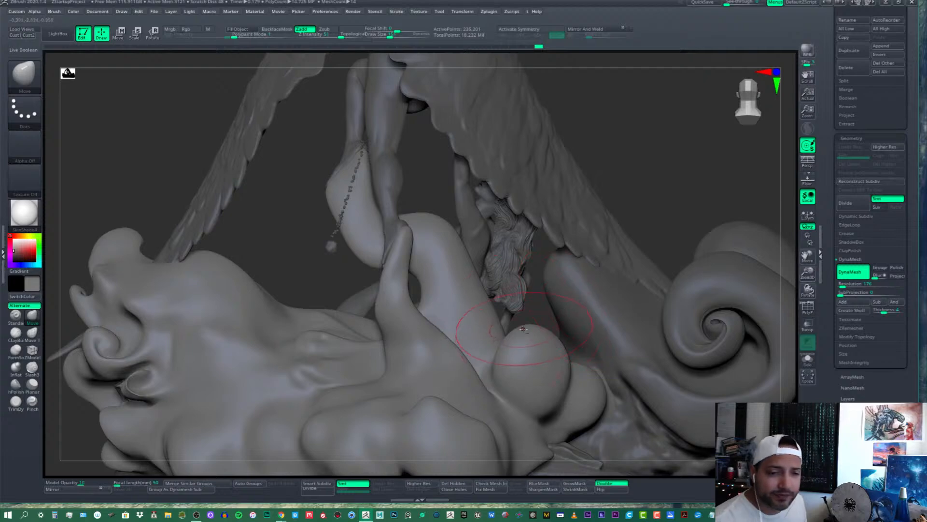
right_click_drag(561, 312, 549, 318)
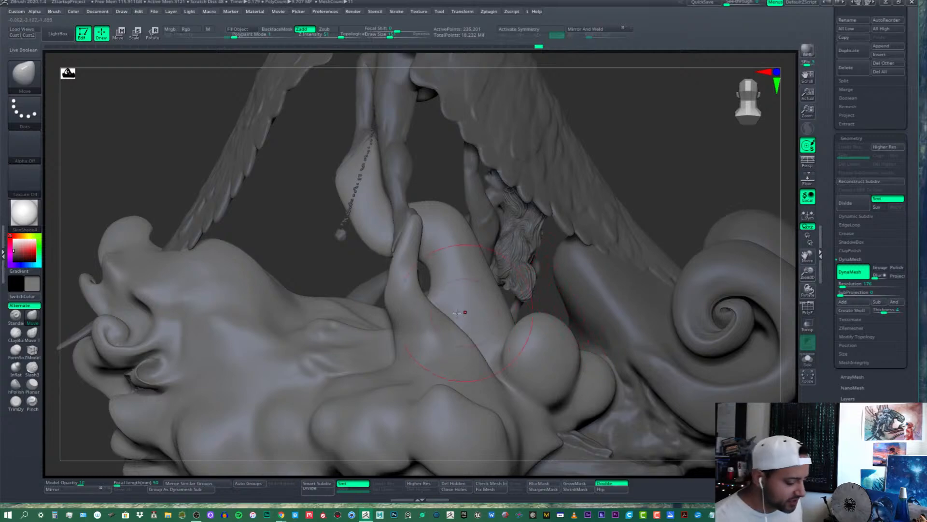
mouse_move(456, 312)
right_mouse_down("alt")
mouse_move(479, 304)
mouse_move(427, 316)
mouse_move(476, 320)
mouse_move(429, 274)
mouse_move(492, 138)
right_mouse_up("alt")
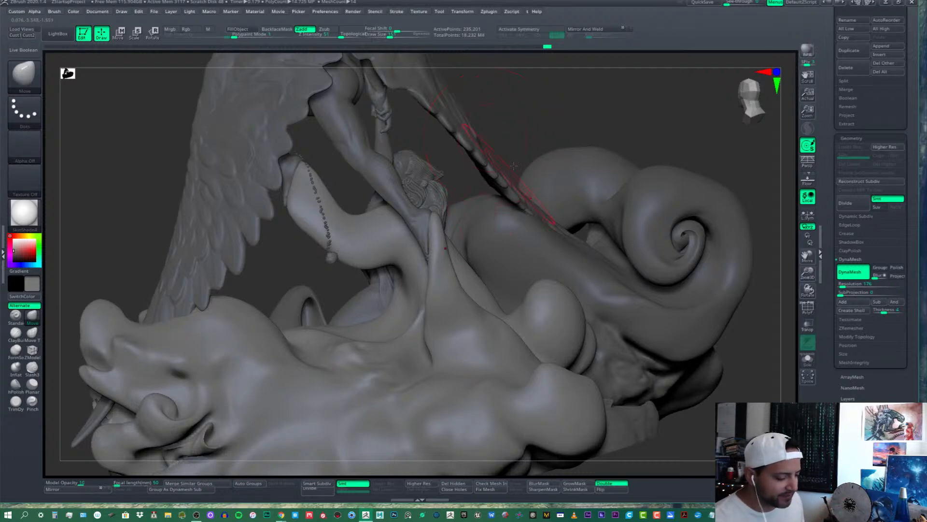
mouse_move(447, 263)
right_mouse_down()
mouse_move(443, 249)
mouse_move(426, 265)
mouse_move(450, 253)
mouse_move(442, 276)
right_mouse_up()
left_click_drag(440, 252, 432, 248)
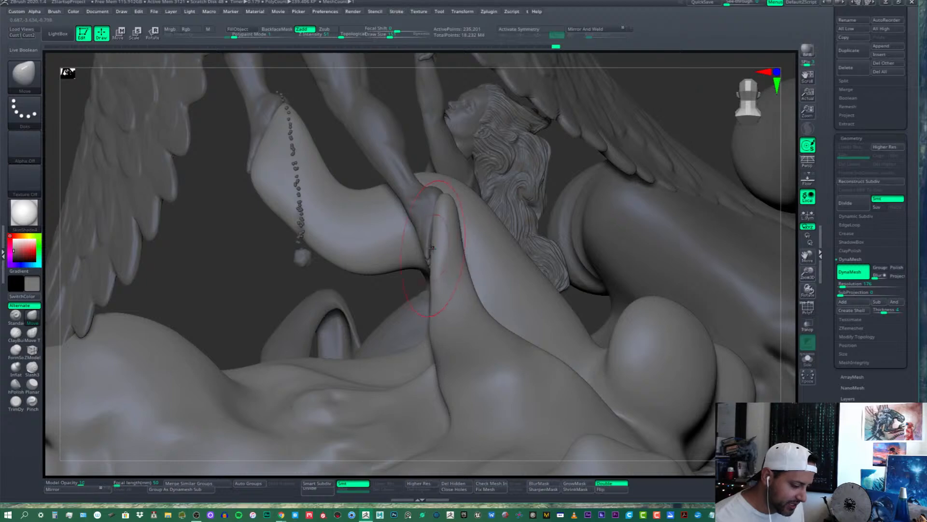
Reshape the spike's broad base so it sweeps in a smooth curve from the cloud up to the foot
right_click_drag(431, 248, 417, 278)
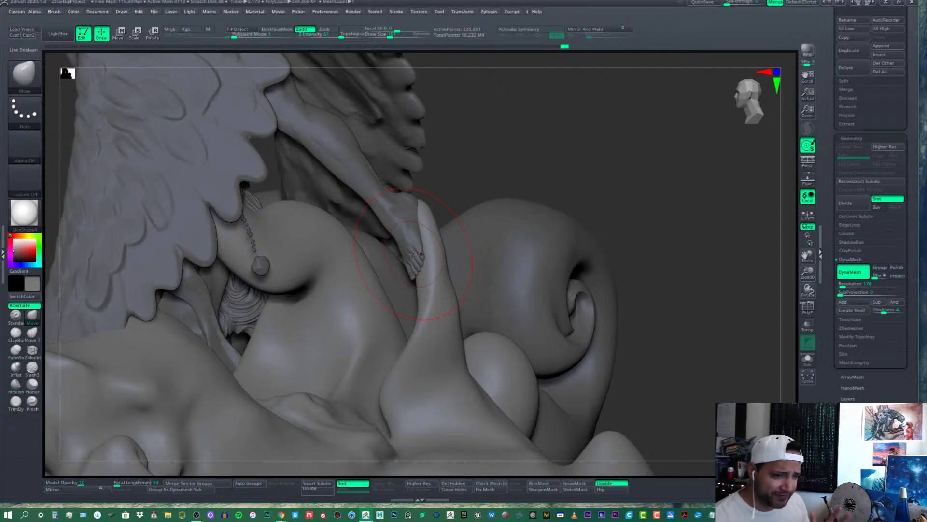
right_click_drag(466, 271, 443, 232)
right_click_drag(415, 283, 377, 290)
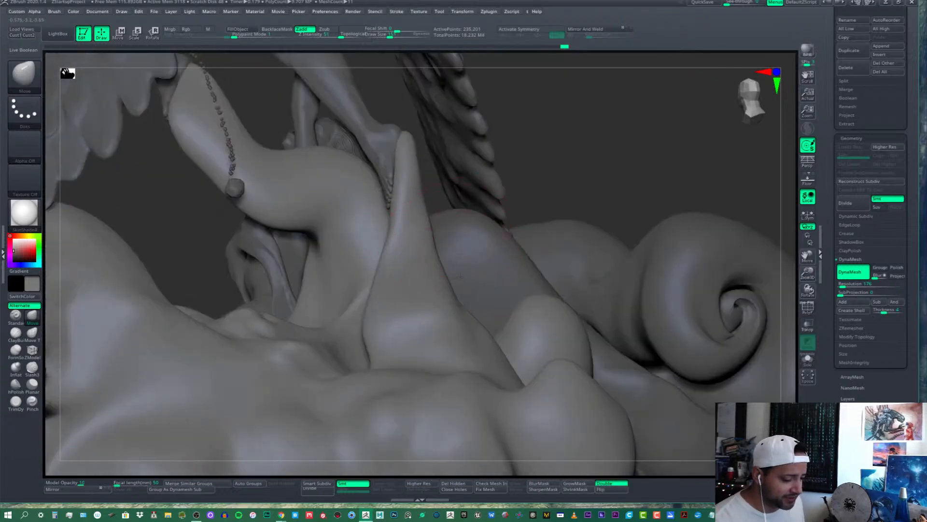
mouse_move(424, 268)
right_mouse_down("alt")
mouse_move(451, 283)
mouse_move(441, 290)
mouse_move(483, 312)
right_mouse_up("alt")
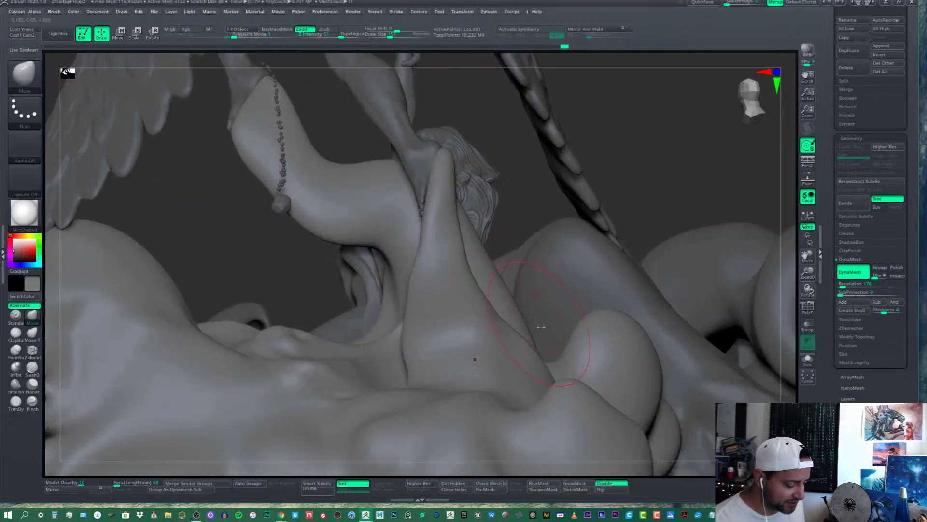
mouse_move(527, 341)
right_mouse_down("ctrl")
mouse_move(530, 332)
mouse_move(475, 358)
mouse_move(492, 309)
mouse_move(488, 319)
mouse_move(465, 321)
mouse_move(483, 323)
mouse_move(456, 338)
right_mouse_up("ctrl")
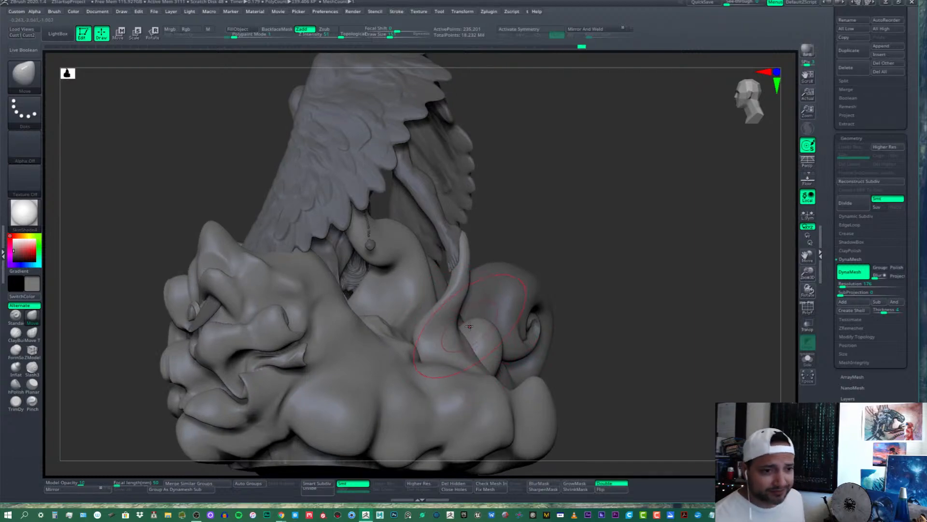
mouse_move(443, 347)
right_mouse_down()
mouse_move(516, 297)
mouse_move(527, 302)
mouse_move(507, 311)
right_mouse_up()
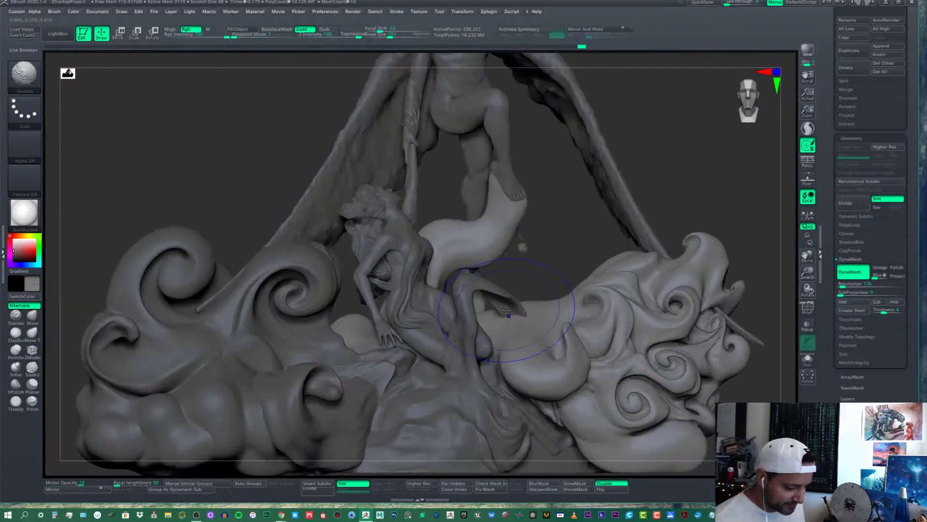
Reshape the shoulder of the large cloud column beneath the figure's front foot with the Move brush
right_click_drag(508, 256, 397, 287)
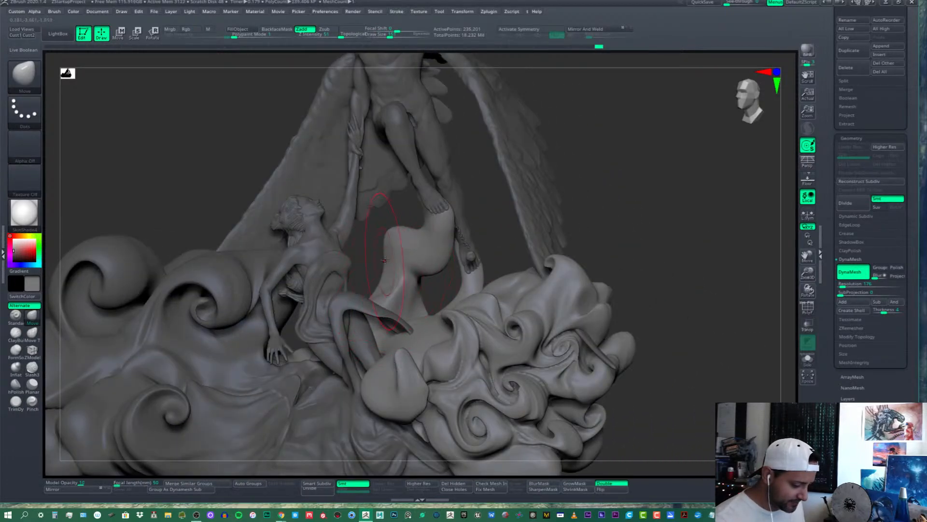
right_click_drag(388, 249, 412, 301)
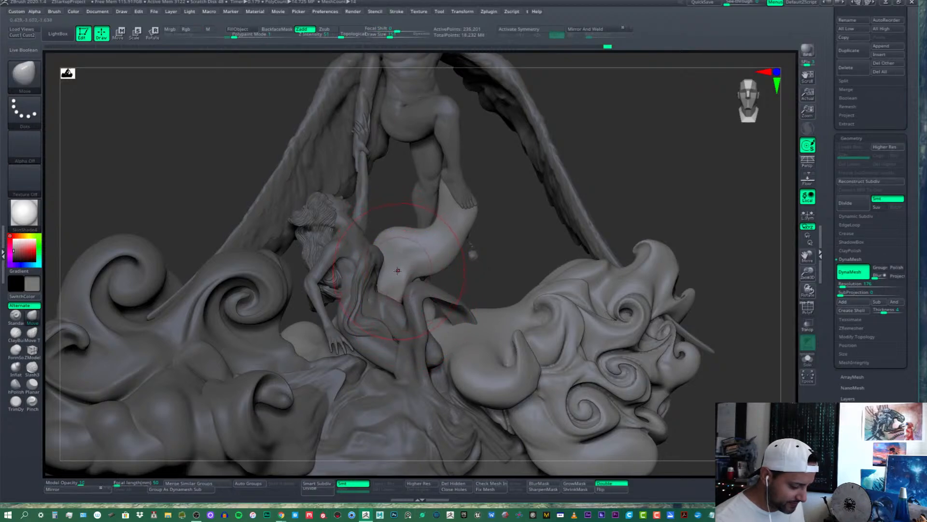
right_click_drag(389, 254, 395, 234)
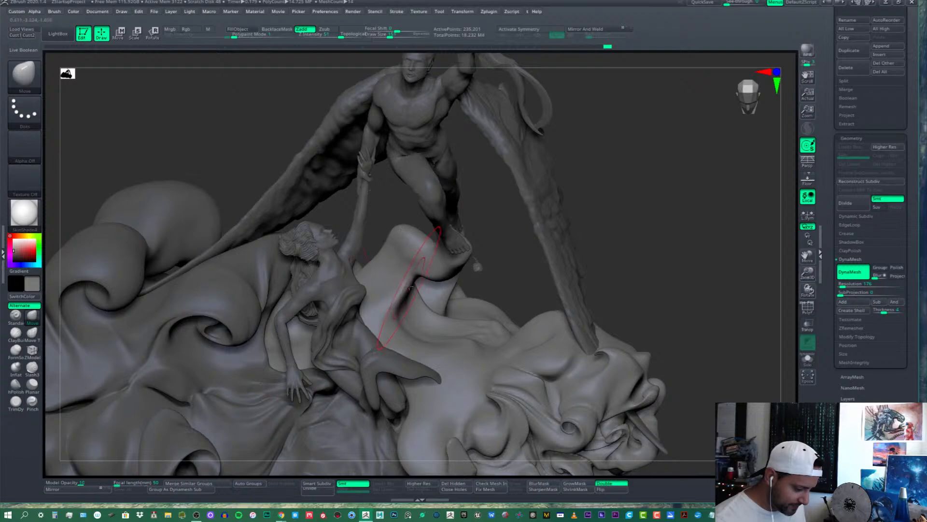
mouse_move(410, 289)
right_mouse_down()
mouse_move(476, 259)
mouse_move(472, 253)
mouse_move(522, 301)
mouse_move(435, 297)
mouse_move(407, 284)
mouse_move(421, 278)
mouse_move(449, 288)
mouse_move(405, 280)
right_mouse_up()
left_click_drag(405, 280, 403, 257)
Tighten the crease at the root of the curved spike with the Pinch brush
mouse_move(417, 274)
right_mouse_down()
mouse_move(433, 266)
mouse_move(459, 278)
mouse_move(452, 297)
mouse_move(478, 296)
mouse_move(446, 313)
mouse_move(443, 333)
right_mouse_up()
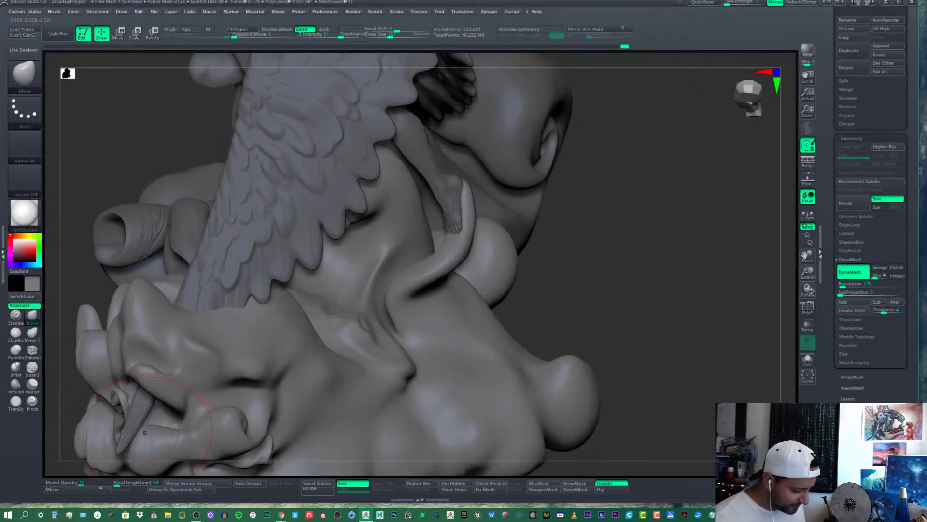
left_click(33, 405)
right_click_drag(397, 315, 384, 291)
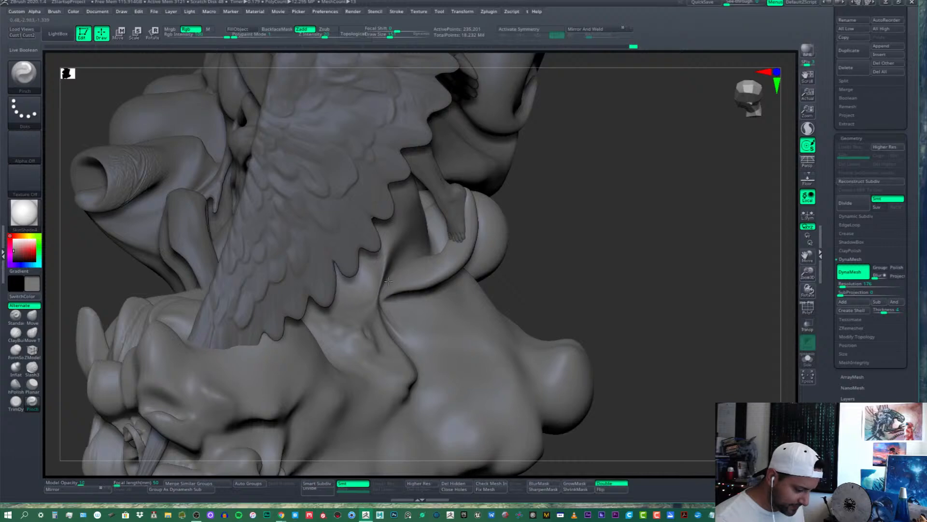
key("shift")
Build up the ridge running from the spike's base along the cloud with the Inflate brush
left_click(16, 369)
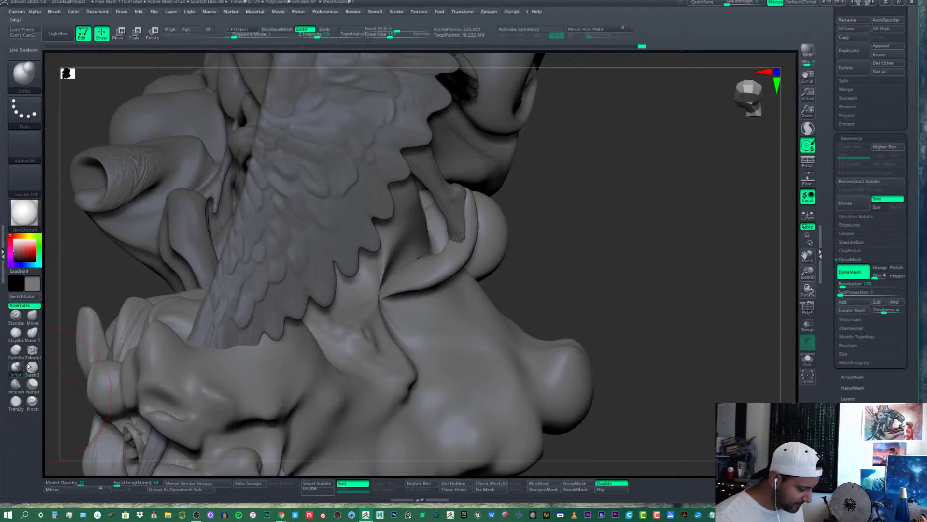
mouse_move(388, 282)
left_mouse_down()
mouse_move(386, 291)
mouse_move(396, 290)
left_mouse_up()
mouse_move(411, 285)
right_mouse_down()
mouse_move(437, 270)
mouse_move(462, 305)
mouse_move(474, 293)
right_mouse_up()
left_click_drag(432, 275, 477, 298)
right_click_drag(477, 298, 502, 274)
mouse_move(505, 264)
left_mouse_down()
mouse_move(499, 285)
mouse_move(513, 307)
mouse_move(522, 294)
left_mouse_up()
right_click_drag(521, 294, 414, 353)
Update the cloud's DynaMesh and smooth the inflated ridge beside the round cloud puffs with a smaller brush
left_click_drag(153, 385, 151, 405, "ctrl")
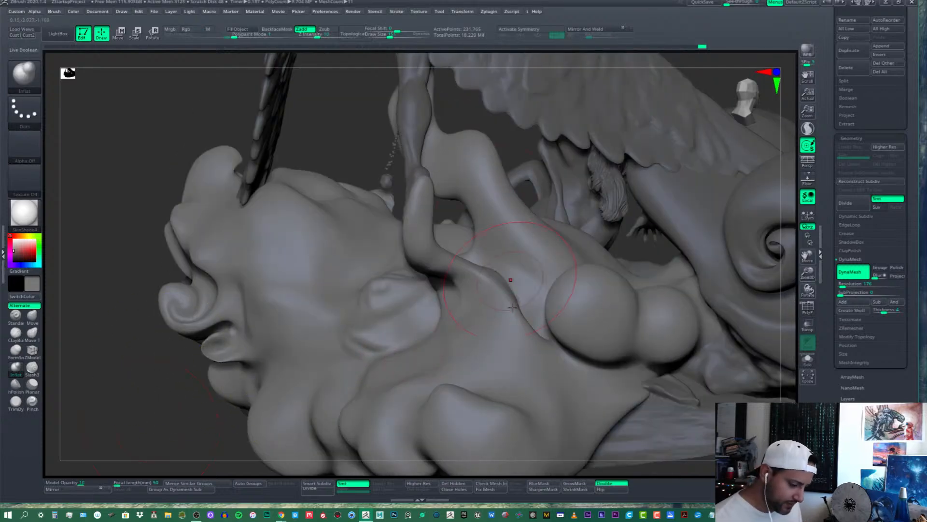
left_click_drag(390, 35, 383, 36)
left_click_drag(509, 285, 502, 275, "shift")
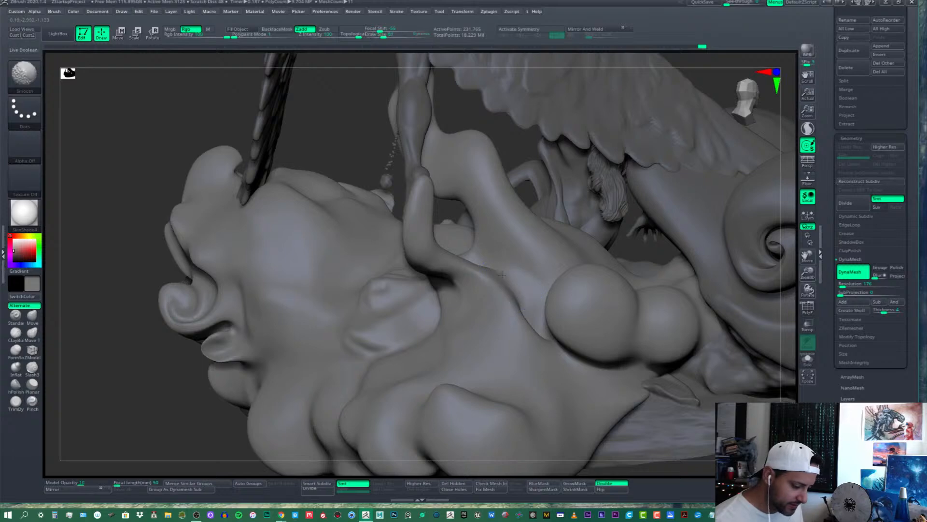
Smooth the cloud surface around the root of the curved spike
right_click_drag(481, 305, 394, 266)
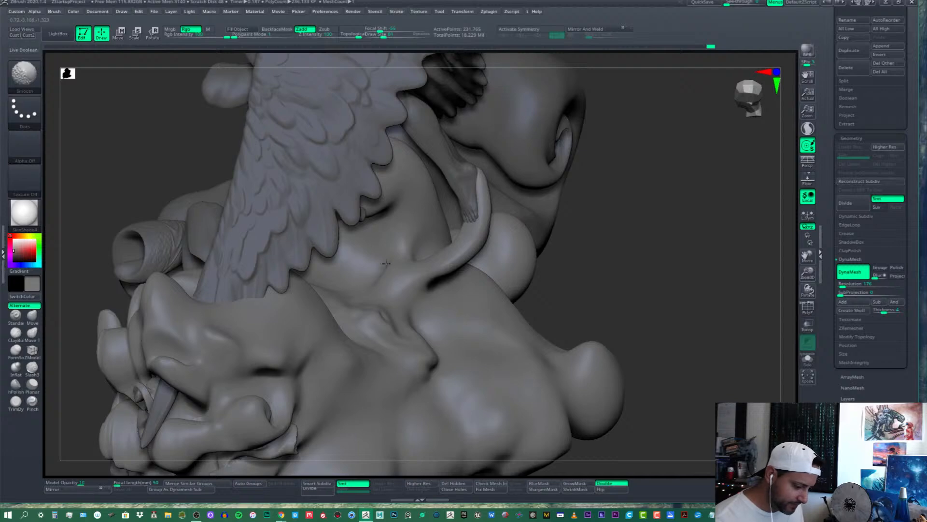
left_click_drag(383, 275, 435, 294, "shift")
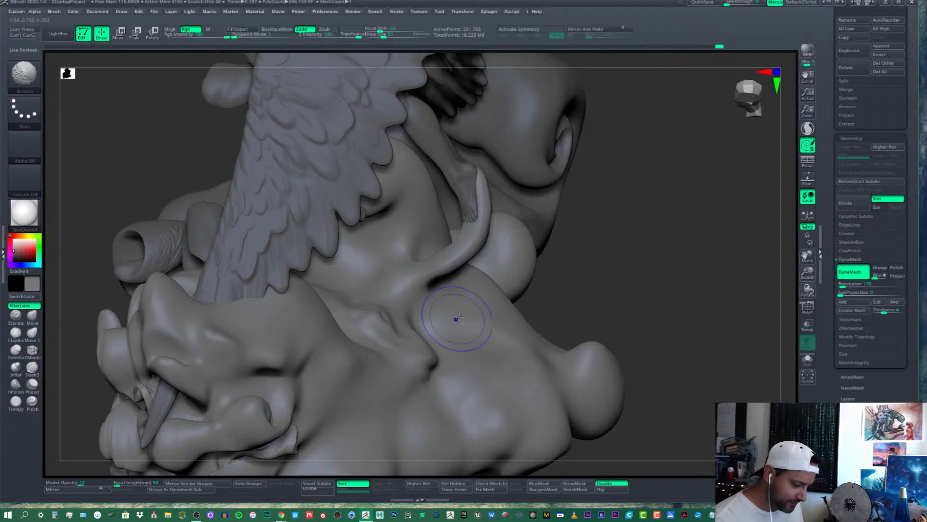
mouse_move(455, 318)
right_mouse_down()
mouse_move(453, 272)
mouse_move(404, 263)
mouse_move(418, 262)
mouse_move(417, 243)
mouse_move(437, 295)
mouse_move(536, 312)
mouse_move(413, 331)
mouse_move(391, 316)
right_mouse_up()
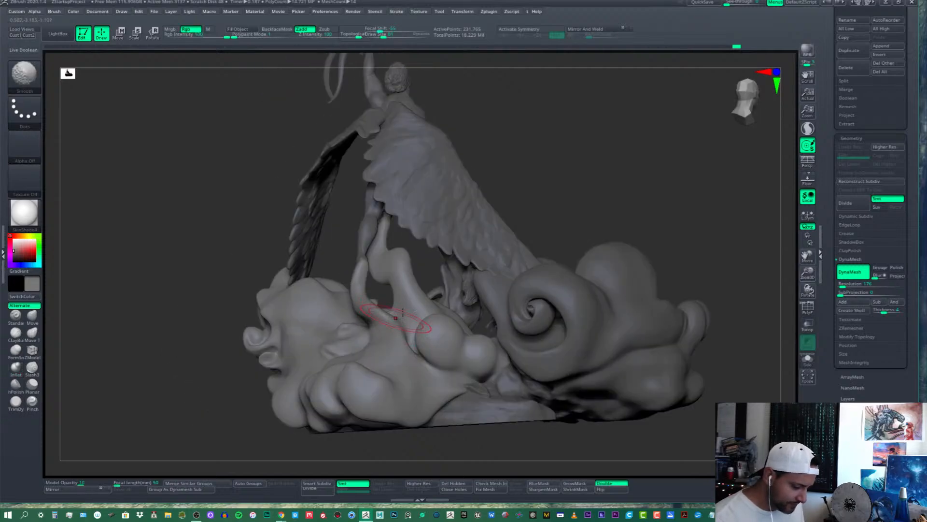
mouse_move(690, 232)
left_mouse_down()
mouse_move(652, 290)
mouse_move(563, 359)
left_mouse_up()
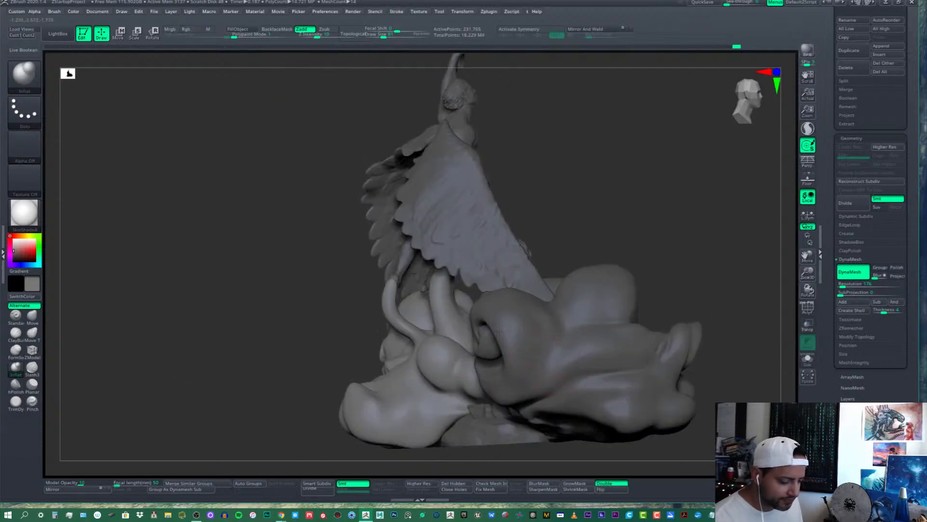
left_click_drag(498, 331, 556, 324)
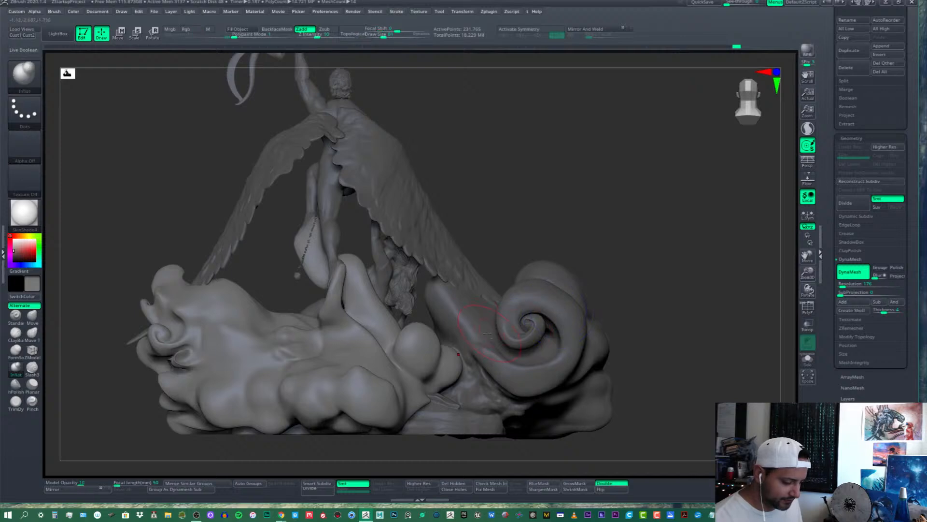
Select the large spiral cloud subtool and adjust its slope beneath the wing with the Move brush
left_click(520, 357, "alt")
left_click(32, 317)
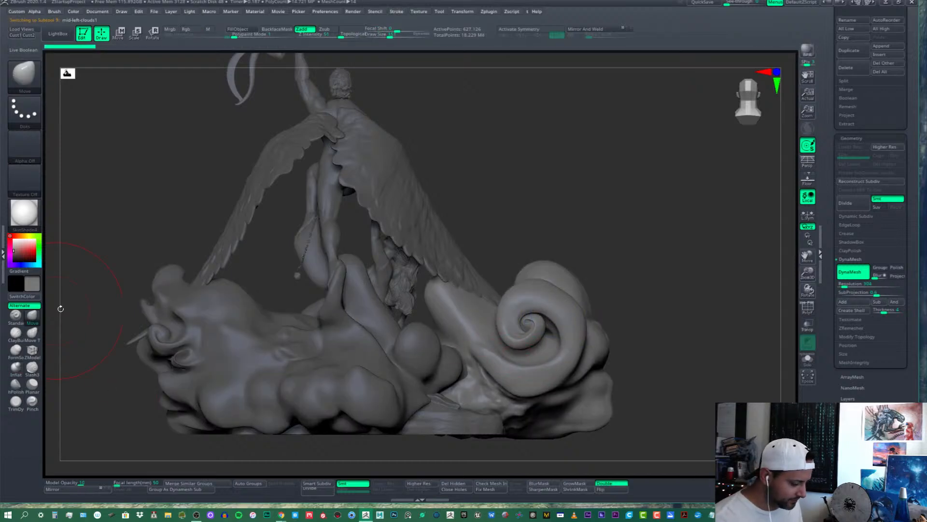
left_click(492, 313)
left_click(494, 313)
left_click_drag(491, 275, 498, 266, "alt")
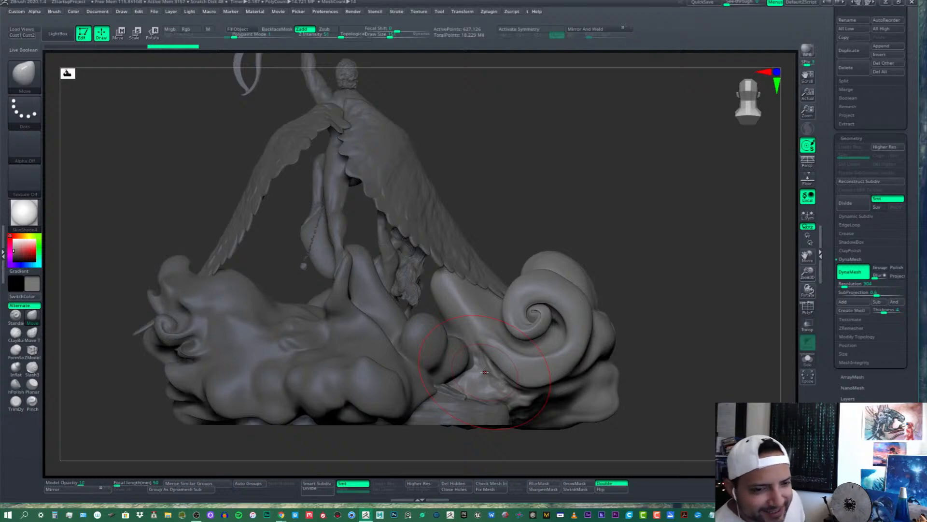
mouse_move(495, 322)
right_mouse_down()
mouse_move(503, 295)
mouse_move(504, 309)
mouse_move(536, 294)
mouse_move(463, 332)
mouse_move(497, 310)
mouse_move(489, 312)
mouse_move(502, 289)
right_mouse_up()
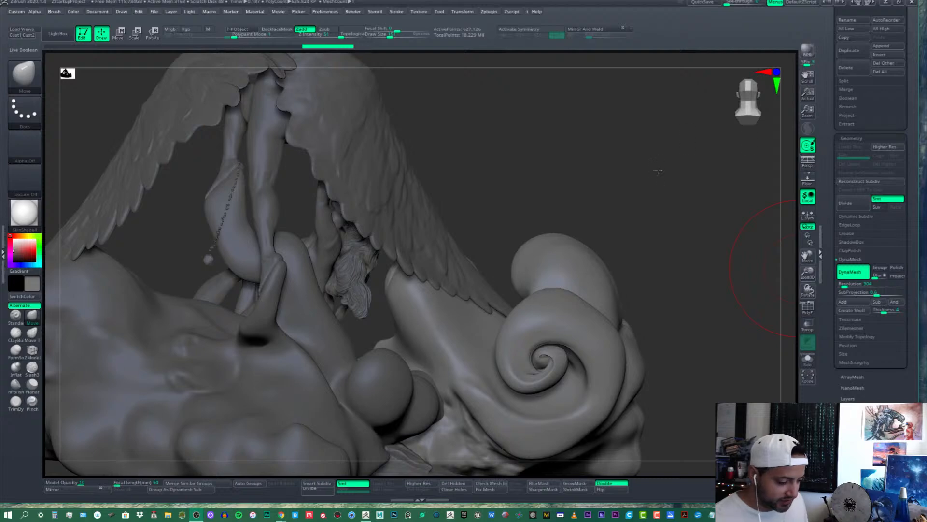
left_click_drag(658, 172, 658, 170)
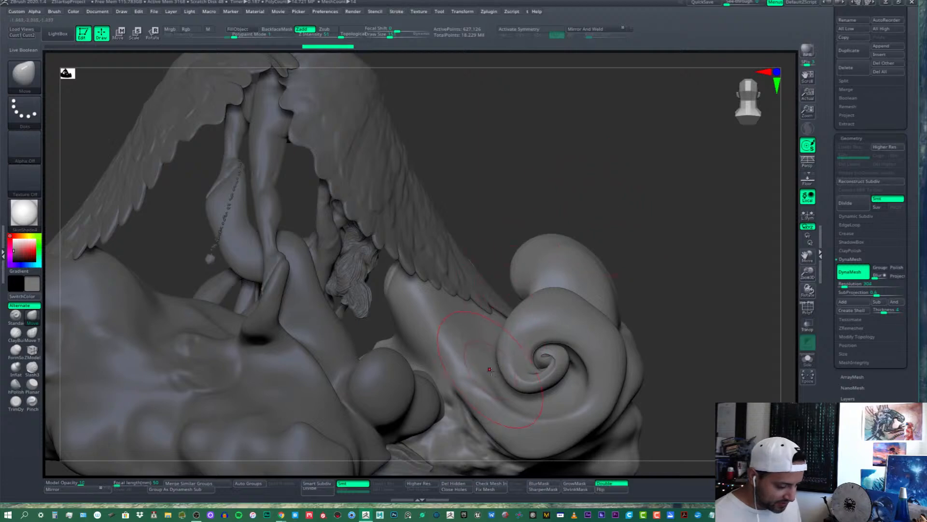
Fill out the rounded crest of the spiral cloud under the wing feathers with the Move brush
mouse_move(611, 206)
left_mouse_down()
mouse_move(529, 274)
mouse_move(435, 304)
mouse_move(411, 302)
mouse_move(413, 285)
left_mouse_up()
left_click_drag(442, 256, 434, 261)
mouse_move(450, 302)
left_mouse_down()
mouse_move(430, 282)
mouse_move(435, 289)
left_mouse_up()
mouse_move(435, 290)
right_mouse_down()
mouse_move(451, 277)
mouse_move(453, 297)
mouse_move(549, 331)
right_mouse_up()
right_click_drag(244, 317, 383, 292)
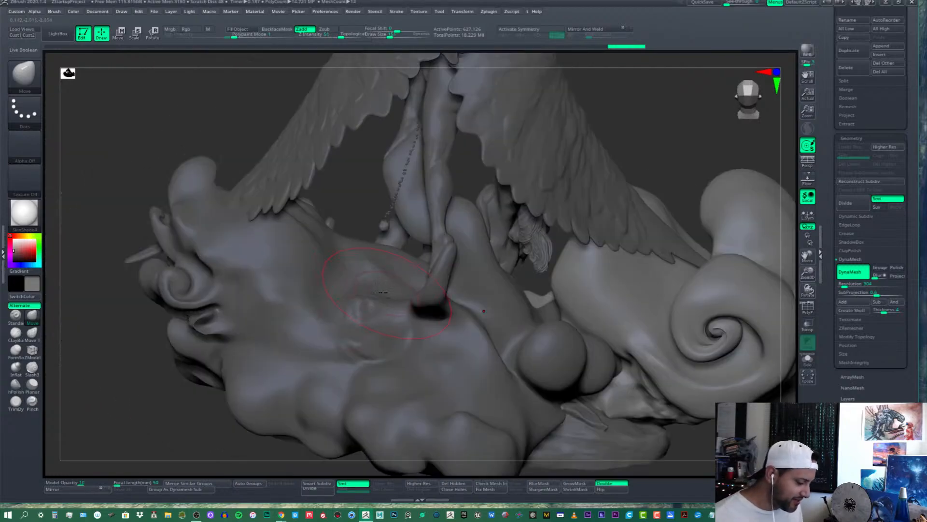
Select the cloud subtool supporting the figure's feet and smooth the curls near the opposite wing's tip
left_click(268, 280, "alt")
right_click_drag(356, 325, 347, 265, "ctrl")
right_click_drag(379, 324, 380, 272, "ctrl")
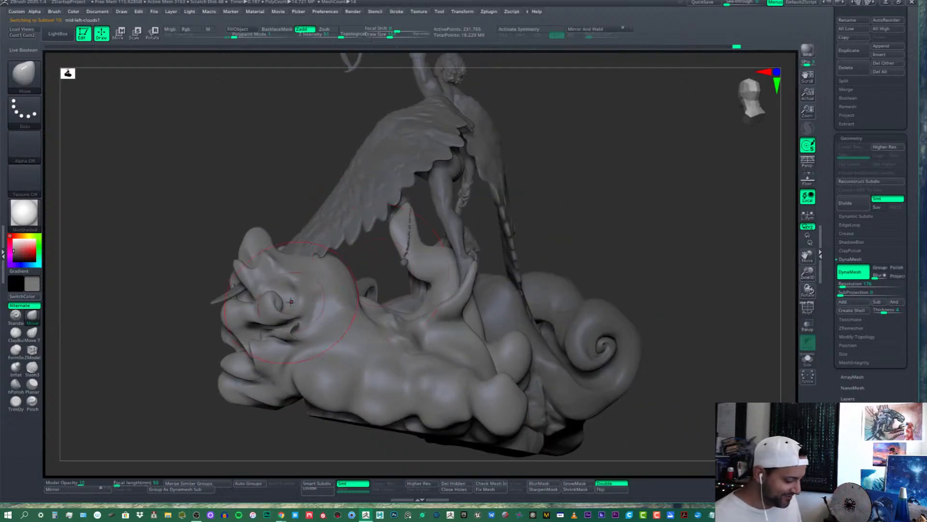
mouse_move(291, 301)
right_mouse_down()
mouse_move(344, 316)
mouse_move(349, 346)
mouse_move(412, 256)
mouse_move(455, 252)
right_mouse_up()
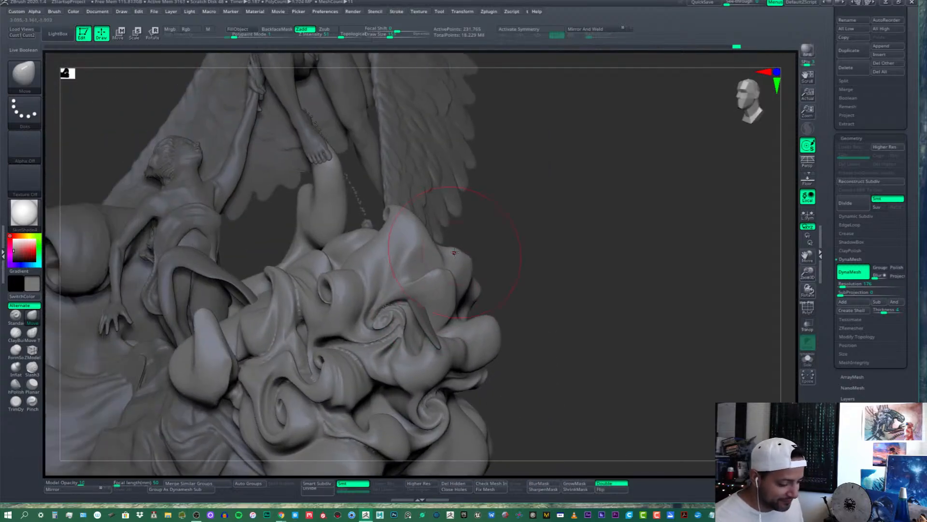
left_click_drag(389, 309, 387, 296, "shift")
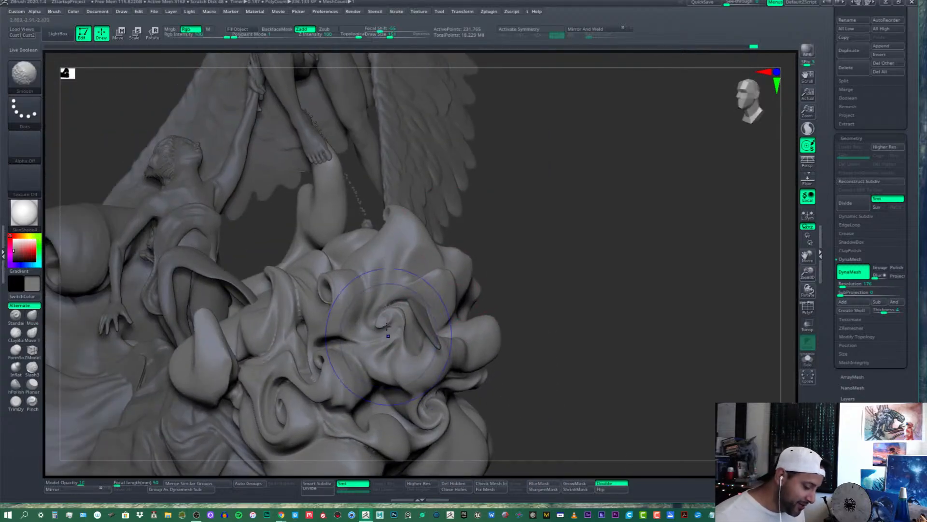
right_click_drag(386, 294, 449, 261)
Reshape the cloud peak and the folds around the embedded wing tip with the Move brush
left_click_drag(418, 274, 425, 268)
right_click_drag(359, 278, 420, 279)
left_click_drag(419, 269, 415, 279)
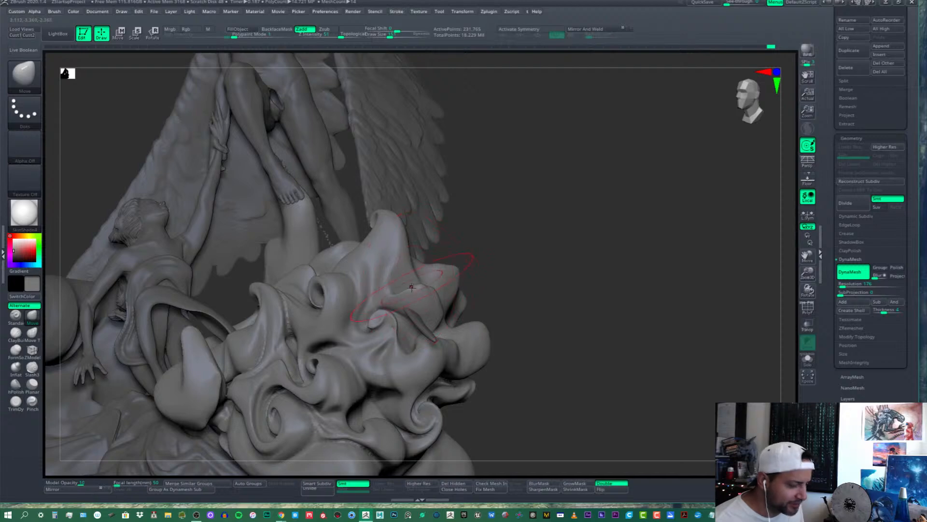
right_click_drag(421, 273, 449, 269)
left_click_drag(449, 269, 440, 287)
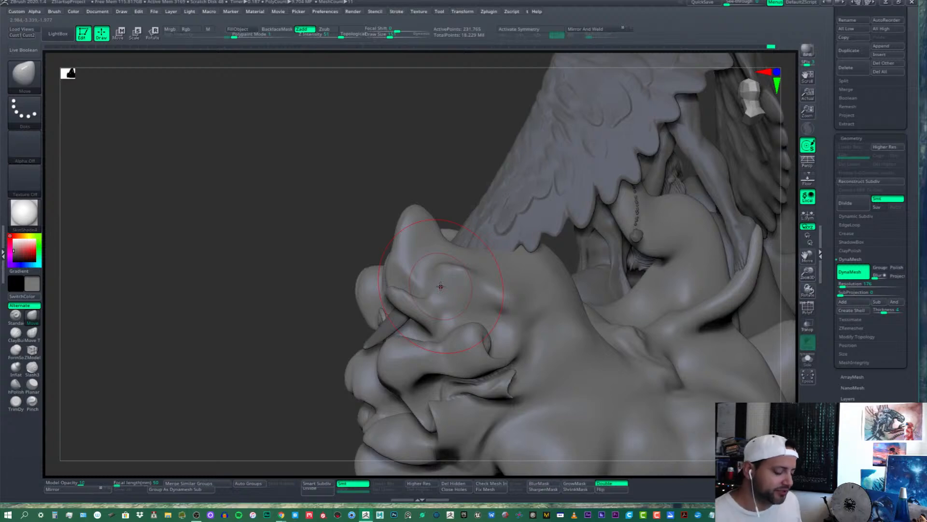
mouse_move(440, 286)
right_mouse_down()
mouse_move(477, 232)
mouse_move(376, 273)
right_mouse_up()
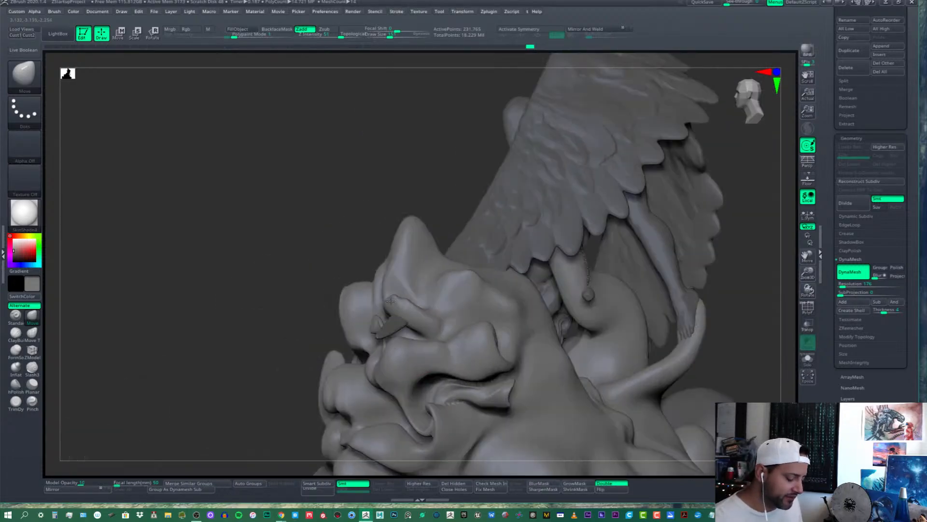
Push the cloud folds back from the wing tip with the Move brush to expose the end feathers
right_click_drag(391, 301, 439, 292)
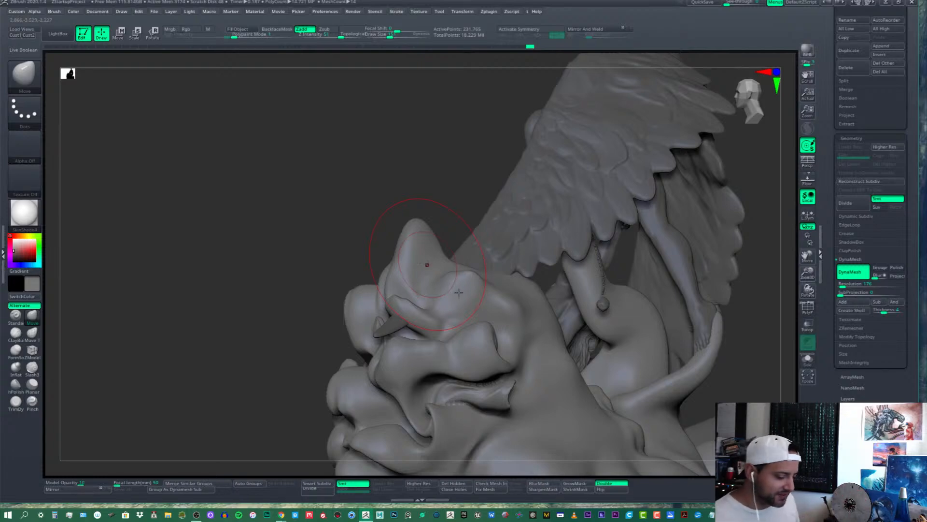
mouse_move(459, 292)
right_mouse_down()
mouse_move(494, 257)
mouse_move(490, 266)
right_mouse_up()
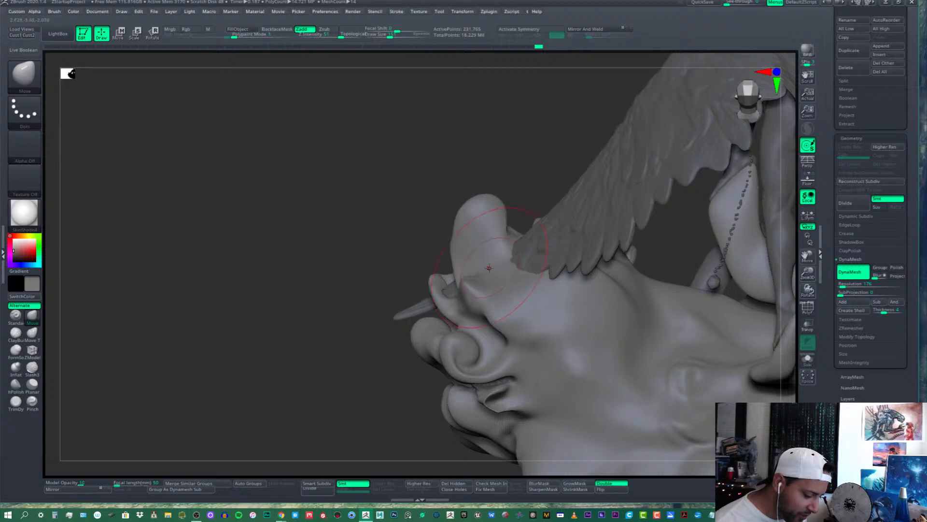
mouse_move(489, 268)
right_mouse_down()
mouse_move(488, 290)
mouse_move(479, 247)
mouse_move(414, 273)
right_mouse_up()
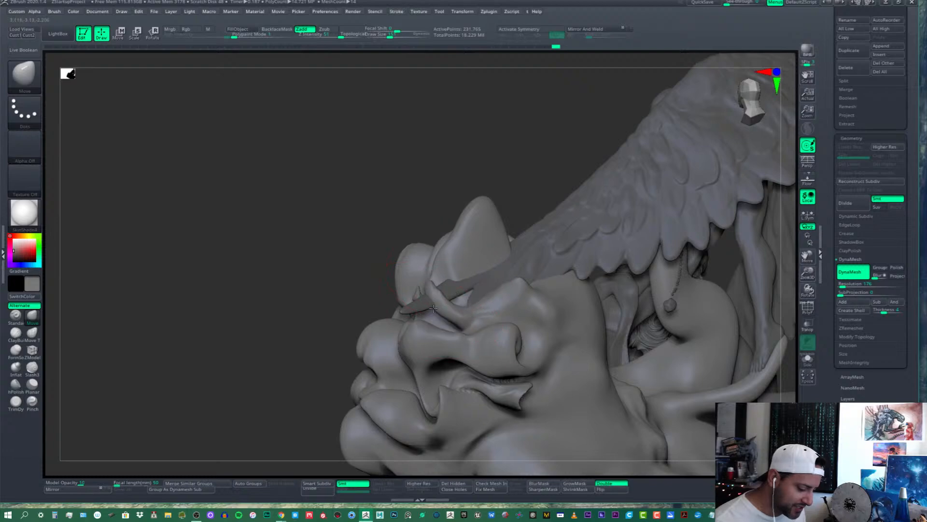
left_click_drag(449, 310, 475, 281)
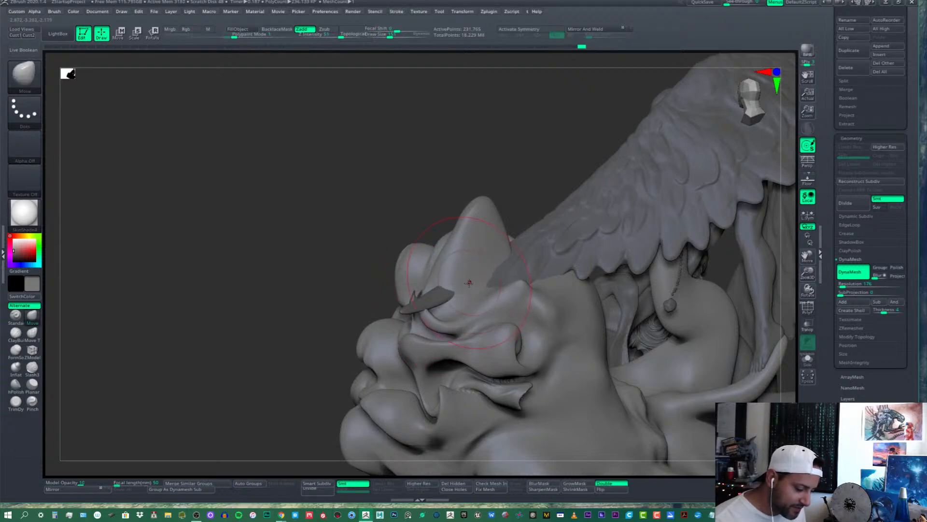
right_click_drag(475, 281, 462, 284)
left_click_drag(462, 284, 457, 280)
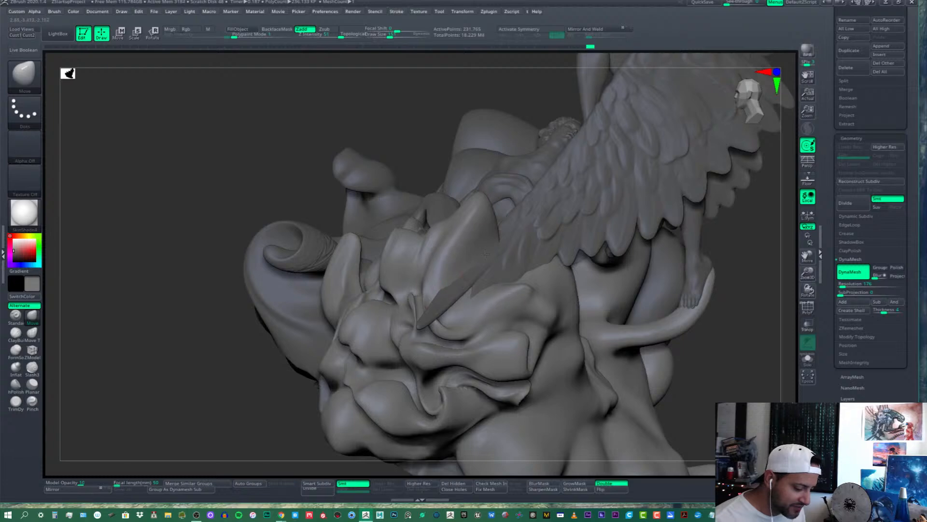
mouse_move(488, 253)
left_mouse_down()
mouse_move(475, 290)
mouse_move(487, 300)
mouse_move(473, 293)
left_mouse_up()
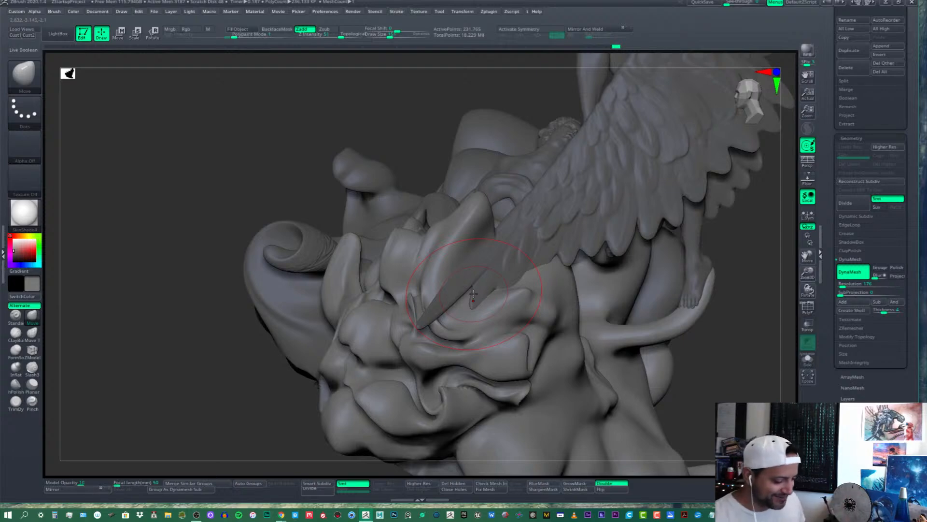
Refine the cloud surface beneath the exposed tip feathers with Move strokes and light smoothing
mouse_move(510, 289)
right_mouse_down()
mouse_move(537, 287)
mouse_move(521, 260)
mouse_move(550, 255)
mouse_move(512, 302)
right_mouse_up()
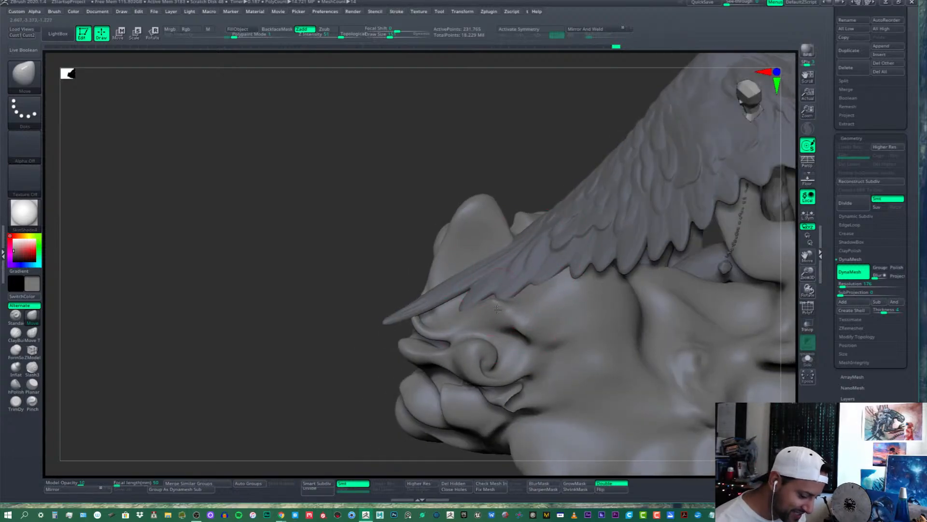
right_click_drag(497, 309, 520, 290)
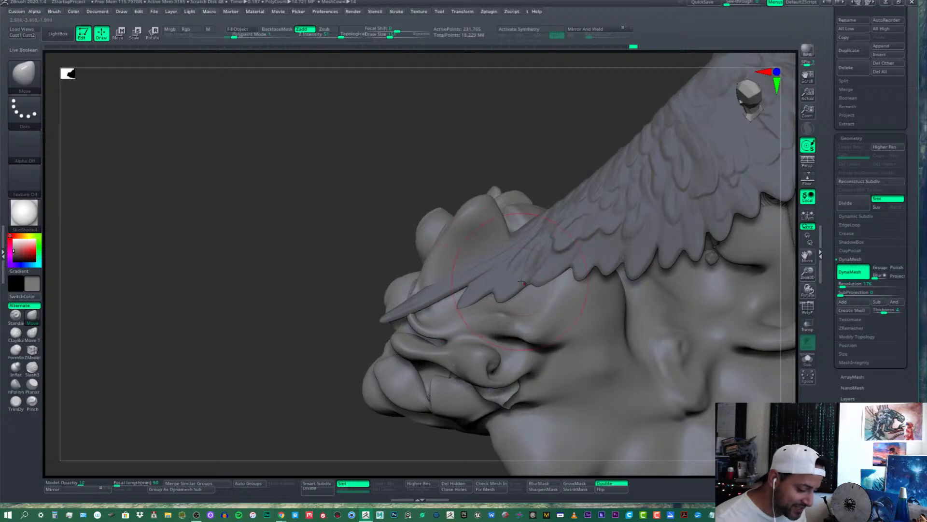
right_click_drag(438, 278, 436, 224)
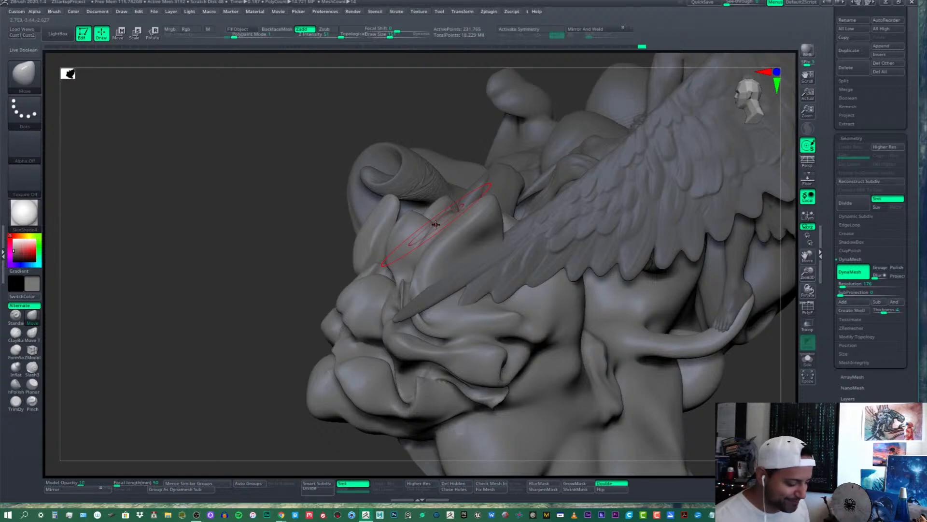
mouse_move(436, 225)
right_mouse_down()
mouse_move(465, 309)
mouse_move(445, 319)
mouse_move(484, 298)
mouse_move(513, 242)
right_mouse_up()
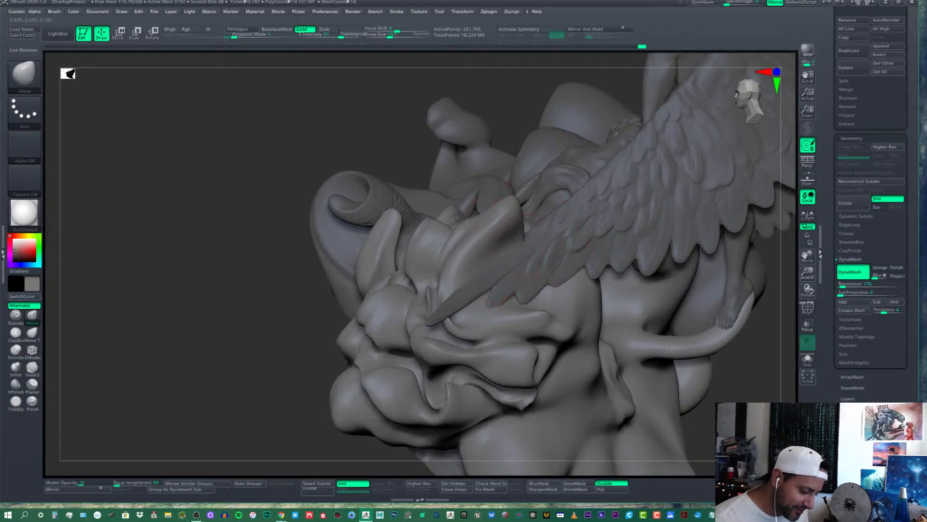
key("shift")
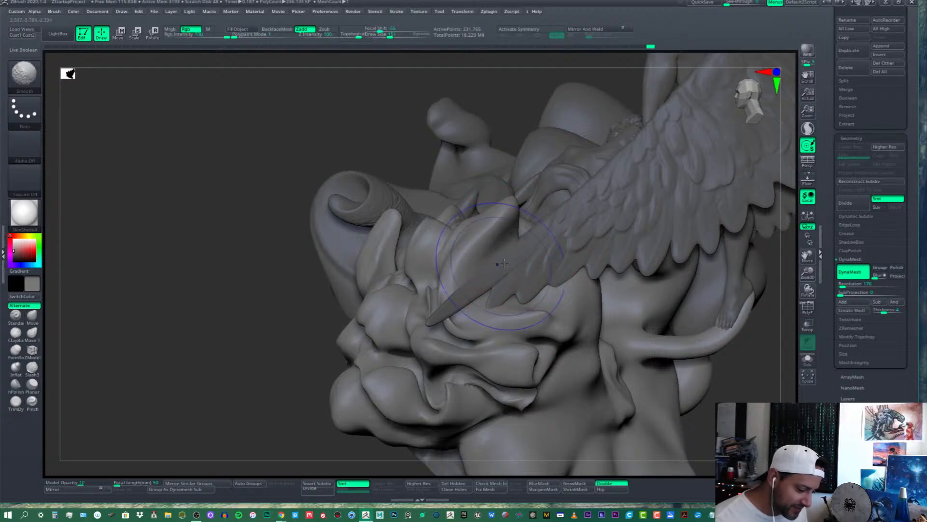
right_click_drag(503, 263, 527, 241)
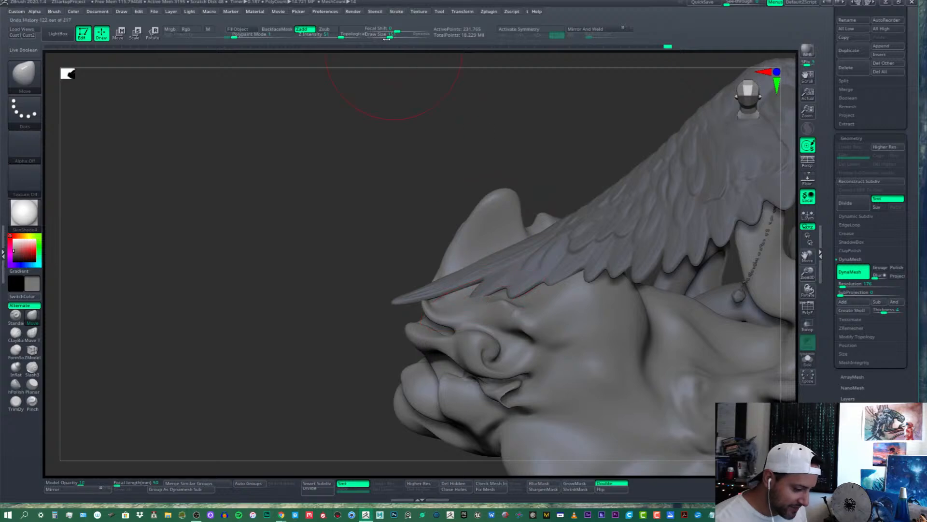
Reduce the Move brush's draw size and adjust the rounded cloud puff on the inner side of the wing tip
left_click_drag(387, 38, 381, 39)
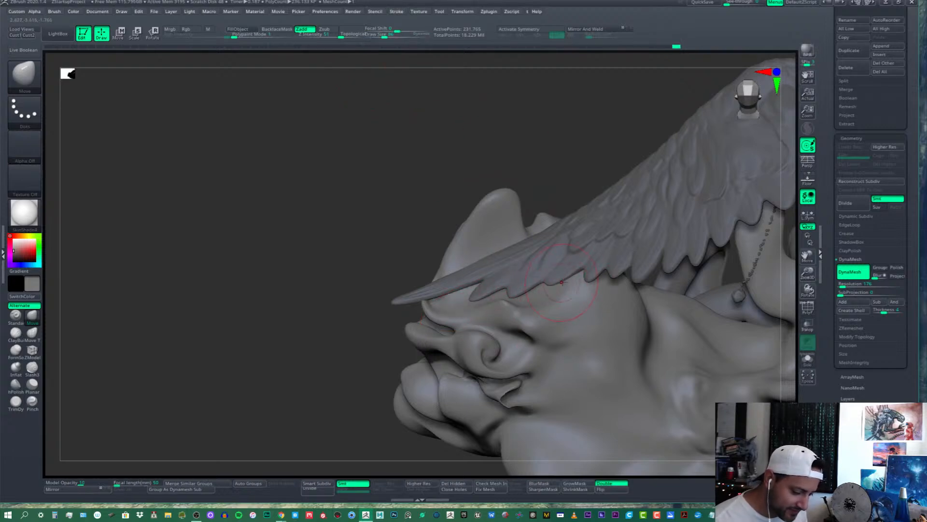
mouse_move(562, 281)
right_mouse_down()
mouse_move(554, 307)
mouse_move(568, 230)
right_mouse_up()
right_click_drag(566, 278, 501, 291)
left_click_drag(506, 301, 489, 286)
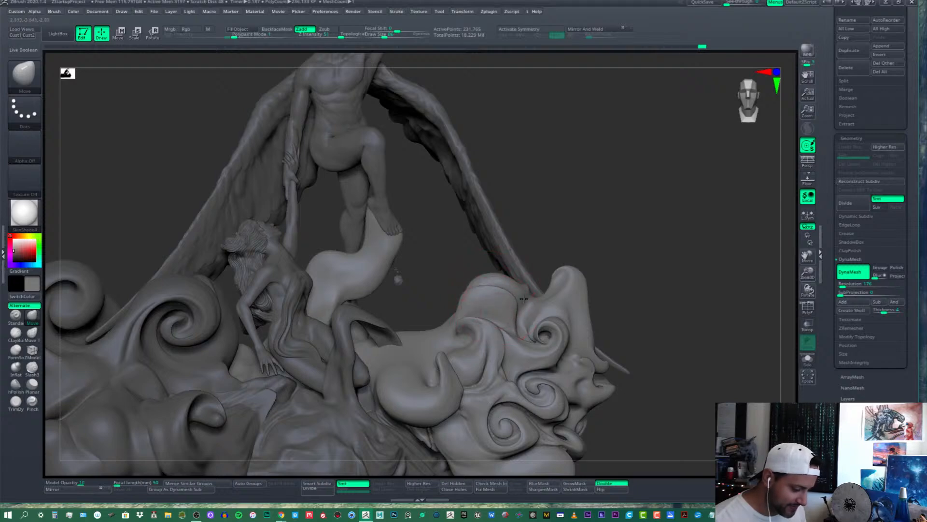
right_click_drag(501, 306, 540, 276, "alt")
mouse_move(561, 307)
right_mouse_down("ctrl")
mouse_move(559, 284)
mouse_move(572, 287)
right_mouse_up("ctrl")
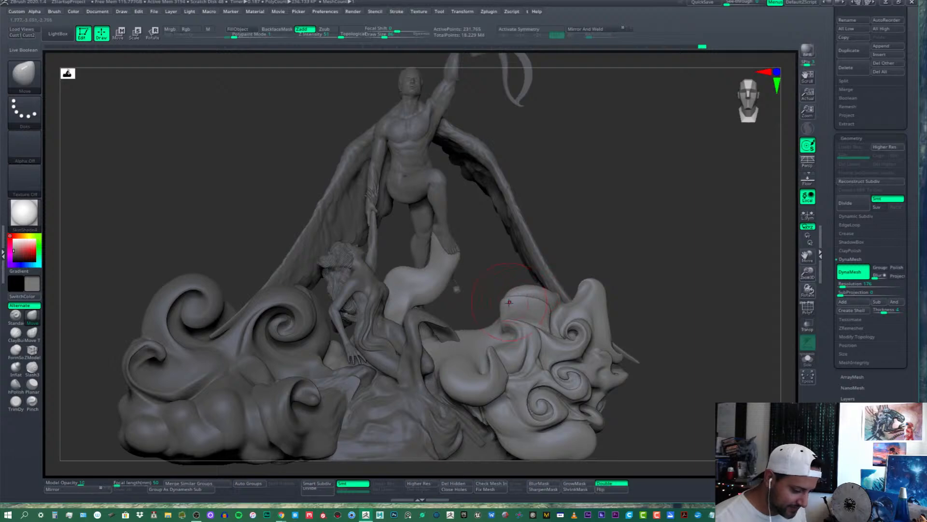
Pull the rounded puff beside the wing tip into a fuller, overlapping fold with the Move brush
left_click(14, 247)
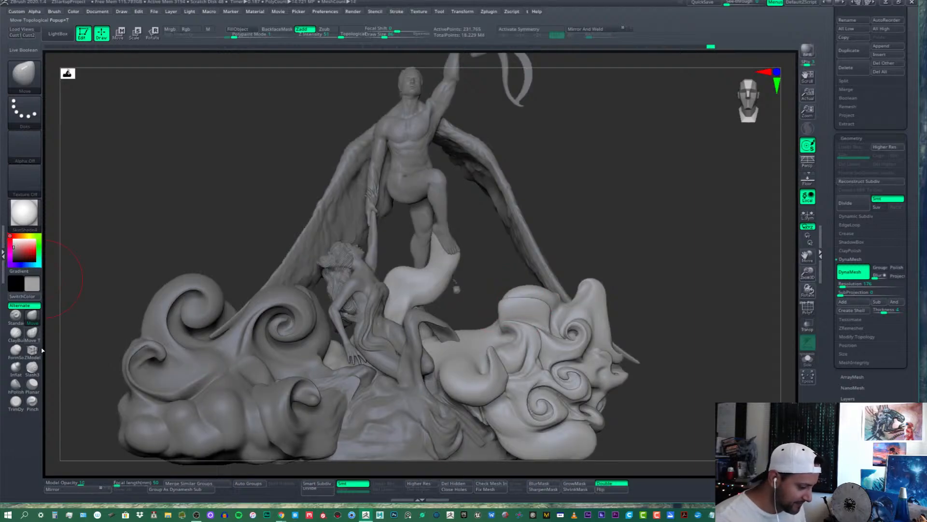
right_click_drag(542, 295, 553, 297)
left_click_drag(583, 270, 594, 263)
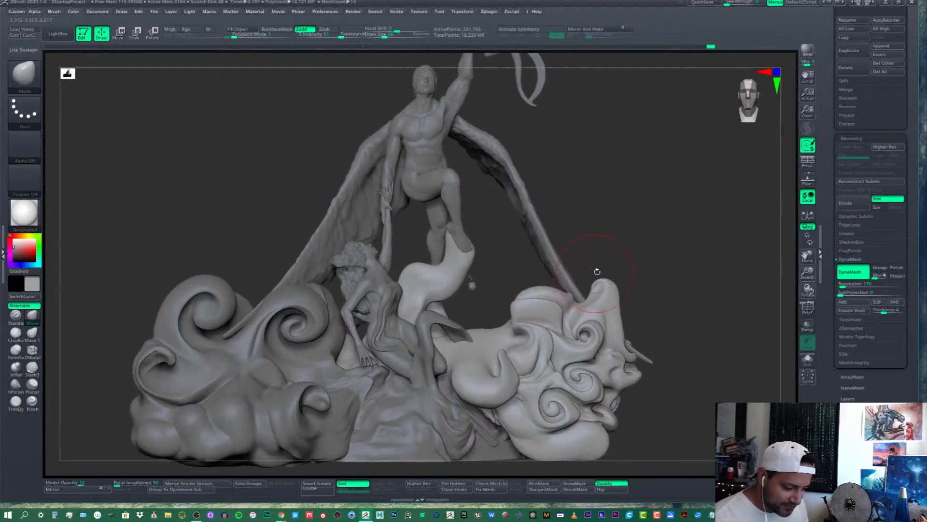
mouse_move(527, 303)
left_mouse_down()
mouse_move(518, 296)
mouse_move(544, 284)
mouse_move(518, 313)
mouse_move(574, 307)
left_mouse_up()
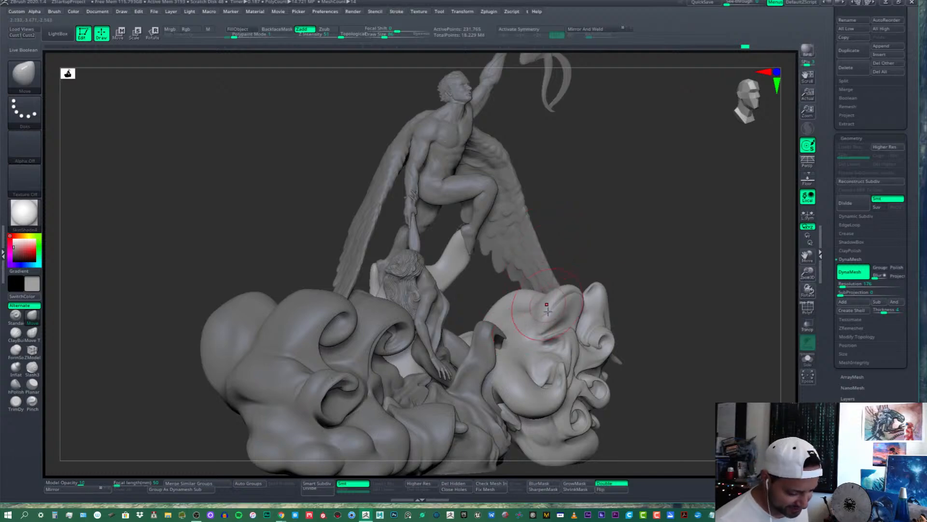
right_click_drag(537, 306, 537, 256)
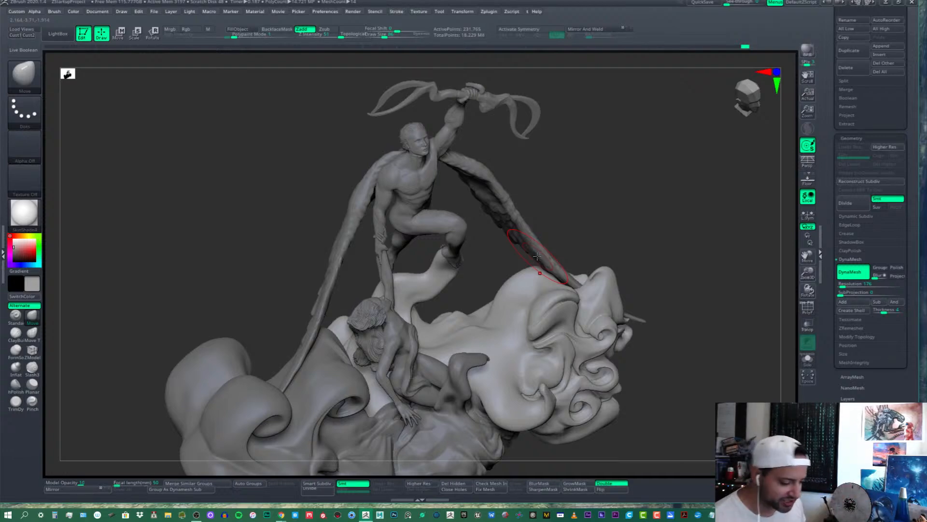
Check the clouds around the wing tip from several sides and nudge the base of the rounded puff into shape with the Move brush
mouse_move(528, 268)
right_mouse_down()
mouse_move(517, 288)
mouse_move(517, 267)
mouse_move(504, 276)
right_mouse_up()
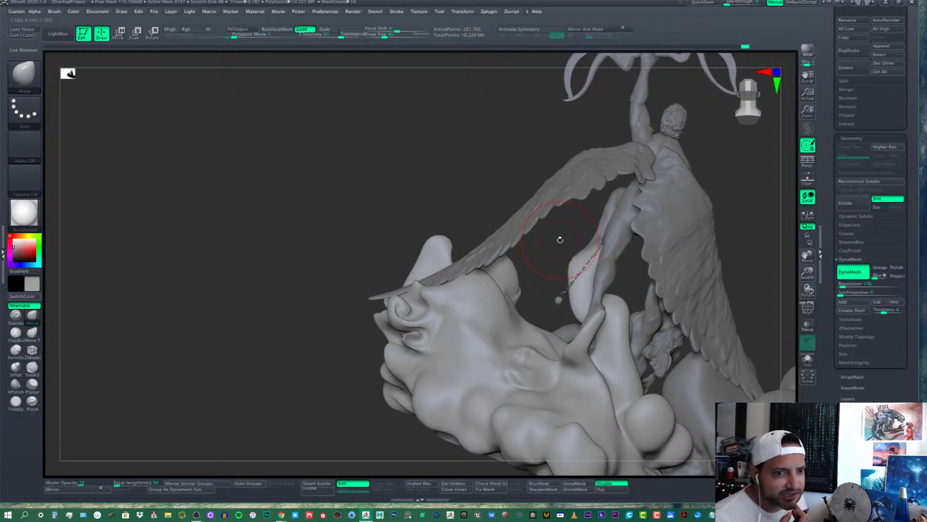
mouse_move(480, 326)
right_mouse_down()
mouse_move(489, 322)
mouse_move(489, 282)
mouse_move(487, 298)
right_mouse_up()
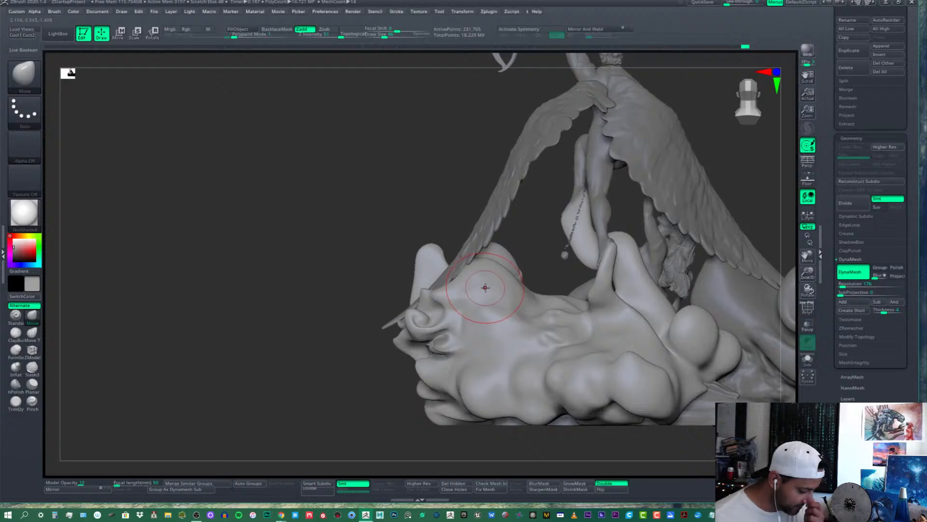
right_click_drag(459, 314, 471, 302)
mouse_move(415, 308)
right_mouse_down()
mouse_move(505, 311)
mouse_move(524, 332)
mouse_move(476, 323)
mouse_move(499, 314)
mouse_move(499, 283)
right_mouse_up()
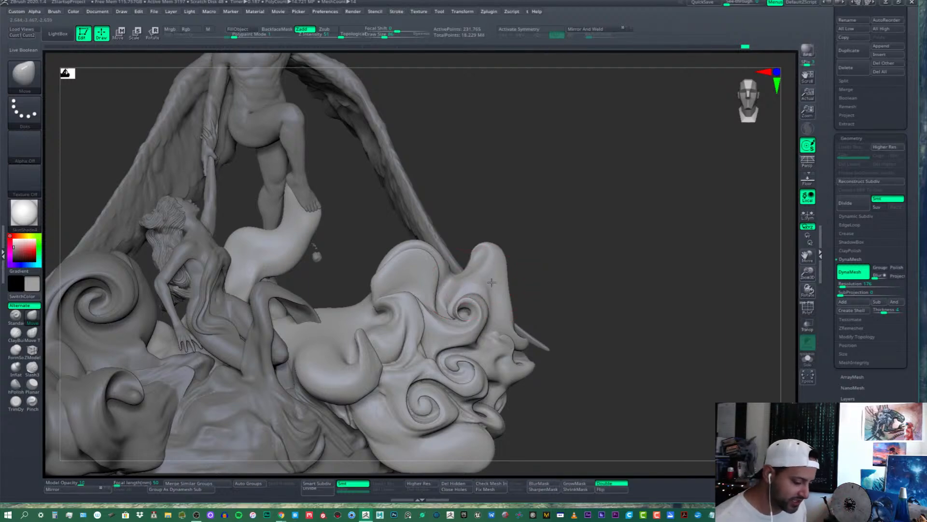
mouse_move(483, 283)
right_mouse_down()
mouse_move(433, 275)
mouse_move(567, 290)
right_mouse_up()
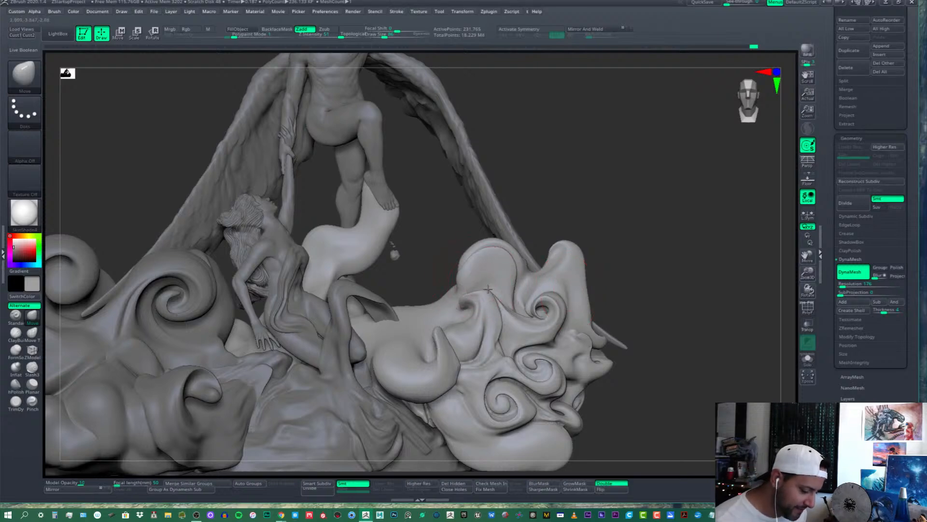
right_click_drag(488, 289, 481, 241)
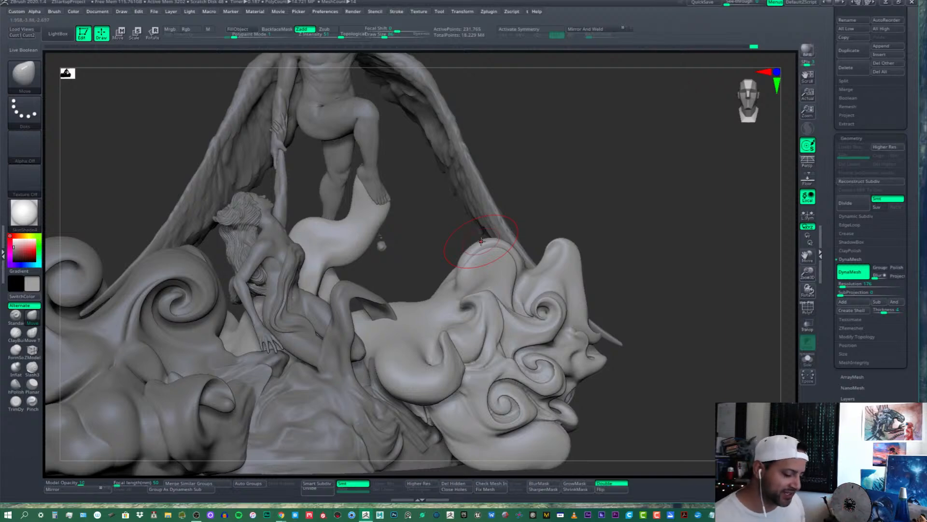
mouse_move(480, 289)
right_mouse_down()
mouse_move(508, 281)
mouse_move(483, 295)
right_mouse_up()
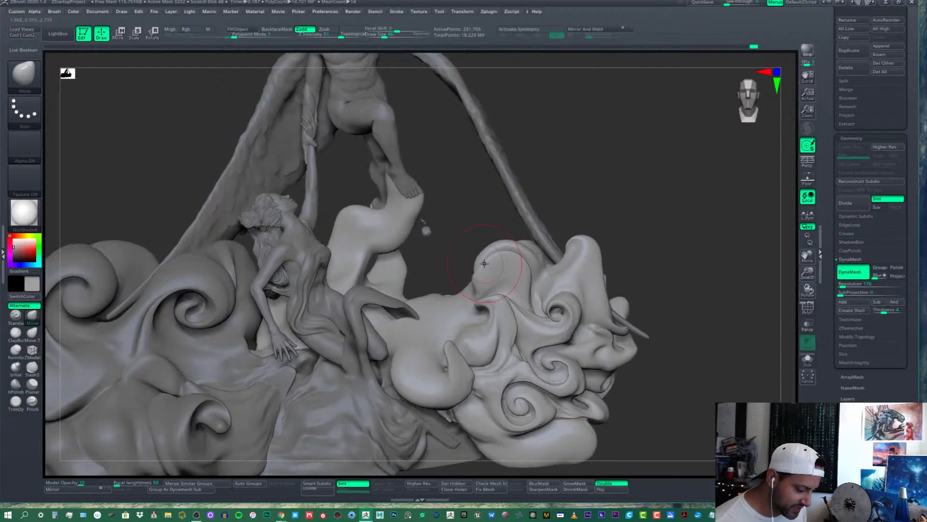
left_click_drag(488, 288, 498, 291)
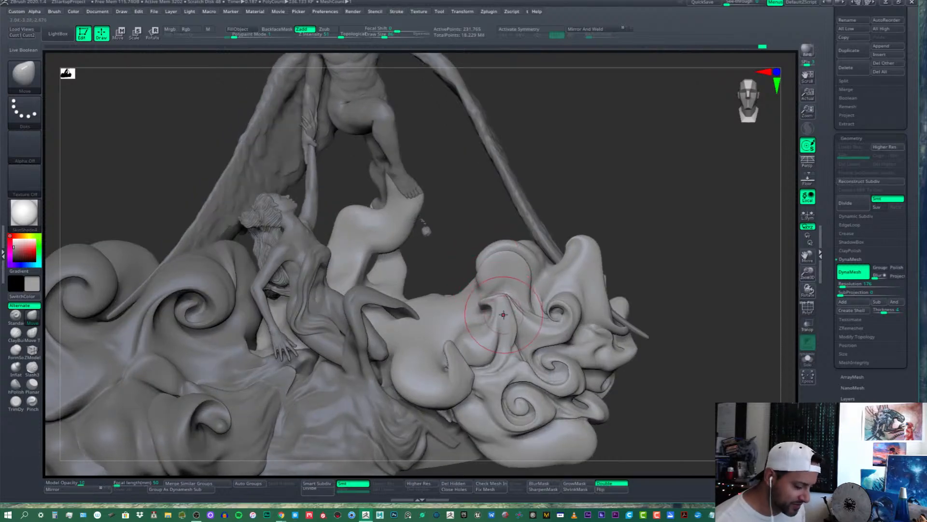
Curl the hooked tip of the large puff beside the seated figure inward with the Move brush
right_click_drag(503, 308, 488, 312)
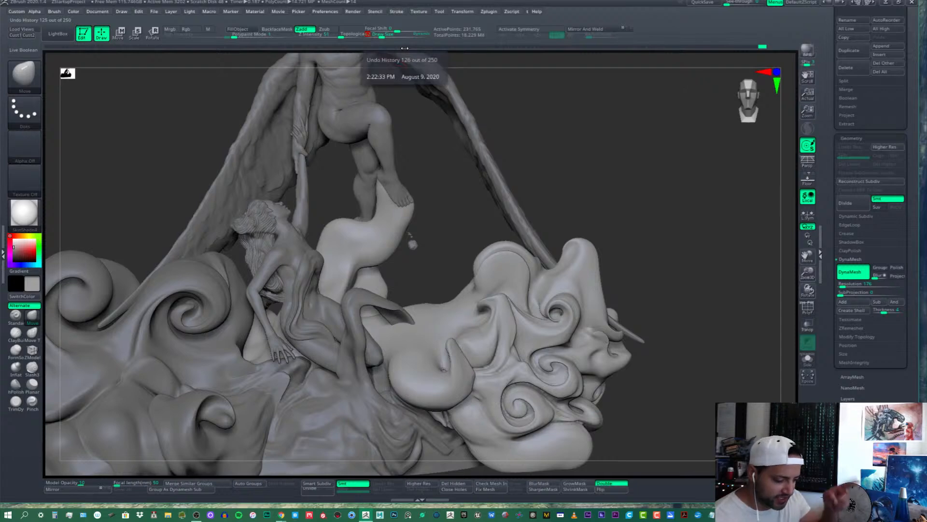
right_click_drag(518, 296, 531, 287, "alt")
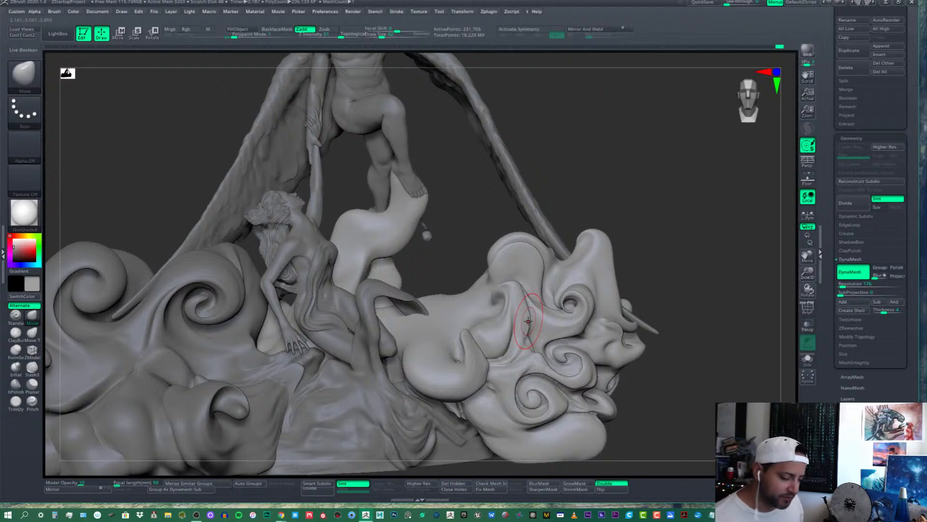
right_click_drag(504, 300, 515, 302)
right_click_drag(498, 337, 453, 330)
left_click_drag(464, 347, 454, 339)
mouse_move(465, 331)
right_mouse_down()
mouse_move(536, 297)
mouse_move(536, 282)
right_mouse_up()
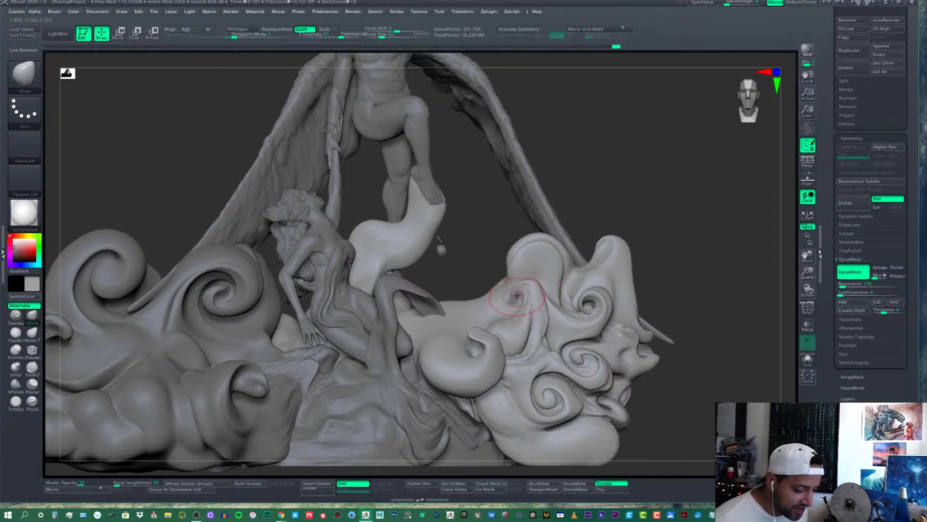
Pull the fold below the rounded puff into a larger overlapping curl and smooth the tall cloud peak beside it
mouse_move(522, 289)
left_mouse_down()
mouse_move(535, 294)
mouse_move(526, 285)
left_mouse_up()
mouse_move(542, 328)
left_mouse_down()
mouse_move(548, 316)
mouse_move(541, 348)
mouse_move(539, 333)
left_mouse_up()
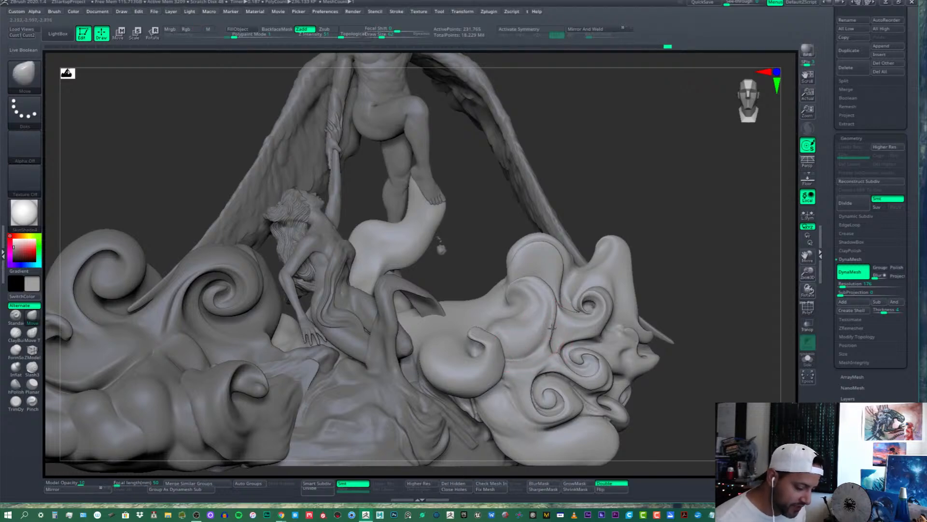
mouse_move(624, 269)
left_mouse_down("shift")
mouse_move(643, 285)
mouse_move(629, 296)
left_mouse_up("shift")
Smooth the large puff's hooked tip and the valleys between it and the neighbouring spiral curls
mouse_move(614, 300)
right_mouse_down("alt")
mouse_move(644, 286)
mouse_move(617, 301)
right_mouse_up("alt")
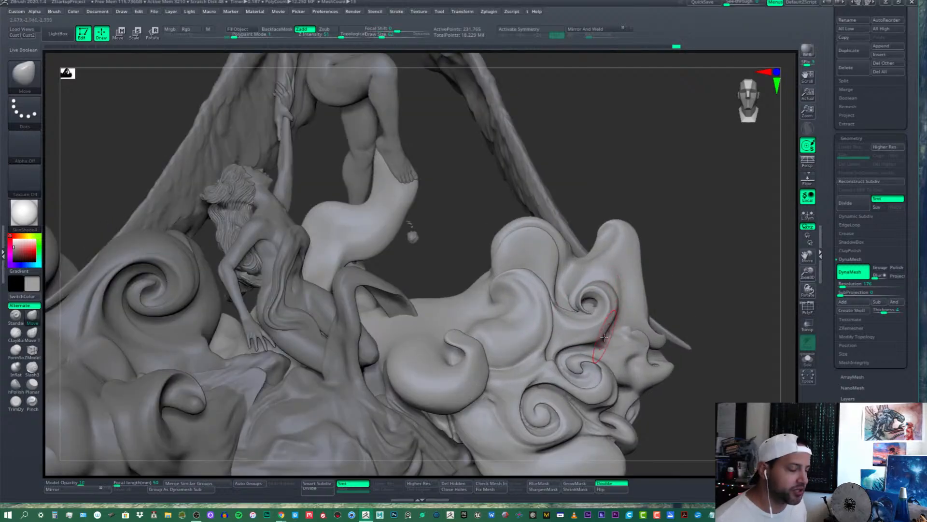
right_click_drag(604, 337, 606, 305, "ctrl")
left_click_drag(491, 319, 503, 330, "shift")
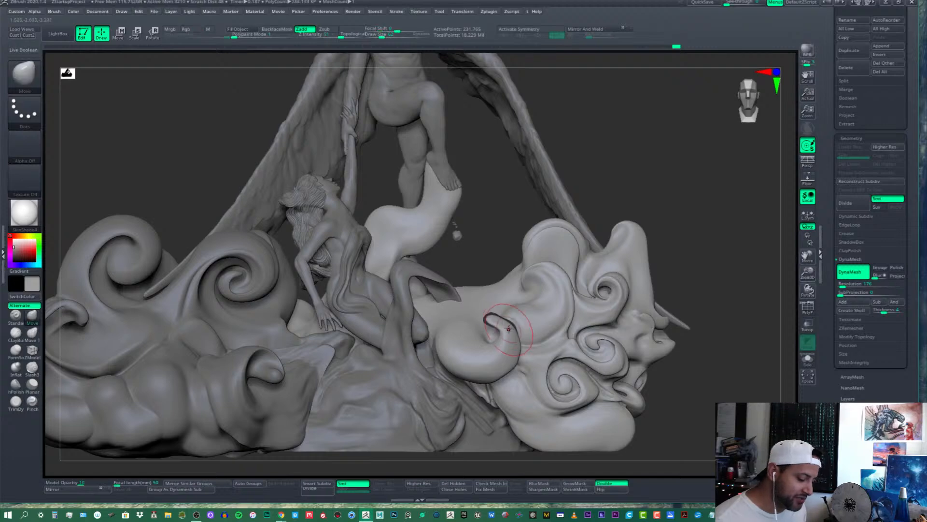
right_click_drag(630, 322, 653, 337)
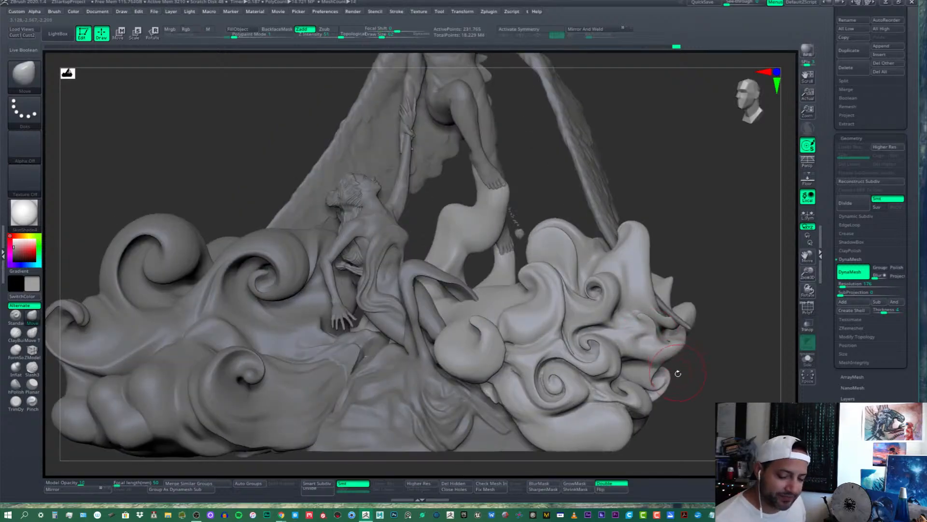
right_click_drag(638, 344, 596, 358)
right_click_drag(528, 347, 524, 304)
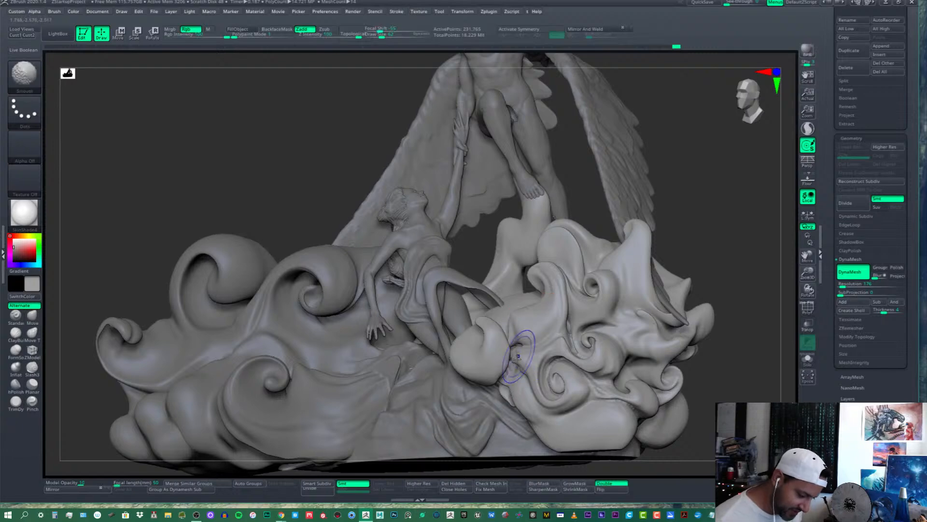
left_click_drag(516, 360, 544, 340, "shift")
mouse_move(629, 360)
right_mouse_down()
mouse_move(621, 341)
mouse_move(594, 345)
right_mouse_up()
mouse_move(580, 346)
left_mouse_down("shift")
mouse_move(565, 344)
mouse_move(584, 337)
left_mouse_up("shift")
right_click_drag(591, 337, 621, 331)
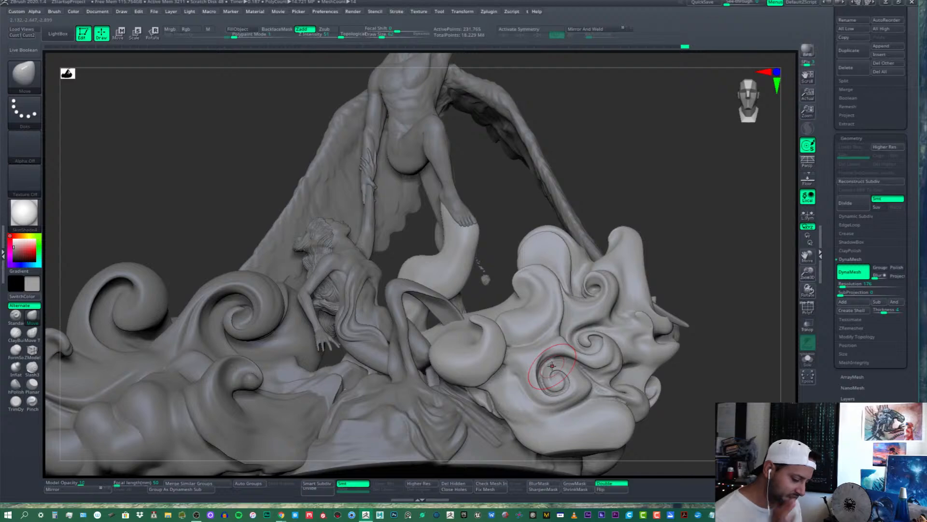
Adjust the Move brush's draw size and reshape the lower spiral and the outer edge of the curl above it
left_click(383, 36)
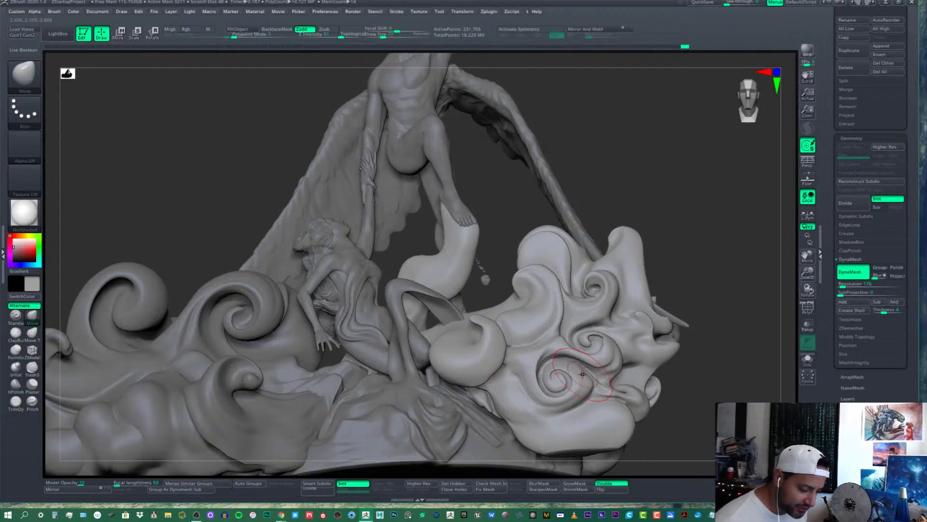
left_click(380, 34)
left_click(378, 35)
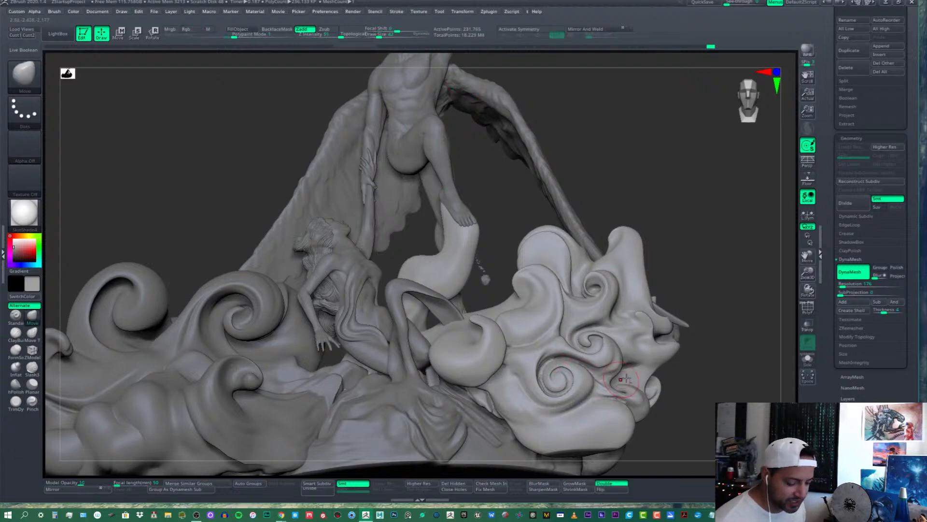
right_click_drag(599, 377, 639, 357)
left_click(382, 34)
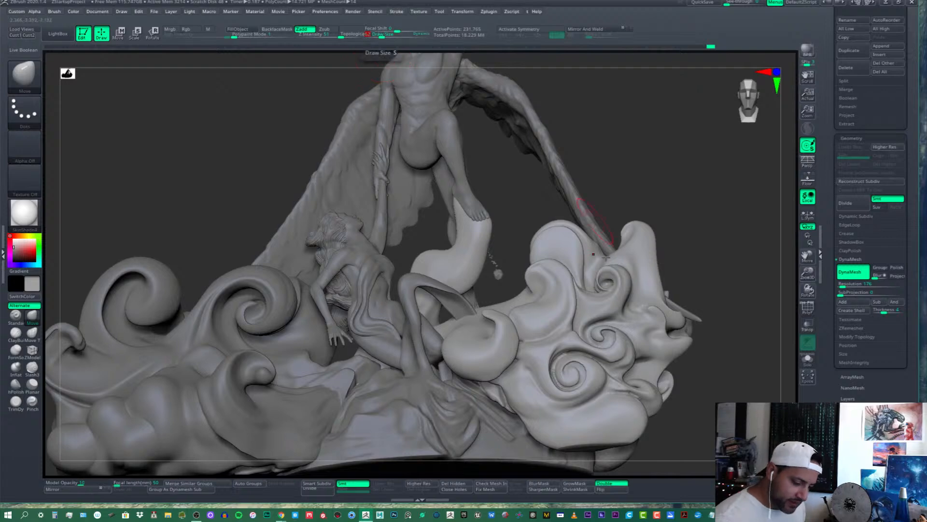
mouse_move(621, 334)
left_mouse_down()
mouse_move(630, 335)
mouse_move(627, 348)
mouse_move(608, 329)
mouse_move(635, 329)
left_mouse_up()
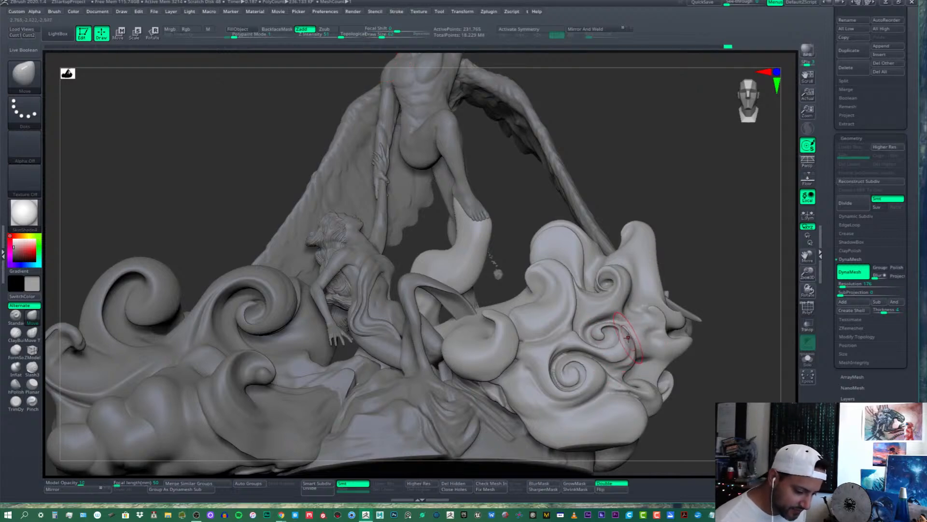
Smooth the middle spiral curl and refine its rim and upper edge with Move strokes at an adjusted draw size
mouse_move(636, 334)
right_mouse_down()
mouse_move(632, 355)
mouse_move(585, 343)
mouse_move(583, 356)
right_mouse_up()
left_click_drag(577, 346, 582, 343, "shift")
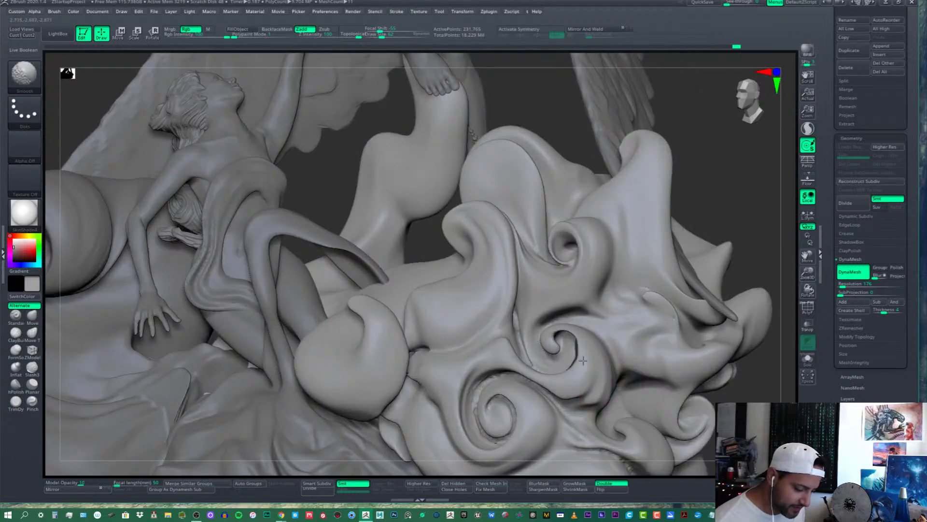
right_click_drag(595, 349, 589, 355)
left_click_drag(557, 340, 558, 340)
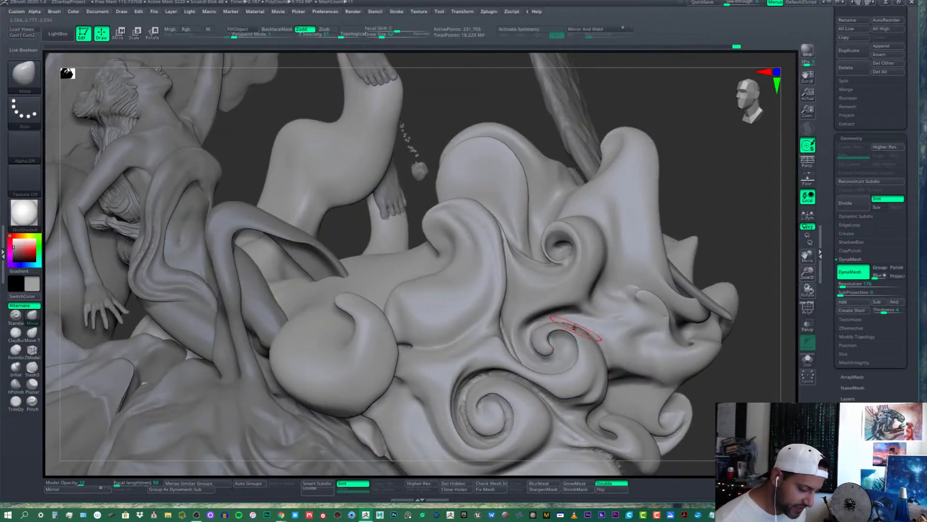
left_click(384, 35)
mouse_move(574, 319)
left_mouse_down()
mouse_move(591, 340)
mouse_move(570, 338)
mouse_move(591, 353)
mouse_move(508, 323)
mouse_move(529, 322)
left_mouse_up()
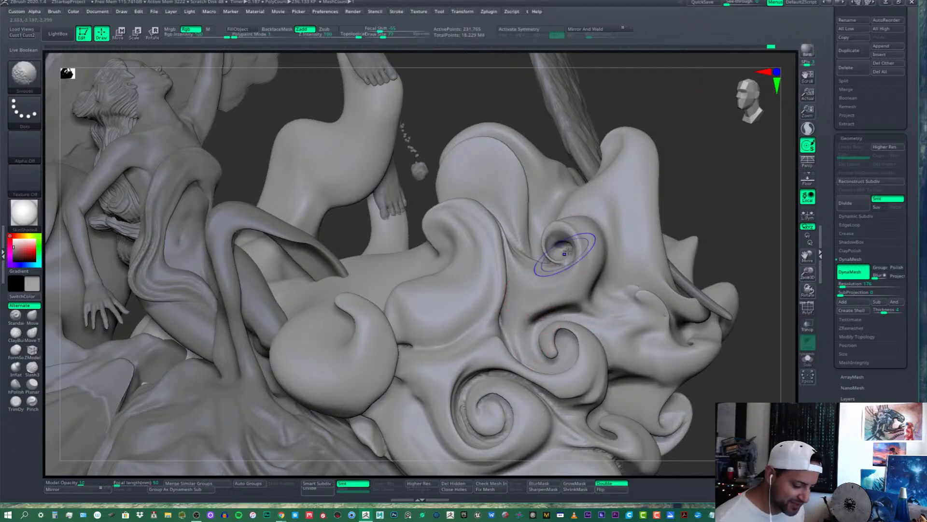
Smooth the inside of the upper spiral curl and the crease running up beside it
left_click_drag(566, 252, 563, 260, "shift")
mouse_move(559, 277)
right_mouse_down()
mouse_move(557, 256)
mouse_move(522, 234)
right_mouse_up()
mouse_move(522, 234)
left_mouse_down("shift")
mouse_move(504, 196)
mouse_move(515, 201)
left_mouse_up("shift")
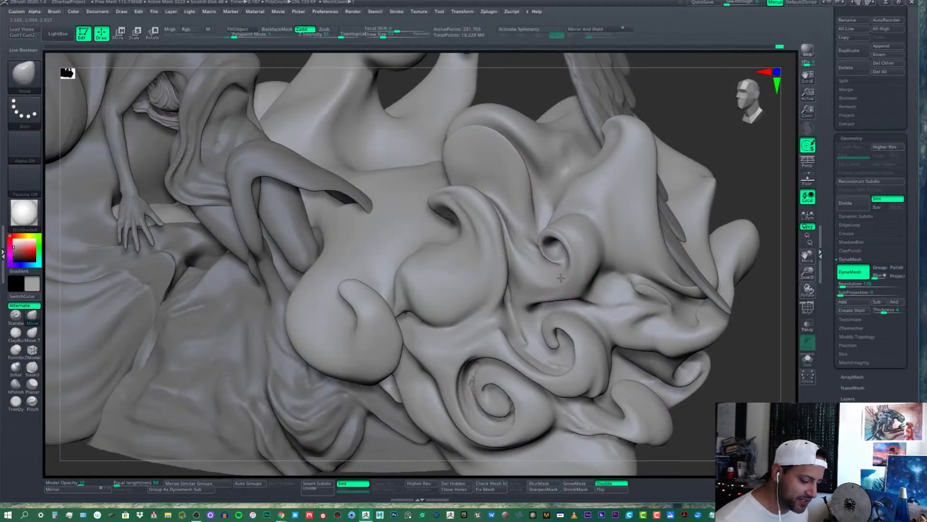
right_click_drag(557, 287, 535, 317, "ctrl")
right_click_drag(552, 264, 534, 253)
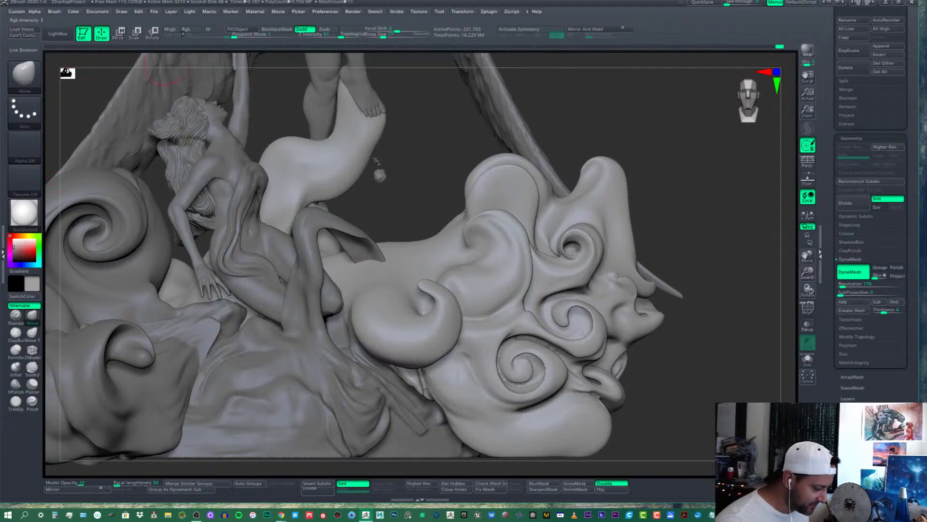
Switch to the Spiral sculpting brush
left_click(24, 72)
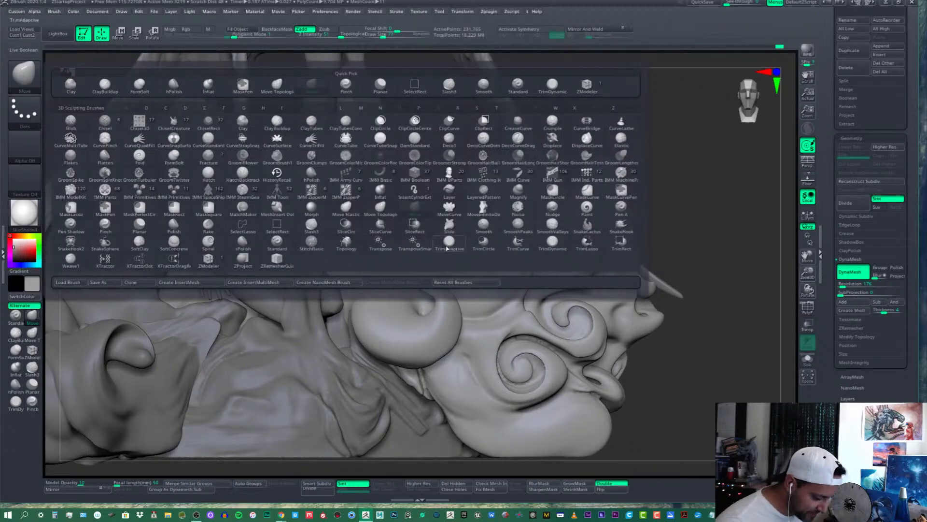
mouse_move(568, 240)
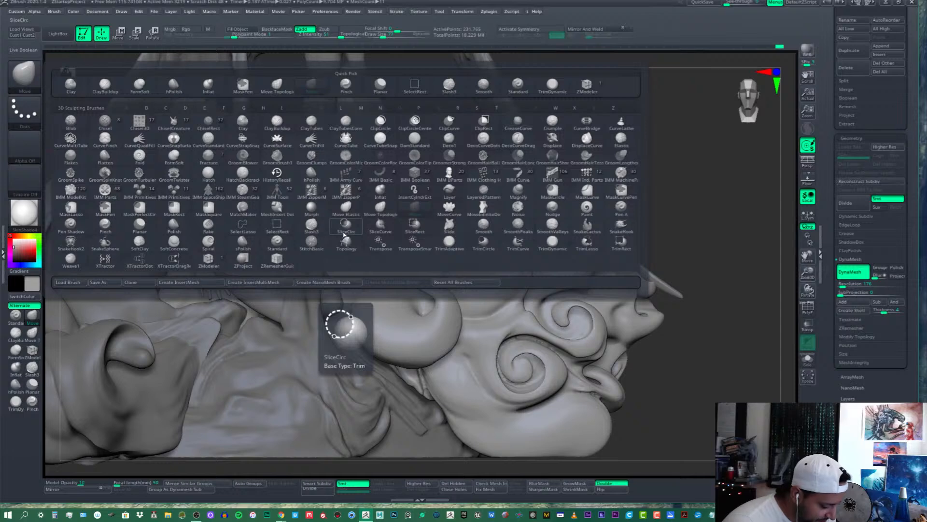
left_click(213, 243)
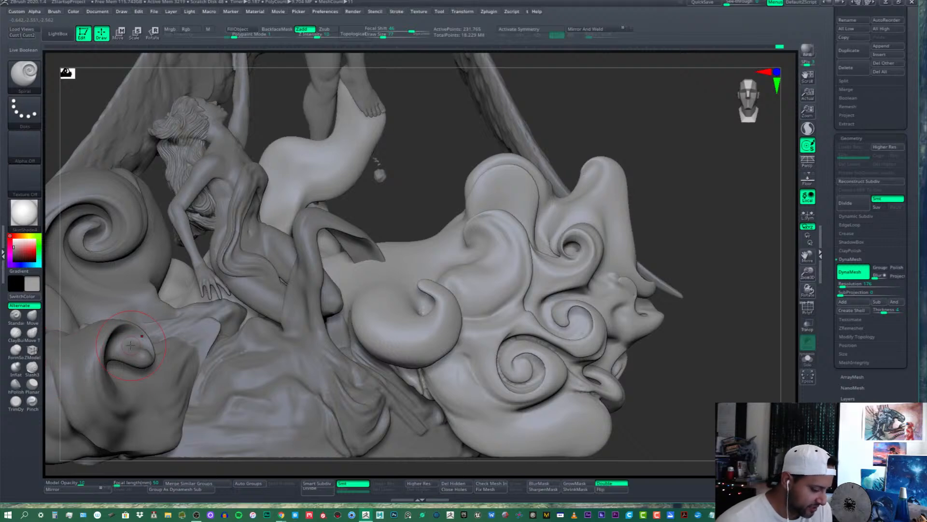
left_click(93, 10)
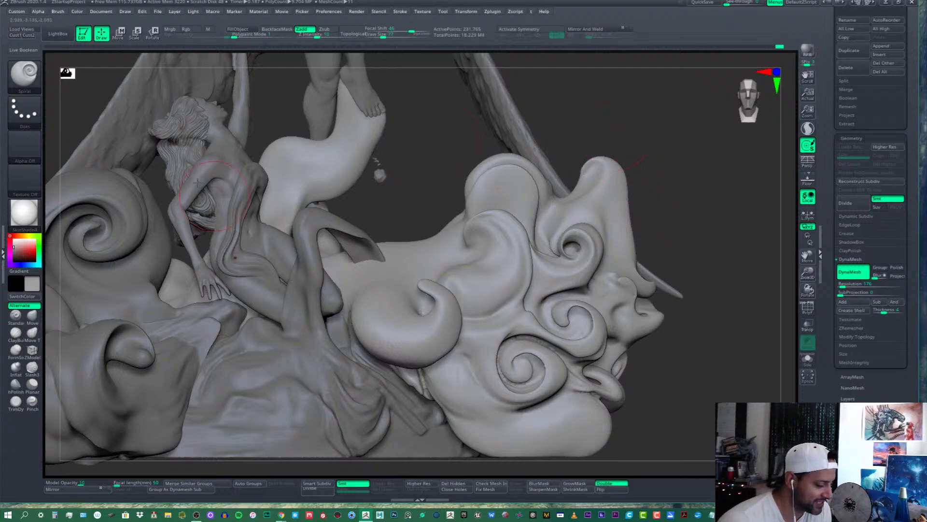
left_click(38, 11)
Try a Spiral brush twist rate of about -1.28 on the fold below the rounded puff, and undo the stroke
left_click(58, 12)
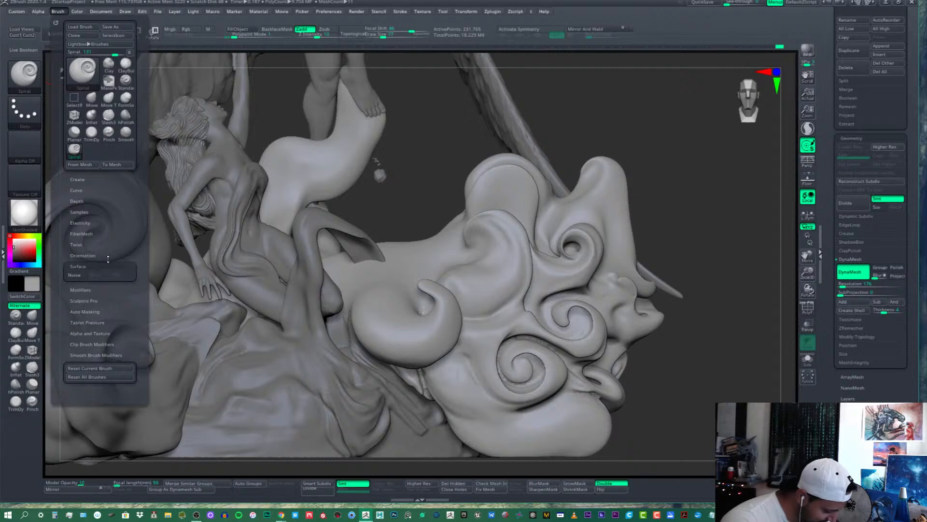
left_click(77, 244)
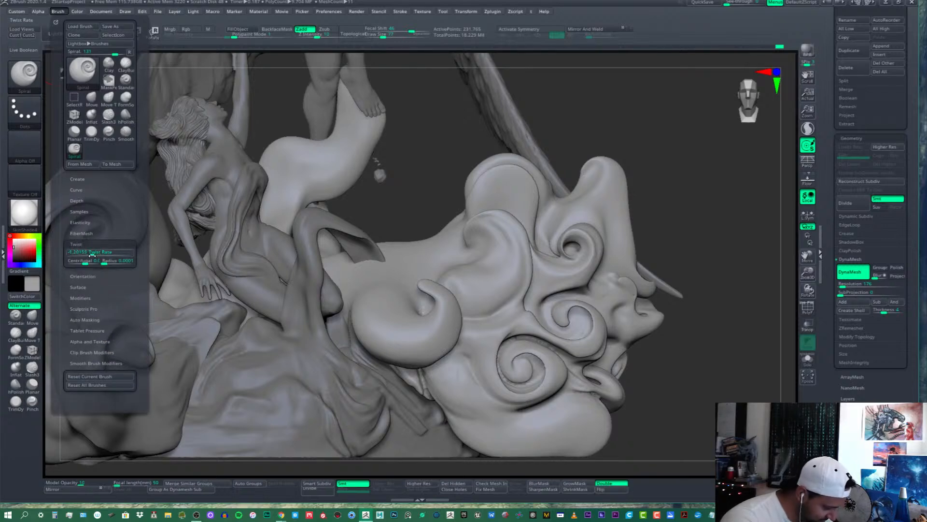
left_click_drag(96, 253, 86, 253)
mouse_move(485, 251)
left_mouse_down()
mouse_move(476, 244)
mouse_move(480, 253)
left_mouse_up()
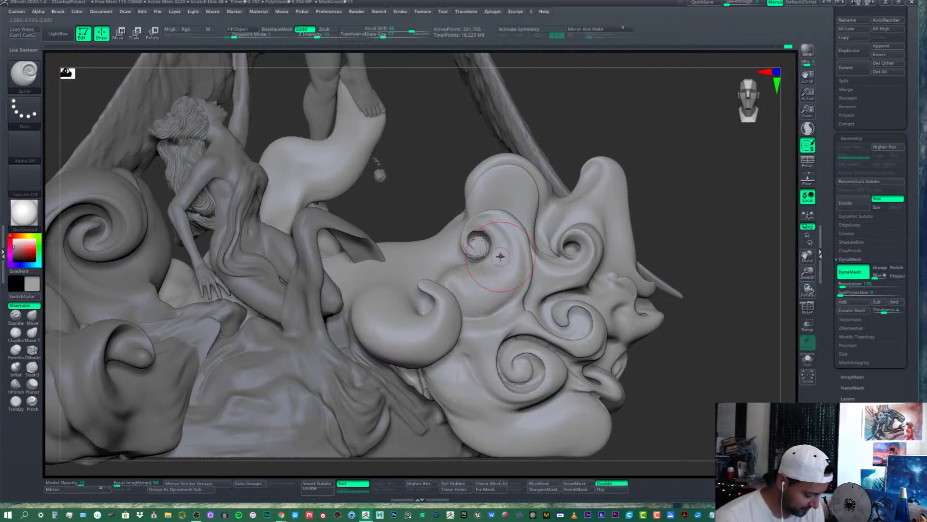
key("ctrl+z")
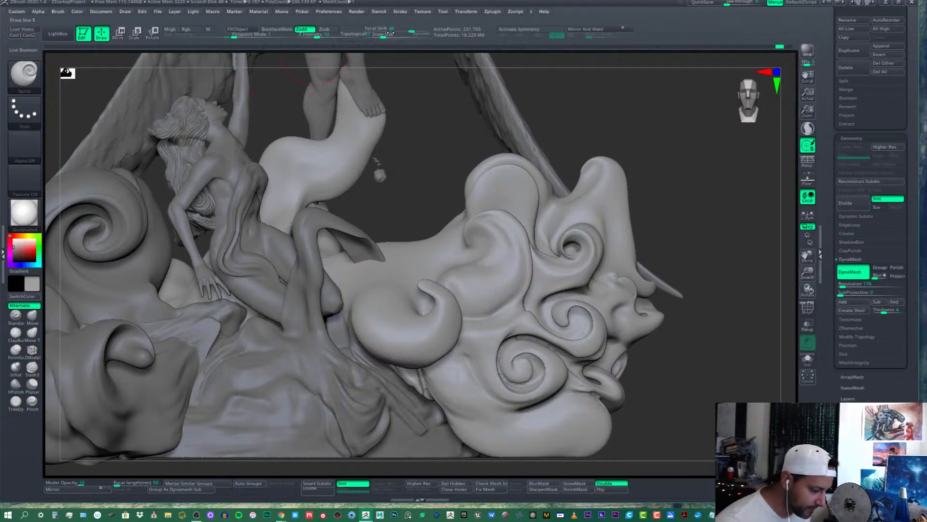
Set the Spiral brush's twist rate to about -0.81, adjust its draw size, and wind the curl below the rounded puff into a tight spiral
left_click(58, 13)
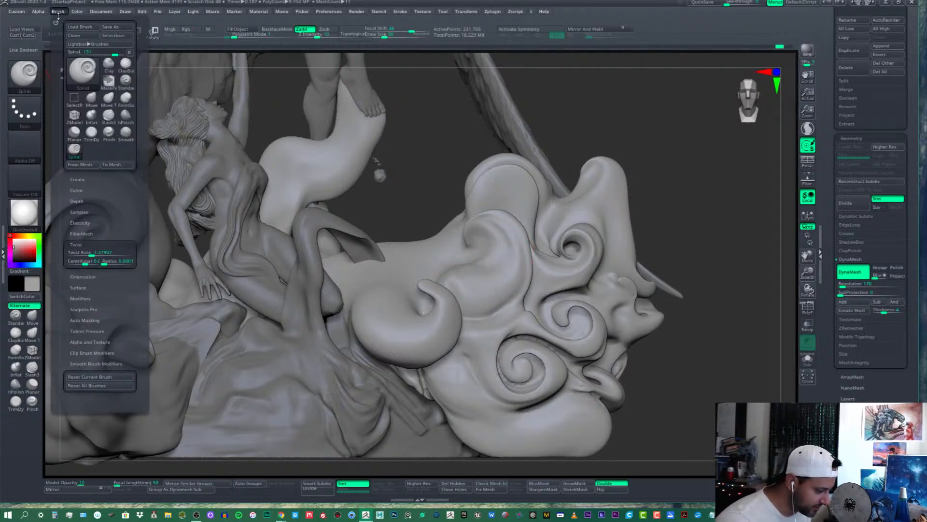
left_click(94, 252)
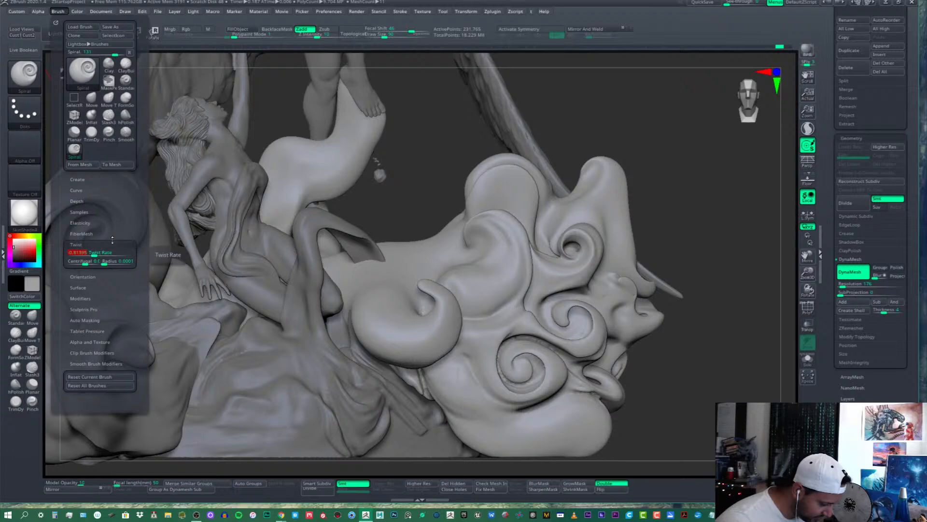
left_click_drag(489, 240, 487, 247)
left_click_drag(385, 34, 390, 33)
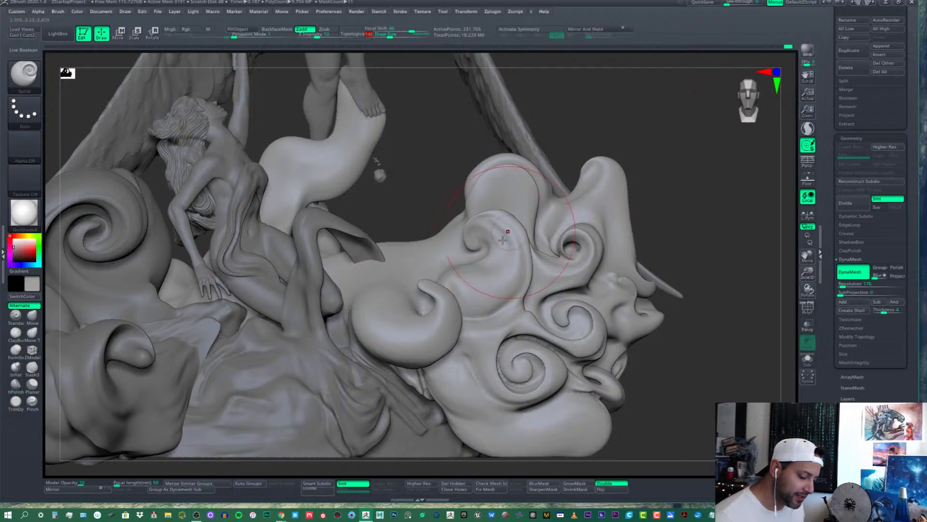
right_click_drag(487, 240, 489, 248, "ctrl")
left_click_drag(489, 247, 504, 220)
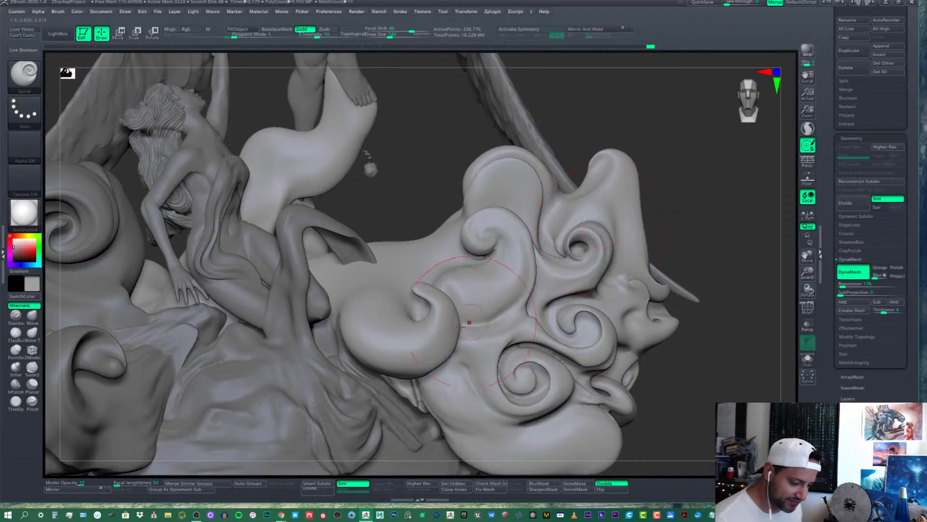
mouse_move(501, 219)
left_mouse_down()
mouse_move(498, 237)
mouse_move(491, 231)
left_mouse_up()
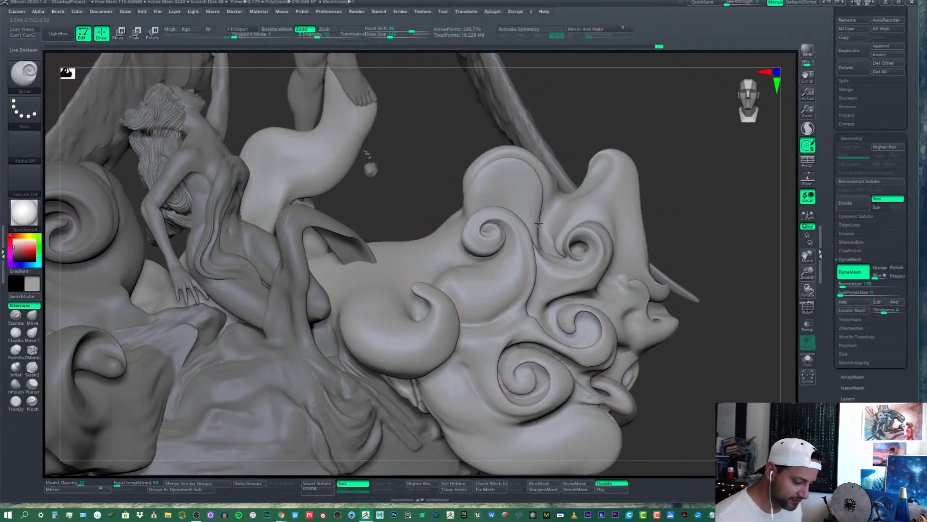
Twist the curl below the rounded puff deeper with Spiral strokes made from front and side angles
mouse_move(511, 284)
right_mouse_down("ctrl")
mouse_move(532, 302)
mouse_move(553, 287)
mouse_move(531, 292)
right_mouse_up("ctrl")
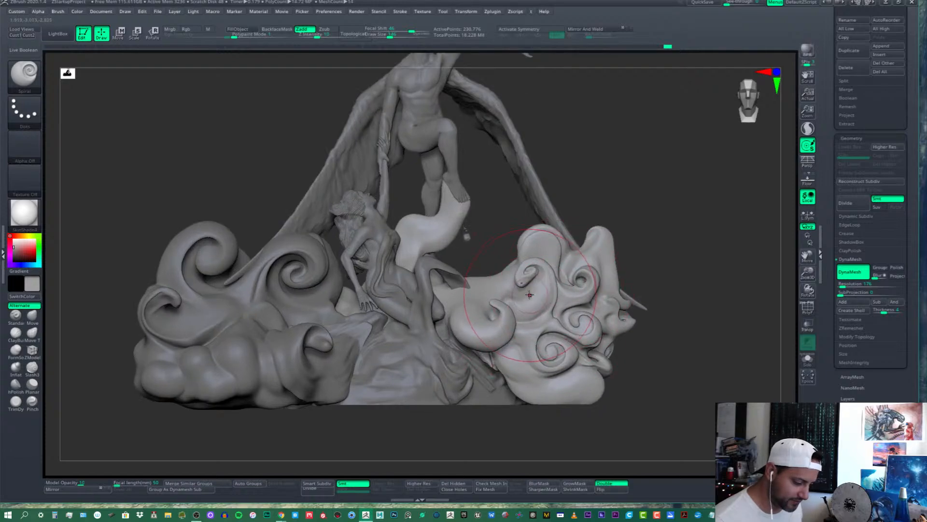
left_click_drag(531, 292, 530, 287)
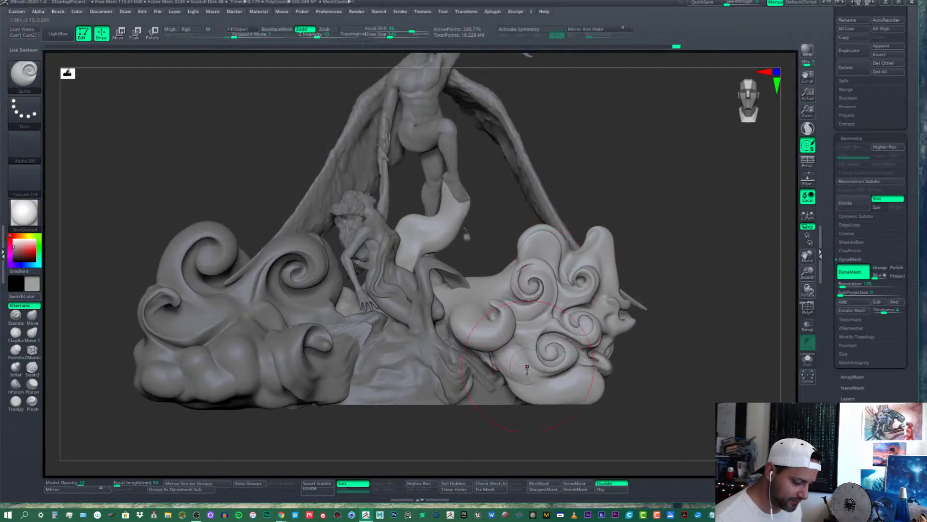
mouse_move(530, 286)
right_mouse_down()
mouse_move(558, 297)
mouse_move(521, 285)
right_mouse_up()
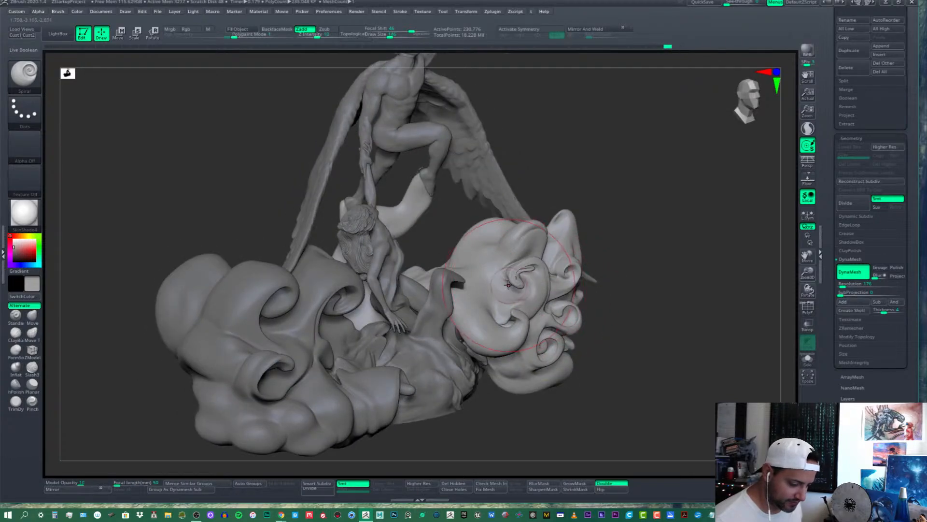
left_click_drag(516, 285, 520, 286)
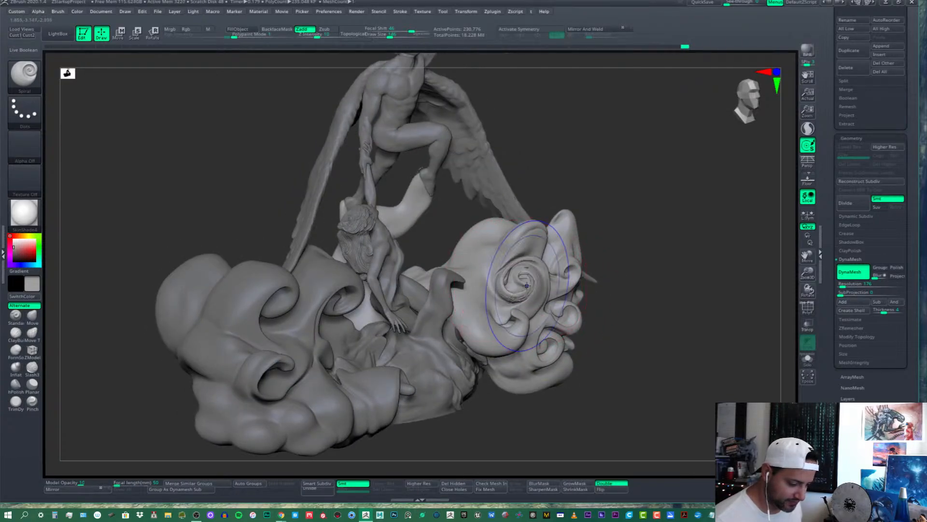
right_click_drag(523, 284, 521, 290)
mouse_move(521, 290)
left_mouse_down()
mouse_move(512, 280)
mouse_move(522, 284)
left_mouse_up()
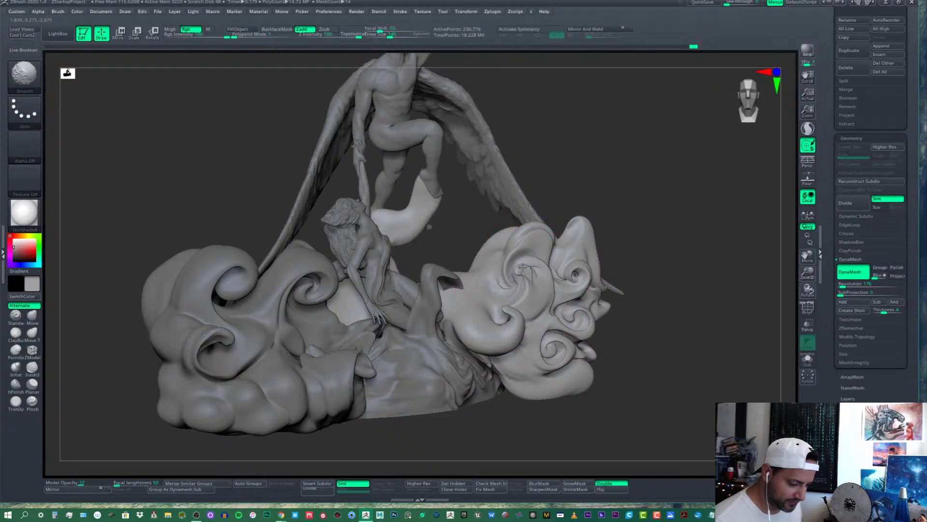
right_click_drag(522, 268, 519, 278)
left_click_drag(519, 278, 516, 278)
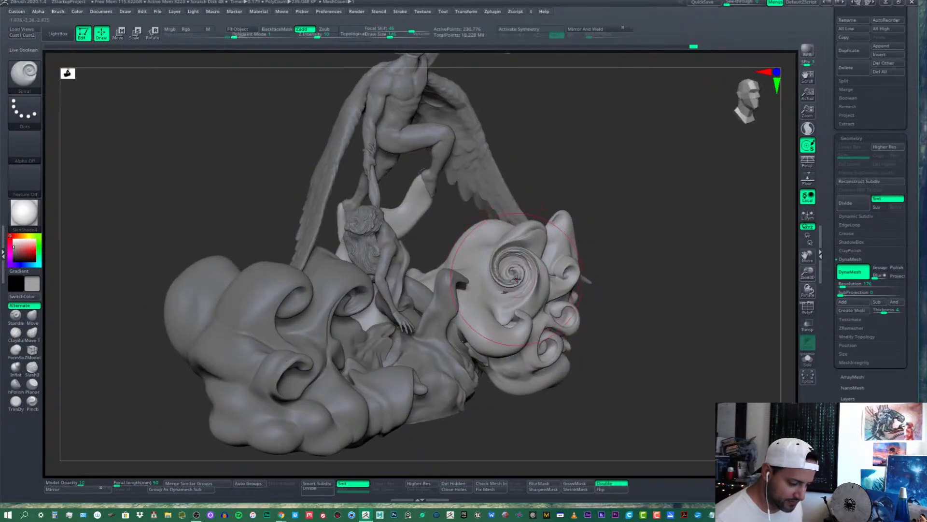
Twist a second, smaller spiral into the cloud just above the large hooked curl and remesh the subtool with DynaMesh
right_click_drag(516, 279, 609, 278)
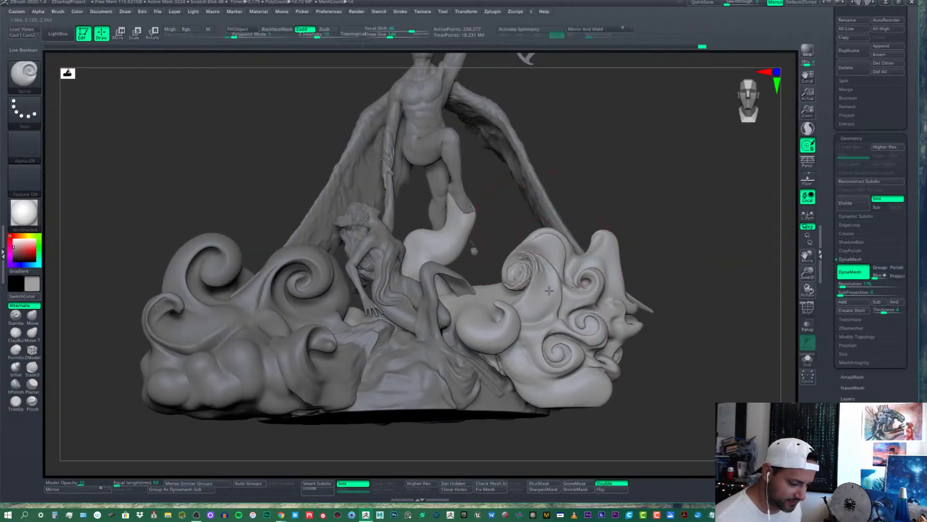
mouse_move(549, 290)
right_mouse_down()
mouse_move(520, 274)
mouse_move(548, 274)
right_mouse_up()
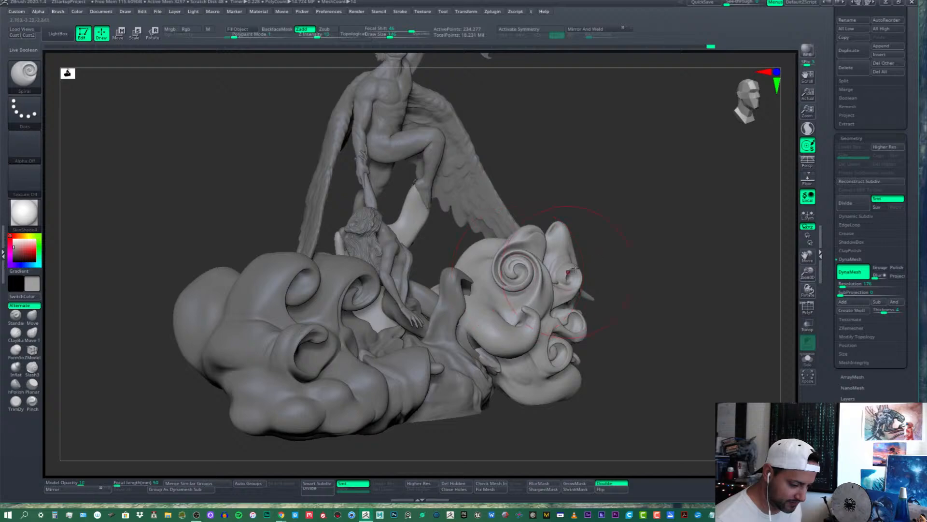
right_click_drag(588, 265, 491, 303)
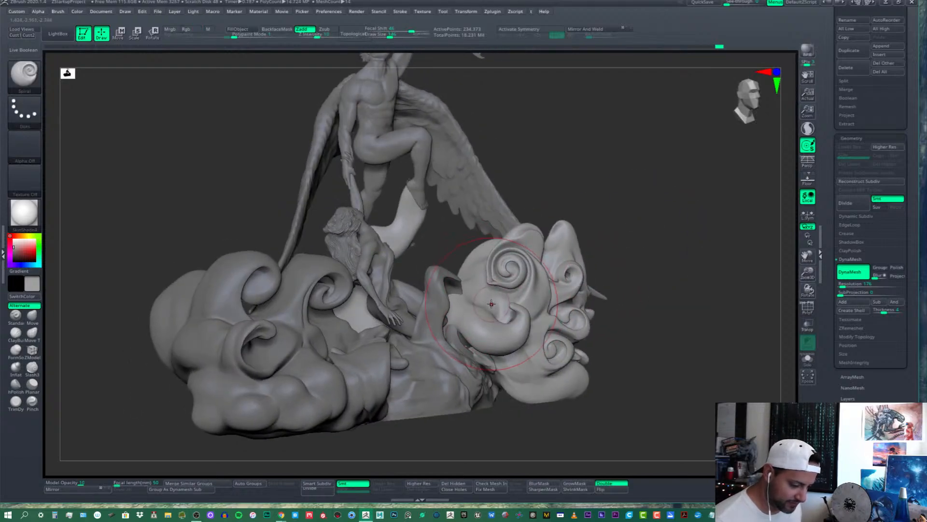
left_click_drag(491, 303, 487, 294)
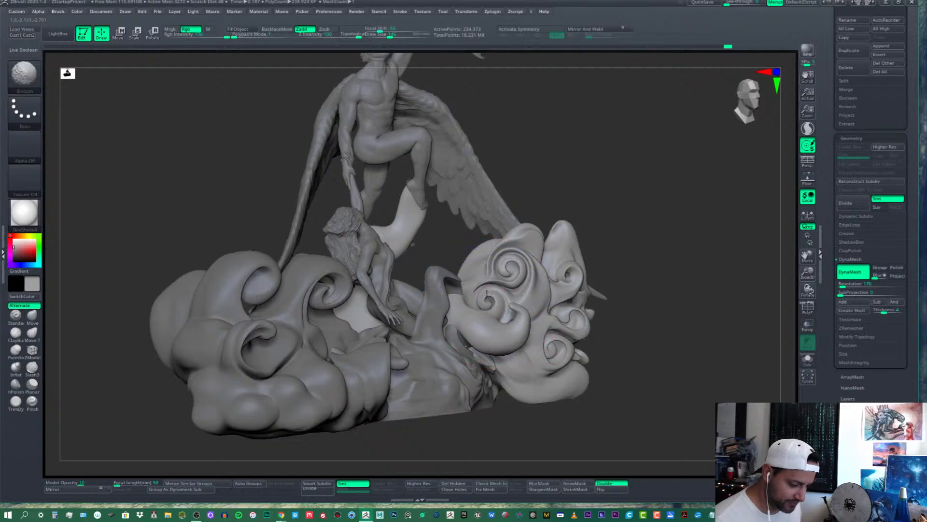
left_click_drag(634, 246, 644, 256, "ctrl")
Smooth the ridge between the two new spirals and the surface around the smaller one
mouse_move(514, 314)
right_mouse_down()
mouse_move(533, 384)
mouse_move(496, 314)
right_mouse_up()
right_click_drag(488, 282, 493, 336, "ctrl")
right_click_drag(502, 244, 488, 296, "ctrl")
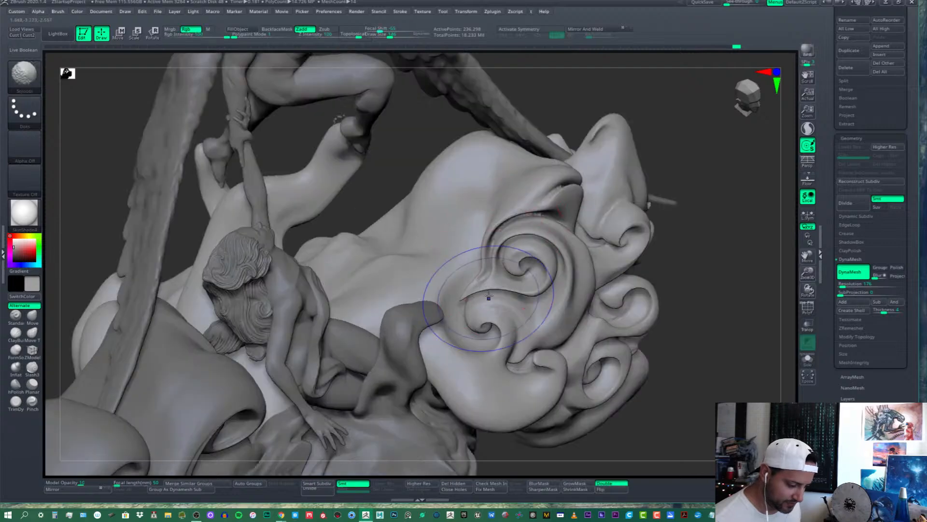
mouse_move(489, 296)
left_mouse_down("shift")
mouse_move(467, 304)
mouse_move(471, 319)
left_mouse_up("shift")
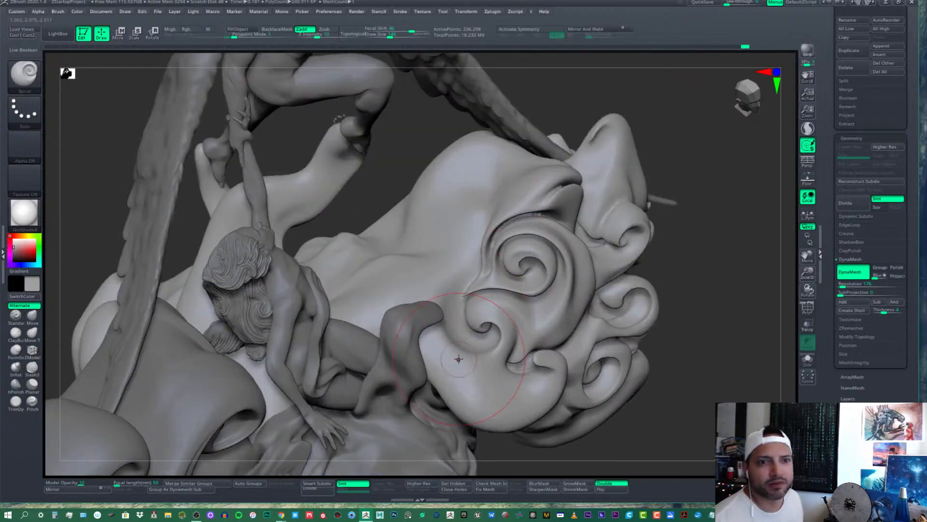
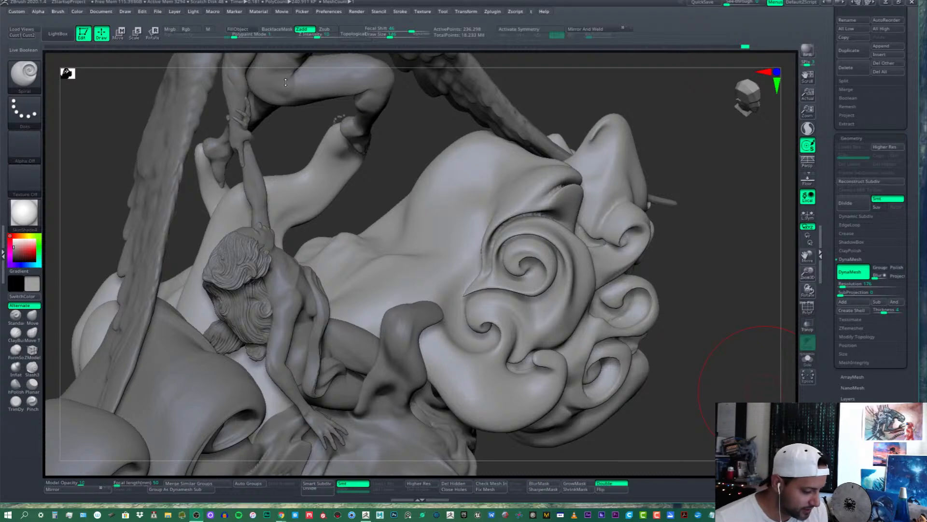
left_click(337, 12)
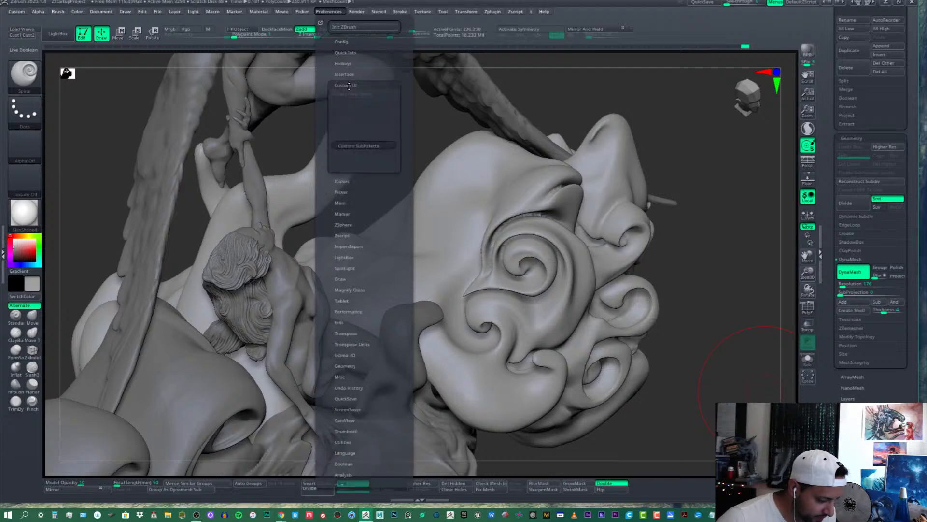
left_click(342, 96)
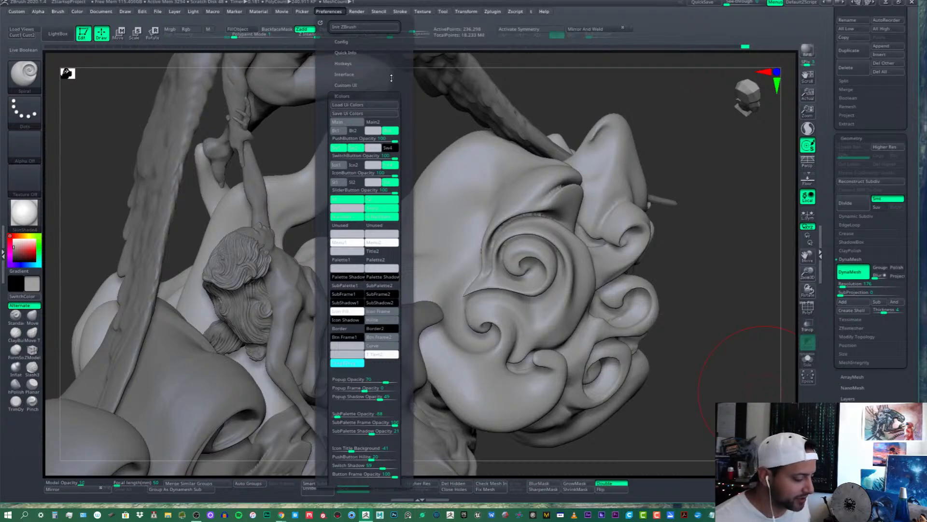
left_click(333, 12)
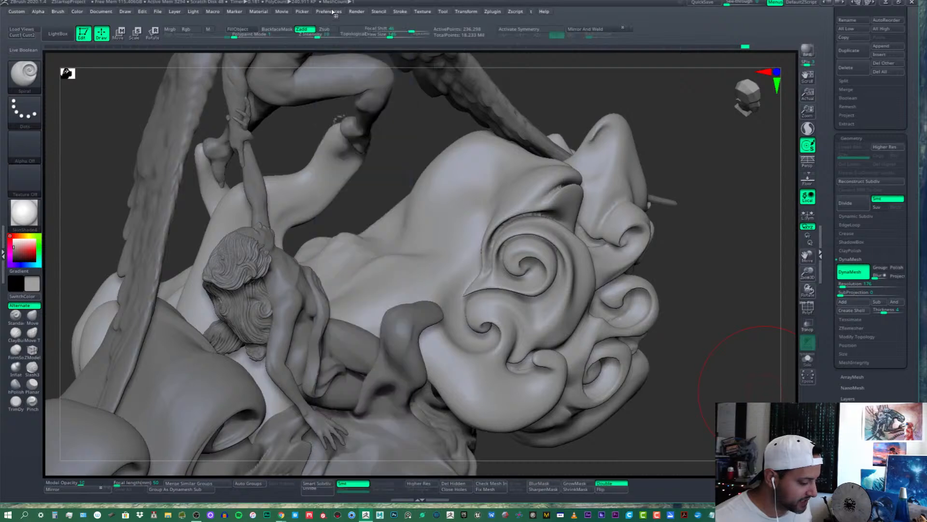
left_click(33, 77)
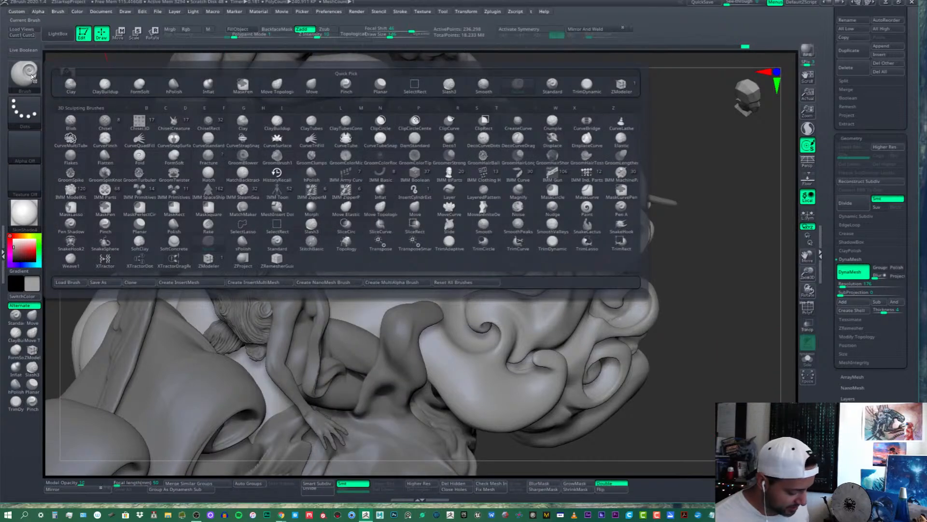
key("b")
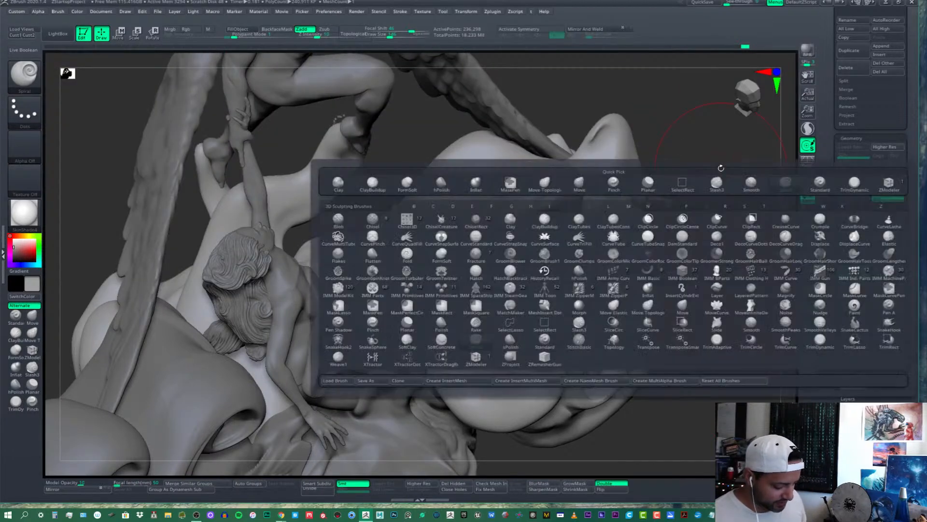
key("s")
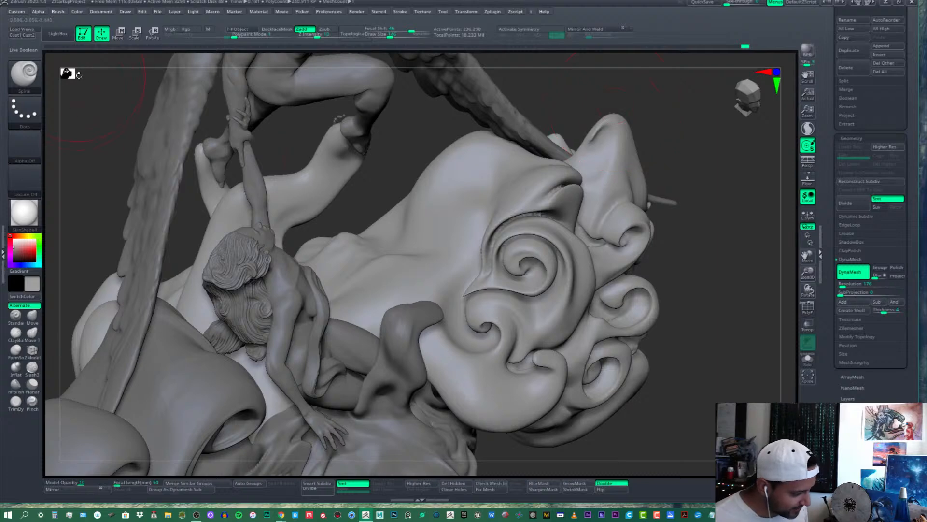
left_click(23, 73)
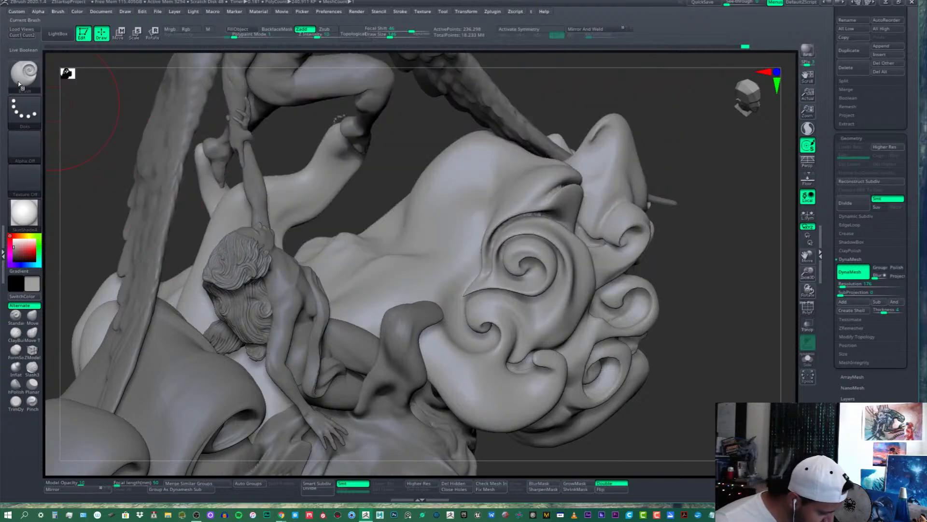
left_click(24, 73)
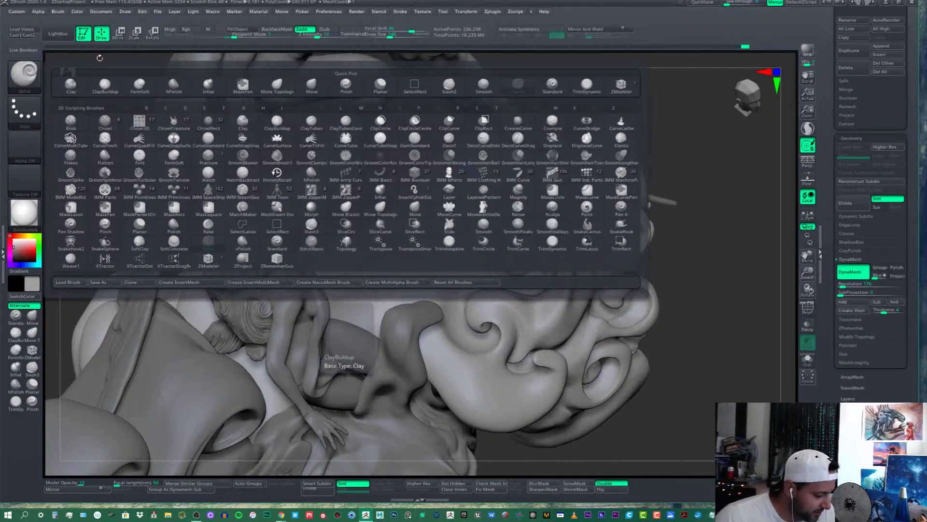
Raise the centrifugal force in the Spiral brush's twist settings
left_click(58, 10)
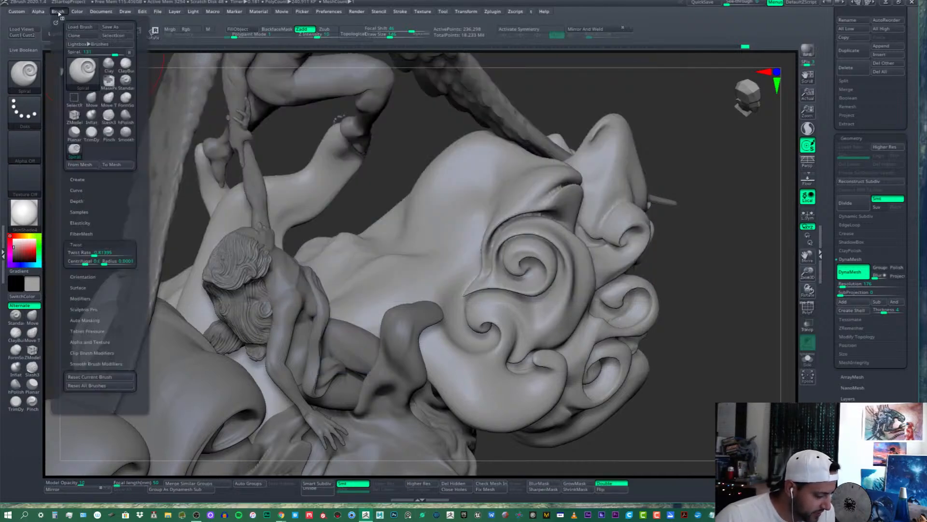
left_click(94, 253)
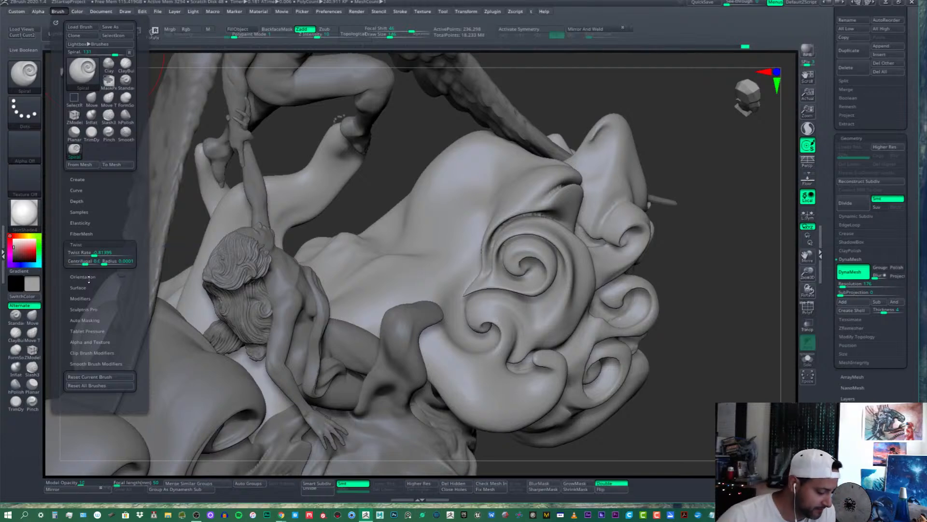
left_click(58, 12)
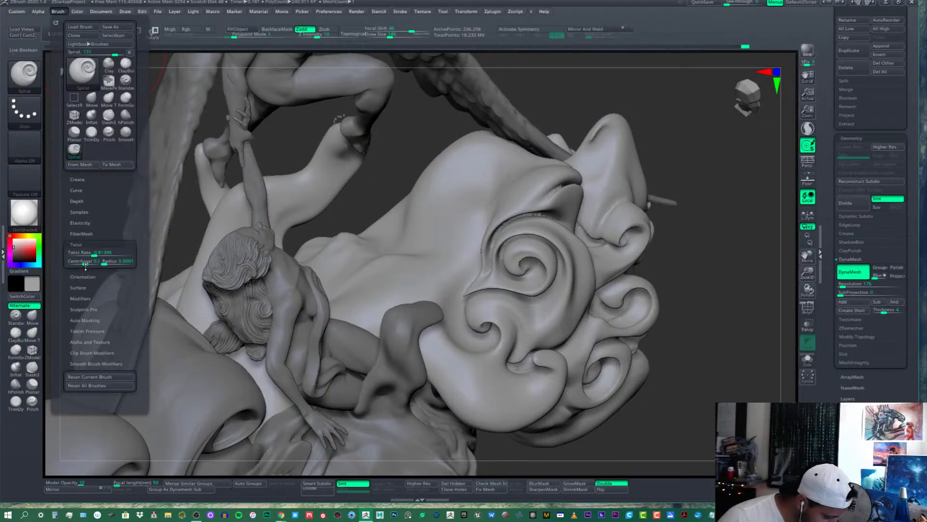
left_click_drag(85, 265, 84, 263)
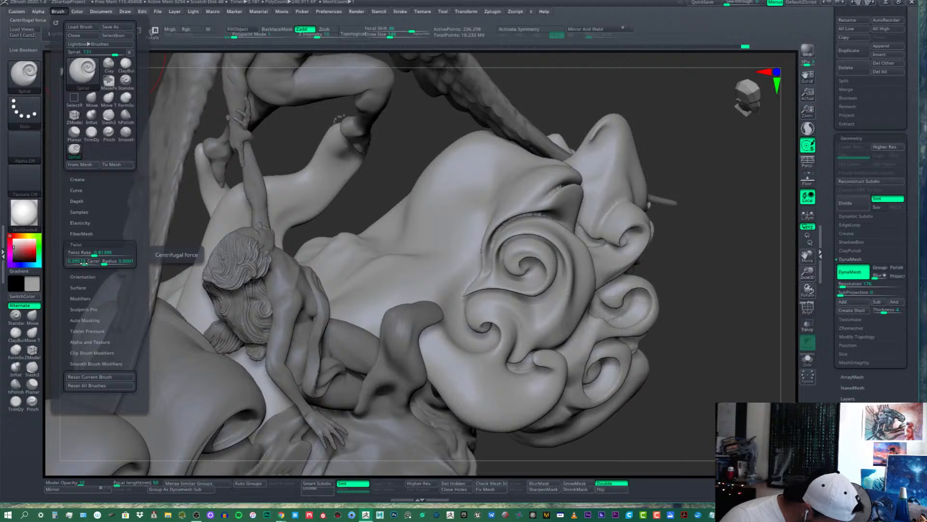
left_click_drag(86, 263, 89, 264)
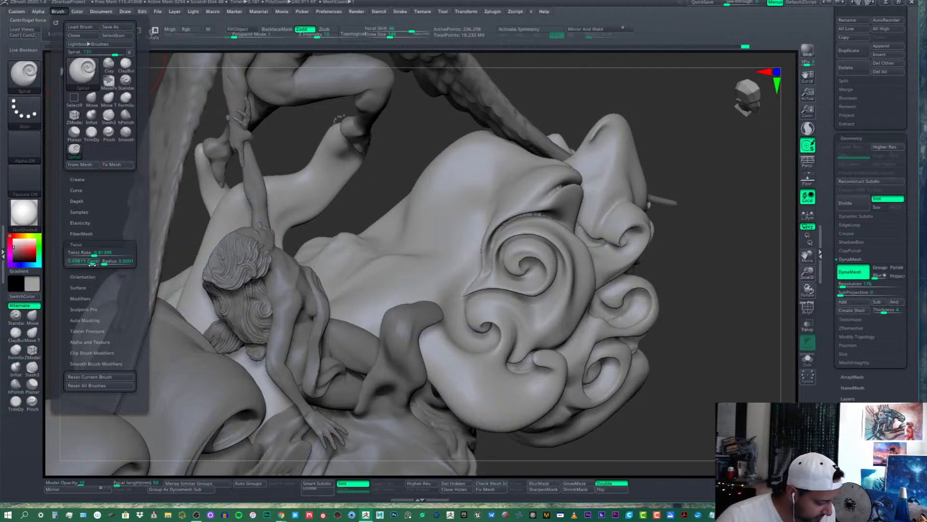
Try Spiral strokes on the smooth upper slope of the mid-left-clouds1 subtool, and undo them
left_click(408, 219, "alt")
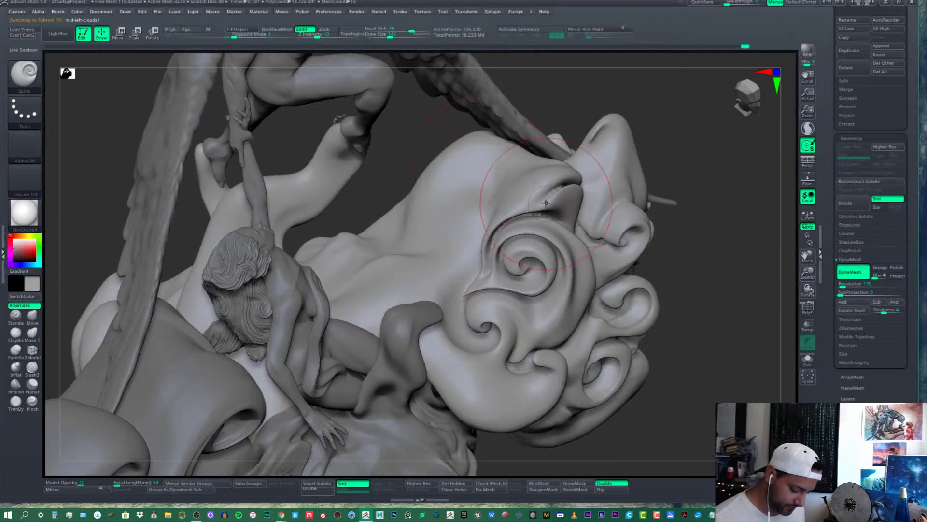
mouse_move(458, 212)
left_mouse_down()
mouse_move(459, 203)
mouse_move(455, 216)
left_mouse_up()
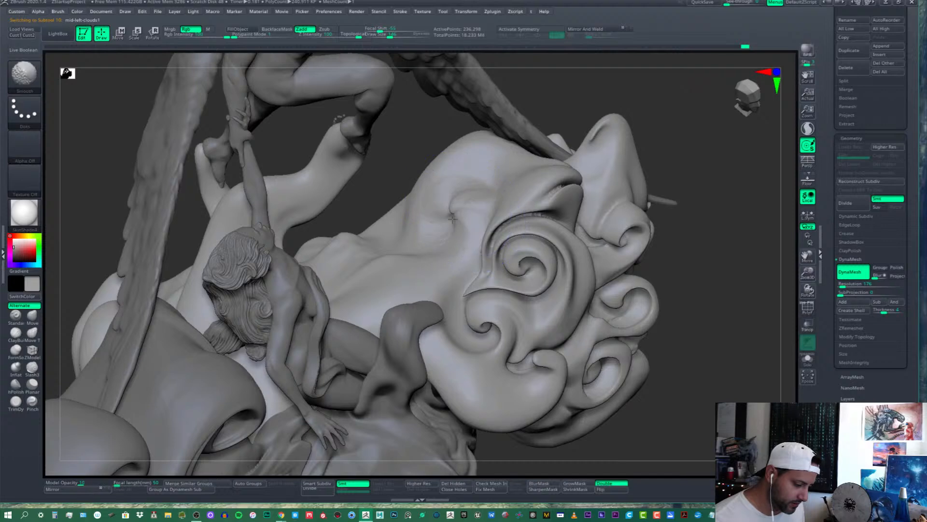
mouse_move(468, 216)
right_mouse_down()
mouse_move(519, 217)
mouse_move(457, 225)
right_mouse_up()
left_click_drag(449, 214, 449, 215)
key("ctrl+z")
key("ctrl+z")
key("ctrl+z")
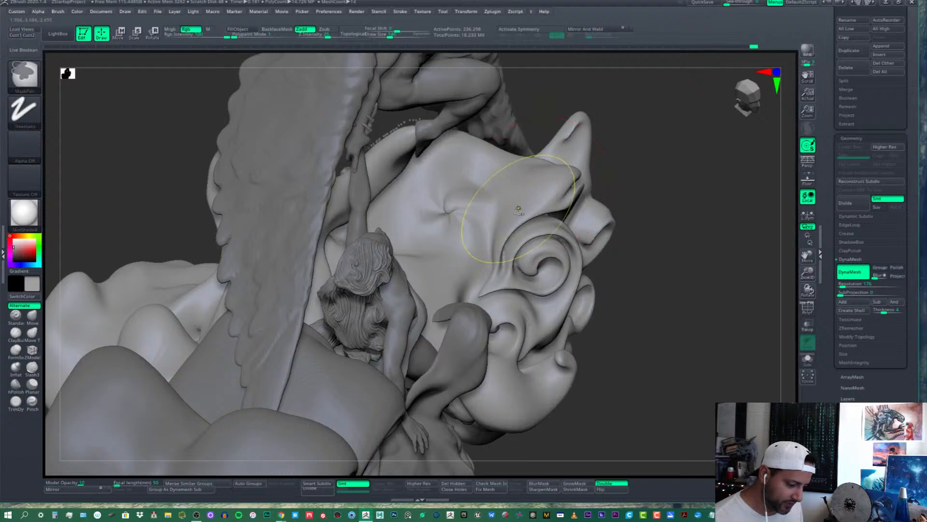
key("ctrl+z")
key("ctrl+z")
key("ctrl+z")
key("ctrl+z")
key("ctrl+z")
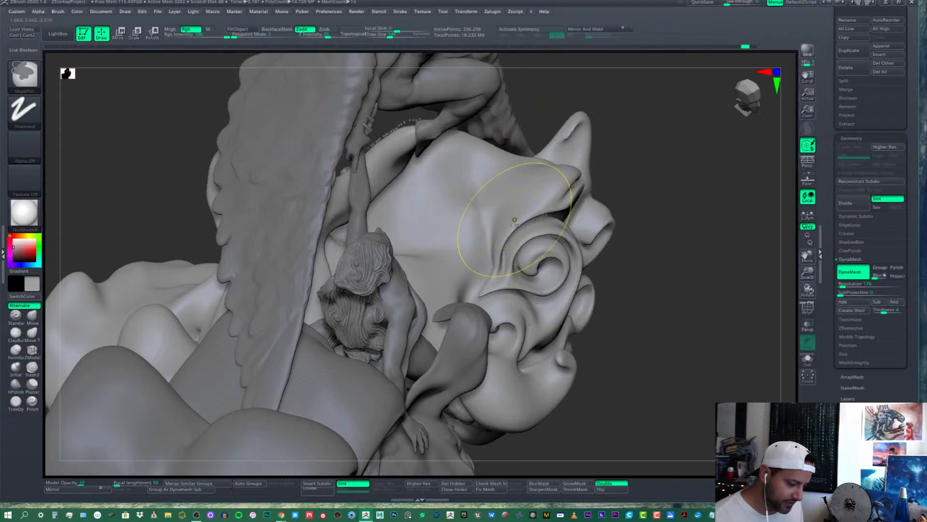
Lower the centrifugal force in the Spiral brush's twist settings, test a stroke on the cloud's smooth upper slope and undo it
left_click(59, 12)
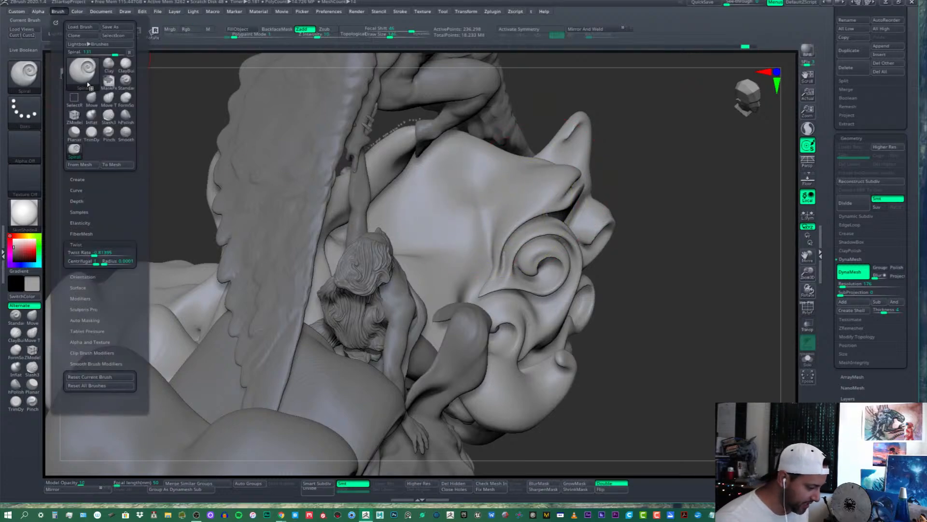
left_click(85, 263)
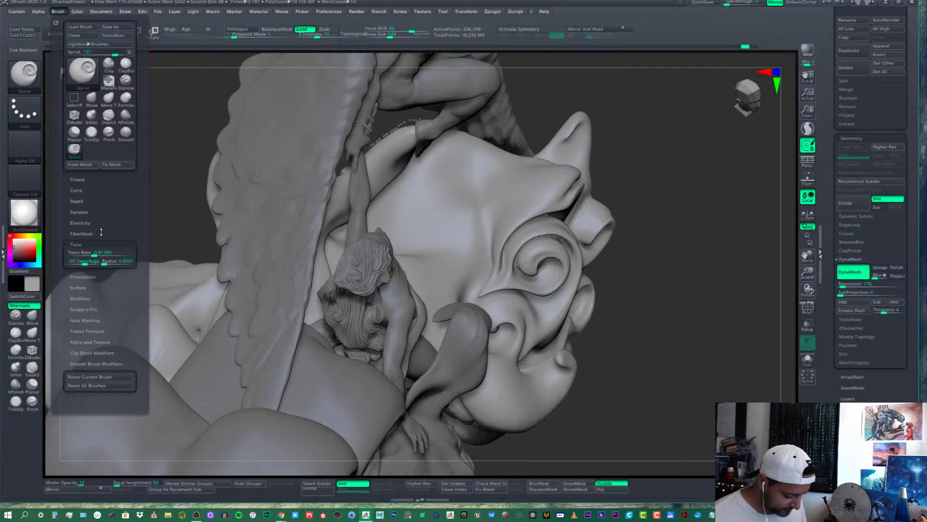
mouse_move(452, 213)
left_mouse_down()
mouse_move(467, 236)
mouse_move(449, 232)
left_mouse_up()
key("ctrl+z")
key("ctrl+z")
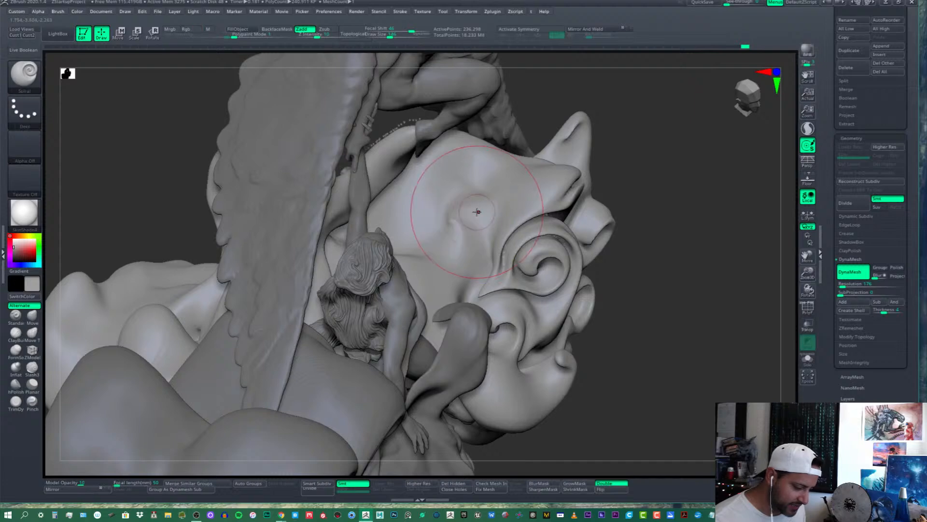
Read the help descriptions of the Centrifugal and Radius twist settings for the Spiral brush
left_click(58, 11)
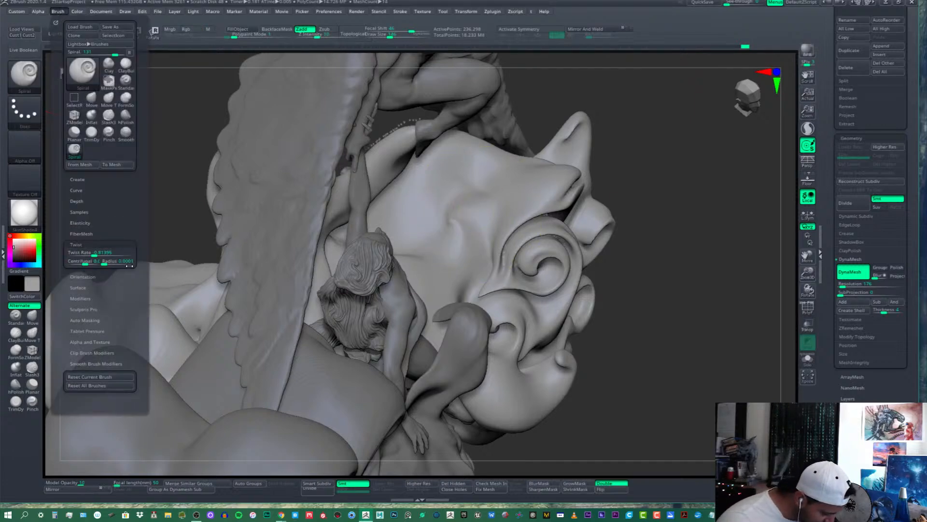
key("ctrl")
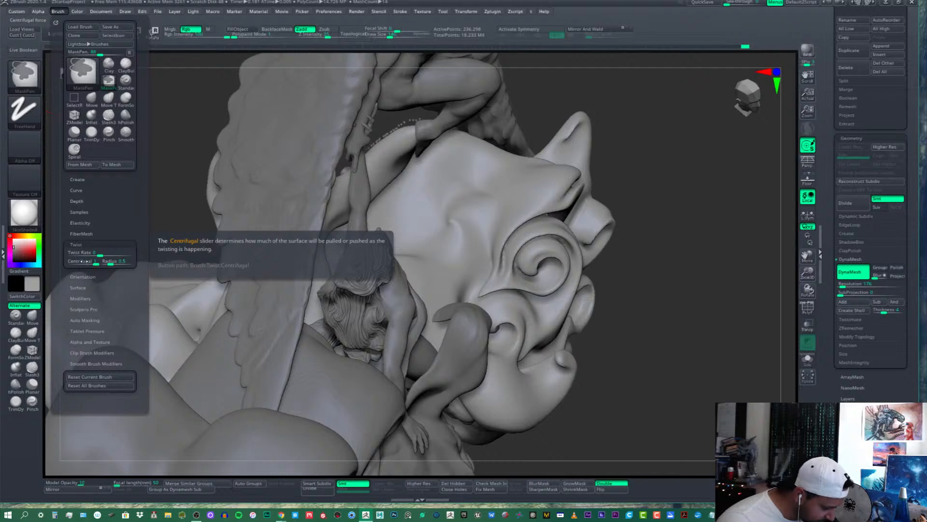
key("ctrl")
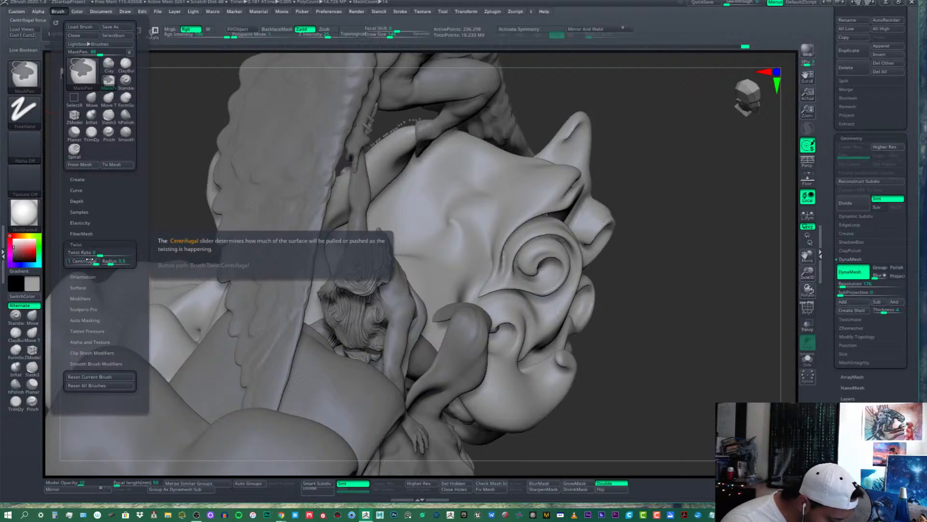
mouse_move(92, 253)
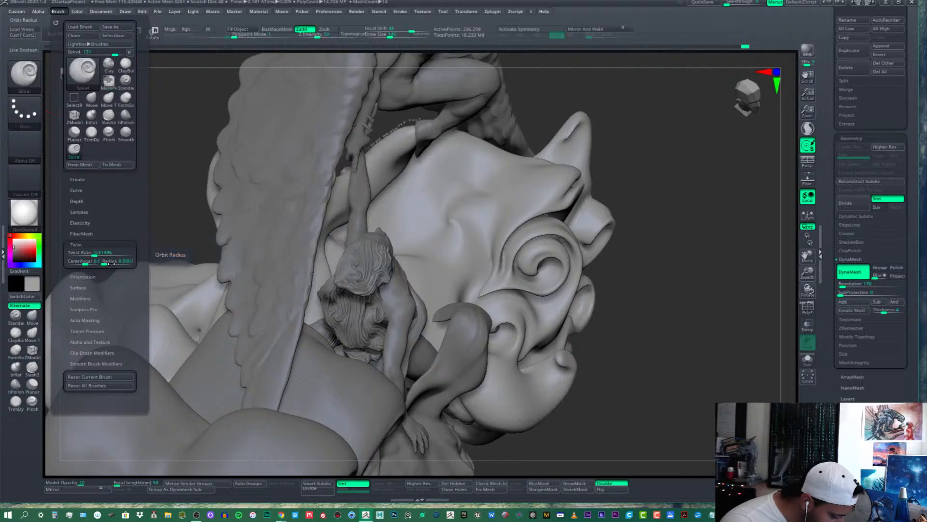
key("ctrl")
key("ctrl")
key("ctrl")
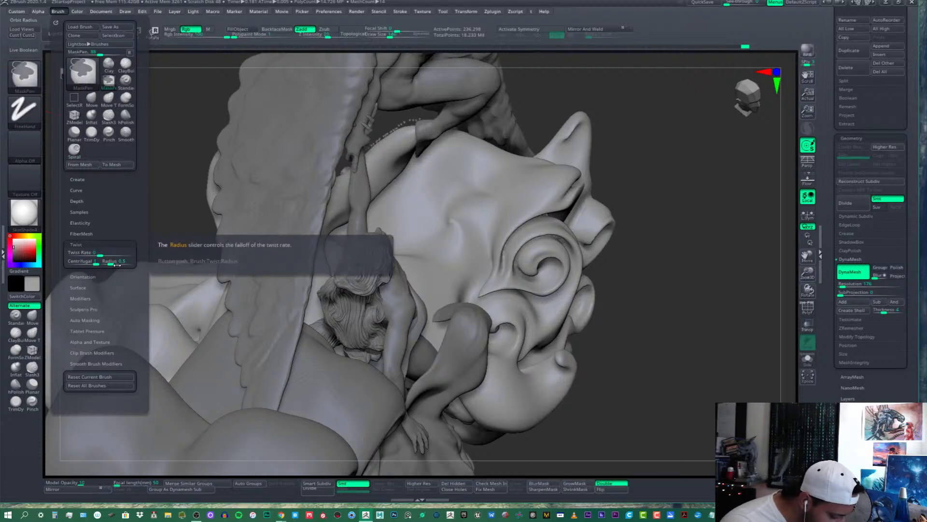
left_click(74, 150)
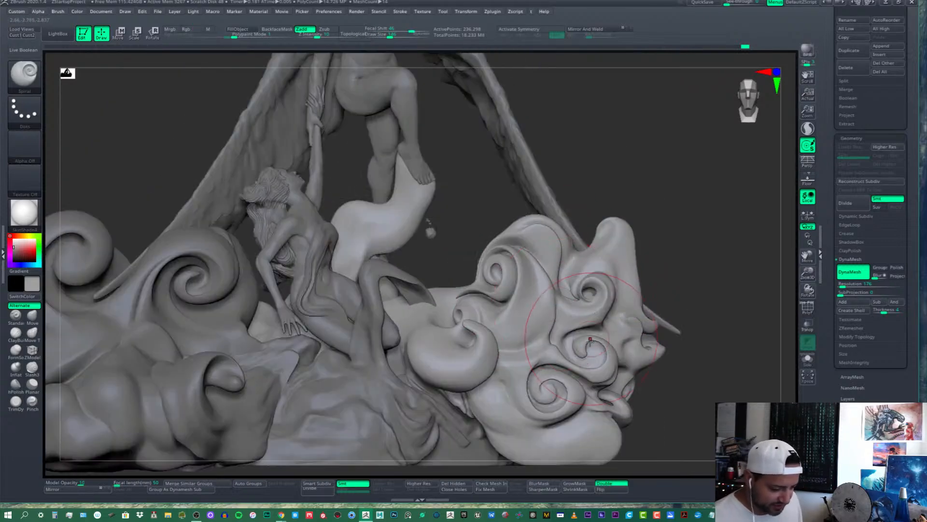
Smooth the small spirals on the outer cloud and reshape its outer curls with an enlarged Move brush
key("shift")
right_click_drag(584, 315, 547, 311)
key("shift")
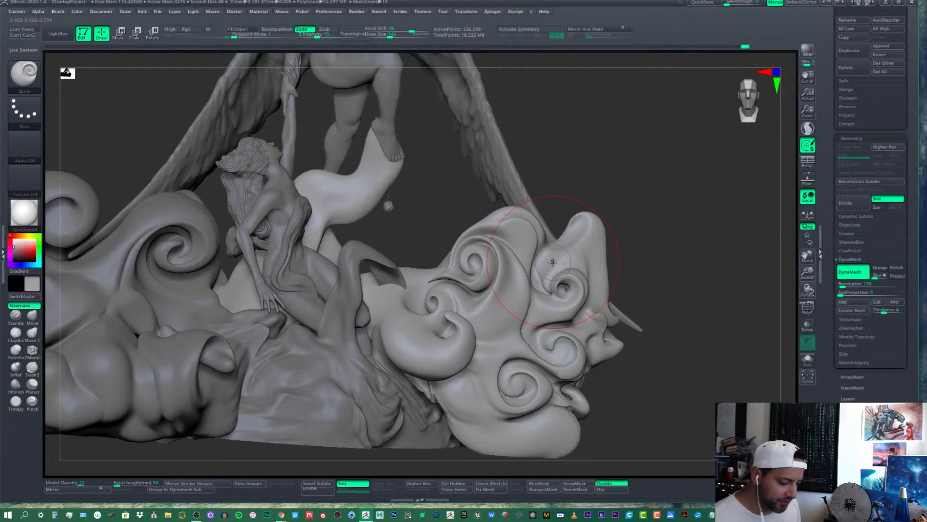
mouse_move(553, 261)
right_mouse_down()
mouse_move(575, 285)
mouse_move(554, 342)
mouse_move(539, 327)
mouse_move(543, 341)
mouse_move(597, 348)
mouse_move(571, 372)
mouse_move(493, 333)
right_mouse_up()
left_click(32, 316)
right_click_drag(571, 250, 515, 254, "alt")
left_click_drag(384, 35, 392, 35)
mouse_move(499, 270)
right_mouse_down()
mouse_move(523, 275)
mouse_move(503, 247)
mouse_move(536, 264)
mouse_move(532, 291)
mouse_move(548, 344)
mouse_move(579, 310)
right_mouse_up()
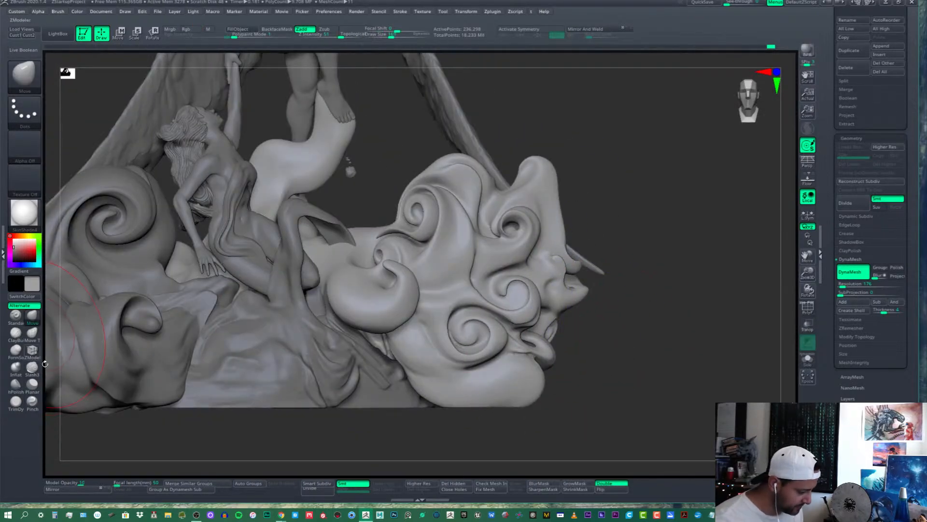
Try twisting a curl into the outer end of the cloud's lowest lobe with the Spiral brush, and undo it
left_click(23, 74)
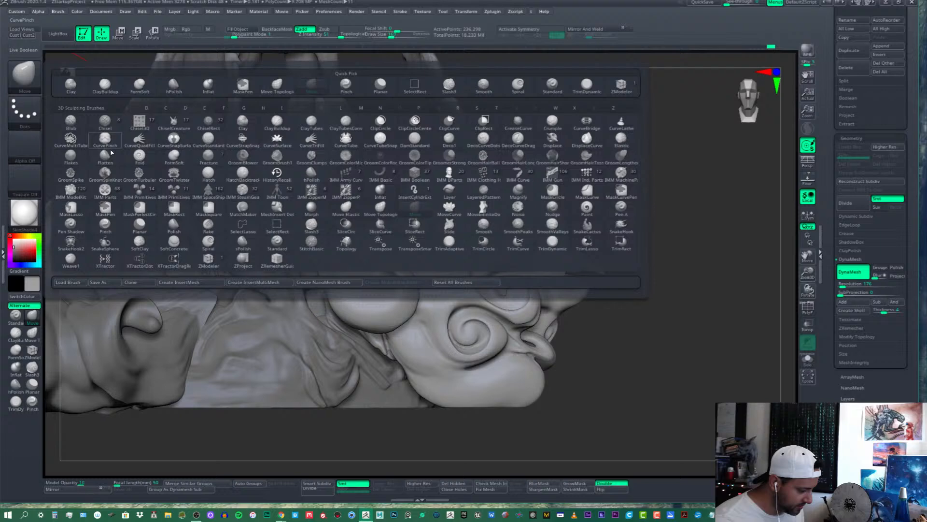
left_click(208, 242)
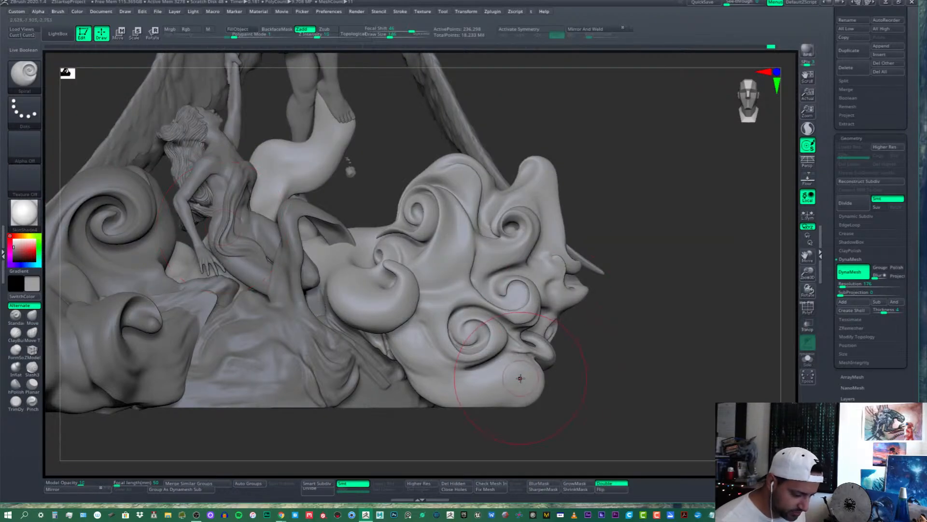
mouse_move(533, 378)
left_mouse_down()
mouse_move(551, 372)
mouse_move(540, 373)
mouse_move(549, 347)
left_mouse_up()
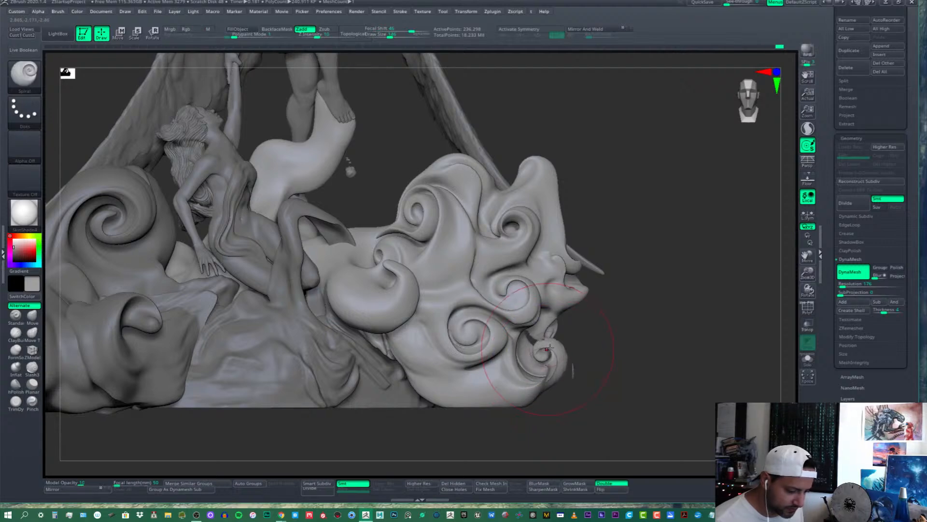
mouse_move(609, 346)
left_mouse_down()
mouse_move(551, 351)
mouse_move(545, 379)
mouse_move(541, 371)
left_mouse_up()
key("ctrl+z")
key("ctrl+z")
key("ctrl+z")
key("ctrl+z")
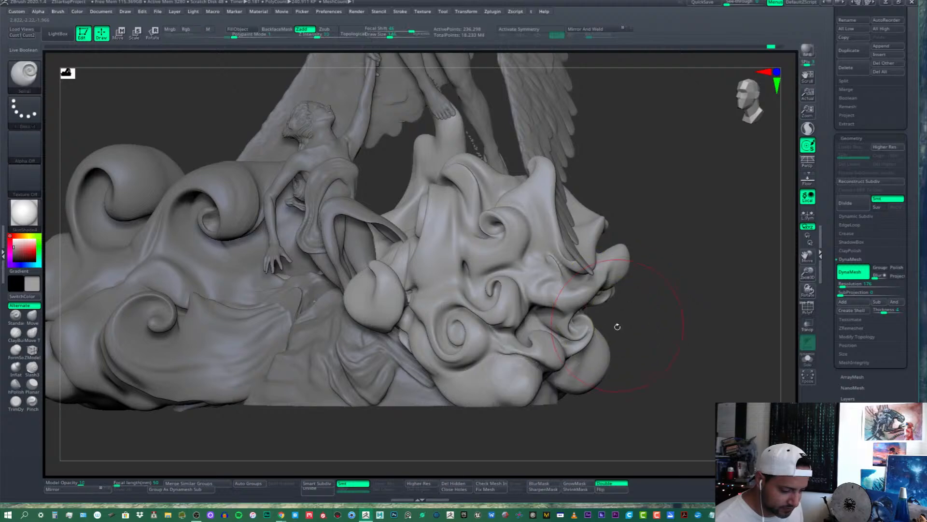
Try a small hooked curl between the lowest lobe and the fold above it, and undo the strokes
key("ctrl")
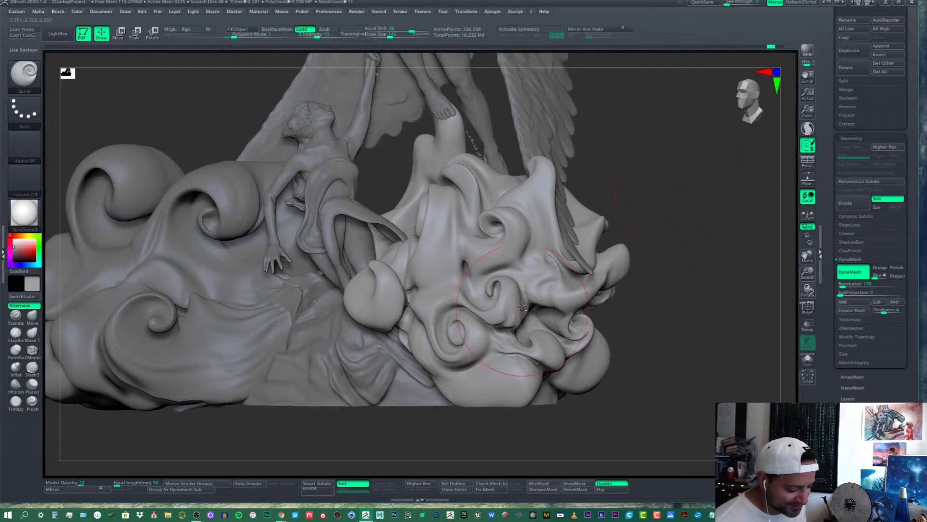
right_click_drag(545, 317, 539, 324, "alt")
left_click_drag(522, 375, 525, 367)
key("ctrl+z")
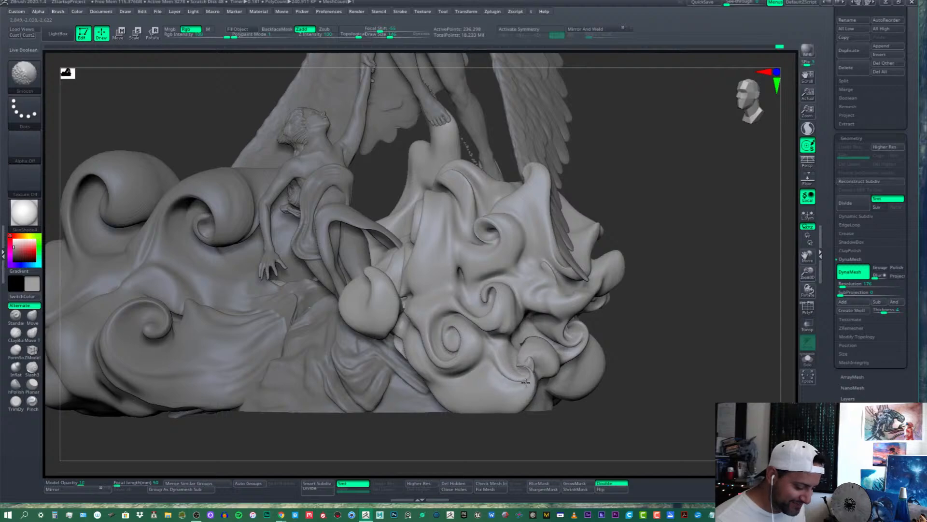
key("ctrl+z")
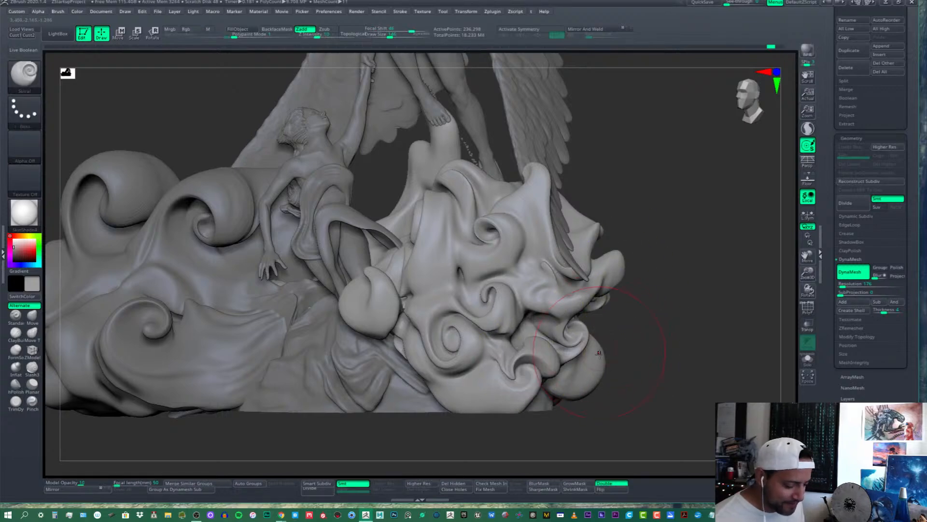
left_click_drag(531, 373, 533, 363)
left_click_drag(632, 362, 564, 361)
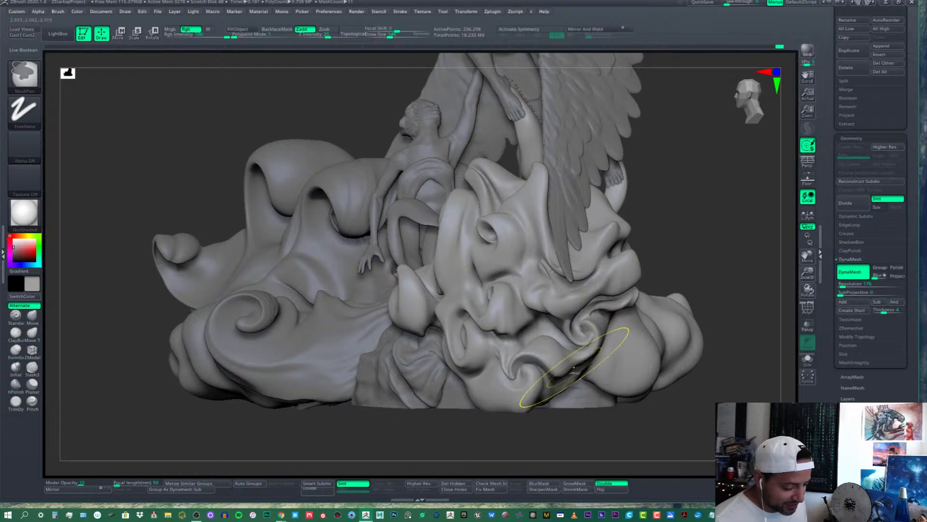
key("ctrl+z")
key("ctrl+shift+z")
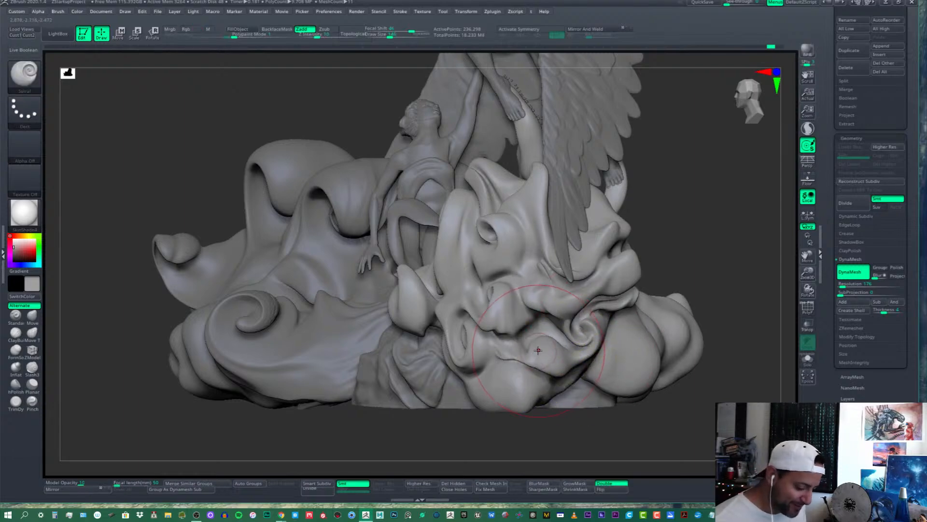
Try a large coiled spiral on the lower lobe beneath the wing tip, smooth its centre, and undo it
key("shift")
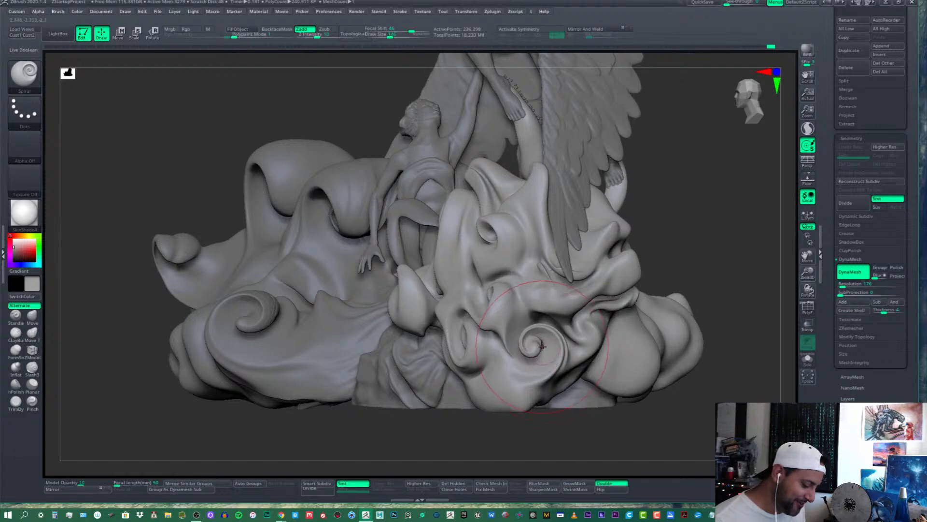
left_click_drag(546, 354, 545, 360)
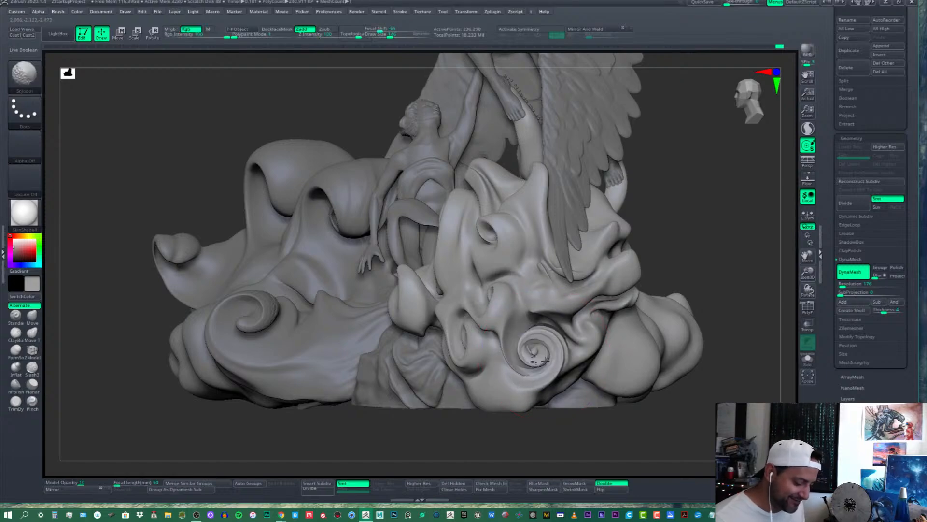
key("ctrl+z")
mouse_move(503, 338)
right_mouse_down()
mouse_move(559, 331)
mouse_move(607, 347)
right_mouse_up()
key("ctrl")
key("ctrl+z")
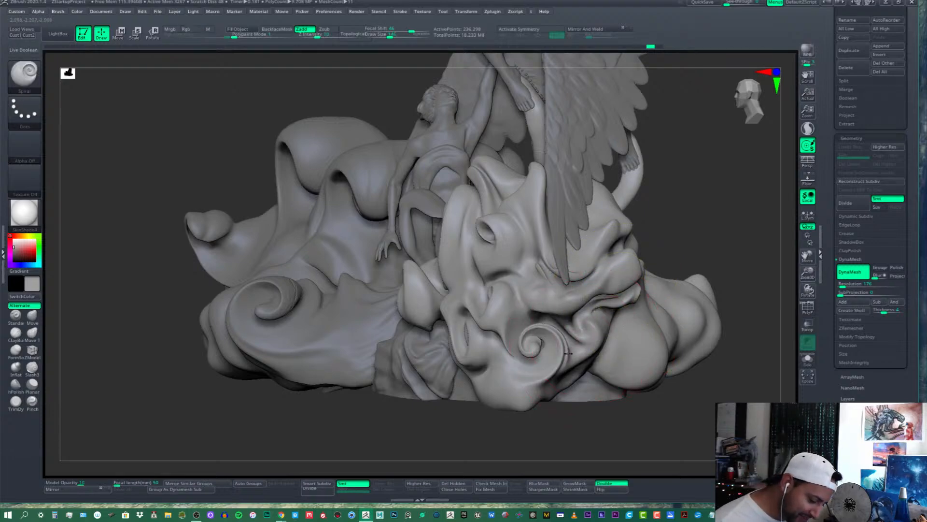
right_click_drag(627, 324, 534, 353)
key("ctrl")
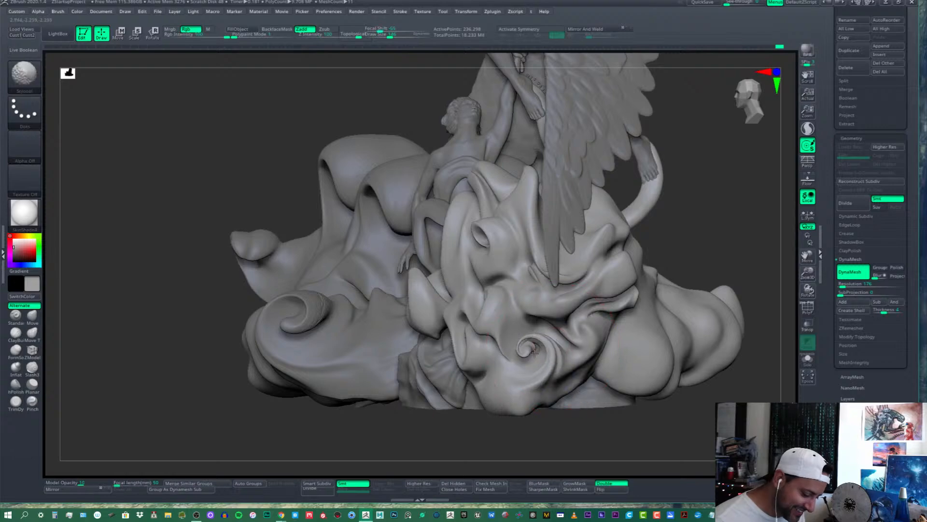
key("ctrl")
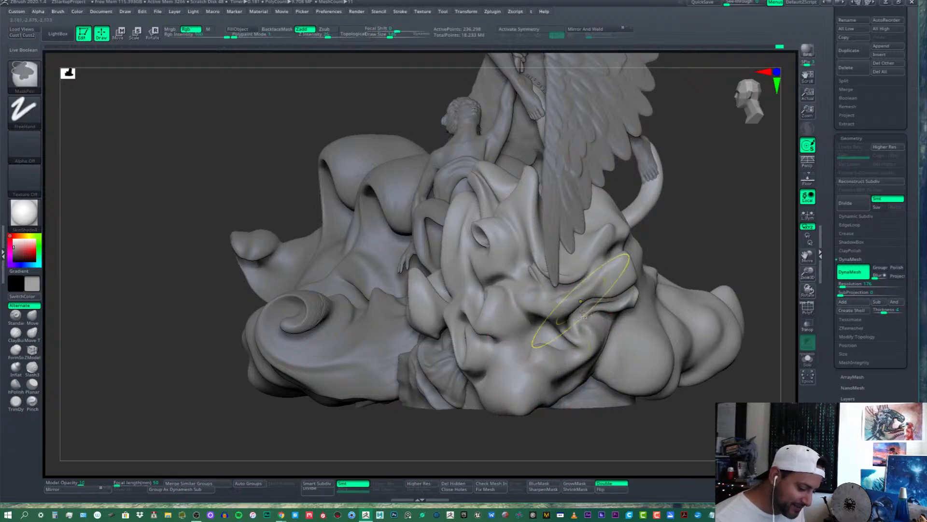
key("ctrl+shift")
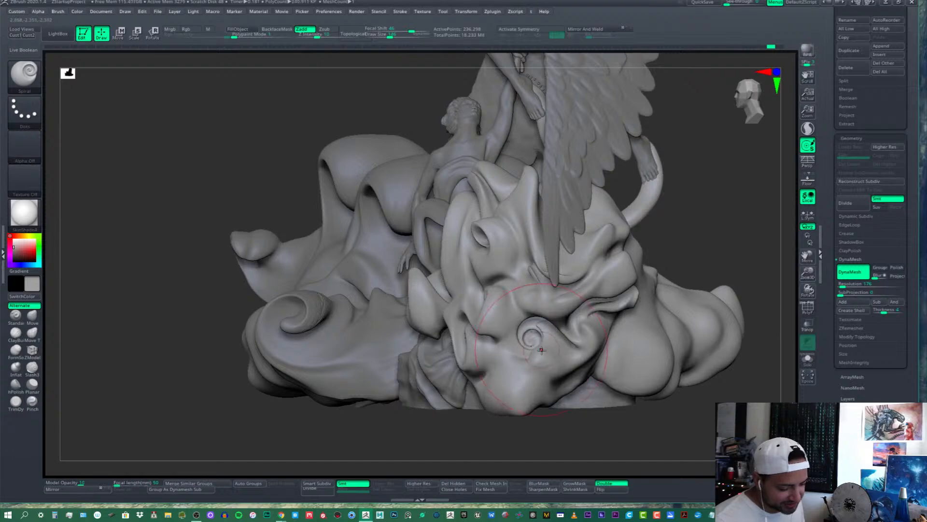
Try a smaller, tighter spiral on the same lower lobe, smooth its centre, and undo the strokes
mouse_move(538, 334)
right_mouse_down()
mouse_move(601, 339)
mouse_move(551, 346)
mouse_move(542, 337)
right_mouse_up()
key("shift")
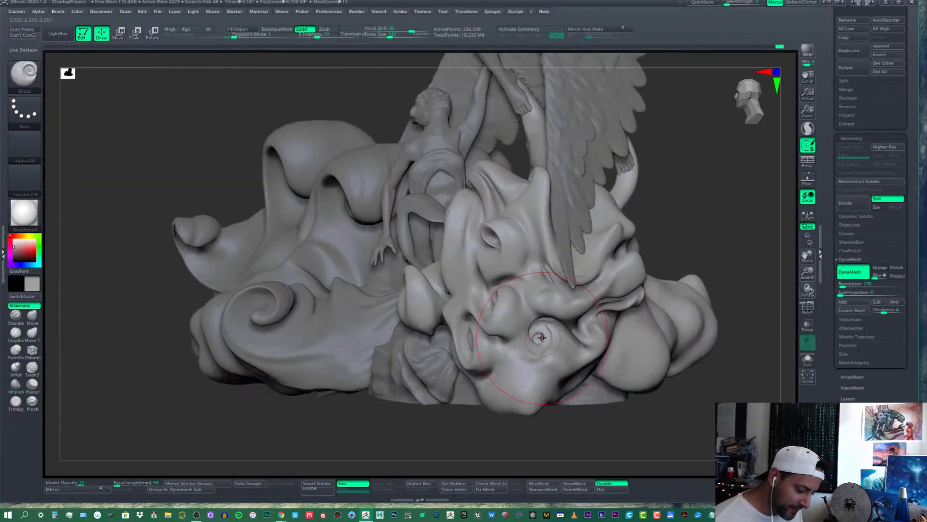
key("shift")
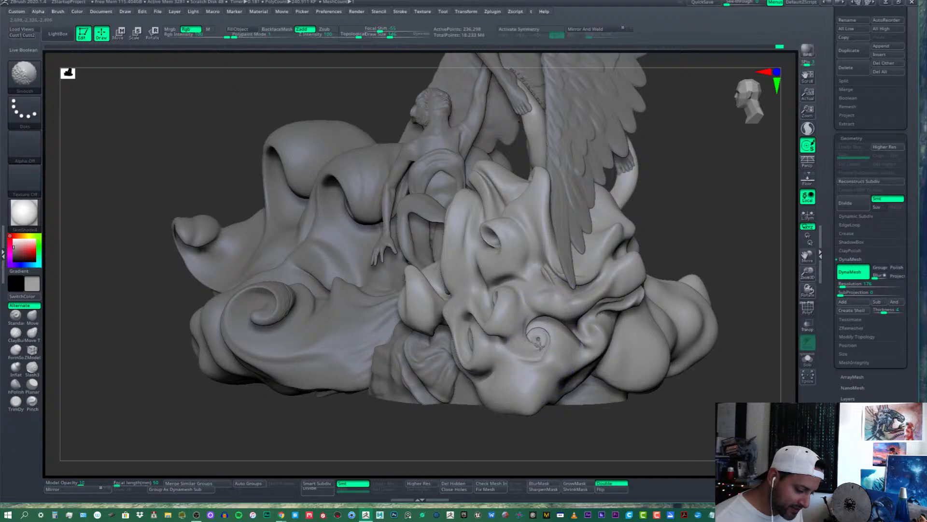
key("ctrl+z")
key("ctrl+z")
key("ctrl+z")
key("ctrl+z")
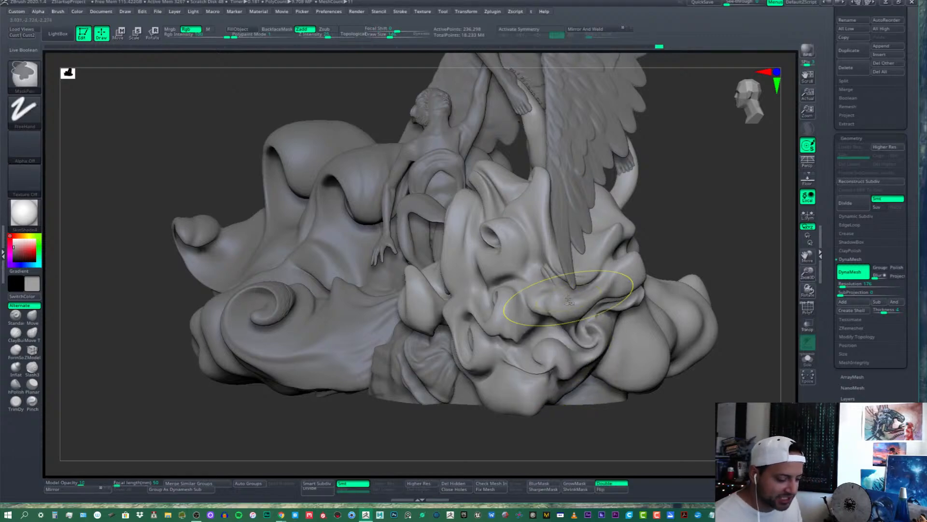
key("ctrl+z")
key("ctrl+z")
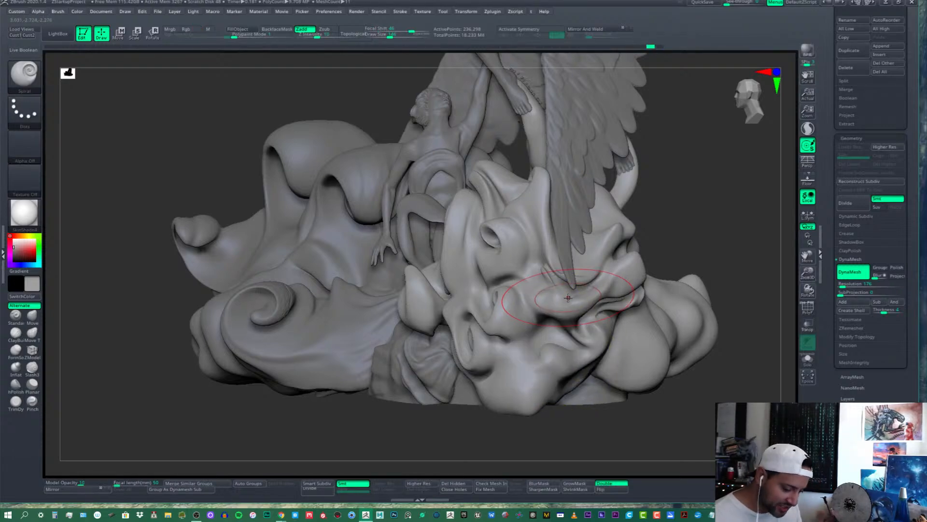
Try a small, tight spiral on the lower lobe beneath the wing tip, smooth its centre, and undo the strokes
left_click(555, 330)
left_click_drag(550, 335, 550, 319)
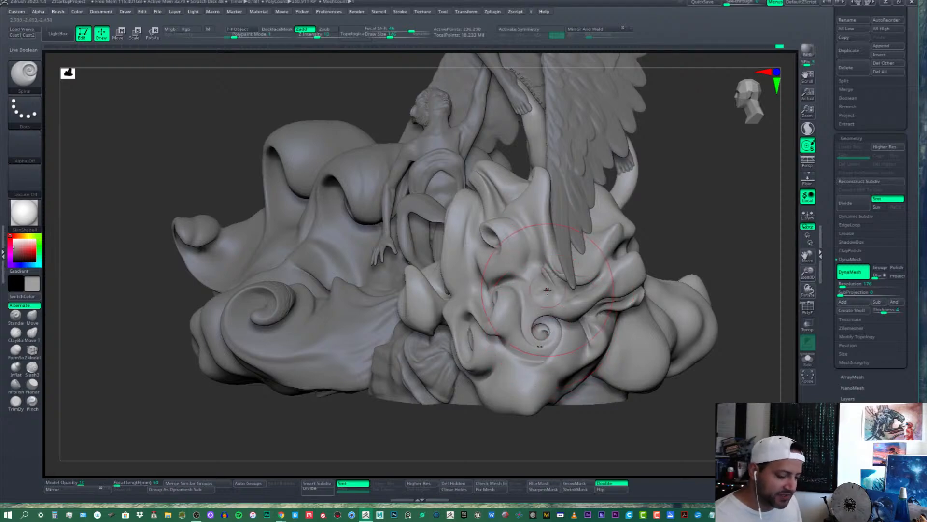
key("shift")
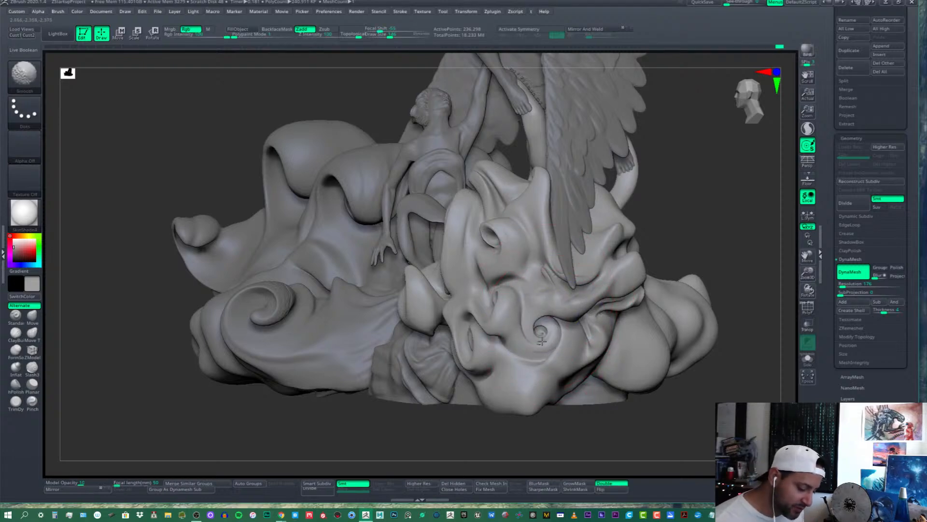
left_click_drag(542, 342, 540, 311, "shift")
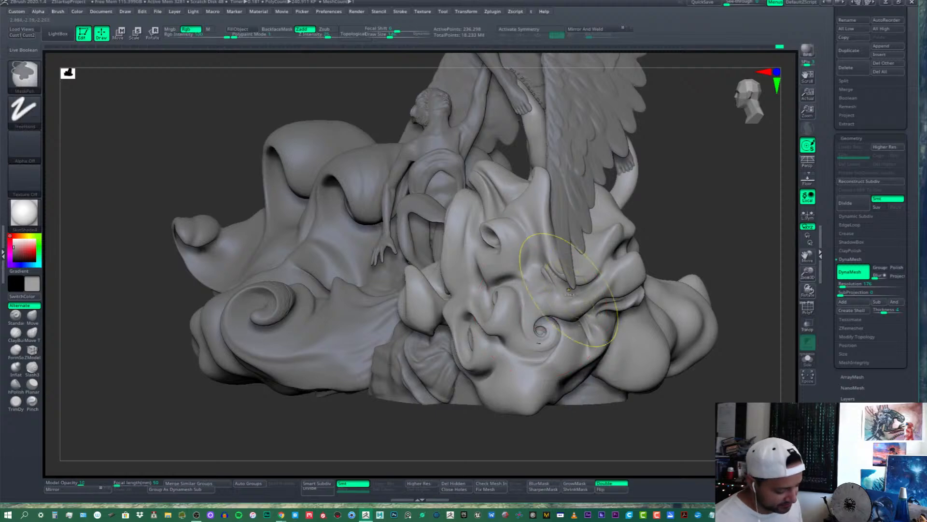
key("ctrl+z")
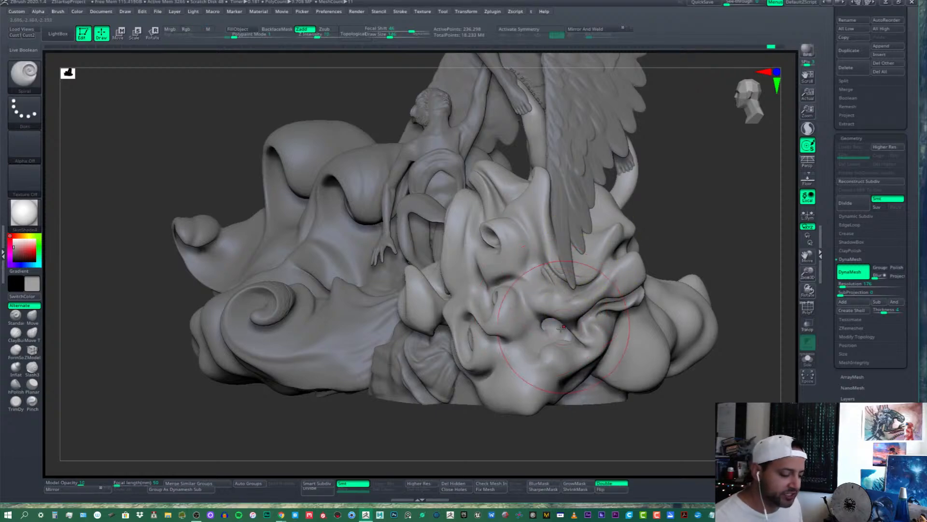
Try twisting the hollow under the wing-tip fold into a curl with the Spiral brush, and undo the strokes
right_click_drag(560, 331, 553, 337)
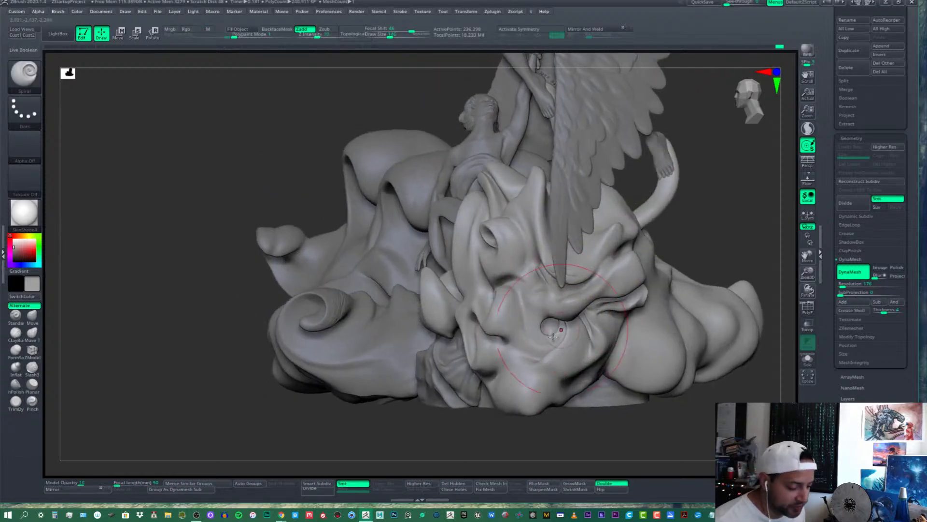
mouse_move(554, 335)
left_mouse_down()
mouse_move(550, 327)
mouse_move(562, 335)
left_mouse_up()
key("ctrl+z")
mouse_move(567, 337)
right_mouse_down()
mouse_move(559, 324)
mouse_move(567, 344)
mouse_move(541, 342)
right_mouse_up()
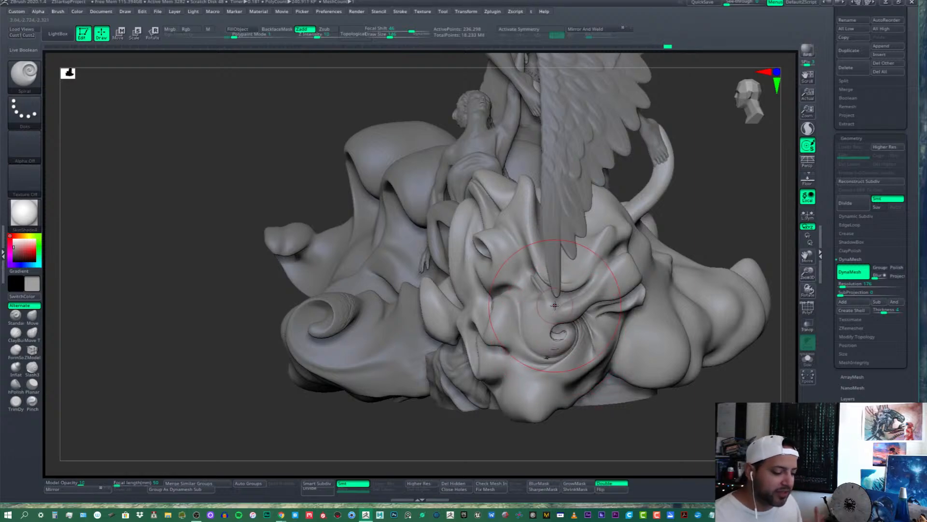
key("ctrl+z")
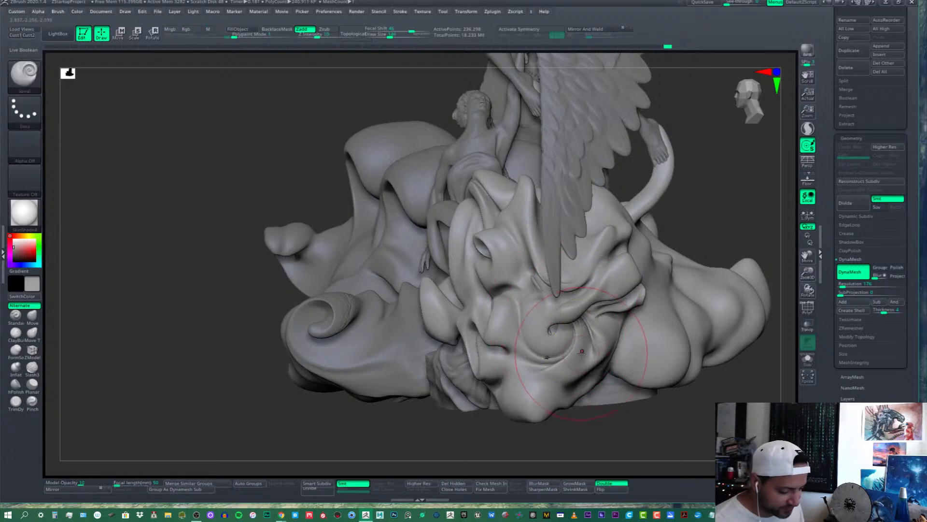
key("ctrl+z")
Try a pair of neighbouring spirals in the folds beneath the wing tip, smooth them, and undo the strokes
right_click_drag(576, 331, 605, 320)
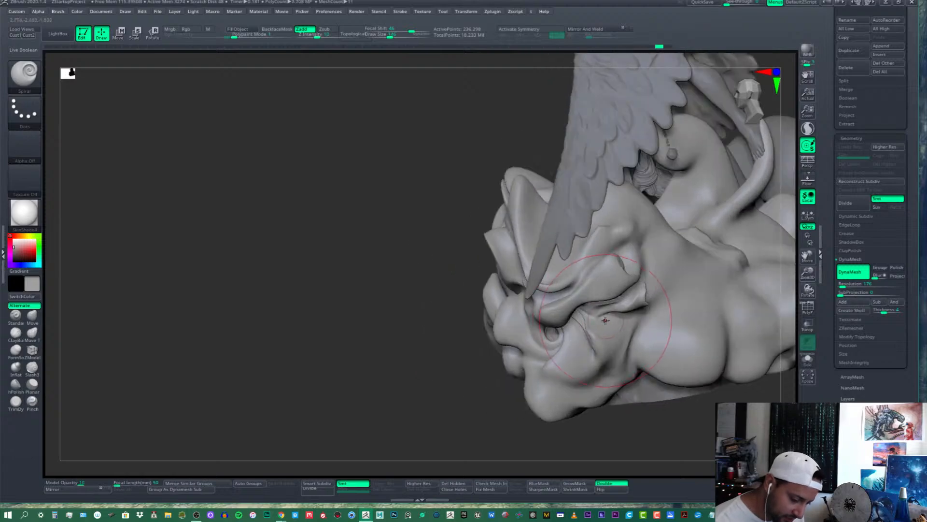
mouse_move(600, 324)
left_mouse_down()
mouse_move(599, 338)
mouse_move(595, 328)
left_mouse_up()
right_click_drag(598, 328, 596, 321)
left_click_drag(596, 322, 603, 330, "shift")
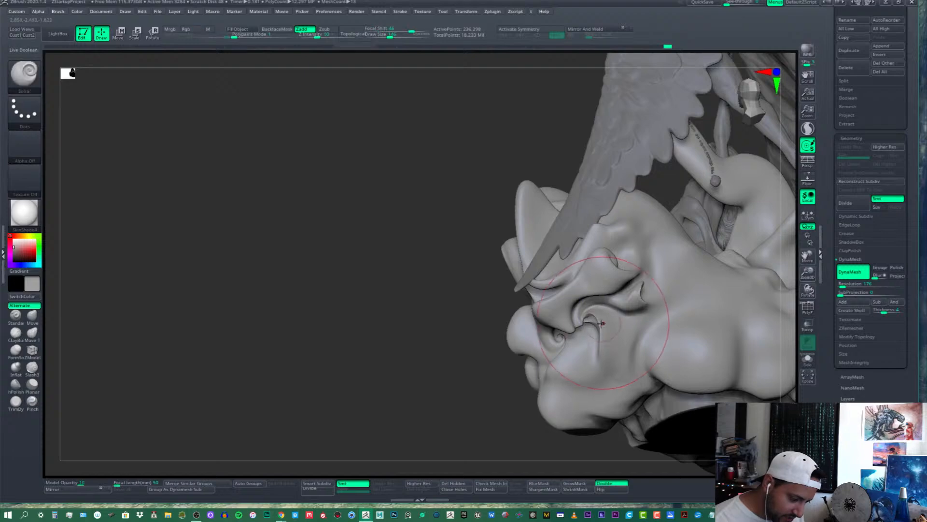
mouse_move(603, 329)
right_mouse_down()
mouse_move(610, 322)
mouse_move(601, 317)
right_mouse_up()
left_click_drag(601, 316, 593, 313)
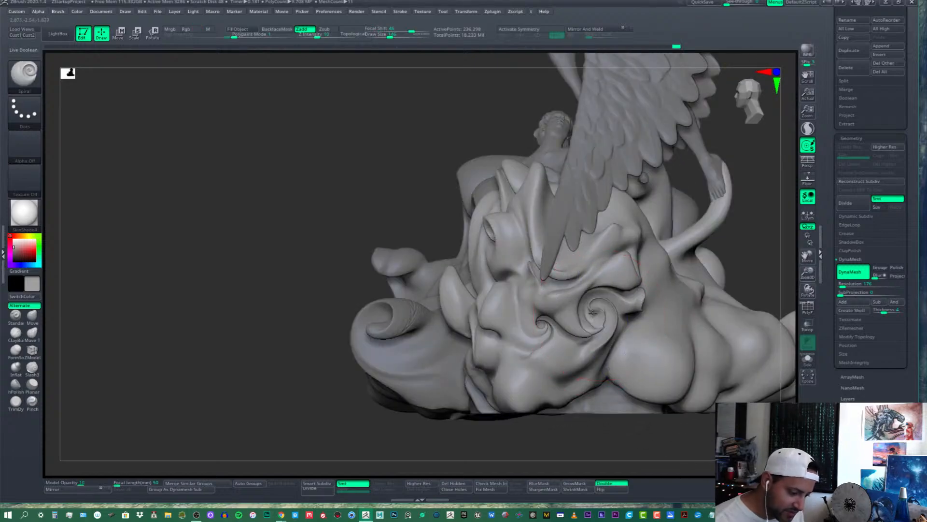
right_click_drag(603, 322, 609, 328)
left_click_drag(610, 329, 616, 332, "shift")
right_click_drag(616, 331, 647, 292)
key("ctrl+z")
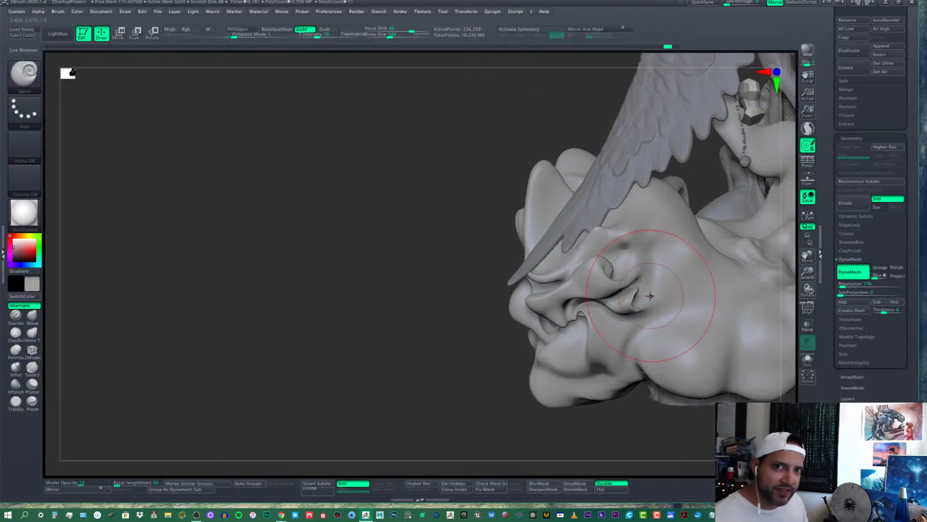
Twist a compact spiral into the outer side of the fold beneath the wing tip and clean up its centre
left_click_drag(589, 319, 582, 324)
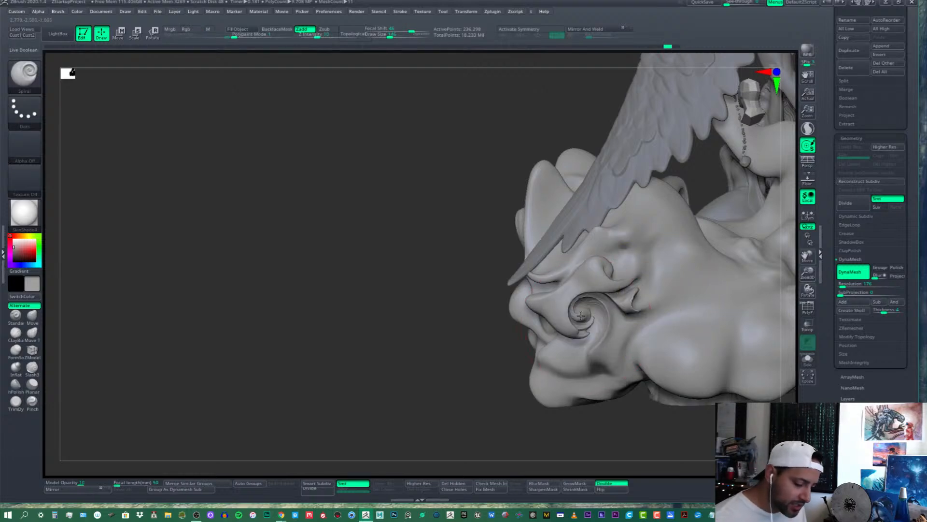
key("shift")
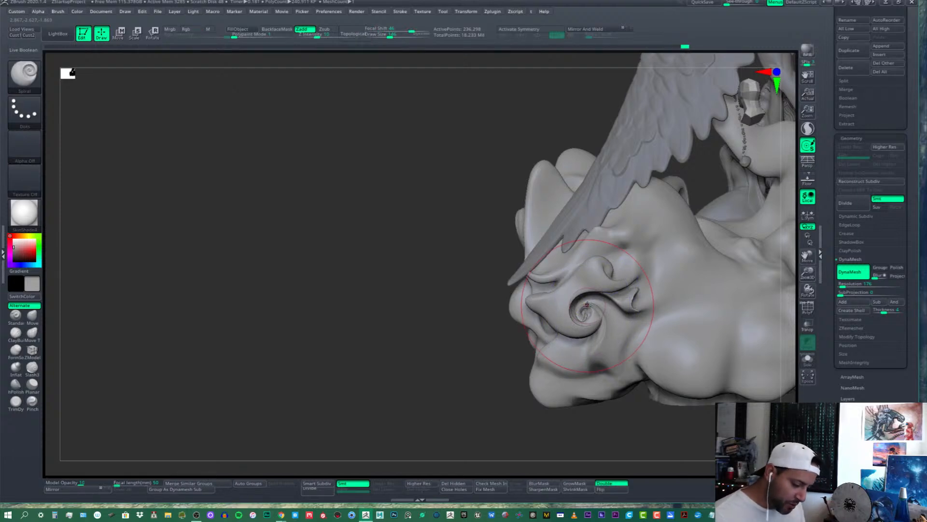
right_click_drag(693, 291, 625, 267, "alt")
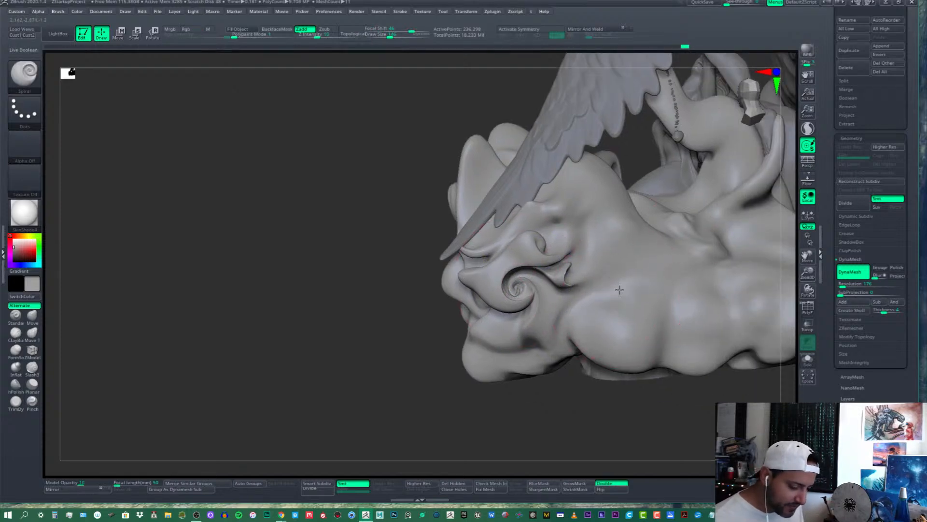
key("ctrl+z")
Adjust the brush size and coil a large spiral into the rounded lobe beside the compact curl, softening its centre
left_click(389, 36)
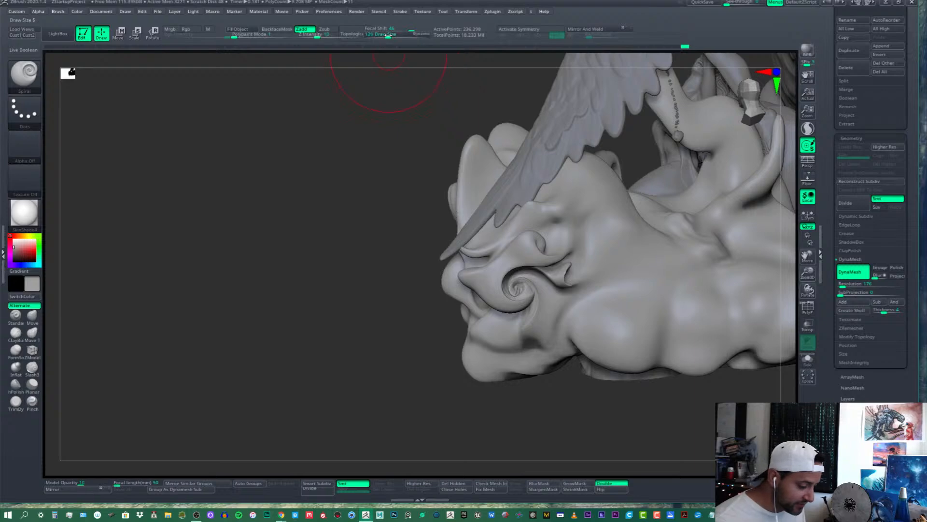
right_click_drag(591, 267, 583, 300)
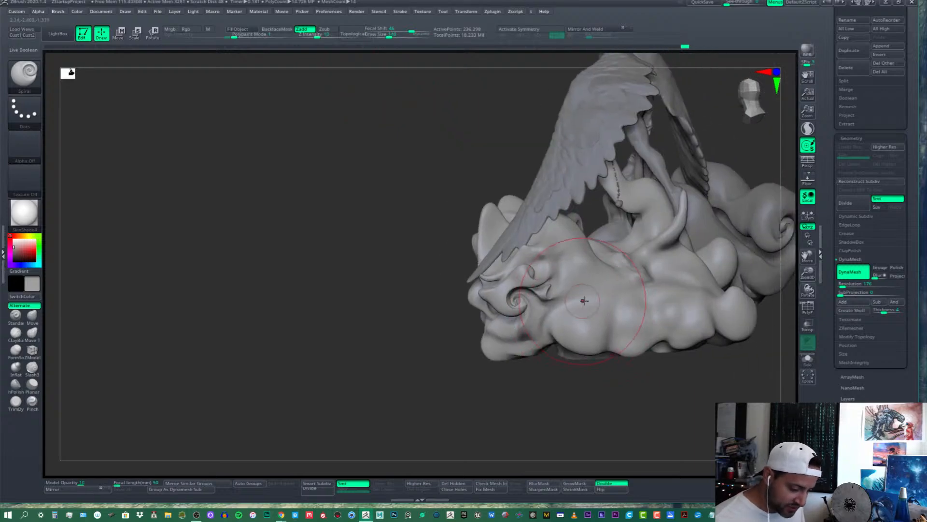
left_click_drag(588, 304, 599, 299, "shift")
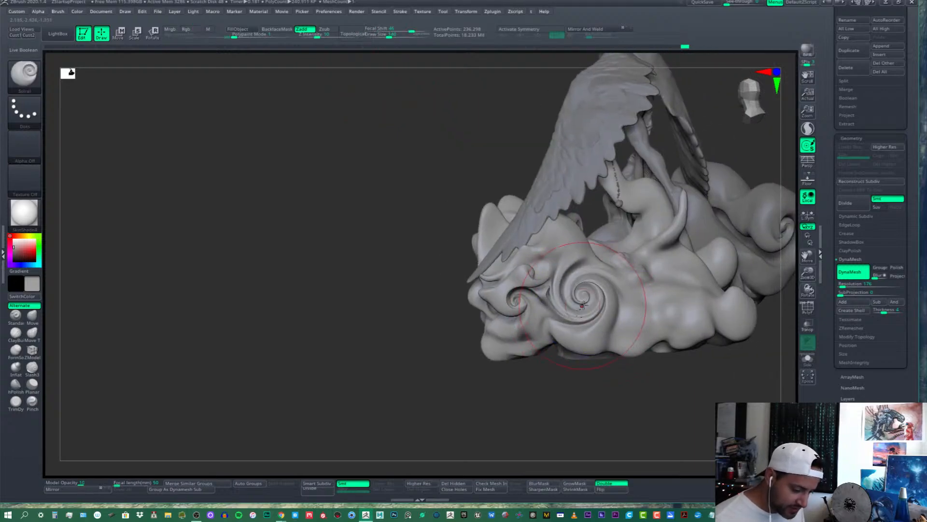
mouse_move(567, 299)
right_mouse_down()
mouse_move(653, 310)
mouse_move(515, 285)
right_mouse_up()
Enlarge the brush, wind the compact curl beneath the wing tip into a bigger spiral, and remesh the cloud with DynaMesh
key("shift")
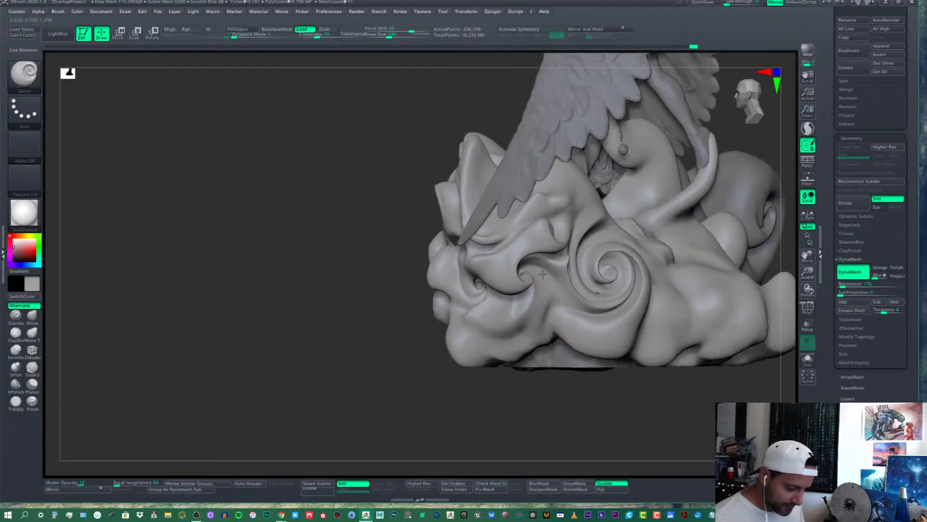
left_click(396, 37)
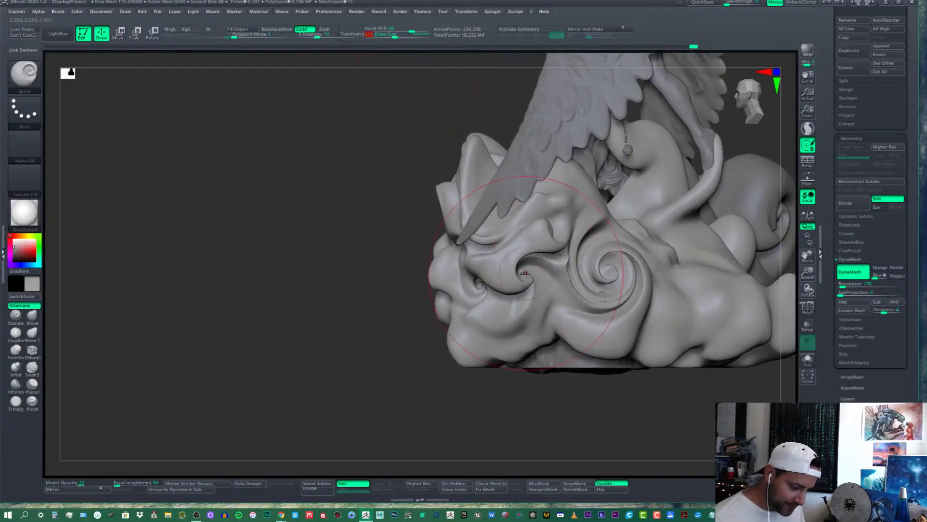
left_click_drag(532, 280, 529, 297)
key("ctrl")
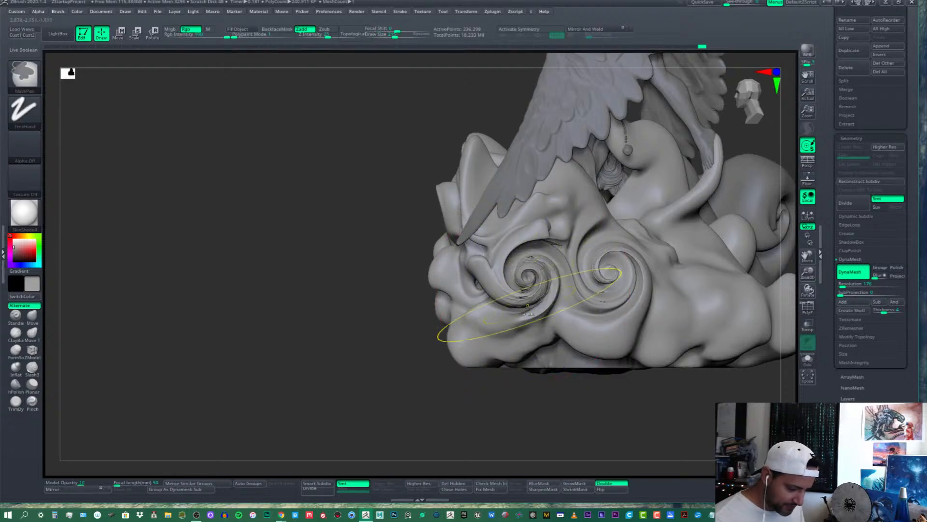
left_click_drag(602, 397, 574, 379, "ctrl")
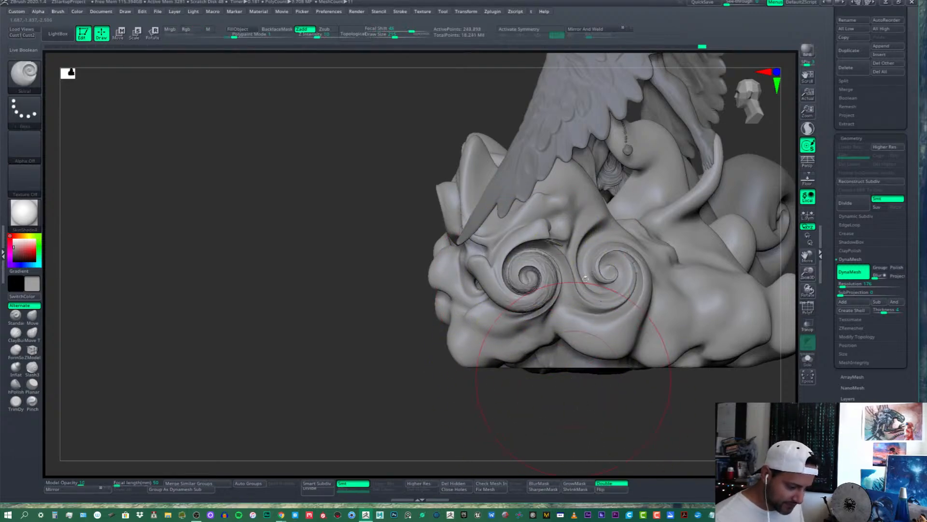
Smooth the ridges and rough creases around the two neighbouring spirals beneath the wing
key("shift")
right_click_drag(572, 284, 555, 279)
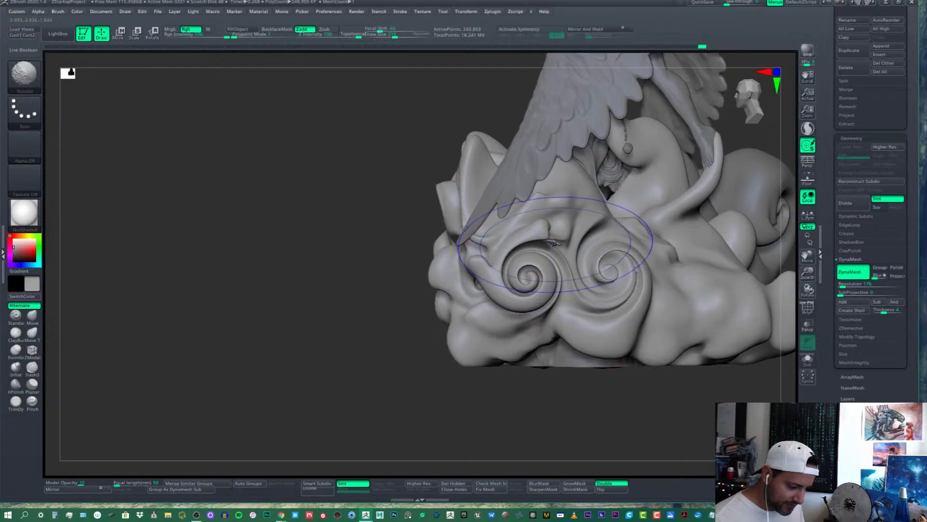
left_click_drag(556, 279, 548, 279, "shift")
mouse_move(580, 279)
right_mouse_down()
mouse_move(560, 274)
mouse_move(550, 251)
right_mouse_up()
key("shift")
mouse_move(544, 287)
right_mouse_down()
mouse_move(546, 279)
mouse_move(584, 281)
right_mouse_up()
Reduce the brush size, twist a spiral into the front lobe directly below the wing tip, and smooth its centre
mouse_move(471, 287)
right_mouse_down()
mouse_move(512, 332)
mouse_move(501, 313)
mouse_move(524, 316)
mouse_move(507, 302)
right_mouse_up()
left_click_drag(389, 35, 392, 36)
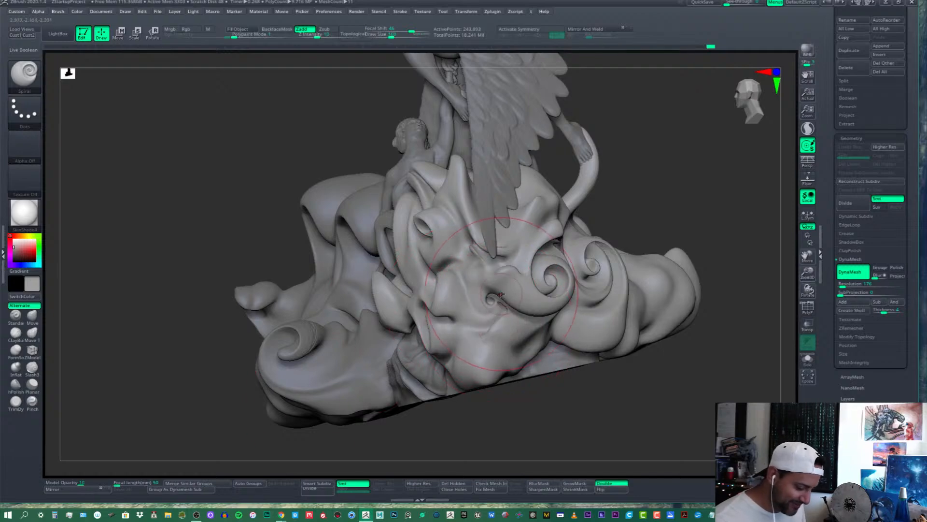
mouse_move(500, 294)
right_mouse_down()
mouse_move(501, 312)
mouse_move(543, 306)
mouse_move(502, 314)
right_mouse_up()
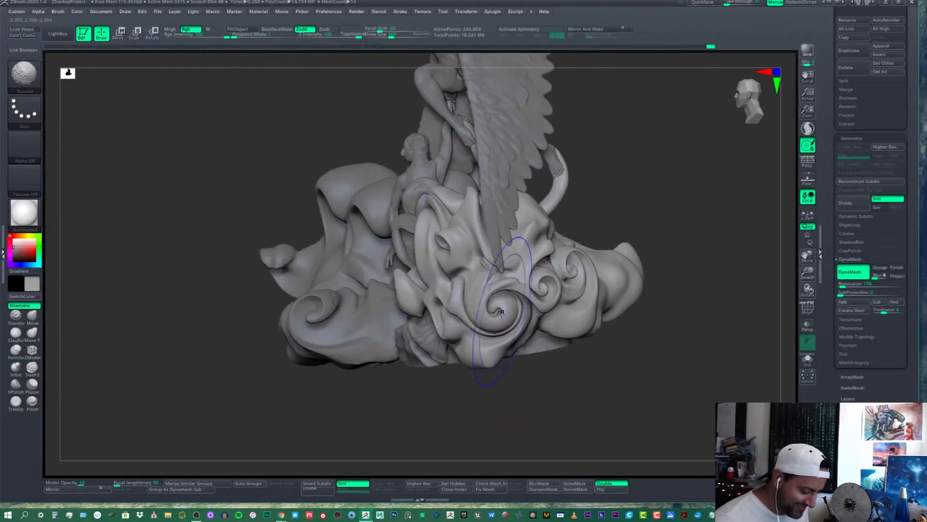
left_click_drag(508, 321, 513, 315, "shift")
Change the Spiral brush's twist rate and curl the end of the tall cloud lobe beside the wing tip
mouse_move(575, 309)
right_mouse_down()
mouse_move(512, 295)
mouse_move(535, 285)
mouse_move(551, 331)
mouse_move(554, 311)
mouse_move(563, 328)
mouse_move(581, 325)
mouse_move(560, 323)
mouse_move(491, 236)
right_mouse_up()
key("b")
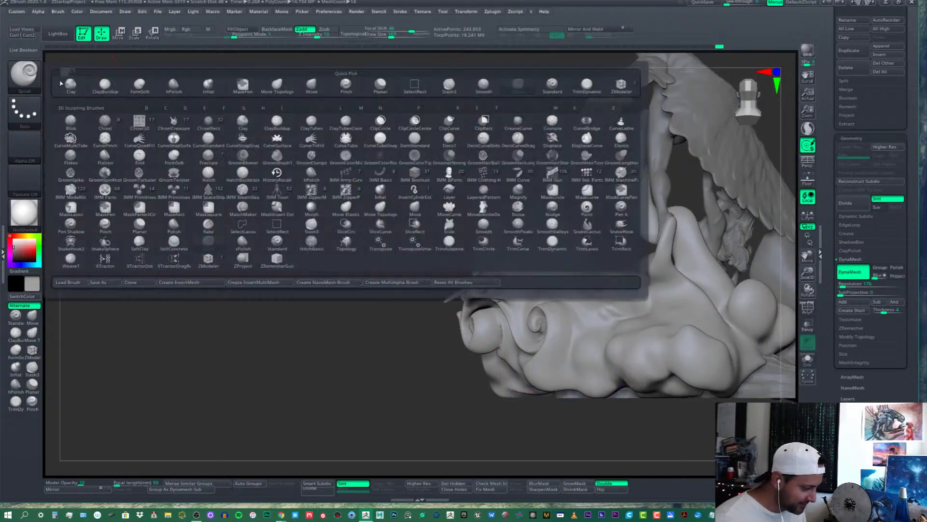
left_click(39, 12)
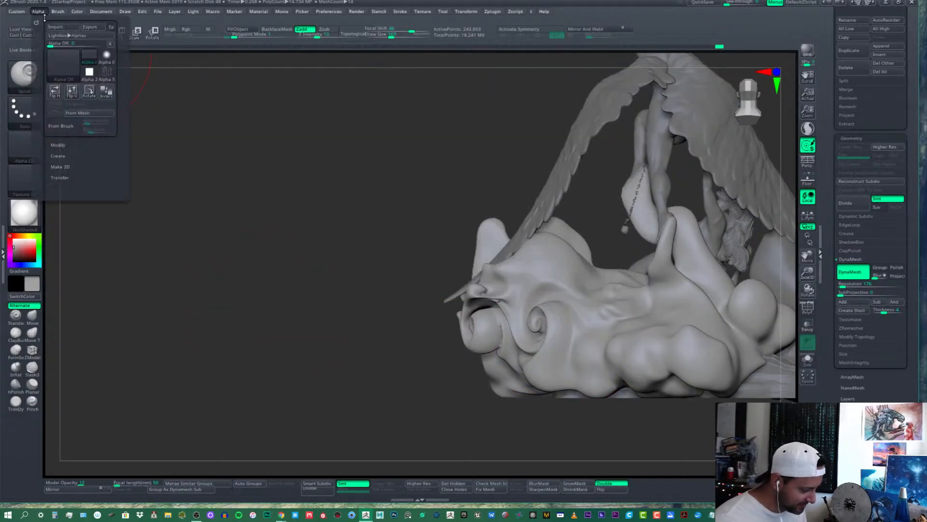
left_click(59, 13)
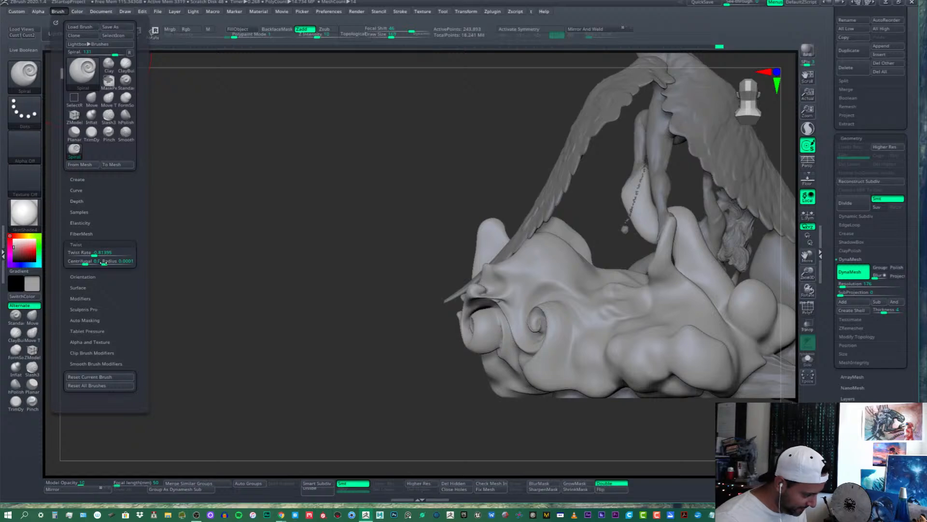
left_click(99, 254)
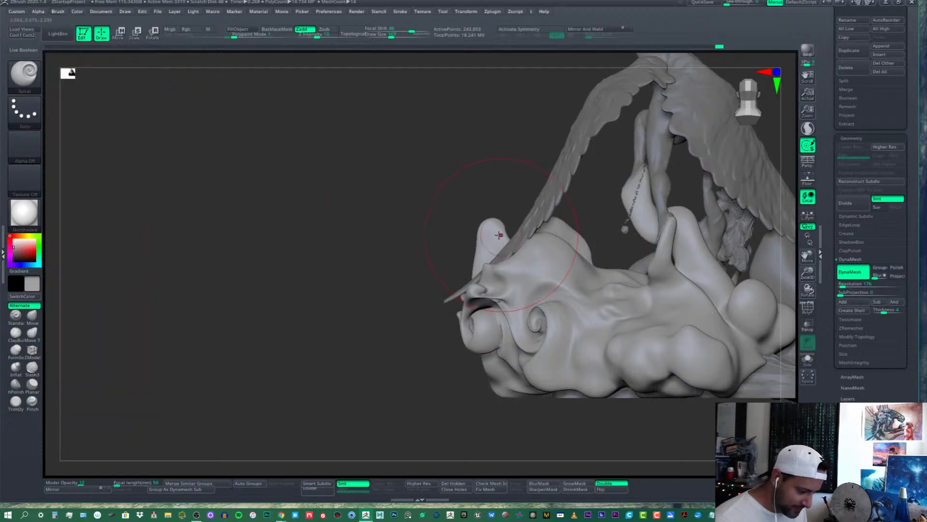
left_click_drag(498, 244, 501, 239)
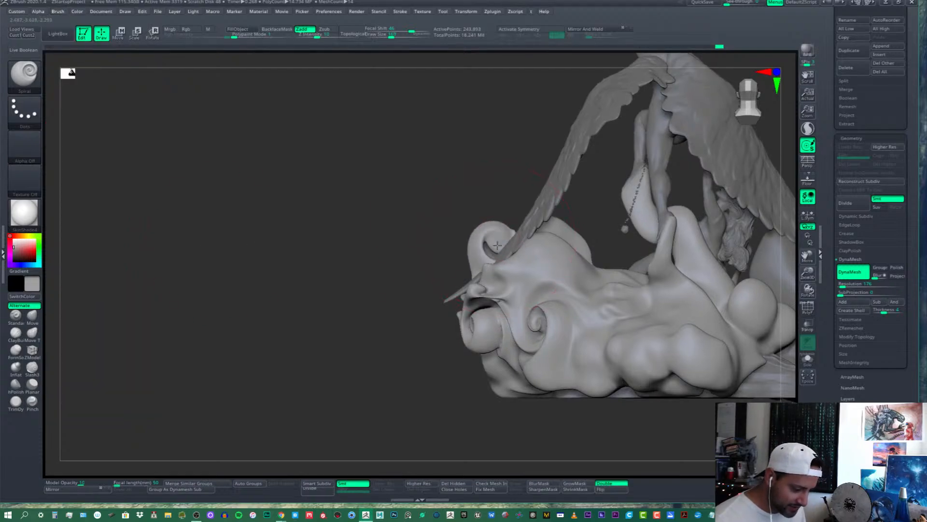
Reshape the curled lobe and the surrounding cloud folds around the wing tip with the Move brush
mouse_move(367, 247)
left_mouse_down()
mouse_move(466, 248)
mouse_move(566, 228)
mouse_move(589, 255)
mouse_move(550, 306)
mouse_move(589, 293)
mouse_move(545, 317)
left_mouse_up()
left_click(32, 317)
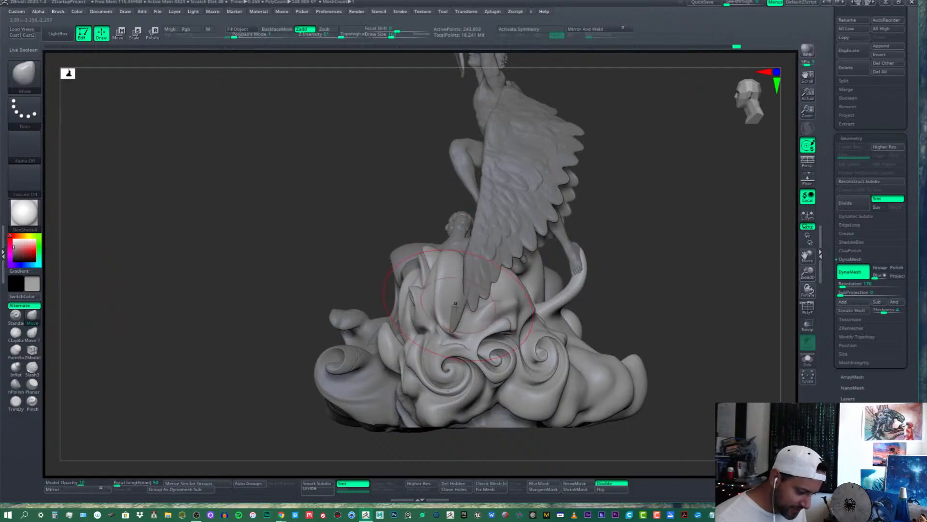
mouse_move(468, 303)
right_mouse_down()
mouse_move(468, 317)
mouse_move(484, 284)
mouse_move(460, 302)
mouse_move(466, 291)
right_mouse_up()
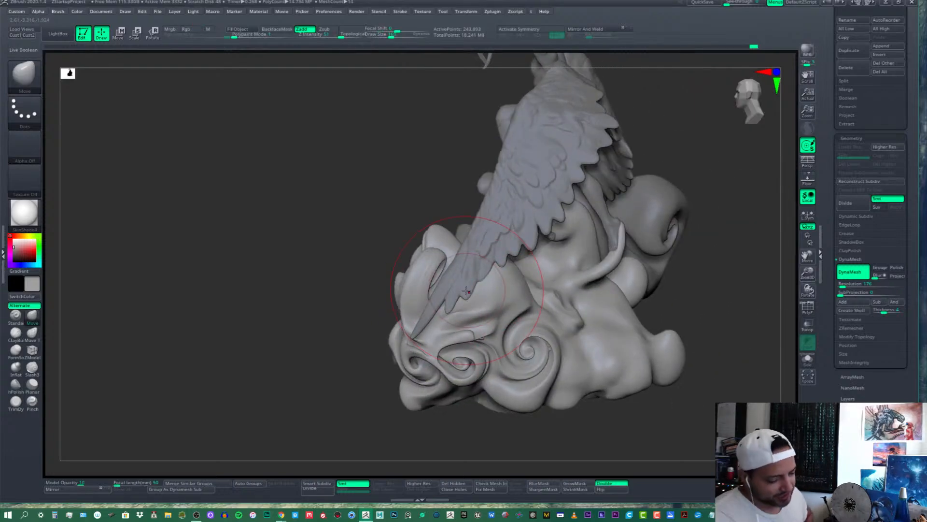
mouse_move(490, 305)
right_mouse_down()
mouse_move(449, 312)
mouse_move(515, 270)
mouse_move(493, 295)
mouse_move(512, 291)
right_mouse_up()
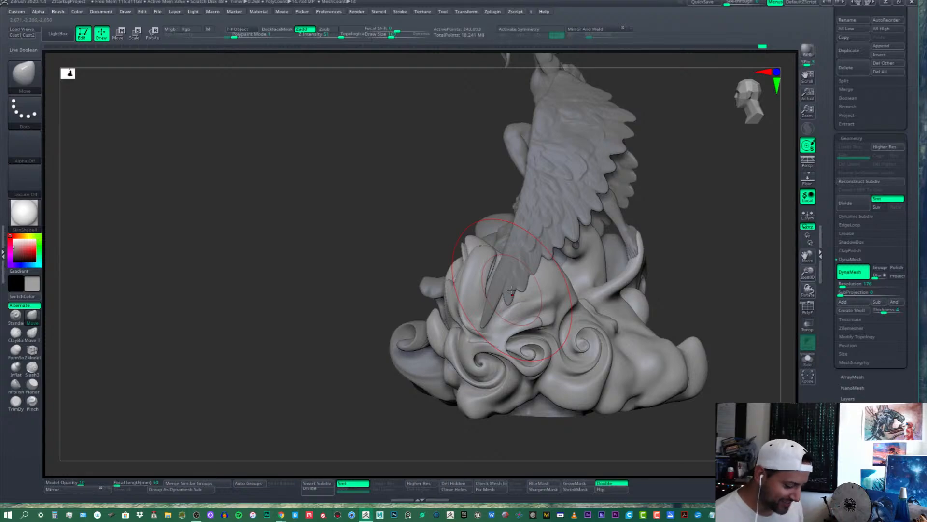
mouse_move(512, 291)
right_mouse_down()
mouse_move(503, 313)
mouse_move(435, 366)
mouse_move(463, 320)
mouse_move(443, 308)
mouse_move(470, 320)
right_mouse_up()
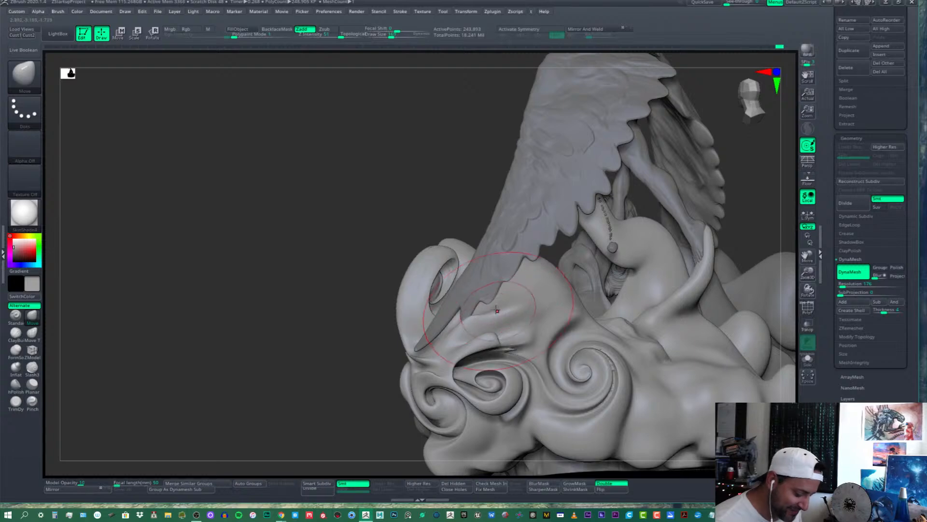
right_click_drag(497, 310, 491, 323)
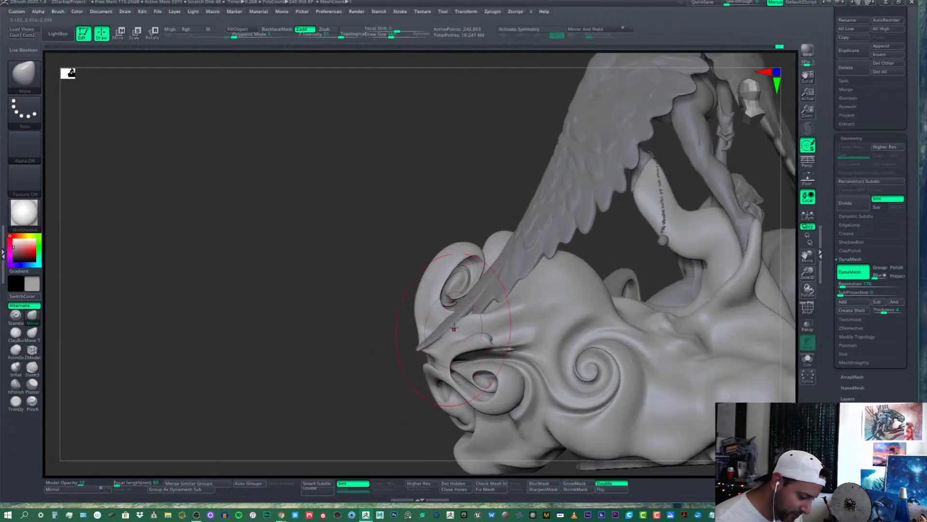
mouse_move(452, 337)
right_mouse_down()
mouse_move(429, 362)
mouse_move(437, 335)
mouse_move(422, 322)
mouse_move(438, 327)
mouse_move(429, 339)
mouse_move(491, 287)
right_mouse_up()
right_click_drag(459, 279, 496, 283)
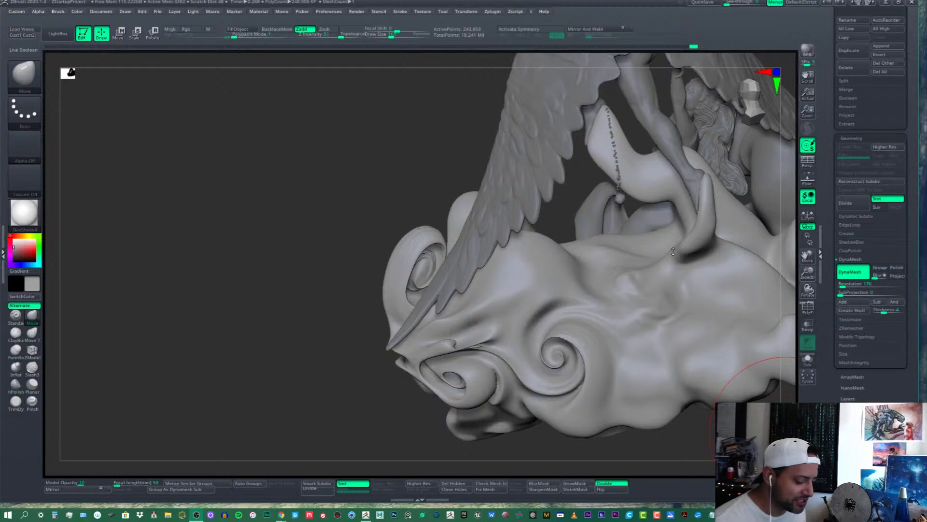
Push and smooth out the shape of the cloud surface between the wing and the standing foot with the Move brush at varied sizes
left_click_drag(399, 174, 420, 178)
mouse_move(675, 221)
right_mouse_down("alt")
mouse_move(519, 237)
mouse_move(528, 244)
right_mouse_up("alt")
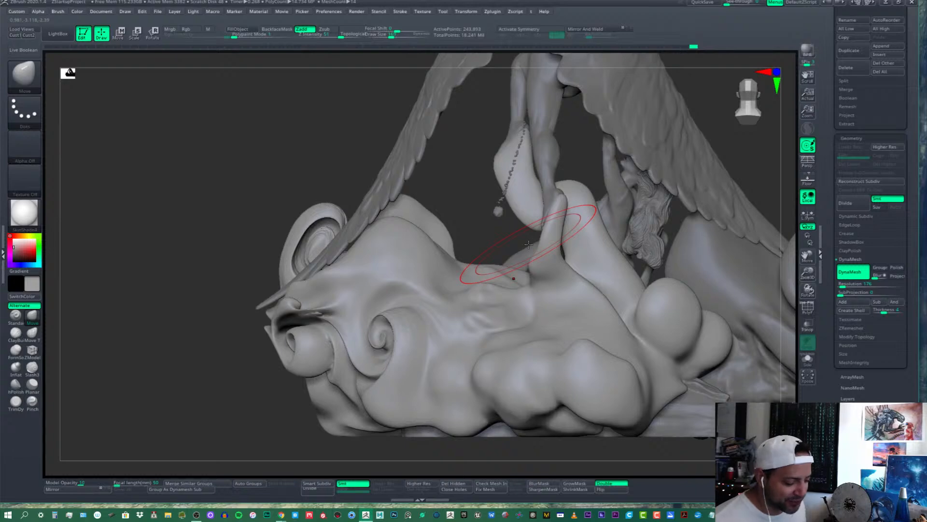
right_click_drag(529, 244, 473, 340)
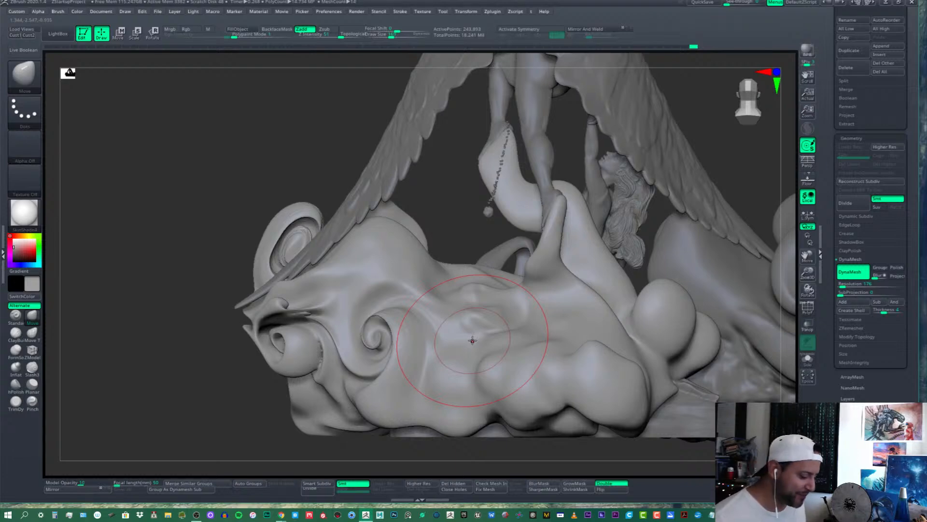
mouse_move(472, 338)
left_mouse_down()
mouse_move(474, 253)
mouse_move(475, 294)
left_mouse_up()
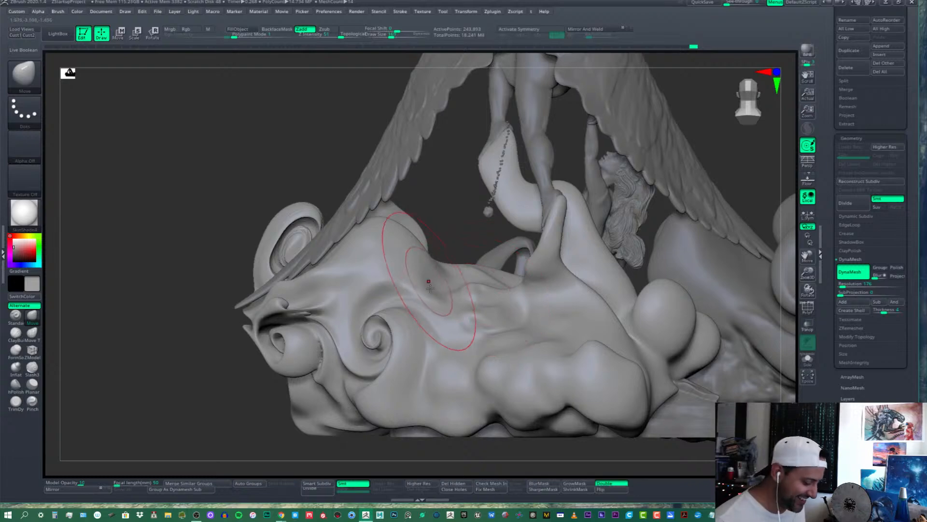
mouse_move(428, 280)
right_mouse_down()
mouse_move(443, 302)
mouse_move(452, 290)
mouse_move(483, 300)
right_mouse_up()
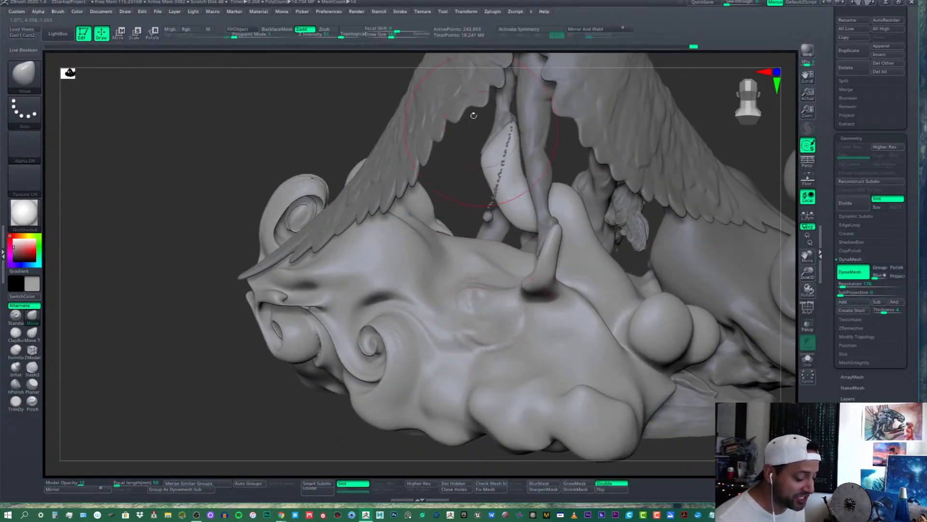
left_click(394, 34)
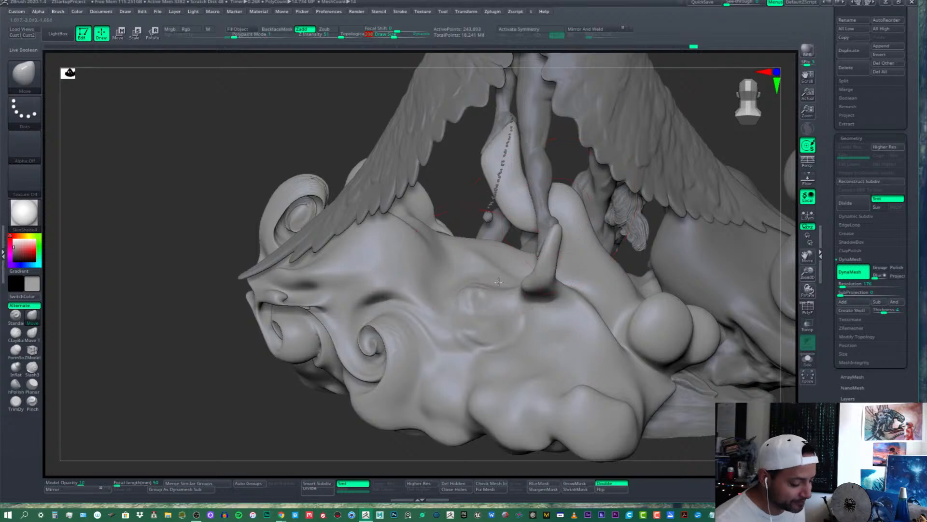
right_click_drag(545, 227, 536, 289)
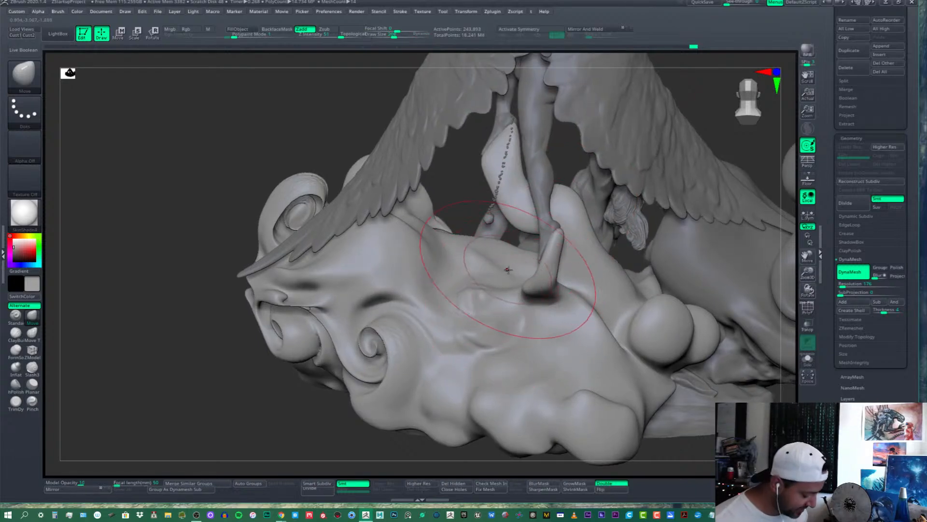
mouse_move(514, 301)
right_mouse_down()
mouse_move(526, 302)
mouse_move(485, 301)
mouse_move(479, 312)
mouse_move(491, 331)
right_mouse_up()
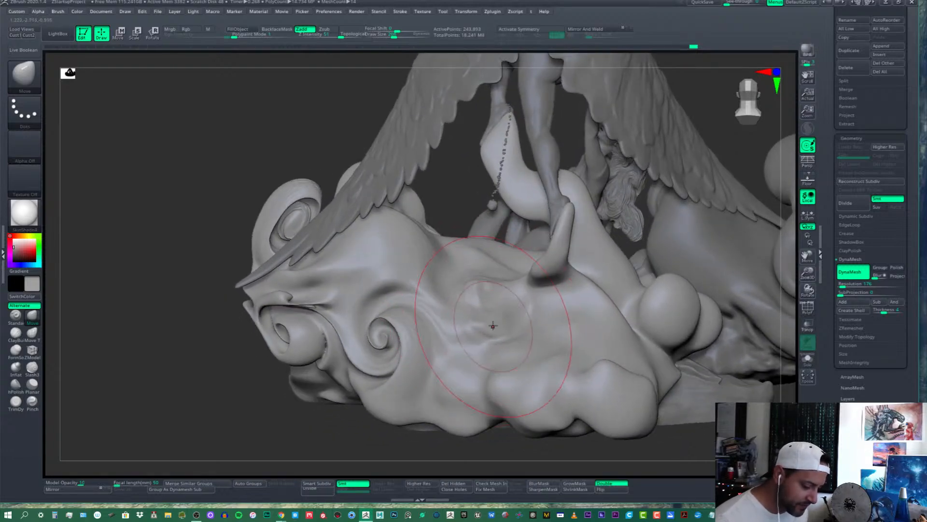
left_click_drag(392, 34, 389, 36)
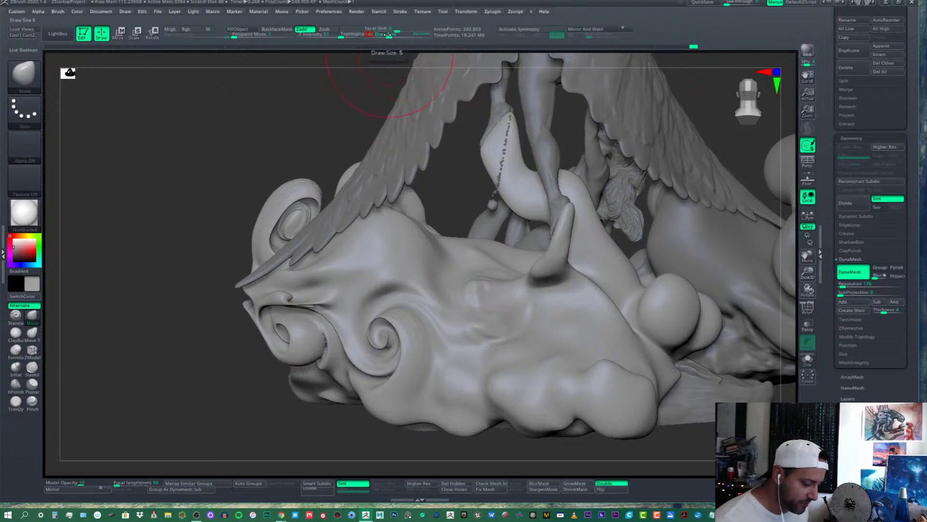
right_click_drag(560, 216, 559, 286, "shift")
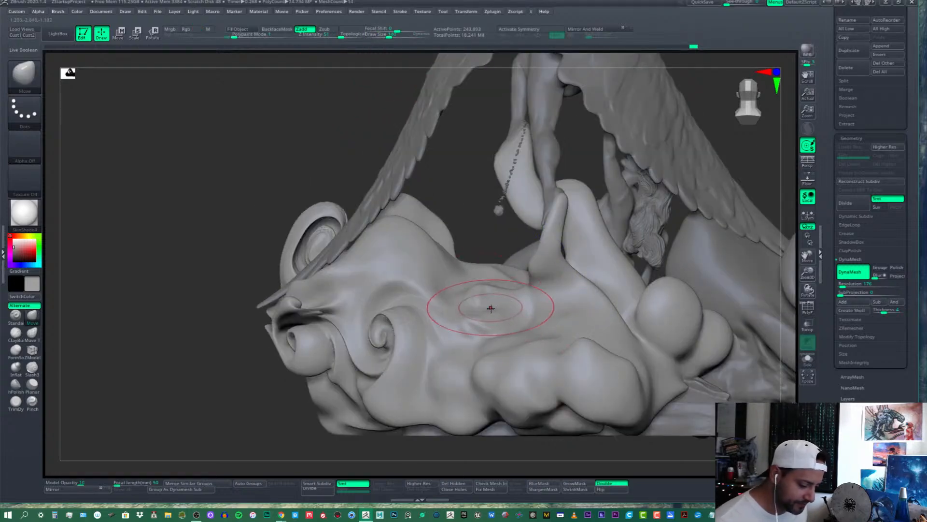
Twist a small curl into the cloud surface below the foot with the Spiral brush, undoing the excess twist
left_click(58, 12)
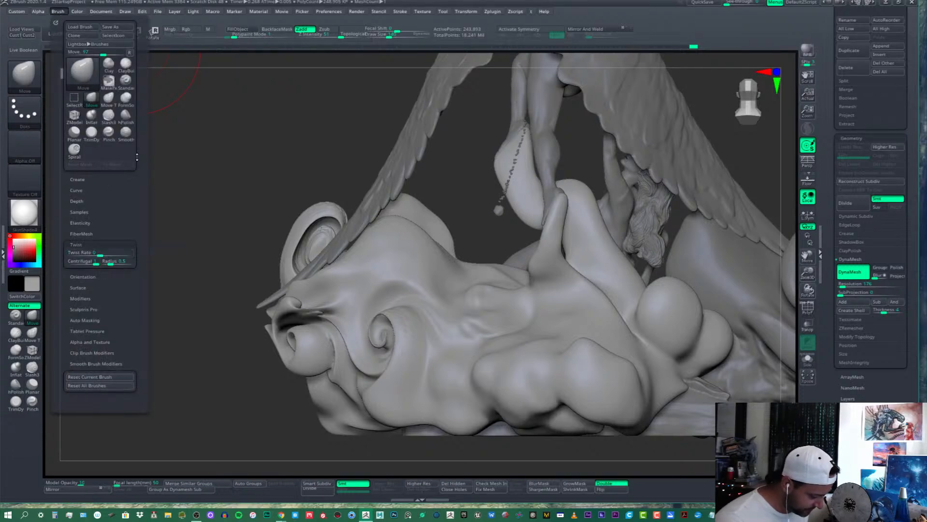
key("b")
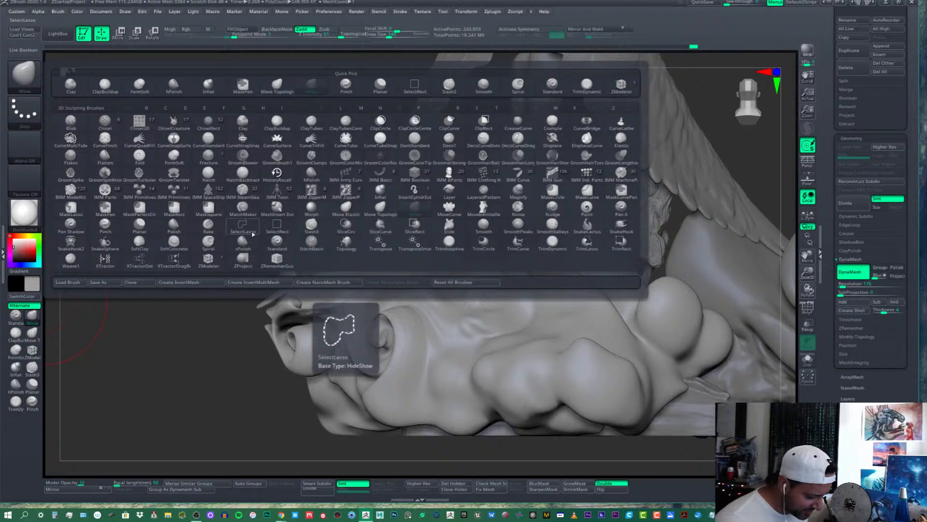
left_click(209, 240)
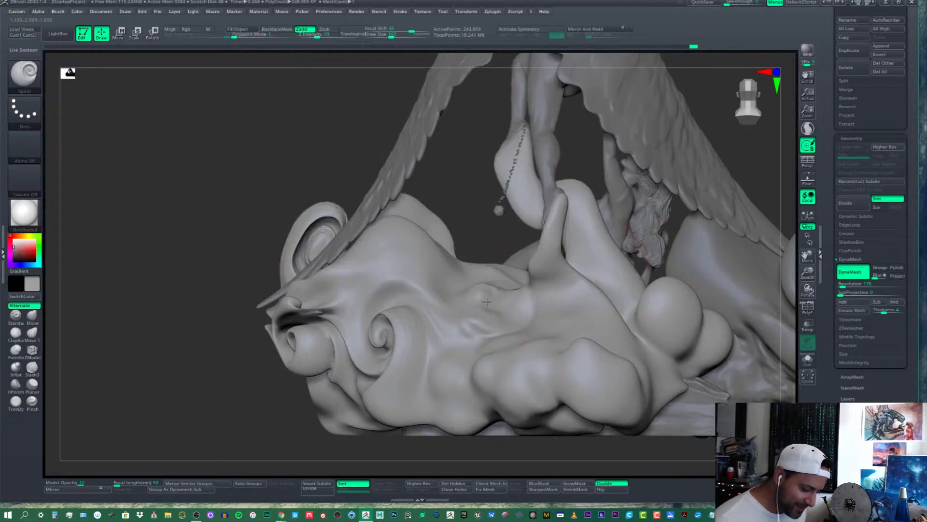
mouse_move(489, 304)
left_mouse_down()
mouse_move(501, 301)
mouse_move(497, 293)
mouse_move(499, 316)
left_mouse_up()
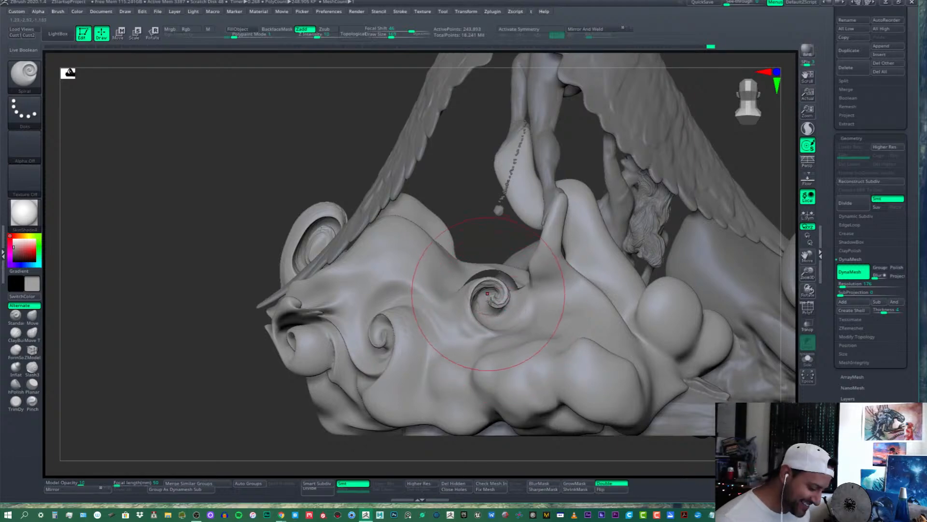
right_click_drag(491, 294, 518, 313)
key("ctrl+z")
key("ctrl+z")
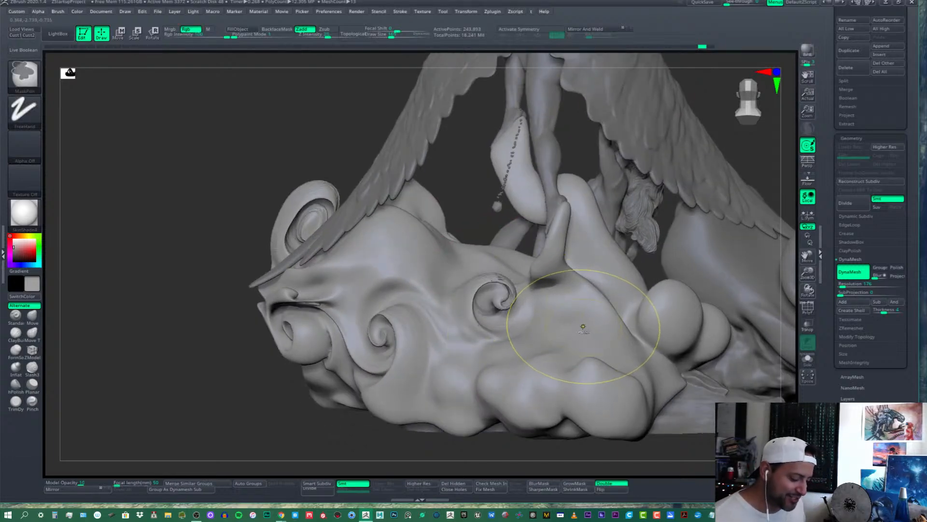
key("ctrl+z")
key("ctrl+z")
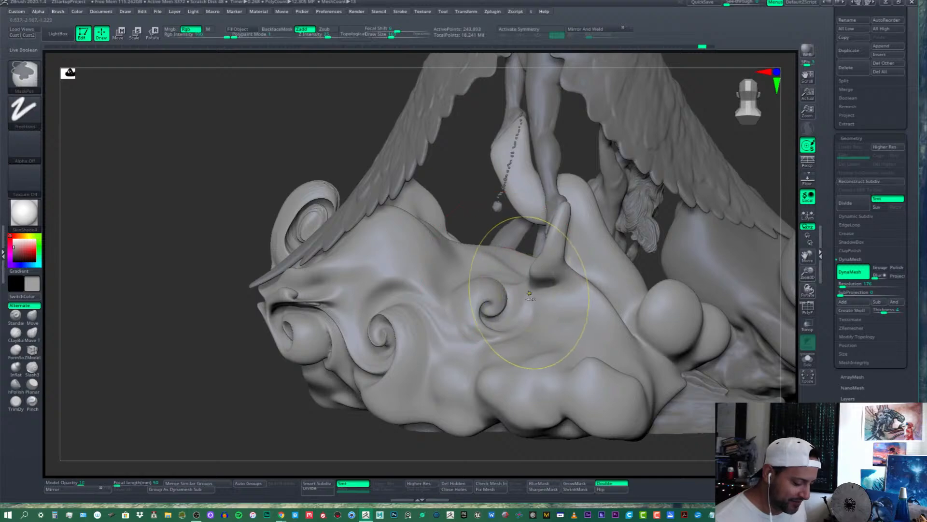
mouse_move(502, 311)
right_mouse_down()
mouse_move(512, 280)
mouse_move(483, 265)
right_mouse_up()
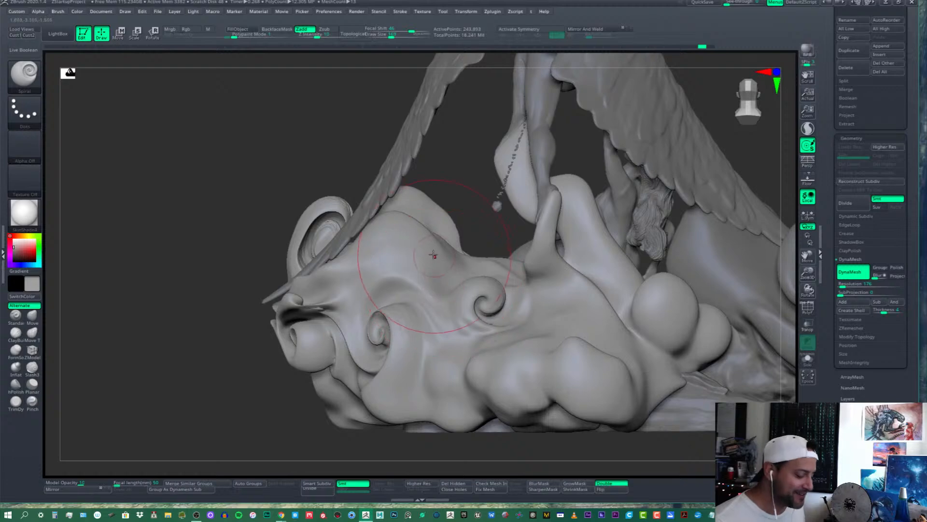
Wind the rounded cloud lobe beside the wing's lower edge into a large spiral, replacing a first smaller twist
right_click_drag(427, 263, 444, 265, "alt")
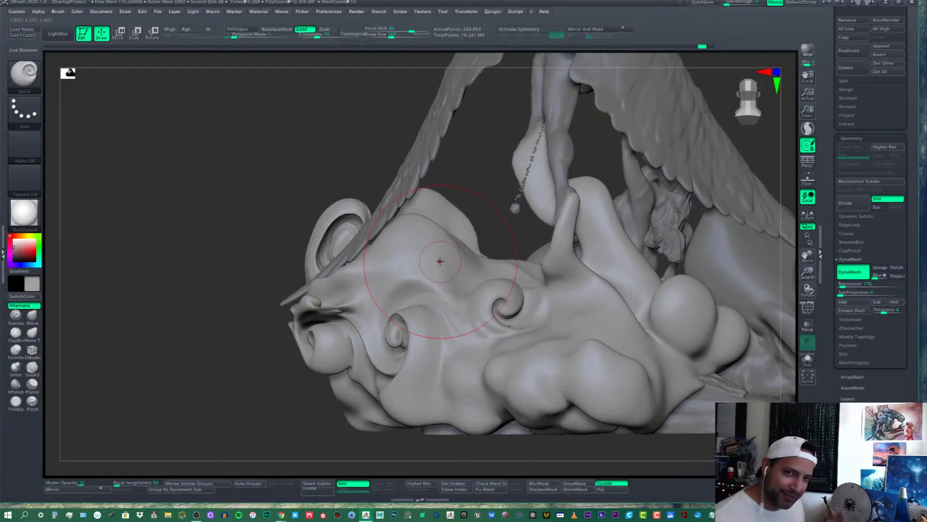
left_click_drag(440, 262, 461, 276)
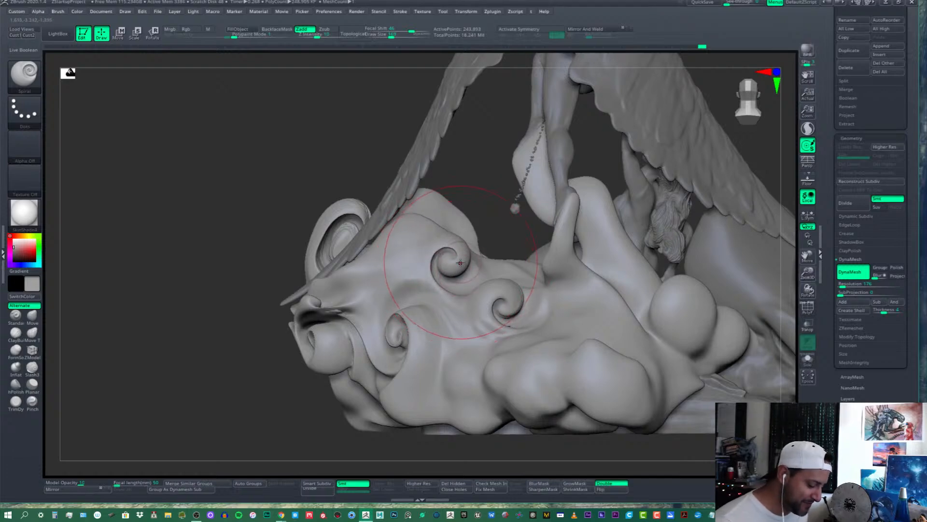
right_click_drag(458, 276, 498, 247, "ctrl")
key("ctrl+z")
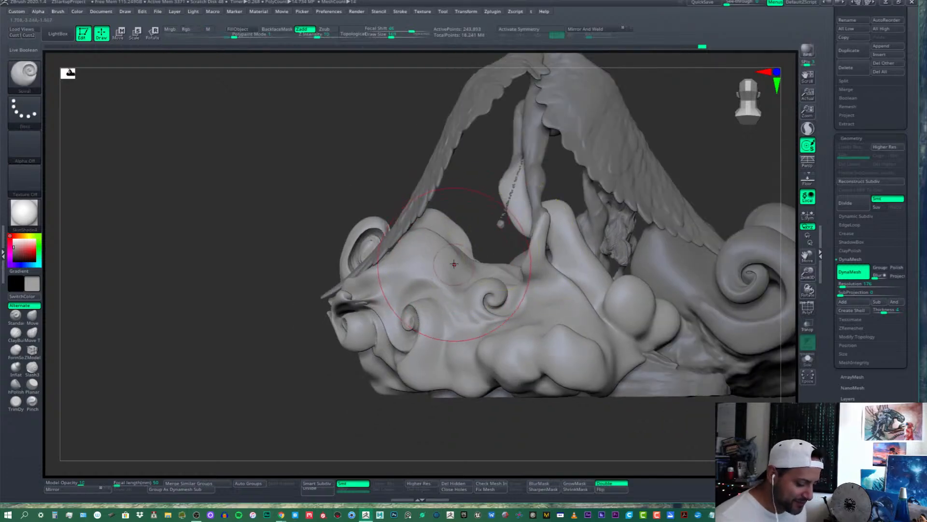
left_click_drag(453, 253, 455, 261)
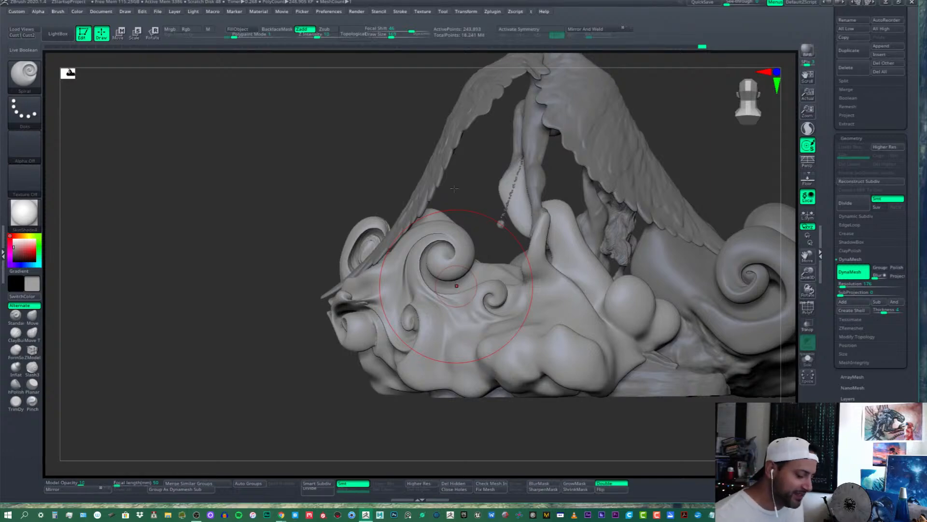
left_click_drag(454, 188, 468, 260)
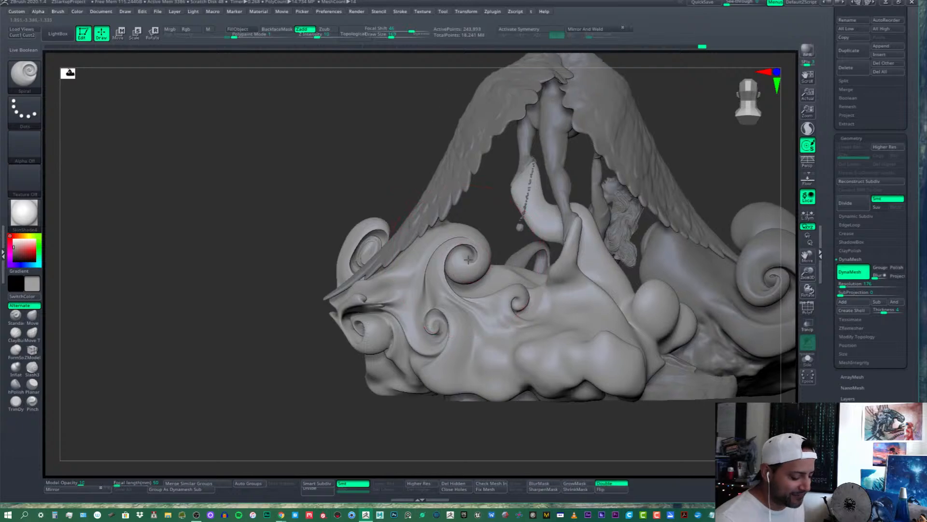
right_click_drag(468, 260, 474, 258, "alt")
Reduce the brush size and reshape the tall curl behind the wing tip with the Move brush
left_click(385, 35)
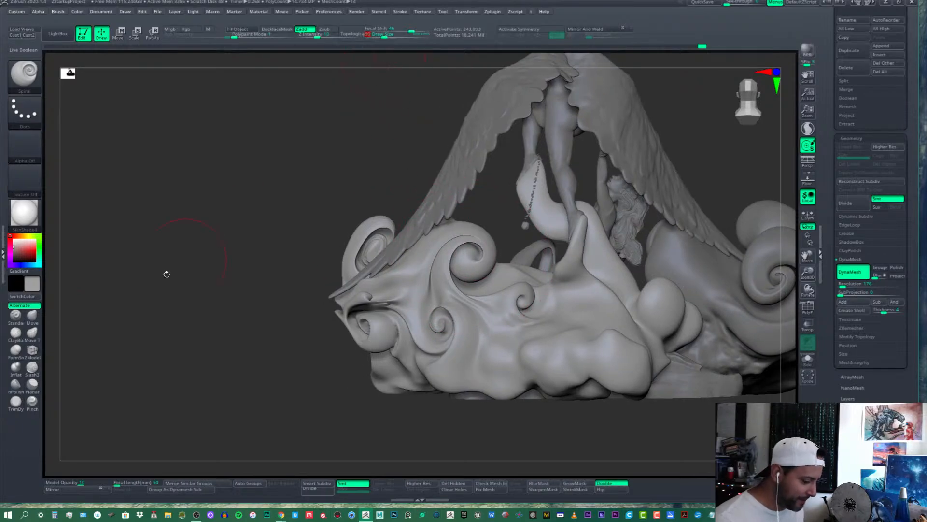
left_click(32, 317)
right_click_drag(330, 206, 362, 248, "ctrl")
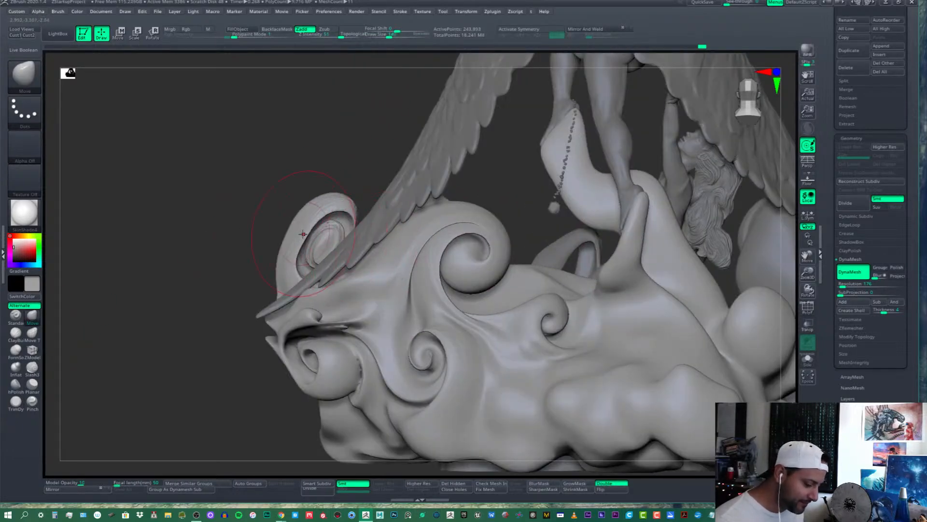
mouse_move(303, 234)
left_mouse_down()
mouse_move(293, 238)
mouse_move(302, 248)
mouse_move(328, 236)
left_mouse_up()
Enlarge the Move brush and adjust the upper curls on the front of the same cloud
right_click_drag(531, 289, 497, 255, "alt")
mouse_move(579, 271)
right_mouse_down("ctrl")
mouse_move(597, 295)
mouse_move(580, 302)
mouse_move(465, 297)
mouse_move(421, 309)
mouse_move(486, 317)
mouse_move(491, 289)
right_mouse_up("ctrl")
right_click_drag(502, 330, 545, 347, "alt")
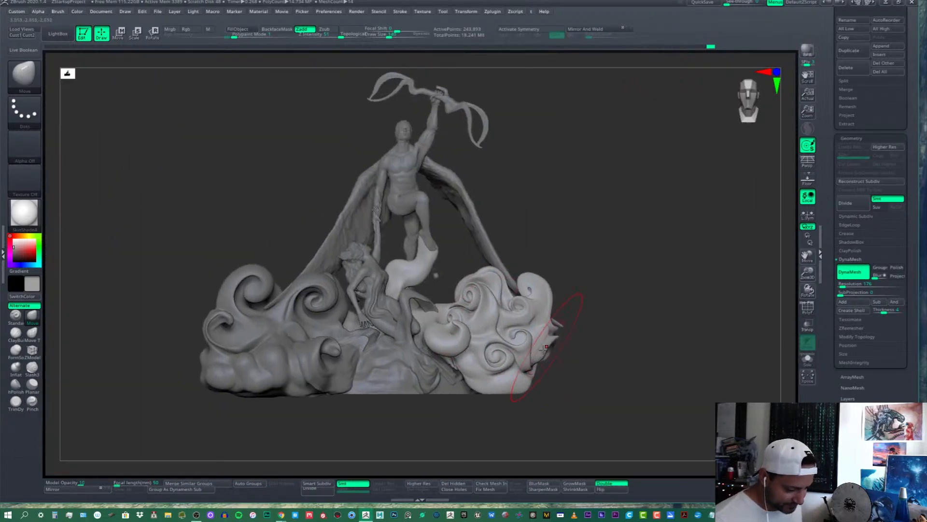
left_click_drag(388, 40, 392, 40)
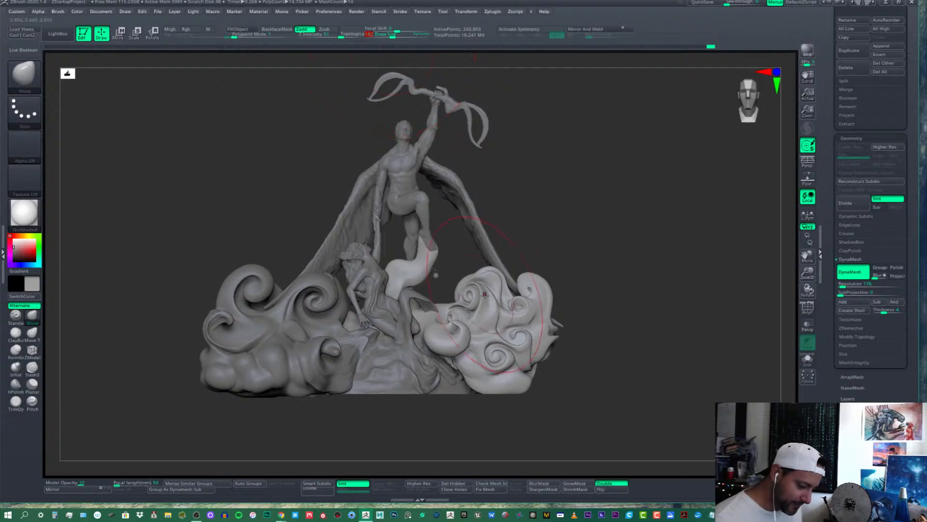
left_click_drag(485, 291, 490, 298)
mouse_move(489, 297)
right_mouse_down()
mouse_move(546, 275)
mouse_move(508, 293)
mouse_move(526, 374)
mouse_move(476, 310)
mouse_move(507, 290)
mouse_move(519, 341)
mouse_move(594, 329)
right_mouse_up()
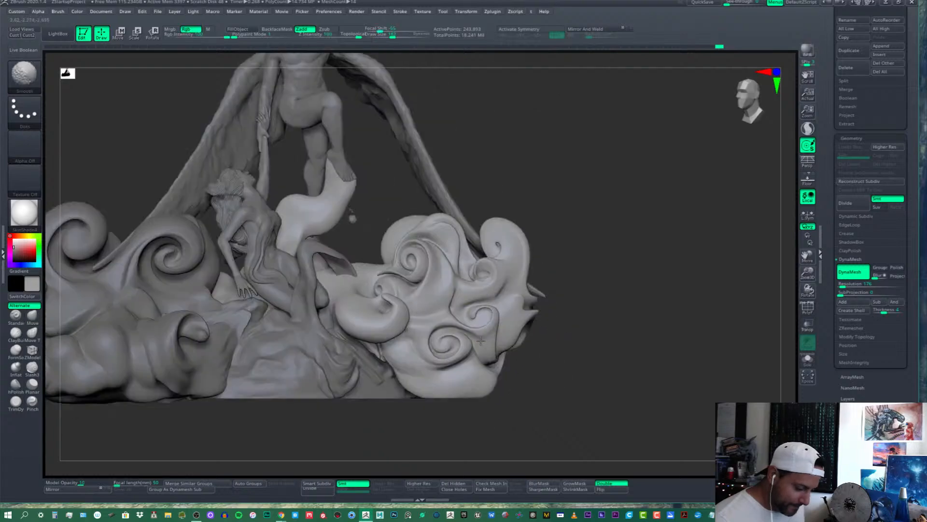
right_click_drag(371, 308, 476, 333, "alt")
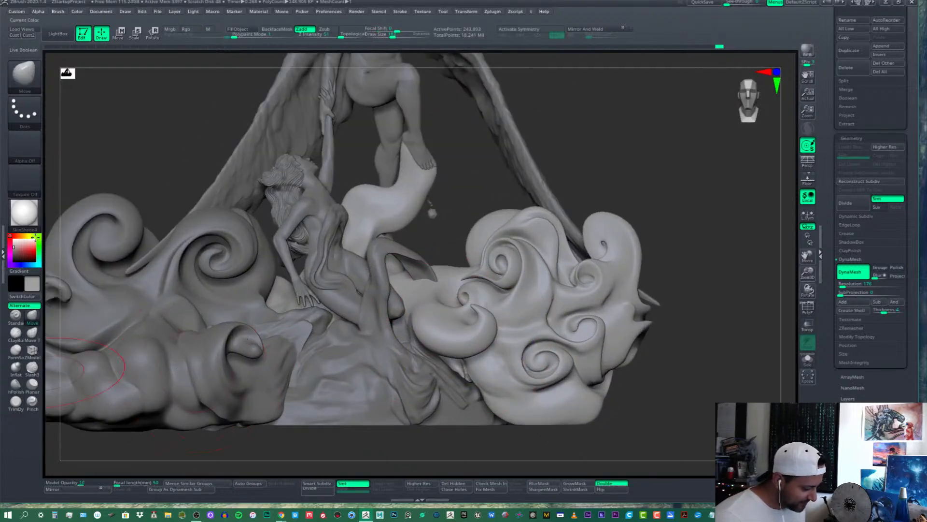
Adjust the Spiral brush's size and lower its twist rate, and wind the front cloud lobe beside the rock base into a spiral
key("b")
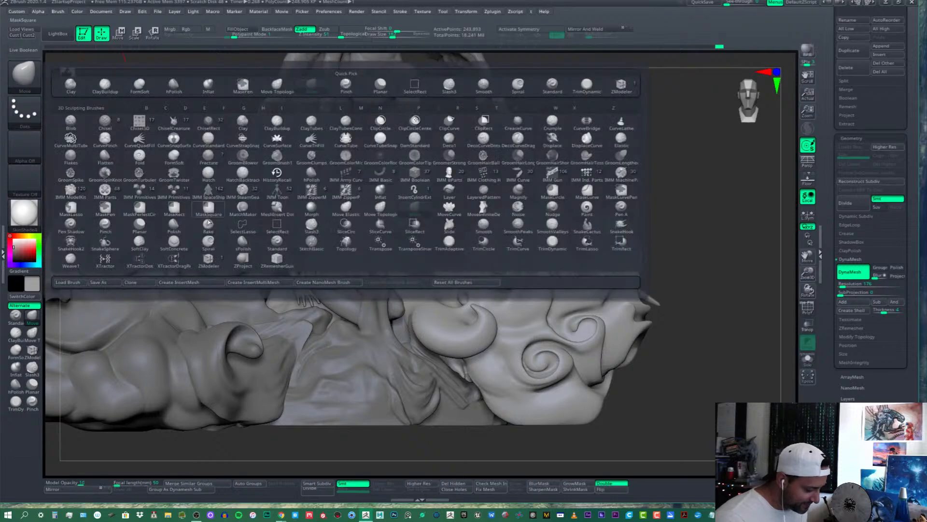
left_click(208, 236)
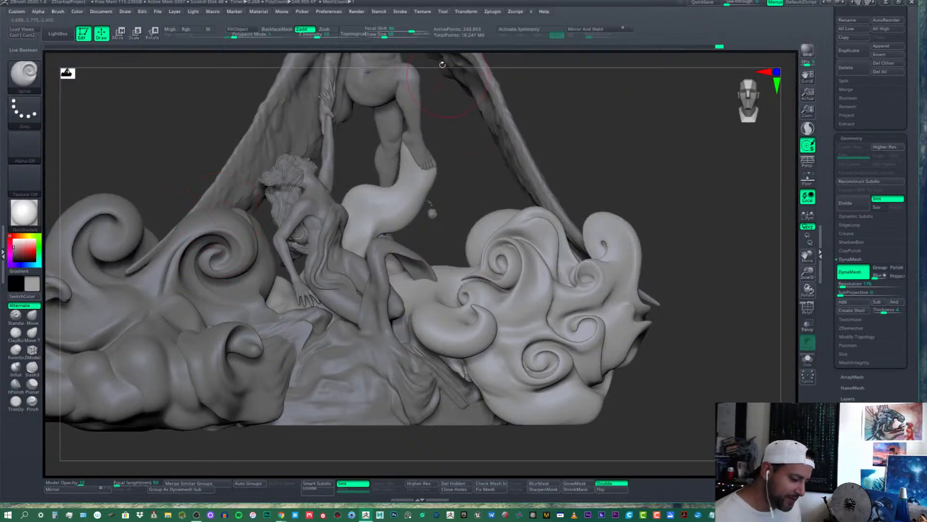
left_click(383, 36)
left_click_drag(476, 323, 471, 312)
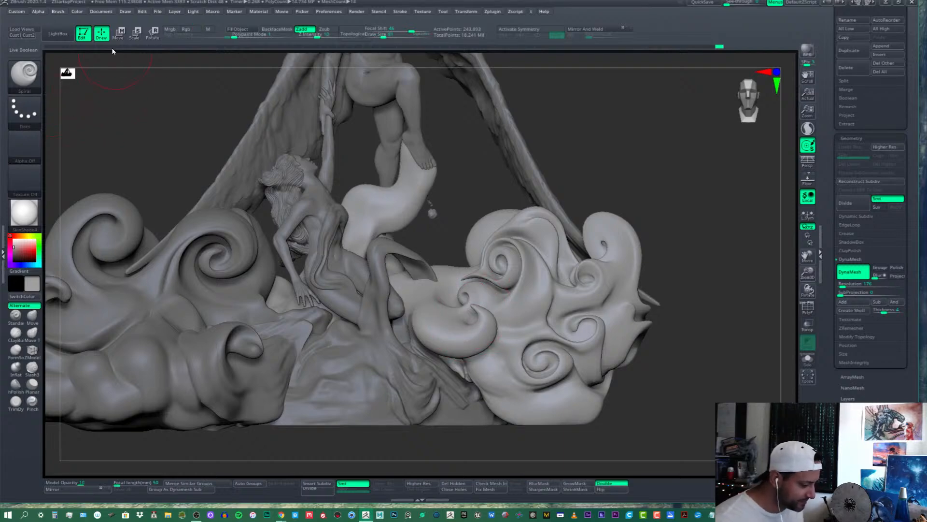
left_click(57, 11)
left_click_drag(110, 254, 96, 254)
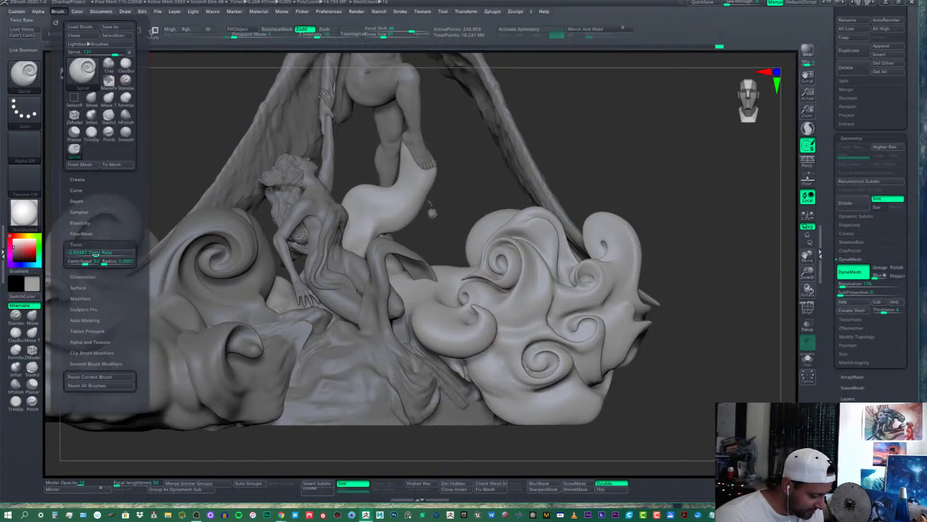
left_click(96, 253)
mouse_move(471, 314)
left_mouse_down()
mouse_move(477, 306)
mouse_move(478, 328)
left_mouse_up()
left_click(389, 36)
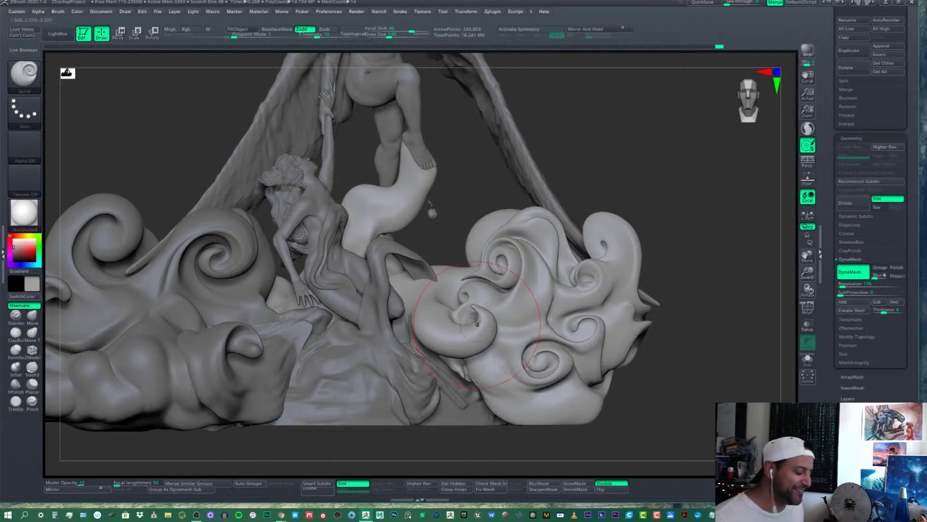
mouse_move(479, 320)
right_mouse_down("alt")
mouse_move(506, 319)
mouse_move(494, 327)
right_mouse_up("alt")
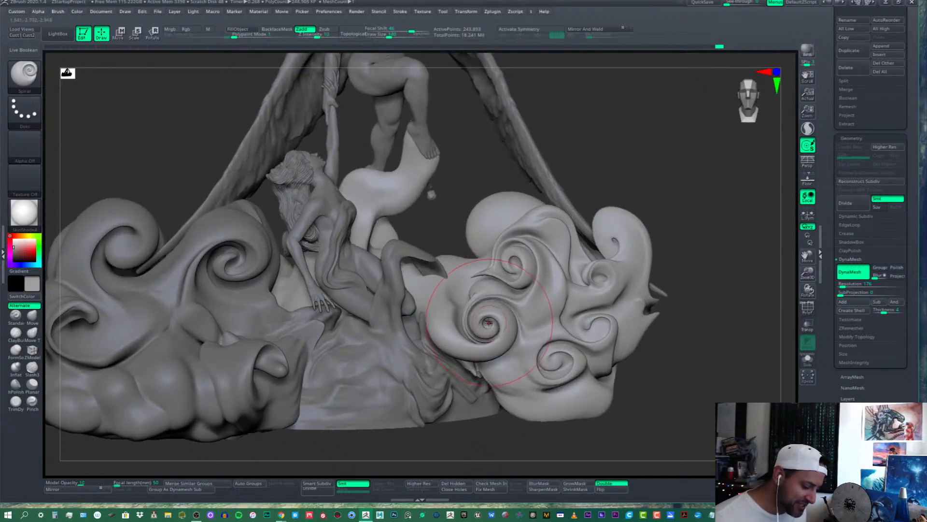
Undo the excess twisting at the centre of the front lobe's spiral, leaving a looser curl
key("ctrl+z")
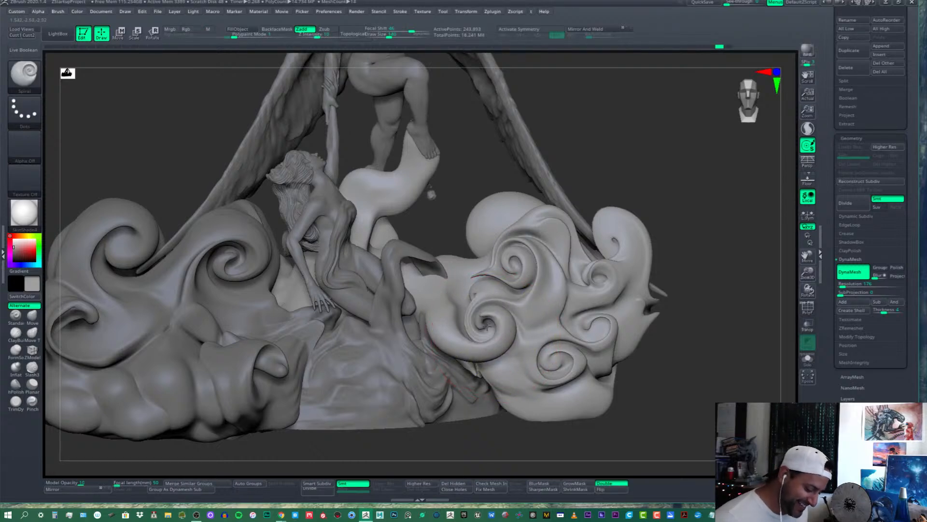
key("shift")
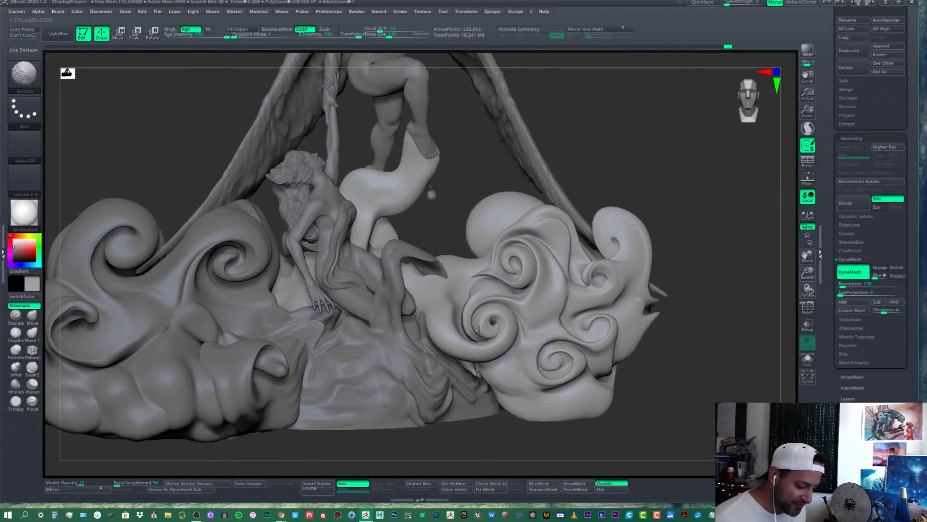
mouse_move(479, 331)
right_mouse_down()
mouse_move(482, 316)
mouse_move(456, 311)
right_mouse_up()
key("ctrl")
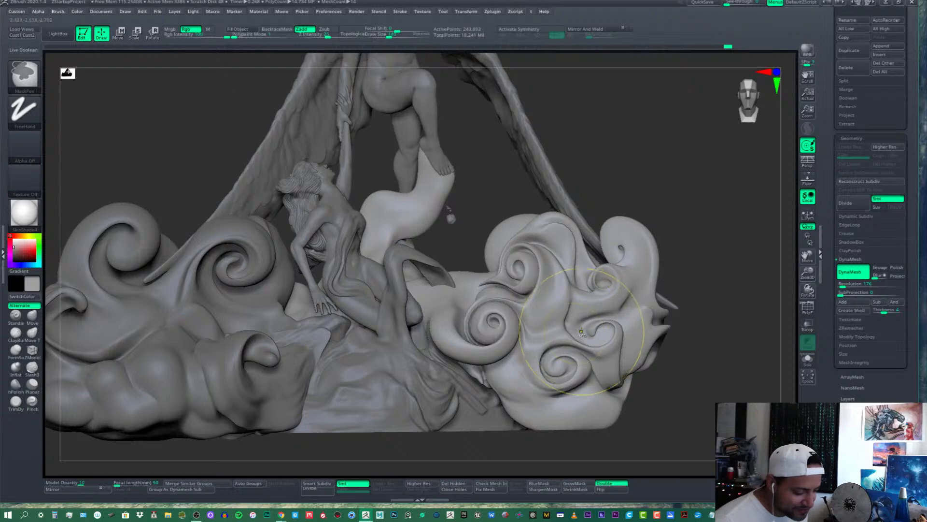
key("ctrl")
mouse_move(488, 320)
right_mouse_down("alt")
mouse_move(538, 322)
mouse_move(542, 290)
mouse_move(530, 319)
right_mouse_up("alt")
key("shift")
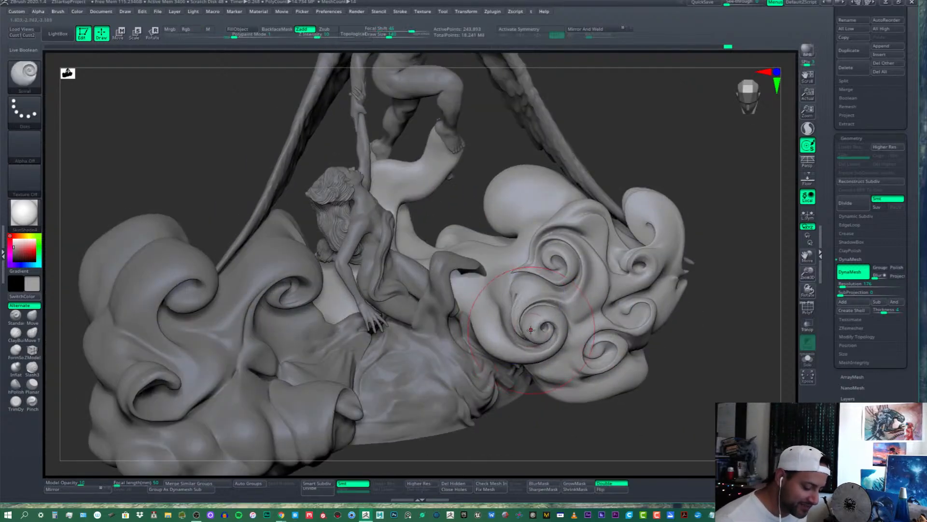
key("ctrl+z")
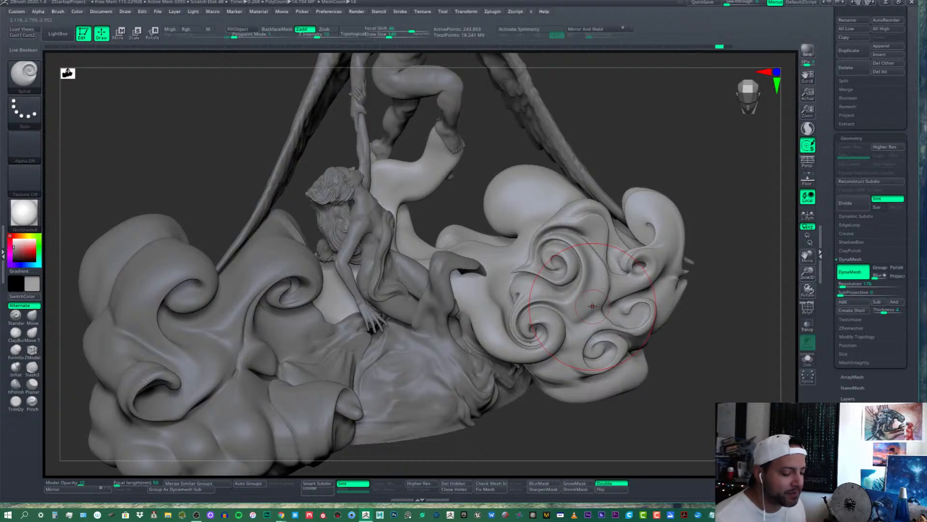
right_click_drag(592, 307, 537, 313)
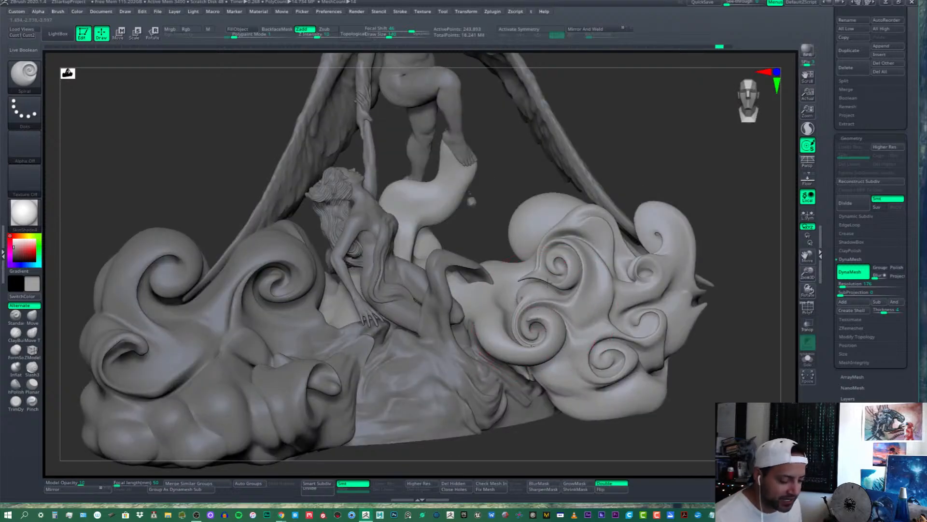
Twist the large front curl of the lighter cloud into a tighter spiral with the Spiral brush, undoing an unwanted stroke
right_click_drag(548, 283, 541, 328, "ctrl")
mouse_move(541, 329)
left_mouse_down("shift")
mouse_move(551, 321)
mouse_move(544, 342)
left_mouse_up("shift")
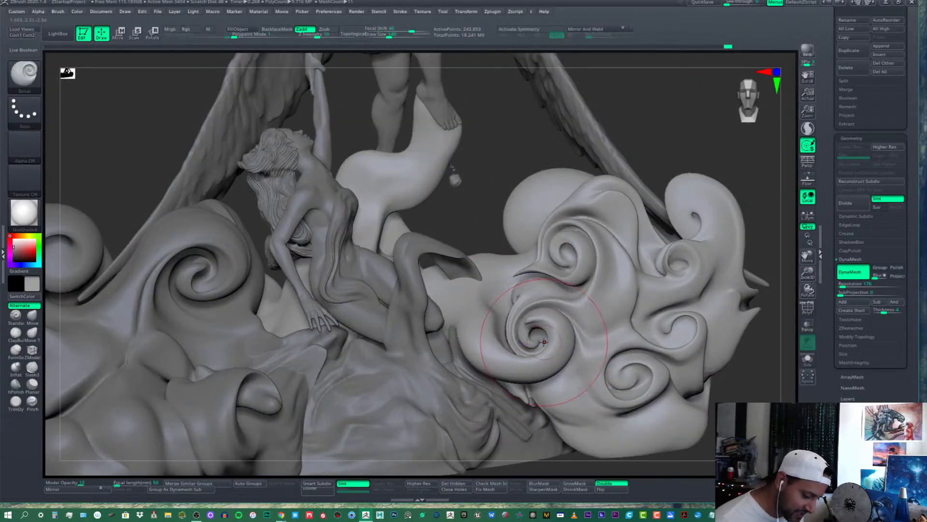
key("ctrl")
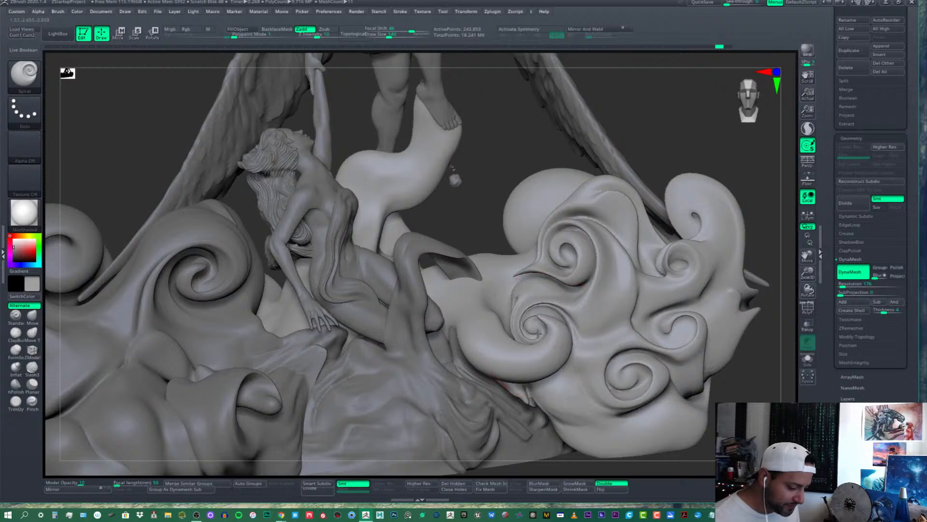
mouse_move(544, 332)
right_mouse_down()
mouse_move(545, 321)
mouse_move(542, 344)
mouse_move(563, 342)
right_mouse_up()
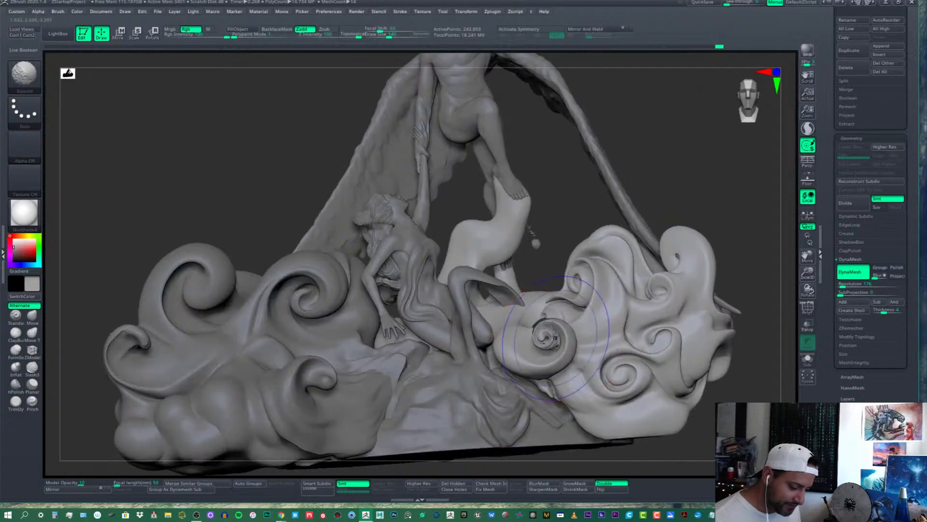
key("ctrl+z")
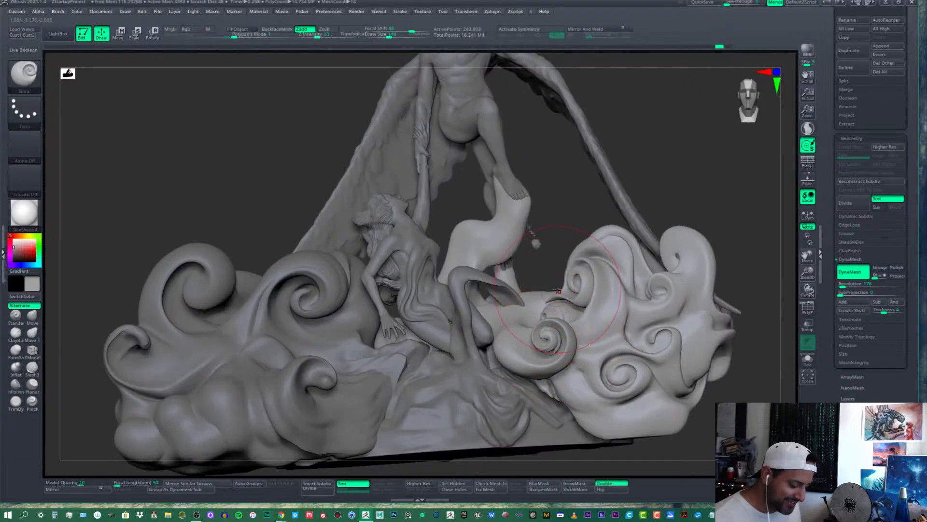
mouse_move(558, 346)
right_mouse_down()
mouse_move(588, 336)
mouse_move(587, 322)
mouse_move(566, 340)
right_mouse_up()
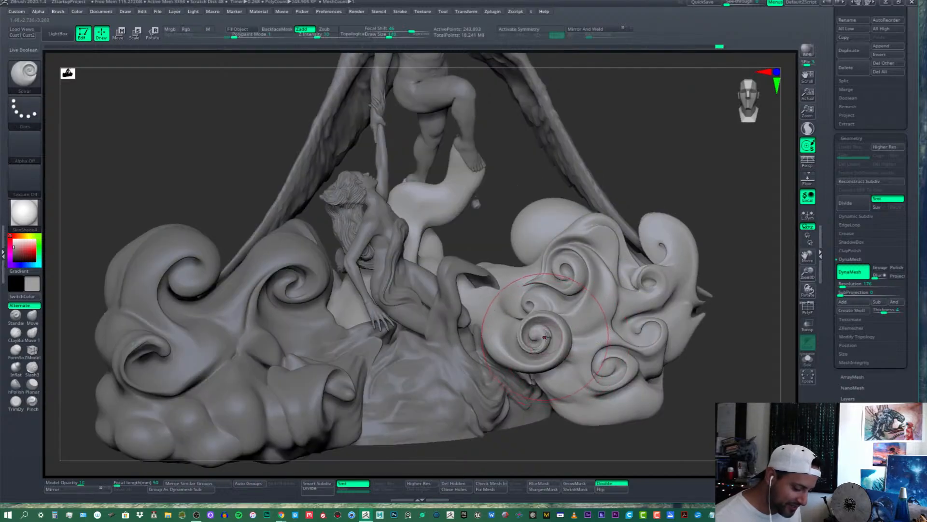
key("shift")
mouse_move(556, 345)
right_mouse_down()
mouse_move(574, 339)
mouse_move(553, 409)
right_mouse_up()
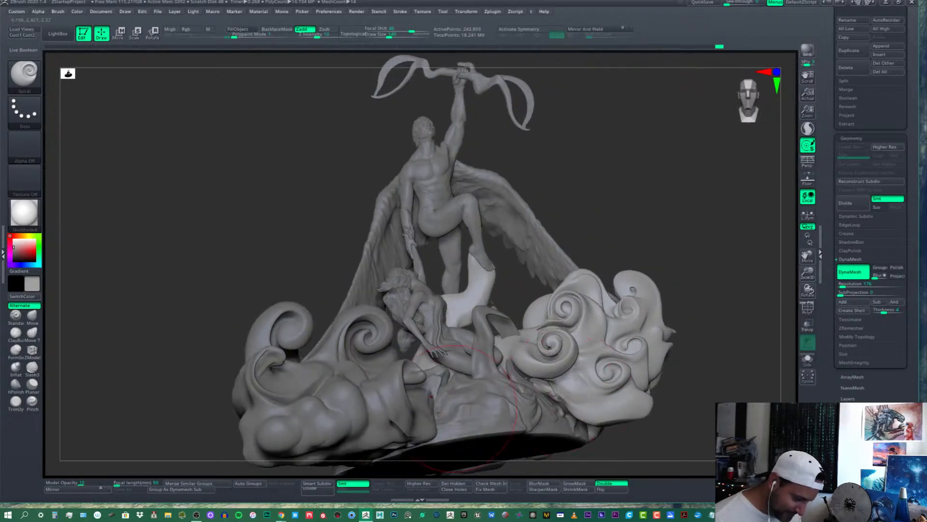
Adjust the shape of the cloud around the large front curl with the Move brush and smooth the area
left_click(31, 332)
left_click(32, 315)
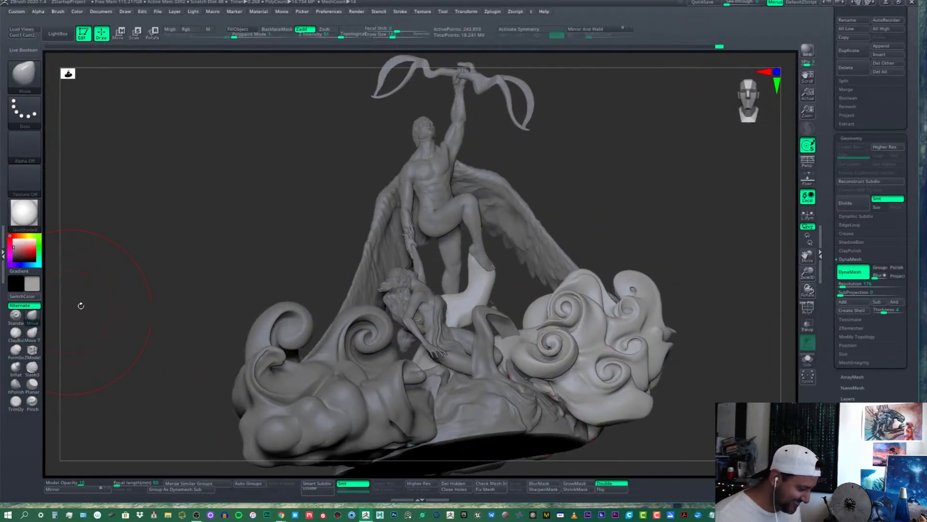
left_click(386, 36)
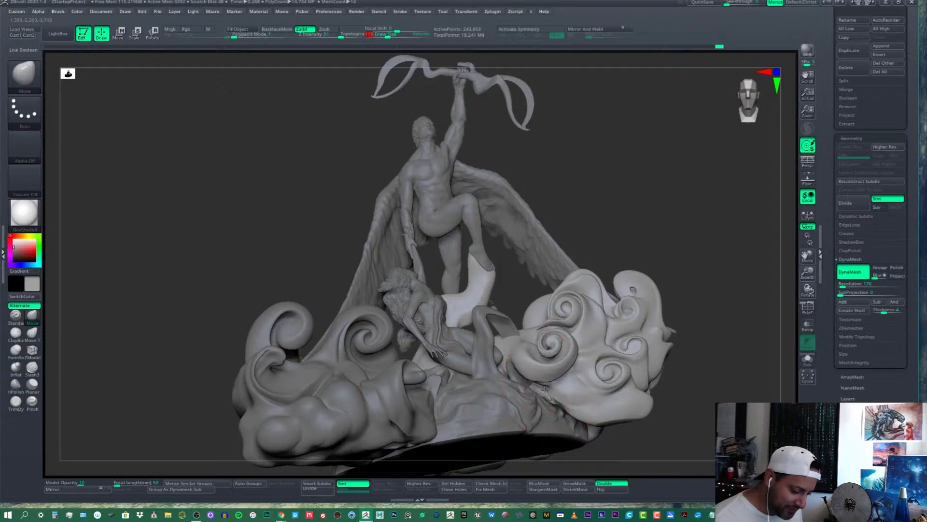
left_click_drag(545, 390, 546, 401)
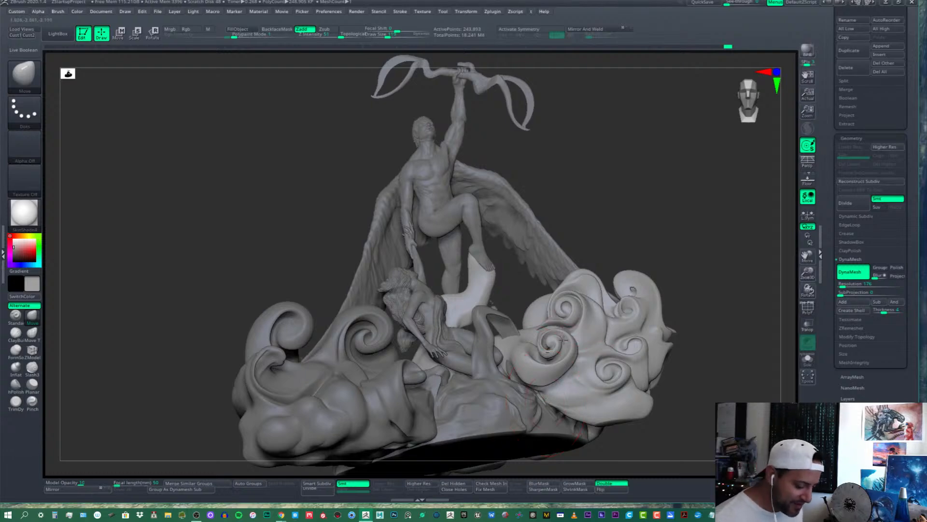
left_click_drag(624, 246, 595, 299, "shift")
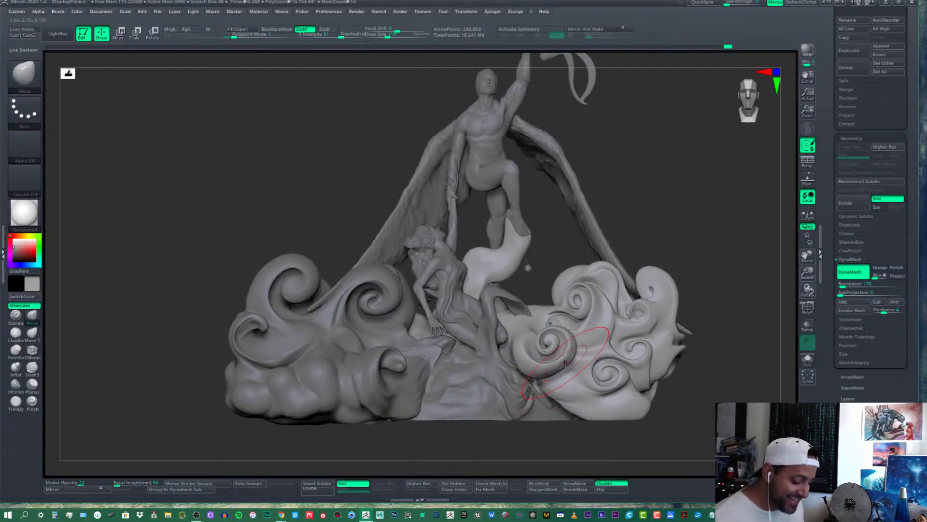
mouse_move(546, 251)
left_mouse_down()
mouse_move(572, 292)
mouse_move(568, 304)
mouse_move(625, 209)
mouse_move(660, 218)
mouse_move(511, 334)
mouse_move(561, 299)
left_mouse_up()
mouse_move(562, 298)
right_mouse_down()
mouse_move(524, 338)
mouse_move(534, 348)
mouse_move(405, 340)
right_mouse_up()
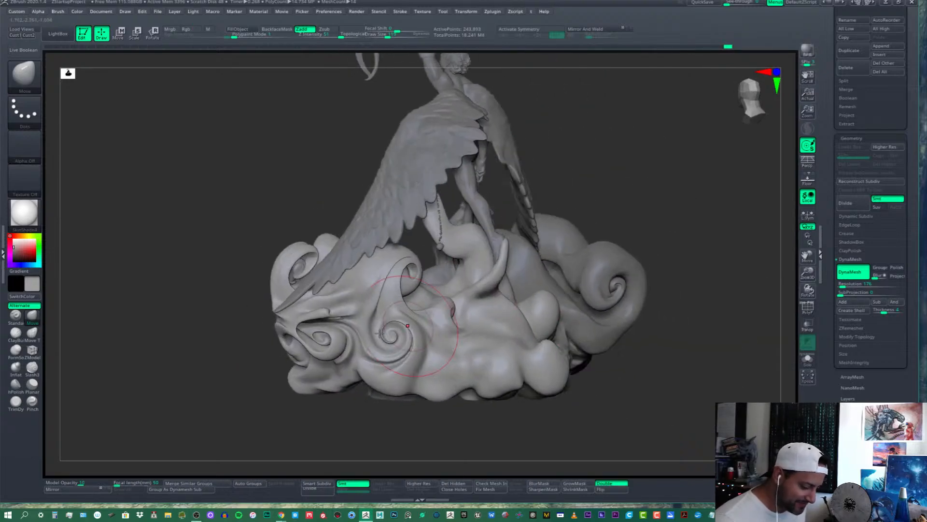
Swell the lower back side of the cloud into rounded puffs with the Inflat brush
left_click(16, 367)
mouse_move(500, 341)
right_mouse_down()
mouse_move(585, 296)
mouse_move(515, 324)
mouse_move(542, 327)
right_mouse_up()
mouse_move(418, 341)
right_mouse_down("ctrl")
mouse_move(445, 394)
mouse_move(450, 346)
mouse_move(452, 368)
right_mouse_up("ctrl")
mouse_move(452, 369)
left_mouse_down()
mouse_move(425, 363)
mouse_move(442, 373)
left_mouse_up()
mouse_move(435, 370)
right_mouse_down()
mouse_move(454, 368)
mouse_move(456, 345)
mouse_move(489, 347)
right_mouse_up()
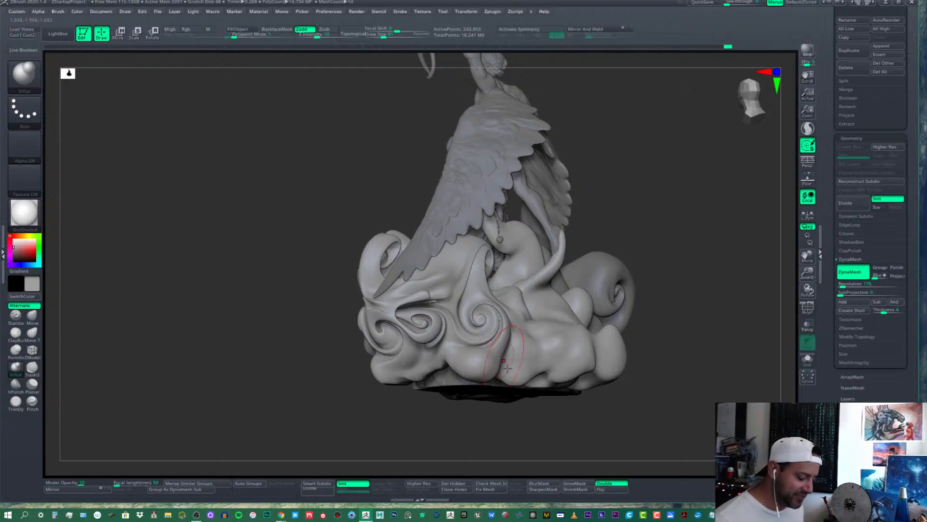
Inflate rounded puffs along the cloud's lower edge, beneath the small front curl and around its outer end
mouse_move(481, 360)
right_mouse_down("alt")
mouse_move(505, 373)
mouse_move(516, 356)
mouse_move(494, 375)
mouse_move(517, 370)
mouse_move(404, 391)
mouse_move(481, 364)
mouse_move(551, 367)
right_mouse_up("alt")
right_click_drag(402, 366, 406, 381, "ctrl")
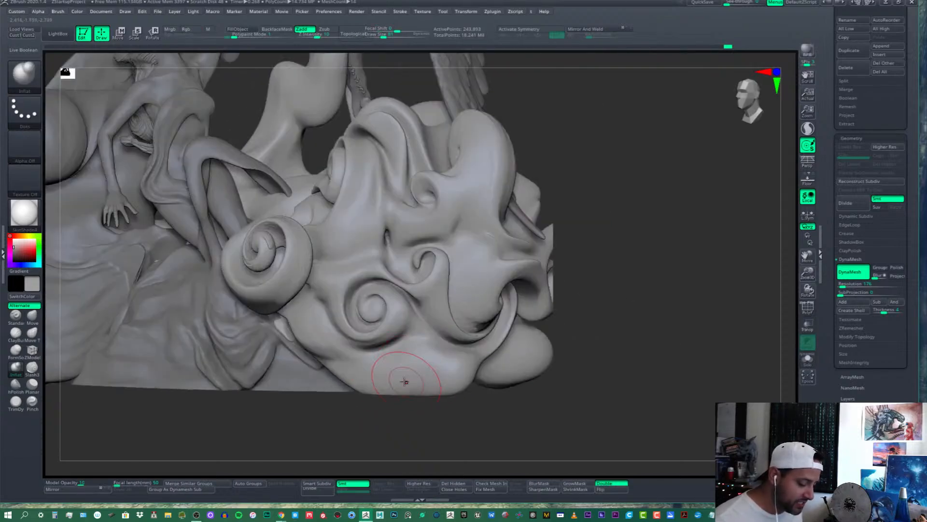
mouse_move(406, 380)
left_mouse_down()
mouse_move(412, 352)
mouse_move(419, 361)
mouse_move(395, 342)
mouse_move(434, 331)
left_mouse_up()
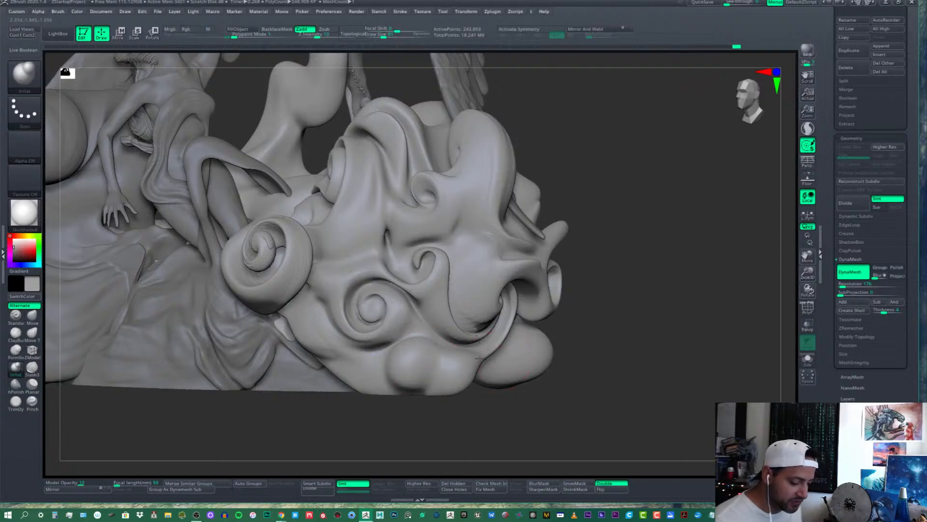
right_click_drag(488, 345, 498, 333, "ctrl")
right_click_drag(570, 358, 496, 359)
mouse_move(474, 359)
left_mouse_down()
mouse_move(479, 367)
mouse_move(473, 346)
left_mouse_up()
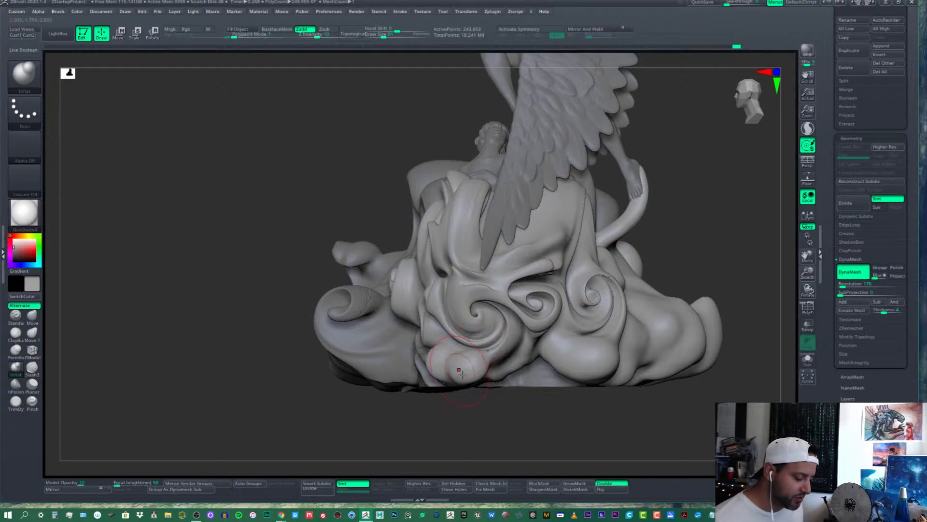
Inflate more puffs between the large and small front curls and along the base, and smooth the surface between them
mouse_move(454, 359)
right_mouse_down()
mouse_move(502, 367)
mouse_move(460, 346)
mouse_move(428, 367)
right_mouse_up()
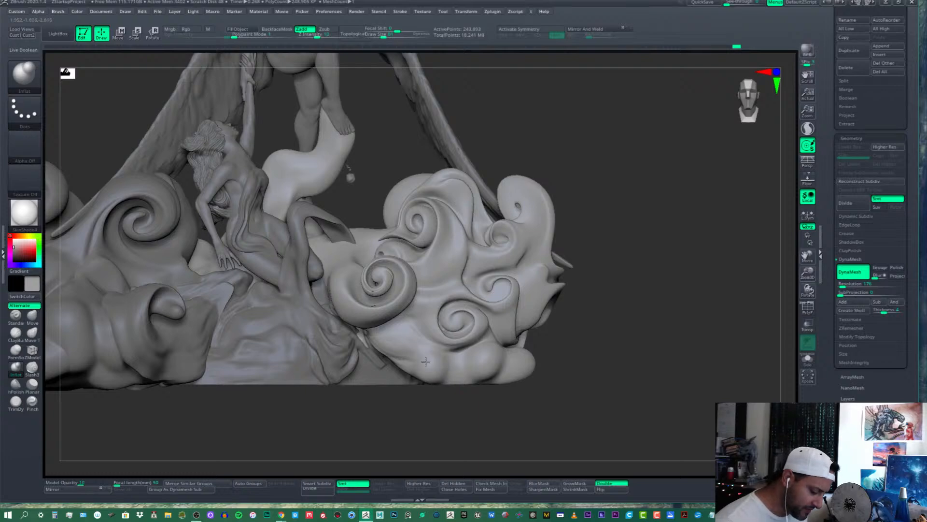
mouse_move(413, 349)
left_mouse_down()
mouse_move(404, 358)
mouse_move(395, 343)
mouse_move(382, 357)
mouse_move(421, 368)
mouse_move(419, 342)
left_mouse_up()
right_click_drag(416, 340, 420, 315, "ctrl")
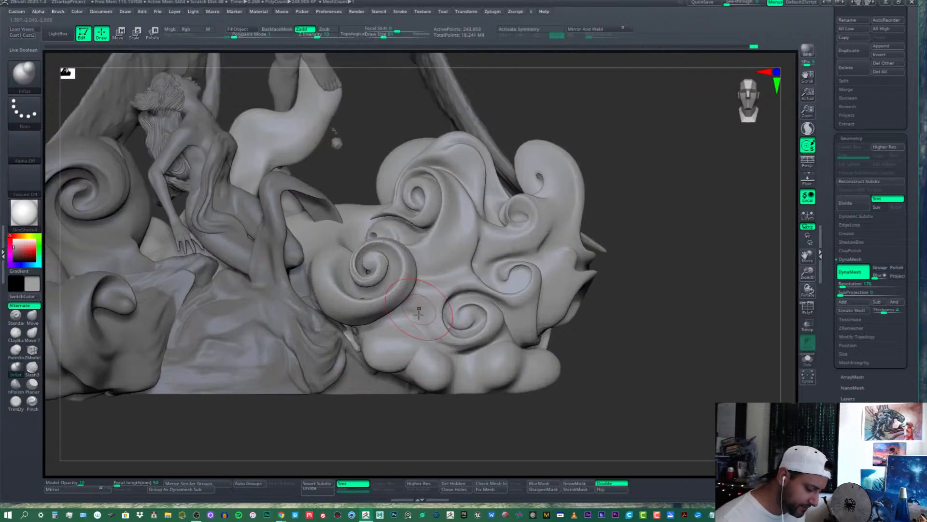
mouse_move(419, 318)
left_mouse_down()
mouse_move(412, 353)
mouse_move(429, 334)
mouse_move(417, 325)
left_mouse_up()
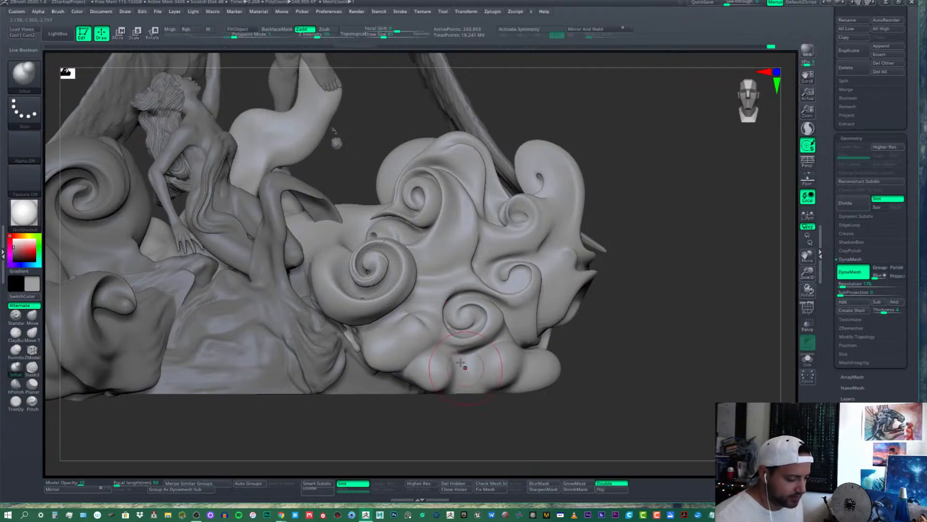
right_click_drag(461, 363, 443, 379, "ctrl")
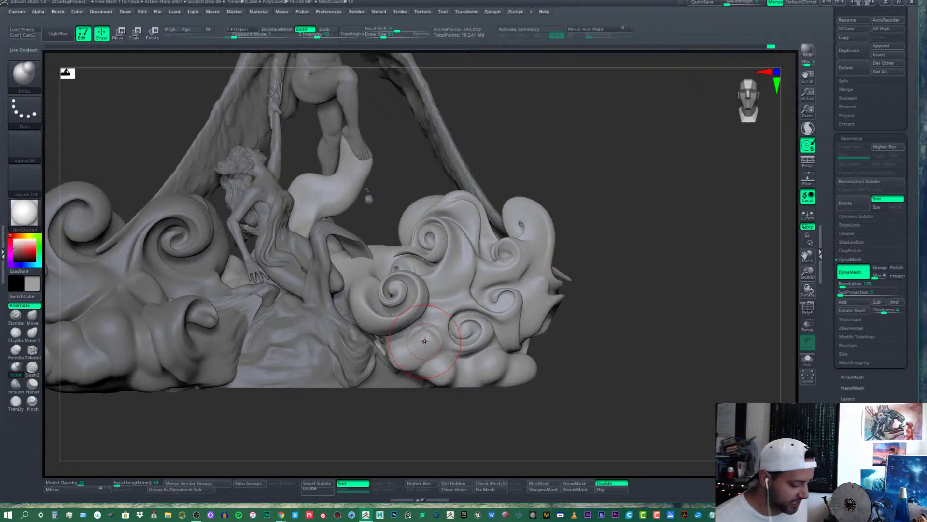
mouse_move(435, 341)
right_mouse_down()
mouse_move(461, 344)
mouse_move(429, 340)
right_mouse_up()
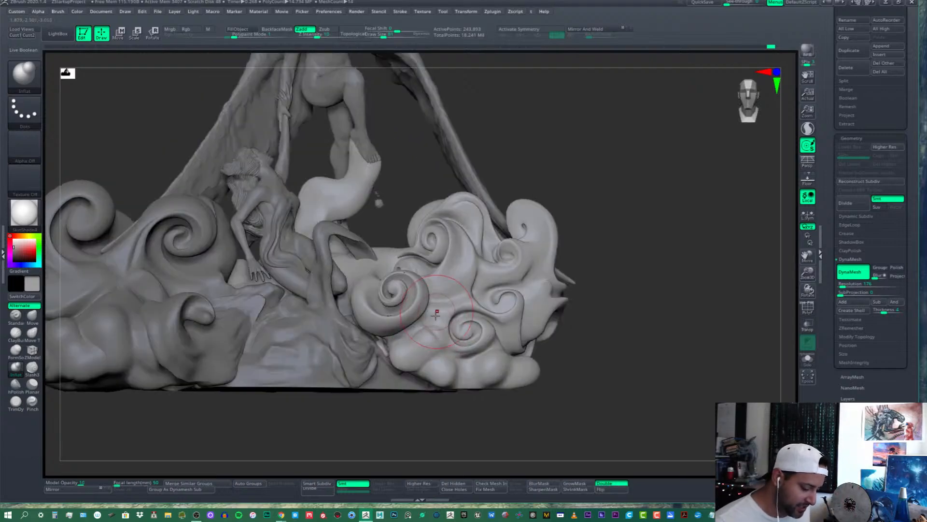
mouse_move(437, 340)
left_mouse_down("shift")
mouse_move(421, 328)
mouse_move(437, 331)
left_mouse_up("shift")
right_click_drag(443, 335, 435, 429, "ctrl")
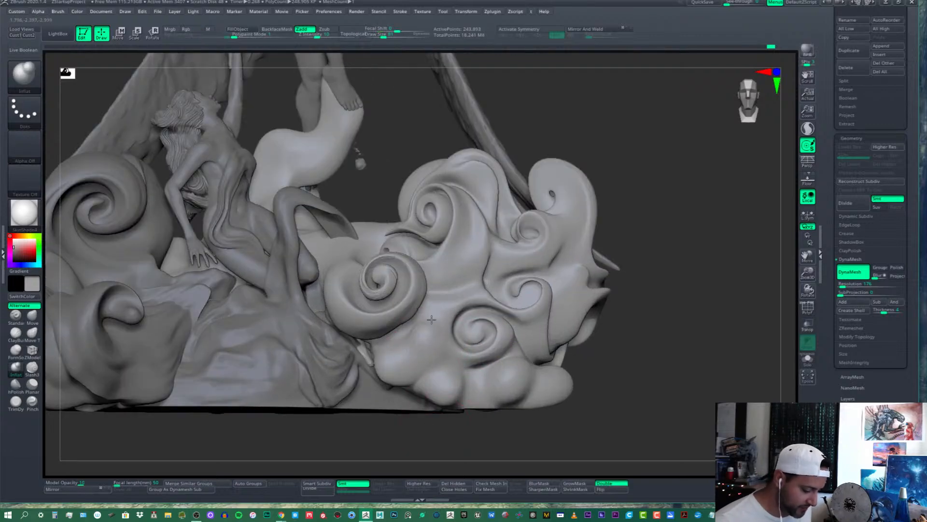
Change the brush size, undo an unwanted inflate stroke and build a small puff directly beneath the large front curl
mouse_move(431, 319)
left_mouse_down()
mouse_move(433, 338)
mouse_move(409, 332)
left_mouse_up()
left_click(381, 35)
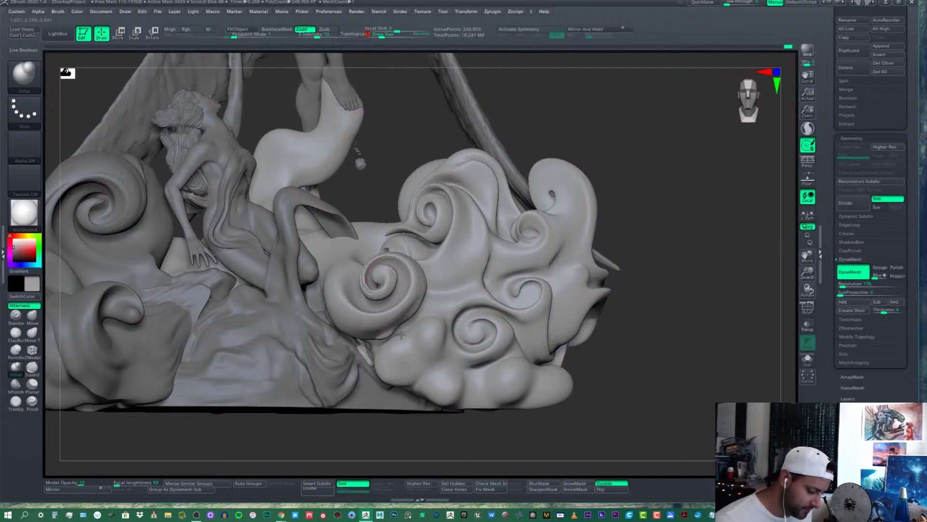
key("ctrl+z")
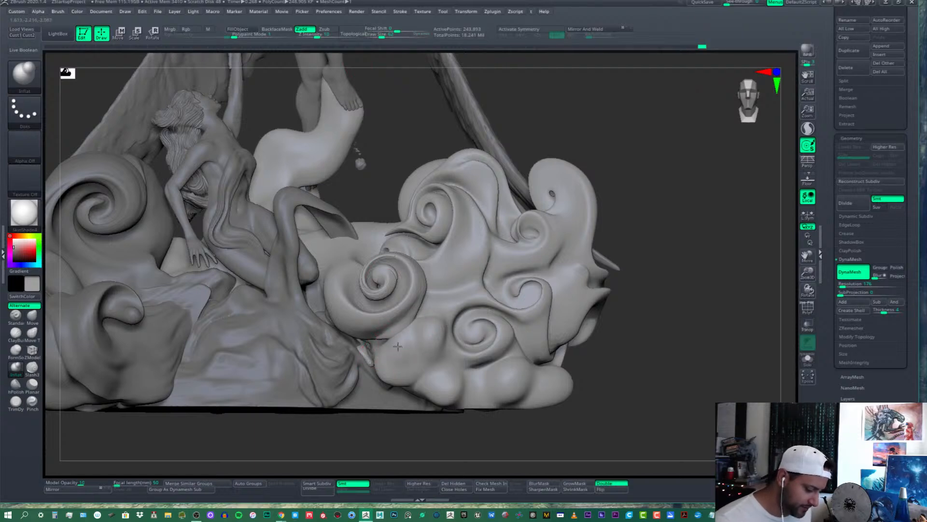
left_click_drag(397, 345, 410, 335)
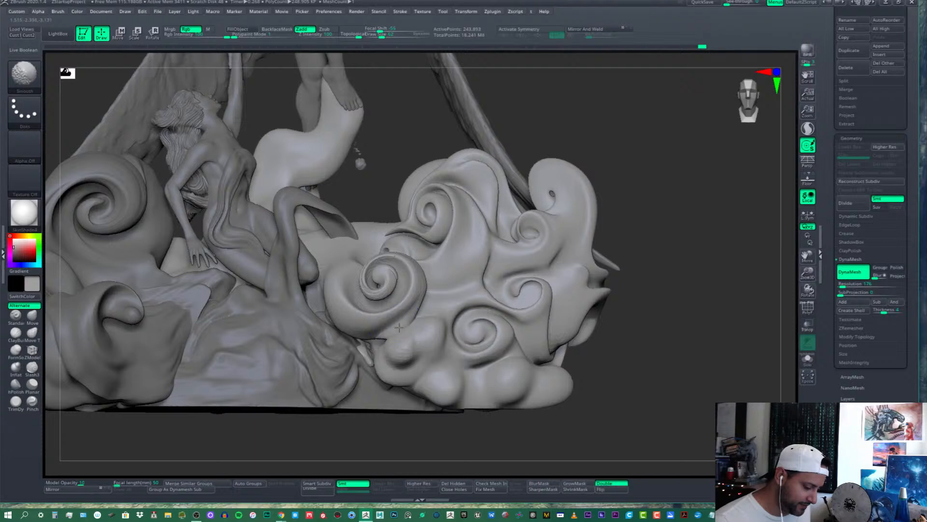
Reshape the puffs beneath the large front curl and pull their edge toward the rock using a smaller Move brush
left_click(32, 315)
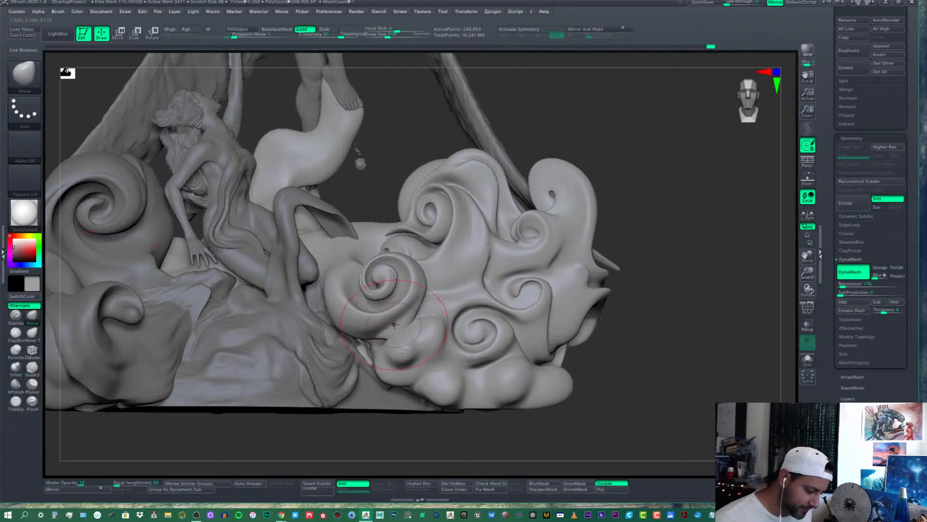
left_click_drag(384, 32, 378, 33)
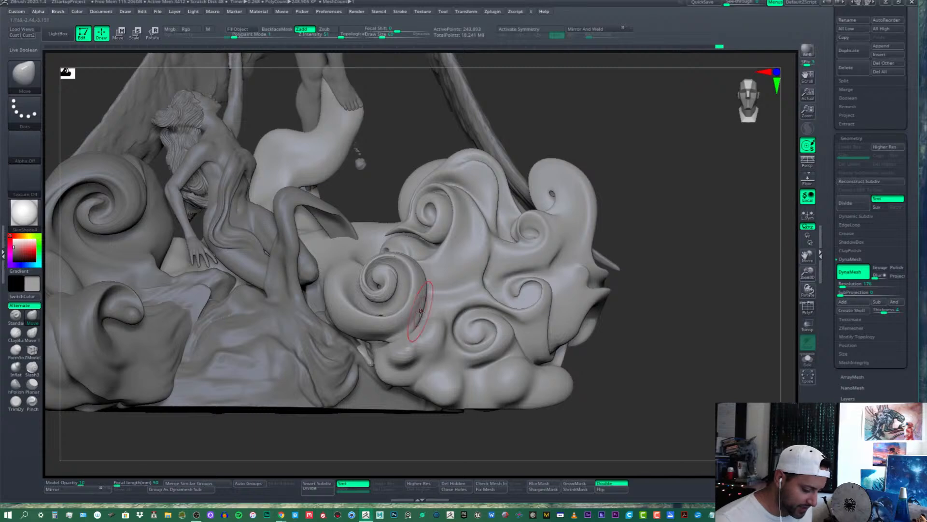
right_click_drag(450, 339, 482, 302, "alt")
left_click_drag(442, 325, 437, 283, "shift")
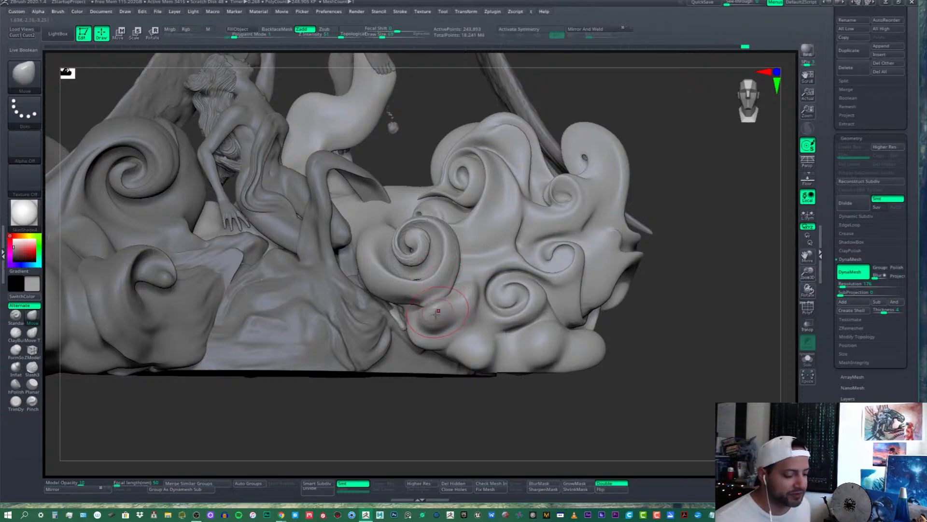
left_click_drag(443, 321, 449, 323)
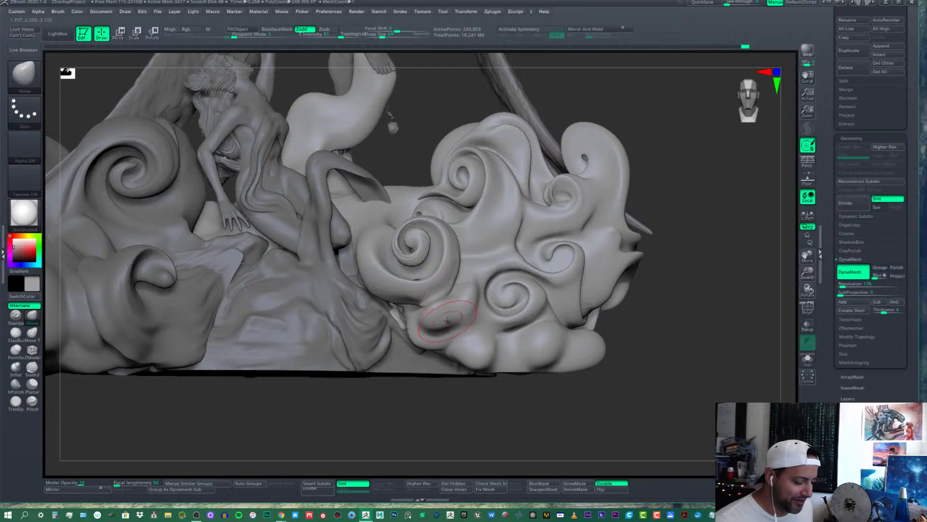
left_click_drag(419, 334, 408, 323)
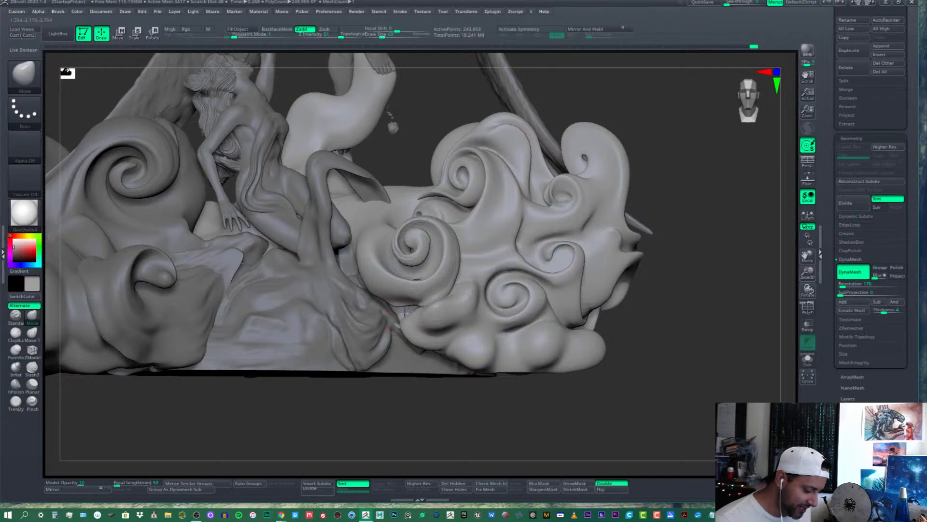
Smooth the crease between the underside of the large front curl and the puff next to the rock
key("shift")
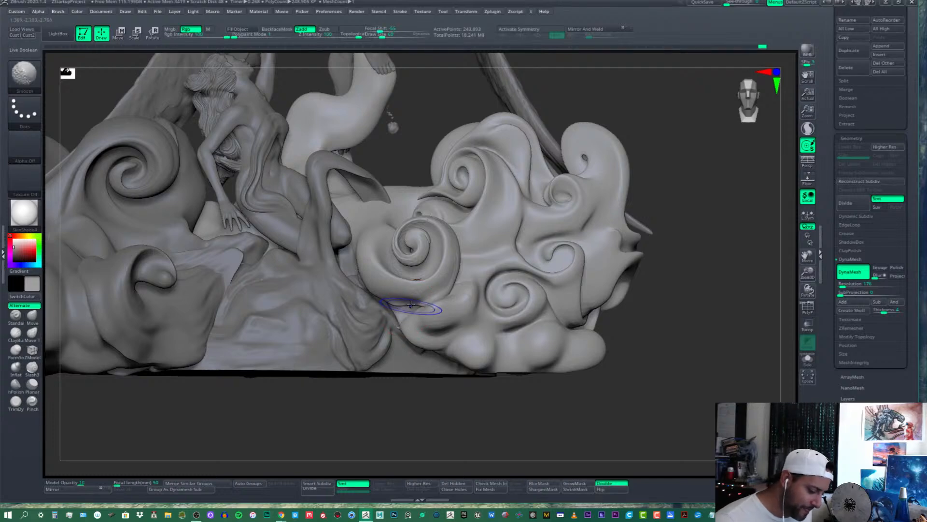
left_click_drag(405, 303, 405, 307)
key("shift")
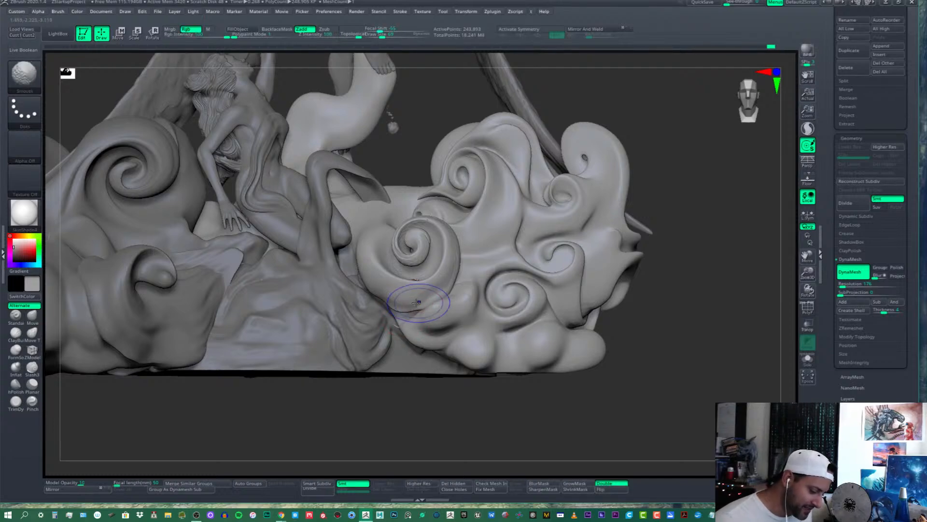
right_click_drag(415, 304, 389, 309)
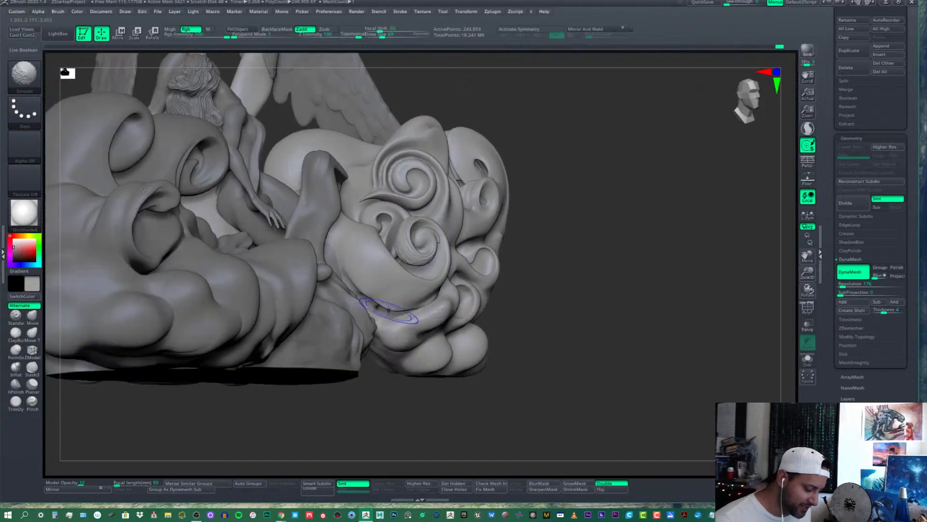
left_click_drag(389, 310, 391, 306, "shift")
right_click_drag(430, 309, 404, 315)
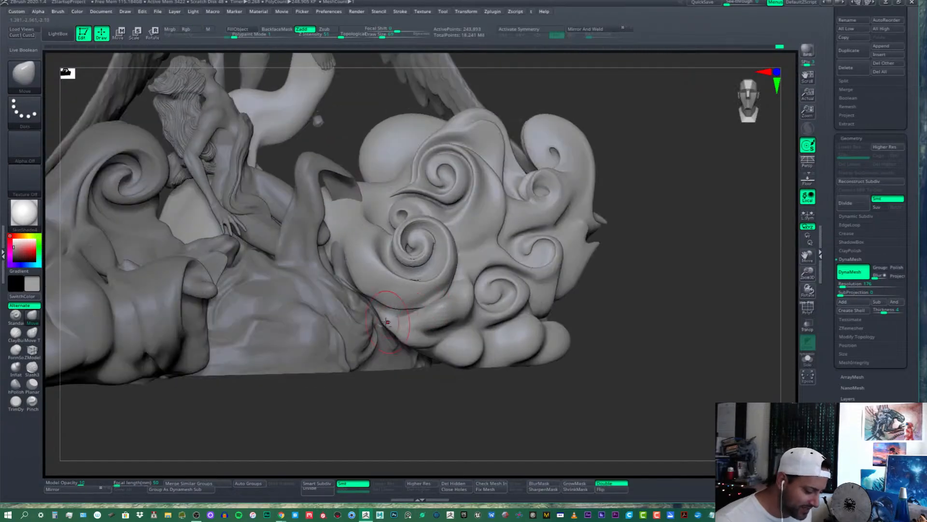
mouse_move(390, 311)
left_mouse_down("shift")
mouse_move(385, 303)
mouse_move(390, 316)
left_mouse_up("shift")
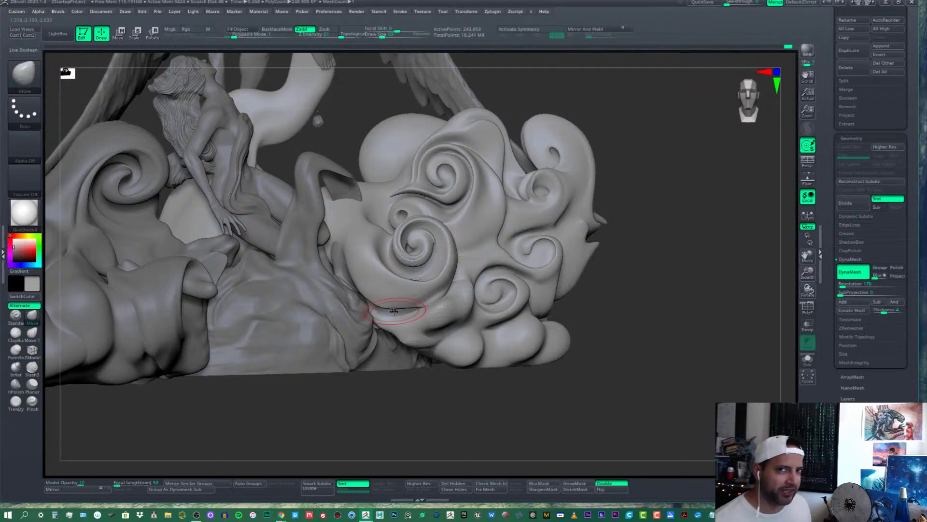
Pull the cloud's lower front edge out to fill the area beside the rock, and remesh the cloud with DynaMesh
mouse_move(433, 353)
right_mouse_down()
mouse_move(430, 372)
mouse_move(423, 347)
right_mouse_up()
left_click_drag(412, 348, 415, 350)
right_click_drag(415, 350, 436, 358)
mouse_move(436, 349)
left_mouse_down()
mouse_move(471, 342)
mouse_move(435, 352)
mouse_move(454, 344)
mouse_move(445, 338)
left_mouse_up()
key("ctrl+z")
left_click_drag(691, 327, 673, 364, "ctrl")
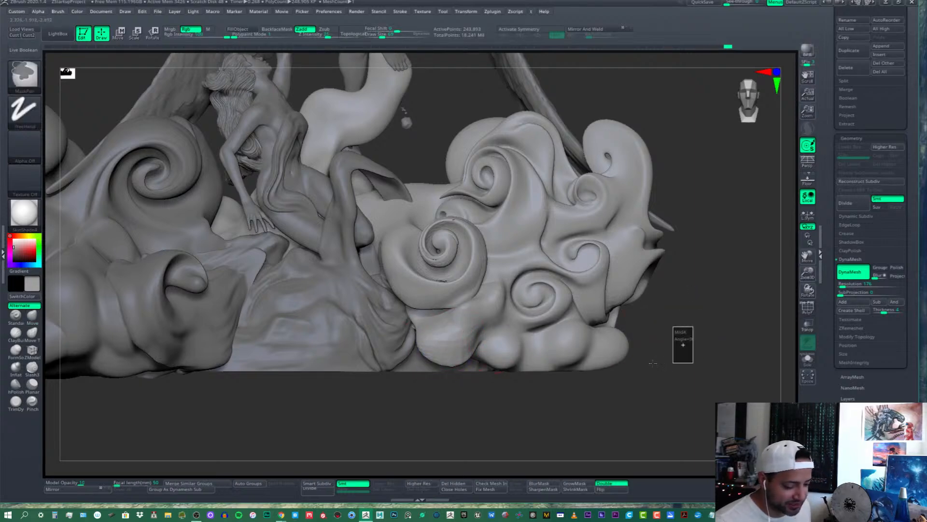
Smooth the lowest puff beside the rock and pull its edge in toward the rock with a resized Move brush
mouse_move(472, 333)
left_mouse_down("shift")
mouse_move(472, 323)
mouse_move(435, 356)
left_mouse_up("shift")
mouse_move(435, 357)
right_mouse_down()
mouse_move(464, 322)
mouse_move(440, 351)
right_mouse_up()
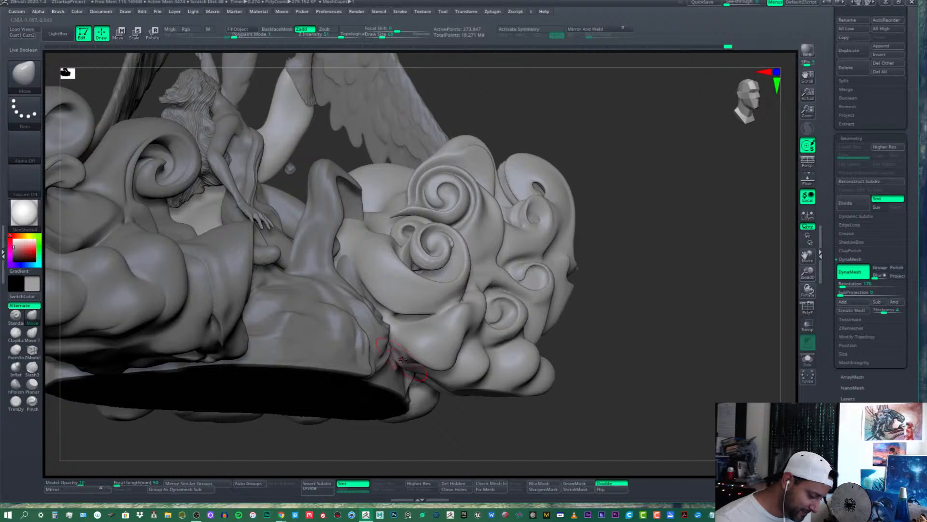
left_click_drag(418, 360, 429, 374)
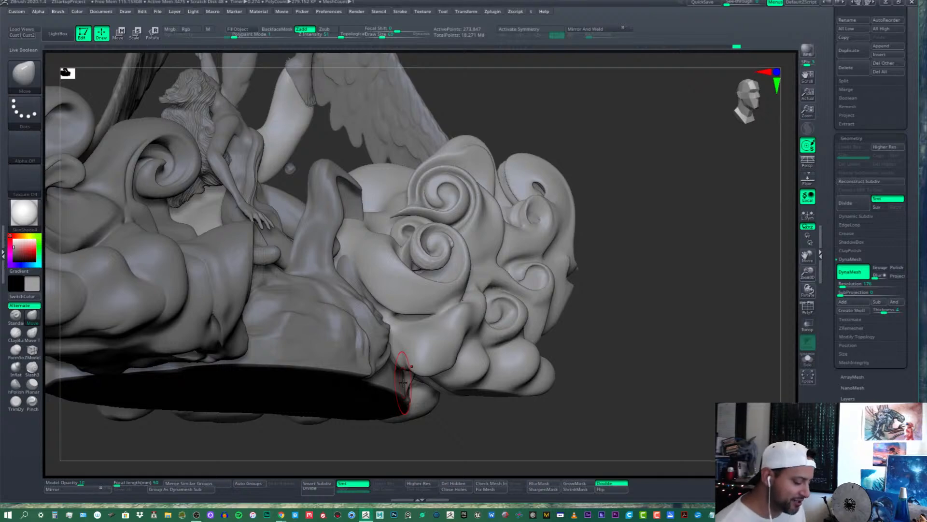
mouse_move(435, 328)
right_mouse_down()
mouse_move(428, 345)
mouse_move(482, 322)
right_mouse_up()
left_click_drag(385, 39, 387, 39)
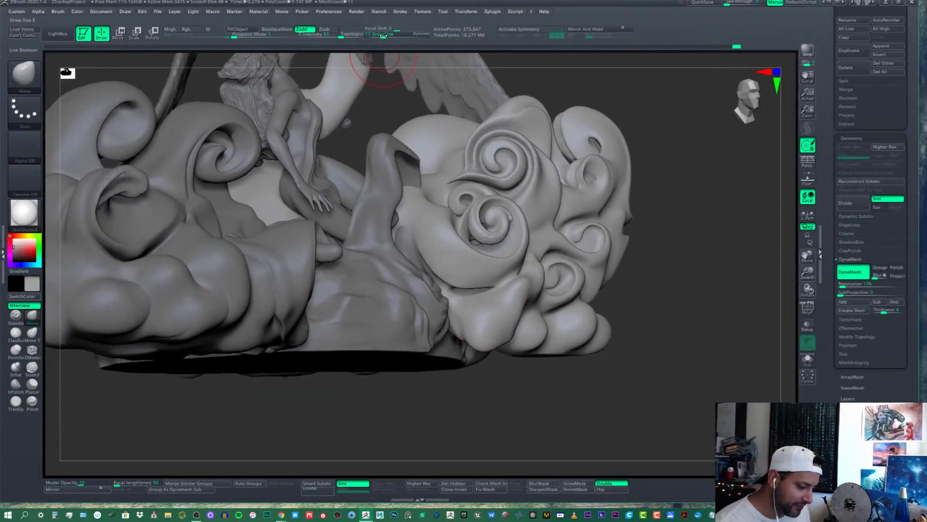
right_click_drag(449, 341, 473, 327)
left_click_drag(455, 331, 465, 329)
right_click_drag(465, 329, 434, 317)
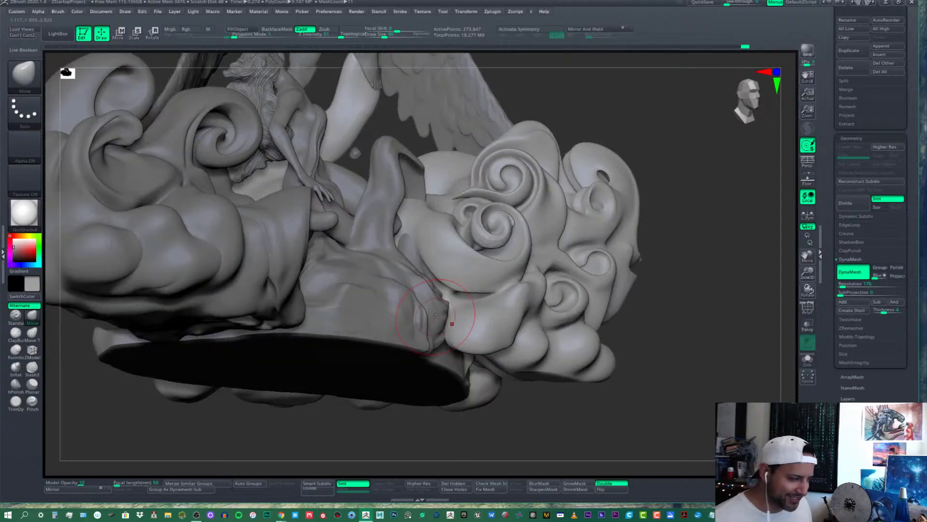
mouse_move(507, 319)
right_mouse_down()
mouse_move(488, 324)
mouse_move(500, 351)
mouse_move(512, 317)
mouse_move(540, 337)
mouse_move(507, 312)
right_mouse_up()
Inflate the area between the large front curl and the lowest puff, remesh with DynaMesh and smooth the result
left_click(15, 367)
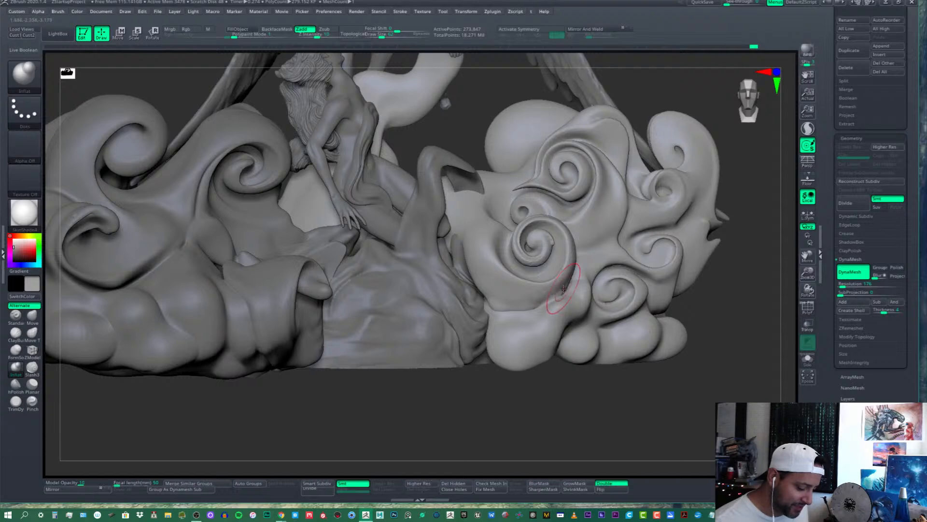
mouse_move(502, 294)
left_mouse_down()
mouse_move(515, 306)
mouse_move(559, 297)
mouse_move(551, 296)
left_mouse_up()
mouse_move(548, 295)
left_mouse_down()
mouse_move(480, 303)
mouse_move(551, 309)
mouse_move(503, 312)
left_mouse_up()
left_click_drag(673, 375, 648, 396, "ctrl")
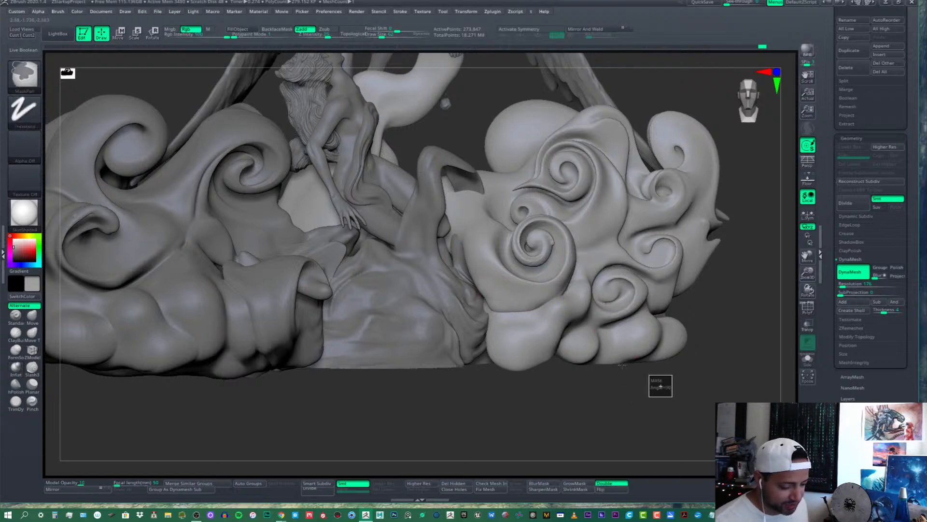
mouse_move(556, 292)
left_mouse_down("shift")
mouse_move(513, 312)
mouse_move(487, 305)
left_mouse_up("shift")
left_click_drag(596, 400, 555, 390)
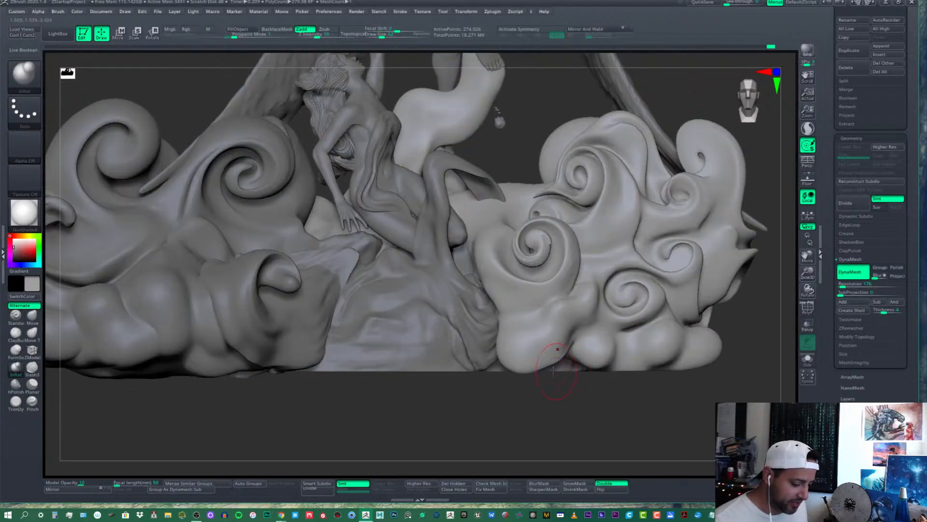
Resize the Move brush and adjust the underside of the lowest puff and the bulge beneath the large front curl
left_click(33, 315)
left_click_drag(385, 35, 383, 34)
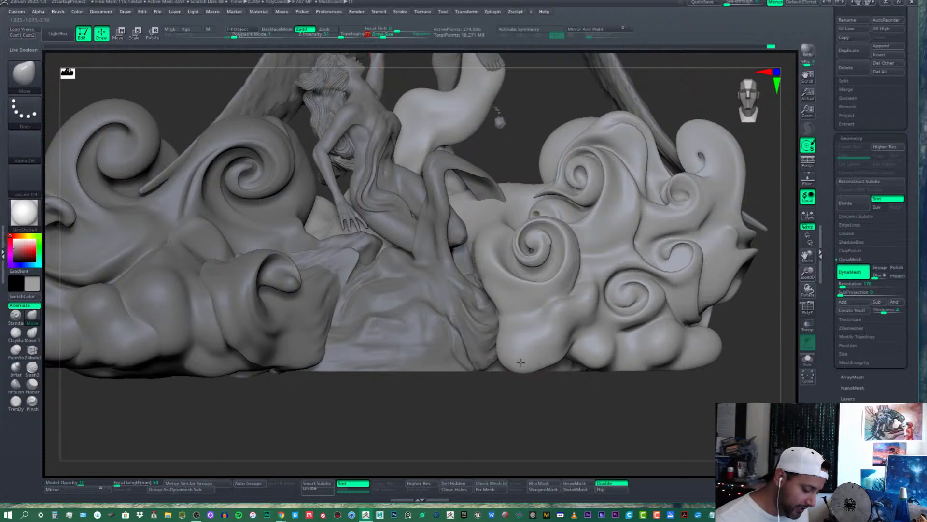
left_click_drag(524, 369, 523, 364)
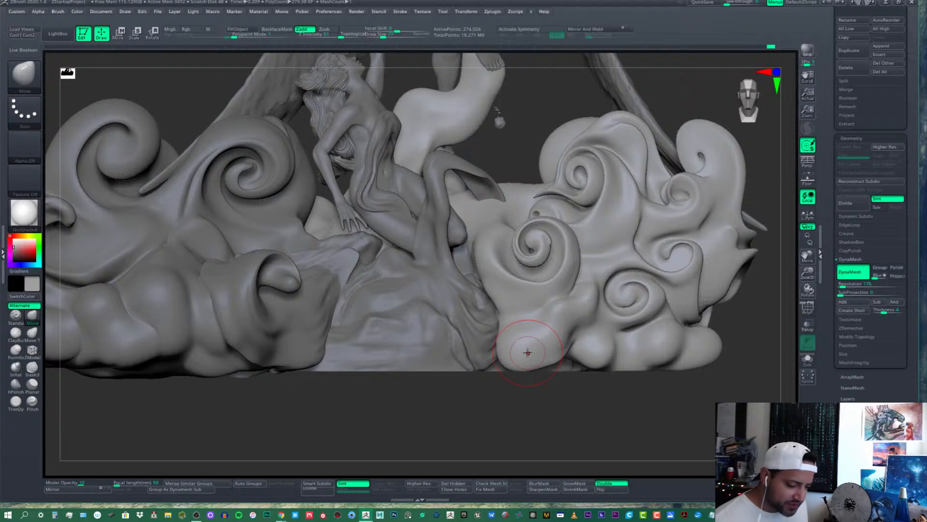
right_click_drag(582, 306, 564, 316, "alt")
left_click_drag(558, 320, 565, 330)
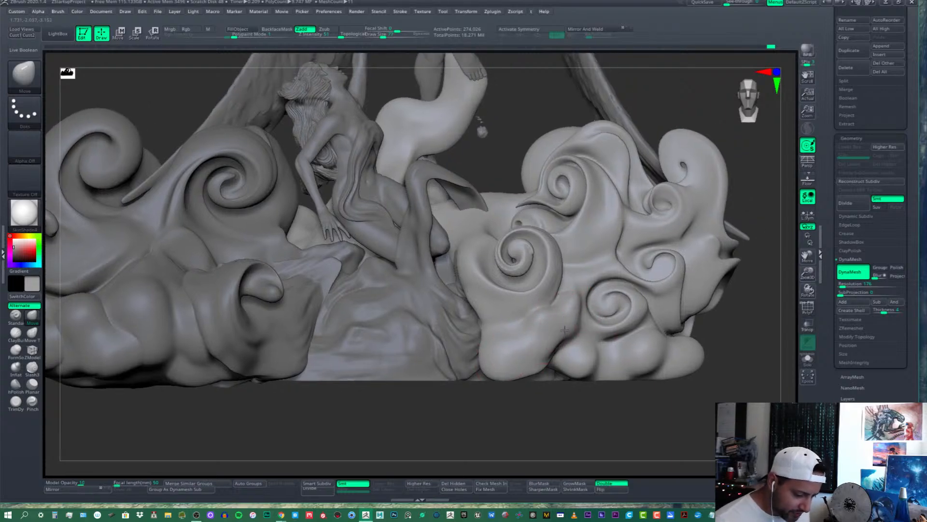
Carve a diagonal crease across the lowest puff with the Slash3 brush and soften it to separate two puffs
left_click(32, 368)
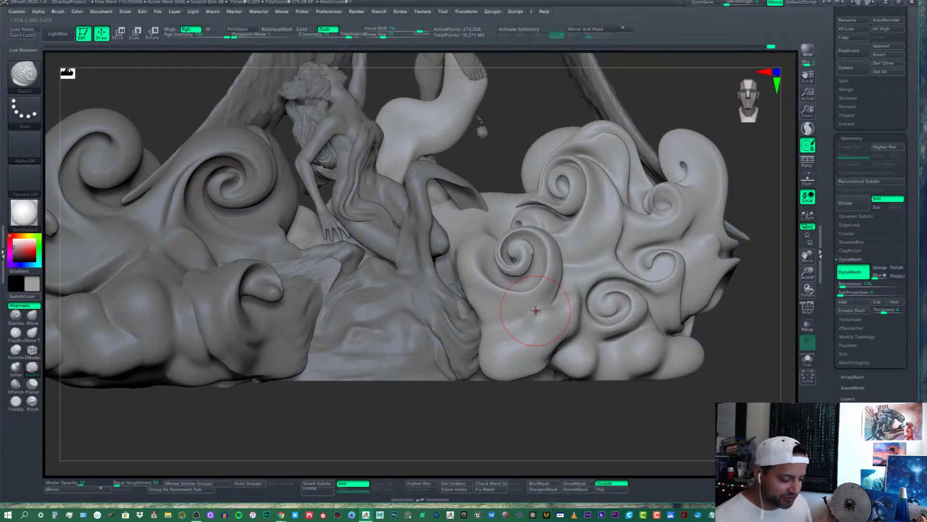
left_click_drag(525, 327, 535, 353)
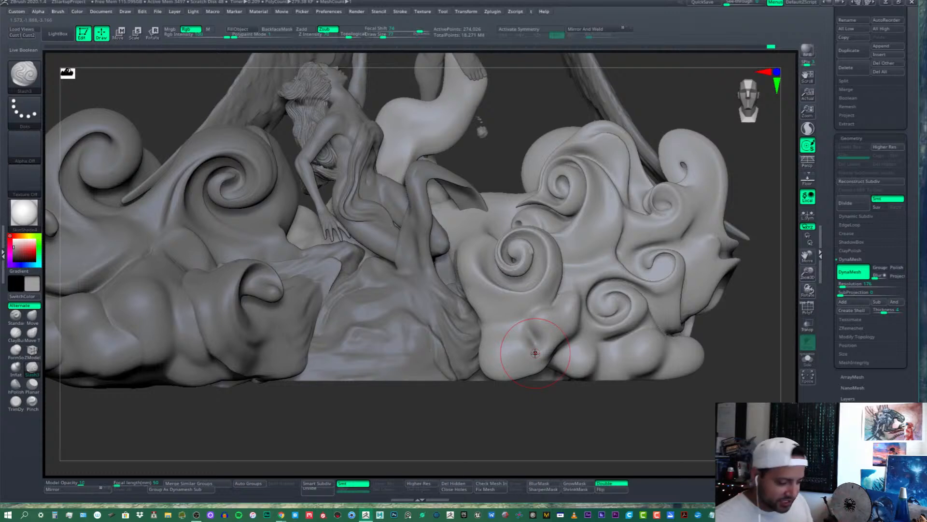
left_click_drag(519, 326, 537, 346)
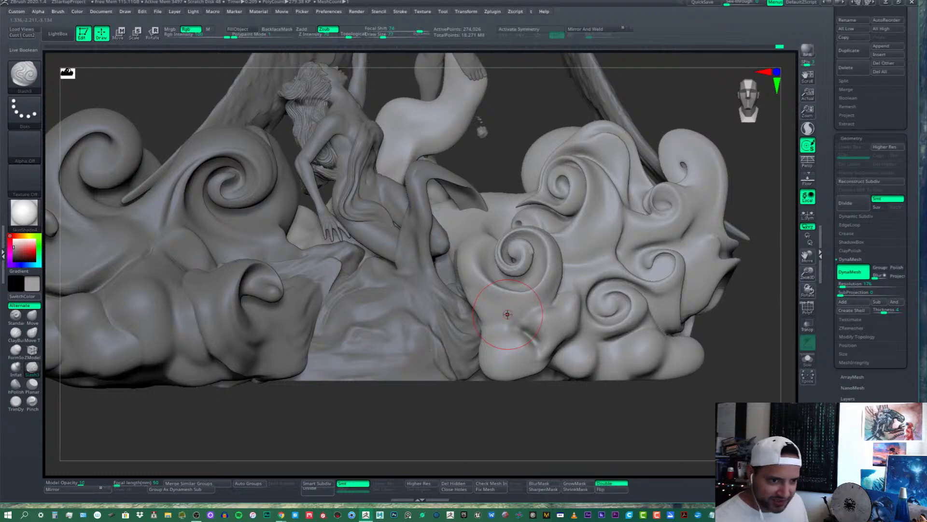
left_click_drag(529, 336, 548, 358, "shift")
right_click_drag(548, 358, 529, 339)
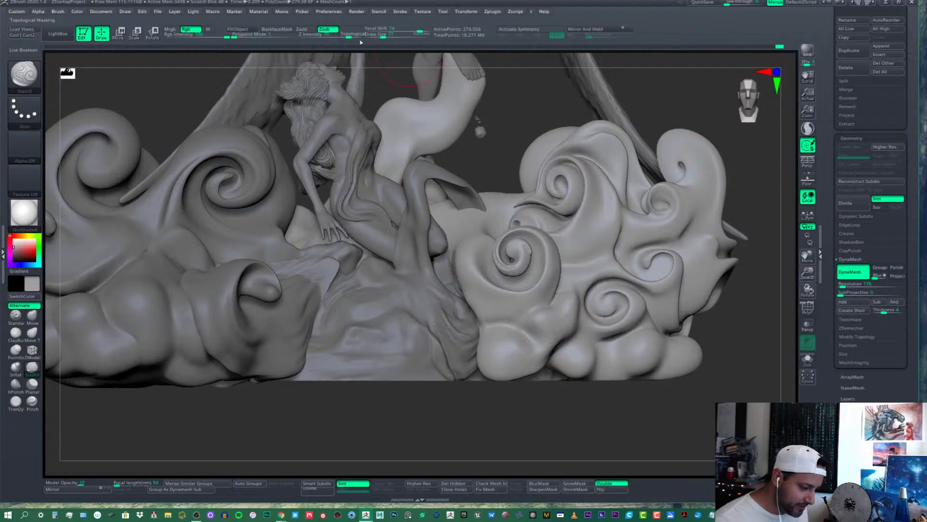
Lower the Slash3 brush's size and intensity, check the crease between the lower puffs and undo the last two changes
left_click_drag(383, 35, 340, 35)
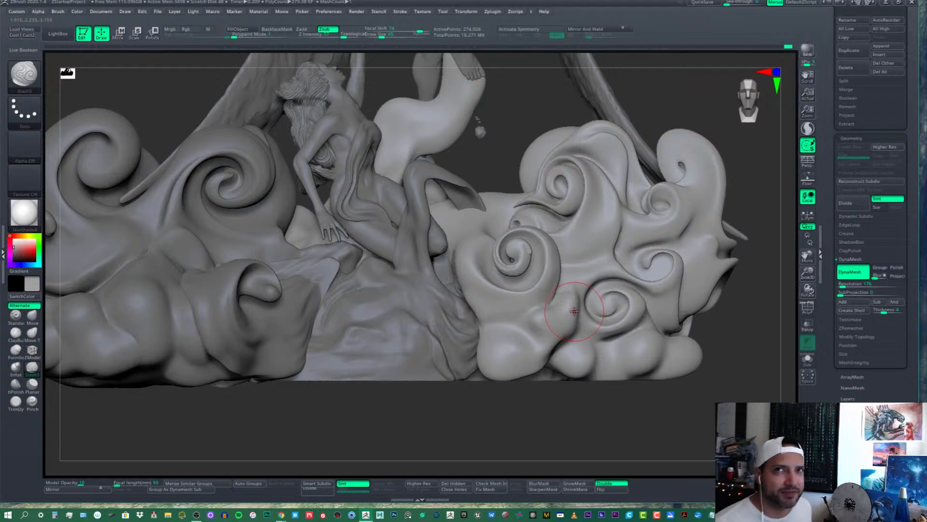
key("shift")
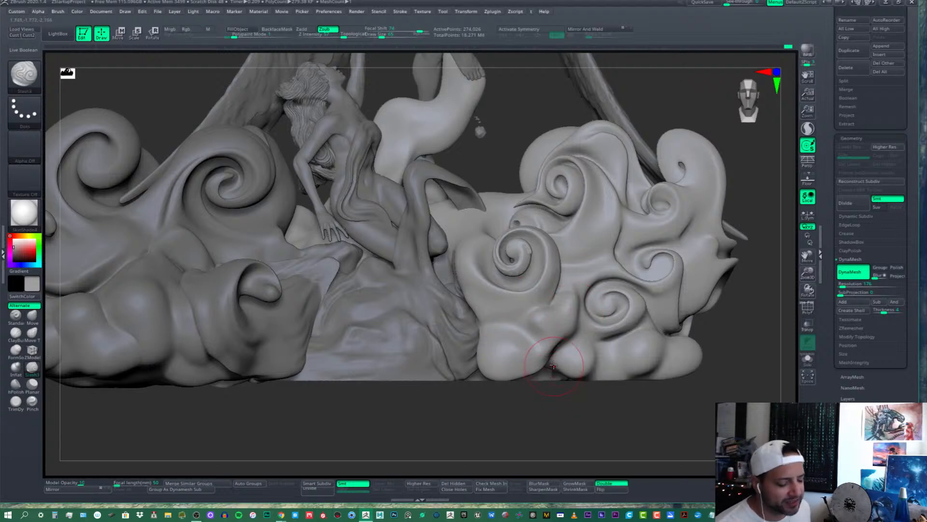
right_click_drag(558, 340, 506, 349, "alt")
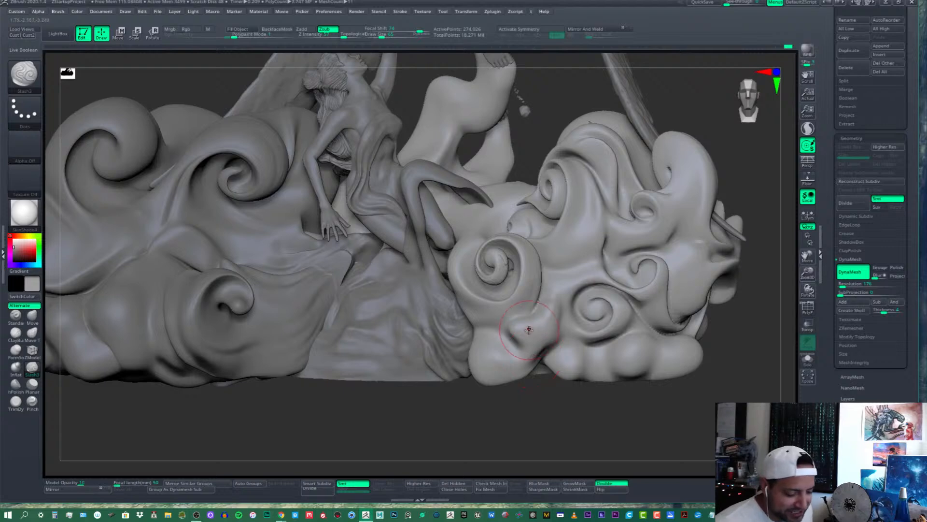
key("shift")
right_click_drag(508, 264, 511, 341)
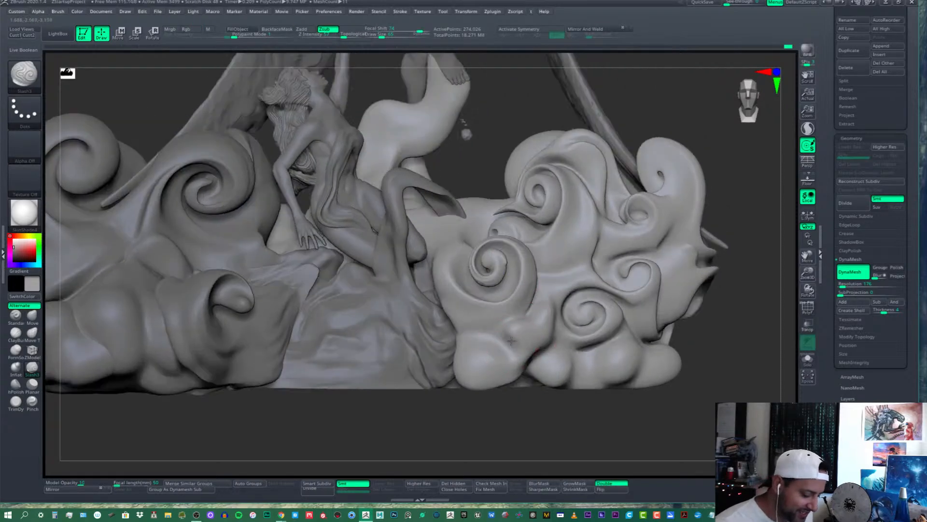
key("ctrl+z")
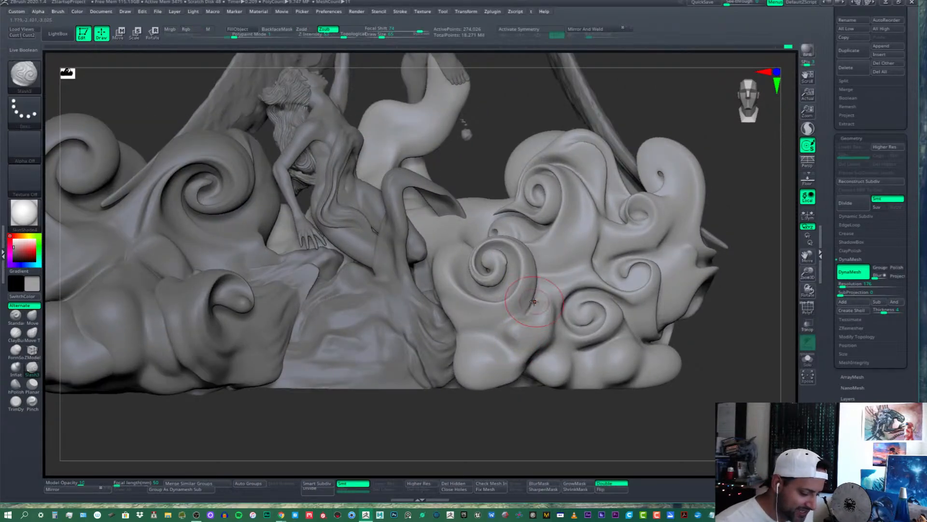
key("ctrl+z")
Push the small puff beneath the large front curl over its neighbours with the Move brush, undoing one stroke, and smooth the crease
left_click(32, 314)
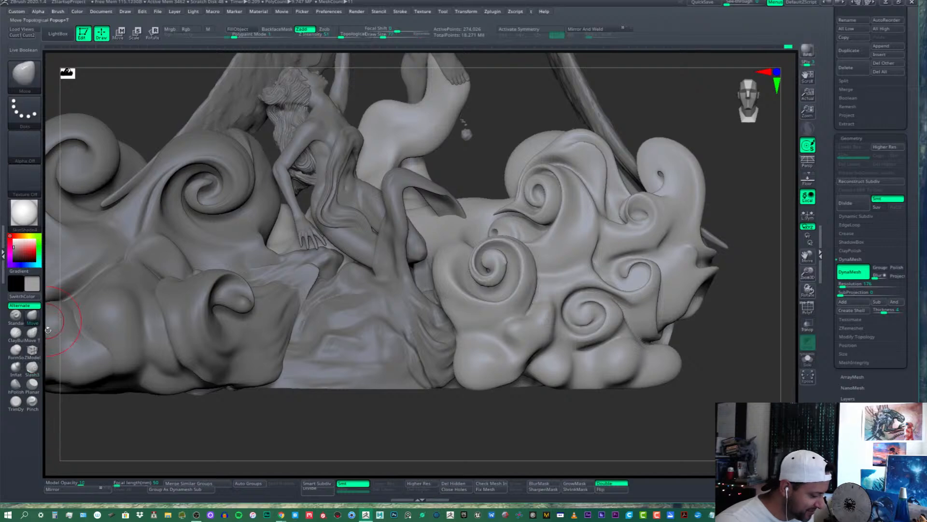
left_click_drag(390, 37, 384, 36)
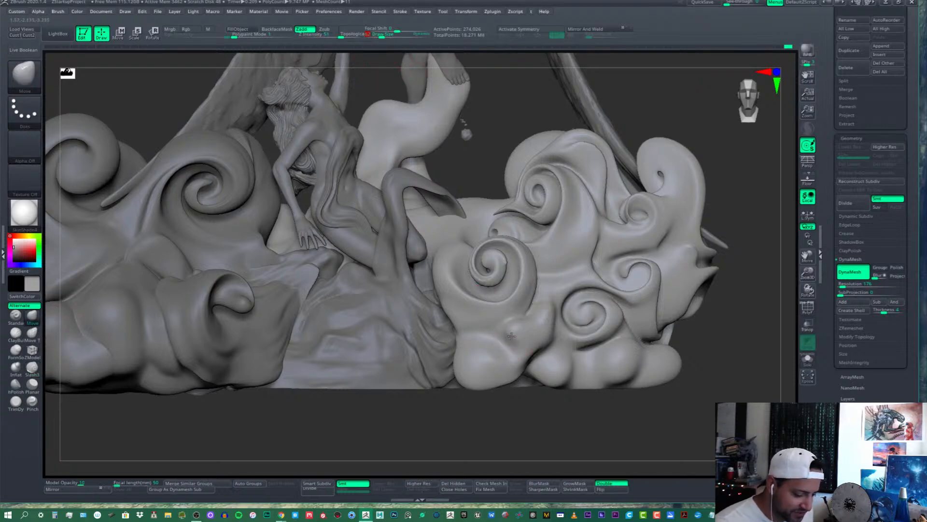
mouse_move(516, 337)
left_mouse_down()
mouse_move(524, 349)
mouse_move(530, 342)
left_mouse_up()
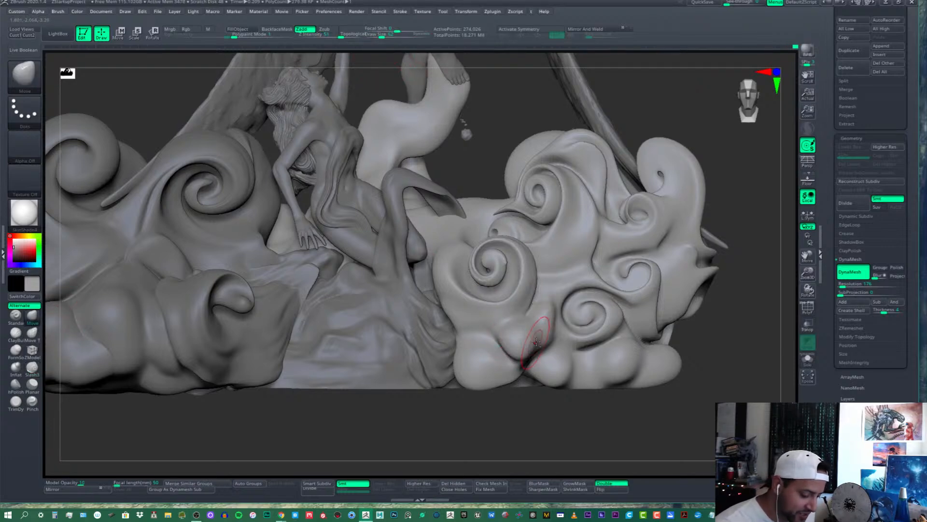
key("ctrl+z")
right_click_drag(541, 354, 543, 356)
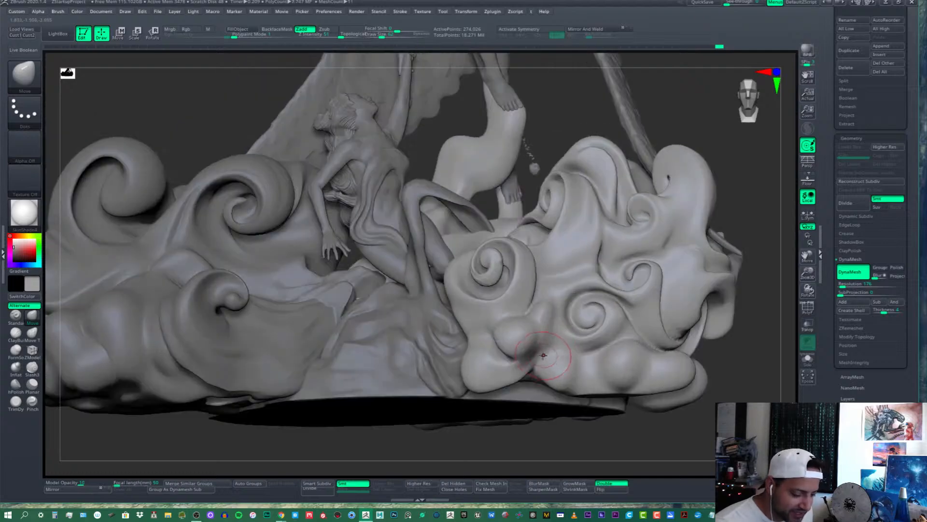
left_click_drag(540, 353, 535, 347)
right_click_drag(535, 346, 555, 360, "shift")
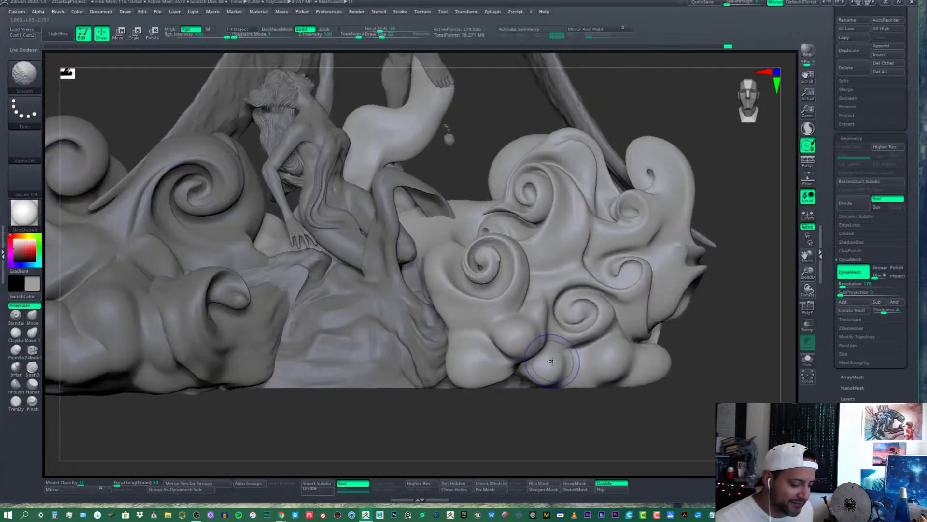
left_click_drag(522, 348, 487, 348, "shift")
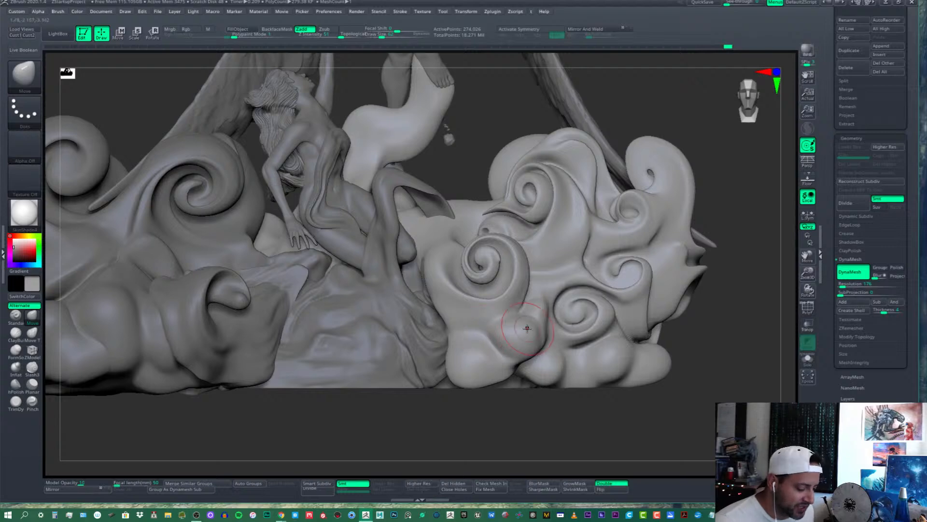
Smooth the inner spiral of the large front curl and check the cloud from several angles
mouse_move(507, 321)
right_mouse_down()
mouse_move(535, 327)
mouse_move(519, 362)
right_mouse_up()
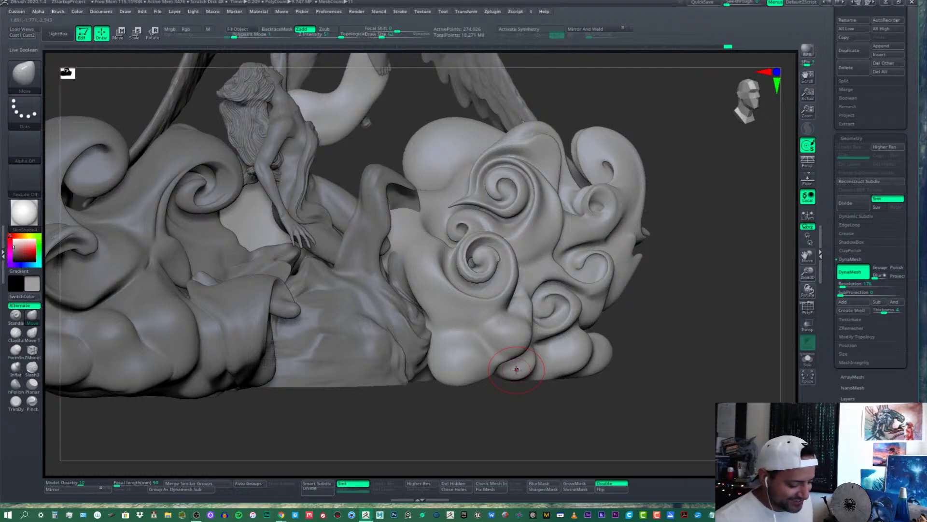
right_click_drag(505, 309, 471, 282)
left_click_drag(470, 277, 486, 265, "shift")
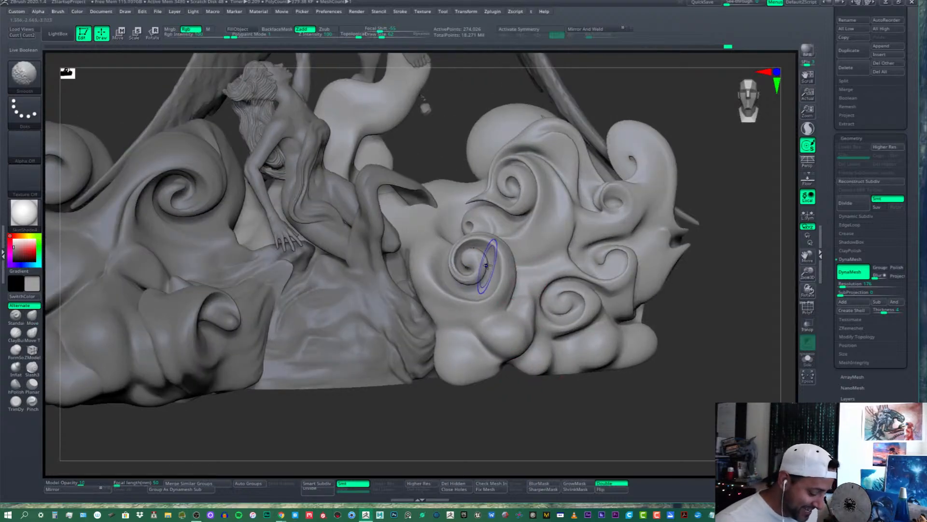
mouse_move(533, 352)
right_mouse_down()
mouse_move(516, 363)
mouse_move(482, 355)
right_mouse_up()
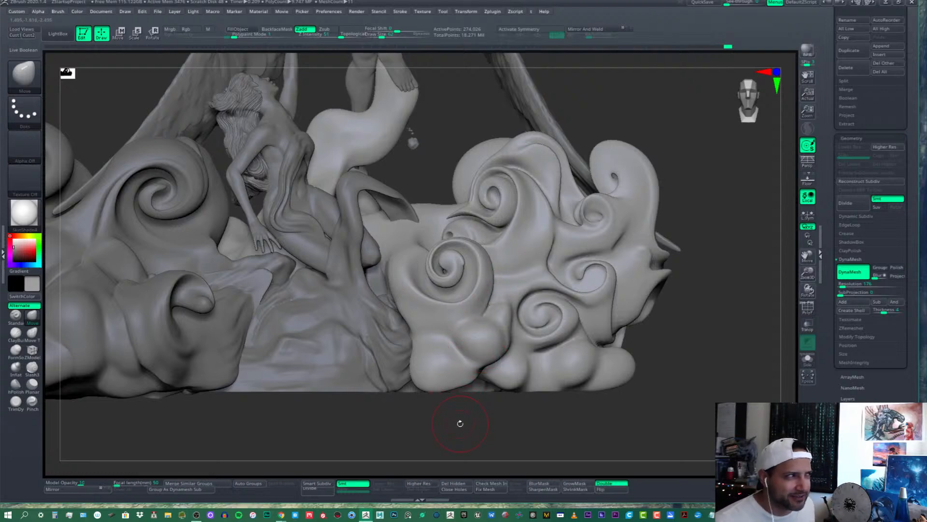
mouse_move(450, 364)
right_mouse_down()
mouse_move(471, 349)
mouse_move(554, 353)
right_mouse_up()
right_click_drag(475, 364, 467, 312, "shift")
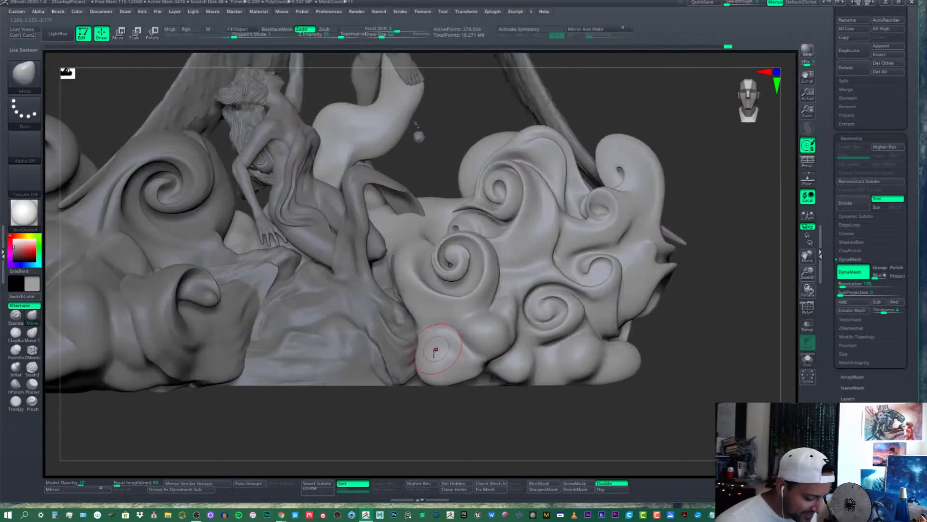
Round the puff beside the rock and pull the large front curl's outer edge against the rock with the Move brush
mouse_move(427, 351)
left_mouse_down()
mouse_move(423, 360)
mouse_move(430, 352)
left_mouse_up()
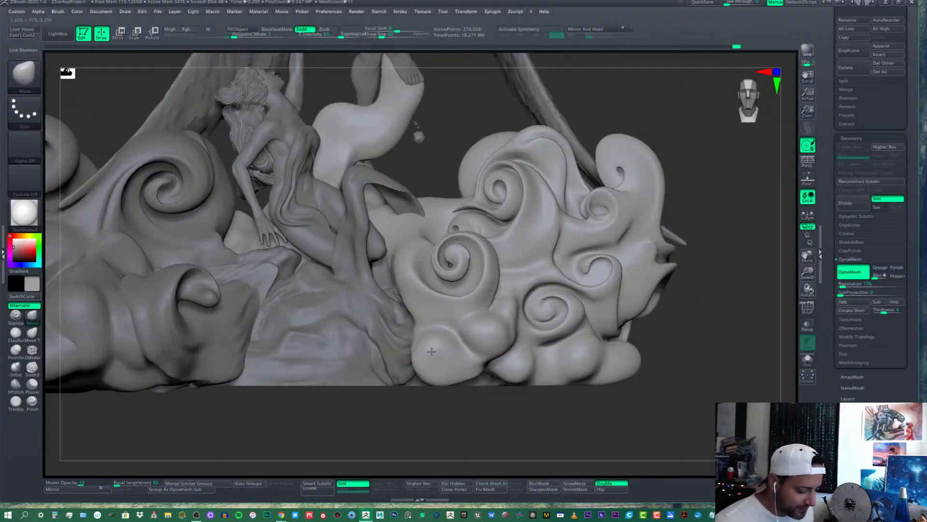
right_click_drag(430, 325, 412, 320)
left_click_drag(392, 320, 385, 290)
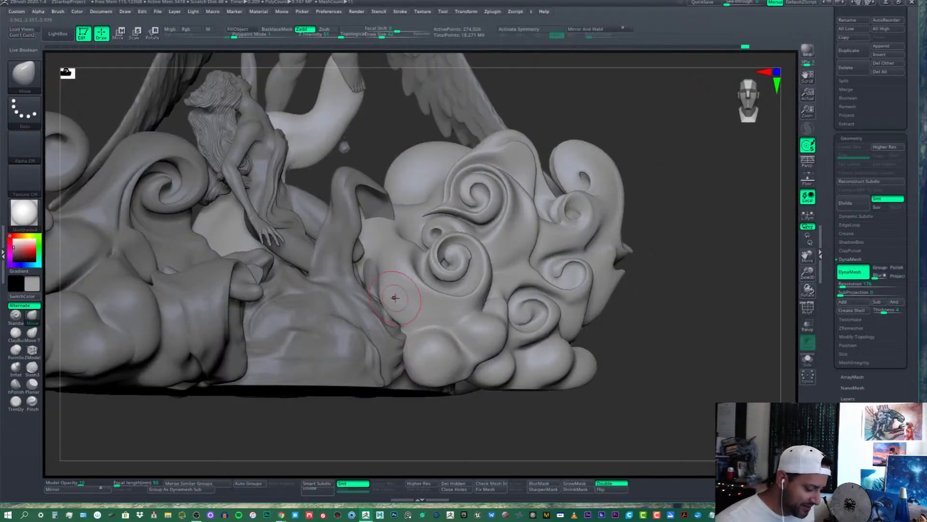
right_click_drag(393, 295, 400, 296)
left_click_drag(388, 285, 375, 272)
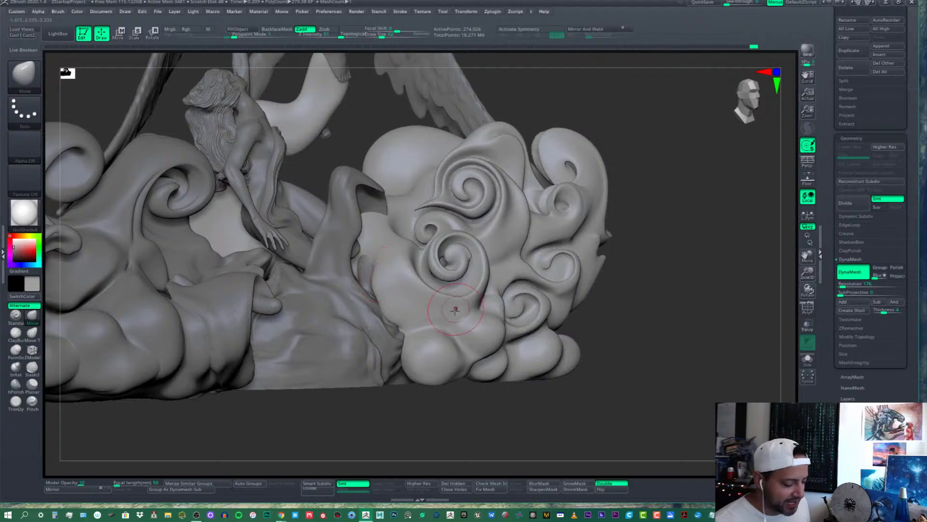
right_click_drag(434, 310, 476, 265)
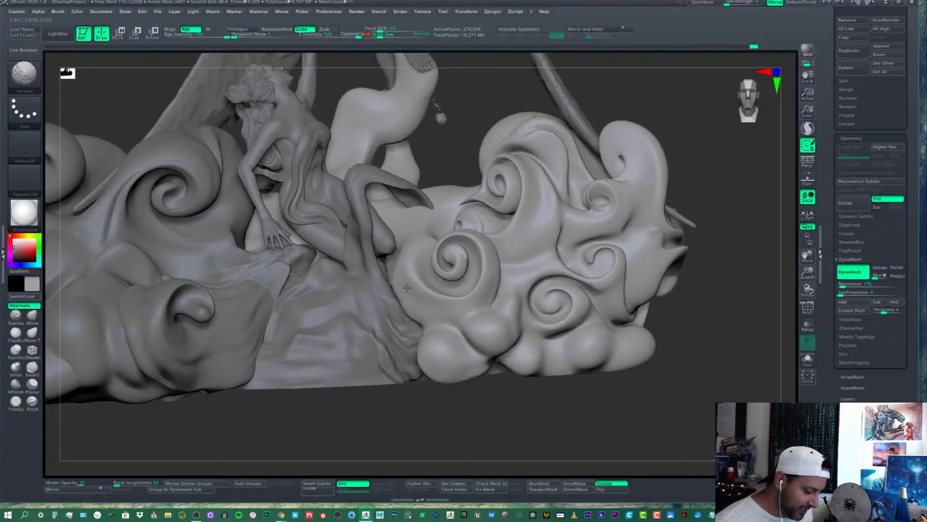
Smooth the area beneath the large front curl and build up its transition to the lowest puff with the Form Soft brush
left_click(16, 349)
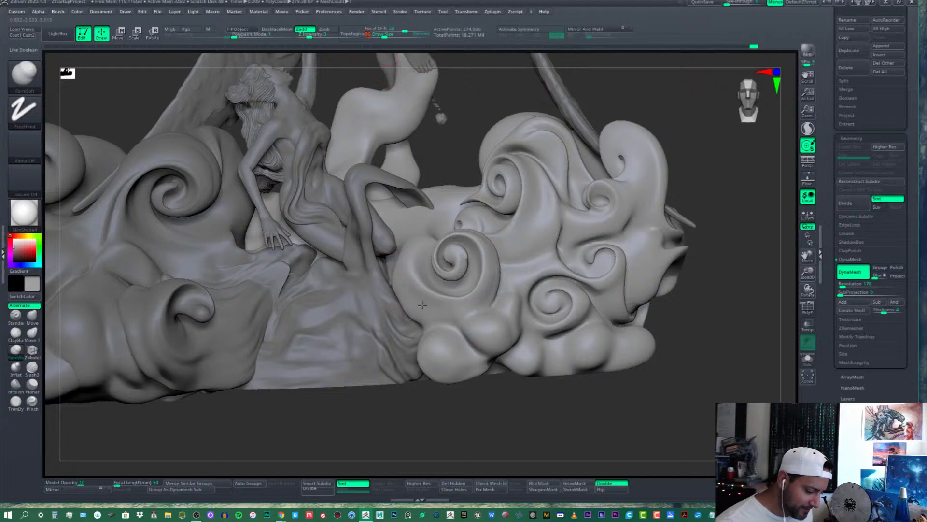
mouse_move(422, 301)
left_mouse_down("shift")
mouse_move(399, 286)
mouse_move(413, 321)
left_mouse_up("shift")
left_click_drag(463, 302, 434, 335)
right_click_drag(435, 335, 457, 350)
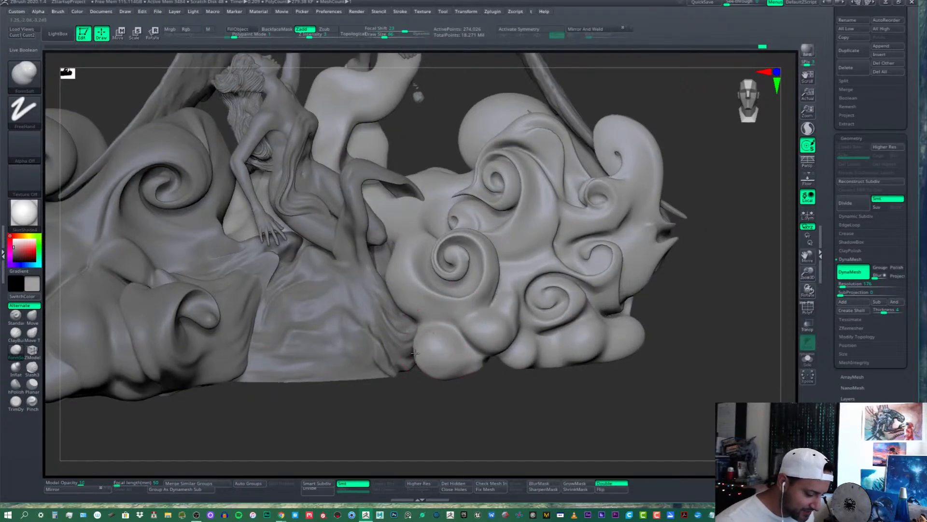
Smooth the lowest puffs and build up the roundness of the puffs beneath the small lower curl with the Form Soft brush
left_click_drag(438, 353, 471, 349, "shift")
mouse_move(476, 347)
right_mouse_down()
mouse_move(604, 348)
mouse_move(517, 314)
right_mouse_up()
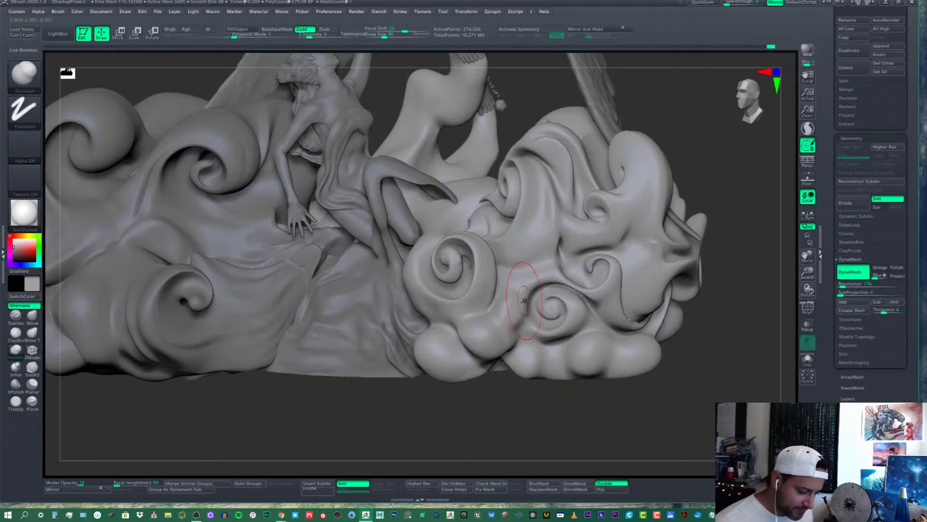
right_click_drag(514, 338, 524, 380)
mouse_move(502, 341)
left_mouse_down()
mouse_move(509, 366)
mouse_move(526, 358)
mouse_move(540, 372)
mouse_move(514, 360)
mouse_move(544, 364)
left_mouse_up()
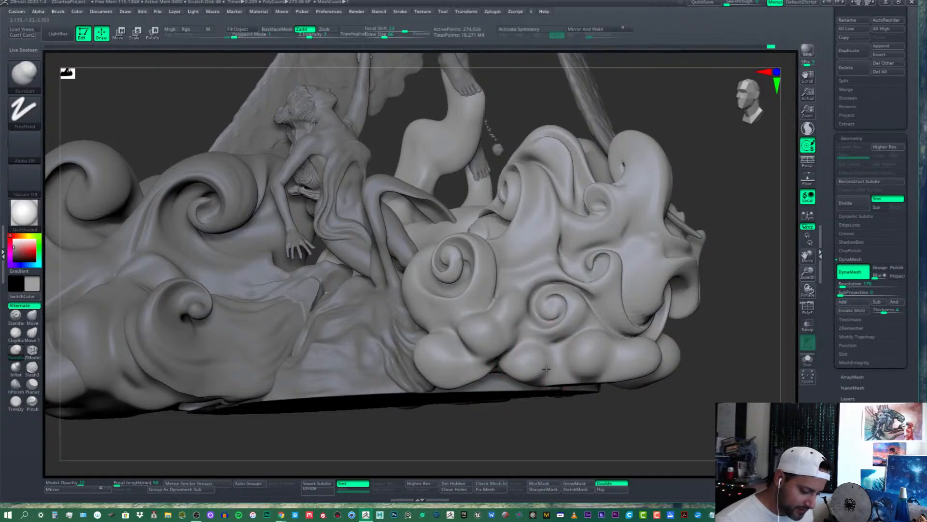
right_click_drag(545, 363, 602, 333, "shift")
mouse_move(561, 353)
left_mouse_down()
mouse_move(568, 358)
mouse_move(559, 357)
left_mouse_up()
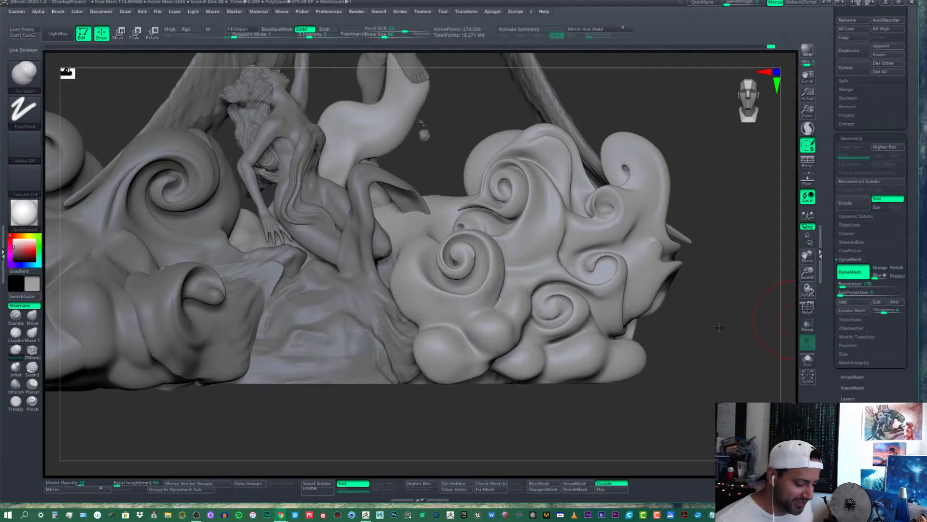
Smooth the transition between the large front curl and the small lower curl beside it
mouse_move(558, 270)
right_mouse_down("alt")
mouse_move(568, 296)
mouse_move(524, 308)
right_mouse_up("alt")
left_click_drag(519, 304, 507, 321, "shift")
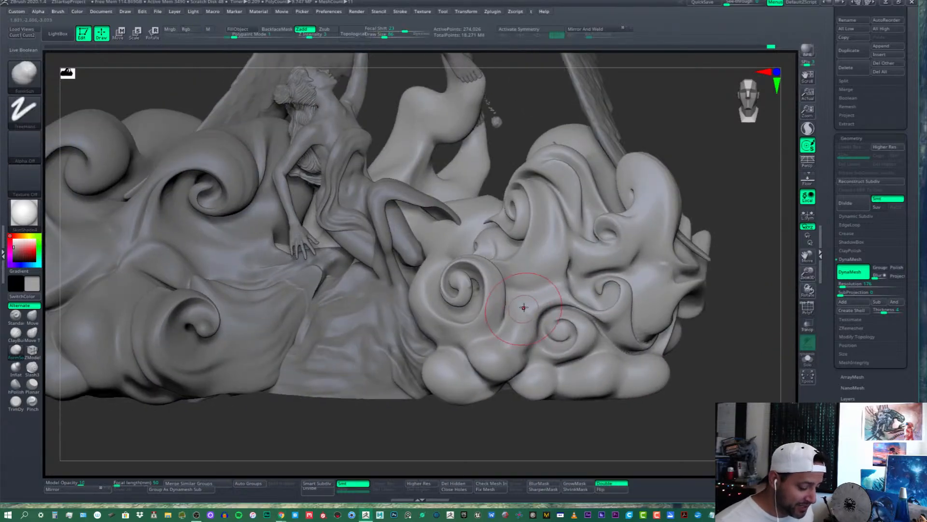
right_click_drag(524, 307, 517, 307)
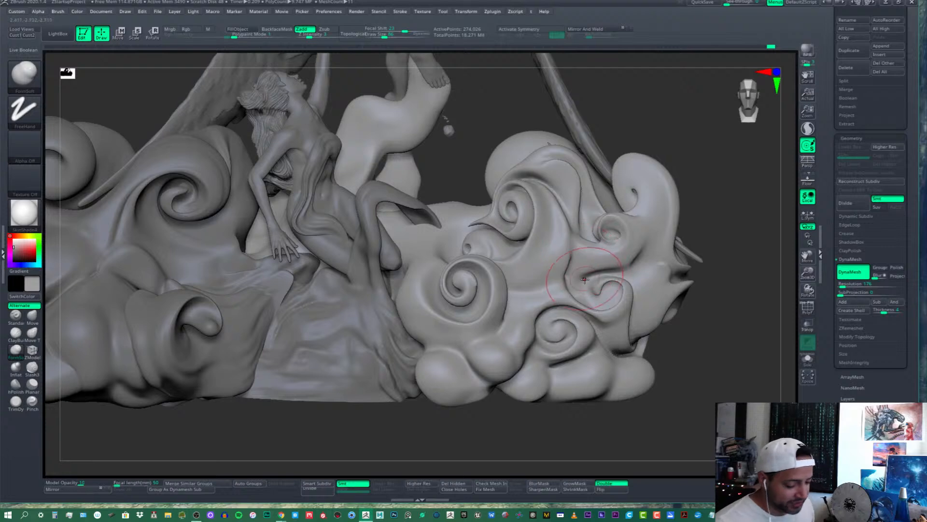
Smooth the folds around the upper curl from above and check the cloud's front shape
mouse_move(566, 220)
right_mouse_down()
mouse_move(483, 223)
mouse_move(458, 213)
right_mouse_up()
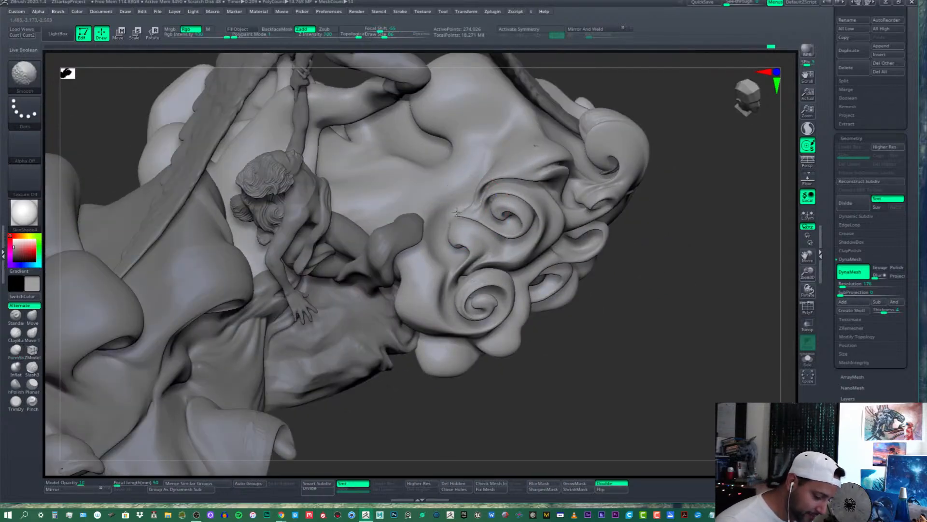
mouse_move(553, 177)
left_mouse_down("shift")
mouse_move(533, 155)
mouse_move(541, 178)
left_mouse_up("shift")
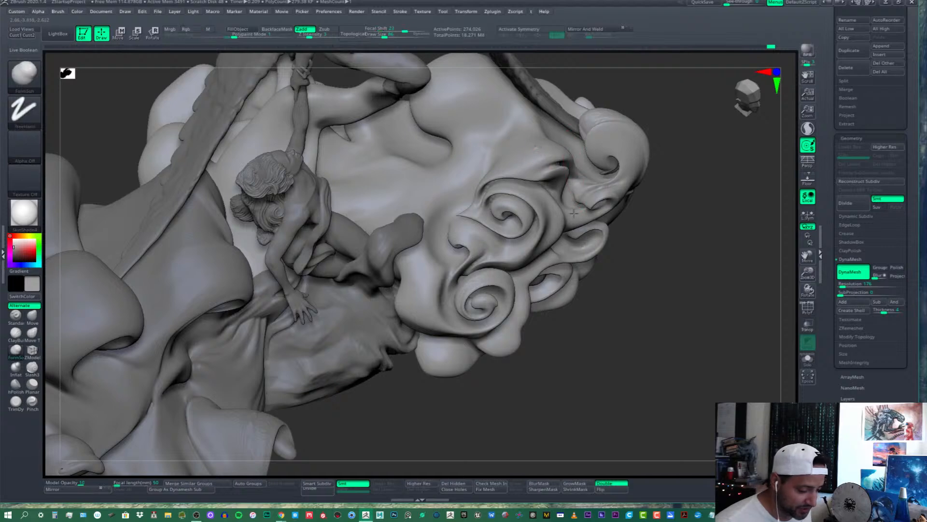
right_click_drag(574, 213, 574, 268, "alt")
left_click_drag(535, 213, 531, 204, "shift")
mouse_move(543, 211)
right_mouse_down()
mouse_move(532, 170)
mouse_move(608, 270)
mouse_move(566, 240)
right_mouse_up()
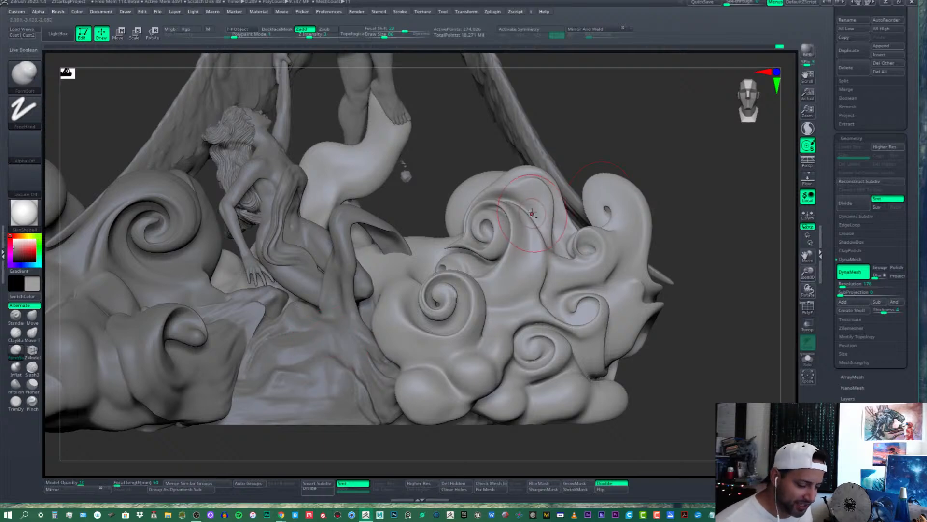
right_click_drag(530, 211, 527, 242, "alt")
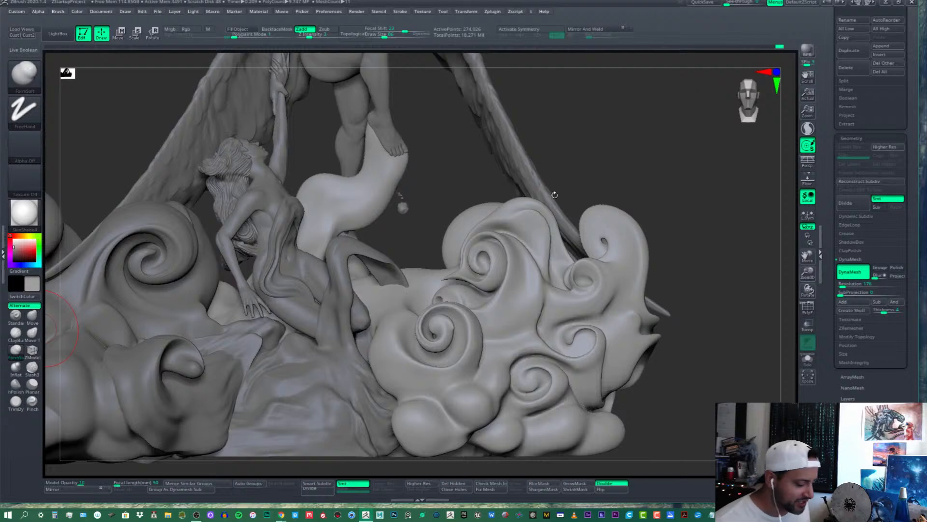
left_click_drag(42, 338, 54, 329)
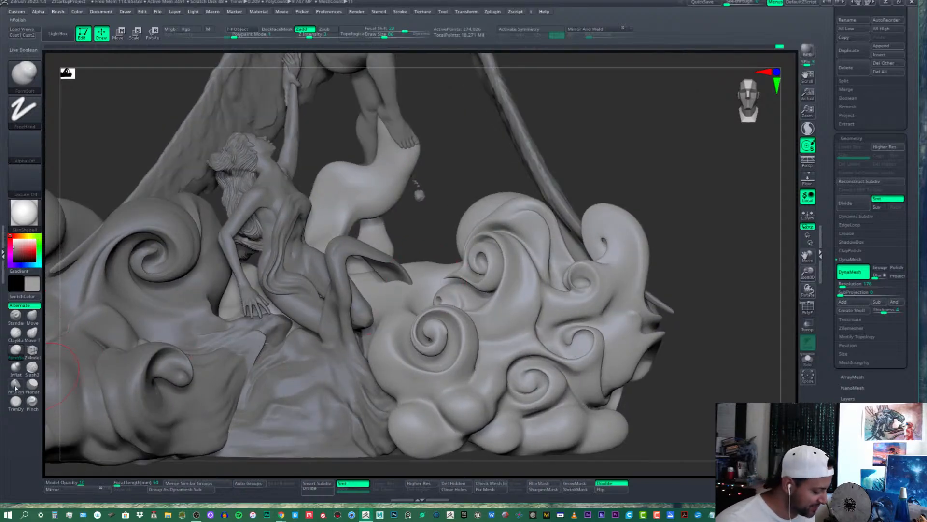
left_click(24, 72)
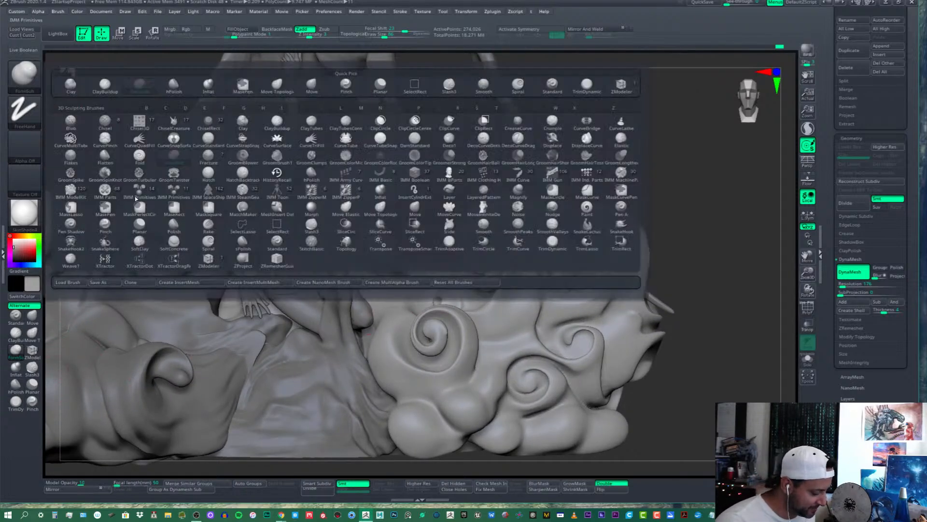
left_click(211, 243)
mouse_move(571, 255)
right_mouse_down()
mouse_move(538, 225)
mouse_move(552, 281)
mouse_move(471, 372)
mouse_move(468, 358)
mouse_move(496, 359)
mouse_move(498, 388)
right_mouse_up()
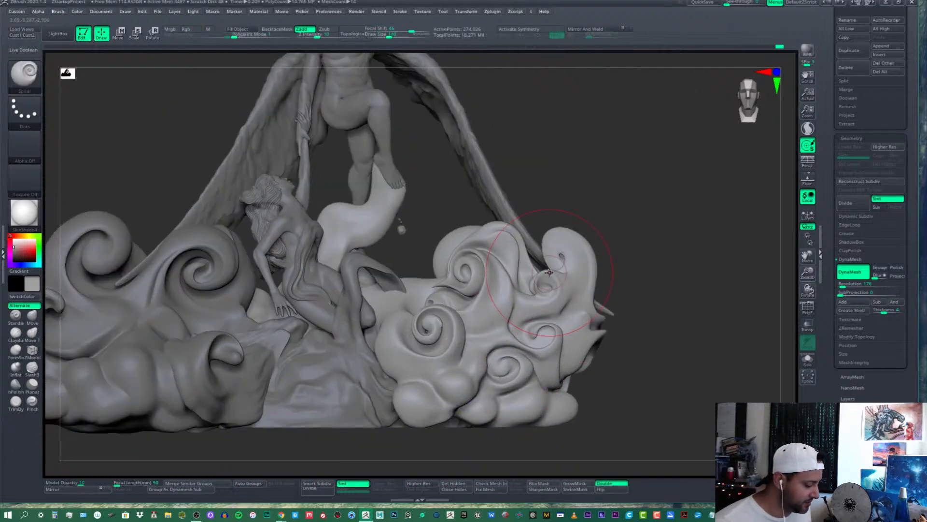
Inflate a small puff in the gap between the lowest puffs beneath the large front curl with the Inflat brush, smoothing between strokes
left_click(24, 371)
right_click_drag(502, 345, 499, 329, "alt")
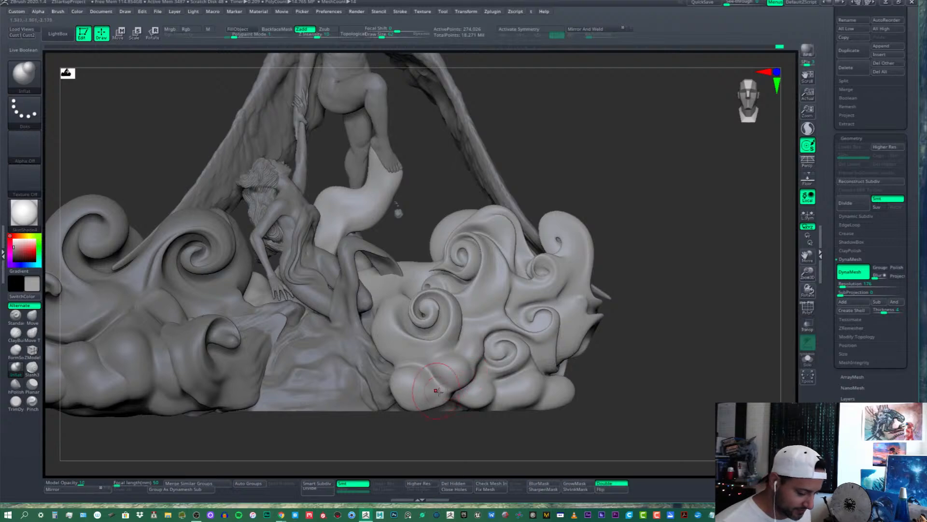
left_click_drag(437, 391, 450, 395)
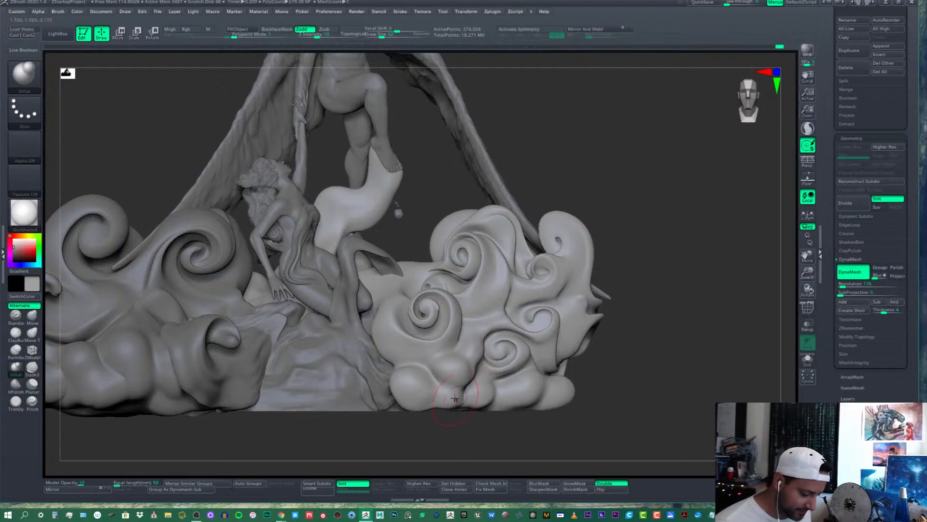
mouse_move(452, 398)
right_mouse_down("alt")
mouse_move(428, 406)
mouse_move(463, 389)
mouse_move(466, 398)
mouse_move(460, 406)
mouse_move(437, 384)
right_mouse_up("alt")
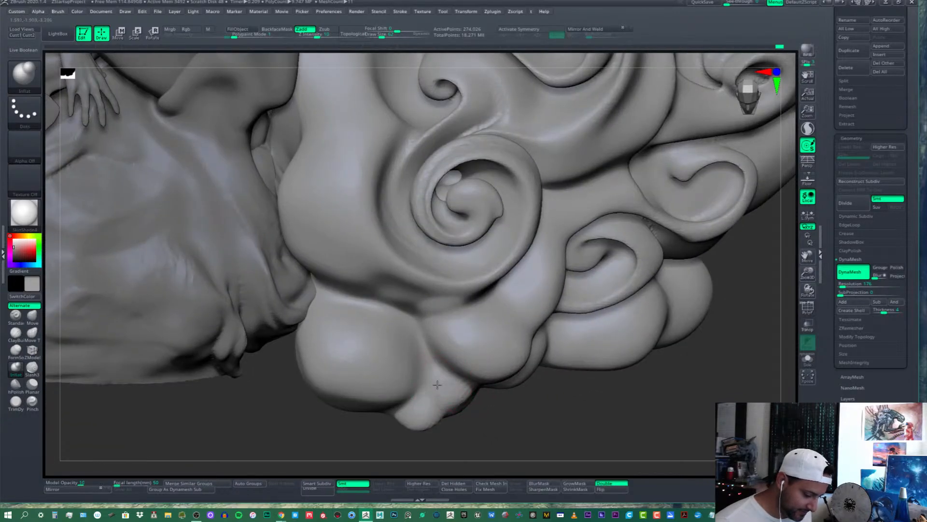
left_click_drag(438, 373, 441, 384, "shift")
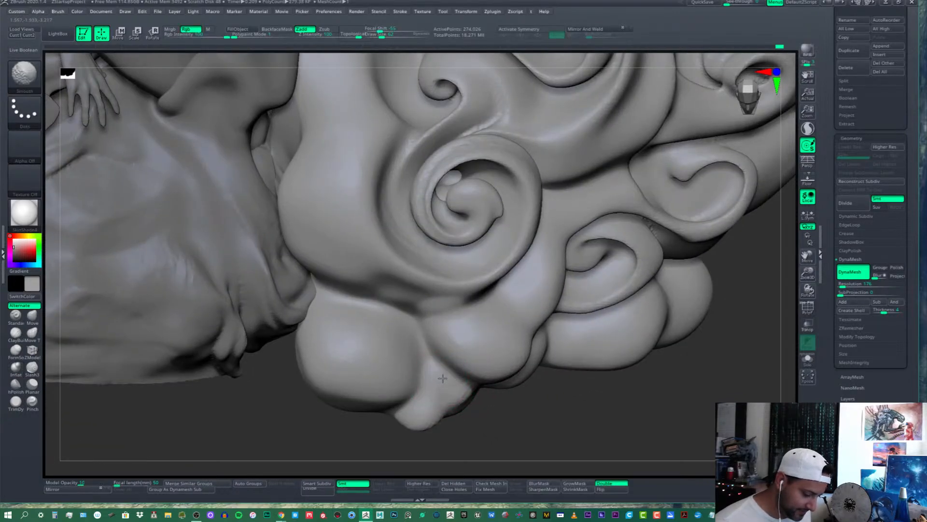
right_click_drag(443, 378, 446, 383)
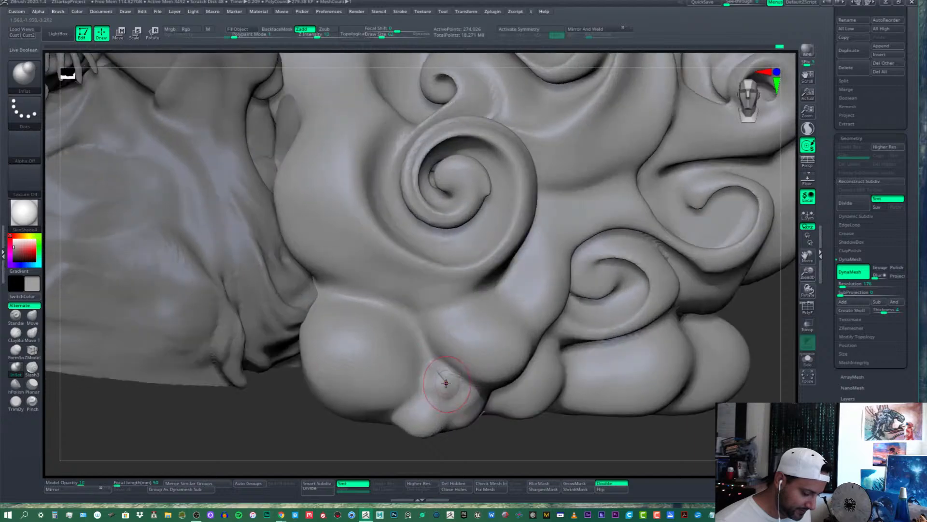
mouse_move(445, 383)
left_mouse_down("shift")
mouse_move(441, 373)
mouse_move(448, 406)
left_mouse_up("shift")
mouse_move(434, 372)
left_mouse_down()
mouse_move(447, 377)
mouse_move(435, 377)
mouse_move(436, 365)
left_mouse_up()
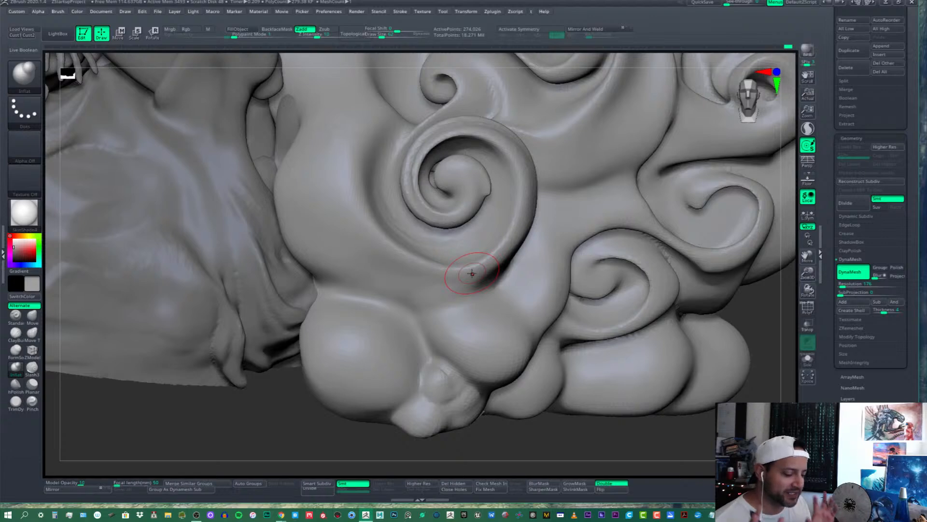
Smooth the inner spiral of the large front curl and soften the small inflated puff beneath it
key("shift")
left_click_drag(485, 188, 456, 176, "shift")
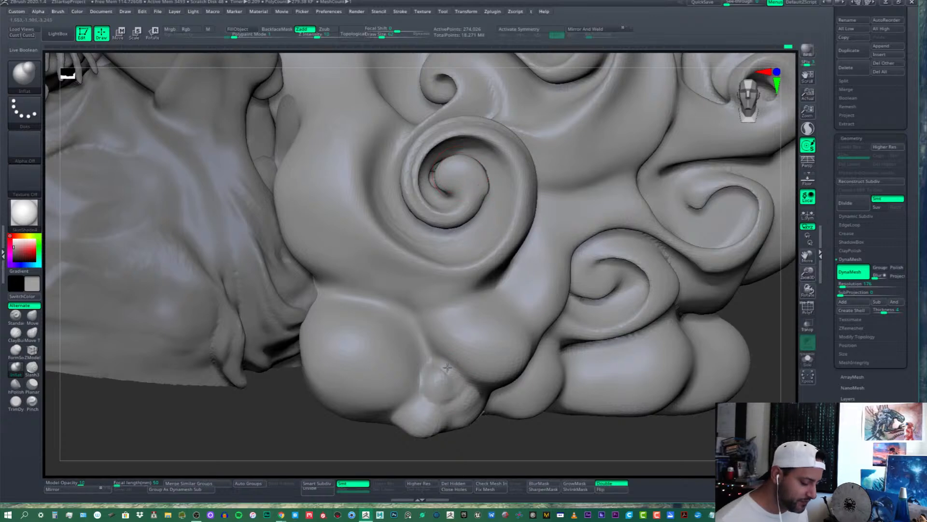
right_click_drag(442, 375, 445, 358)
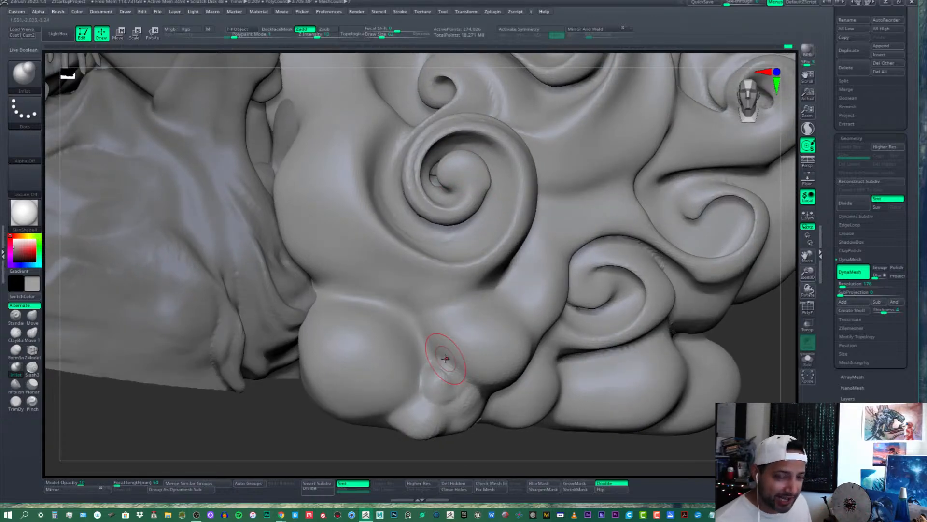
mouse_move(433, 390)
right_mouse_down()
mouse_move(452, 393)
mouse_move(438, 347)
right_mouse_up()
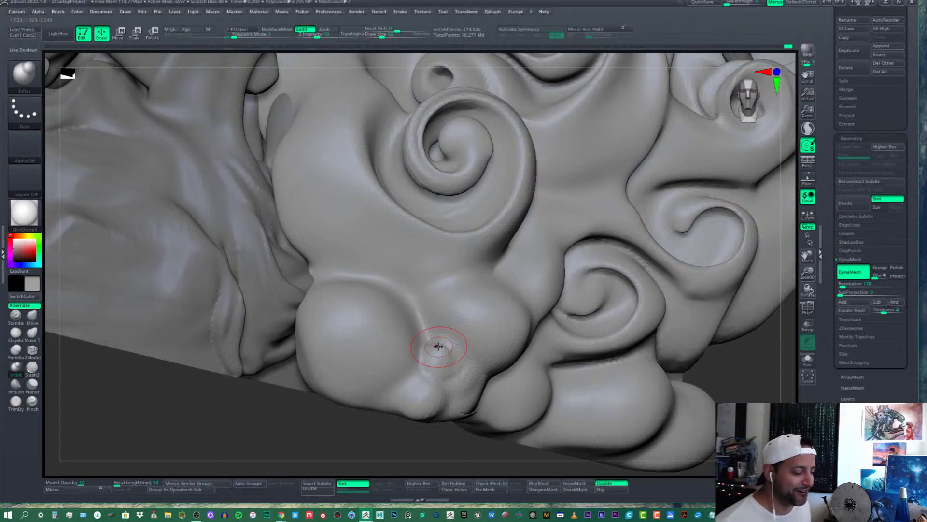
key("shift")
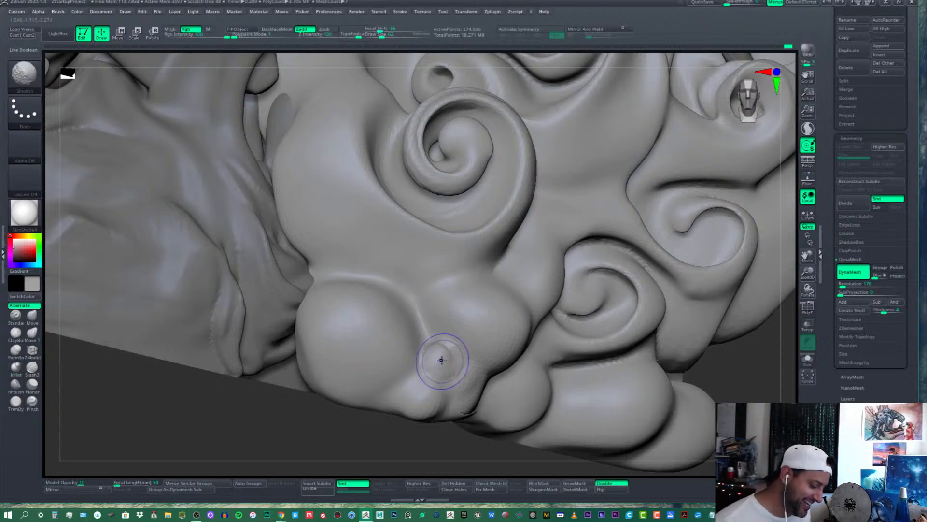
left_click_drag(438, 354, 435, 394, "shift")
Remesh the cloud with DynaMesh, and smooth and re-inflate the small puff between the lowest puffs
mouse_move(435, 415)
right_mouse_down("alt")
mouse_move(433, 394)
mouse_move(445, 449)
right_mouse_up("alt")
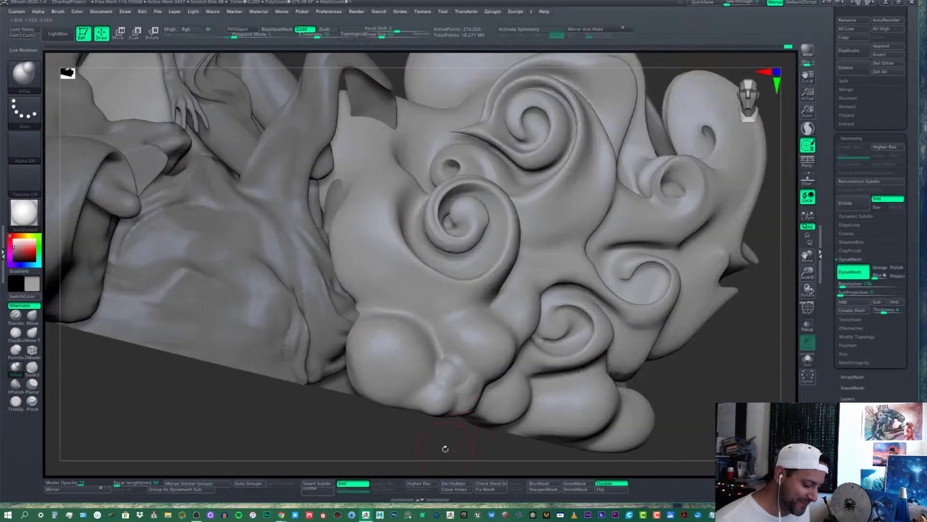
left_click_drag(420, 441, 430, 439, "ctrl")
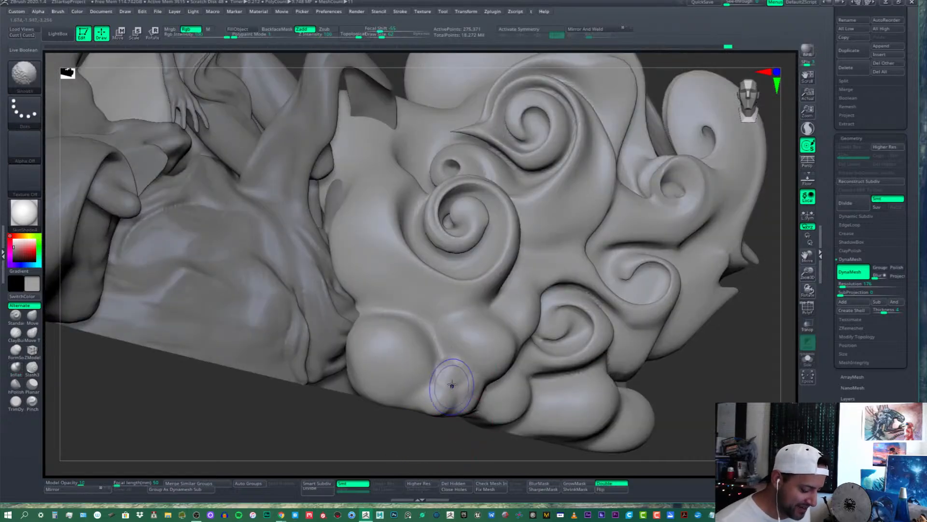
left_click_drag(451, 385, 447, 381, "shift")
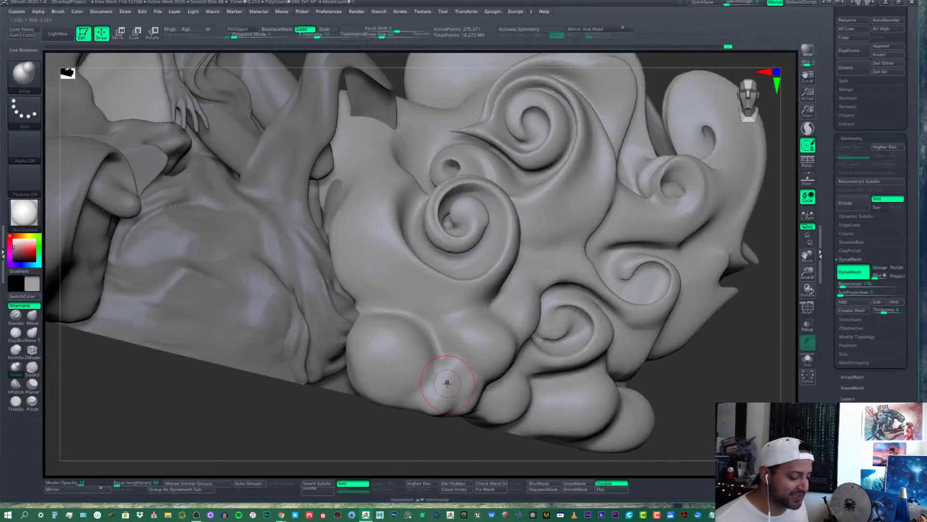
left_click_drag(449, 371, 442, 372)
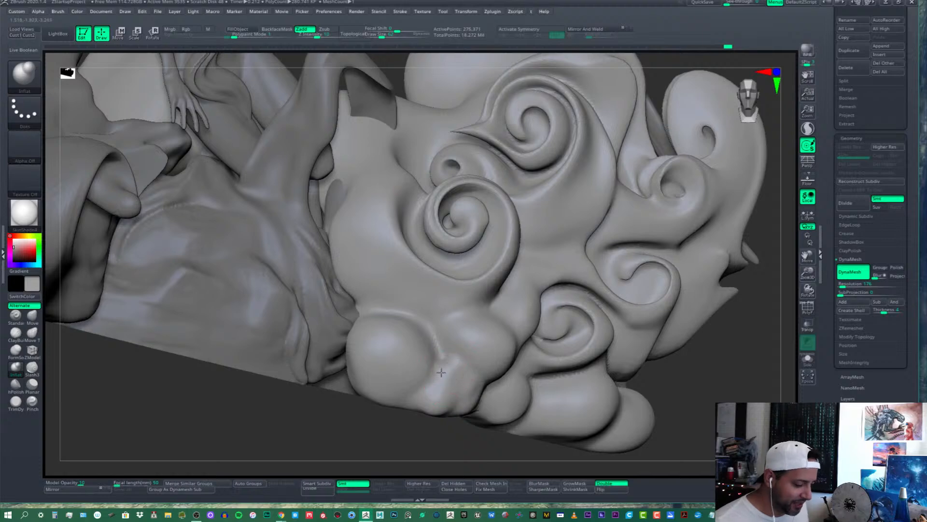
Inflate two small bumps, one above the other, in the gap between the lowest puffs with the Inflat brush
right_click_drag(442, 372, 482, 357, "ctrl")
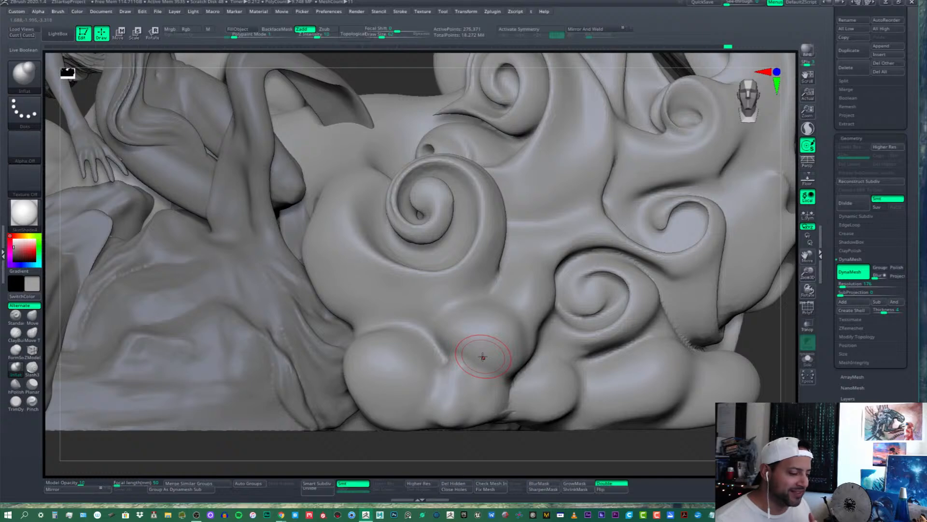
right_click_drag(471, 386, 476, 342, "alt")
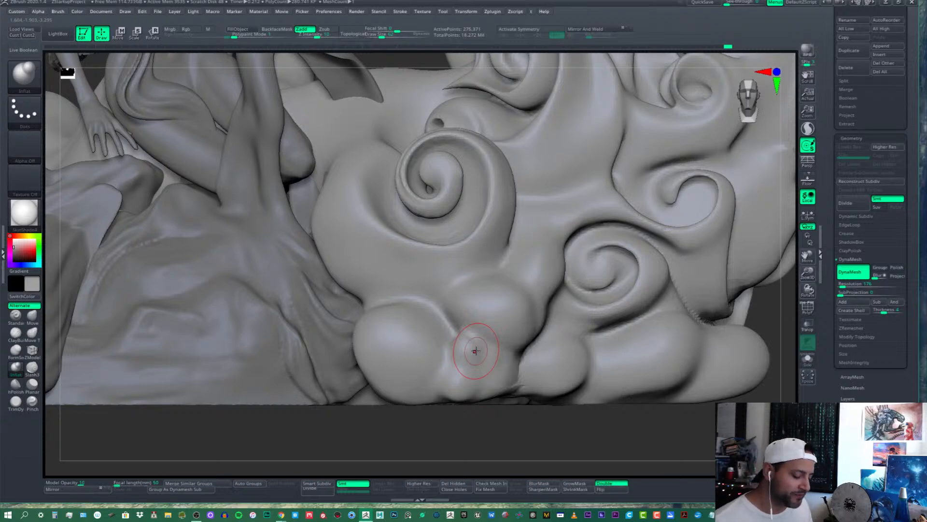
right_click_drag(467, 348, 439, 296, "alt")
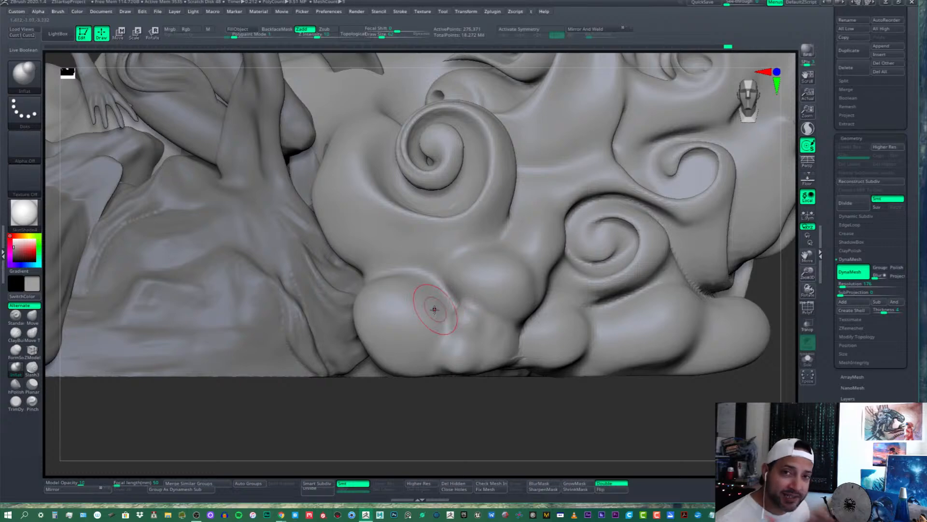
left_click_drag(466, 321, 469, 326)
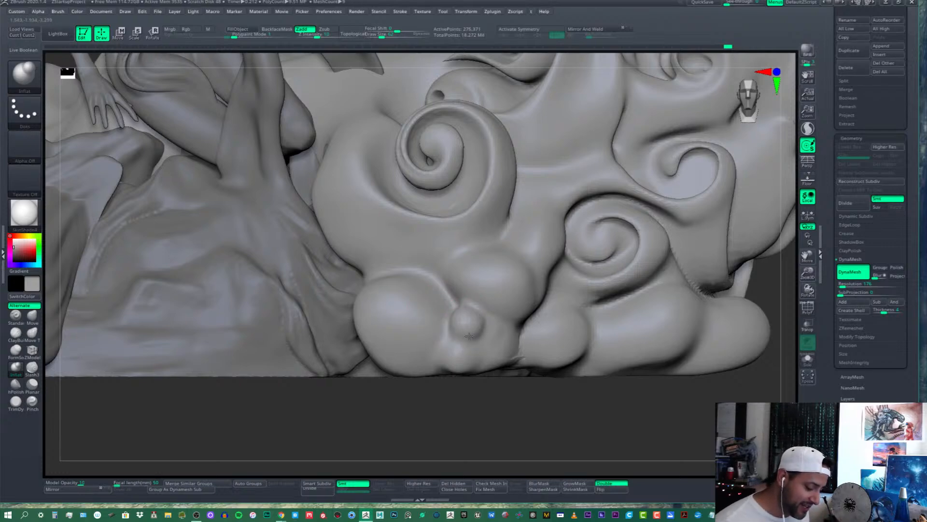
mouse_move(471, 368)
left_mouse_down()
mouse_move(461, 362)
mouse_move(478, 362)
mouse_move(461, 362)
left_mouse_up()
right_click_drag(496, 352, 511, 352)
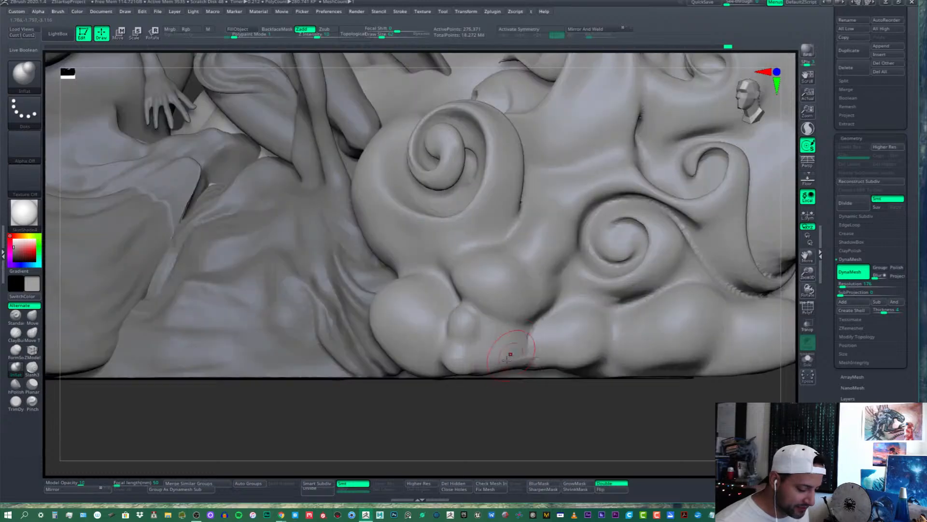
Smooth the upper bump and inflate a cluster of three small puffs in the gap with the Inflat brush
mouse_move(485, 327)
left_mouse_down("shift")
mouse_move(463, 318)
mouse_move(476, 323)
left_mouse_up("shift")
right_click_drag(474, 348, 466, 359, "ctrl")
left_click_drag(453, 351, 471, 362)
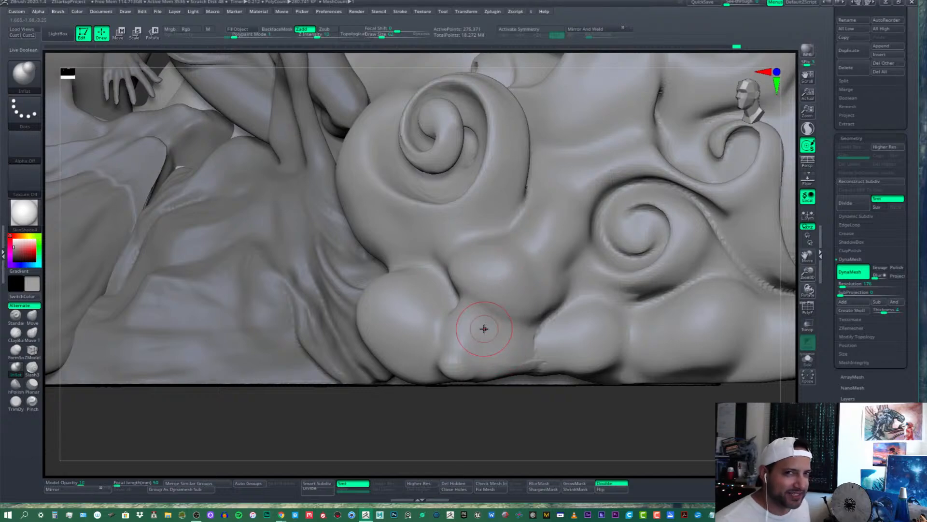
mouse_move(497, 327)
left_mouse_down()
mouse_move(457, 356)
mouse_move(458, 373)
mouse_move(456, 360)
mouse_move(494, 353)
left_mouse_up()
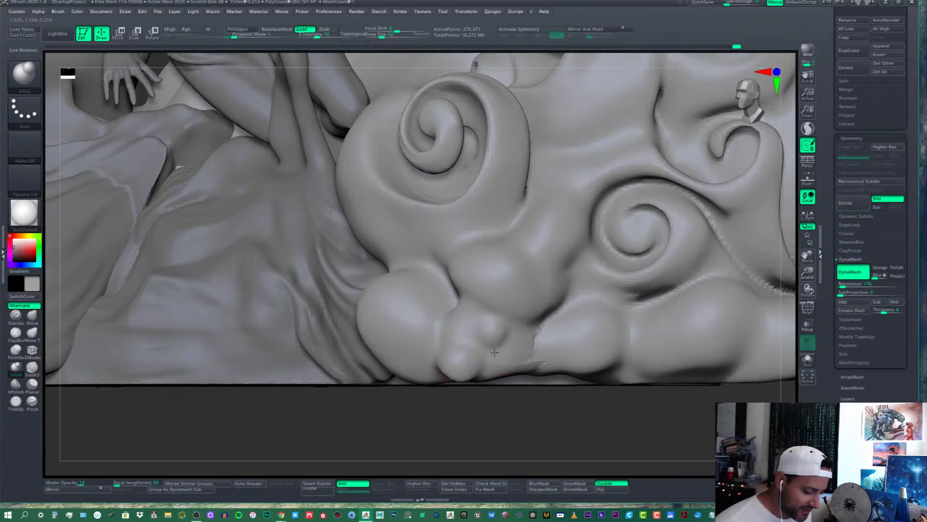
right_click_drag(494, 353, 466, 321)
mouse_move(463, 312)
left_mouse_down()
mouse_move(459, 324)
mouse_move(469, 328)
left_mouse_up()
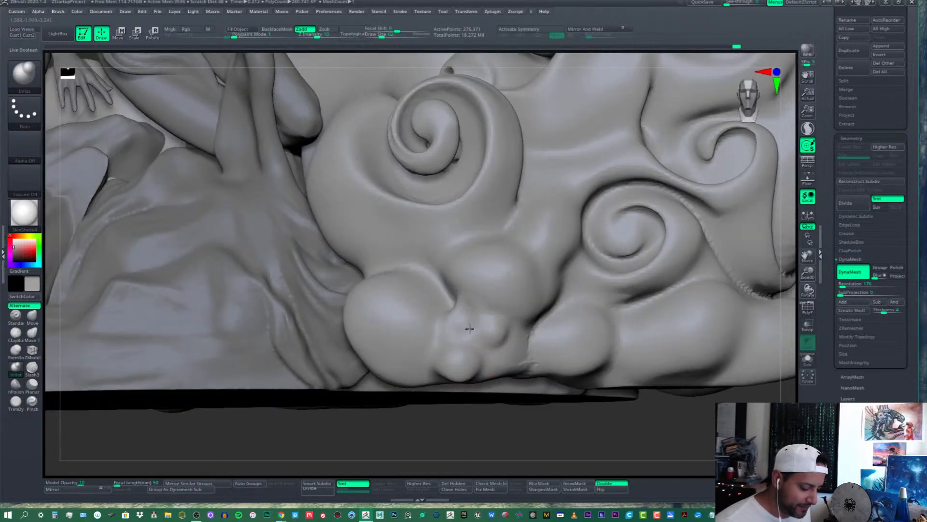
right_click_drag(470, 329, 455, 306)
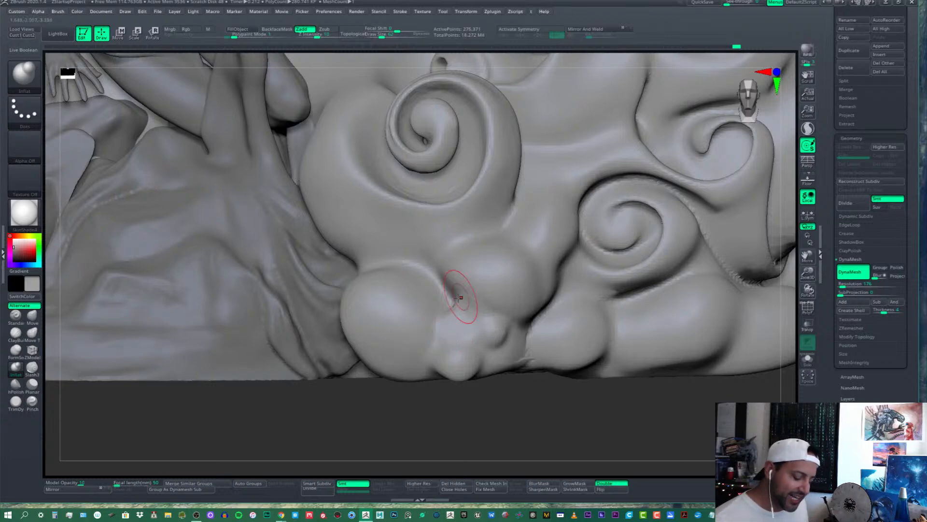
Smooth and inflate the small puffs in the gap between the lowest puffs, and soften the crease beside the neighbouring larger puff
mouse_move(459, 319)
left_mouse_down("shift")
mouse_move(461, 310)
mouse_move(473, 318)
left_mouse_up("shift")
right_click_drag(472, 318, 459, 333)
left_click_drag(453, 338, 467, 310)
mouse_move(466, 310)
right_mouse_down()
mouse_move(464, 328)
mouse_move(471, 303)
mouse_move(485, 306)
right_mouse_up()
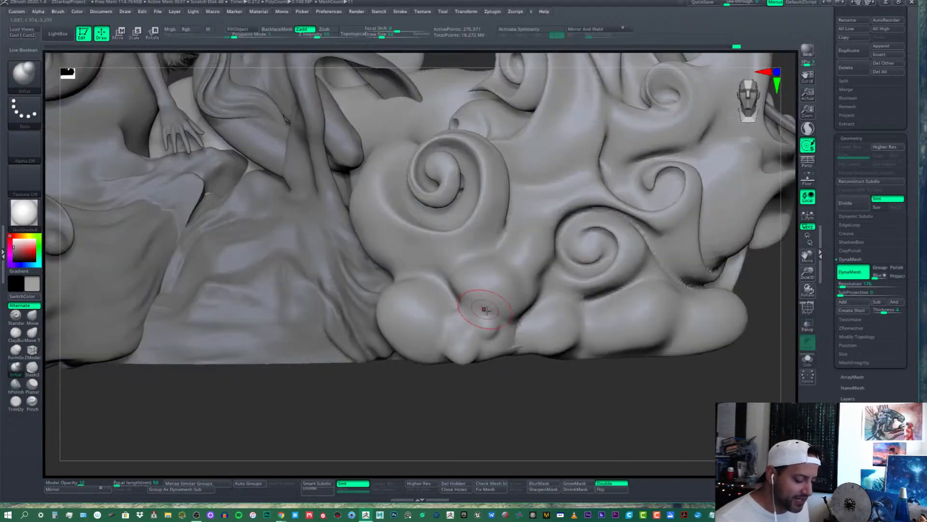
mouse_move(545, 320)
right_mouse_down()
mouse_move(535, 322)
mouse_move(542, 332)
right_mouse_up()
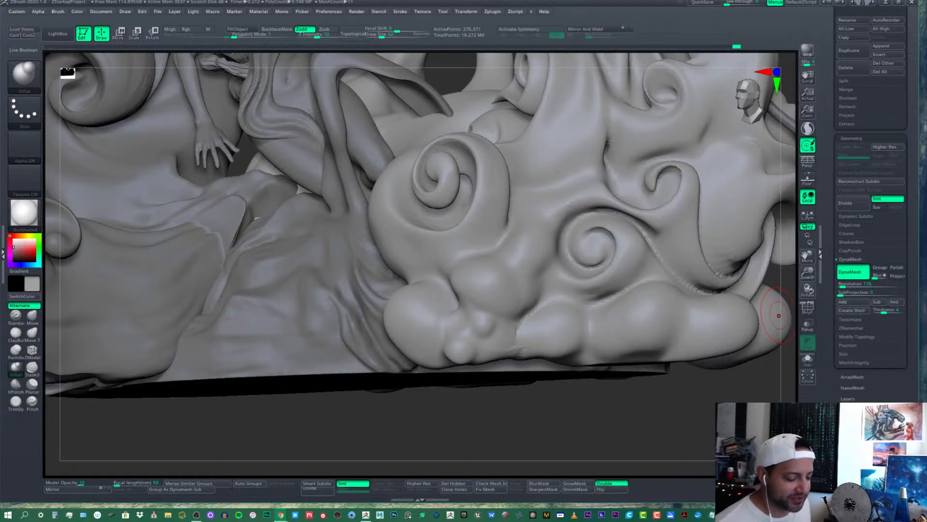
left_click(528, 340)
left_click_drag(526, 342, 517, 344, "shift")
right_click_drag(525, 338, 523, 338, "alt")
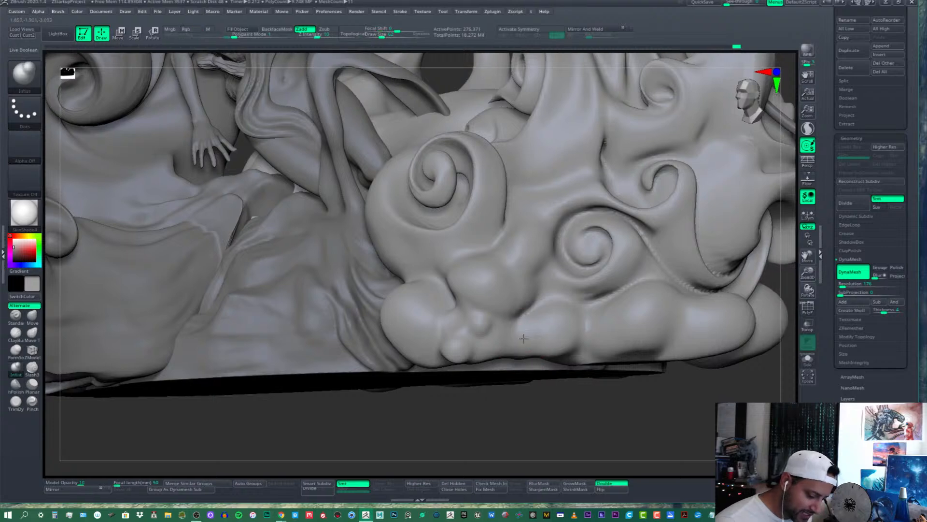
Inflate the small puff just below the rounded puff under the large front curl, and smooth its surroundings
mouse_move(505, 335)
left_mouse_down()
mouse_move(482, 320)
mouse_move(483, 303)
mouse_move(500, 311)
mouse_move(490, 320)
mouse_move(506, 322)
mouse_move(478, 293)
left_mouse_up()
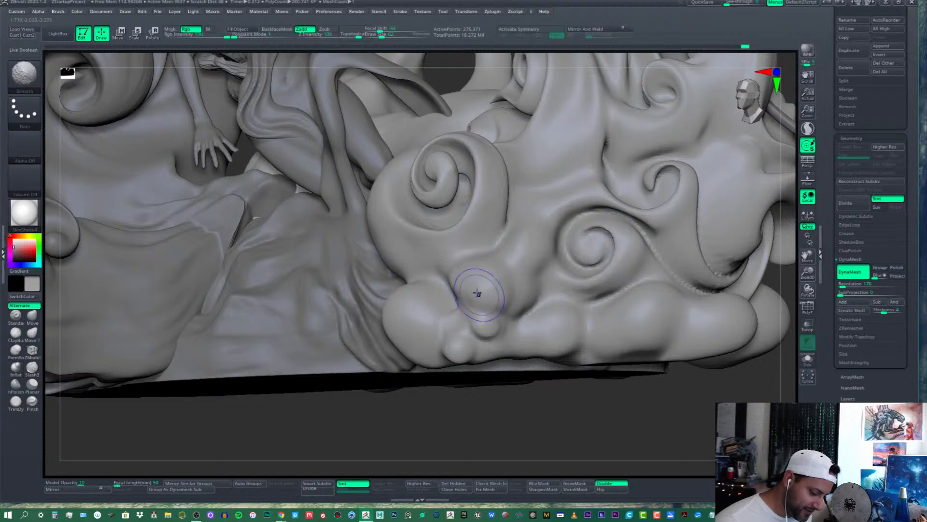
right_click_drag(478, 294, 484, 306)
right_click_drag(456, 195, 472, 203)
mouse_move(455, 320)
left_mouse_down()
mouse_move(448, 303)
mouse_move(466, 295)
left_mouse_up()
mouse_move(465, 295)
right_mouse_down("ctrl")
mouse_move(544, 299)
mouse_move(548, 365)
mouse_move(474, 403)
right_mouse_up("ctrl")
left_click_drag(474, 403, 480, 398, "shift")
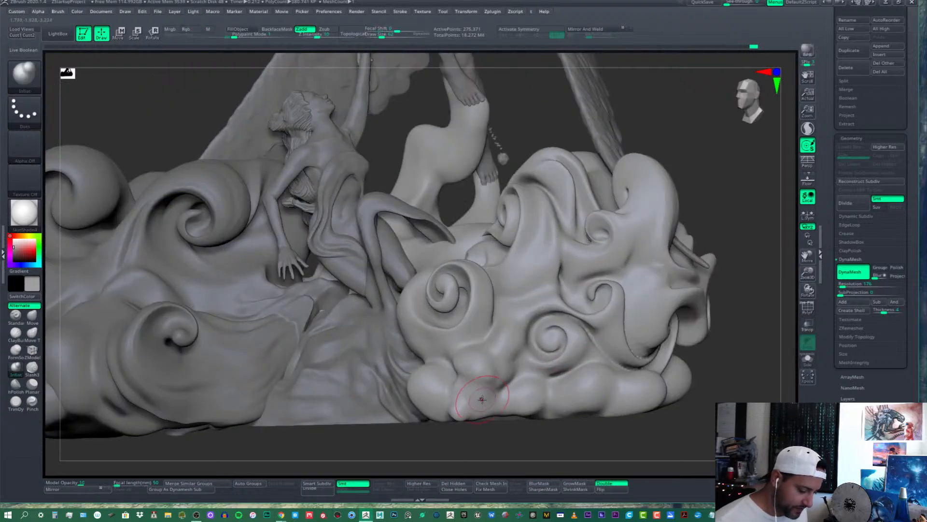
Inflate small bumps along the cloud's lower edge in the gap, and smooth the lowest puff nearest the rock
right_click_drag(481, 411, 465, 416, "ctrl")
mouse_move(466, 416)
left_mouse_down()
mouse_move(480, 414)
mouse_move(456, 415)
mouse_move(453, 401)
mouse_move(456, 414)
left_mouse_up()
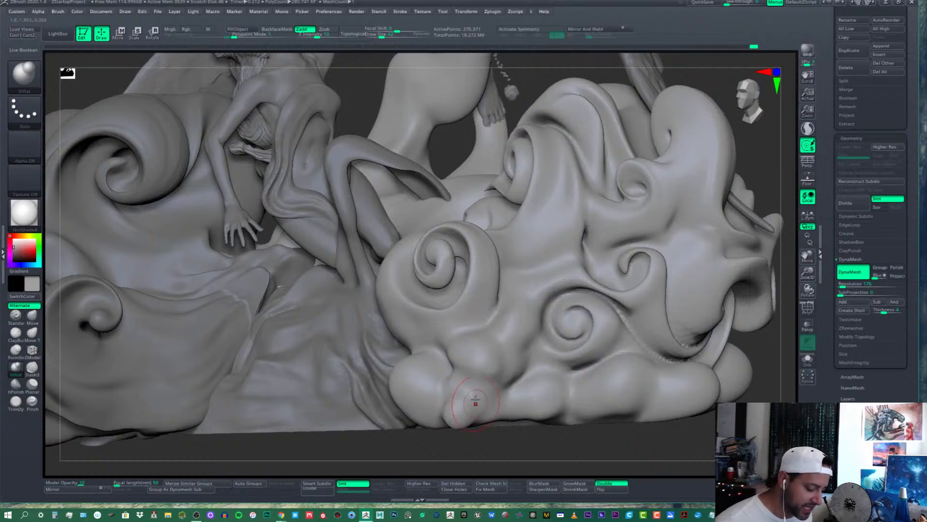
right_click_drag(471, 389, 470, 400)
left_click_drag(470, 399, 465, 419, "shift")
mouse_move(465, 419)
right_mouse_down()
mouse_move(443, 416)
mouse_move(516, 397)
mouse_move(503, 400)
mouse_move(533, 405)
right_mouse_up()
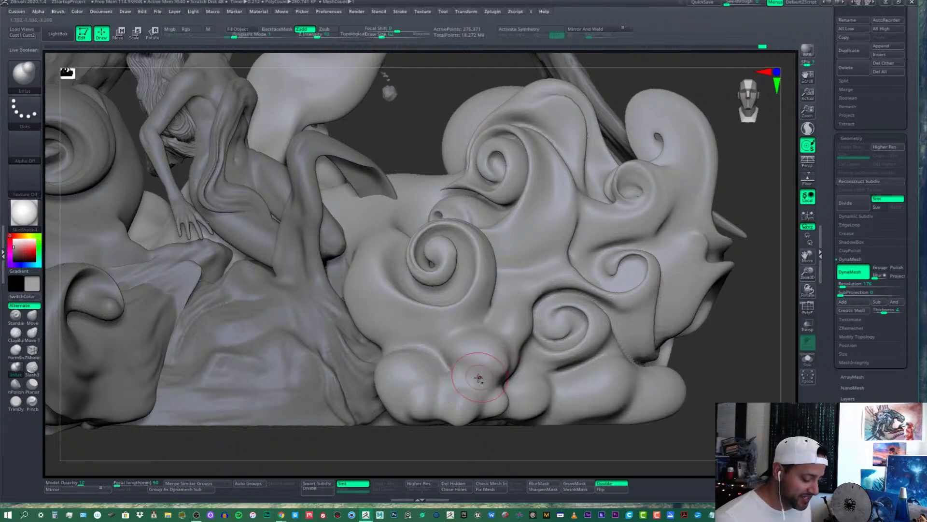
right_click_drag(478, 378, 451, 349, "ctrl")
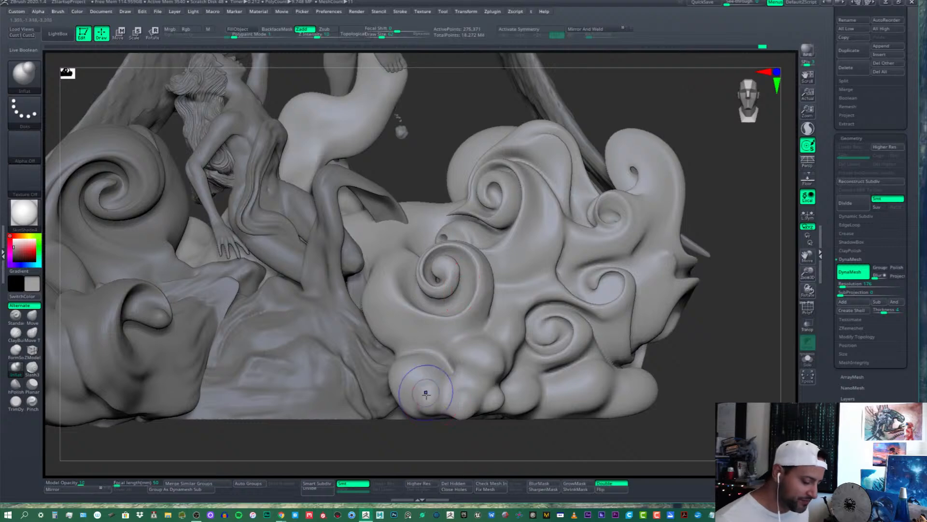
left_click_drag(427, 394, 433, 393, "shift")
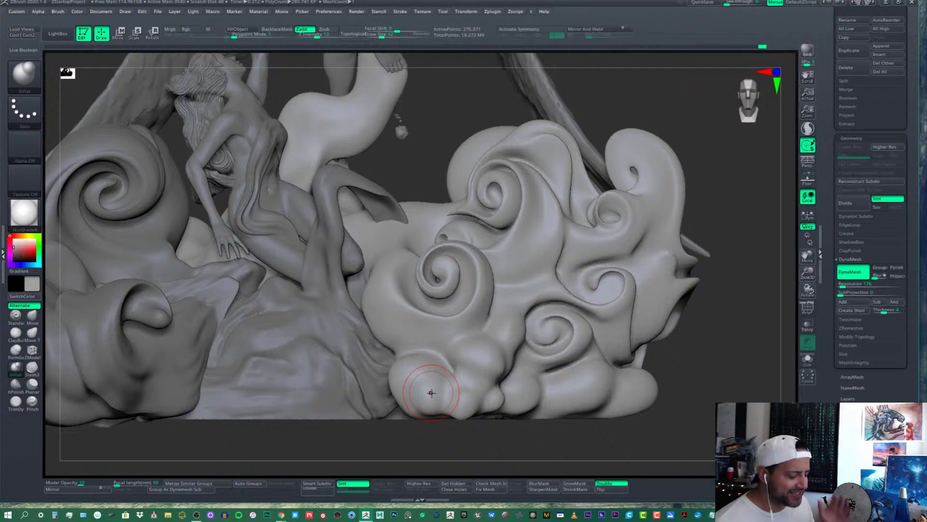
With the Inflat brush, build up and smooth the junction between the puff nearest the rock and the small puffs beside it
right_click_drag(432, 392, 437, 362, "alt")
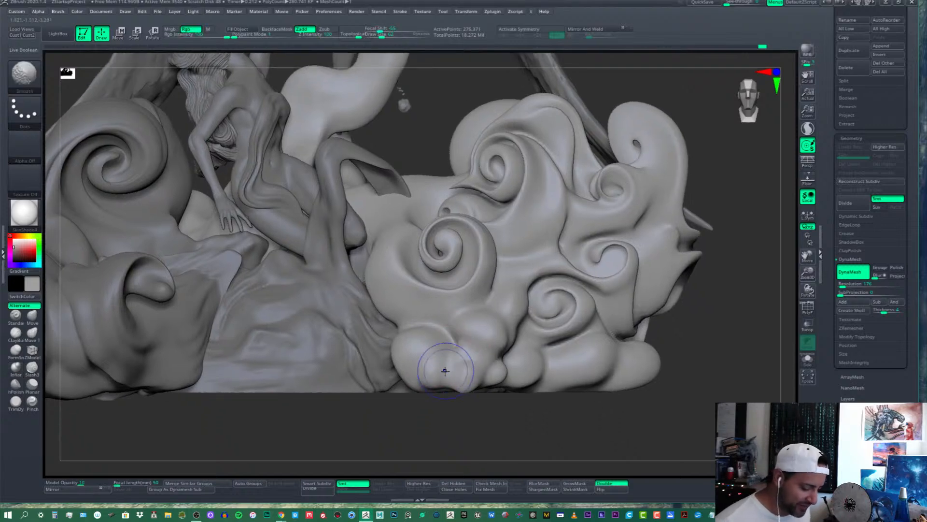
key("b")
key("i")
key("n")
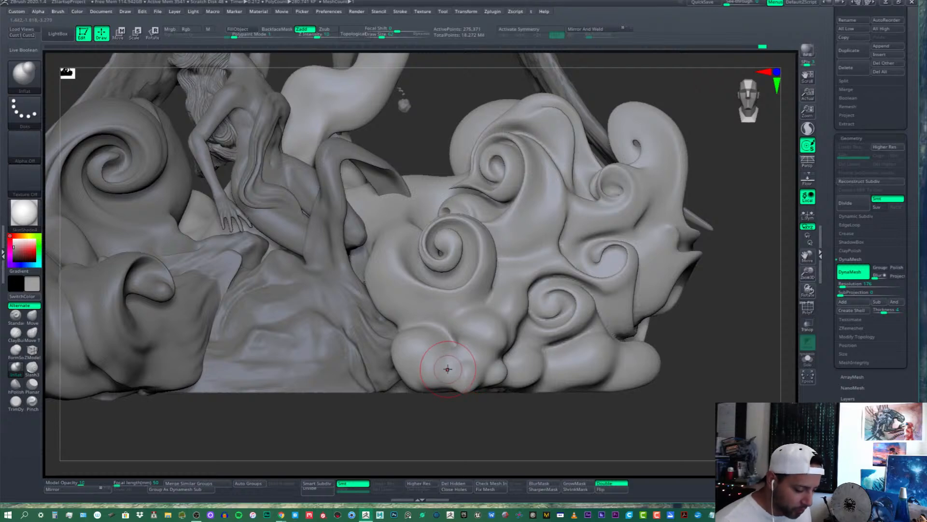
mouse_move(436, 364)
left_mouse_down("shift")
mouse_move(449, 367)
mouse_move(439, 379)
mouse_move(467, 372)
left_mouse_up("shift")
mouse_move(467, 379)
right_mouse_down("ctrl")
mouse_move(462, 362)
mouse_move(464, 417)
right_mouse_up("ctrl")
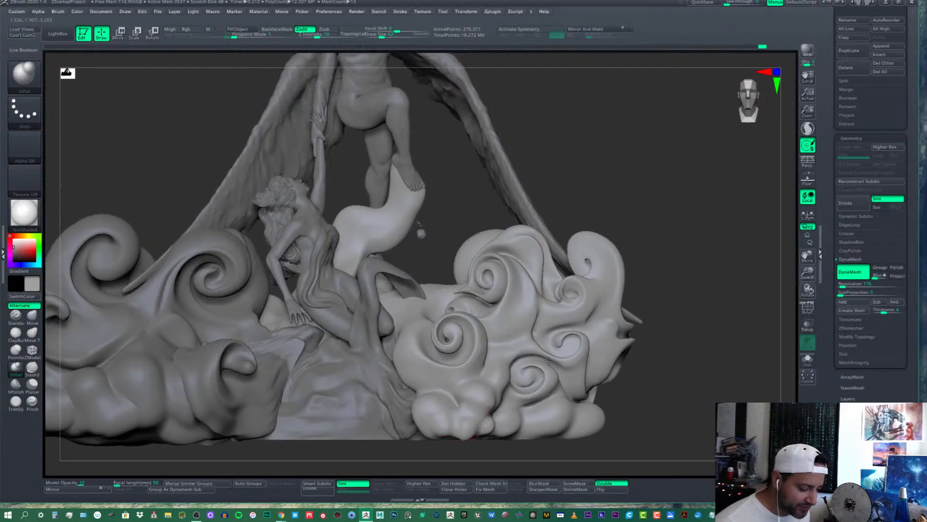
Inflate a small round puff in the middle of the bottom cluster and smooth the small puffs around it
right_click_drag(529, 370, 547, 381)
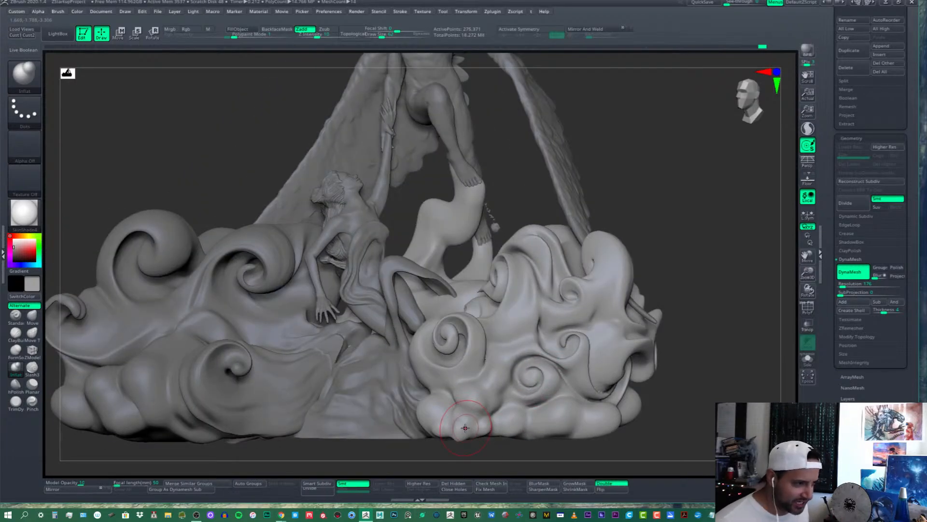
right_click_drag(465, 428, 467, 401, "alt")
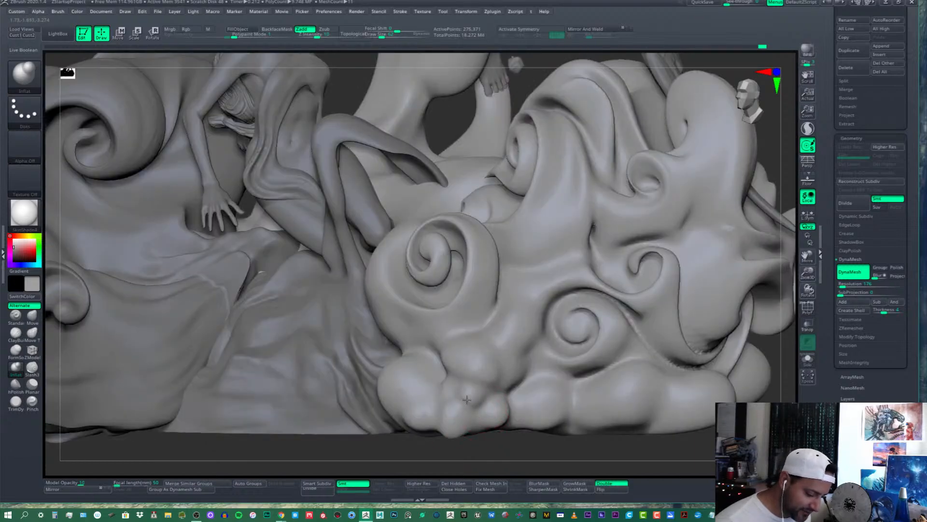
left_click_drag(476, 398, 471, 389, "shift")
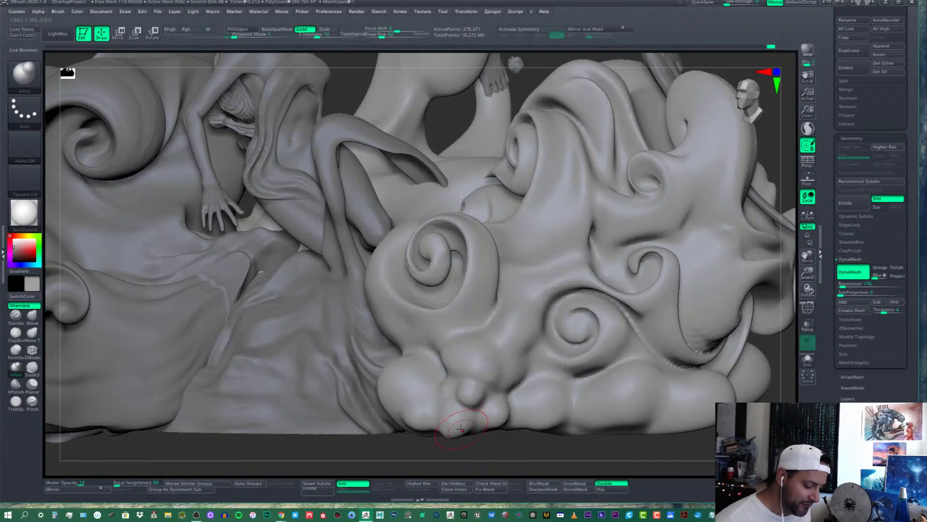
mouse_move(465, 428)
left_mouse_down("shift")
mouse_move(450, 434)
mouse_move(476, 427)
mouse_move(450, 431)
left_mouse_up("shift")
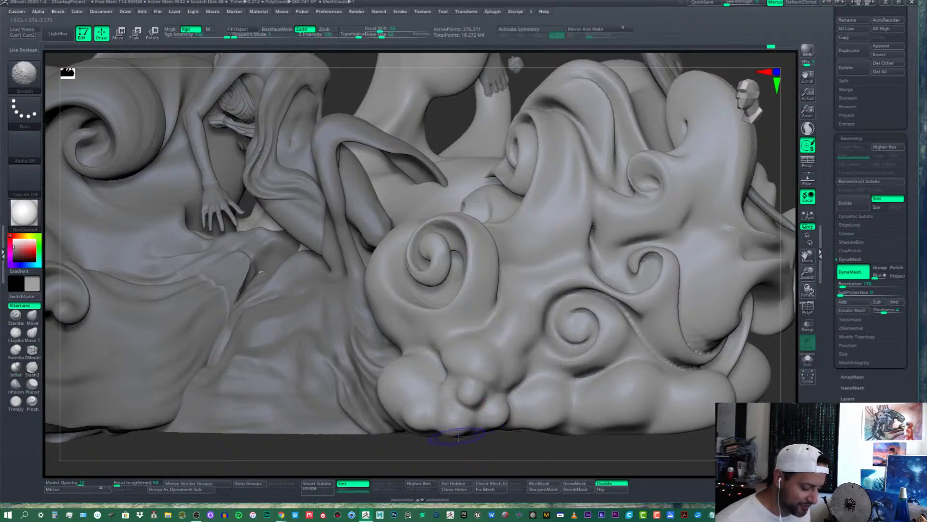
left_click_drag(484, 386, 496, 362, "shift")
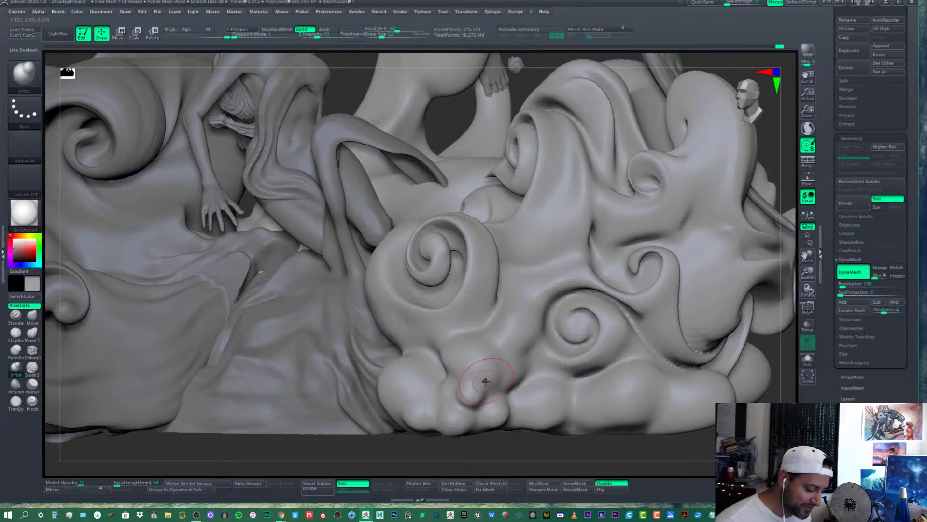
mouse_move(461, 411)
left_mouse_down("shift")
mouse_move(452, 421)
mouse_move(461, 409)
left_mouse_up("shift")
Inflate a few small bumps on the rounded puff above the bottom cluster with the Inflat brush
right_click_drag(461, 410, 454, 414)
left_click_drag(453, 414, 441, 383)
right_click_drag(441, 383, 452, 376)
left_click_drag(452, 377, 466, 358)
mouse_move(465, 359)
right_mouse_down()
mouse_move(471, 371)
mouse_move(482, 366)
right_mouse_up()
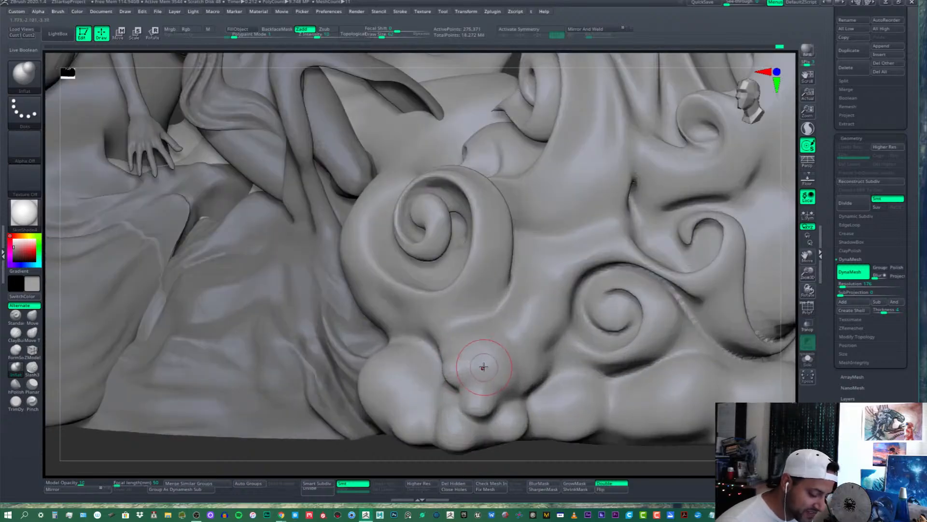
left_click_drag(482, 367, 485, 360)
right_click_drag(483, 358, 467, 343, "ctrl")
mouse_move(471, 371)
left_mouse_down()
mouse_move(467, 383)
mouse_move(488, 367)
left_mouse_up()
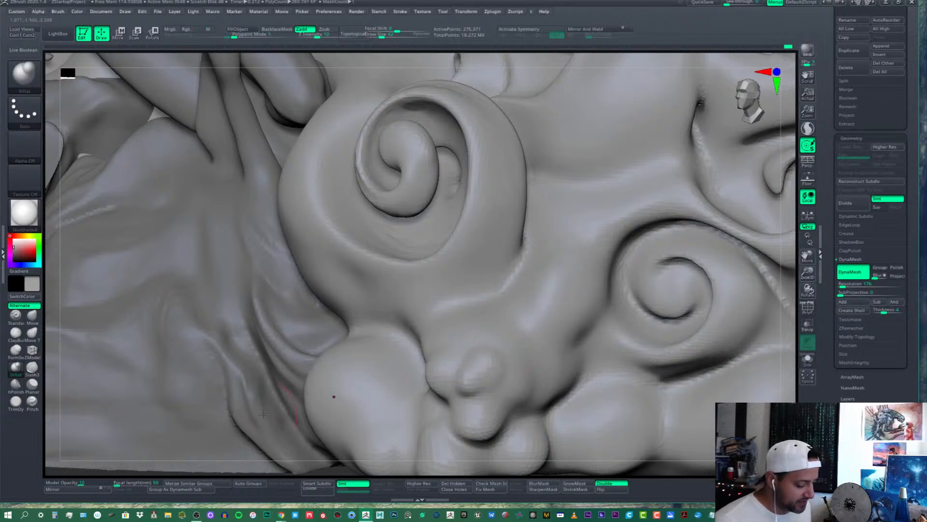
Switch to the Slash3 brush and remesh the cloud with DynaMesh
left_click(31, 371)
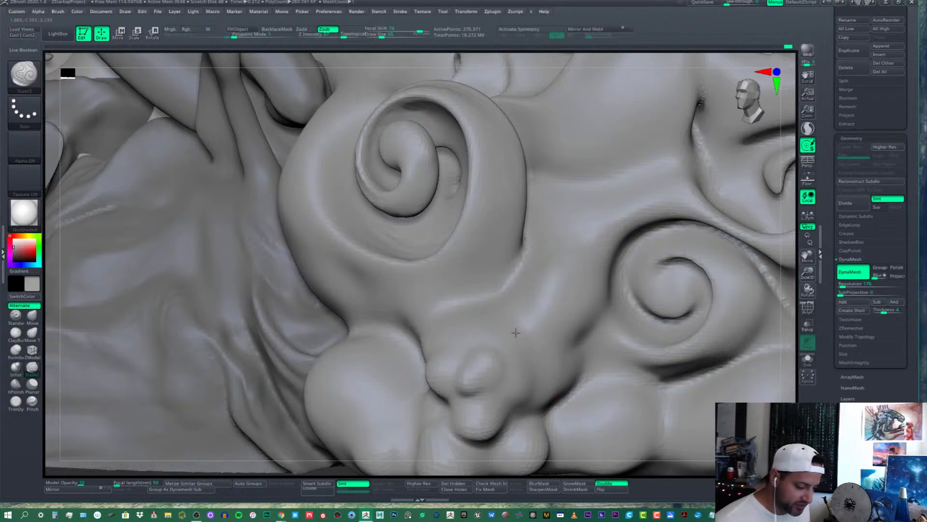
right_click_drag(510, 285, 562, 335, "ctrl")
right_click_drag(557, 378, 513, 377, "alt")
left_click_drag(739, 270, 725, 312, "ctrl")
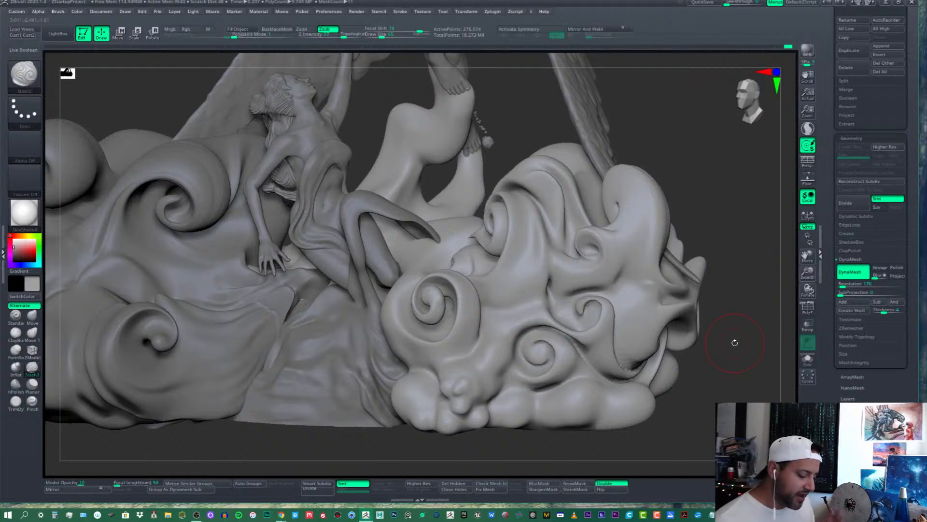
Smooth the small bumps on the rounded puff above the bottom cluster into its surface
right_click_drag(461, 389, 484, 356, "alt")
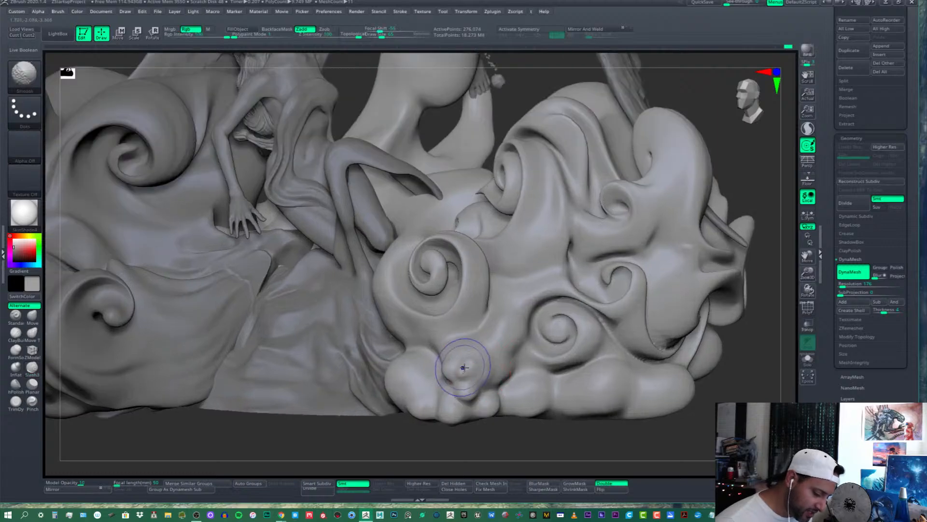
left_click_drag(467, 367, 469, 365, "shift")
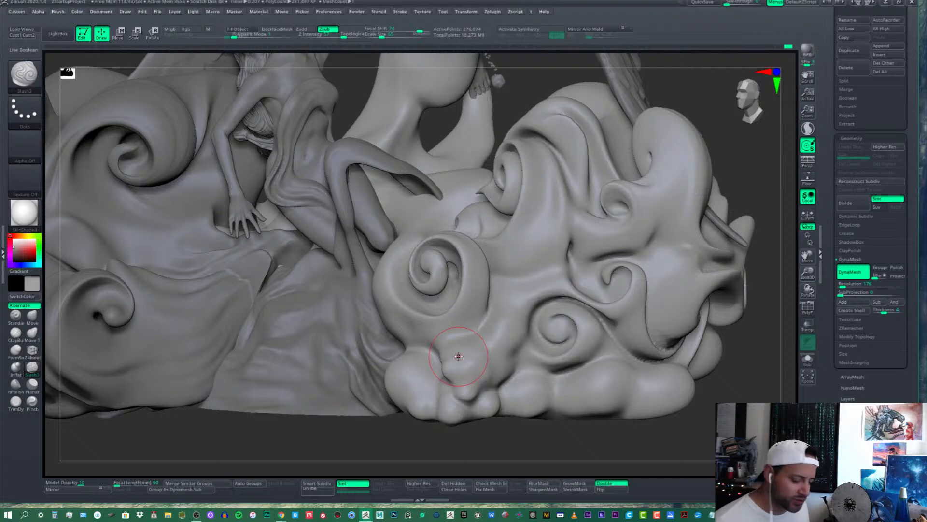
mouse_move(464, 381)
left_mouse_down("shift")
mouse_move(464, 371)
mouse_move(472, 381)
mouse_move(456, 365)
left_mouse_up("shift")
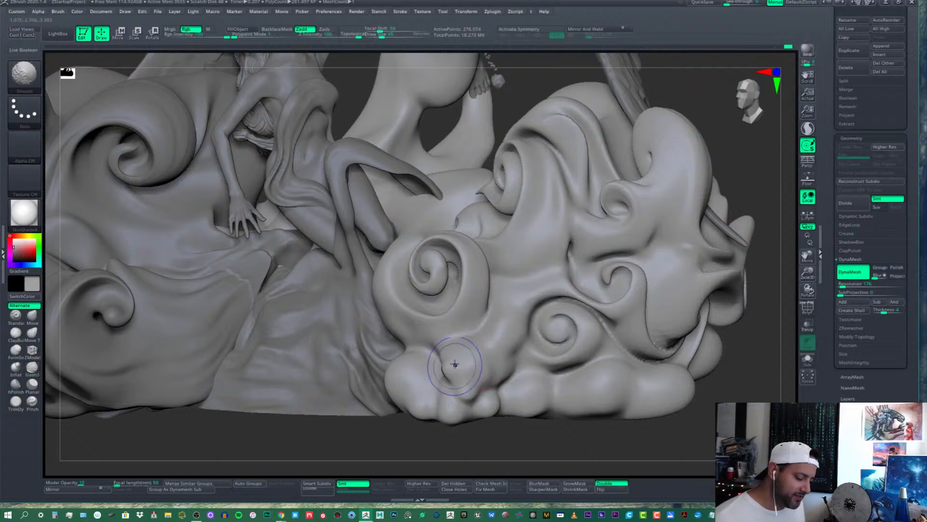
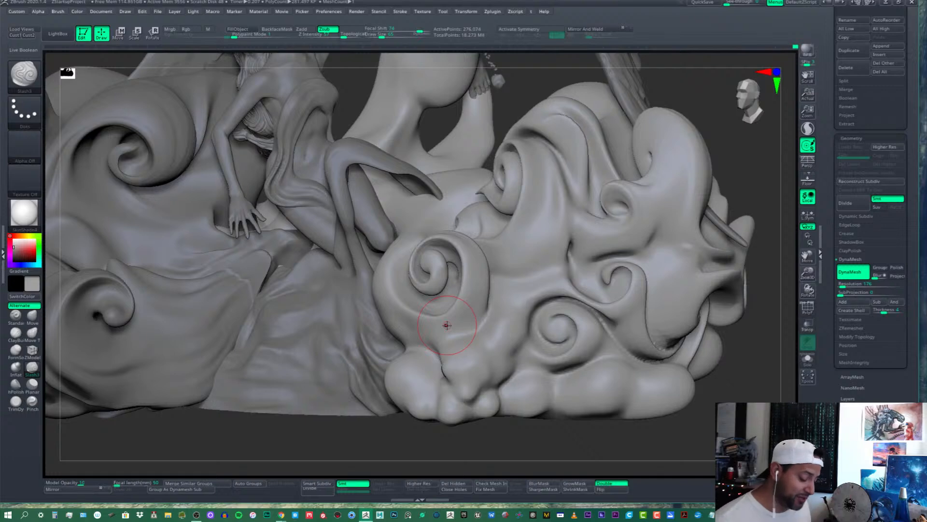
mouse_move(468, 380)
left_mouse_down("shift")
mouse_move(454, 375)
mouse_move(485, 390)
left_mouse_up("shift")
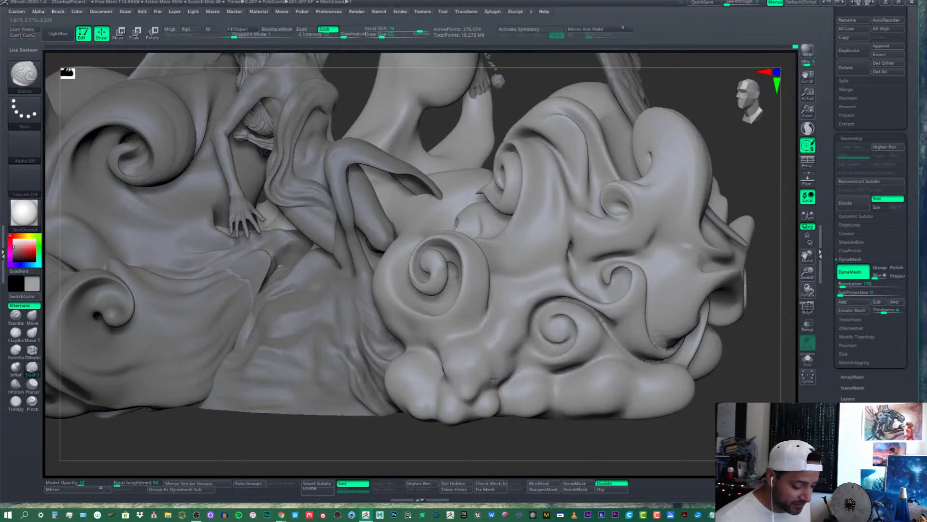
Carve creases with the Slash3 brush around the rounded puff above the bottom cluster, dividing it into smaller lobes
right_click_drag(494, 378, 491, 369, "ctrl")
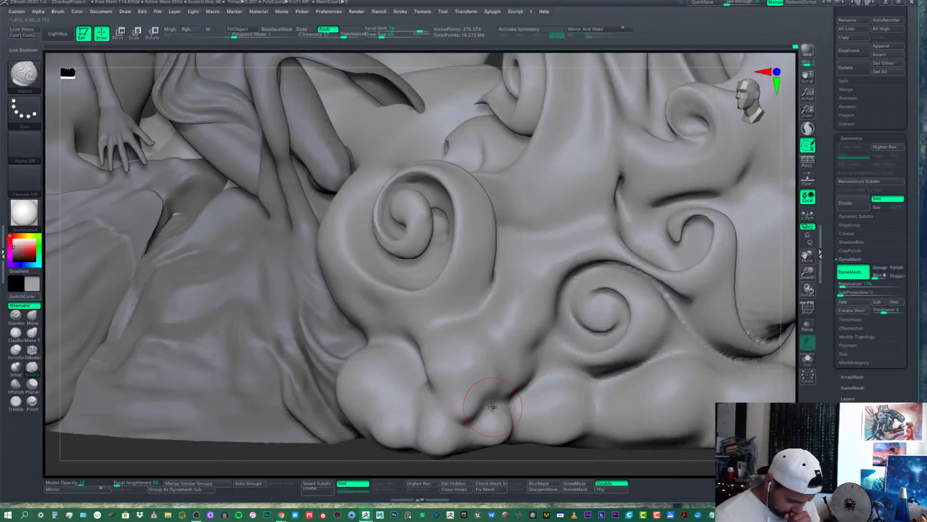
right_click_drag(397, 408, 408, 383)
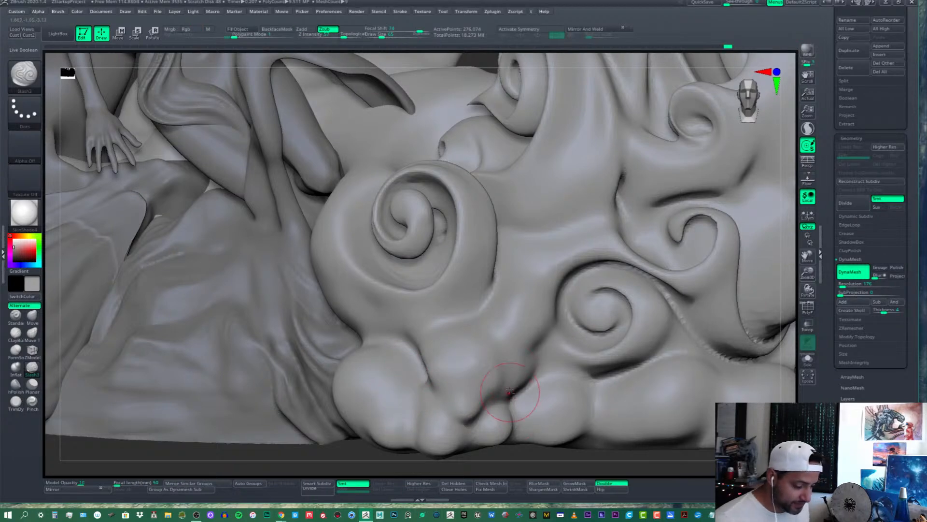
right_click_drag(510, 391, 497, 323, "alt")
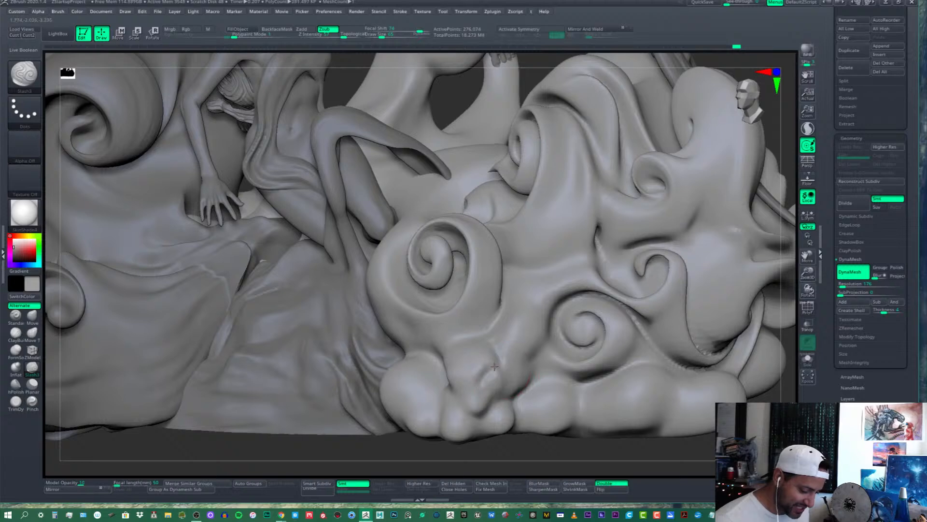
right_click_drag(485, 335, 476, 333)
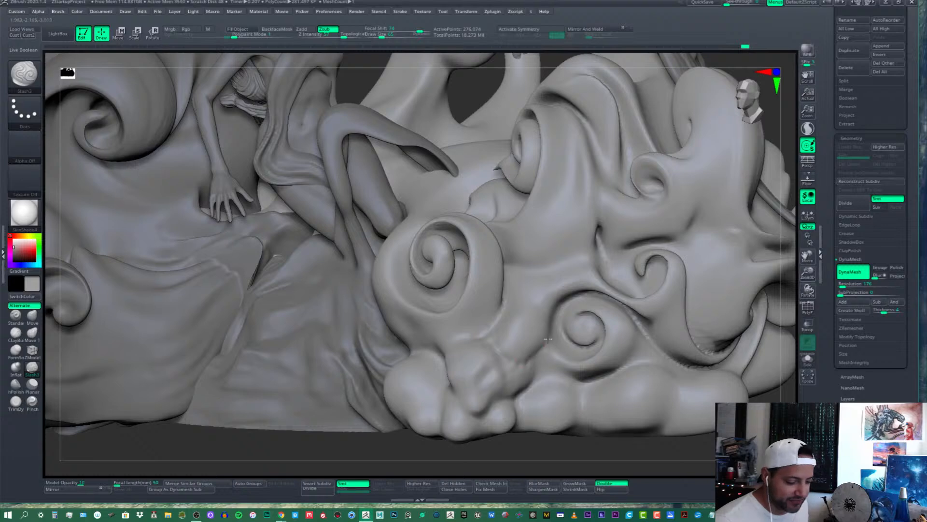
right_click_drag(553, 339, 486, 379)
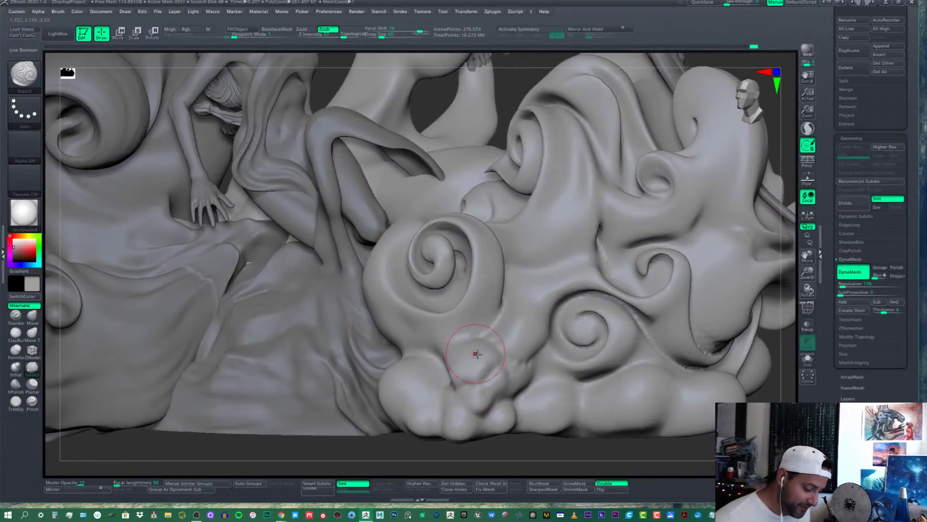
mouse_move(430, 369)
right_mouse_down()
mouse_move(510, 313)
mouse_move(483, 336)
right_mouse_up()
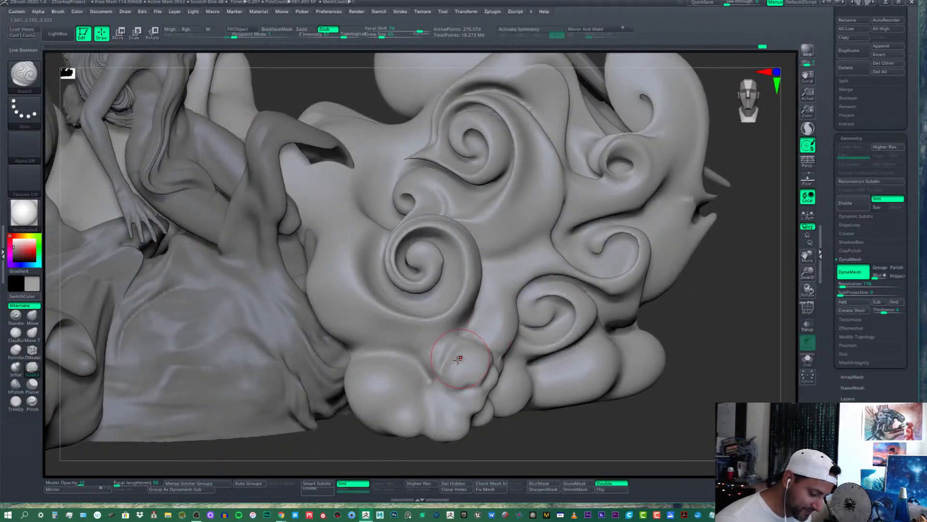
Carve curved Slash3 creases into the rounded puff below the large curl and across the lowest puff nearest the rock
mouse_move(459, 358)
left_mouse_down()
mouse_move(448, 366)
mouse_move(454, 357)
mouse_move(425, 348)
mouse_move(414, 373)
mouse_move(437, 347)
mouse_move(444, 355)
left_mouse_up()
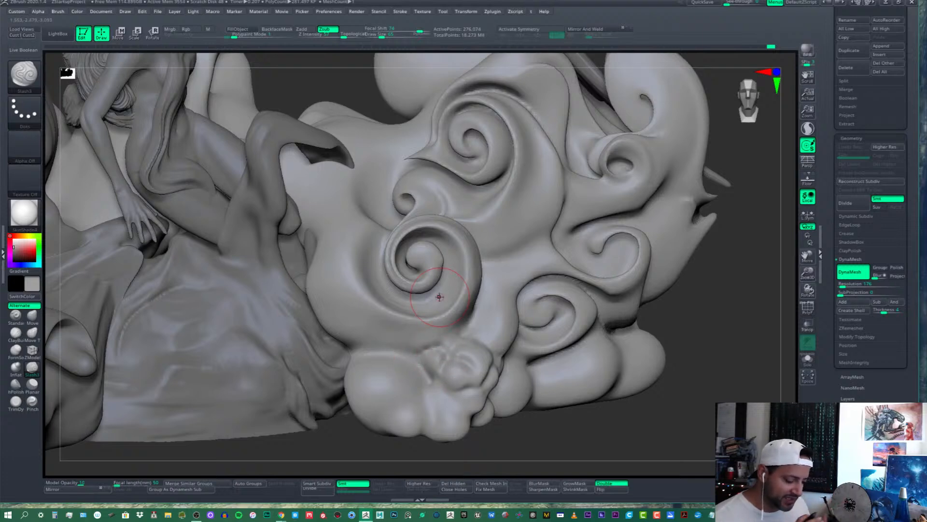
mouse_move(413, 358)
left_mouse_down()
mouse_move(430, 362)
mouse_move(410, 357)
mouse_move(393, 393)
mouse_move(407, 399)
left_mouse_up()
right_click_drag(411, 370, 393, 379)
mouse_move(406, 364)
left_mouse_down()
mouse_move(416, 370)
mouse_move(403, 400)
mouse_move(388, 369)
mouse_move(370, 360)
mouse_move(404, 394)
mouse_move(437, 392)
left_mouse_up()
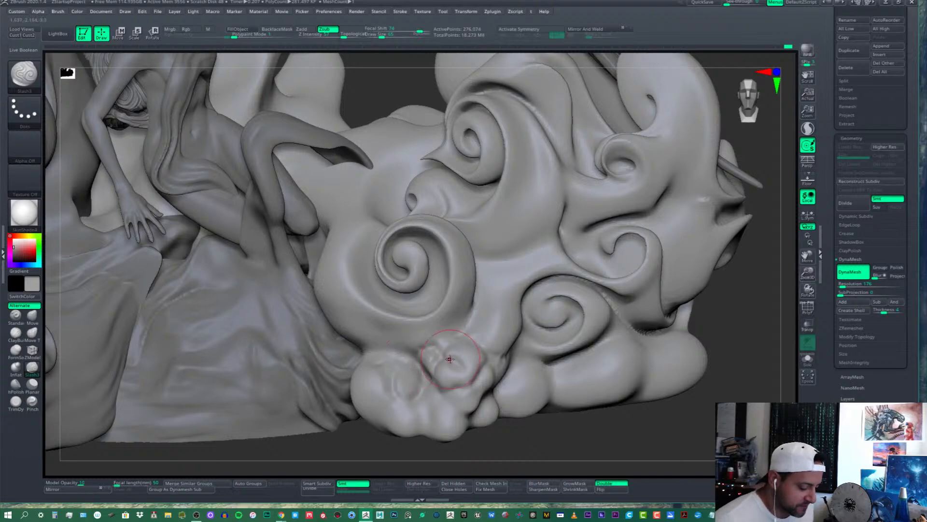
right_click_drag(445, 374, 410, 378)
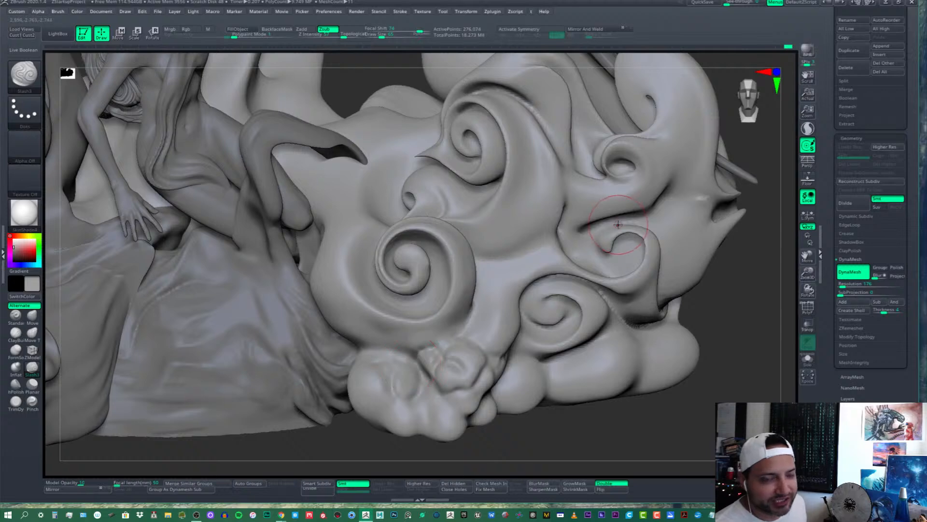
Smooth the upper lobes of the bottom puff cluster and carve short Slash3 creases along the top of the puff nearest the rock
right_click_drag(496, 331, 525, 316, "alt")
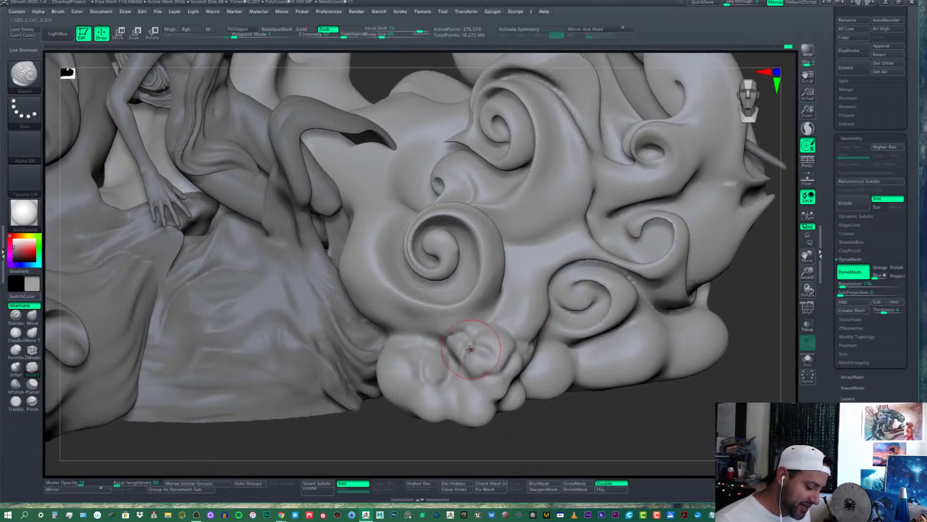
left_click_drag(471, 341, 462, 346, "shift")
mouse_move(463, 348)
right_mouse_down("ctrl")
mouse_move(439, 370)
mouse_move(435, 364)
right_mouse_up("ctrl")
left_click_drag(415, 361, 435, 356)
right_click_drag(428, 362, 409, 347)
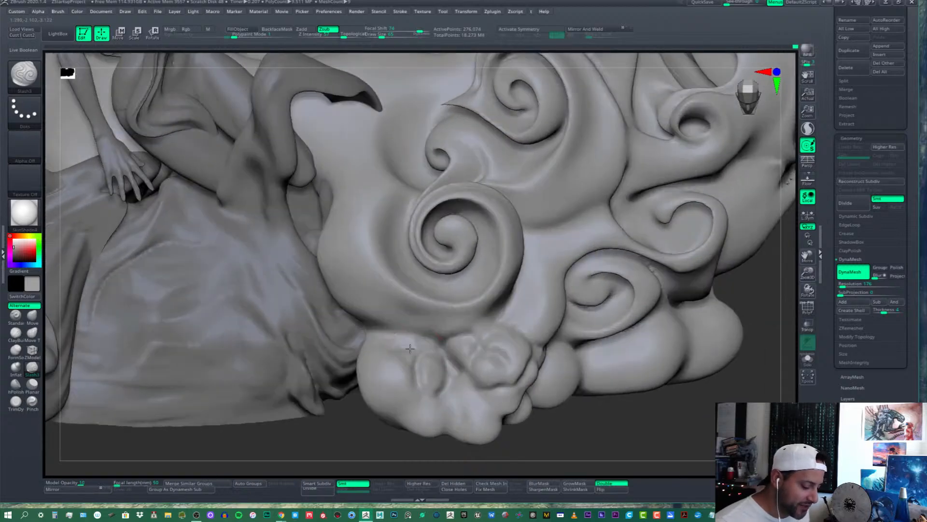
mouse_move(417, 352)
left_mouse_down()
mouse_move(406, 341)
mouse_move(419, 351)
left_mouse_up()
right_click_drag(408, 349, 399, 345)
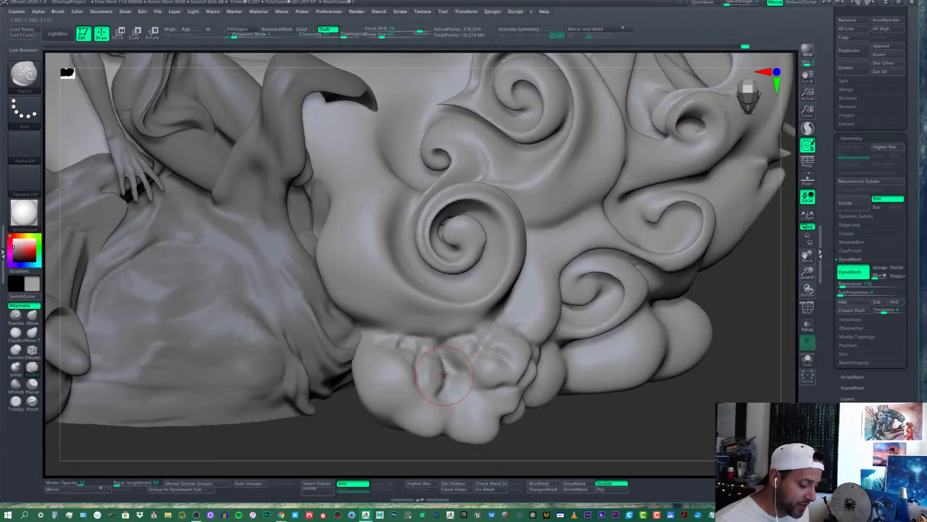
Carve Slash3 creases through the middle and lower lobes of the bottom cluster, smoothing the lowest part of the puff nearest the rock
right_click_drag(454, 380, 466, 377)
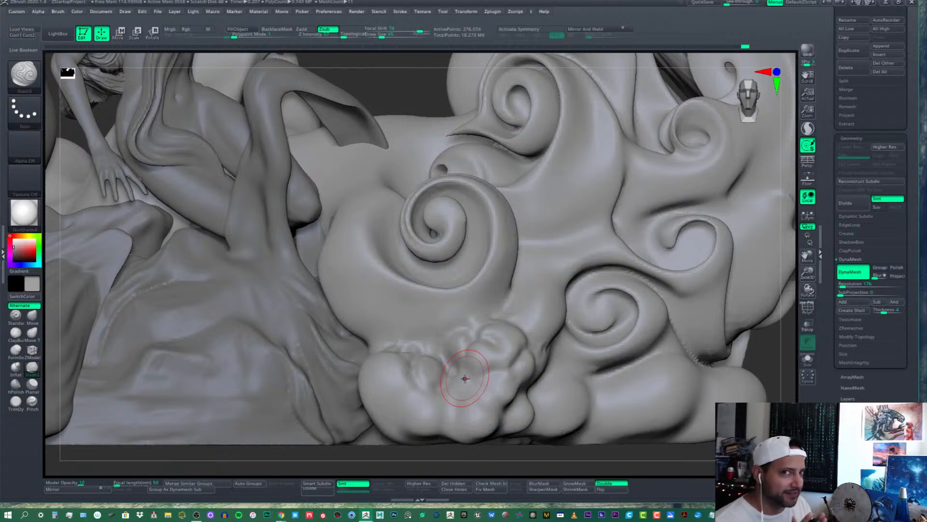
left_click_drag(463, 378, 458, 352)
right_click_drag(461, 388, 466, 359, "alt")
left_click_drag(466, 342, 465, 323)
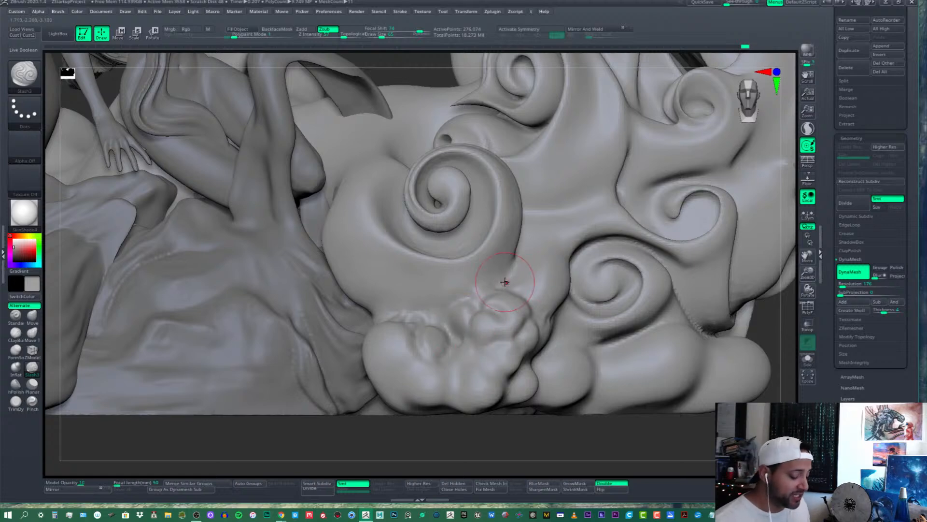
right_click_drag(468, 314, 478, 358)
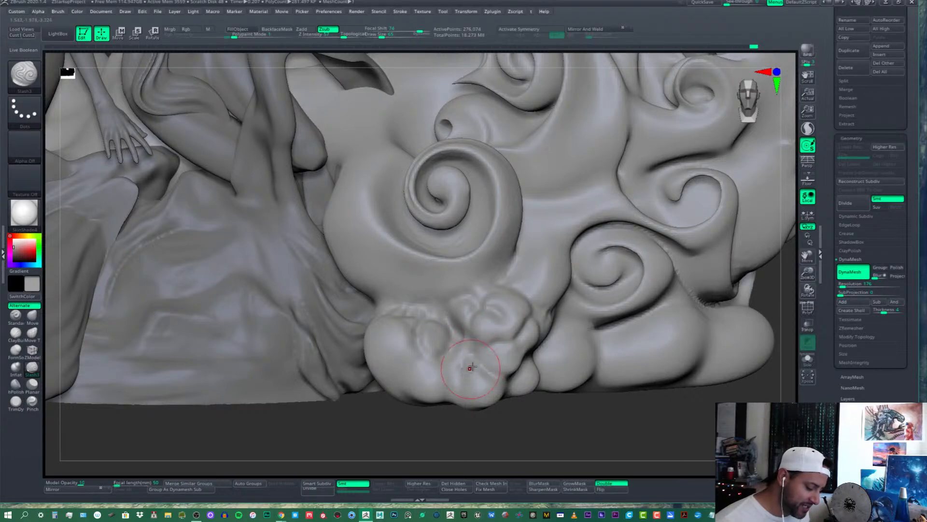
right_click_drag(471, 359, 465, 303)
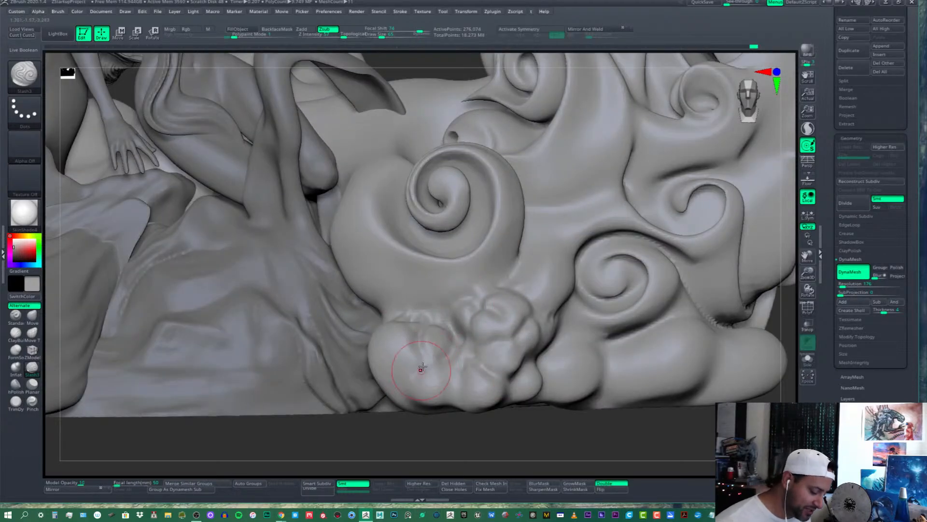
right_click_drag(408, 364, 401, 400)
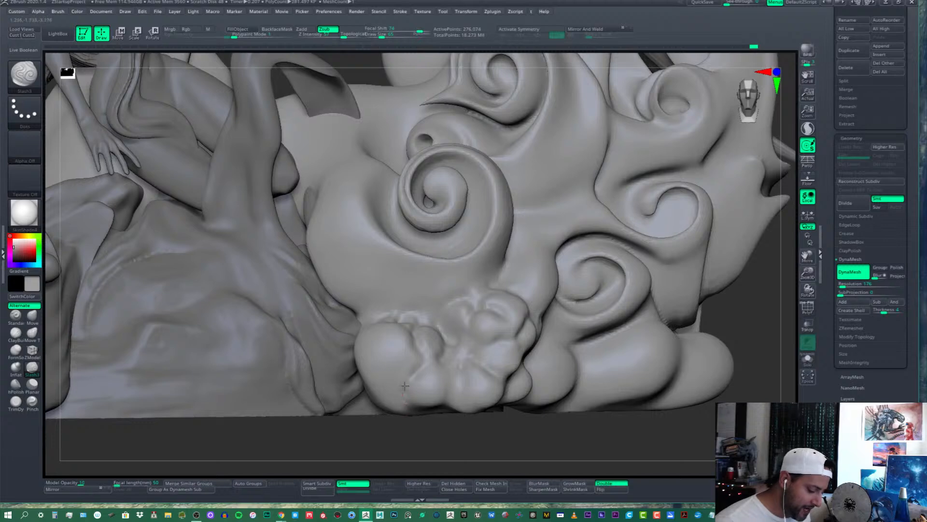
left_click_drag(408, 385, 407, 395, "shift")
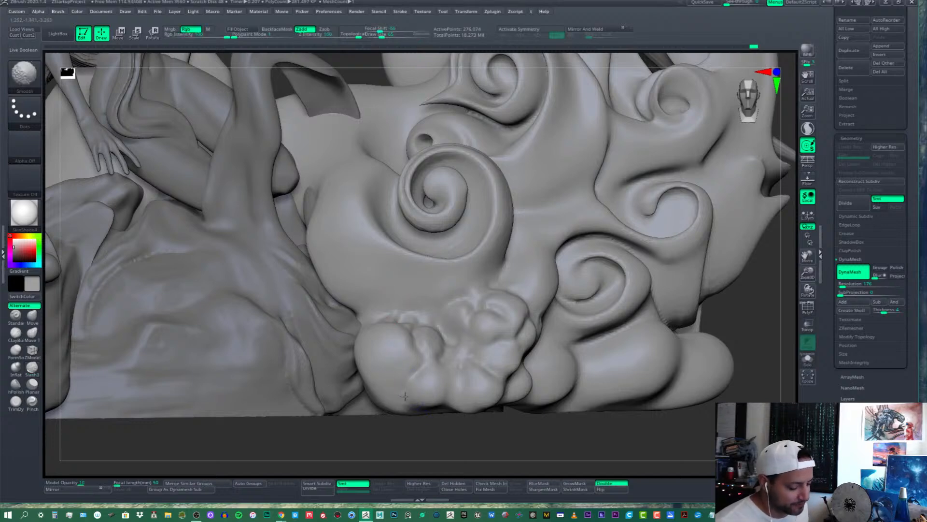
right_click_drag(407, 396, 437, 311)
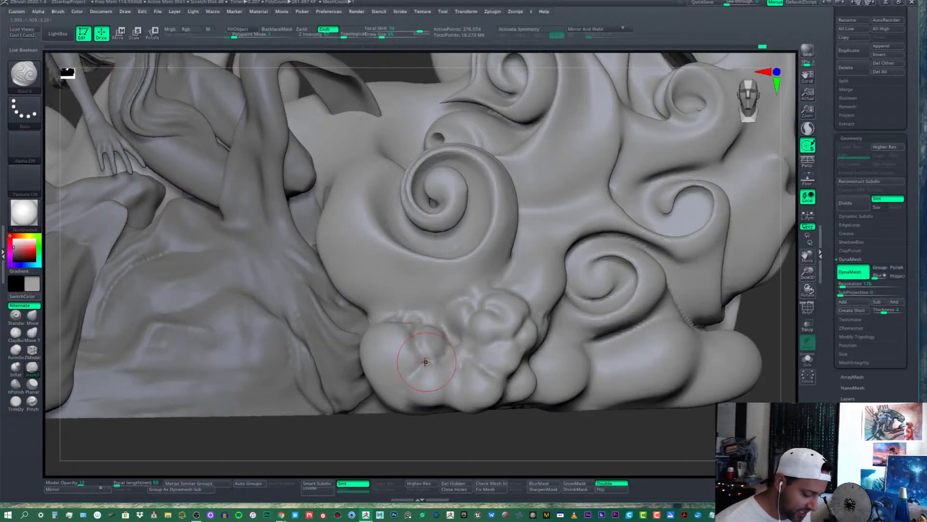
Carve a curved crease around the underside of the puff nearest the rock, splitting its base into smaller lobes
right_click_drag(429, 360, 393, 383)
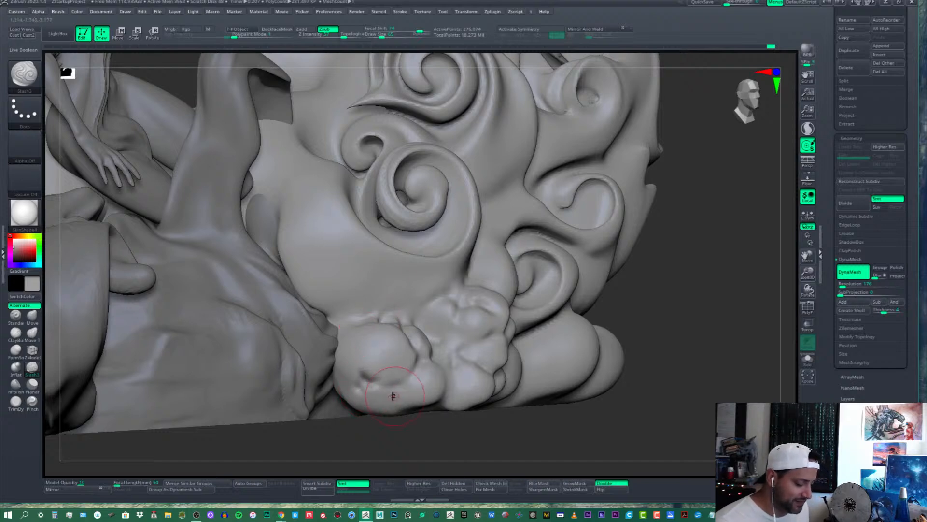
right_click_drag(393, 393, 332, 370)
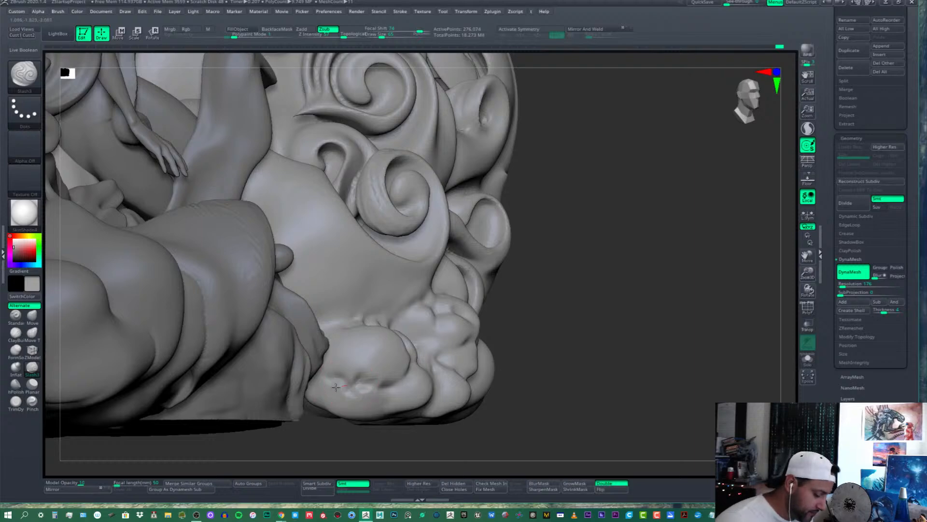
right_click_drag(354, 386, 337, 379)
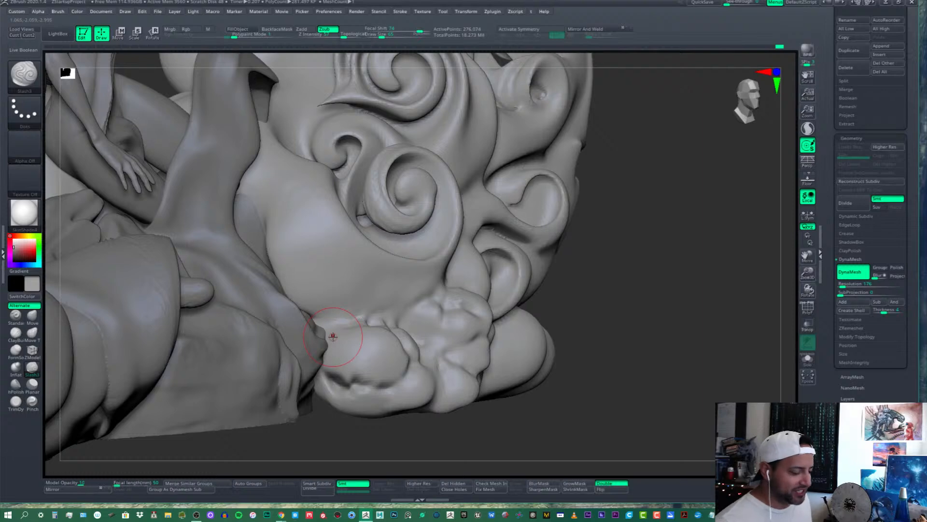
right_click_drag(406, 367, 375, 357)
mouse_move(372, 401)
left_mouse_down()
mouse_move(344, 380)
mouse_move(364, 380)
mouse_move(349, 376)
left_mouse_up()
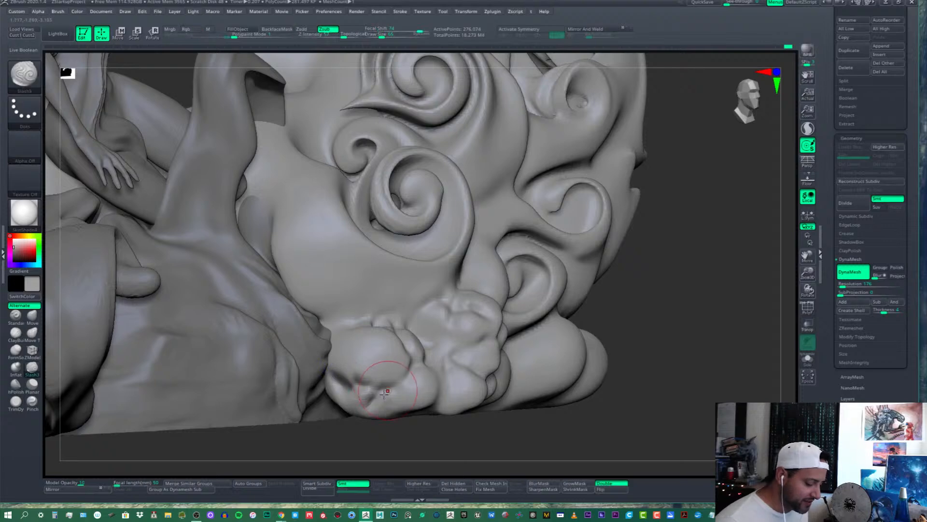
mouse_move(386, 376)
right_mouse_down()
mouse_move(378, 356)
mouse_move(483, 350)
mouse_move(401, 358)
right_mouse_up()
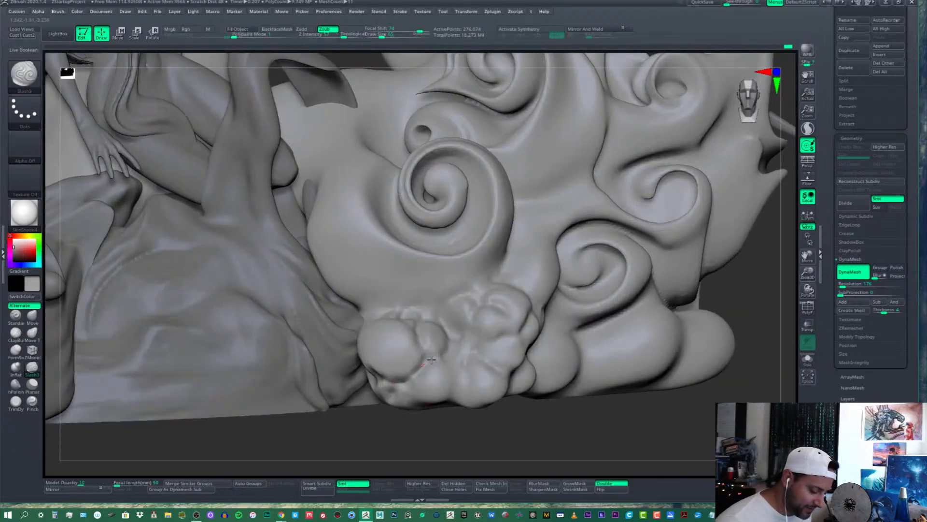
Carve further creases between the central lobes of the bottom cluster and into the cloud strand directly above it
right_click_drag(462, 360, 436, 364)
mouse_move(448, 366)
left_mouse_down()
mouse_move(455, 390)
mouse_move(477, 351)
mouse_move(471, 365)
mouse_move(462, 351)
mouse_move(471, 348)
left_mouse_up()
mouse_move(477, 350)
right_mouse_down()
mouse_move(497, 337)
mouse_move(465, 321)
mouse_move(488, 296)
mouse_move(517, 314)
right_mouse_up()
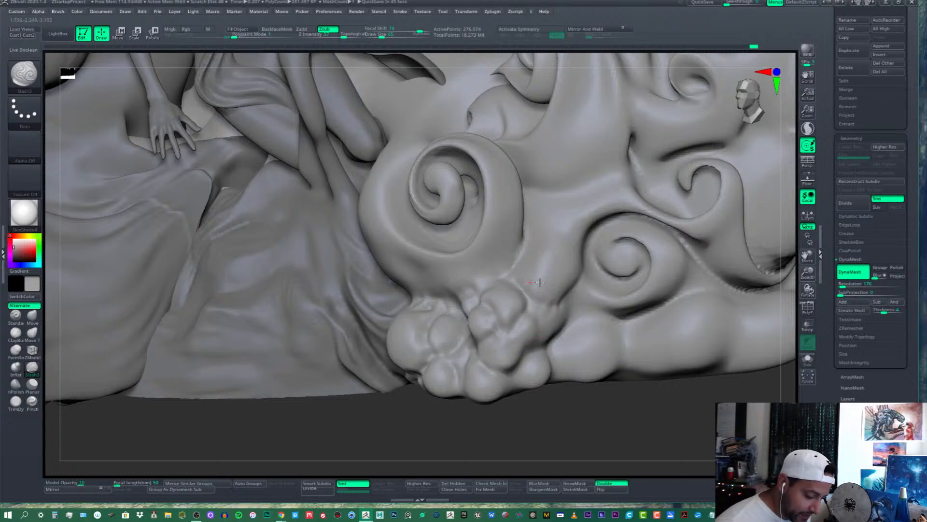
right_click_drag(534, 265, 528, 269)
right_click_drag(525, 327, 515, 344)
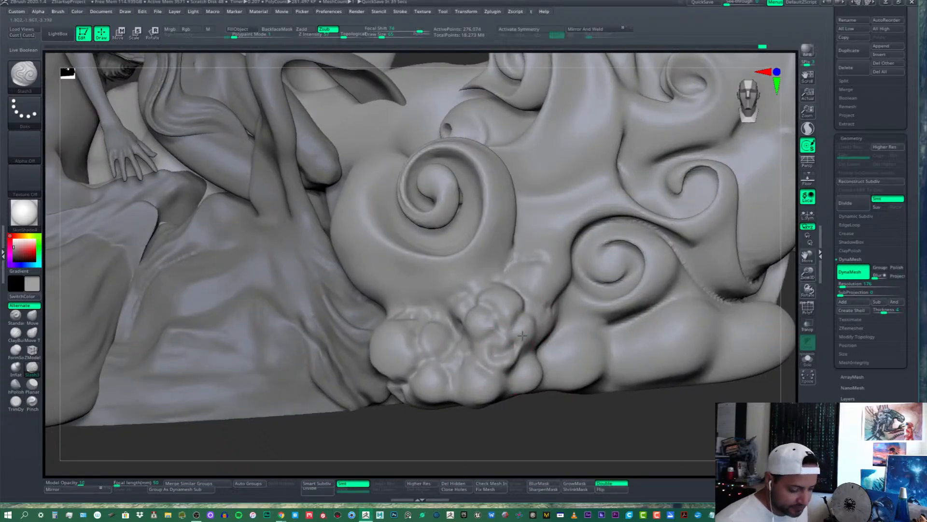
mouse_move(495, 343)
right_mouse_down()
mouse_move(574, 343)
mouse_move(561, 392)
mouse_move(501, 339)
right_mouse_up()
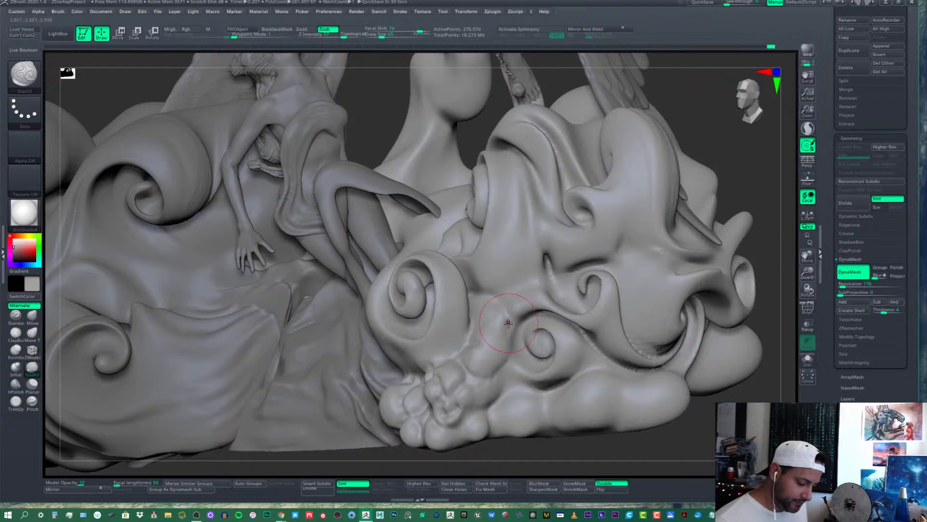
Carve curved Slash3 creases up the cloud strand between the large curl and the lower curl, shaping it into stacked puffs
key("shift")
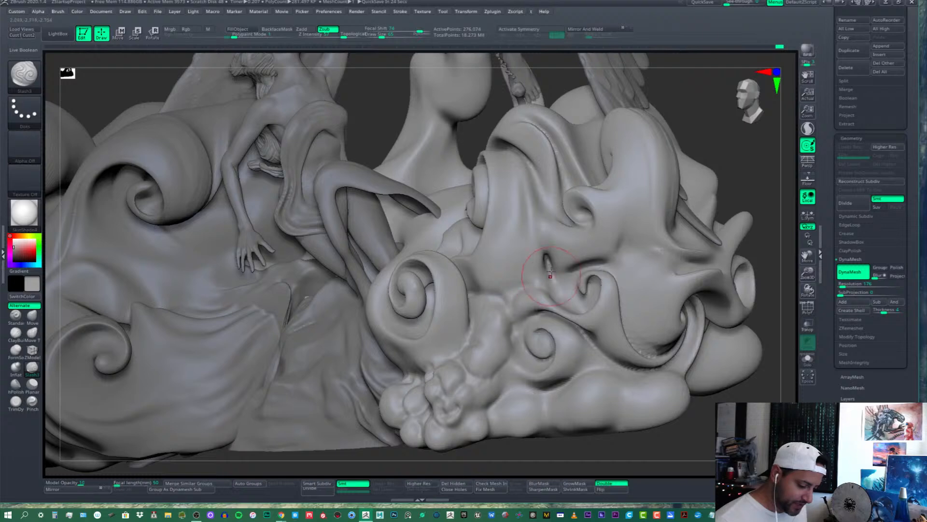
right_click_drag(545, 277, 564, 282)
key("shift")
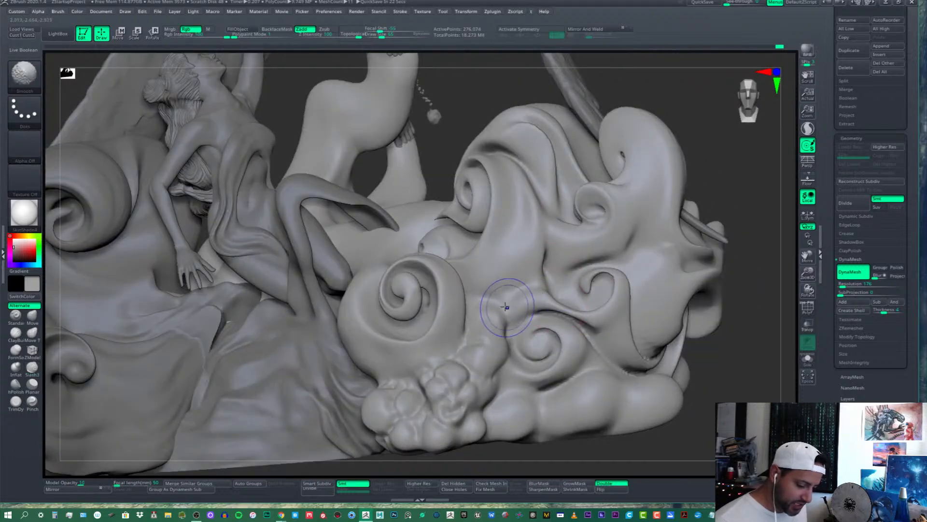
mouse_move(506, 306)
right_mouse_down()
mouse_move(536, 318)
mouse_move(504, 329)
mouse_move(505, 287)
mouse_move(480, 321)
right_mouse_up()
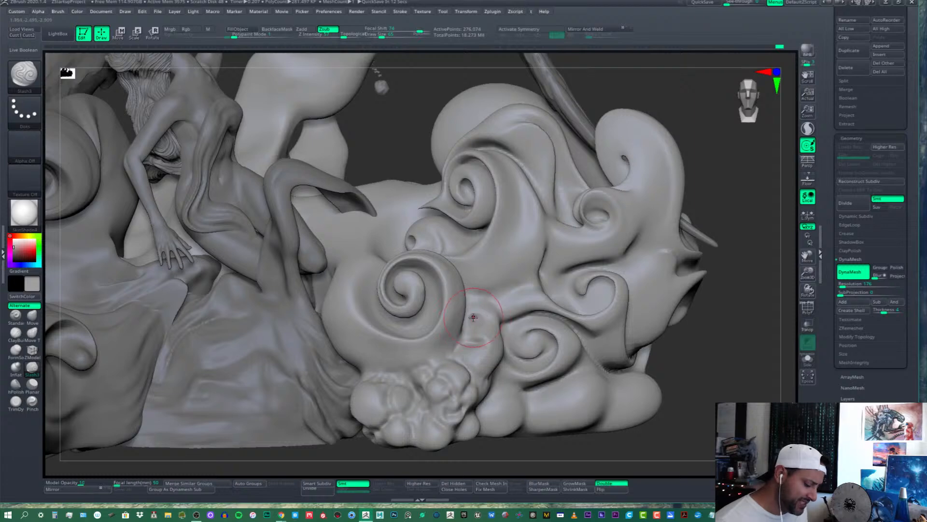
mouse_move(473, 305)
right_mouse_down()
mouse_move(517, 297)
mouse_move(538, 335)
right_mouse_up()
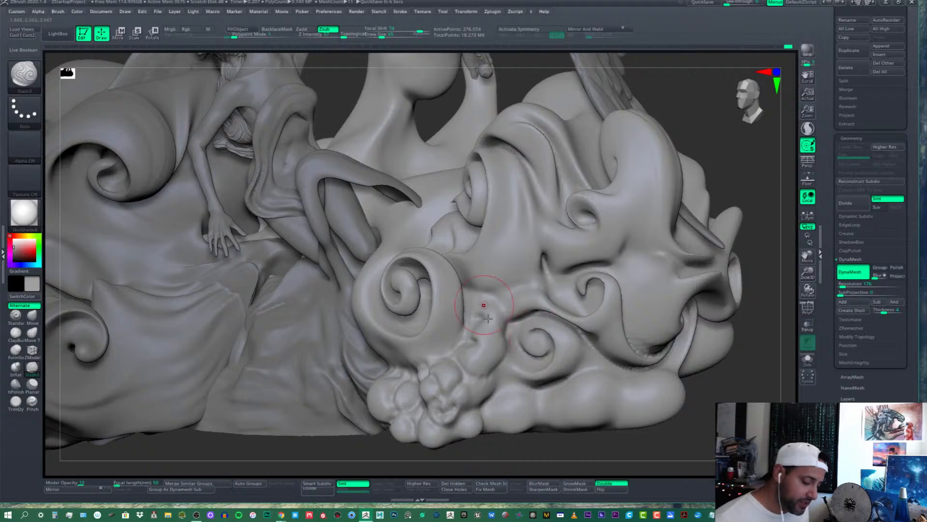
mouse_move(488, 318)
right_mouse_down()
mouse_move(474, 303)
mouse_move(511, 324)
right_mouse_up()
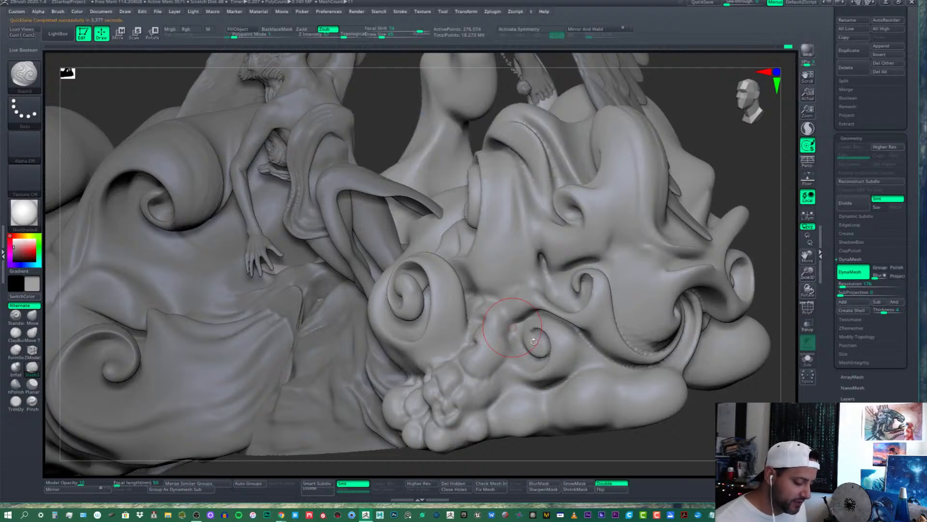
mouse_move(531, 333)
right_mouse_down()
mouse_move(489, 332)
mouse_move(531, 310)
right_mouse_up()
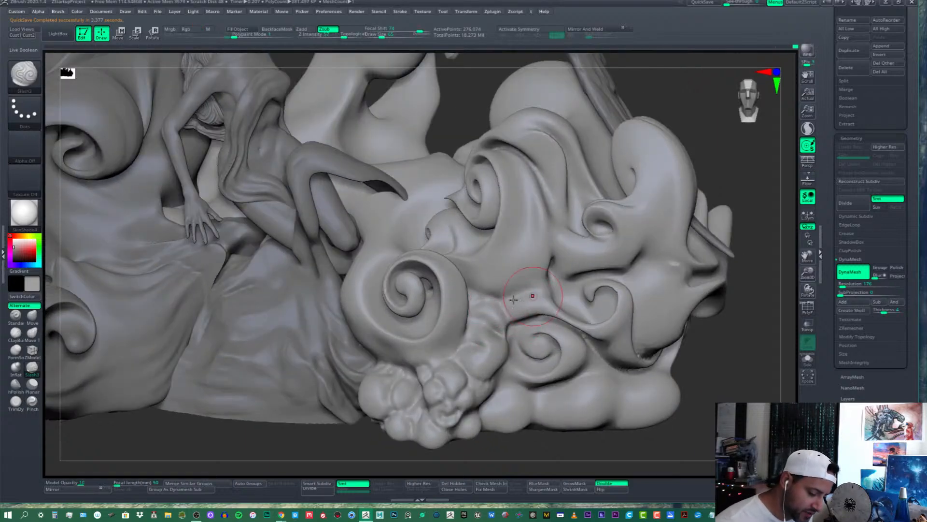
Smooth the creased puffs of the strand where it meets the lower curl
right_click_drag(604, 309, 593, 300)
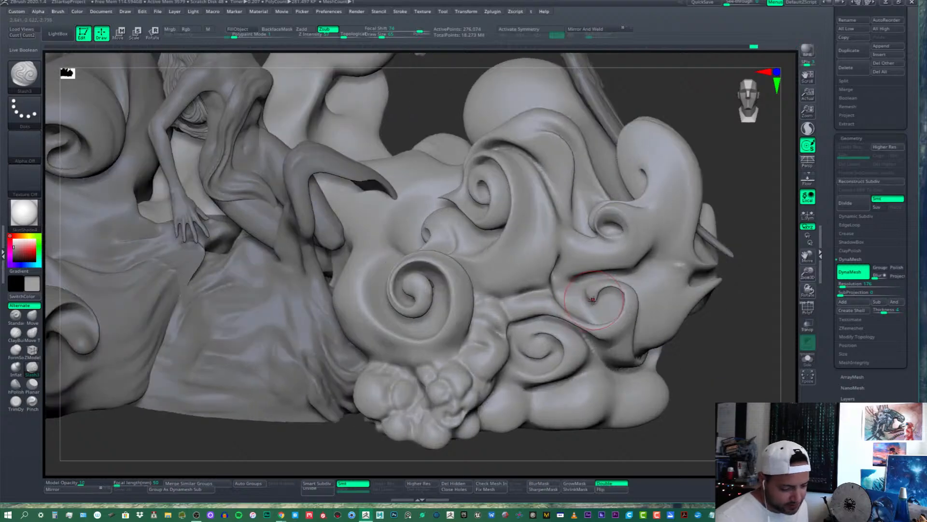
left_click_drag(501, 331, 505, 322, "shift")
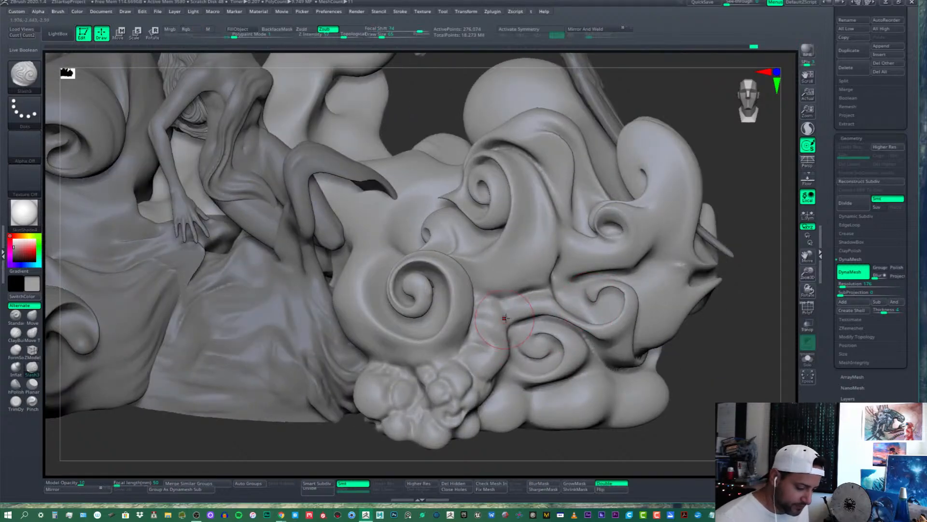
mouse_move(500, 329)
right_mouse_down()
mouse_move(503, 336)
mouse_move(536, 303)
mouse_move(547, 322)
right_mouse_up()
Carve and soften a Slash3 crease along the outer edge of the large curl beside the rock
mouse_move(538, 354)
right_mouse_down()
mouse_move(541, 400)
mouse_move(555, 395)
mouse_move(470, 387)
mouse_move(519, 299)
mouse_move(557, 303)
right_mouse_up()
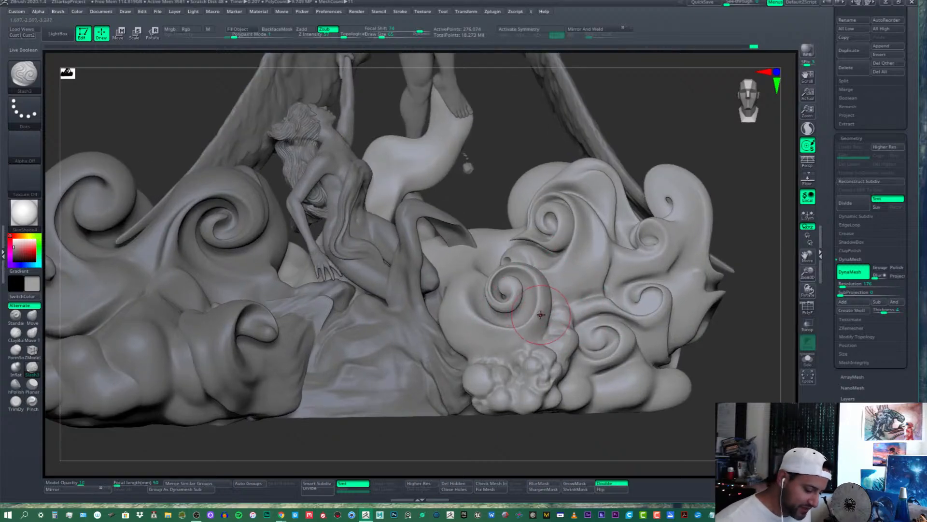
mouse_move(500, 285)
right_mouse_down()
mouse_move(471, 320)
mouse_move(437, 291)
right_mouse_up()
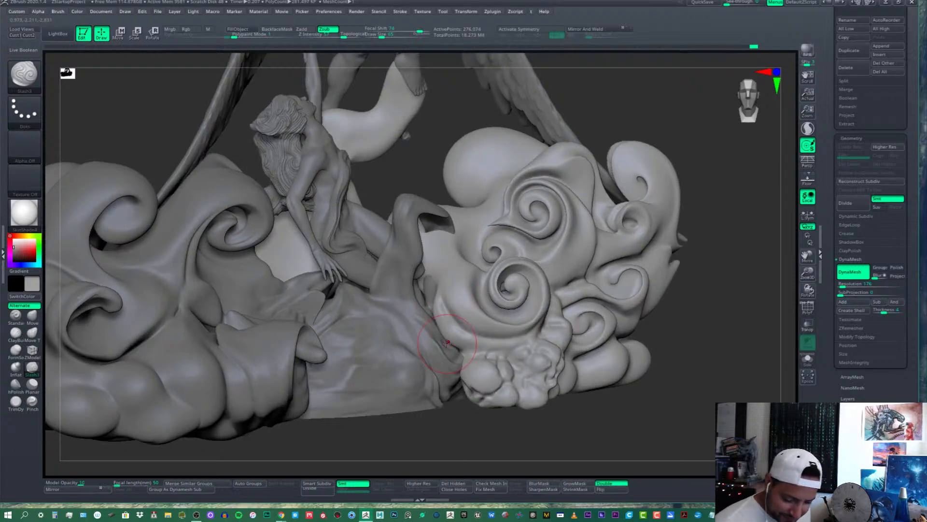
right_click_drag(447, 343, 434, 310)
key("shift")
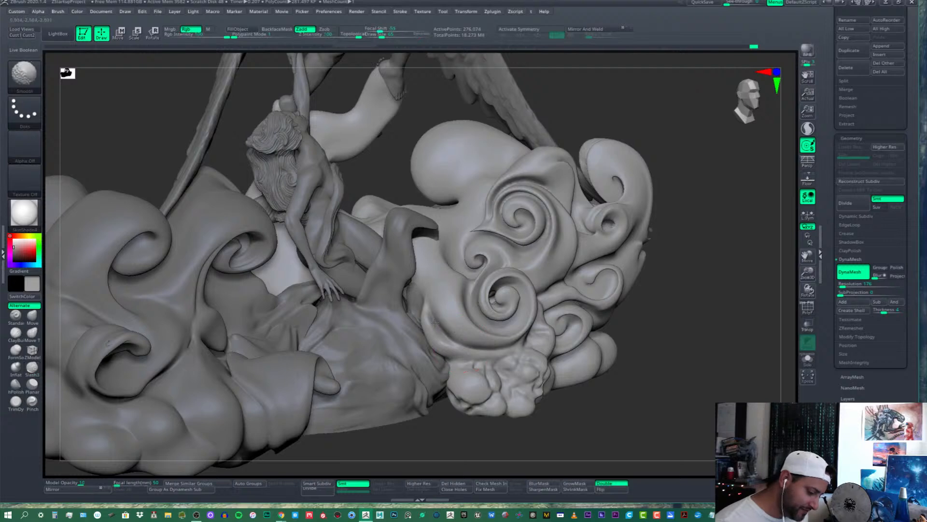
mouse_move(448, 309)
right_mouse_down()
mouse_move(434, 288)
mouse_move(468, 301)
right_mouse_up()
right_click_drag(559, 324, 567, 348, "alt")
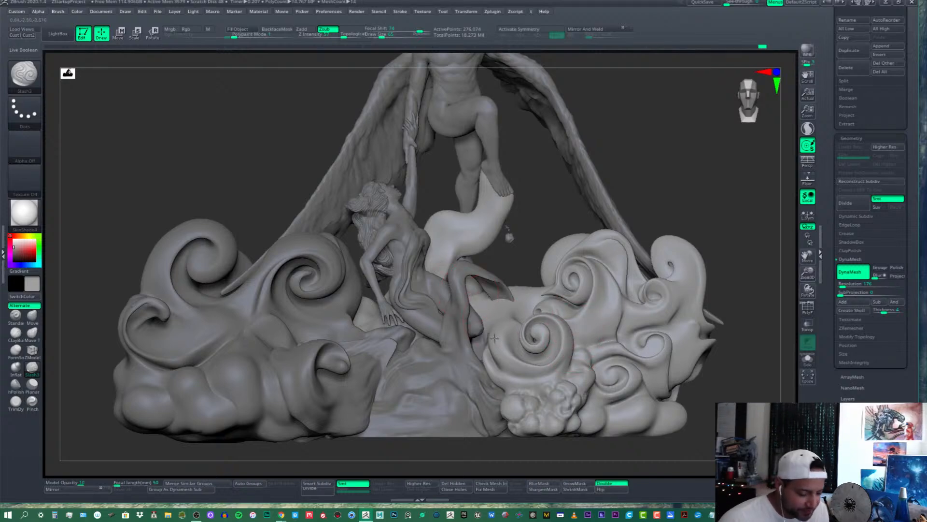
mouse_move(468, 293)
right_mouse_down()
mouse_move(503, 322)
mouse_move(504, 298)
right_mouse_up()
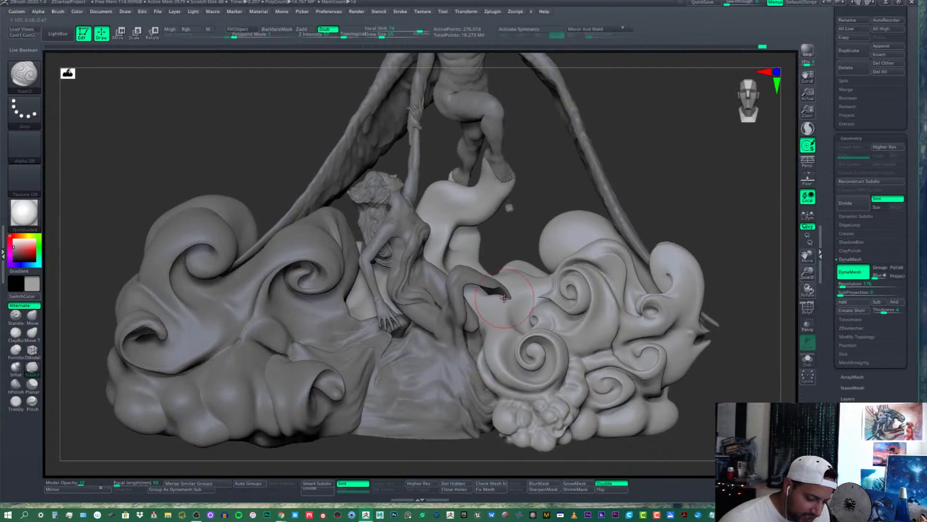
Smooth the large curl's edge beside the rock and switch to the FormSoft brush
left_click_drag(832, 168, 832, 188)
mouse_move(546, 367)
right_mouse_down()
mouse_move(518, 344)
mouse_move(531, 335)
mouse_move(523, 394)
mouse_move(499, 375)
mouse_move(512, 341)
right_mouse_up()
key("shift")
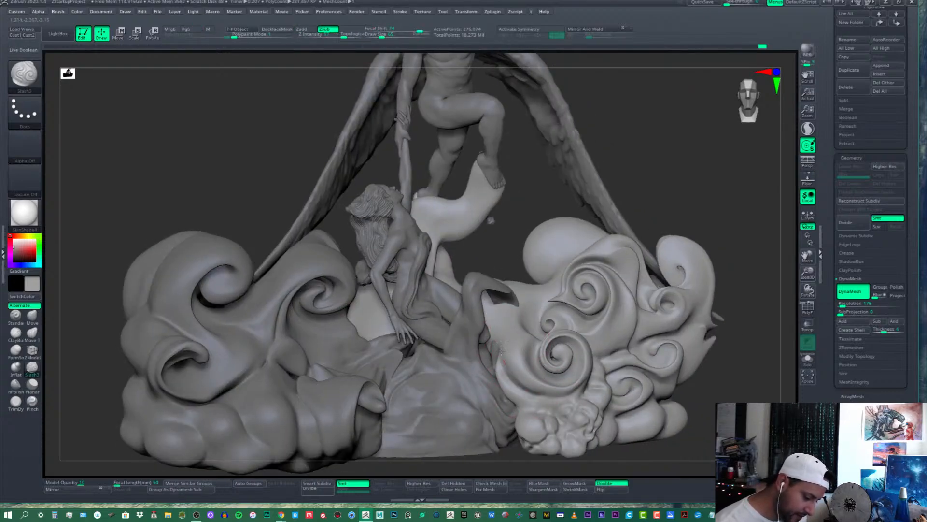
key("shift")
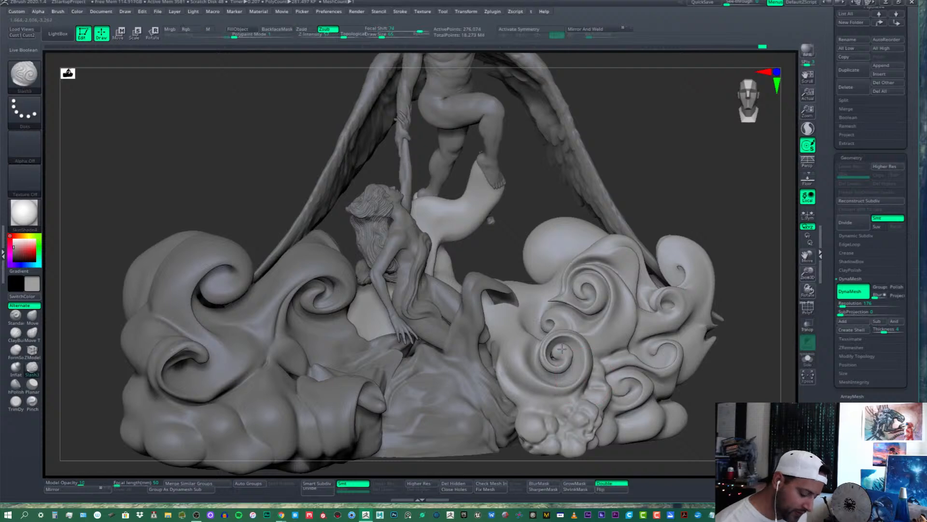
mouse_move(578, 374)
right_mouse_down("alt")
mouse_move(556, 342)
mouse_move(560, 333)
mouse_move(564, 354)
mouse_move(535, 337)
right_mouse_up("alt")
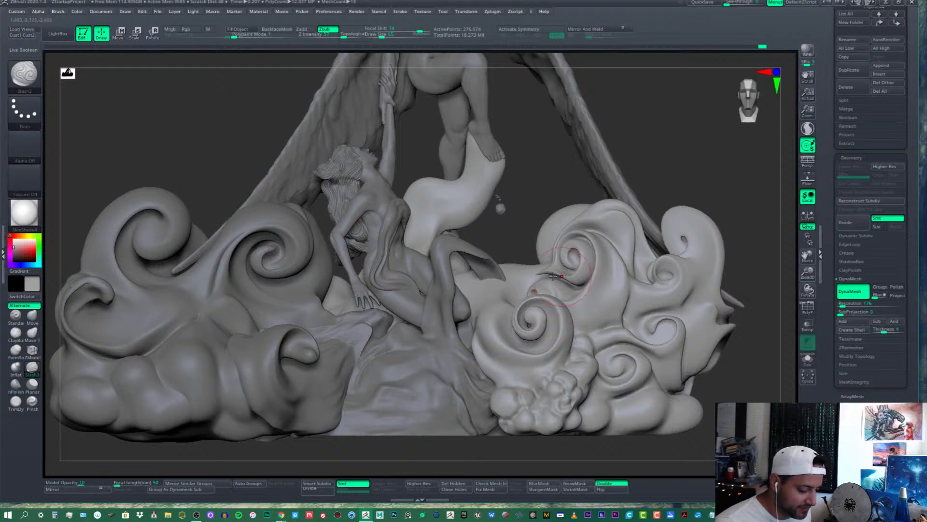
left_click(18, 354)
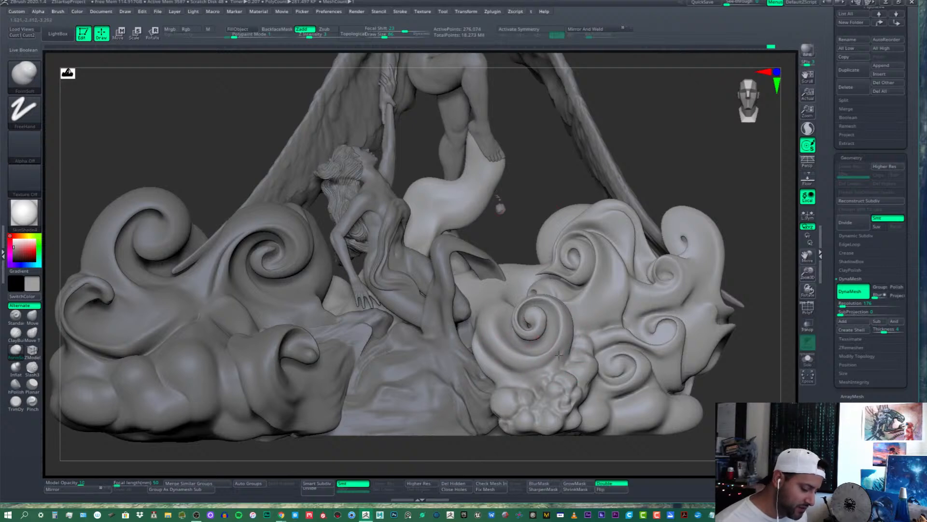
Build up and soften the folds between the upper curls of the cloud with the FormSoft brush
mouse_move(515, 367)
right_mouse_down()
mouse_move(464, 305)
mouse_move(472, 345)
right_mouse_up()
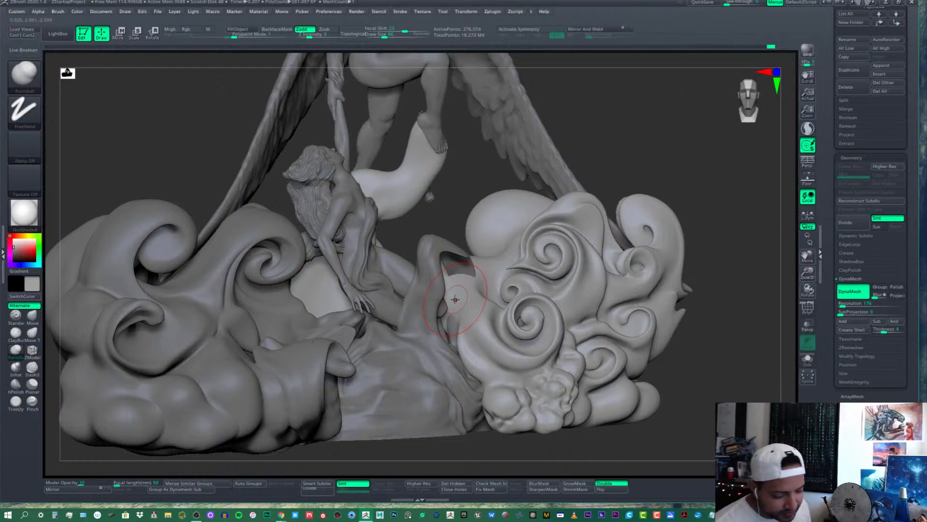
right_click_drag(588, 306, 534, 230)
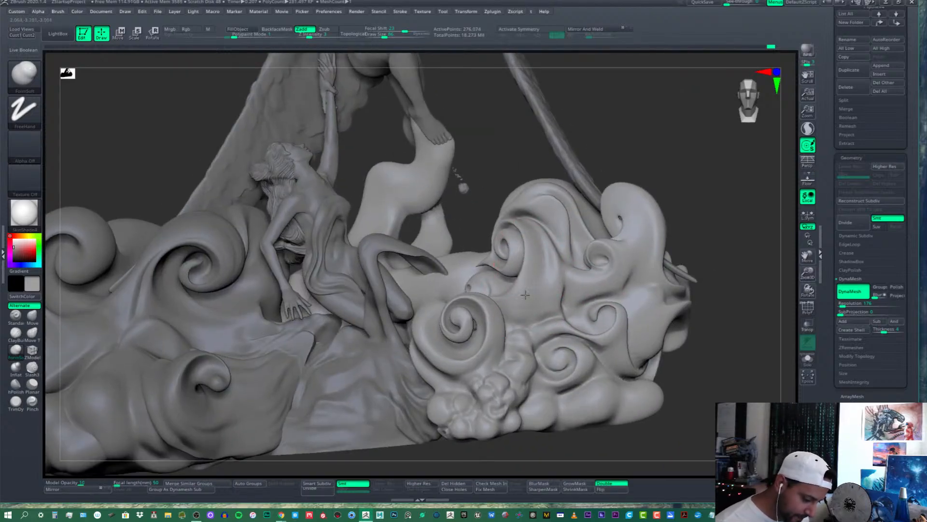
mouse_move(549, 282)
right_mouse_down()
mouse_move(529, 251)
mouse_move(553, 241)
right_mouse_up()
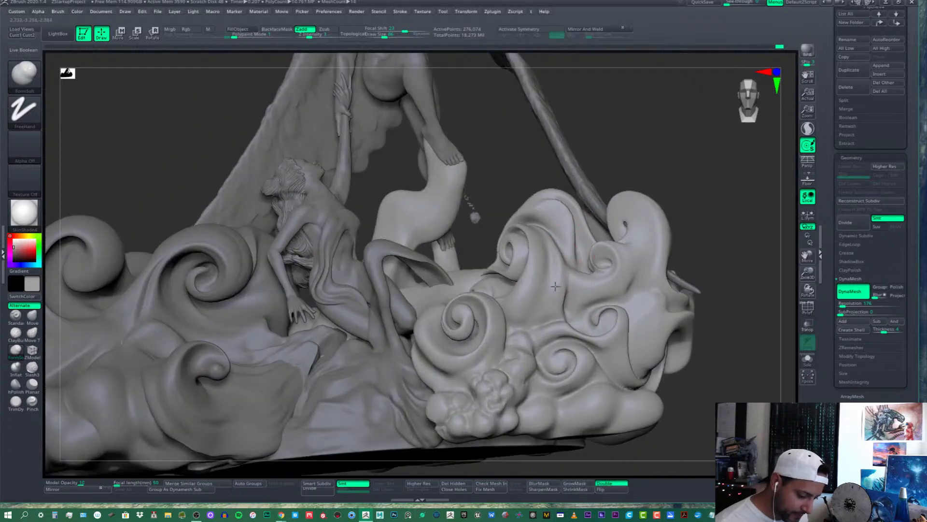
mouse_move(591, 331)
right_mouse_down()
mouse_move(580, 352)
mouse_move(604, 312)
right_mouse_up()
mouse_move(607, 303)
left_mouse_down()
mouse_move(595, 313)
mouse_move(605, 294)
left_mouse_up()
right_click_drag(644, 222, 626, 233)
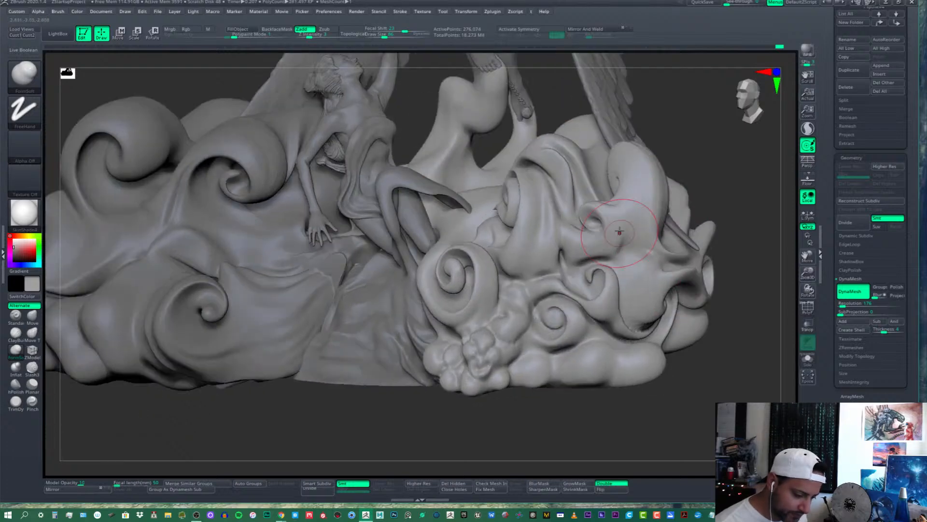
mouse_move(621, 227)
left_mouse_down()
mouse_move(594, 255)
mouse_move(610, 245)
left_mouse_up()
mouse_move(610, 244)
right_mouse_down()
mouse_move(559, 263)
mouse_move(563, 255)
right_mouse_up()
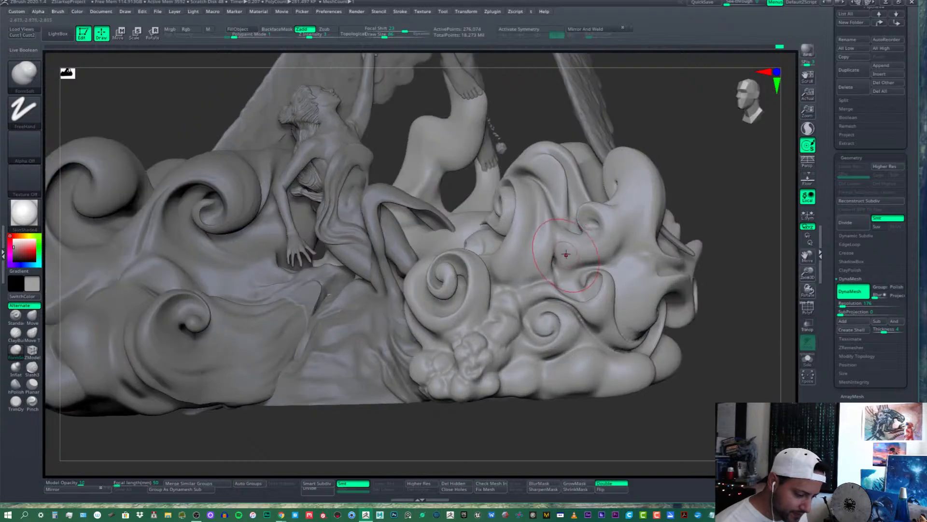
right_click_drag(655, 199, 628, 233, "alt")
right_click_drag(639, 299, 621, 331)
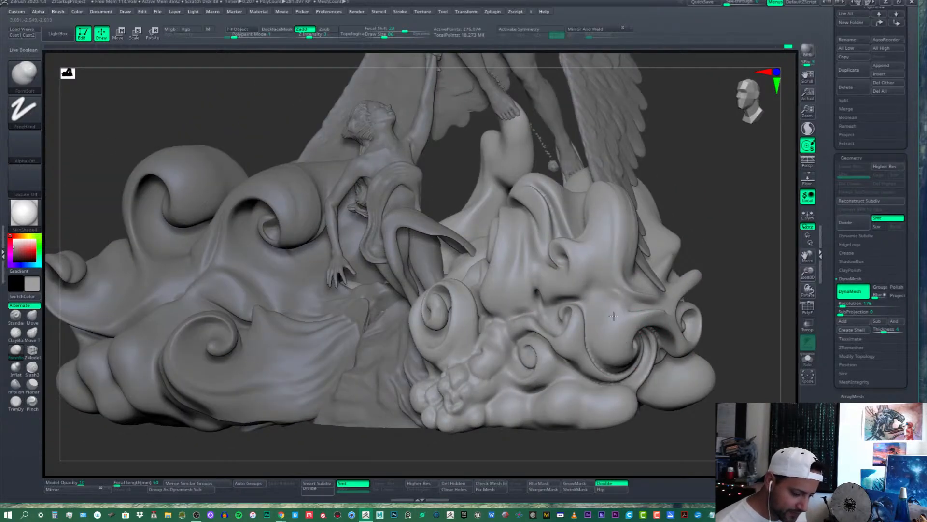
mouse_move(612, 320)
right_mouse_down()
mouse_move(625, 338)
mouse_move(648, 323)
mouse_move(615, 311)
mouse_move(633, 333)
mouse_move(630, 321)
mouse_move(637, 327)
right_mouse_up()
Pull the rear lower puff of the curled cloud piece backward into a long tail with the Move brush
left_click(32, 316)
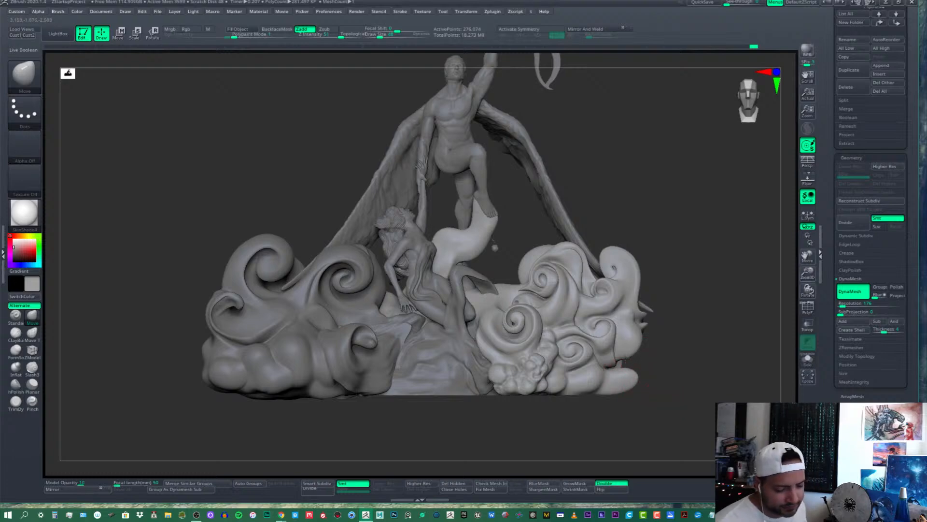
left_click_drag(660, 390, 641, 336)
mouse_move(641, 336)
right_mouse_down()
mouse_move(622, 351)
mouse_move(700, 342)
mouse_move(629, 355)
mouse_move(647, 365)
mouse_move(667, 362)
mouse_move(644, 358)
mouse_move(633, 343)
mouse_move(598, 350)
mouse_move(578, 407)
right_mouse_up()
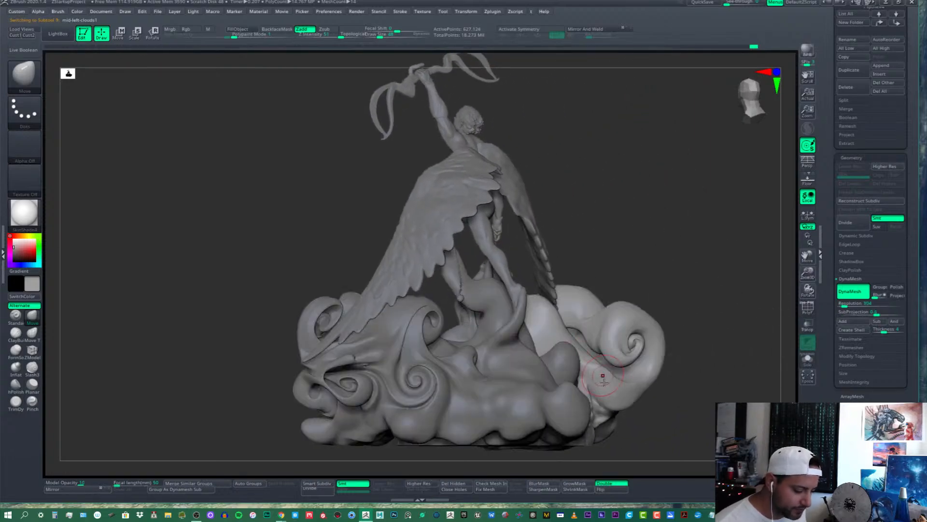
left_click(577, 409, "alt")
left_click(561, 407, "alt")
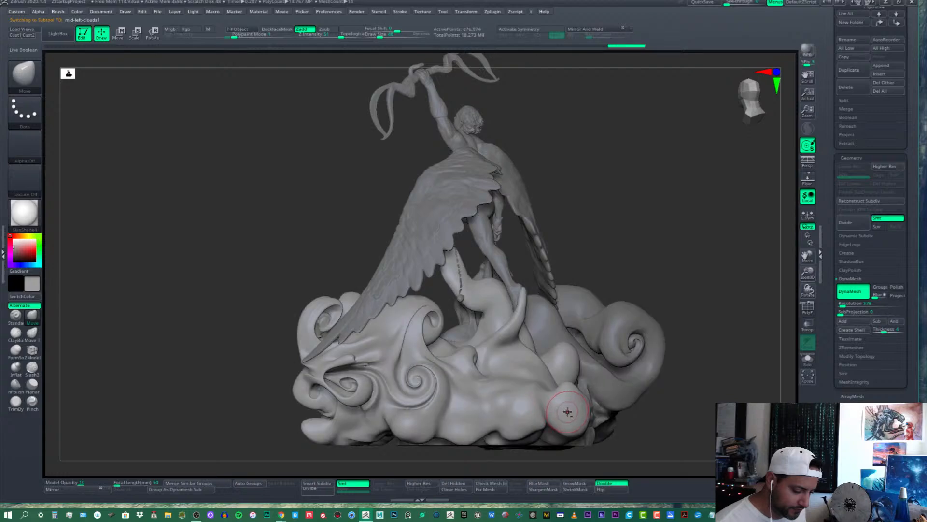
mouse_move(591, 425)
right_mouse_down()
mouse_move(570, 417)
mouse_move(582, 399)
right_mouse_up()
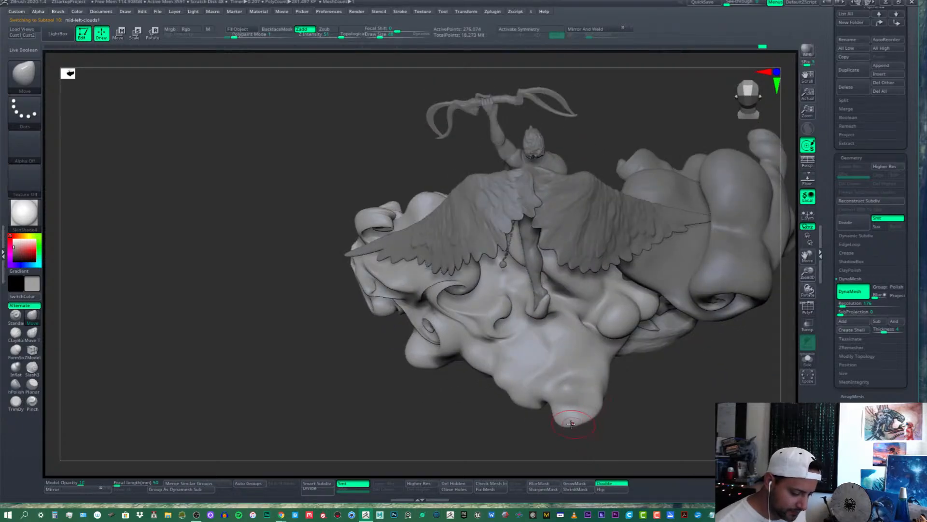
mouse_move(572, 419)
right_mouse_down()
mouse_move(586, 399)
mouse_move(652, 372)
mouse_move(590, 389)
right_mouse_up()
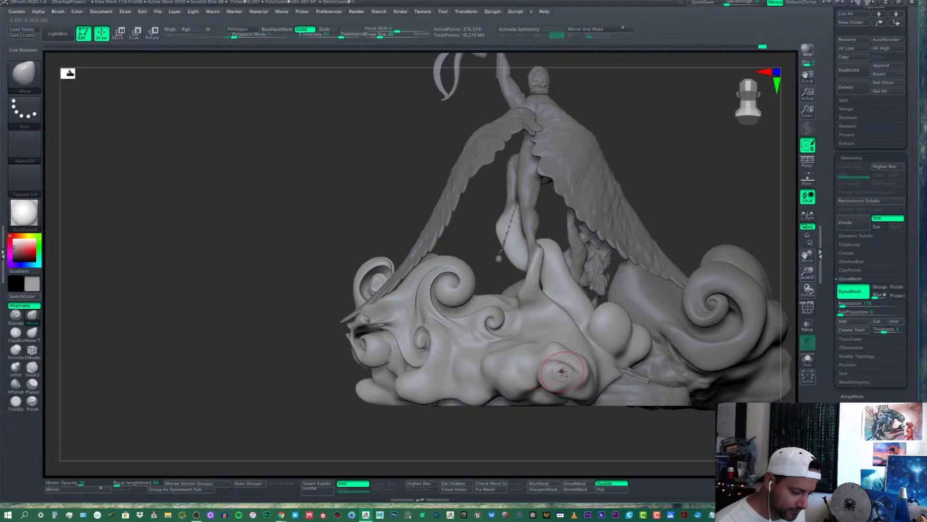
mouse_move(553, 370)
right_mouse_down()
mouse_move(543, 376)
mouse_move(549, 349)
mouse_move(582, 358)
mouse_move(573, 372)
right_mouse_up()
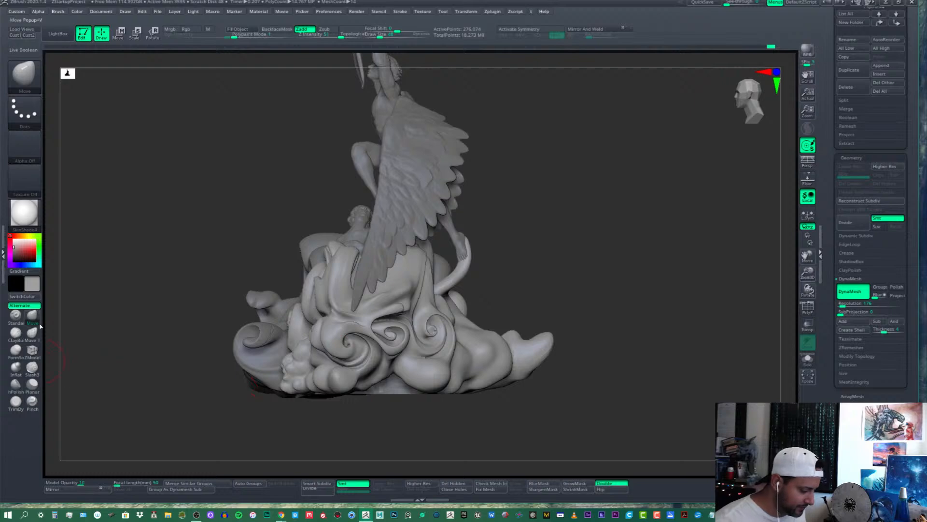
Curl the tip of the cloud's rear tail into a hook using the Spiral brush at draw size 125
left_click(38, 87)
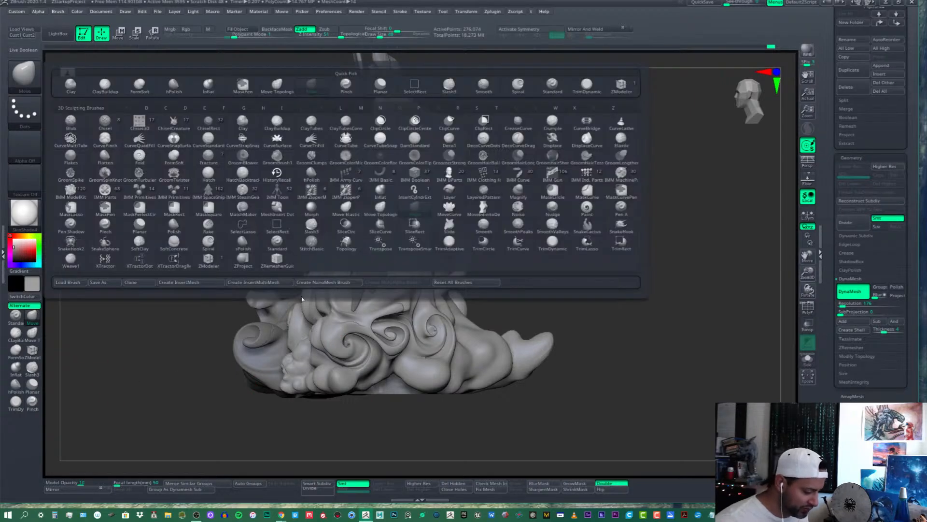
left_click(40, 85)
left_click(209, 243)
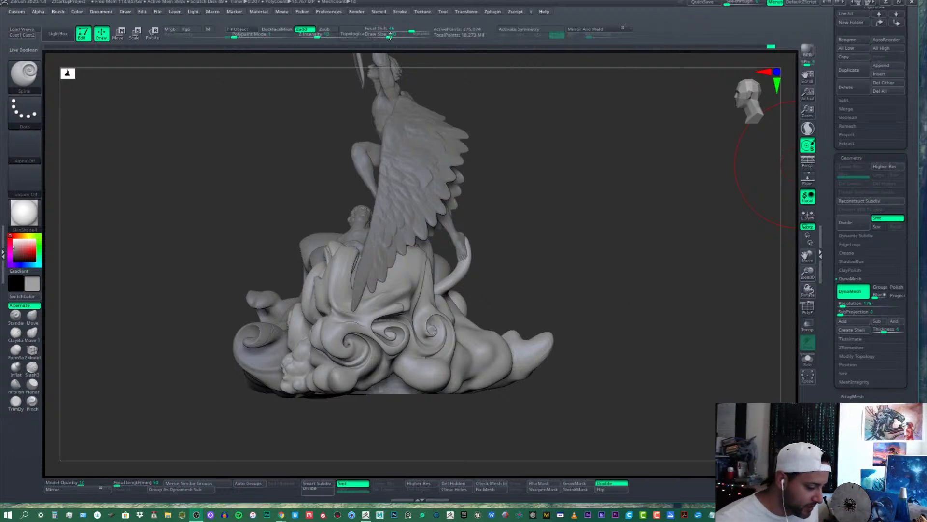
left_click_drag(390, 36, 387, 35)
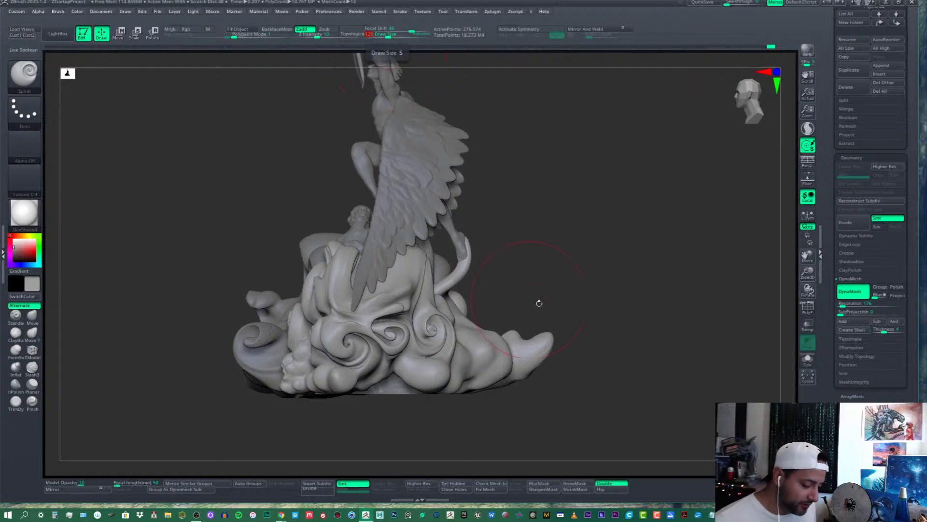
left_click_drag(582, 300, 543, 306)
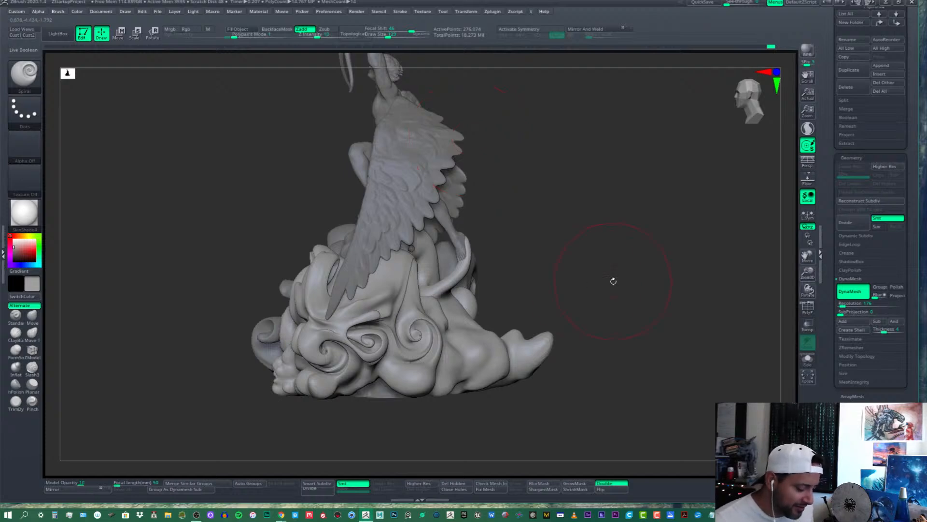
mouse_move(612, 279)
left_mouse_down()
mouse_move(510, 311)
mouse_move(563, 325)
left_mouse_up()
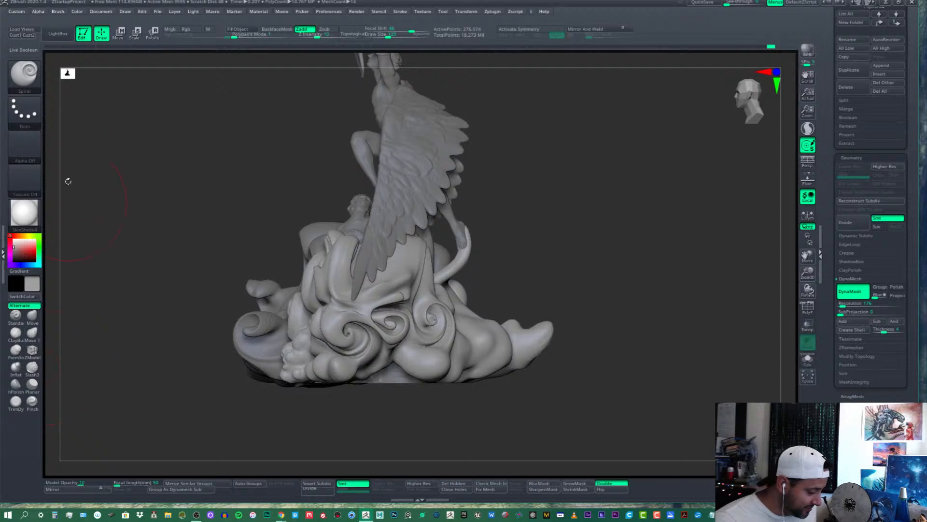
left_click_drag(530, 332, 533, 341)
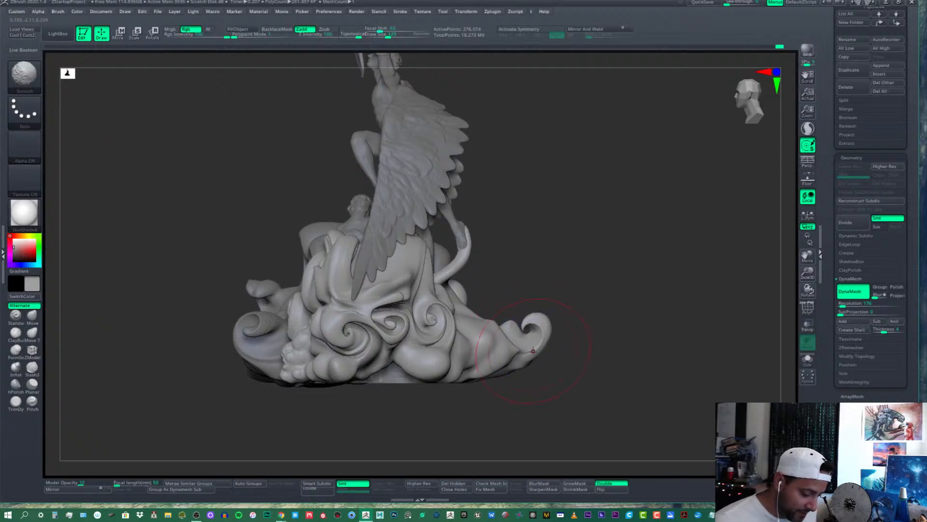
Try a tighter spiral inside the tail's hook and a second curl on the bump beside it, undoing both
mouse_move(534, 342)
right_mouse_down("alt")
mouse_move(535, 351)
mouse_move(564, 359)
mouse_move(565, 373)
mouse_move(537, 348)
mouse_move(493, 352)
mouse_move(566, 353)
mouse_move(502, 329)
right_mouse_up("alt")
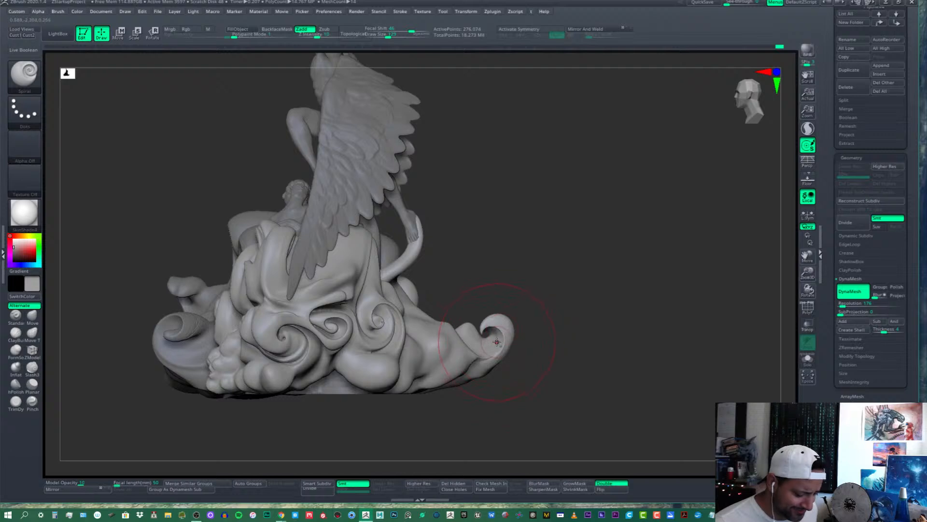
left_click_drag(491, 338, 488, 335)
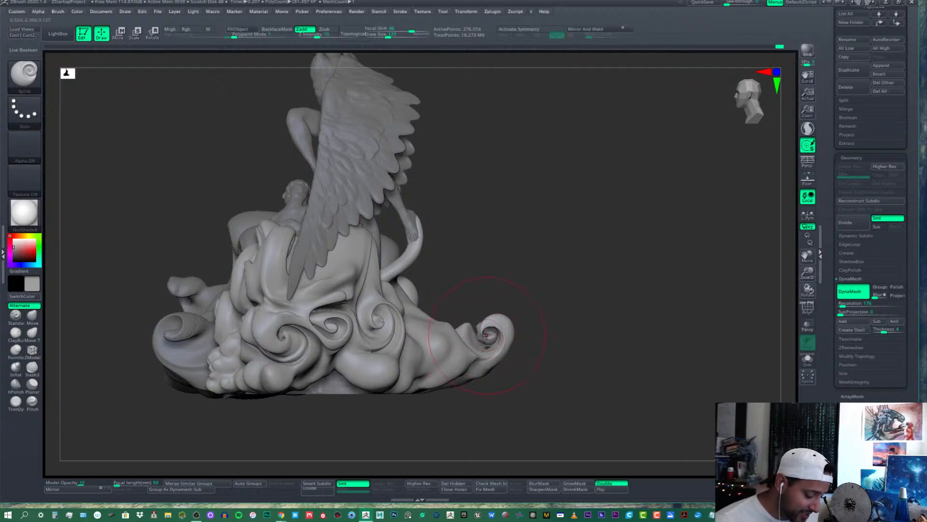
key("ctrl")
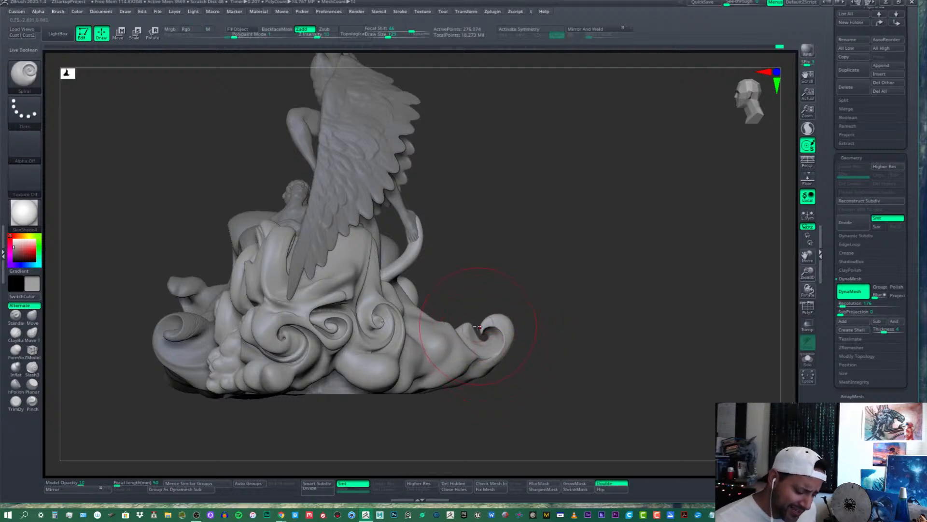
mouse_move(463, 327)
right_mouse_down("alt")
mouse_move(475, 324)
mouse_move(481, 337)
mouse_move(459, 357)
right_mouse_up("alt")
mouse_move(476, 321)
left_mouse_down("shift")
mouse_move(473, 312)
mouse_move(490, 314)
left_mouse_up("shift")
right_click_drag(494, 318, 517, 300)
key("ctrl")
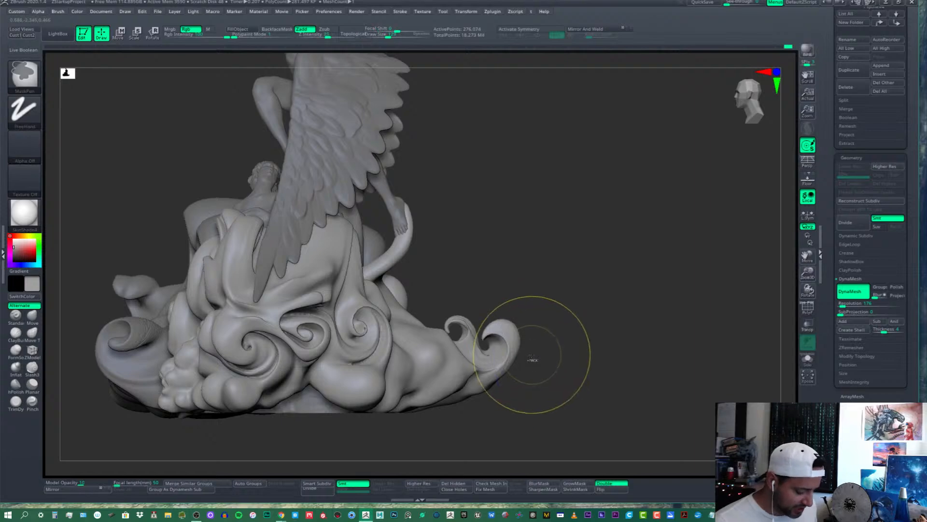
key("ctrl+z")
key("ctrl+z")
key("ctrl+z")
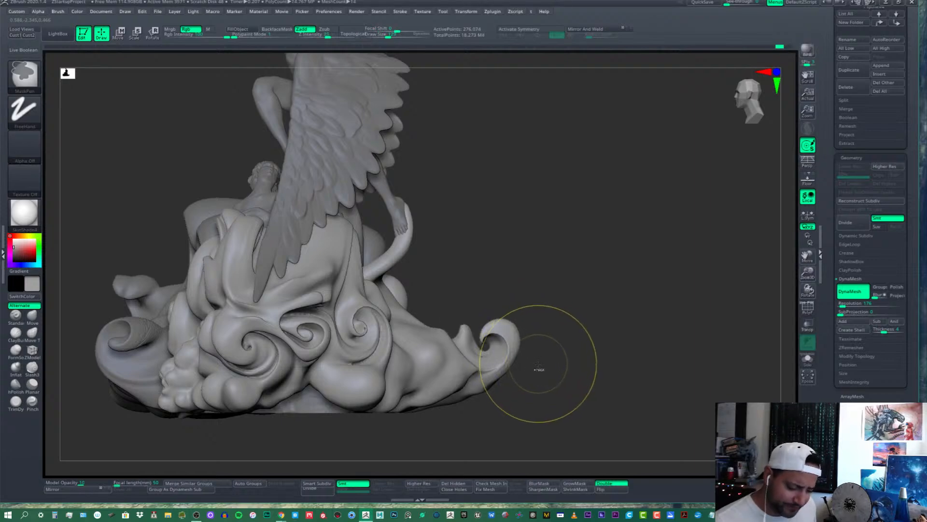
Build up and smooth a rounded puff along the cloud's rear lower edge, below the two round balls, with the Standard brush
right_click_drag(500, 333, 494, 305)
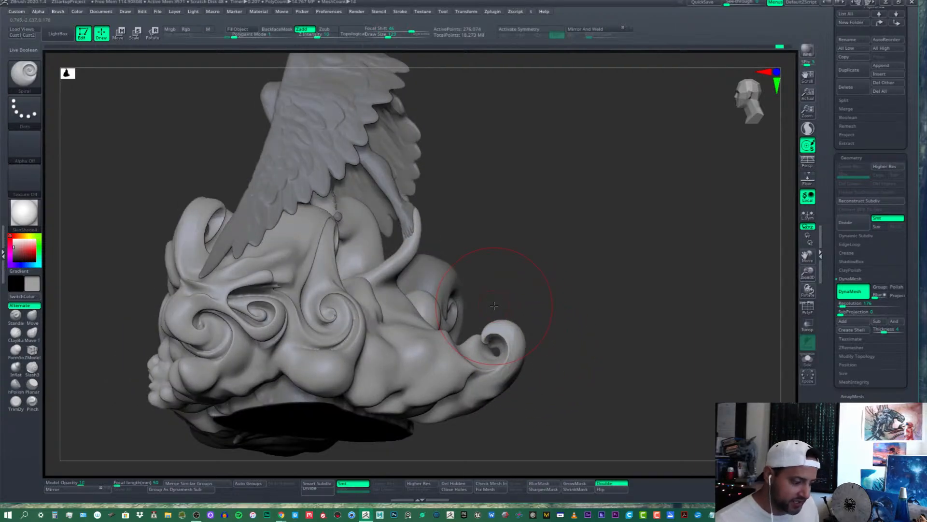
mouse_move(489, 347)
right_mouse_down()
mouse_move(483, 332)
mouse_move(550, 337)
mouse_move(532, 344)
mouse_move(571, 355)
right_mouse_up()
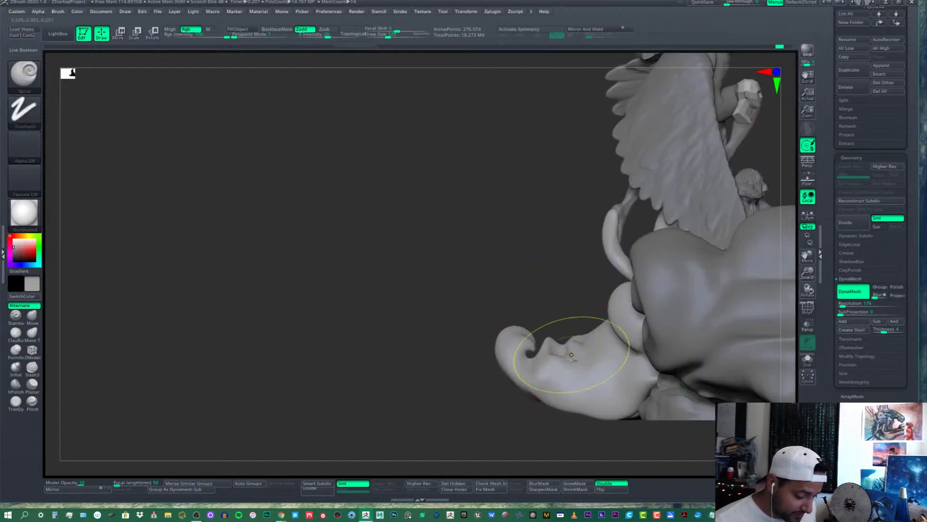
mouse_move(599, 377)
right_mouse_down("shift")
mouse_move(663, 357)
mouse_move(531, 367)
right_mouse_up("shift")
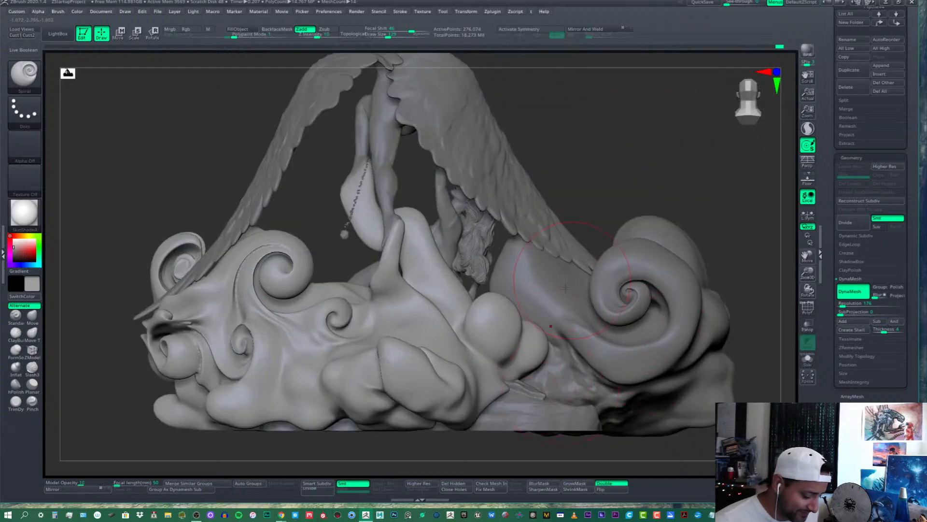
left_click(16, 314)
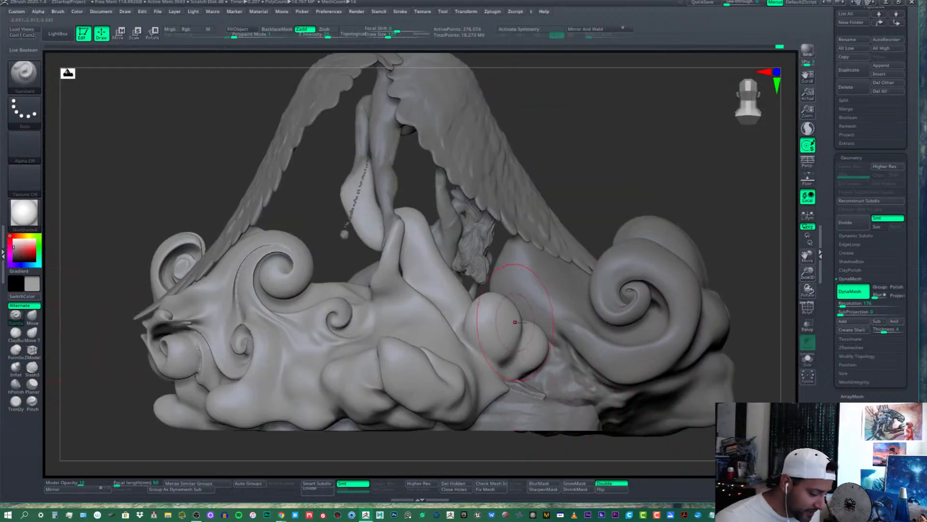
right_click_drag(515, 322, 502, 367)
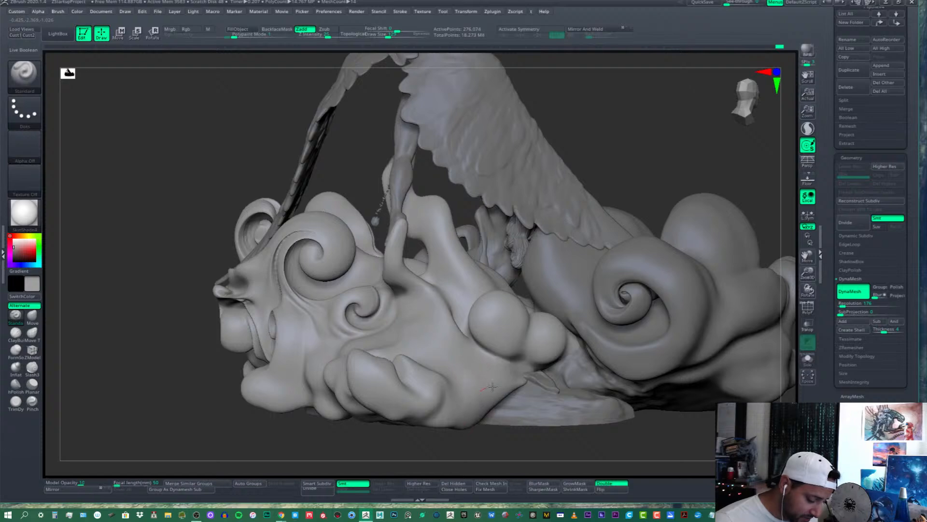
mouse_move(492, 399)
right_mouse_down()
mouse_move(511, 395)
mouse_move(516, 347)
mouse_move(513, 371)
right_mouse_up()
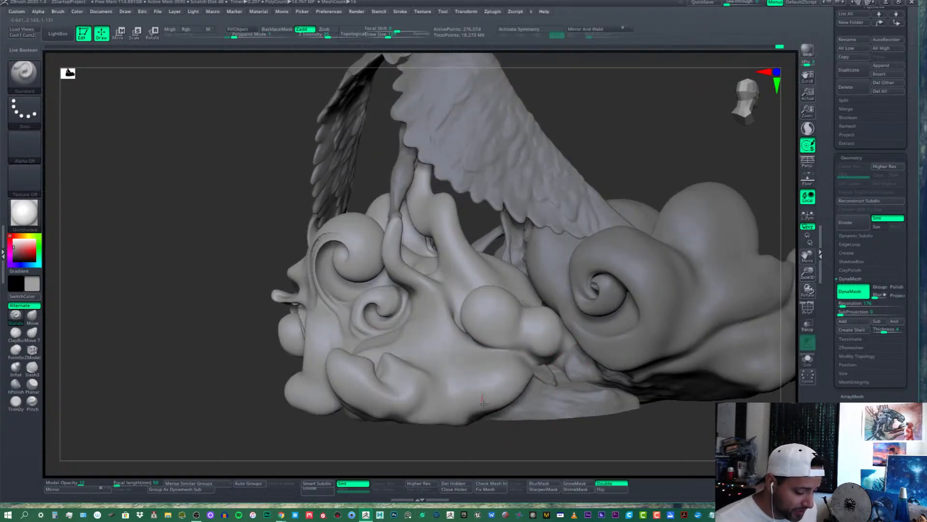
right_click_drag(510, 374, 535, 316)
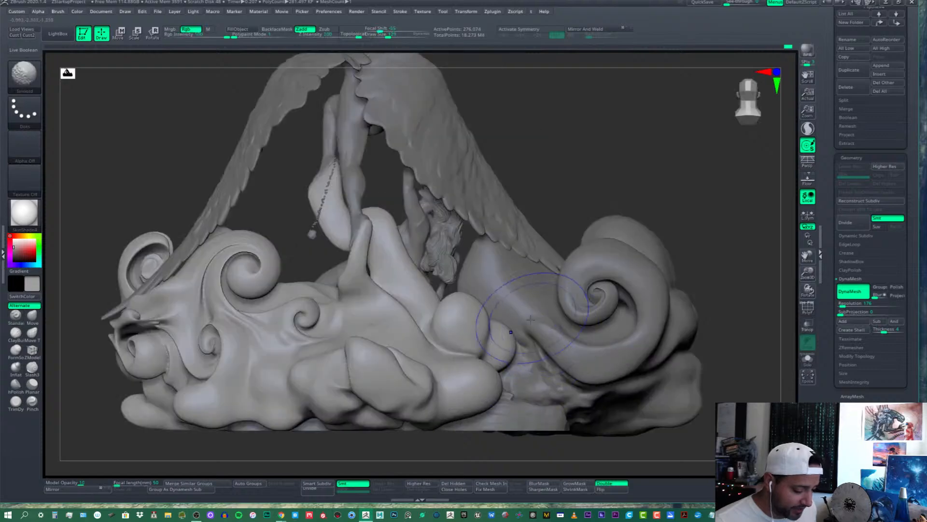
right_click_drag(486, 403, 489, 420)
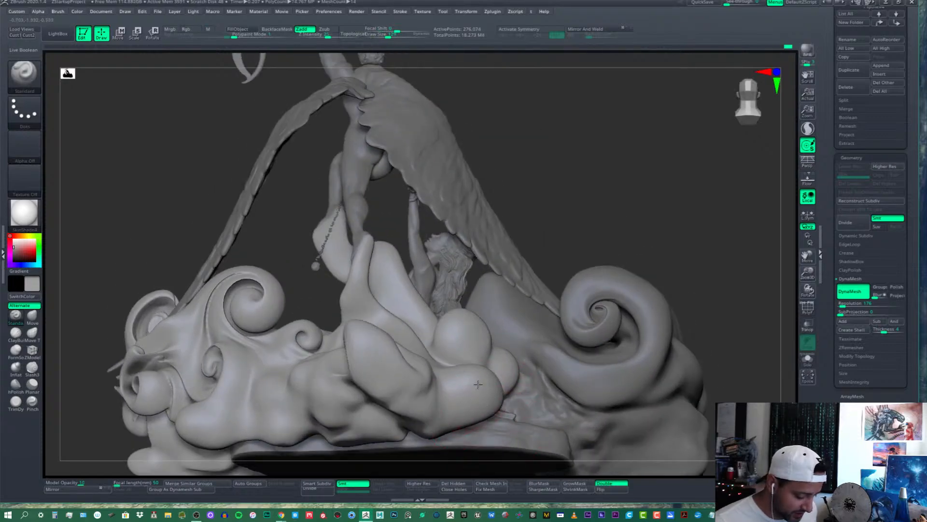
Examine the cloud base's overall silhouette from above and from the side
mouse_move(477, 384)
right_mouse_down()
mouse_move(415, 286)
mouse_move(376, 309)
right_mouse_up()
mouse_move(492, 309)
right_mouse_down()
mouse_move(467, 333)
mouse_move(513, 338)
mouse_move(495, 363)
right_mouse_up()
right_click_drag(509, 317, 480, 352, "alt")
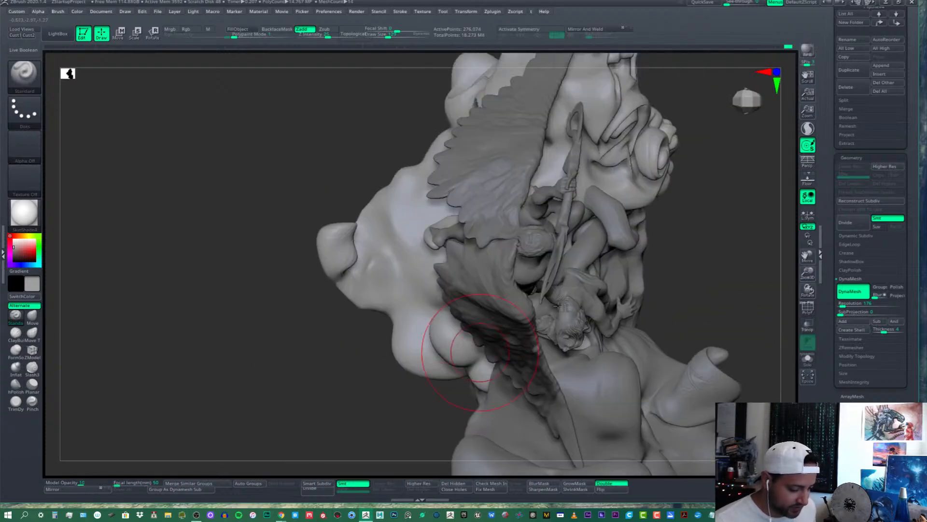
right_click_drag(558, 305, 577, 332)
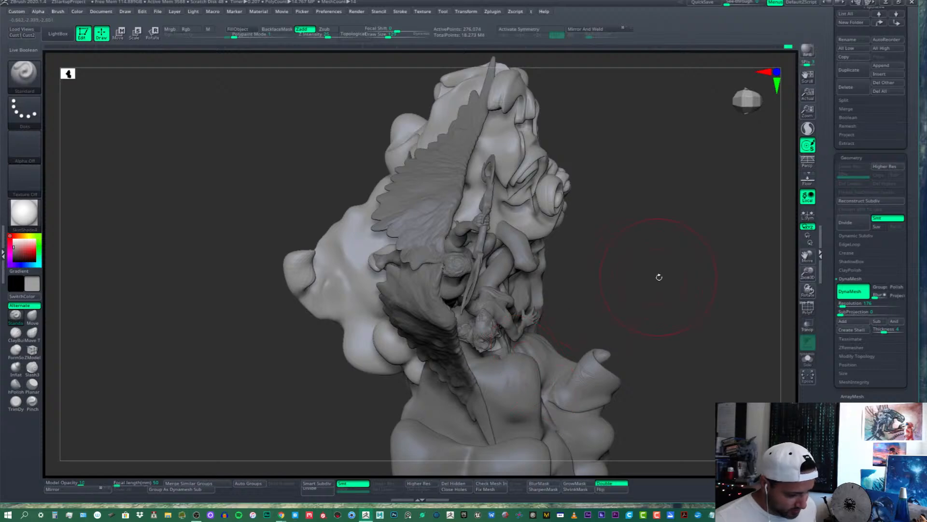
mouse_move(659, 276)
right_mouse_down()
mouse_move(594, 331)
mouse_move(590, 309)
mouse_move(640, 290)
mouse_move(601, 318)
mouse_move(659, 315)
mouse_move(607, 350)
right_mouse_up()
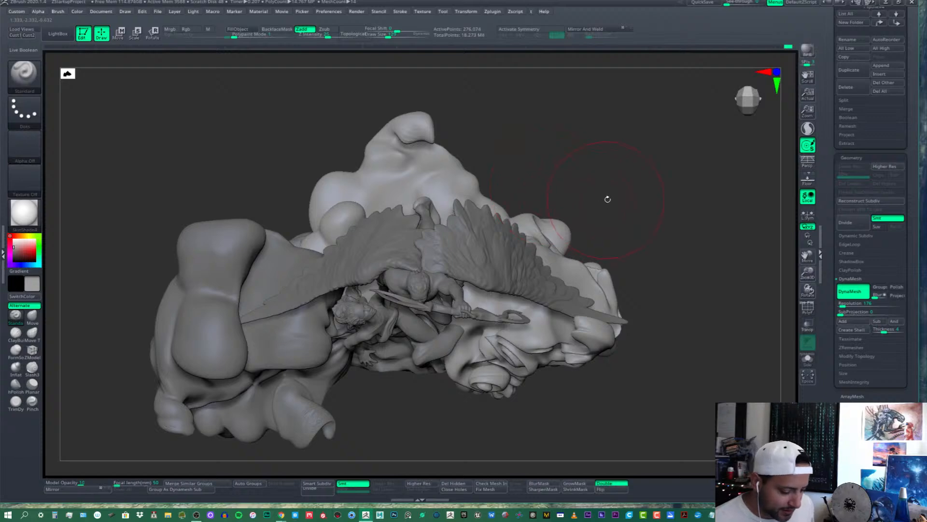
mouse_move(607, 198)
left_mouse_down()
mouse_move(623, 230)
mouse_move(656, 227)
mouse_move(651, 219)
mouse_move(722, 400)
left_mouse_up()
left_click_drag(604, 417, 613, 389)
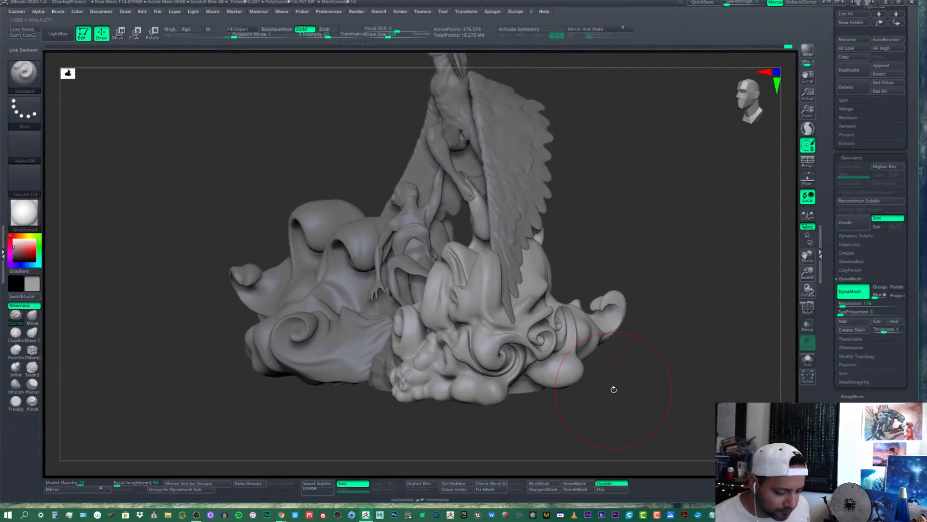
Reshape and smooth the brow-like fold and surrounding cloud forms beneath the wing tip using the Move Topological brush
mouse_move(615, 319)
left_mouse_down()
mouse_move(520, 366)
mouse_move(541, 389)
mouse_move(383, 327)
mouse_move(394, 349)
left_mouse_up()
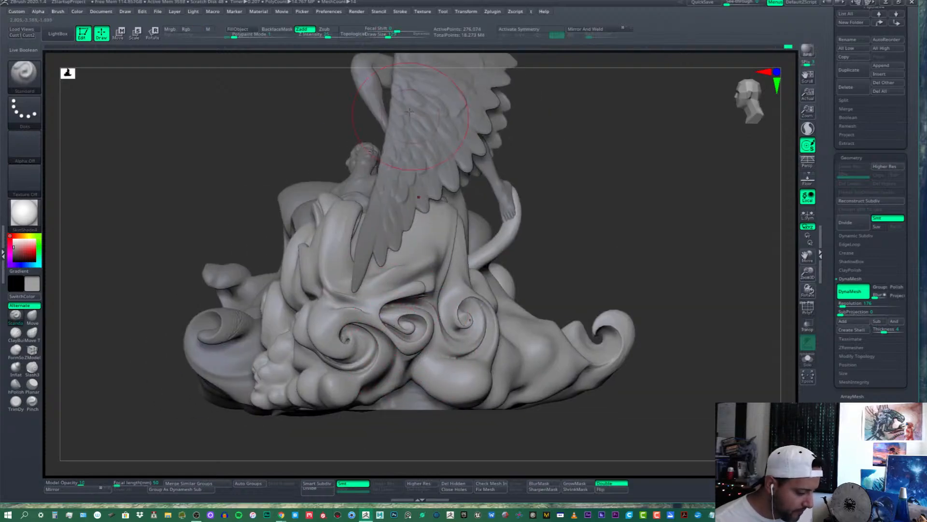
left_click(389, 36)
key("b")
key("m")
key("t")
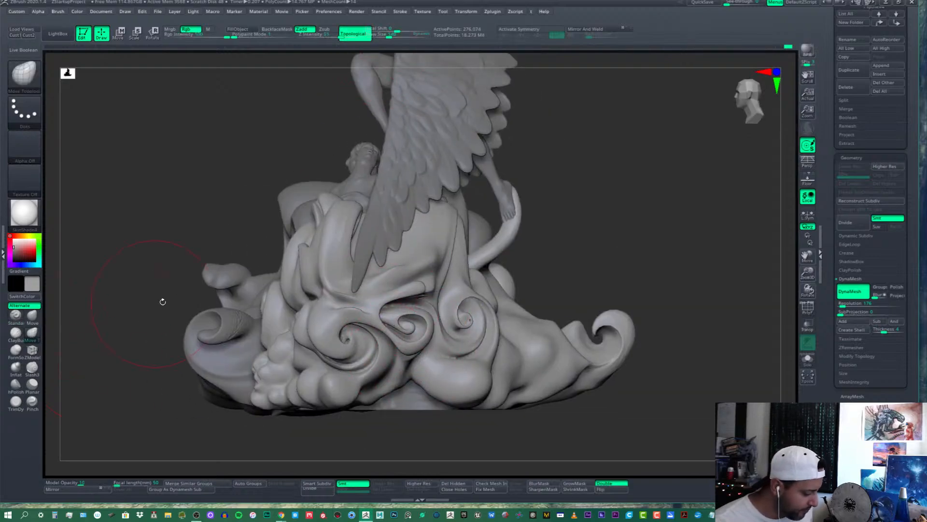
mouse_move(392, 335)
right_mouse_down()
mouse_move(480, 266)
mouse_move(414, 267)
right_mouse_up()
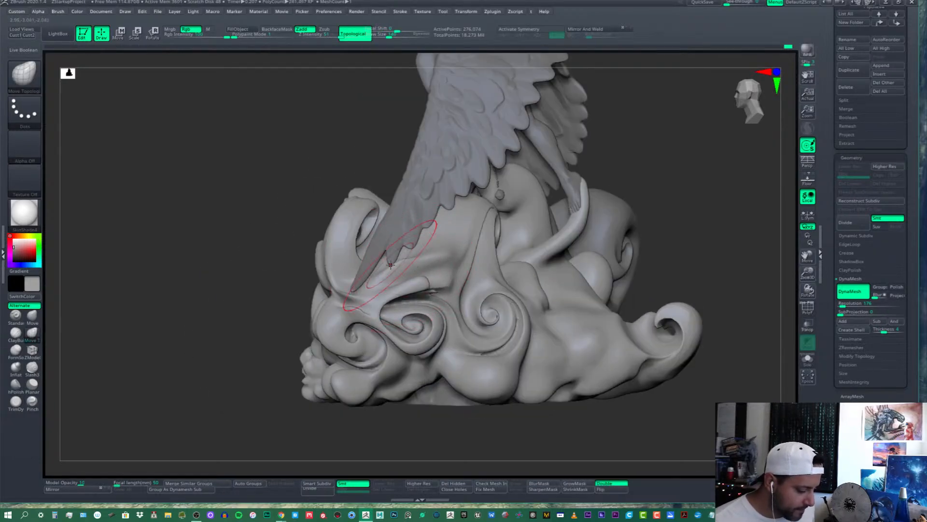
left_click_drag(401, 280, 421, 263, "shift")
mouse_move(438, 265)
right_mouse_down()
mouse_move(414, 269)
mouse_move(443, 318)
right_mouse_up()
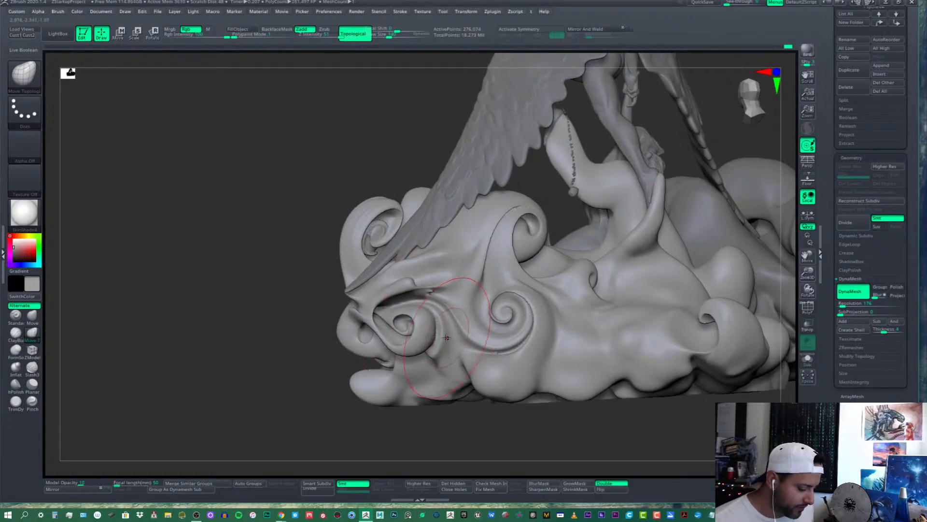
right_click_drag(435, 340, 463, 374)
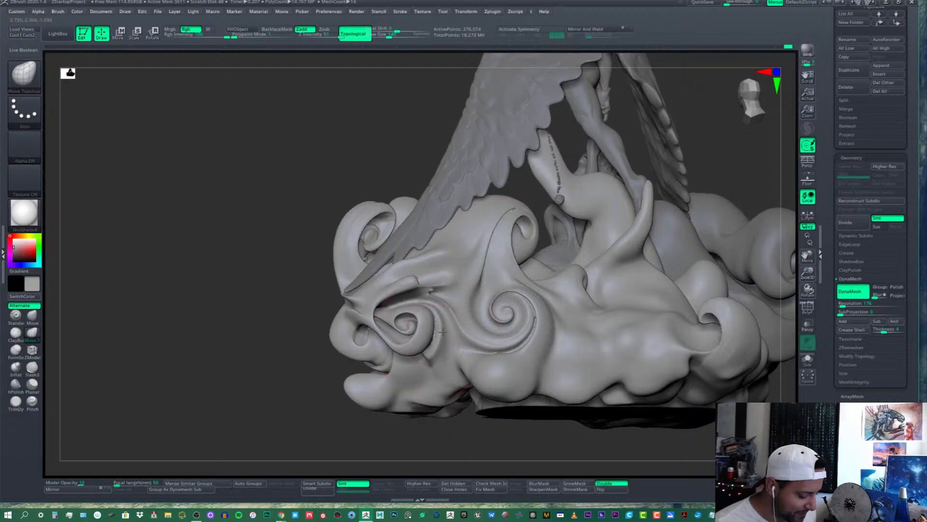
right_click_drag(443, 331, 435, 330)
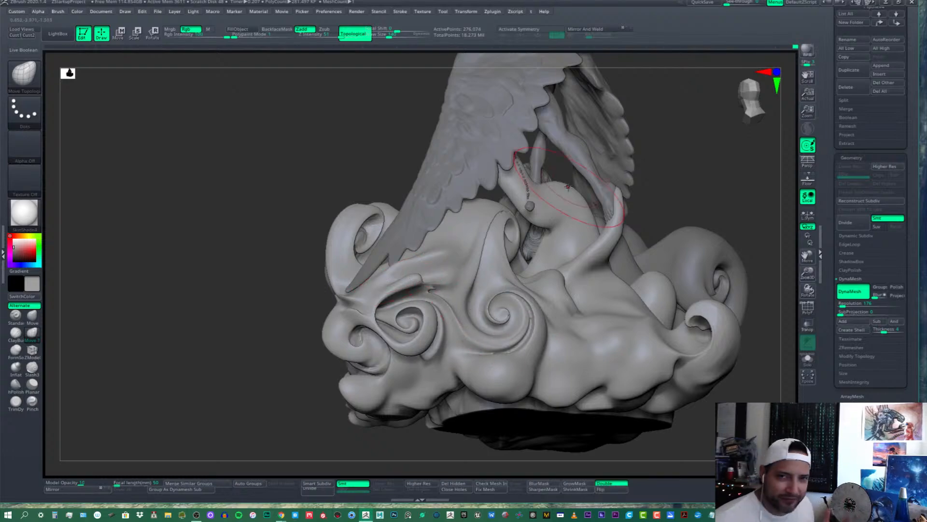
Refine the small curl below the brow-like fold with the Move Topological brush at a smaller draw size
mouse_move(415, 323)
right_mouse_down()
mouse_move(425, 309)
mouse_move(383, 217)
right_mouse_up()
mouse_move(358, 313)
right_mouse_down()
mouse_move(416, 333)
mouse_move(470, 329)
right_mouse_up()
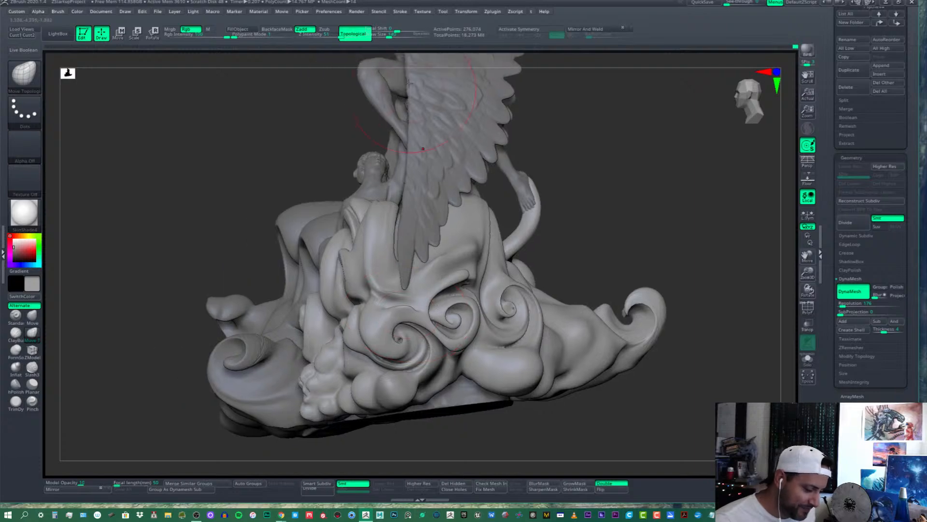
left_click(388, 34)
left_click_drag(388, 33, 373, 30)
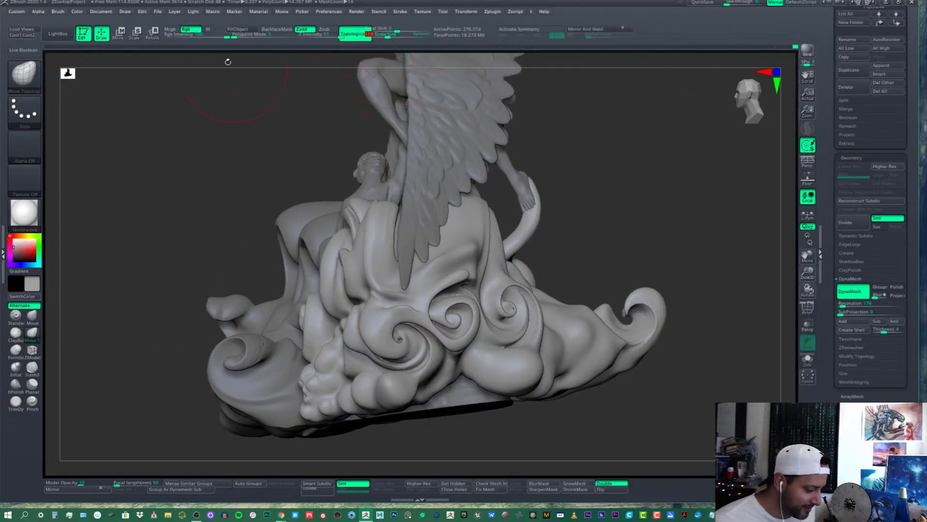
left_click(192, 30)
right_click_drag(383, 309, 410, 305)
left_click_drag(387, 34, 382, 33)
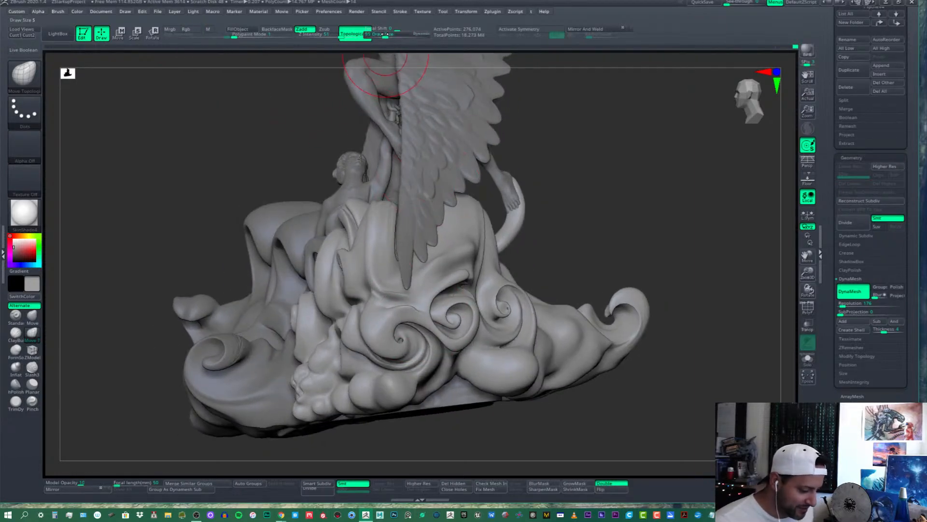
left_click_drag(418, 313, 408, 312, "shift")
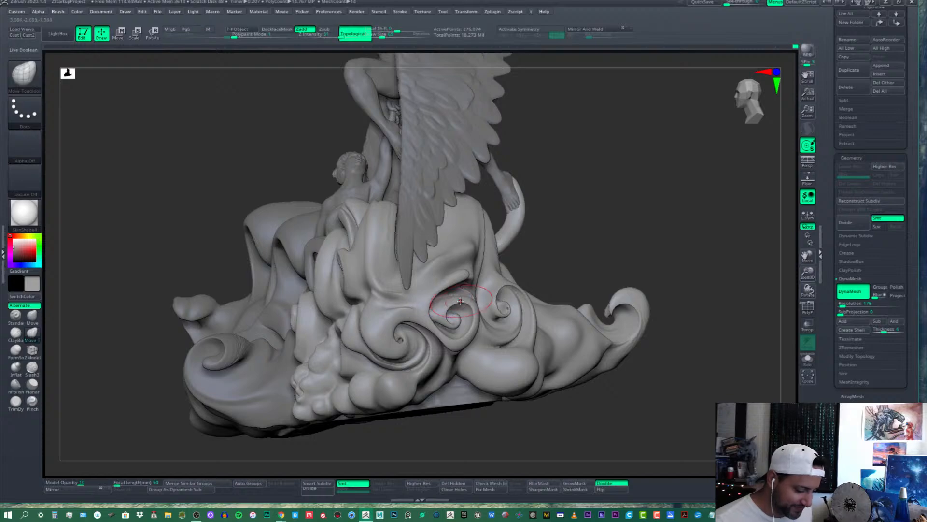
right_click_drag(447, 298, 396, 304)
mouse_move(507, 324)
right_mouse_down()
mouse_move(508, 314)
mouse_move(551, 328)
mouse_move(531, 344)
mouse_move(367, 319)
mouse_move(356, 330)
mouse_move(565, 342)
mouse_move(573, 322)
mouse_move(602, 346)
right_mouse_up()
right_click_drag(546, 356, 527, 361, "alt")
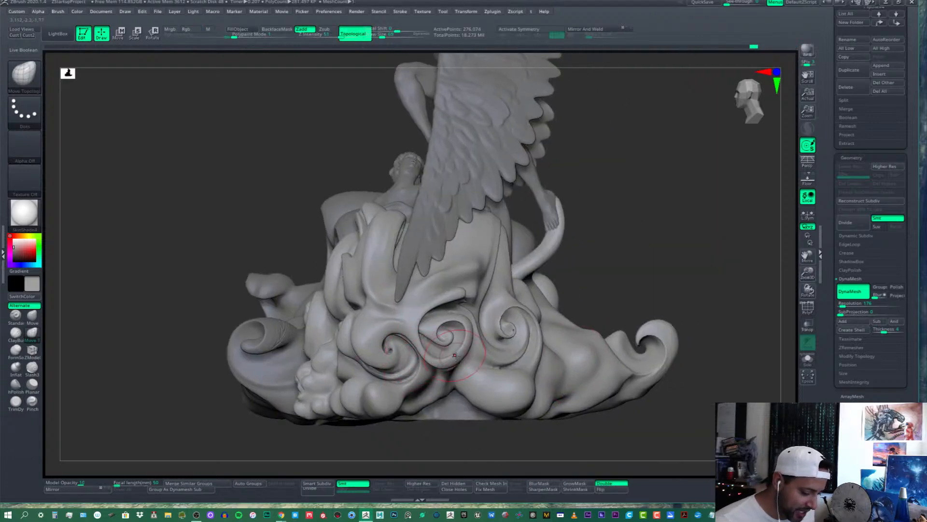
Smooth the recess above the small curl and the ridge leading into the large upper curl
mouse_move(452, 355)
right_mouse_down()
mouse_move(490, 362)
mouse_move(560, 351)
mouse_move(462, 367)
right_mouse_up()
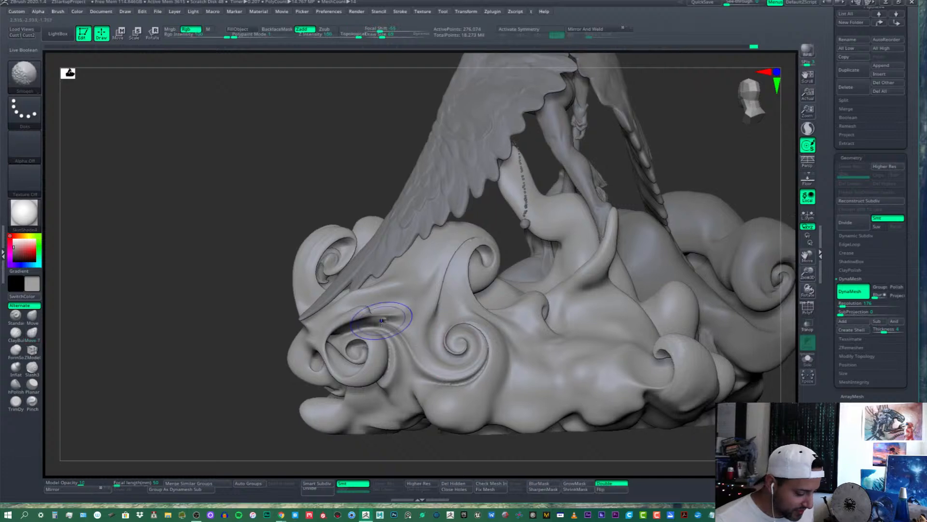
left_click_drag(386, 319, 378, 320, "shift")
right_click_drag(619, 362, 548, 369, "alt")
right_click_drag(396, 334, 389, 267)
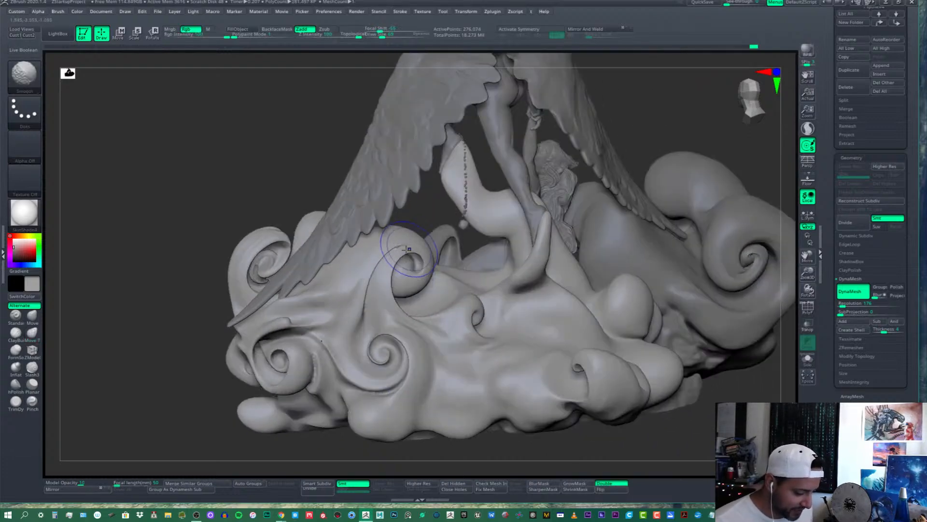
left_click_drag(387, 264, 395, 258, "shift")
Adjust the large upper curl and the folds beside it with Move Topological, smoothing the area next to the middle spiral
right_click_drag(573, 242, 536, 220)
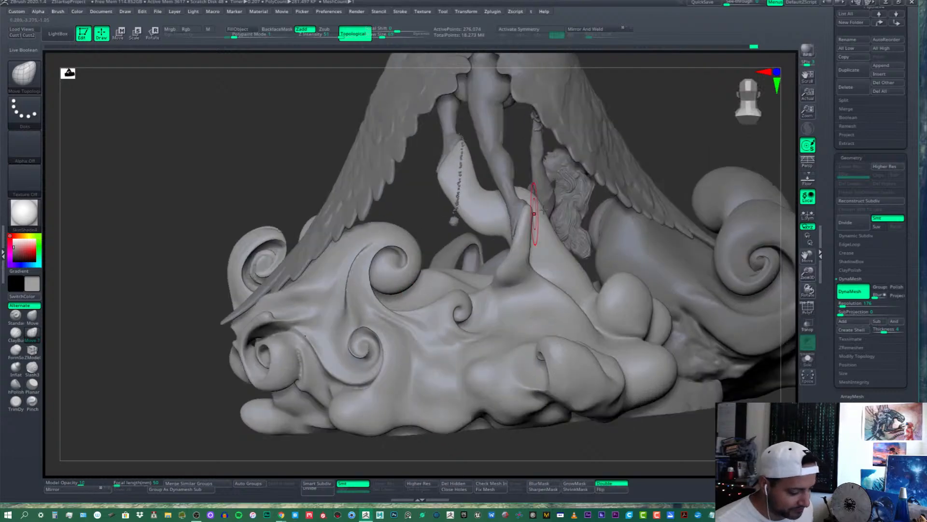
right_click_drag(544, 316, 534, 270)
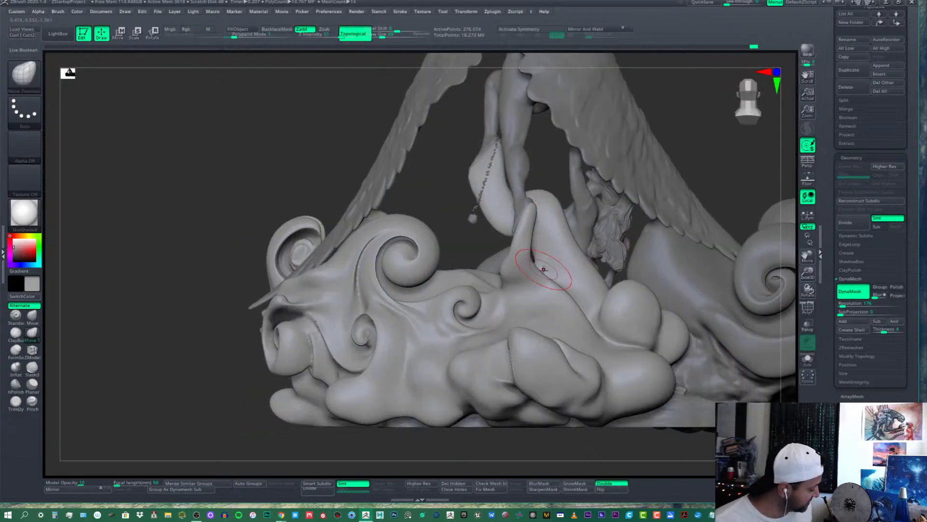
right_click_drag(567, 138, 554, 135, "alt")
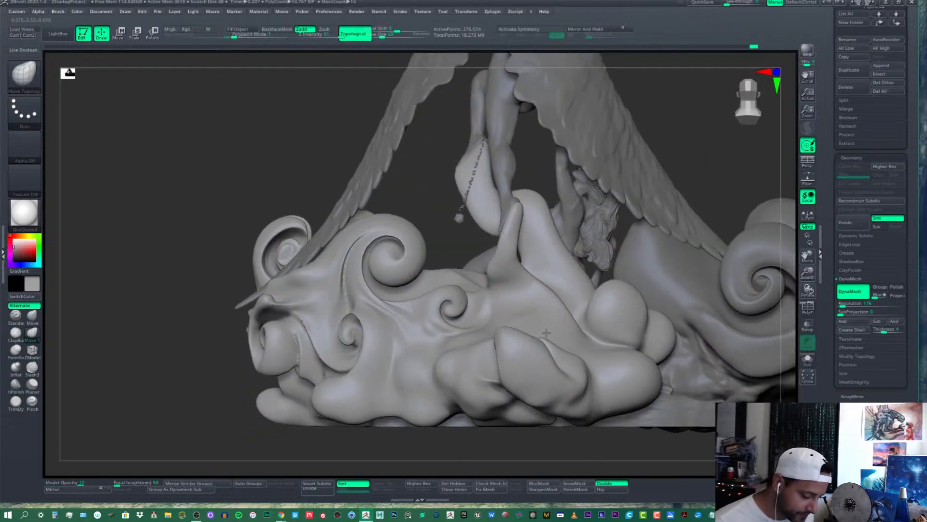
right_click_drag(496, 439, 472, 437, "alt")
left_click_drag(331, 327, 330, 344, "shift")
right_click_drag(291, 335, 379, 311, "alt")
mouse_move(435, 300)
right_mouse_down()
mouse_move(422, 308)
mouse_move(329, 254)
right_mouse_up()
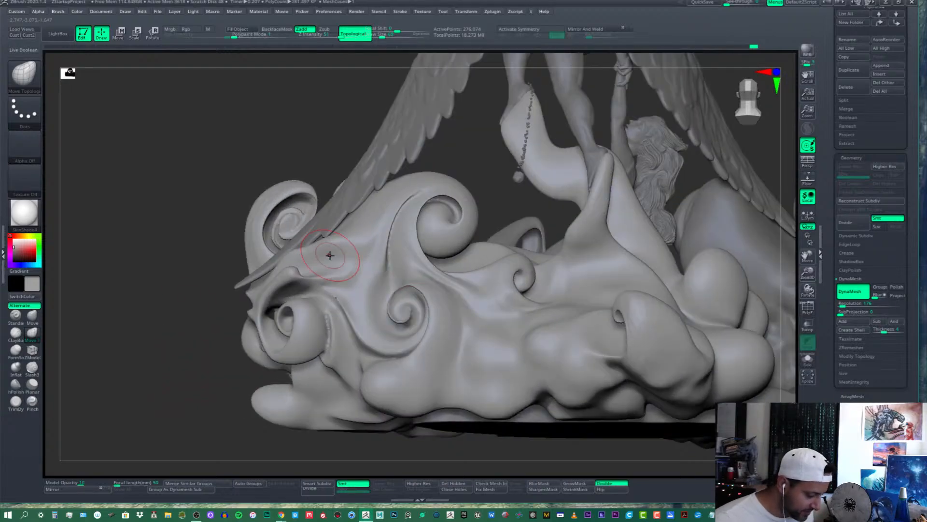
Thicken the rolled edge and centre of the middle spiral with the Inflate brush
left_click(16, 367)
left_click_drag(407, 287, 416, 293)
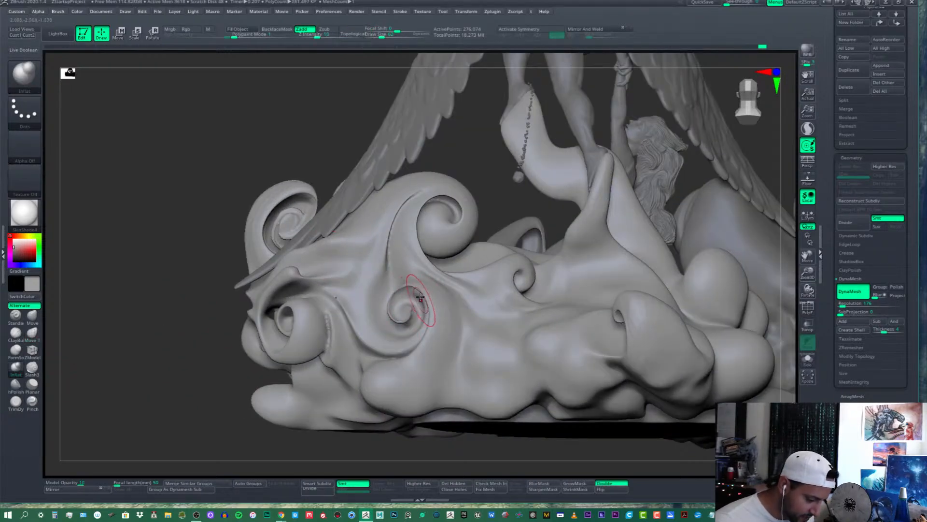
right_click_drag(405, 307, 417, 248)
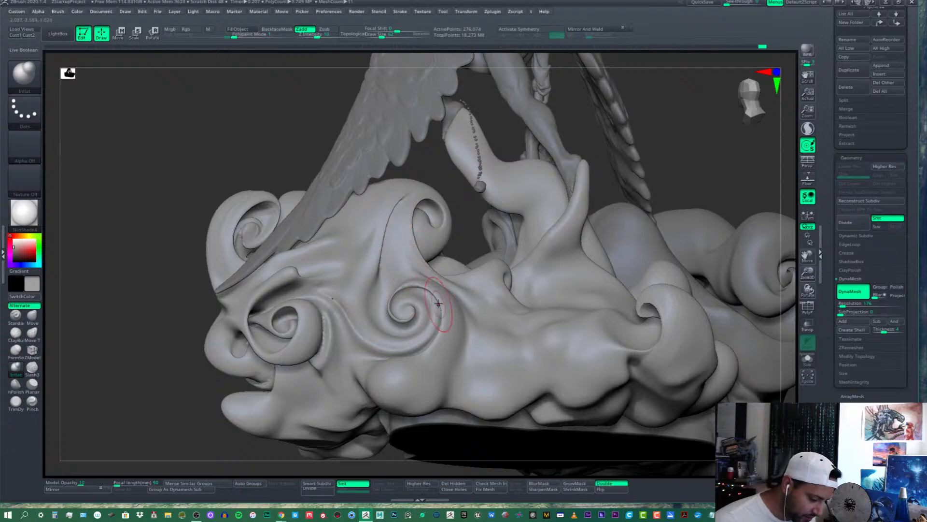
left_click_drag(407, 304, 408, 313)
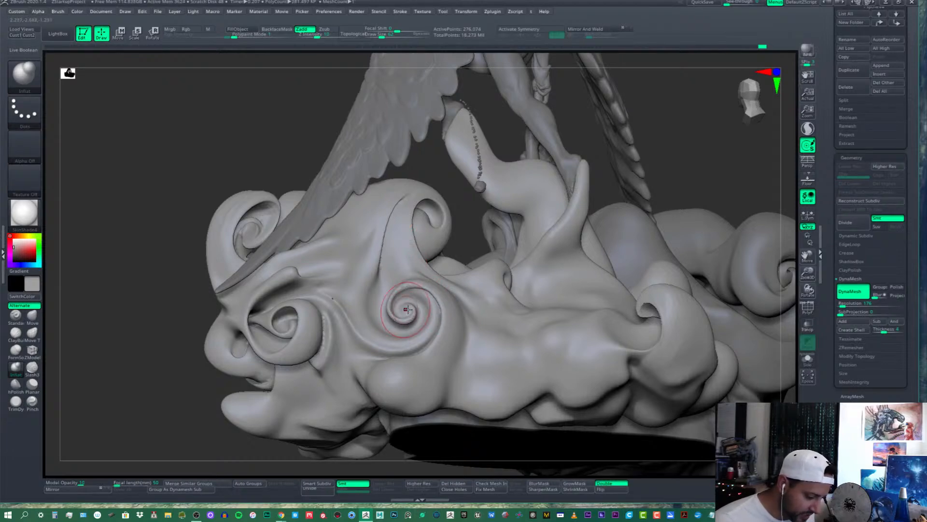
mouse_move(411, 308)
right_mouse_down()
mouse_move(425, 331)
mouse_move(430, 297)
mouse_move(406, 314)
mouse_move(409, 328)
right_mouse_up()
right_click_drag(427, 276, 452, 263, "shift")
Smooth the cloud surface and crease between the middle spiral and the large upper curl
left_click_drag(357, 233, 358, 278, "shift")
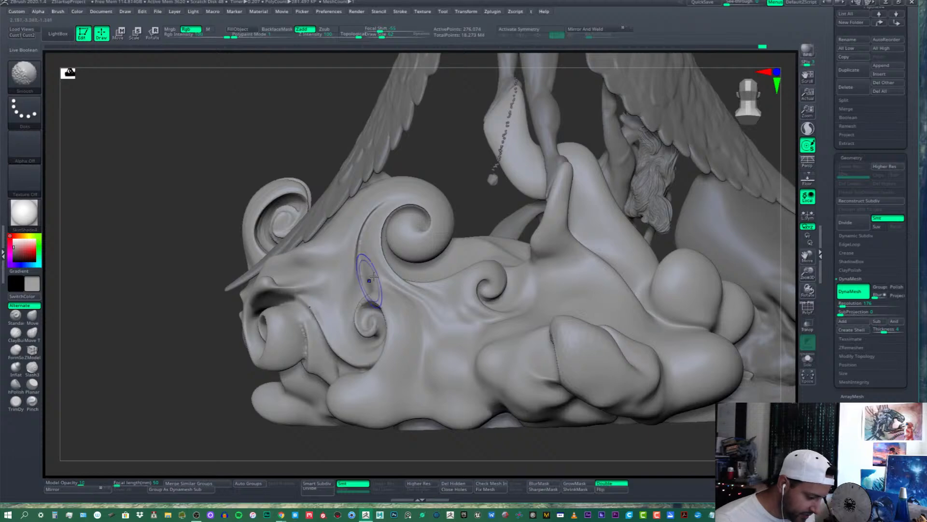
right_click_drag(368, 280, 386, 276)
right_click_drag(283, 218, 354, 240, "alt")
mouse_move(354, 240)
left_mouse_down("shift")
mouse_move(345, 246)
mouse_move(367, 225)
left_mouse_up("shift")
Remesh the cloud base with DynaMesh at resolution 176 and toggle the wireframe display to check it
right_click_drag(746, 299, 575, 334, "alt")
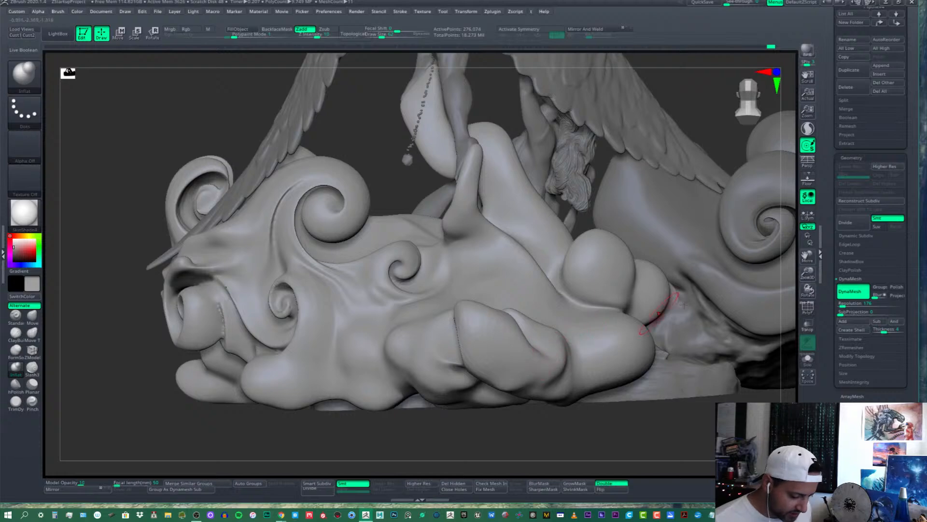
left_click(807, 305)
left_click(808, 306)
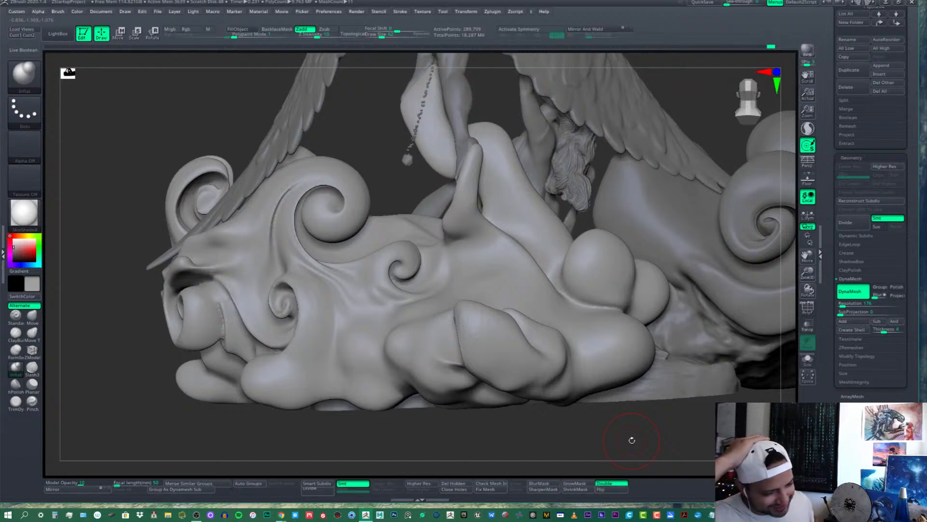
Smooth and round the folded puff along the cloud's rear lower edge, checking its shape from above
key("shift")
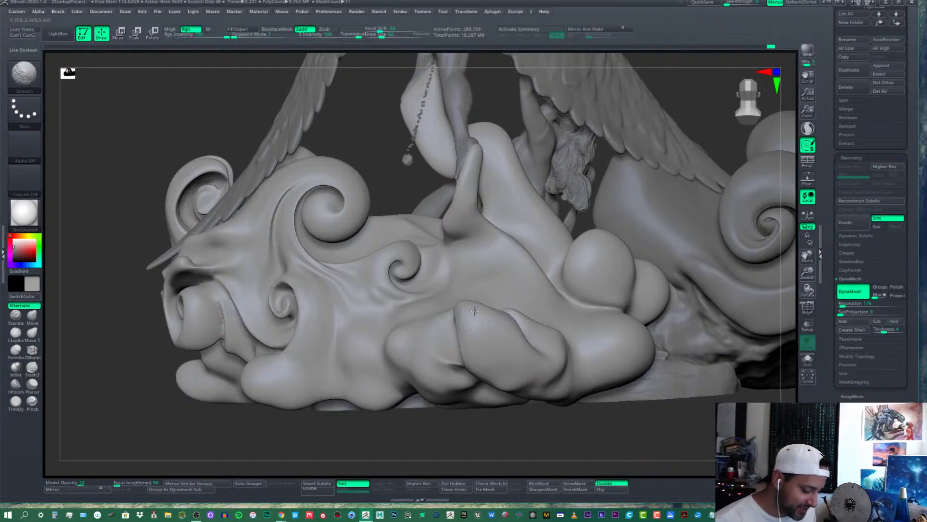
left_click_drag(489, 348, 502, 356, "shift")
mouse_move(501, 353)
right_mouse_down()
mouse_move(546, 351)
mouse_move(554, 313)
mouse_move(541, 331)
right_mouse_up()
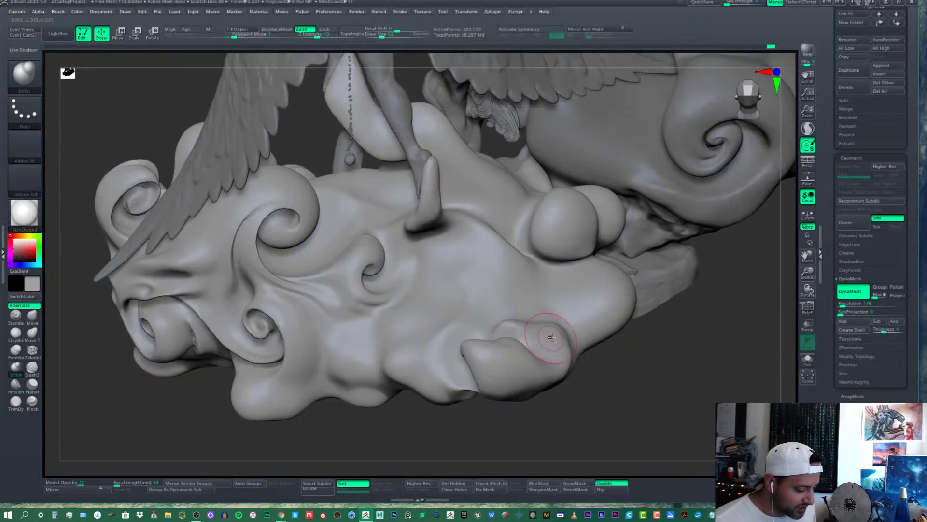
mouse_move(462, 309)
right_mouse_down()
mouse_move(507, 299)
mouse_move(478, 270)
mouse_move(482, 279)
mouse_move(499, 262)
mouse_move(538, 266)
mouse_move(528, 281)
mouse_move(478, 300)
mouse_move(382, 297)
right_mouse_up()
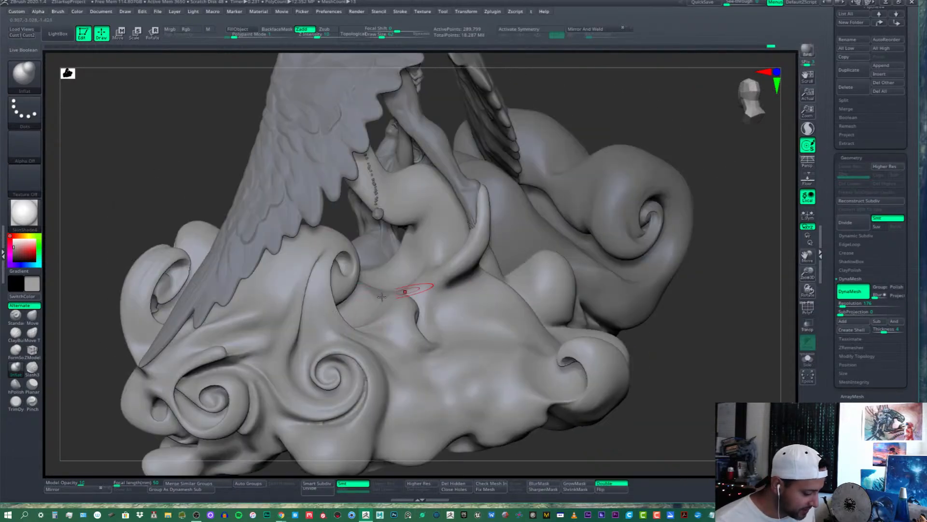
Reshape the cloud surface around the base of the horn-shaped wisp under the figure's foot with the Move brush
left_click(31, 315)
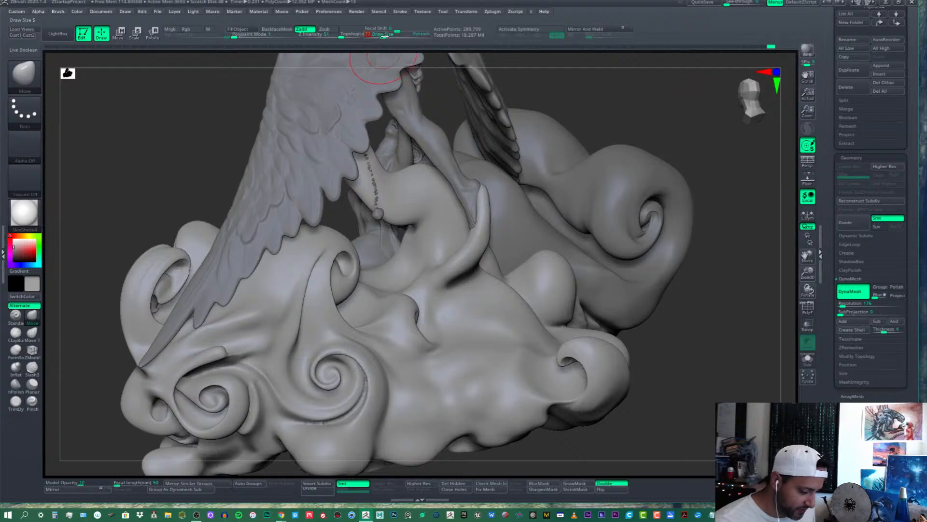
right_click_drag(440, 308, 443, 295)
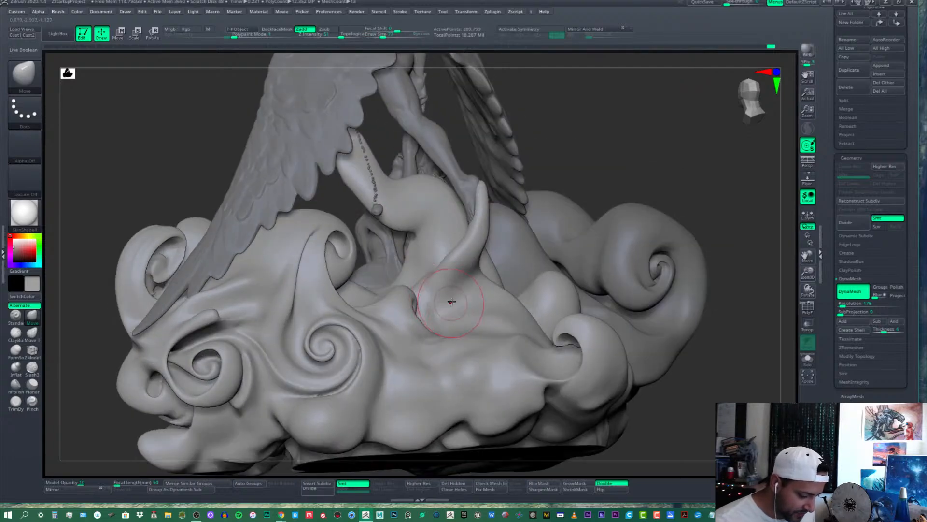
mouse_move(548, 299)
right_mouse_down()
mouse_move(414, 316)
mouse_move(413, 291)
mouse_move(395, 307)
mouse_move(357, 303)
mouse_move(380, 301)
mouse_move(377, 314)
mouse_move(418, 296)
mouse_move(395, 328)
mouse_move(377, 304)
mouse_move(379, 279)
right_mouse_up()
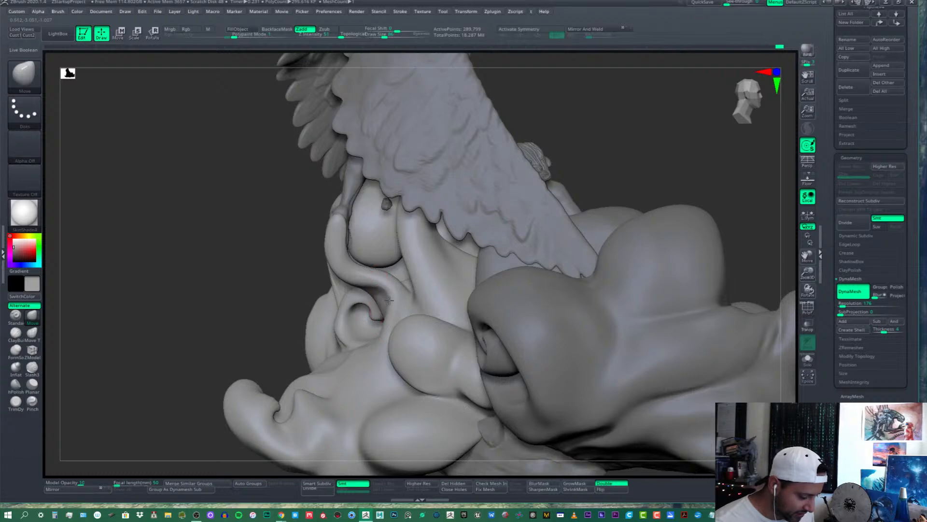
mouse_move(400, 298)
right_mouse_down()
mouse_move(415, 285)
mouse_move(373, 325)
mouse_move(437, 311)
mouse_move(411, 310)
right_mouse_up()
key("shift")
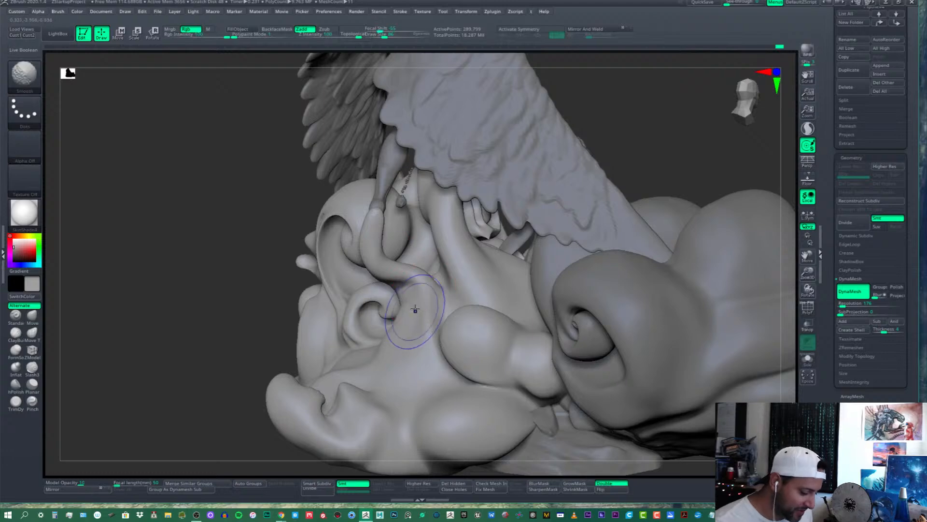
mouse_move(398, 325)
right_mouse_down()
mouse_move(392, 328)
mouse_move(407, 326)
mouse_move(415, 305)
mouse_move(406, 303)
mouse_move(455, 290)
mouse_move(458, 271)
mouse_move(430, 290)
mouse_move(410, 288)
mouse_move(423, 283)
mouse_move(438, 300)
mouse_move(422, 287)
mouse_move(427, 306)
right_mouse_up()
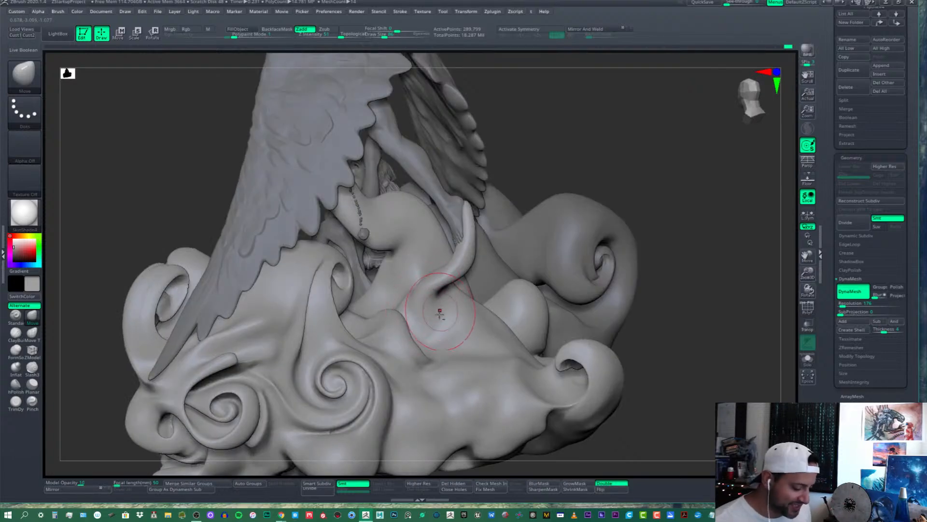
Reshape and smooth the cloud surface where the horn-shaped wisp under the figure's foot flows into the base
mouse_move(440, 314)
right_mouse_down()
mouse_move(463, 306)
mouse_move(453, 348)
mouse_move(486, 330)
right_mouse_up()
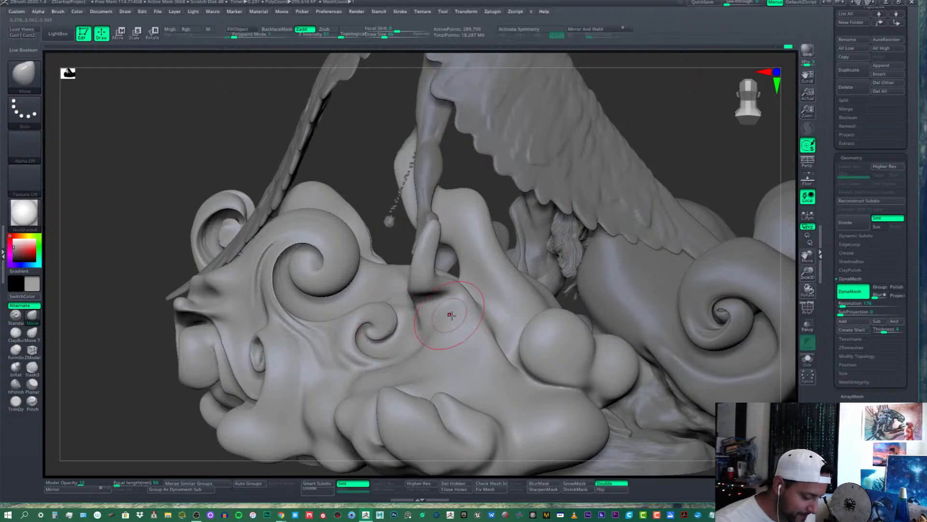
mouse_move(450, 315)
right_mouse_down()
mouse_move(436, 344)
mouse_move(445, 280)
mouse_move(468, 330)
mouse_move(517, 306)
mouse_move(477, 208)
right_mouse_up()
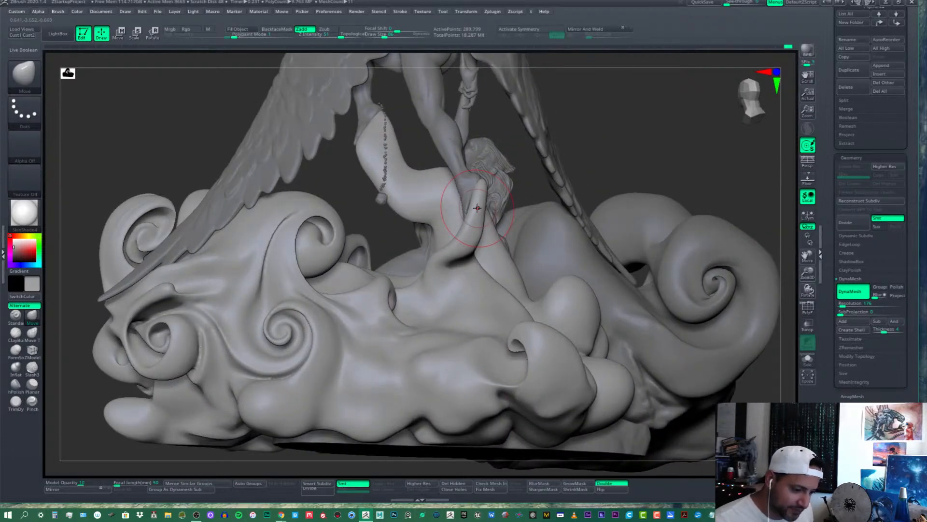
mouse_move(451, 256)
right_mouse_down()
mouse_move(415, 280)
mouse_move(410, 265)
right_mouse_up()
key("shift")
mouse_move(419, 246)
left_mouse_down("shift")
mouse_move(412, 243)
mouse_move(416, 259)
left_mouse_up("shift")
mouse_move(420, 246)
right_mouse_down()
mouse_move(430, 250)
mouse_move(420, 237)
right_mouse_up()
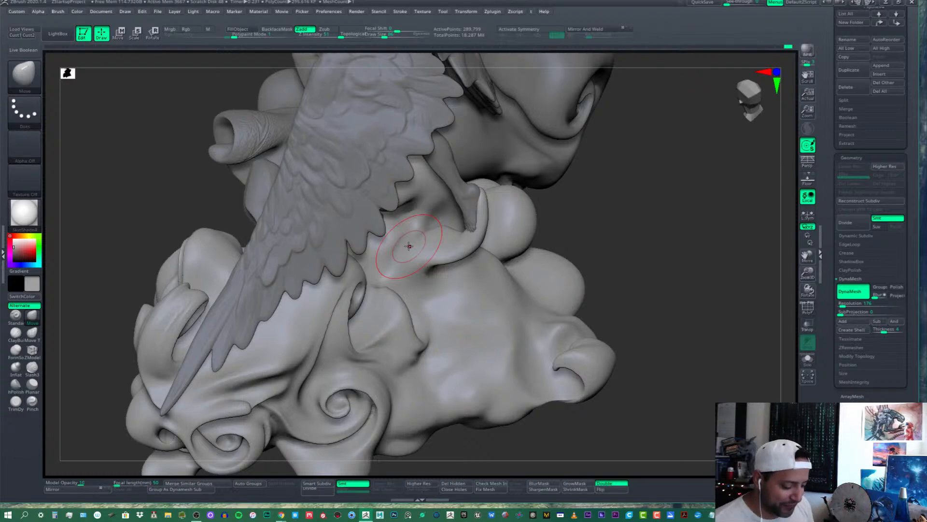
mouse_move(408, 246)
right_mouse_down()
mouse_move(439, 280)
mouse_move(425, 288)
mouse_move(403, 260)
mouse_move(419, 247)
mouse_move(391, 253)
right_mouse_up()
mouse_move(390, 252)
left_mouse_down("shift")
mouse_move(376, 257)
mouse_move(411, 230)
mouse_move(391, 250)
left_mouse_up("shift")
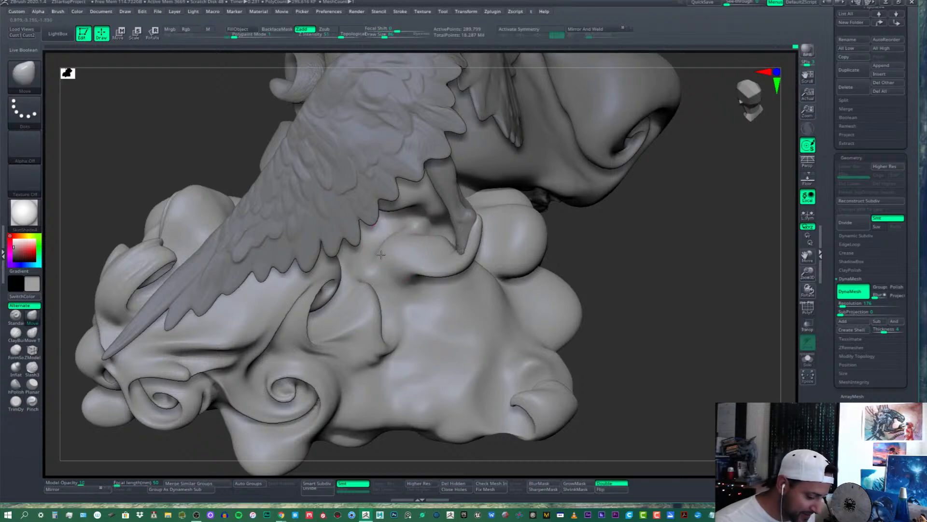
Undo the last stroke and smooth the crease running from the wisp's base toward the rear round puffs
mouse_move(432, 267)
right_mouse_down()
mouse_move(447, 280)
mouse_move(463, 275)
mouse_move(453, 298)
mouse_move(495, 285)
mouse_move(422, 284)
mouse_move(482, 266)
mouse_move(542, 309)
mouse_move(534, 321)
mouse_move(548, 316)
right_mouse_up()
key("ctrl+z")
right_click_drag(476, 285, 546, 302)
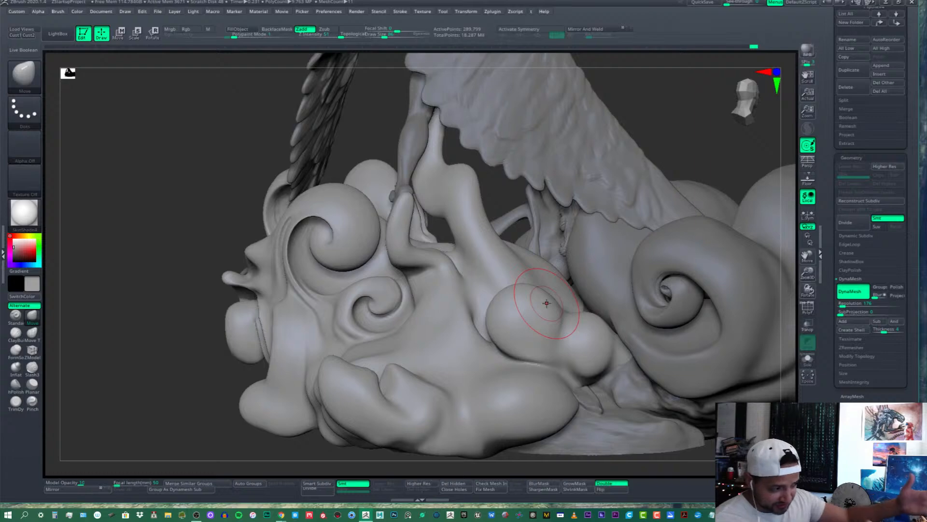
right_click_drag(359, 223, 370, 209)
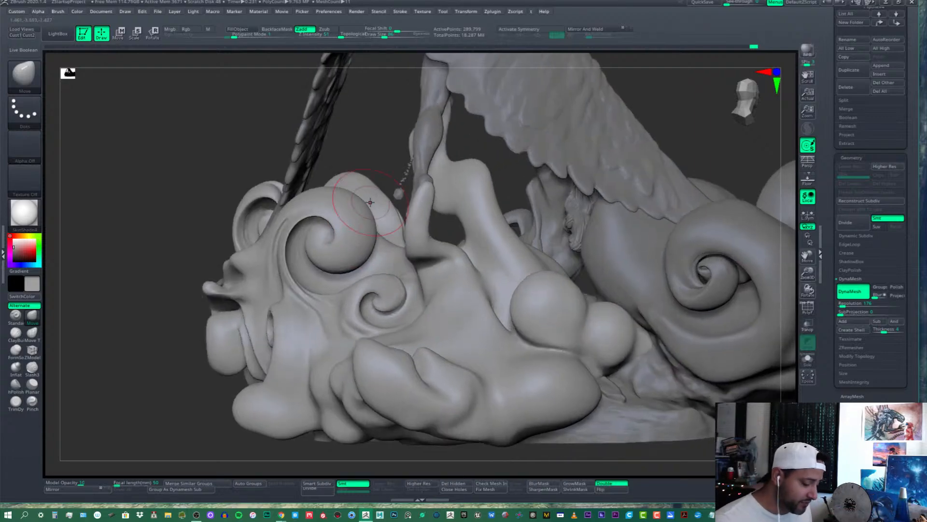
mouse_move(386, 286)
right_mouse_down()
mouse_move(387, 228)
mouse_move(437, 302)
mouse_move(493, 324)
mouse_move(498, 232)
right_mouse_up()
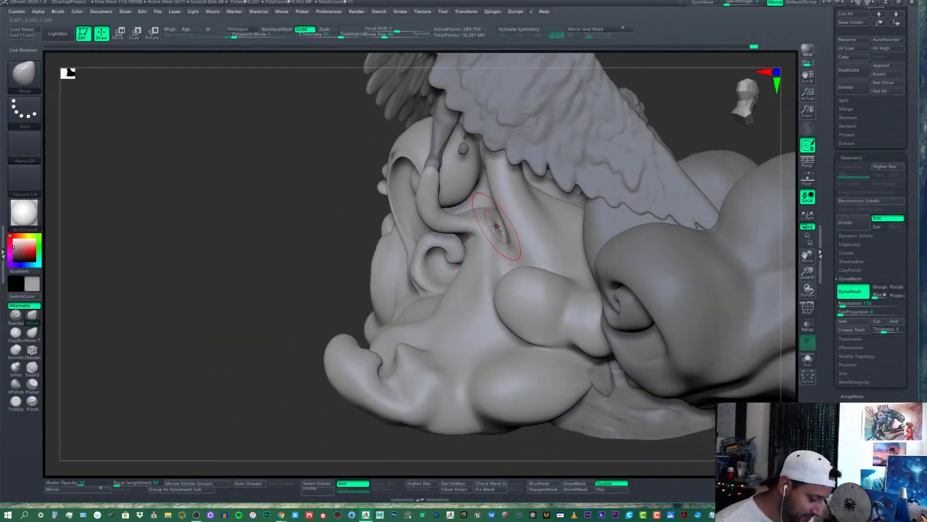
left_click_drag(497, 226, 500, 229, "shift")
right_click_drag(498, 228, 513, 300)
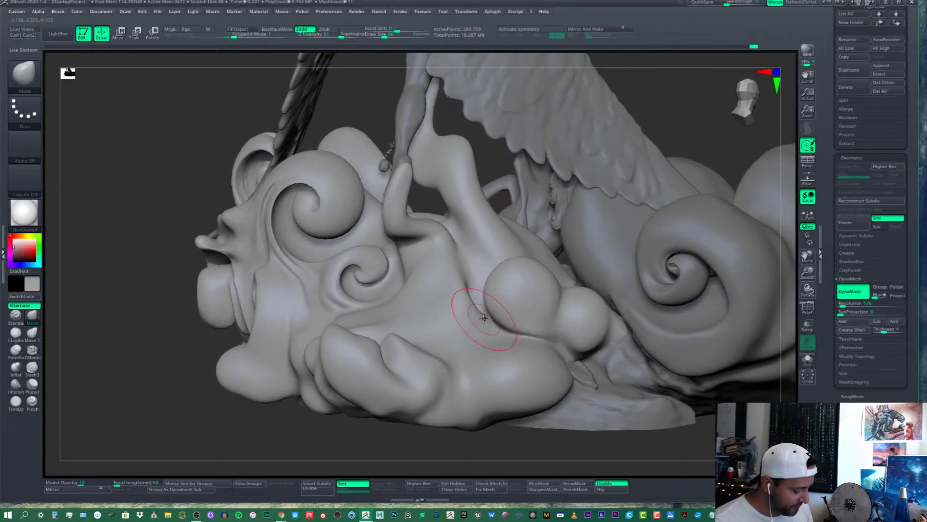
Shape the cloud's lower edge below the middle spiral into rounded puffs with the Move brush
mouse_move(430, 276)
right_mouse_down()
mouse_move(435, 269)
mouse_move(399, 329)
right_mouse_up()
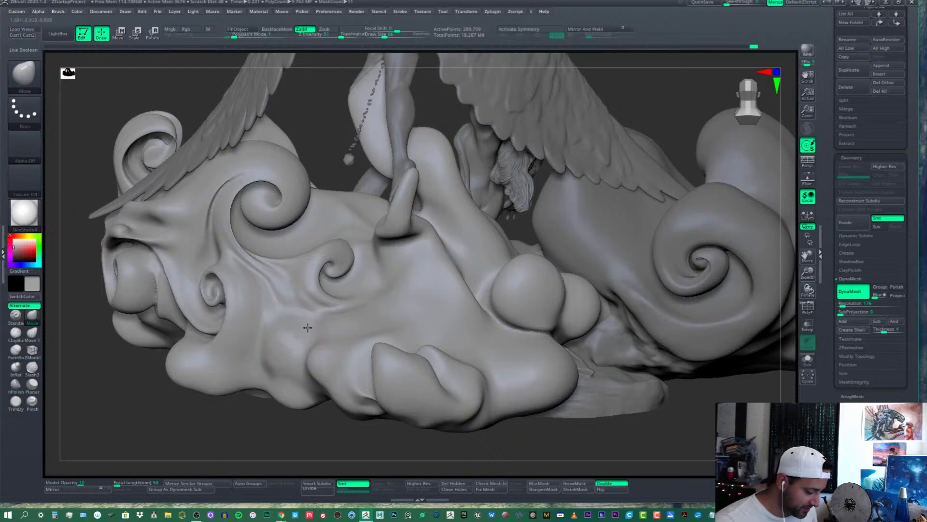
mouse_move(314, 323)
right_mouse_down()
mouse_move(428, 326)
mouse_move(428, 311)
right_mouse_up()
right_click_drag(455, 217, 423, 314, "shift")
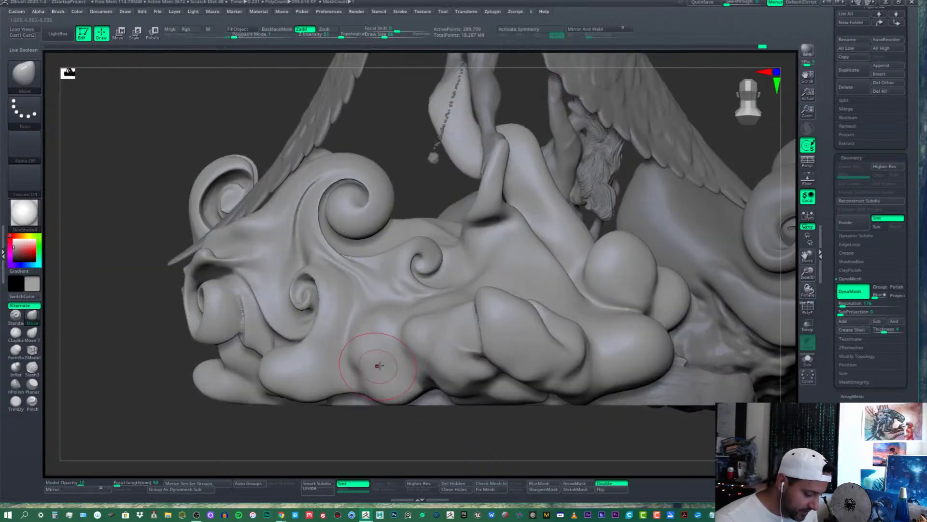
right_click_drag(405, 322, 403, 314)
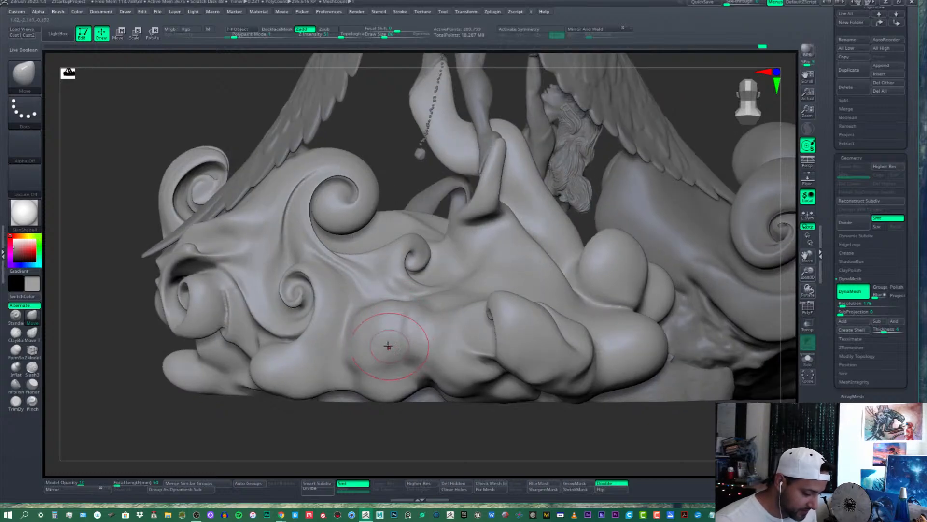
mouse_move(443, 280)
right_mouse_down()
mouse_move(475, 342)
mouse_move(424, 372)
right_mouse_up()
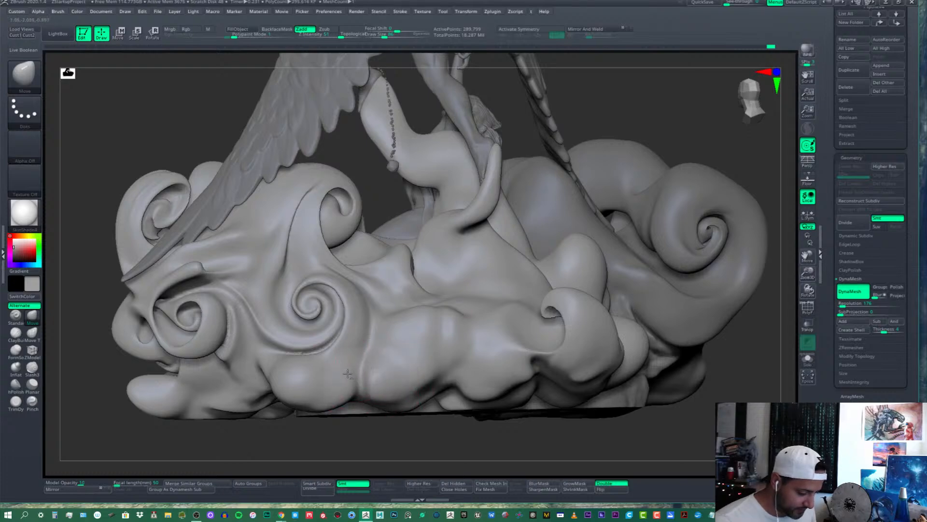
mouse_move(381, 363)
right_mouse_down()
mouse_move(478, 346)
mouse_move(393, 378)
right_mouse_up()
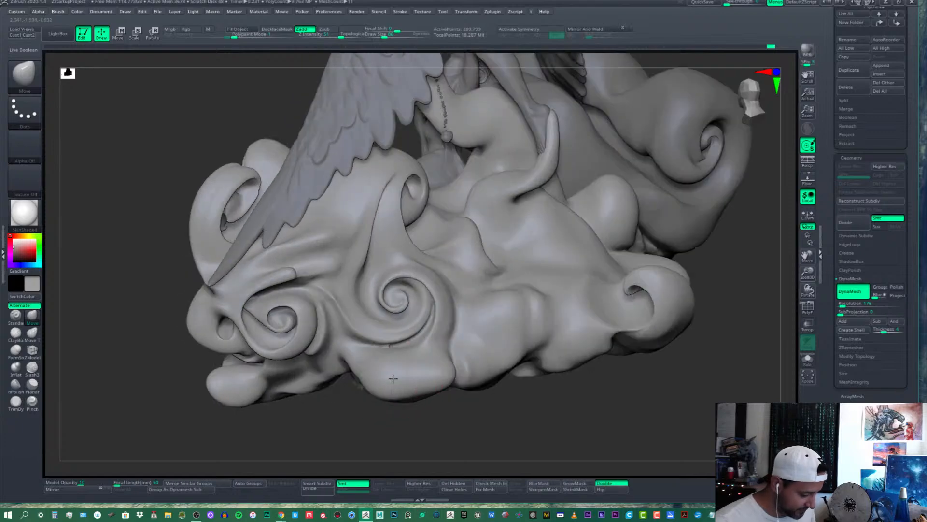
Carve a crease through the rounded puff below the middle spiral with the Slash3 brush and soften it
left_click(32, 367)
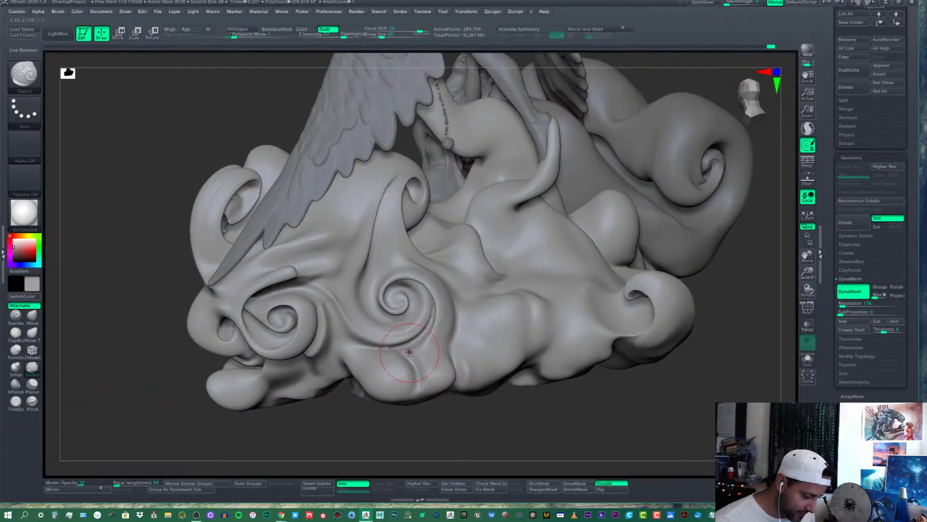
mouse_move(393, 352)
right_mouse_down()
mouse_move(467, 363)
mouse_move(424, 370)
right_mouse_up()
left_click_drag(423, 370, 391, 404)
mouse_move(422, 375)
right_mouse_down()
mouse_move(406, 401)
mouse_move(455, 390)
right_mouse_up()
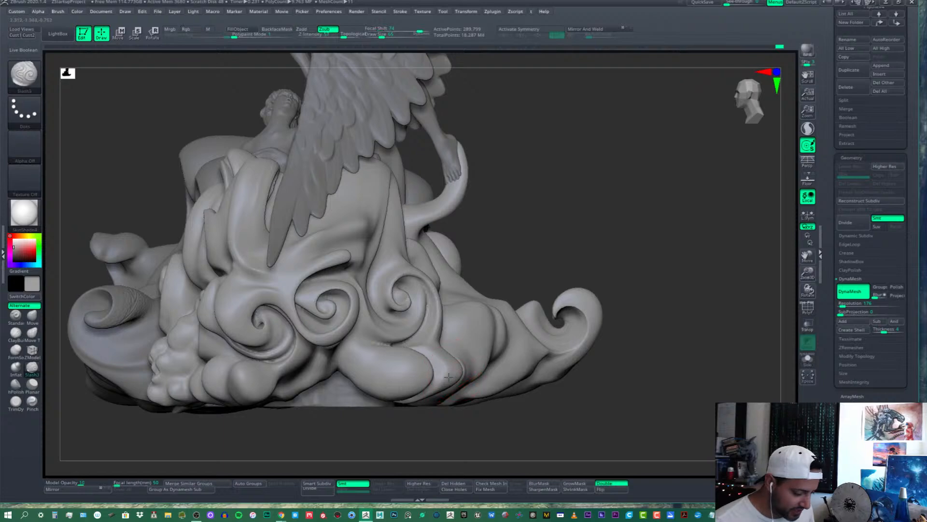
right_click_drag(471, 344, 442, 351)
mouse_move(442, 348)
left_mouse_down("shift")
mouse_move(433, 390)
mouse_move(444, 376)
left_mouse_up("shift")
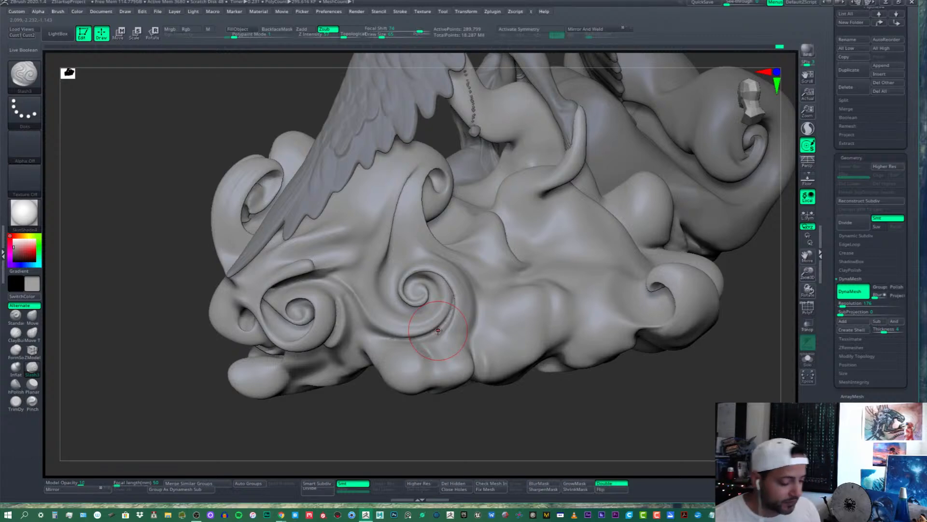
Split the puff below the middle spiral into two round lobes with Slash3 strokes and smooth the cut
mouse_move(438, 330)
right_mouse_down()
mouse_move(451, 336)
mouse_move(401, 196)
mouse_move(438, 197)
right_mouse_up()
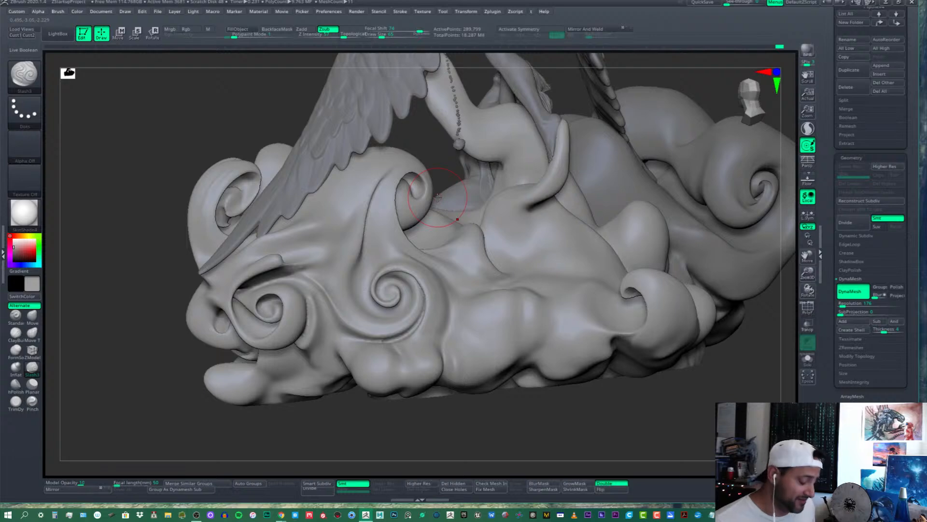
right_click_drag(408, 367, 414, 358)
mouse_move(408, 367)
left_mouse_down()
mouse_move(403, 380)
mouse_move(432, 390)
left_mouse_up()
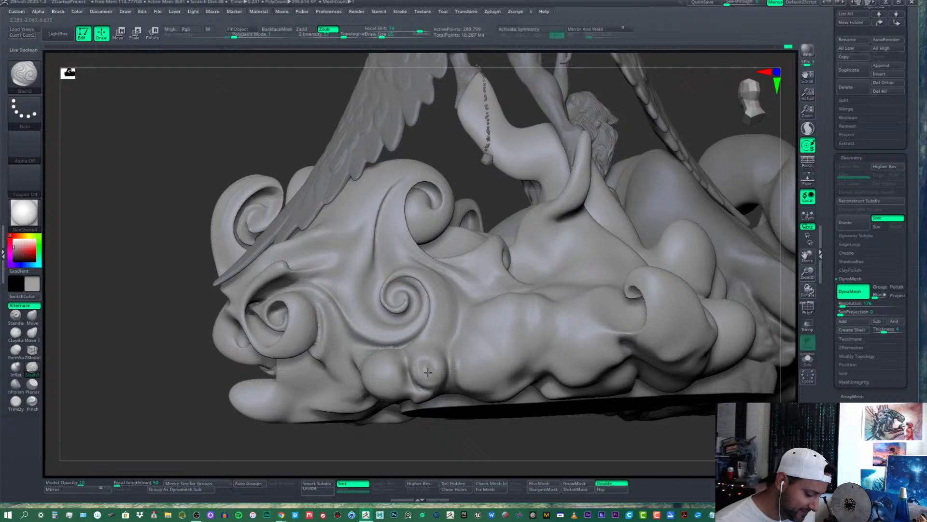
right_click_drag(419, 355, 424, 364)
mouse_move(420, 362)
left_mouse_down("shift")
mouse_move(416, 374)
mouse_move(421, 361)
left_mouse_up("shift")
mouse_move(415, 355)
right_mouse_down()
mouse_move(407, 351)
mouse_move(416, 354)
right_mouse_up()
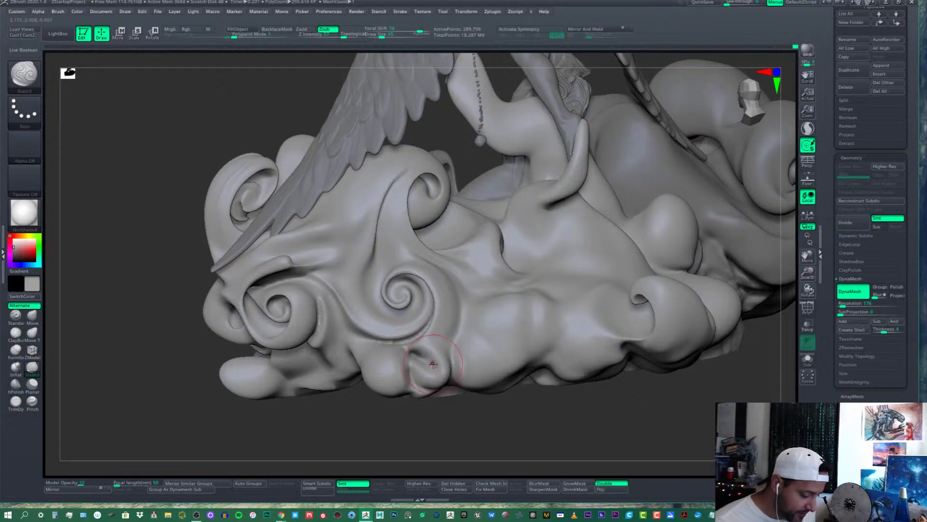
Carve small curling folds into the smaller lobe below the middle spiral with the Slash3 brush
mouse_move(433, 364)
right_mouse_down()
mouse_move(438, 378)
mouse_move(437, 355)
right_mouse_up()
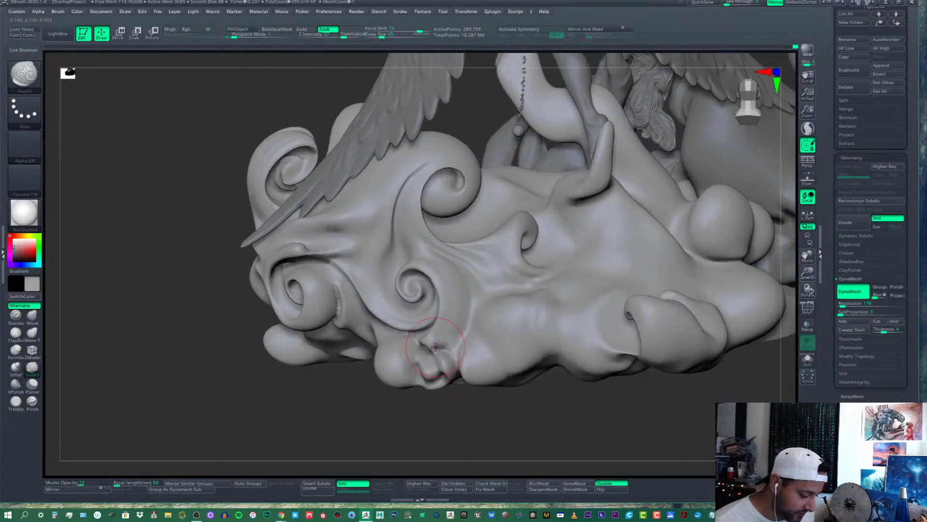
right_click_drag(448, 364, 446, 350)
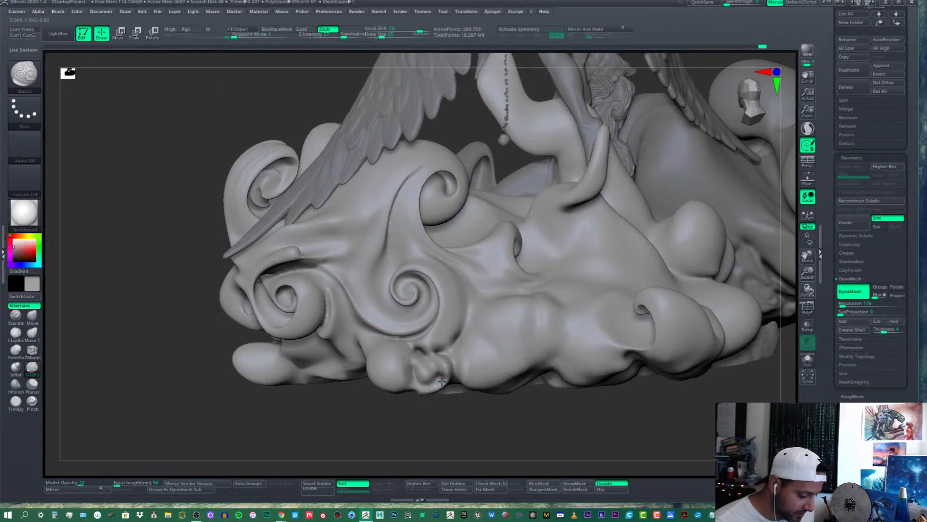
right_click_drag(431, 375, 393, 366)
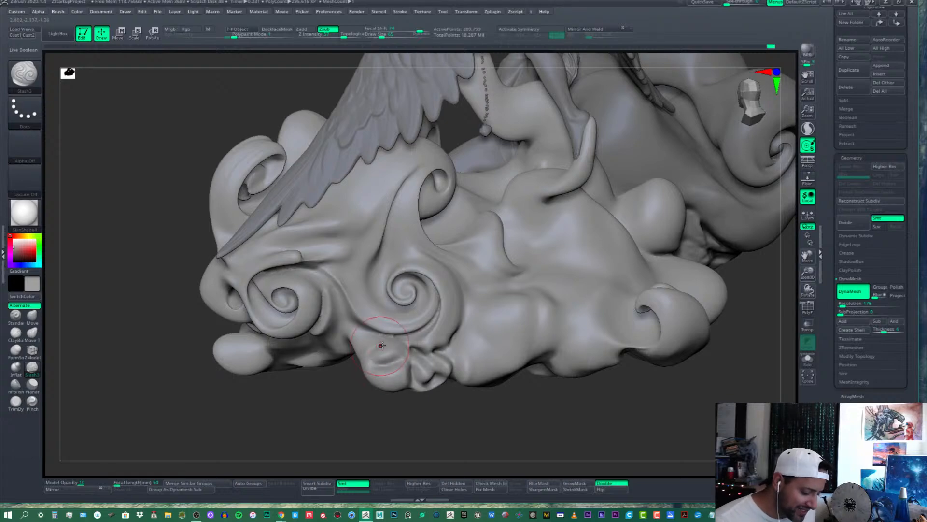
Cut around the top of the larger lobe below the middle spiral and smooth its surface
mouse_move(392, 354)
right_mouse_down("alt")
mouse_move(448, 320)
mouse_move(445, 333)
right_mouse_up("alt")
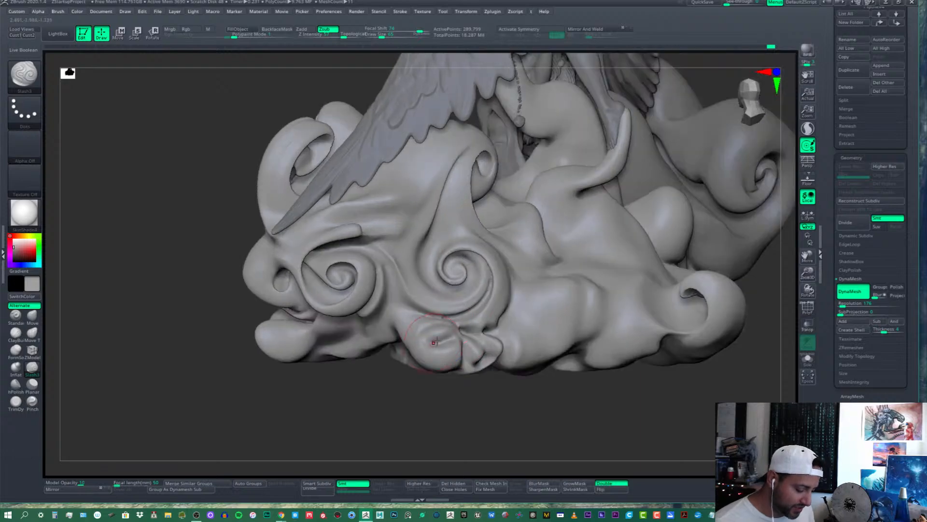
left_click_drag(439, 342, 418, 331)
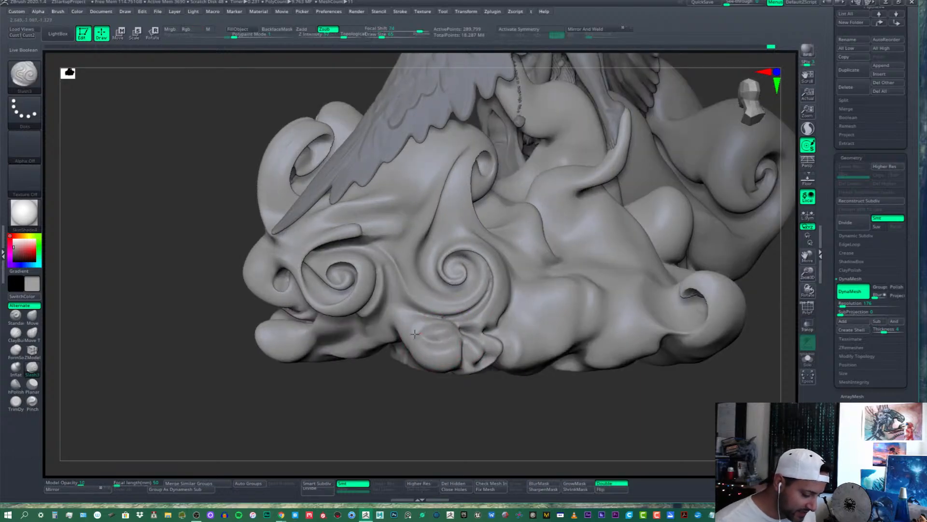
key("shift")
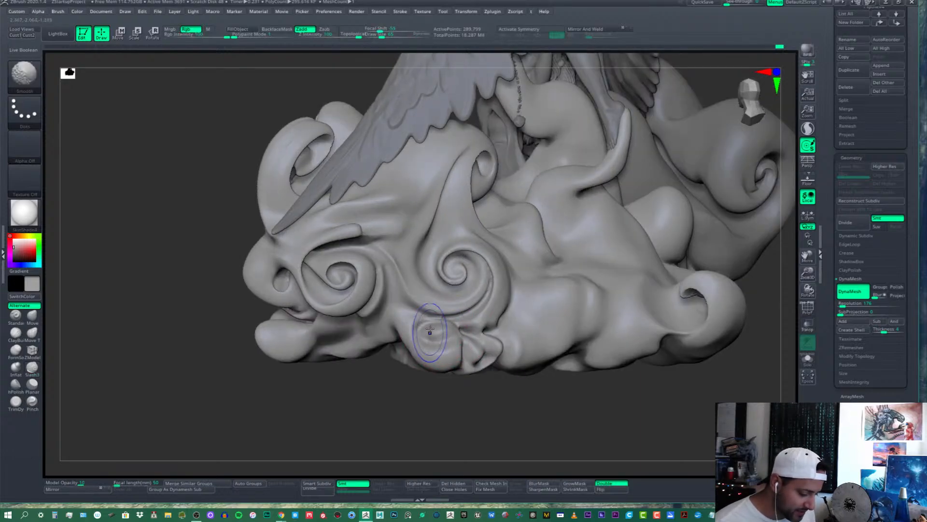
right_click_drag(424, 326, 438, 335)
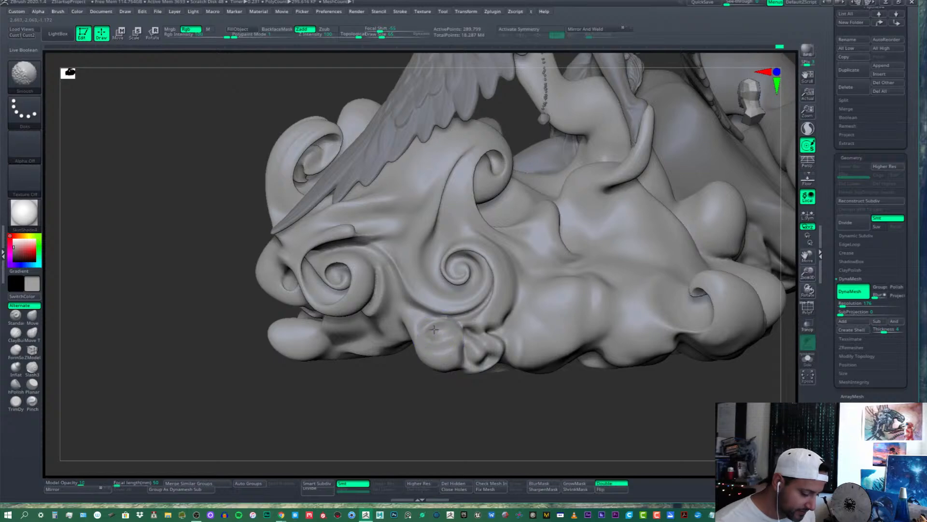
mouse_move(493, 341)
right_mouse_down()
mouse_move(532, 327)
mouse_move(541, 311)
right_mouse_up()
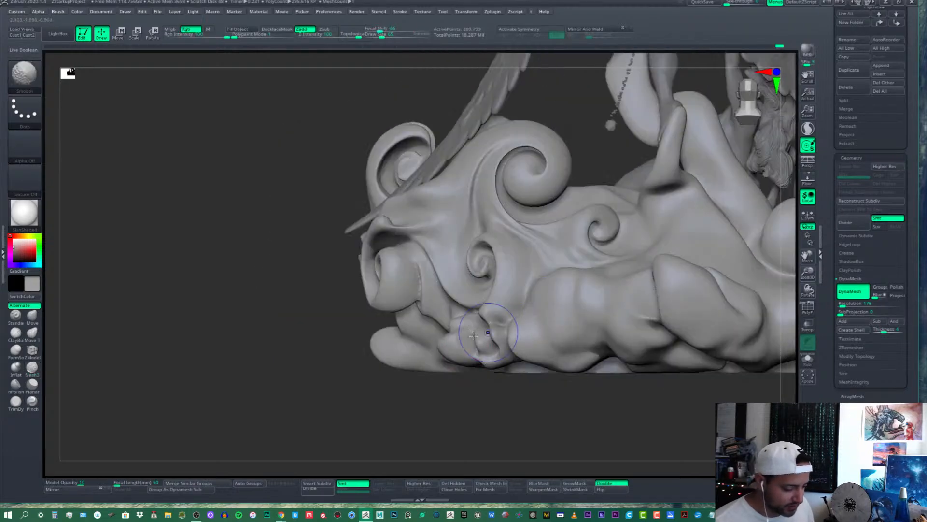
mouse_move(479, 334)
right_mouse_down()
mouse_move(512, 312)
mouse_move(449, 351)
mouse_move(434, 337)
right_mouse_up()
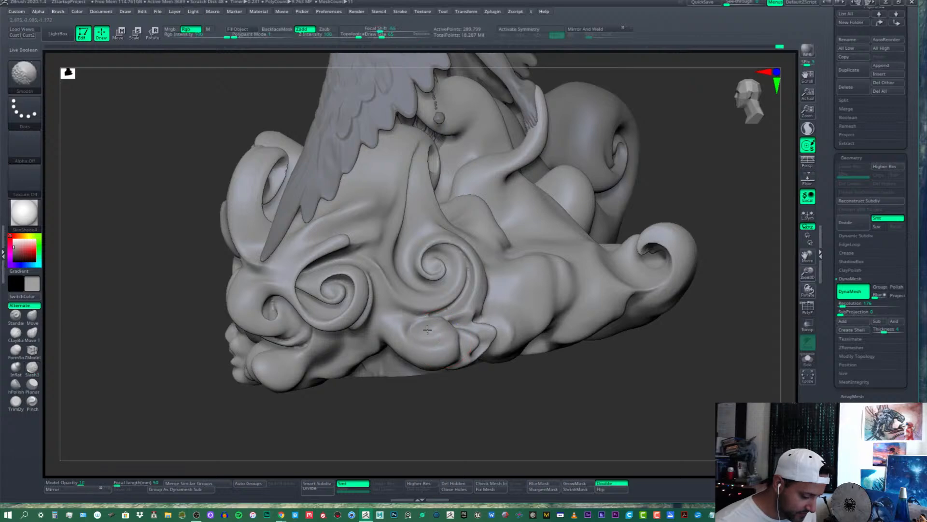
Round out the larger lobe below the middle spiral with the Move brush, checking its shape from the side
left_click(32, 317)
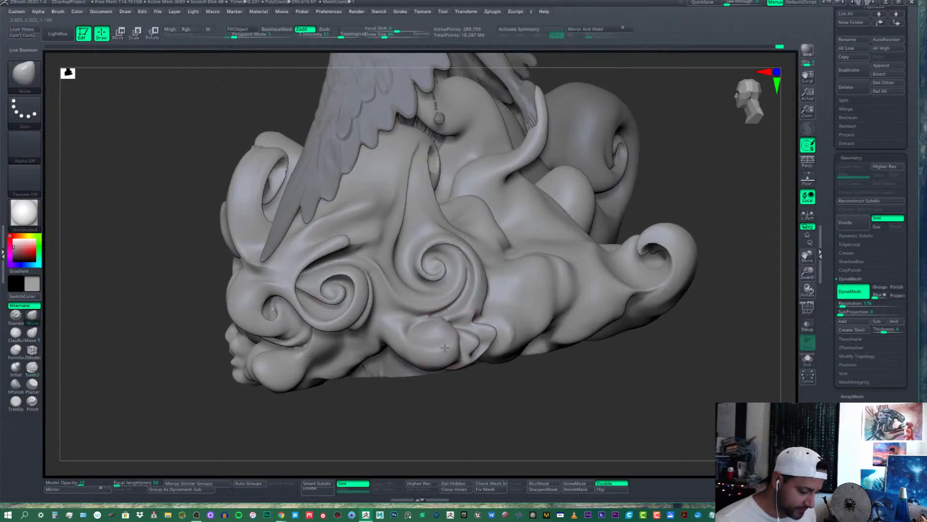
right_click_drag(438, 320, 442, 334, "ctrl")
left_click_drag(434, 328, 441, 330)
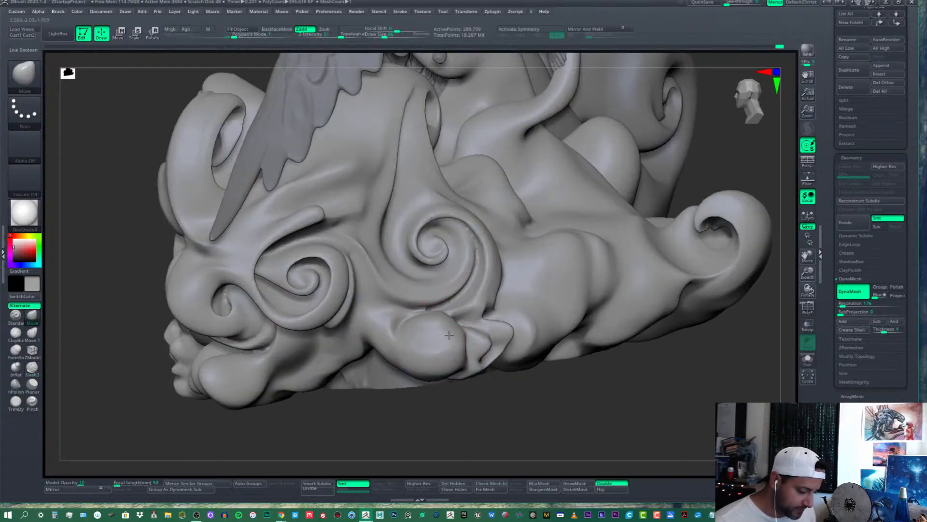
mouse_move(442, 309)
right_mouse_down()
mouse_move(437, 338)
mouse_move(453, 349)
mouse_move(508, 321)
right_mouse_up()
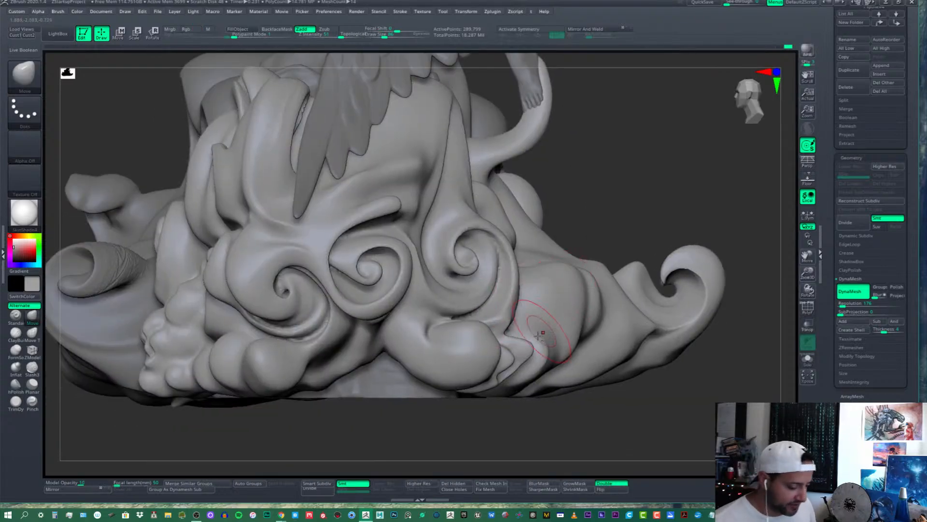
mouse_move(563, 330)
right_mouse_down("ctrl")
mouse_move(587, 311)
mouse_move(541, 372)
right_mouse_up("ctrl")
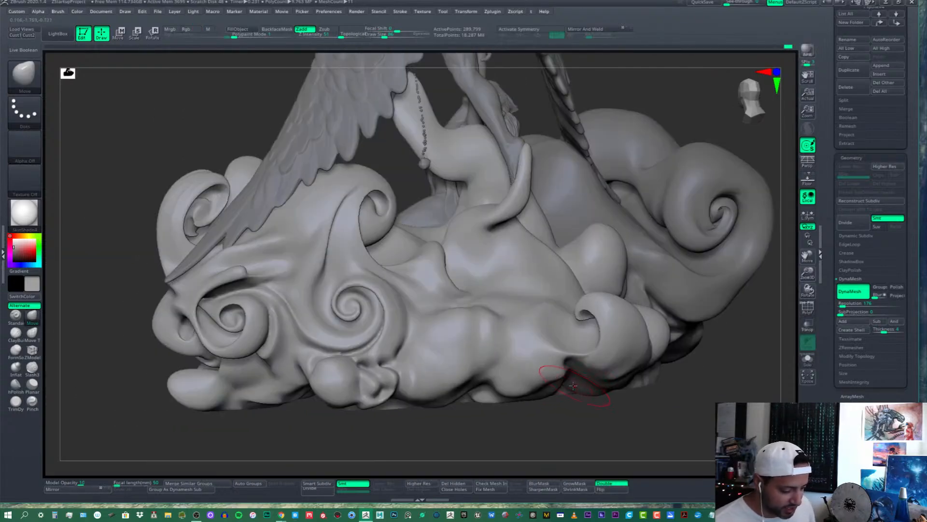
Build up the centre of the small folded lobe below the middle spiral with the Standard brush and soften its folds
mouse_move(464, 351)
right_mouse_down("shift")
mouse_move(445, 386)
mouse_move(344, 381)
right_mouse_up("shift")
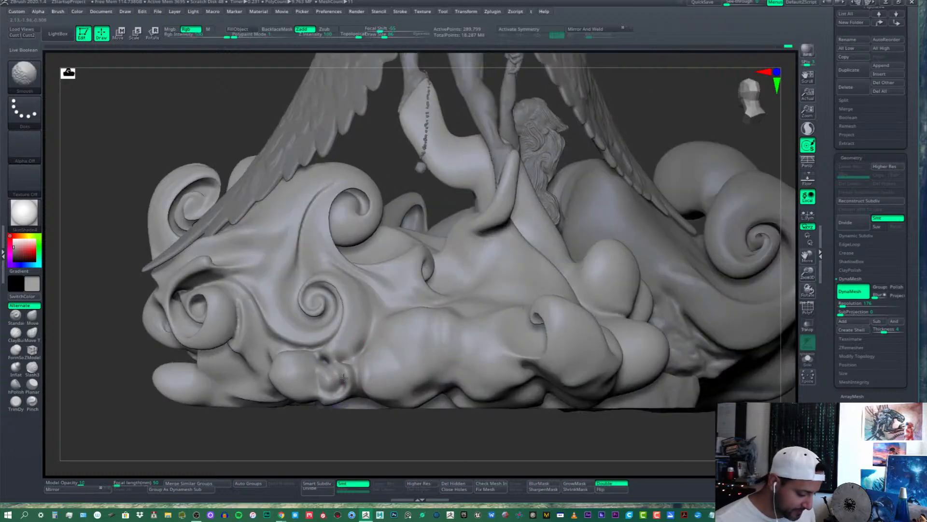
left_click(16, 316)
right_click_drag(376, 313, 407, 314, "alt")
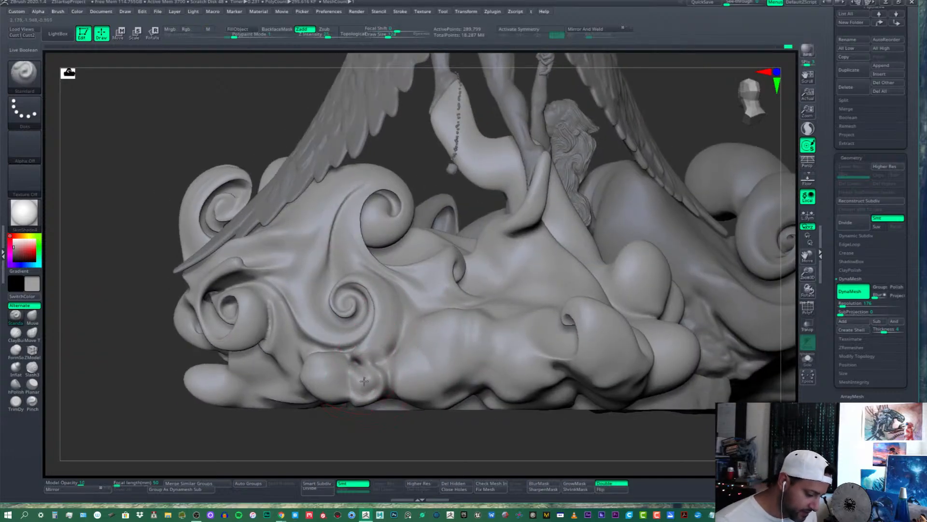
left_click(384, 34)
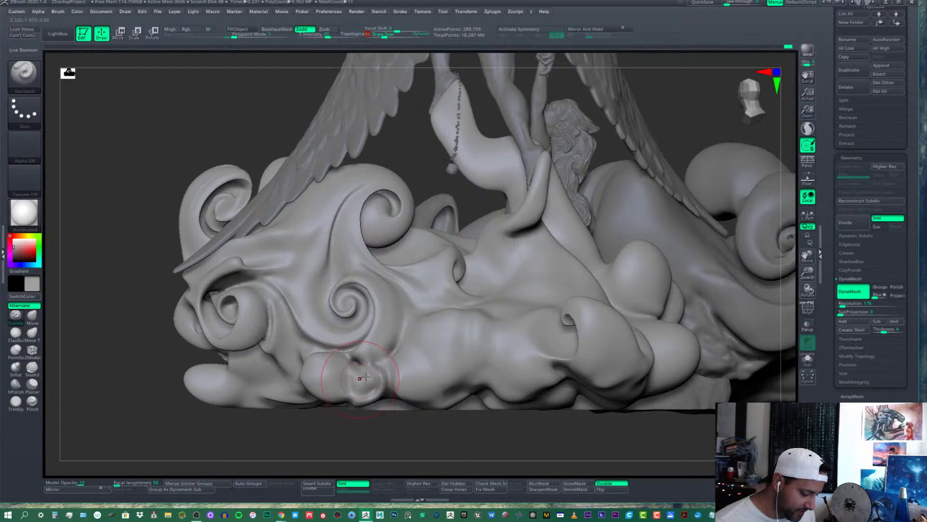
mouse_move(358, 376)
right_mouse_down("ctrl")
mouse_move(357, 318)
mouse_move(370, 385)
right_mouse_up("ctrl")
mouse_move(370, 386)
left_mouse_down()
mouse_move(354, 379)
mouse_move(376, 386)
left_mouse_up()
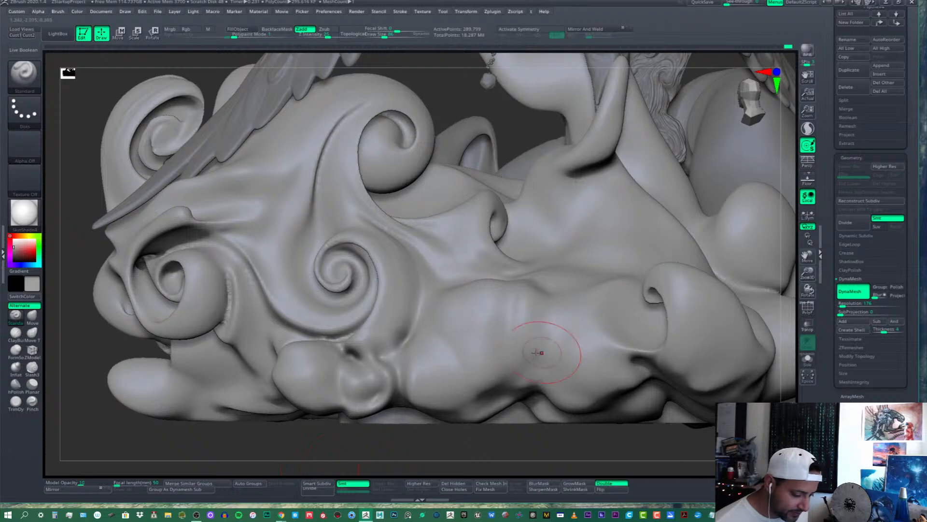
mouse_move(507, 344)
right_mouse_down()
mouse_move(628, 312)
mouse_move(543, 337)
mouse_move(620, 291)
mouse_move(580, 368)
mouse_move(519, 386)
mouse_move(485, 372)
right_mouse_up()
mouse_move(430, 394)
right_mouse_down("alt")
mouse_move(456, 380)
mouse_move(495, 401)
mouse_move(471, 386)
right_mouse_up("alt")
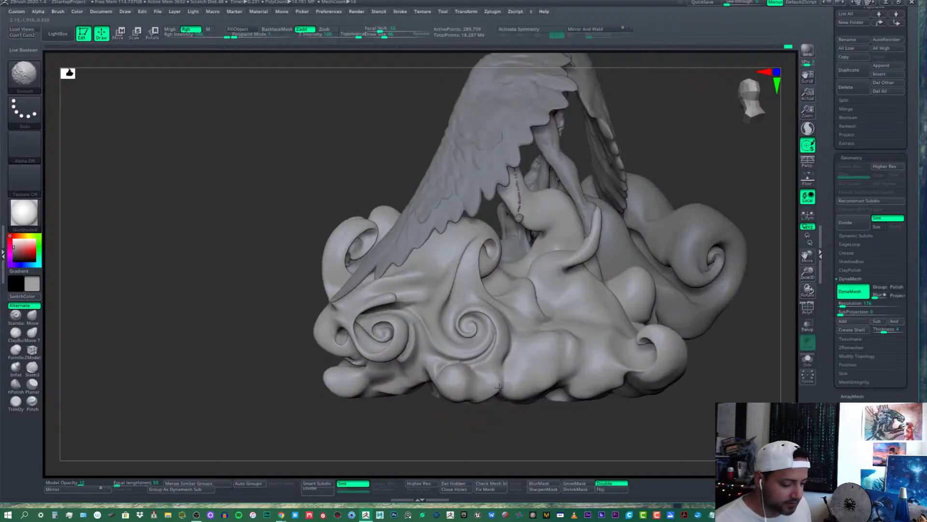
Turn on perspective distortion for the view, comparing the whole statue from the front and above with it on and off
right_click_drag(499, 387, 374, 445, "alt")
mouse_move(455, 425)
right_mouse_down("ctrl")
mouse_move(425, 406)
mouse_move(577, 377)
mouse_move(588, 425)
right_mouse_up("ctrl")
mouse_move(531, 295)
right_mouse_down("ctrl")
mouse_move(527, 332)
mouse_move(533, 318)
mouse_move(556, 314)
right_mouse_up("ctrl")
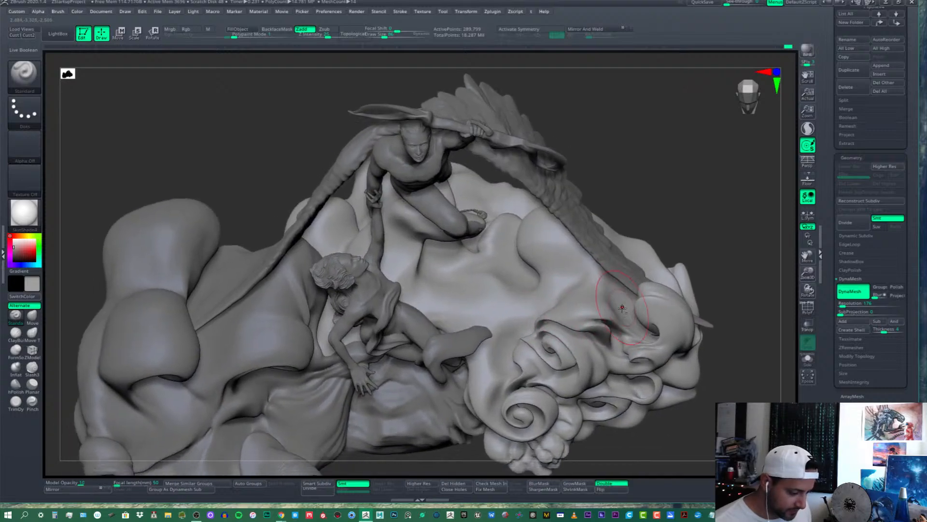
left_click(808, 161)
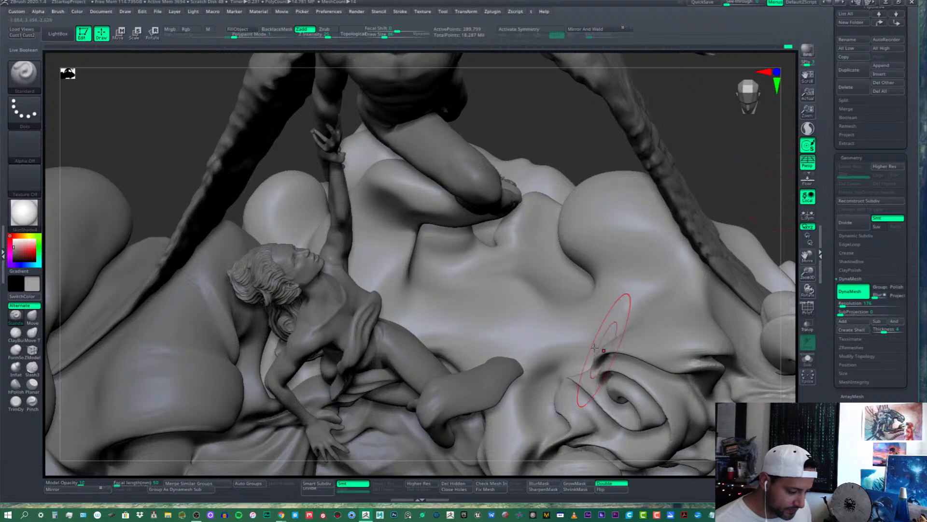
right_click_drag(594, 347, 597, 302, "ctrl")
mouse_move(581, 302)
right_mouse_down("alt")
mouse_move(566, 284)
mouse_move(589, 272)
right_mouse_up("alt")
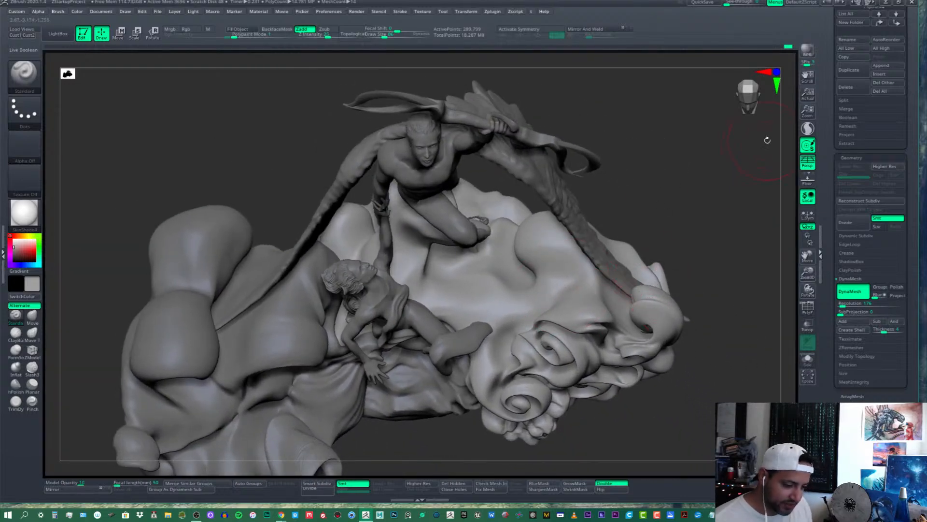
left_click(809, 167)
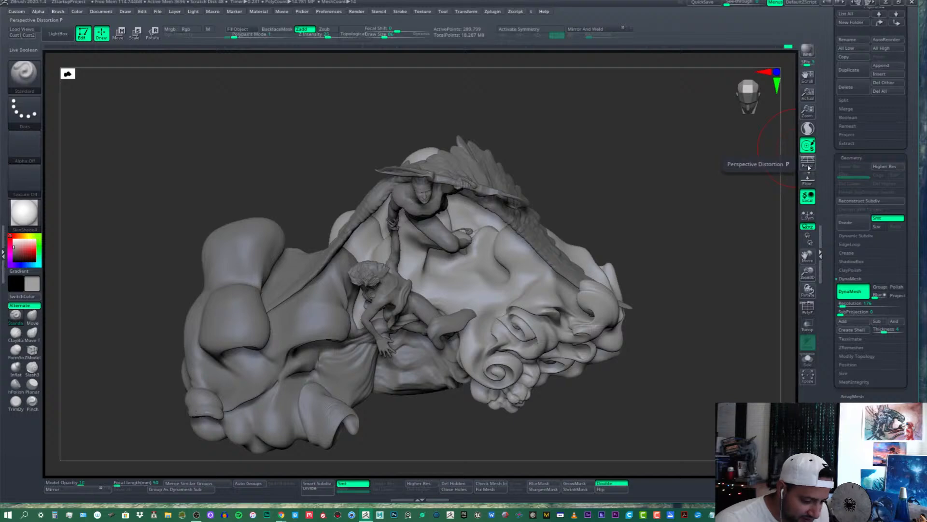
left_click(808, 167)
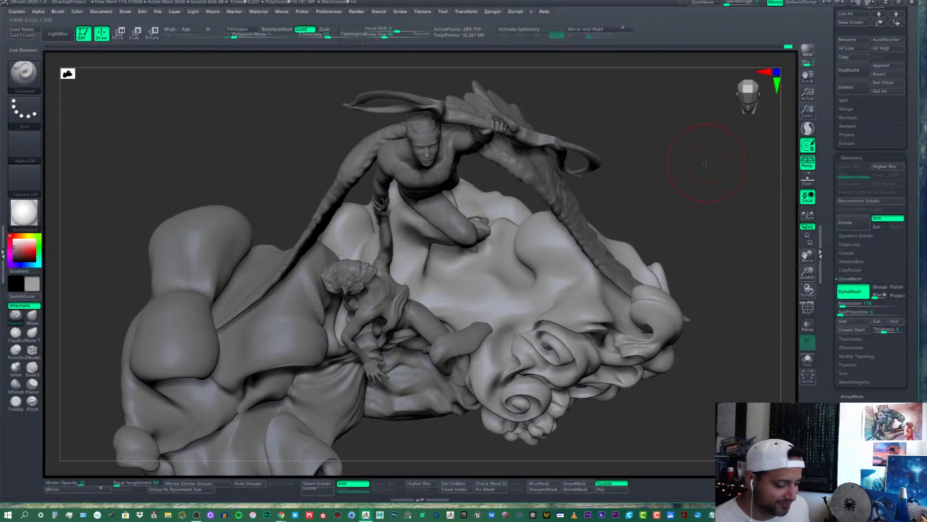
Carve creases with the Slash3 brush across the cloud surface from below the winged figure's foot towards the large puff
left_click(41, 366)
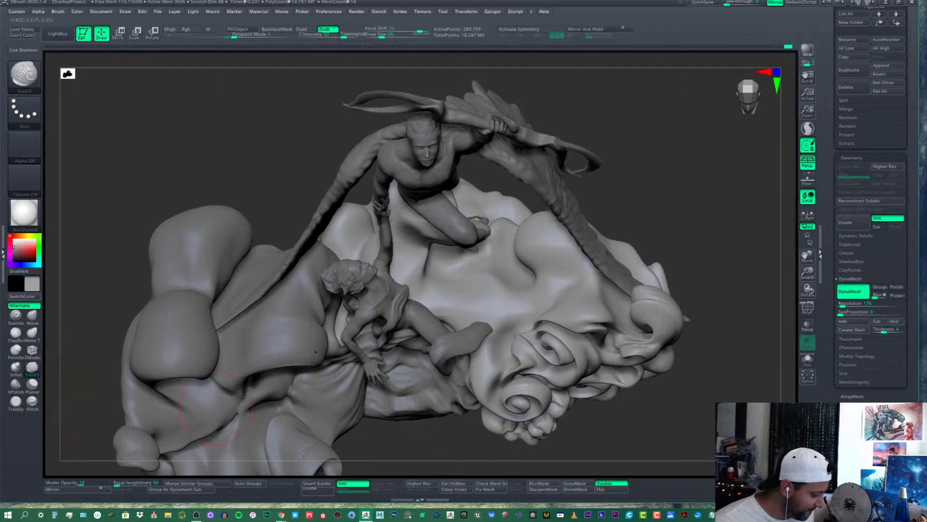
mouse_move(521, 269)
right_mouse_down()
mouse_move(508, 270)
mouse_move(534, 271)
mouse_move(525, 270)
mouse_move(523, 238)
mouse_move(473, 265)
right_mouse_up()
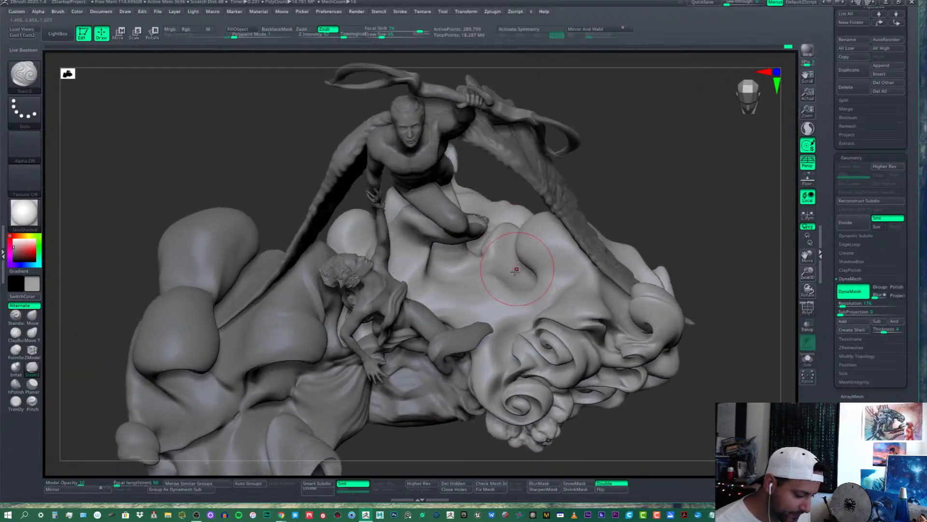
mouse_move(473, 266)
left_mouse_down()
mouse_move(504, 272)
mouse_move(494, 262)
left_mouse_up()
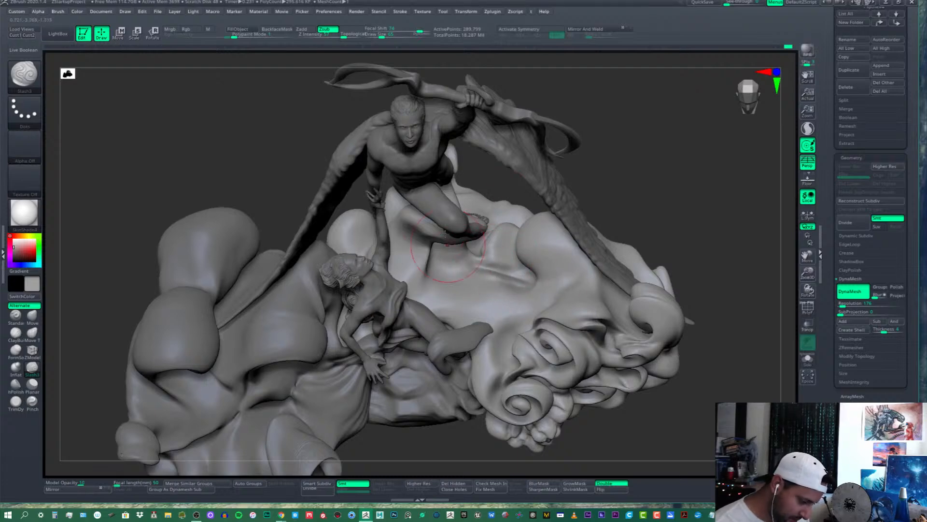
key("ctrl")
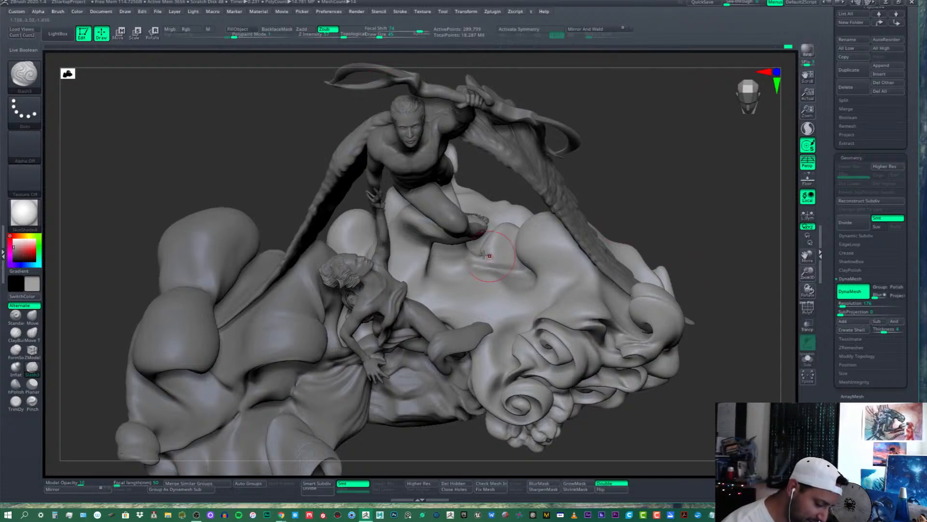
left_click_drag(454, 253, 545, 285)
mouse_move(478, 275)
left_mouse_down()
mouse_move(536, 290)
mouse_move(575, 270)
left_mouse_up()
left_click_drag(473, 283, 526, 311)
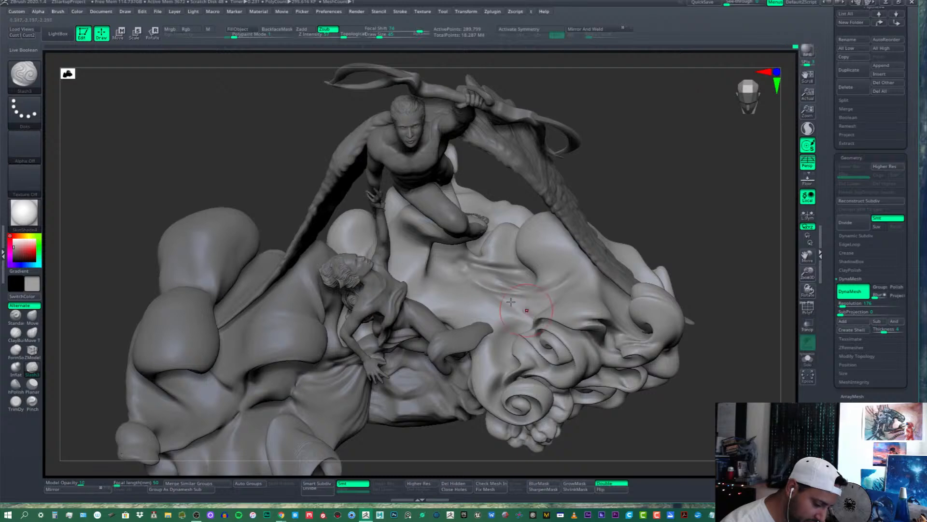
Carve further creases fanning down from the winged figure's knee towards the front spirals, undoing the last stray stroke
mouse_move(478, 289)
left_mouse_down()
mouse_move(505, 324)
mouse_move(497, 318)
left_mouse_up()
left_click_drag(442, 283, 490, 321)
left_click_drag(449, 273, 560, 315)
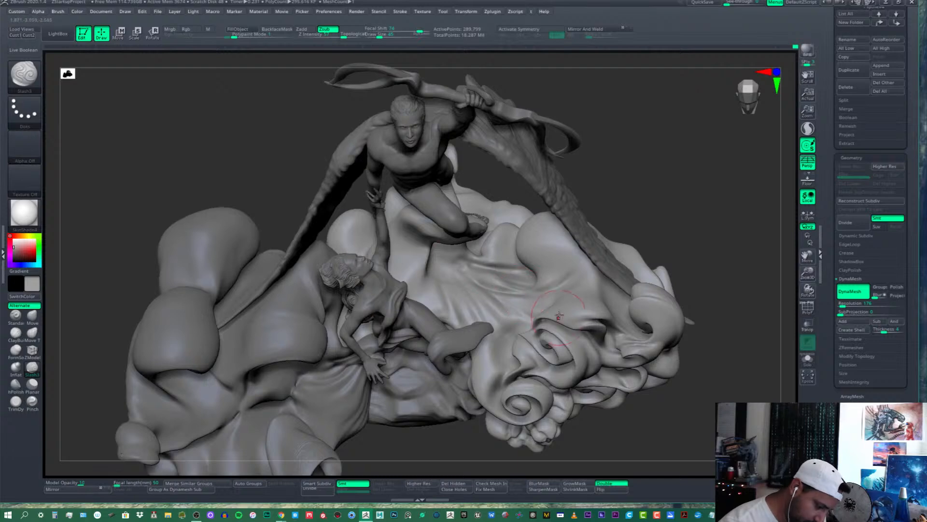
mouse_move(475, 279)
left_mouse_down()
mouse_move(544, 317)
mouse_move(529, 308)
left_mouse_up()
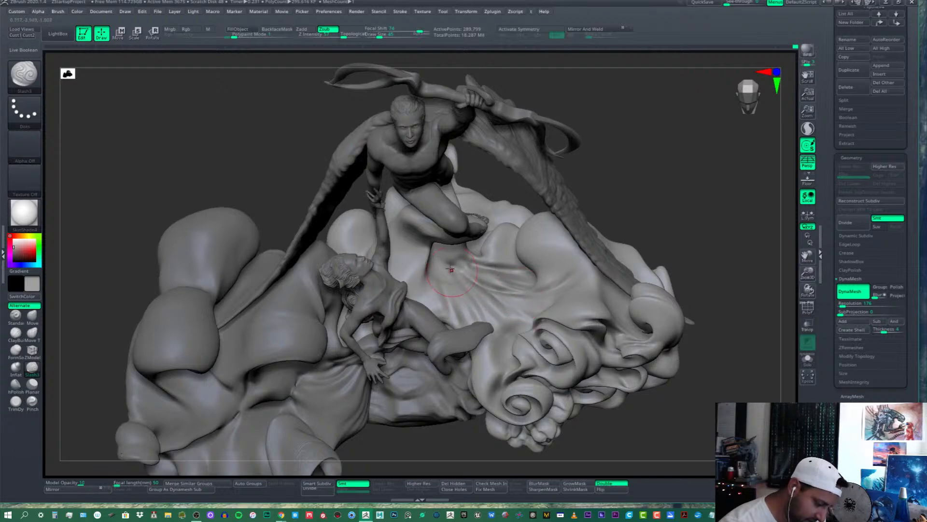
left_click_drag(454, 308, 456, 317)
key("ctrl+z")
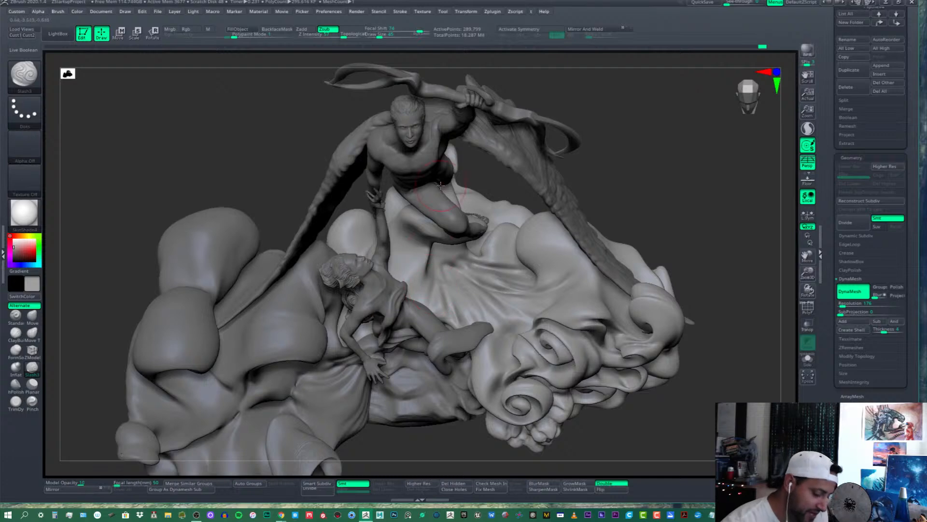
Check the fanned creases from several angles, and reduce the Slash3 brush's draw size to 28 and its Z intensity
mouse_move(452, 285)
right_mouse_down()
mouse_move(456, 254)
mouse_move(449, 268)
right_mouse_up()
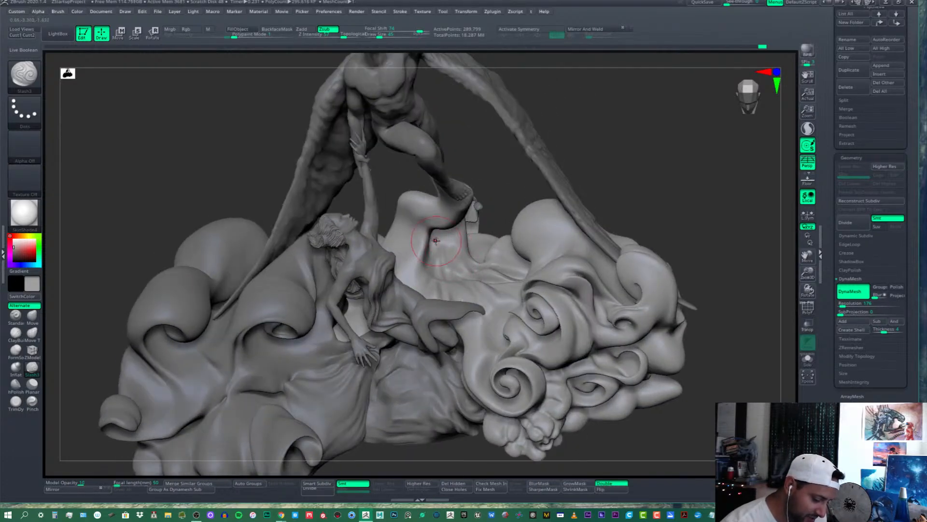
right_click_drag(483, 236, 787, 230)
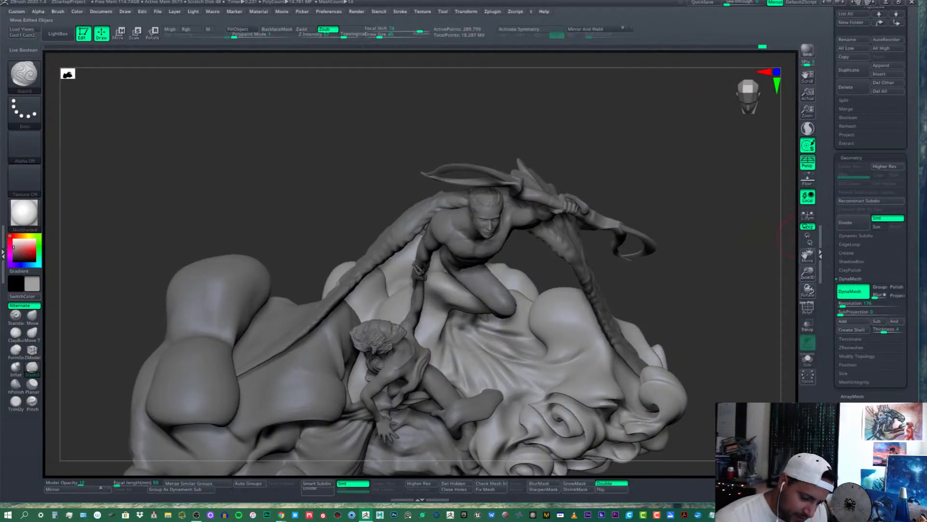
left_click_drag(810, 252, 778, 145)
mouse_move(567, 285)
right_mouse_down()
mouse_move(493, 238)
mouse_move(483, 264)
mouse_move(492, 237)
mouse_move(478, 248)
mouse_move(479, 270)
mouse_move(474, 237)
right_mouse_up()
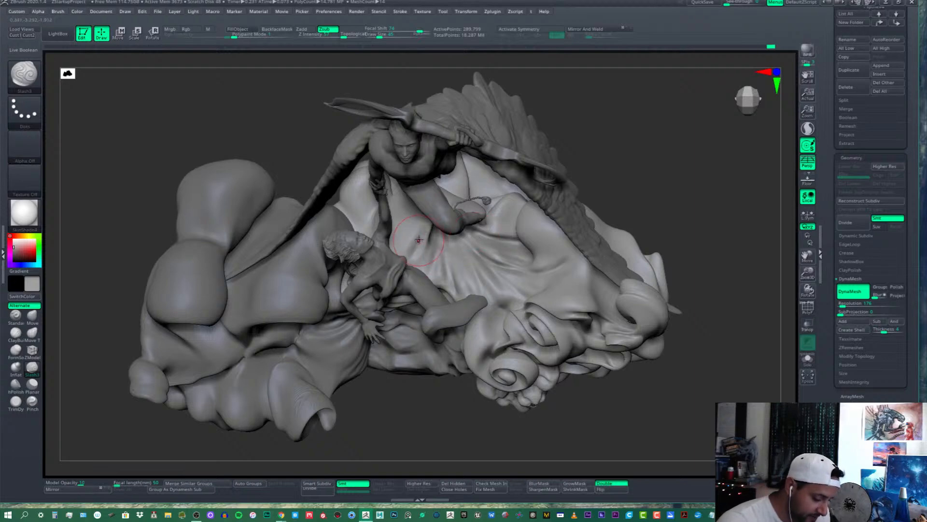
left_click(377, 36)
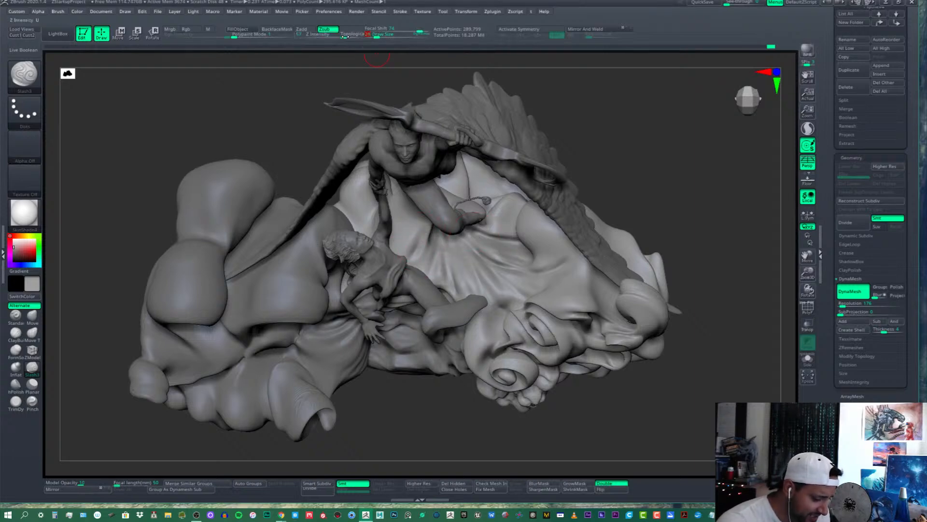
left_click(340, 35)
left_click_drag(341, 35, 334, 36)
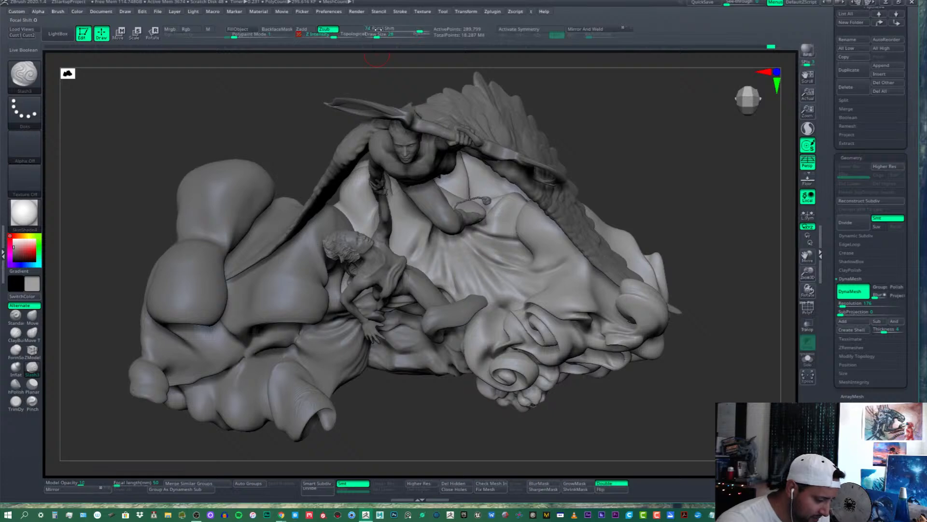
left_click(376, 36)
Carve a curling crease into the large puff above the front spirals with the Slash3 brush and smooth the puff's surface
mouse_move(445, 257)
right_mouse_down()
mouse_move(425, 221)
mouse_move(422, 264)
right_mouse_up()
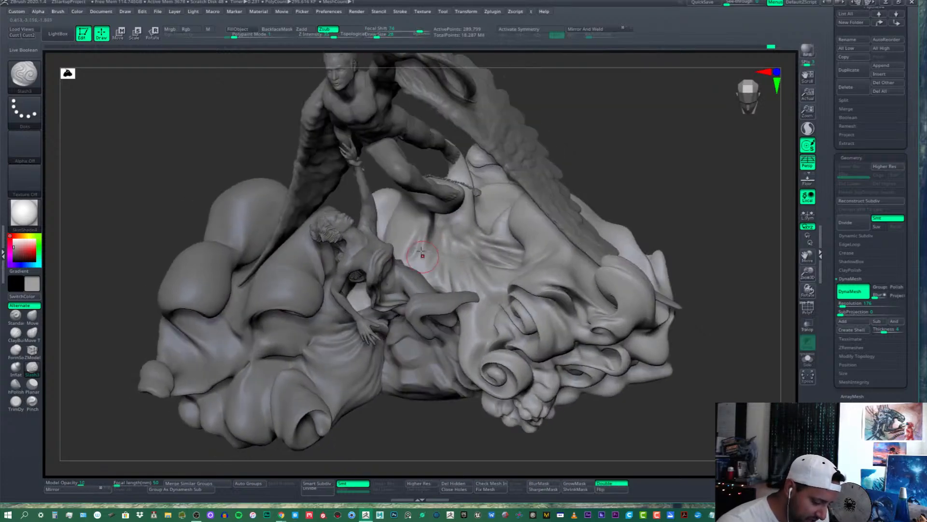
mouse_move(485, 227)
right_mouse_down()
mouse_move(498, 272)
mouse_move(490, 255)
mouse_move(513, 232)
mouse_move(500, 292)
mouse_move(534, 250)
mouse_move(542, 254)
mouse_move(526, 280)
mouse_move(535, 238)
mouse_move(527, 205)
mouse_move(560, 205)
mouse_move(532, 234)
mouse_move(517, 217)
mouse_move(511, 249)
mouse_move(510, 231)
right_mouse_up()
right_click_drag(507, 271, 491, 172)
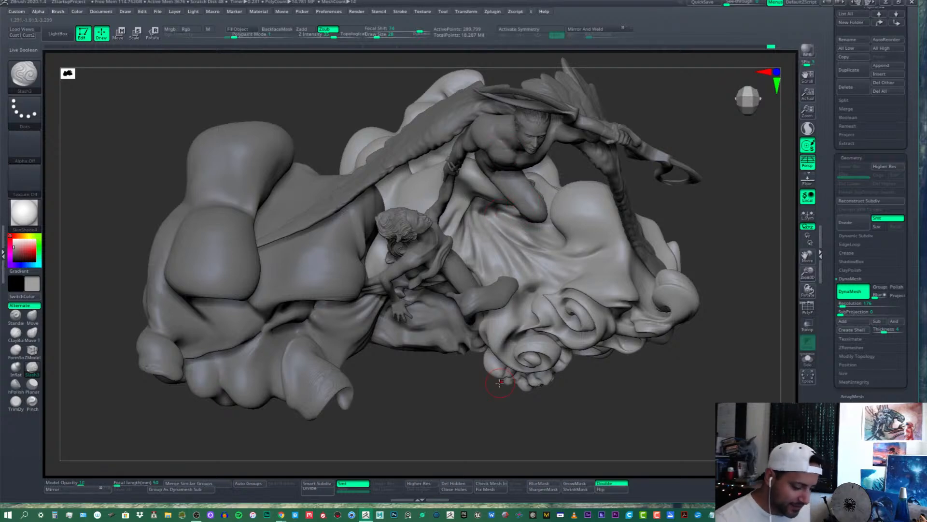
mouse_move(500, 383)
right_mouse_down()
mouse_move(605, 241)
mouse_move(596, 200)
right_mouse_up()
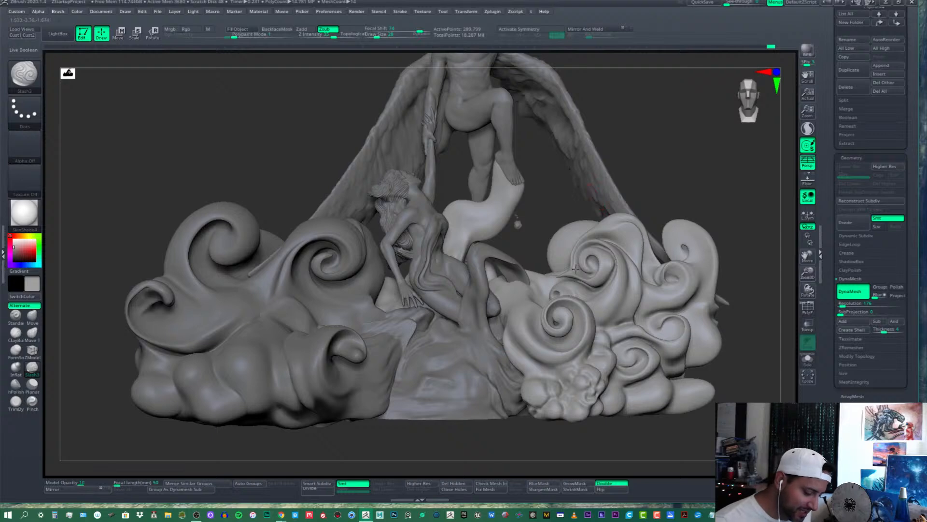
right_click_drag(576, 269, 534, 235)
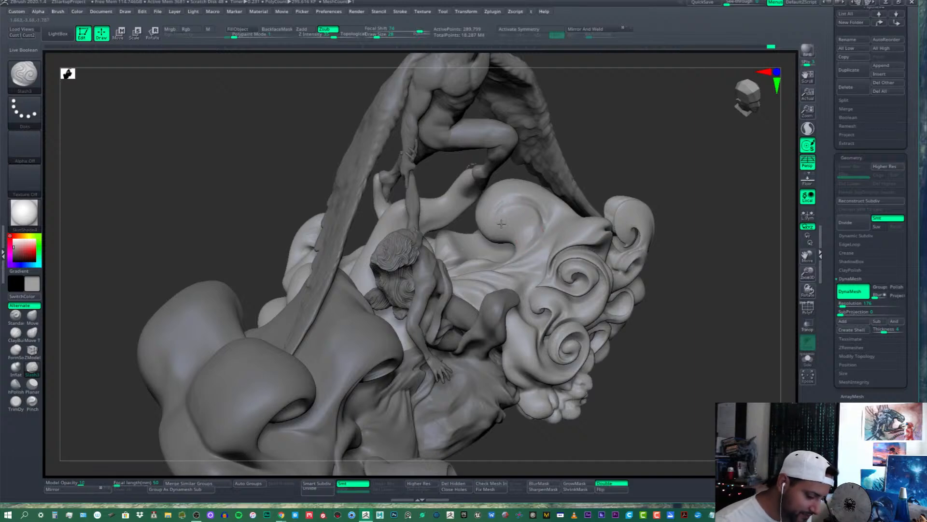
key("shift")
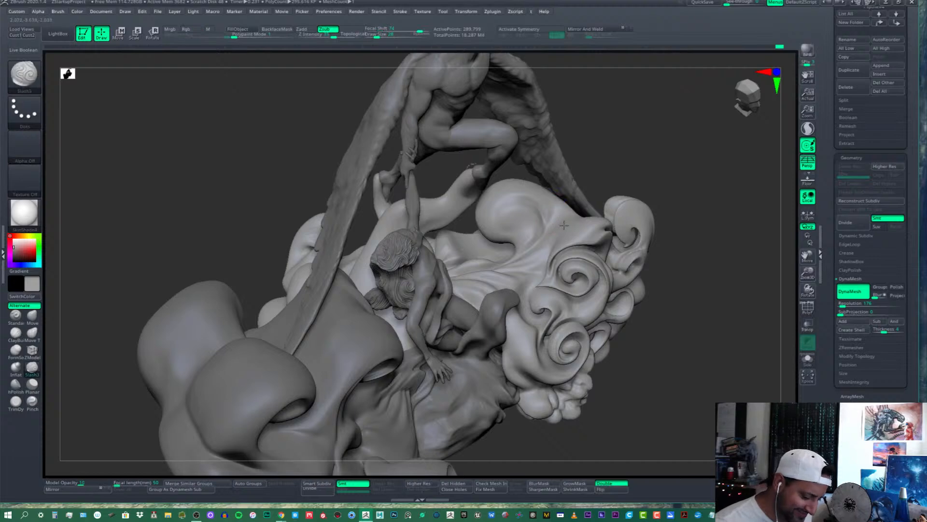
right_click_drag(554, 197, 541, 250)
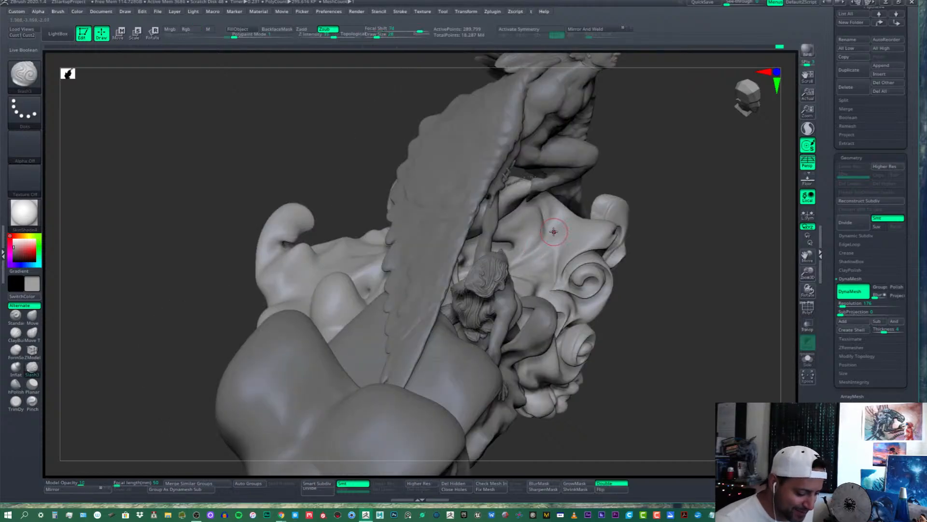
mouse_move(558, 218)
right_mouse_down()
mouse_move(563, 208)
mouse_move(556, 220)
mouse_move(565, 248)
mouse_move(574, 226)
right_mouse_up()
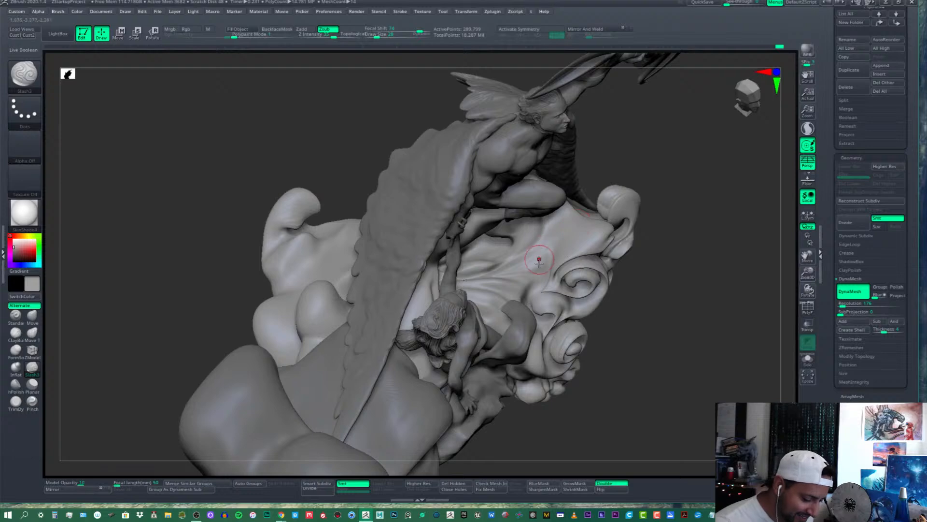
right_click_drag(539, 261, 563, 239)
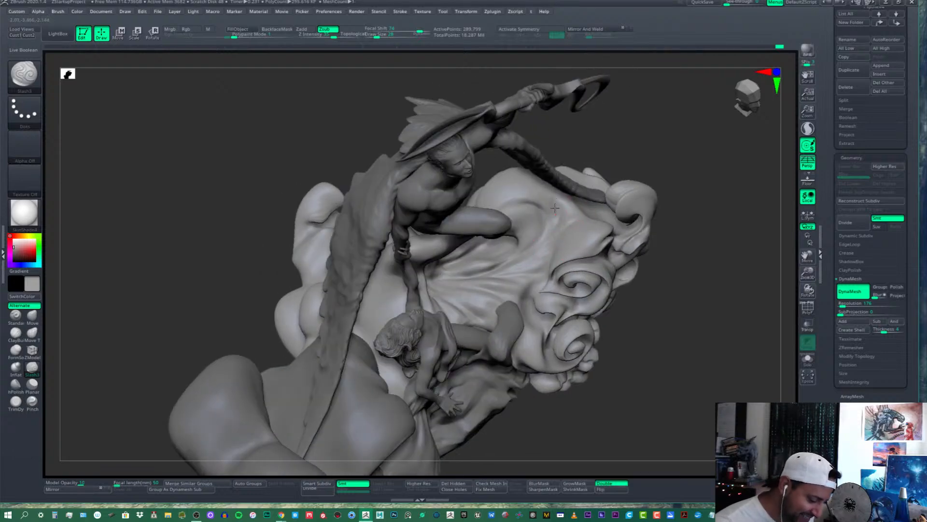
key("shift")
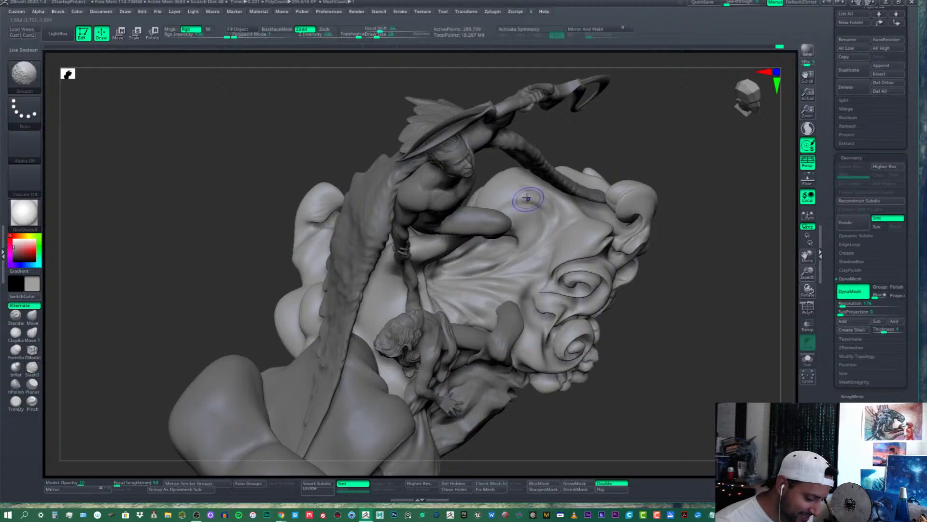
mouse_move(571, 220)
right_mouse_down()
mouse_move(583, 214)
mouse_move(561, 213)
right_mouse_up()
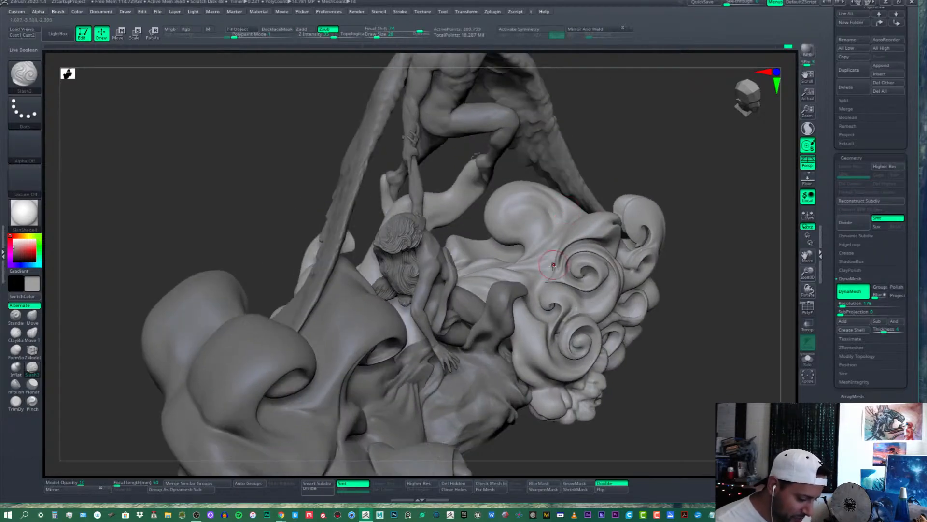
Review the cloud base beside the reclining figure from several angles and isolate the pale cloud piece with the spiral curls
right_click_drag(553, 262, 554, 255)
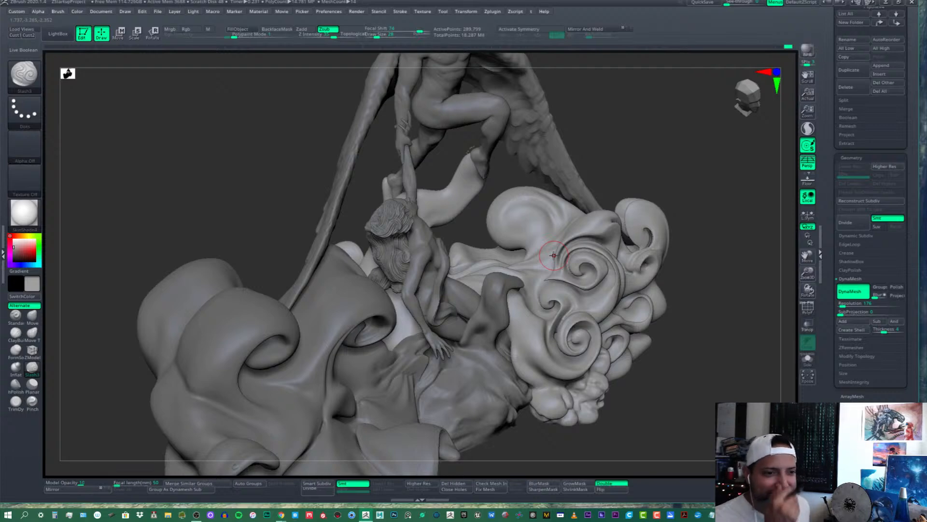
mouse_move(558, 291)
right_mouse_down()
mouse_move(535, 257)
mouse_move(586, 229)
right_mouse_up()
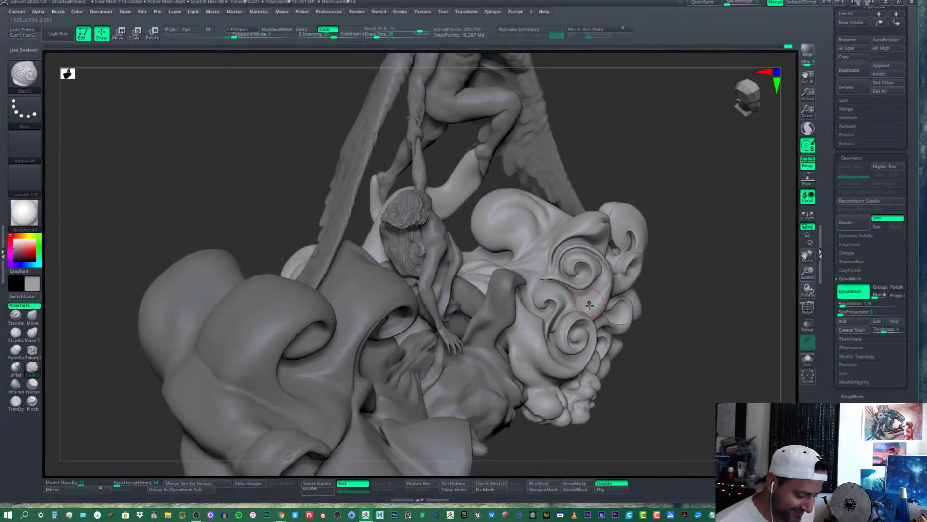
mouse_move(590, 306)
right_mouse_down()
mouse_move(594, 298)
mouse_move(550, 287)
mouse_move(478, 314)
mouse_move(480, 321)
right_mouse_up()
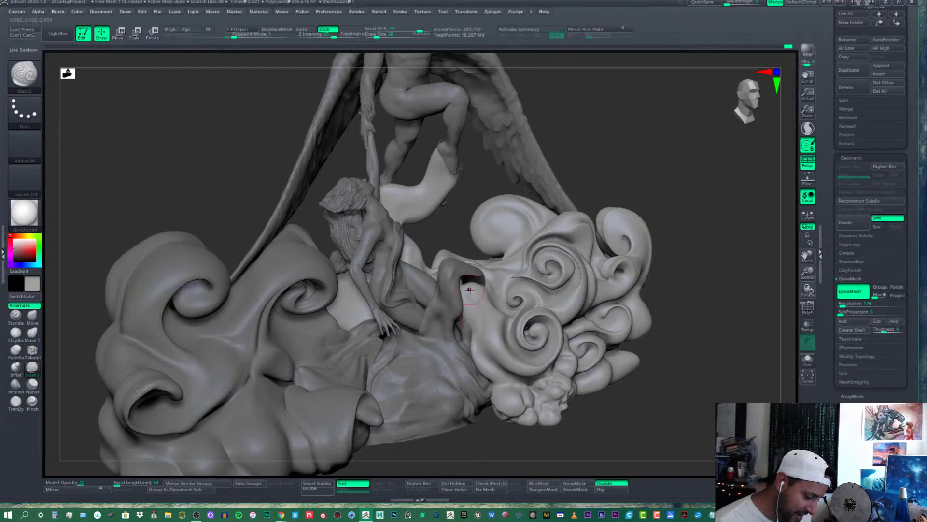
right_click_drag(490, 332, 483, 198)
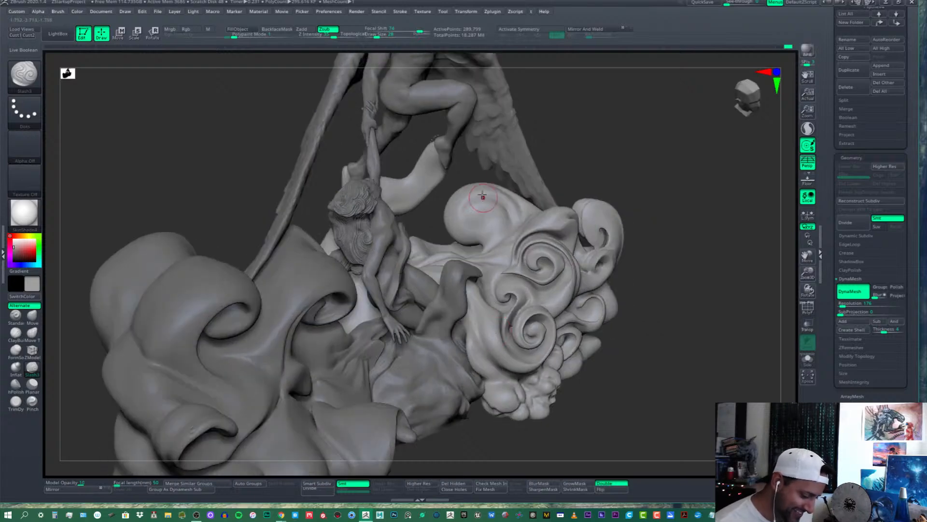
mouse_move(540, 292)
right_mouse_down()
mouse_move(490, 317)
mouse_move(496, 333)
mouse_move(498, 309)
mouse_move(477, 270)
right_mouse_up()
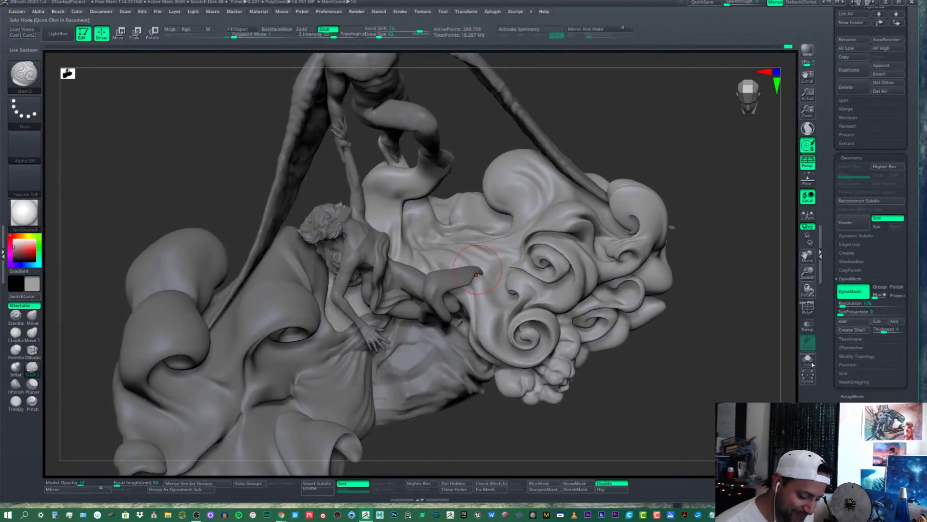
left_click(812, 363)
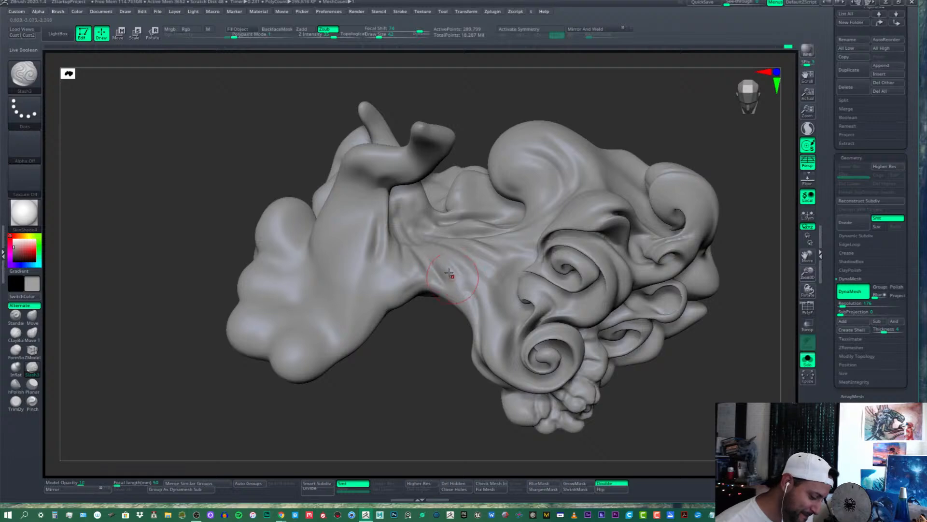
Carve flowing folds across the bridge between the cloud's forked tendrils and its spiral curls, adjusting the brush draw size
key("shift")
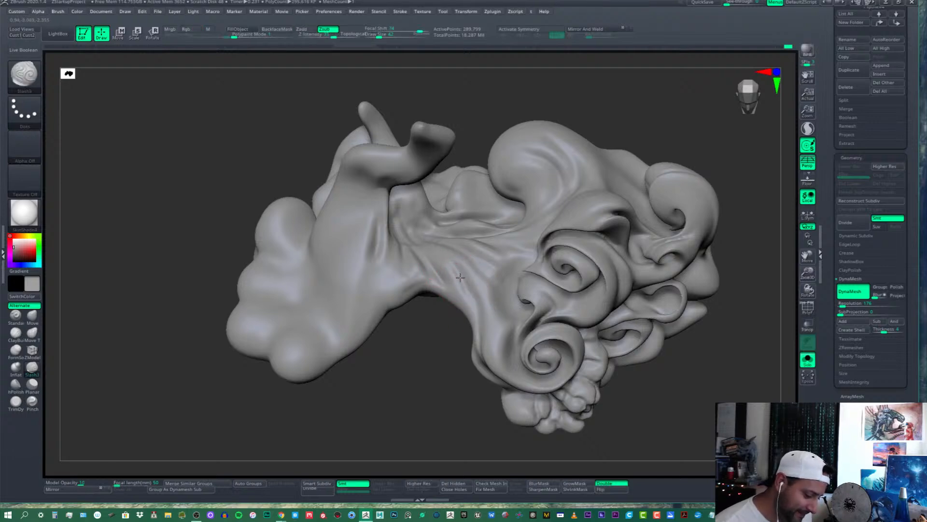
mouse_move(456, 273)
right_mouse_down()
mouse_move(455, 247)
mouse_move(428, 242)
mouse_move(517, 239)
mouse_move(413, 234)
mouse_move(446, 207)
mouse_move(464, 255)
mouse_move(421, 233)
mouse_move(414, 58)
right_mouse_up()
mouse_move(407, 212)
right_mouse_down("alt")
mouse_move(453, 212)
mouse_move(408, 94)
right_mouse_up("alt")
left_click_drag(376, 36, 380, 36)
right_click_drag(460, 199, 458, 252)
left_click(378, 37)
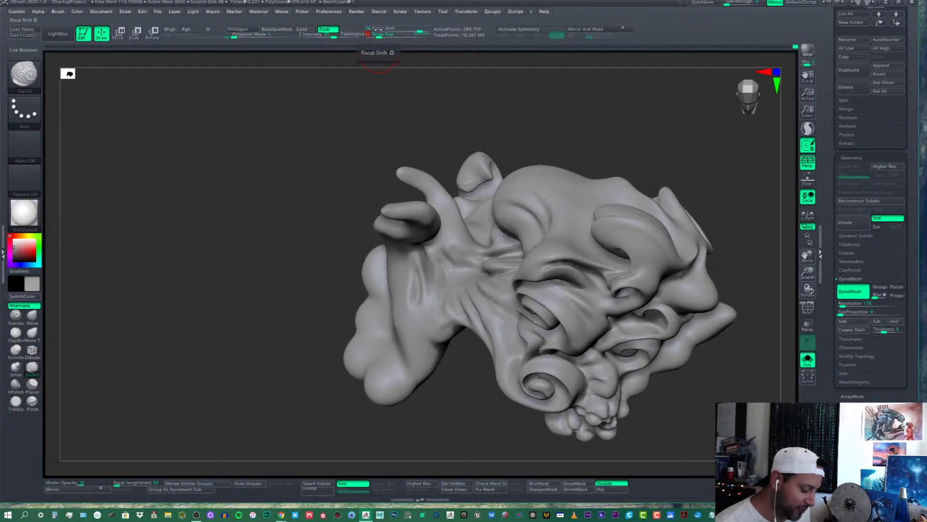
right_click_drag(441, 222, 459, 233)
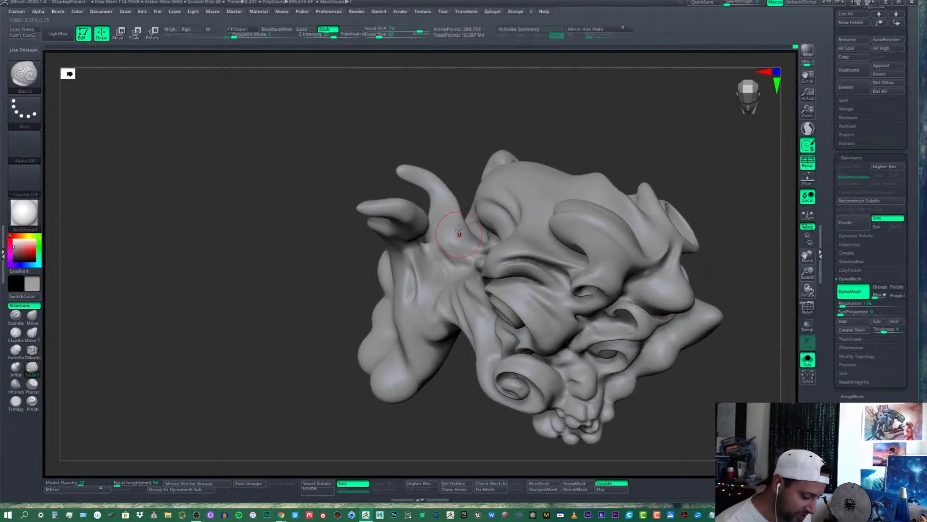
right_click_drag(457, 231, 448, 196)
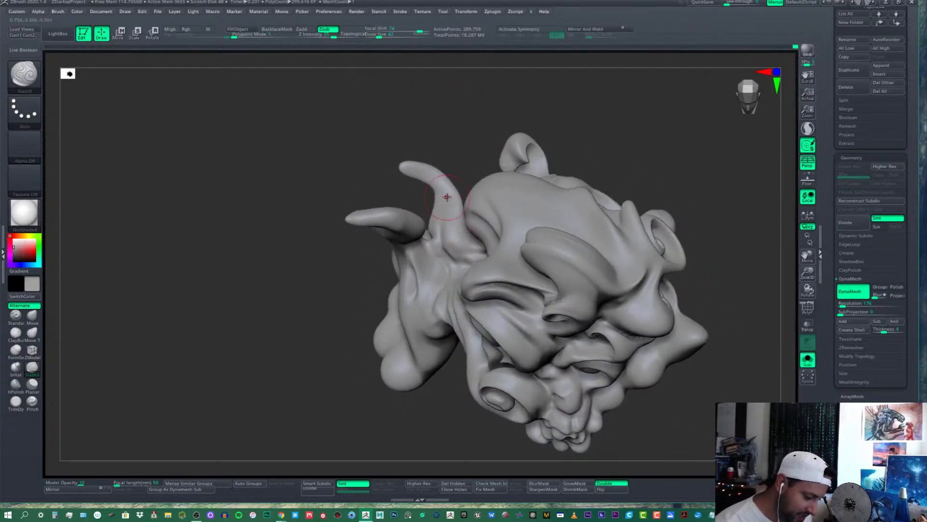
left_click_drag(379, 36, 377, 35)
mouse_move(453, 201)
right_mouse_down("ctrl")
mouse_move(462, 198)
mouse_move(450, 214)
mouse_move(465, 239)
mouse_move(450, 191)
mouse_move(653, 117)
right_mouse_up("ctrl")
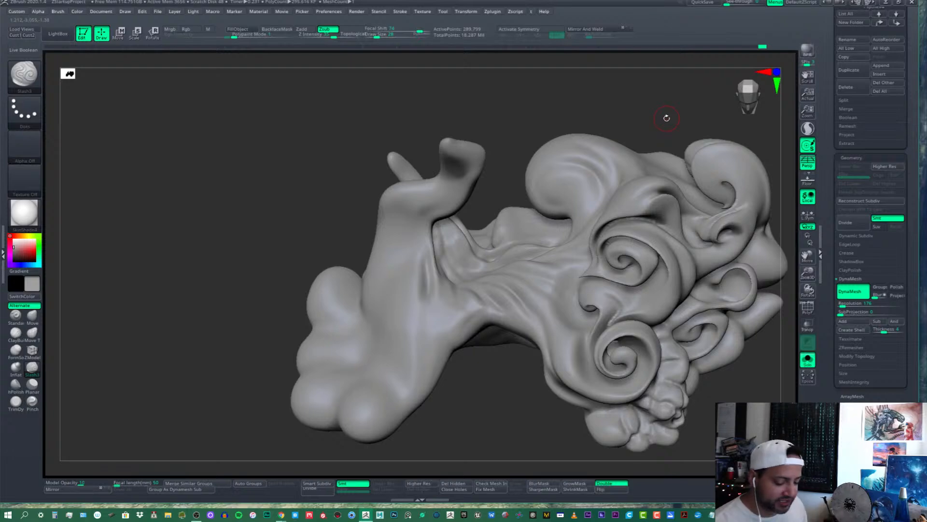
Show the whole sculpture again and examine the cloud base from the front, back and side
left_click(809, 359)
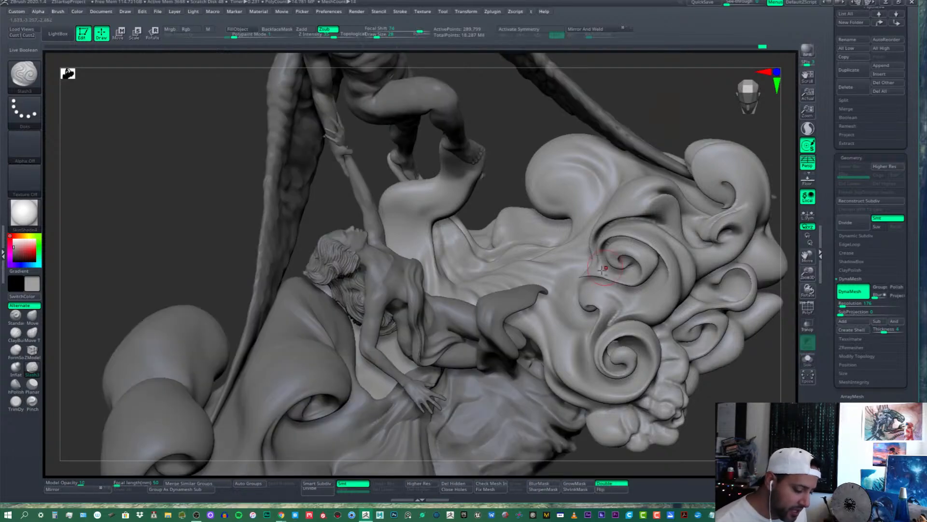
mouse_move(604, 271)
right_mouse_down("alt")
mouse_move(482, 283)
mouse_move(498, 296)
mouse_move(507, 287)
mouse_move(493, 297)
mouse_move(506, 322)
mouse_move(478, 283)
mouse_move(492, 249)
mouse_move(513, 264)
mouse_move(447, 274)
mouse_move(418, 244)
mouse_move(443, 223)
right_mouse_up("alt")
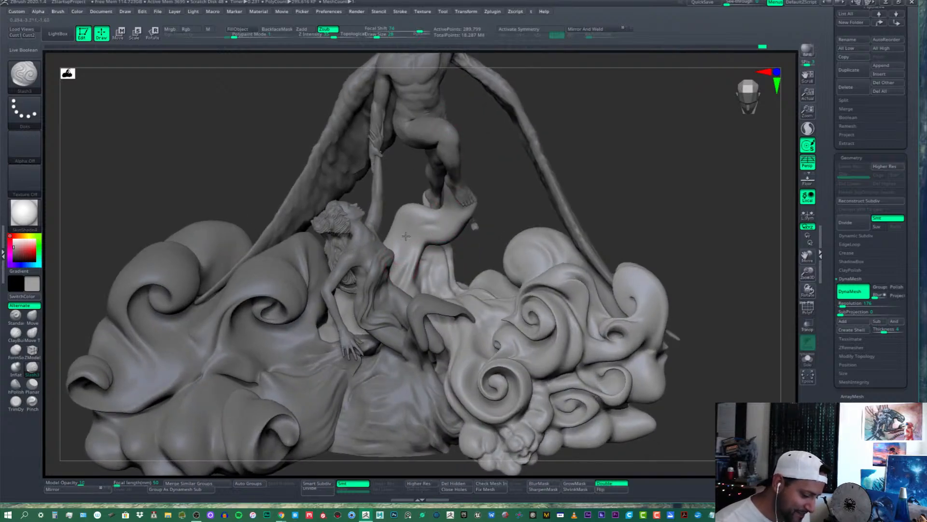
right_click_drag(445, 223, 429, 210)
mouse_move(579, 243)
right_mouse_down()
mouse_move(499, 358)
mouse_move(448, 356)
mouse_move(522, 347)
mouse_move(520, 370)
mouse_move(530, 367)
right_mouse_up()
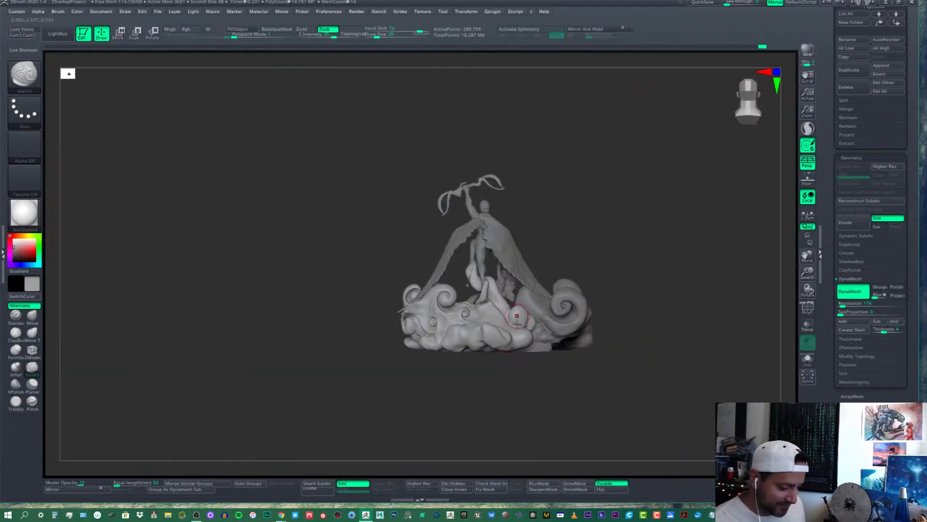
mouse_move(517, 321)
right_mouse_down("ctrl")
mouse_move(480, 267)
mouse_move(488, 211)
mouse_move(461, 263)
mouse_move(420, 253)
mouse_move(429, 256)
right_mouse_up("ctrl")
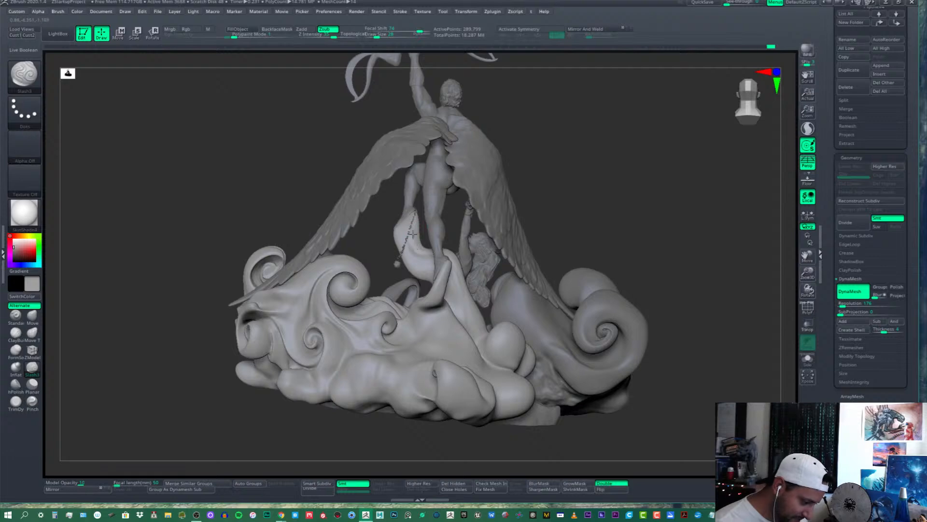
right_click_drag(431, 260, 407, 276)
mouse_move(474, 284)
right_mouse_down()
mouse_move(454, 305)
mouse_move(445, 249)
mouse_move(431, 246)
right_mouse_up()
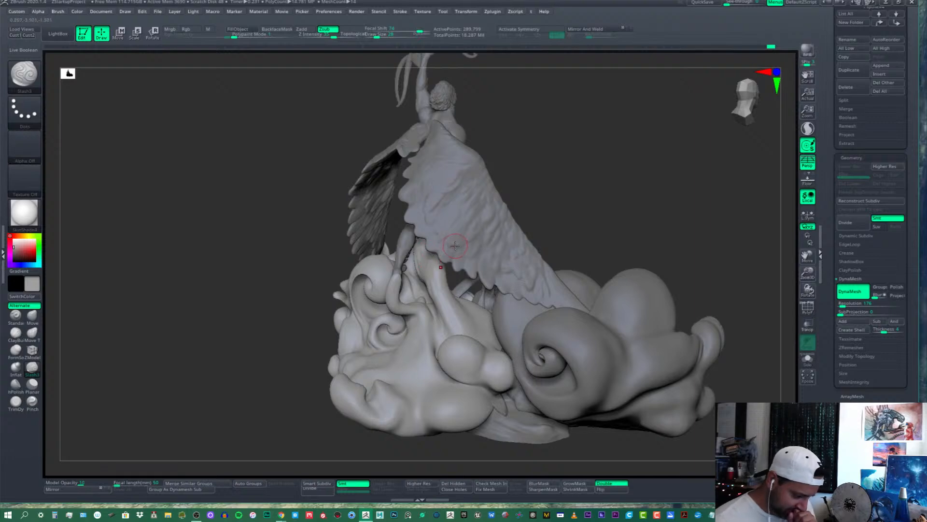
right_click_drag(450, 292, 444, 284)
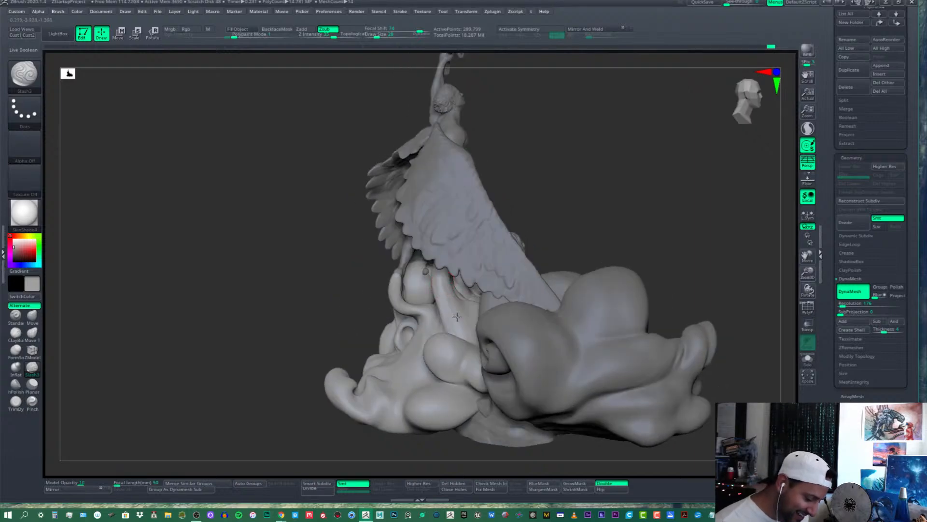
Carve drapery-like creases into the rear cloud surface below the winged figure's foot
mouse_move(463, 317)
right_mouse_down()
mouse_move(454, 316)
mouse_move(481, 258)
mouse_move(464, 269)
mouse_move(467, 255)
mouse_move(483, 288)
mouse_move(495, 267)
mouse_move(469, 266)
mouse_move(452, 307)
right_mouse_up()
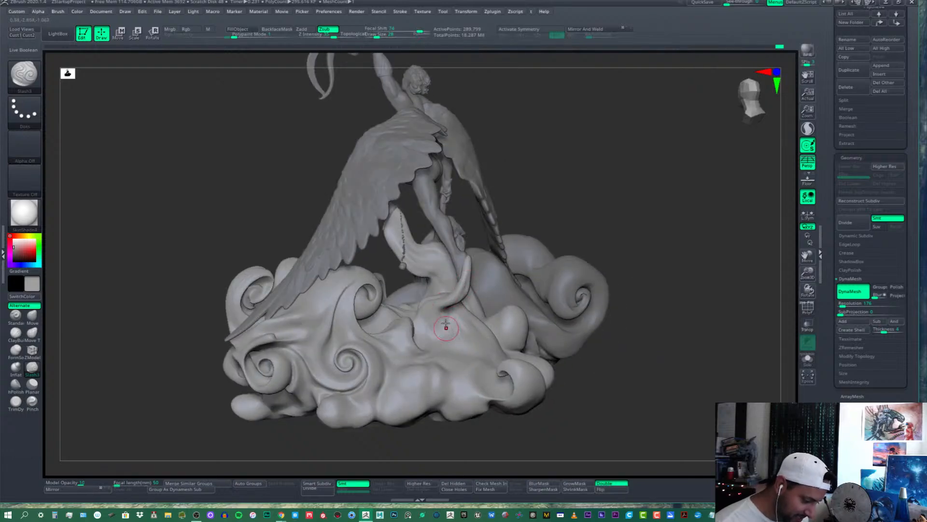
mouse_move(462, 330)
right_mouse_down()
mouse_move(475, 329)
mouse_move(416, 353)
right_mouse_up()
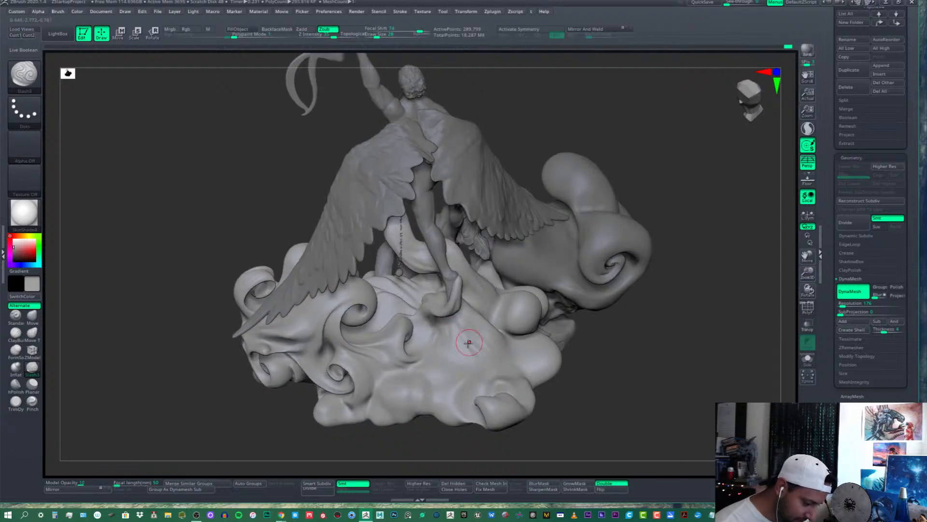
mouse_move(469, 343)
right_mouse_down()
mouse_move(456, 329)
mouse_move(480, 317)
mouse_move(466, 356)
mouse_move(485, 358)
mouse_move(461, 326)
mouse_move(433, 321)
mouse_move(410, 335)
mouse_move(450, 339)
mouse_move(401, 355)
mouse_move(402, 334)
right_mouse_up()
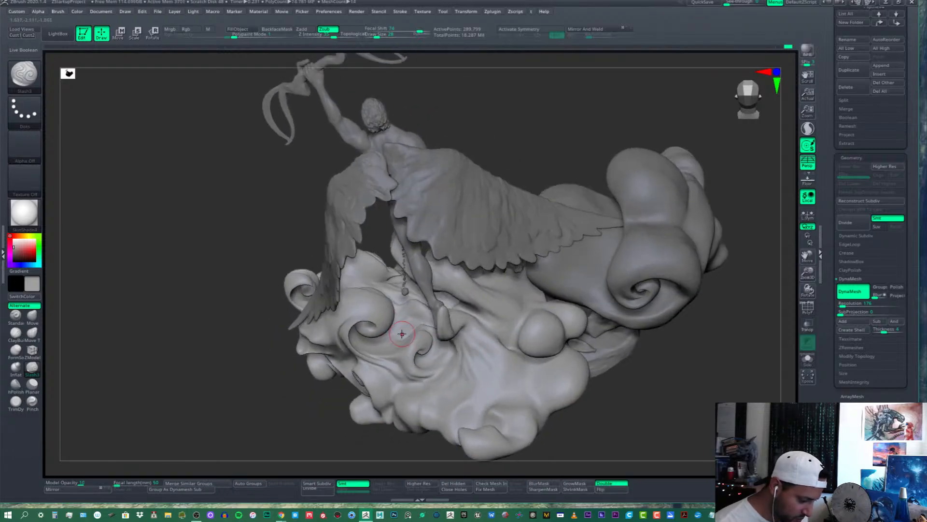
mouse_move(529, 330)
right_mouse_down()
mouse_move(488, 342)
mouse_move(506, 333)
right_mouse_up()
right_click_drag(507, 299, 540, 301)
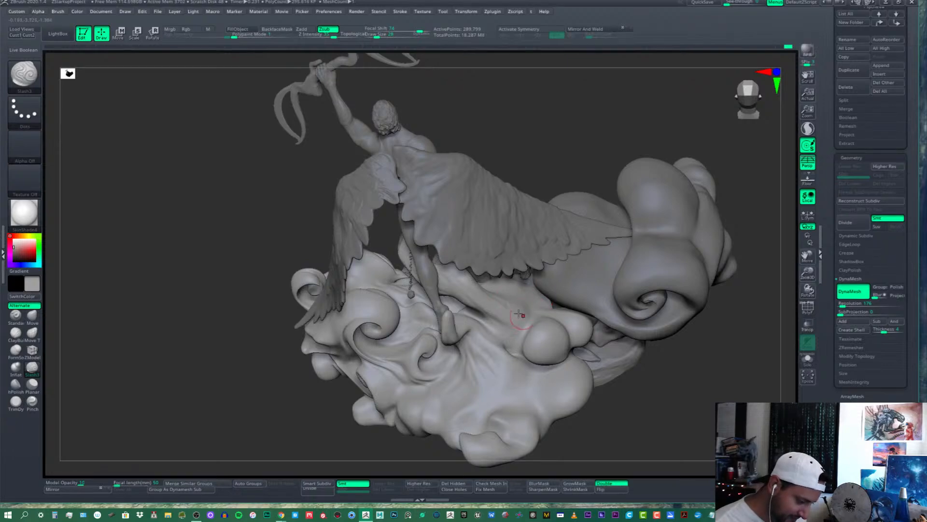
right_click_drag(493, 356, 477, 311)
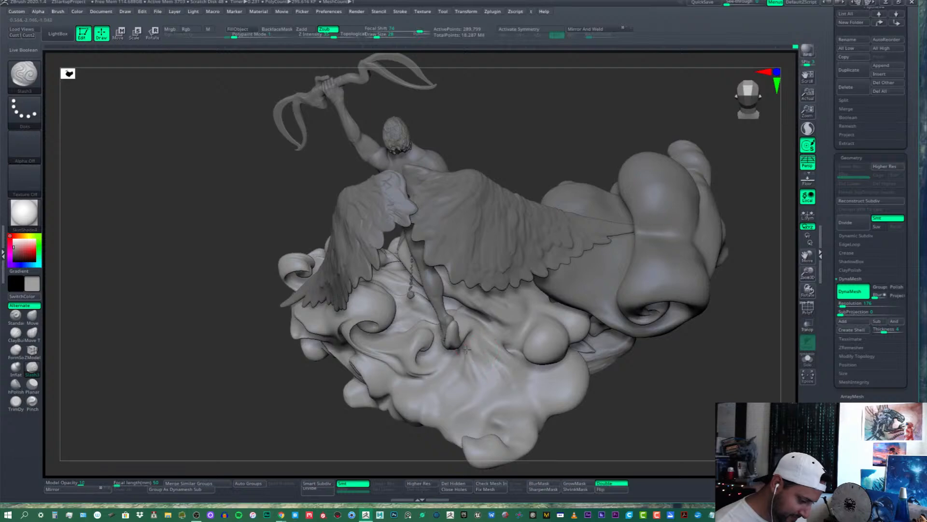
mouse_move(464, 362)
right_mouse_down()
mouse_move(519, 378)
mouse_move(702, 213)
right_mouse_up()
Isolate the cloud piece and carve radiating grooves along the slope running from the tendril's base to the rounded puffs
left_click(807, 360)
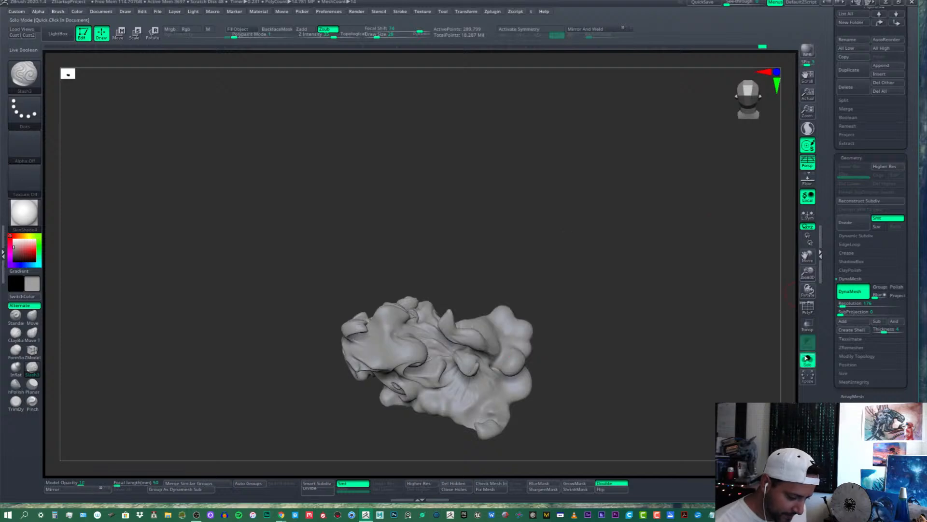
mouse_move(495, 367)
right_mouse_down("alt")
mouse_move(502, 309)
mouse_move(515, 338)
mouse_move(503, 310)
mouse_move(526, 323)
mouse_move(553, 288)
mouse_move(531, 270)
mouse_move(519, 230)
mouse_move(500, 245)
mouse_move(486, 240)
mouse_move(497, 227)
right_mouse_up("alt")
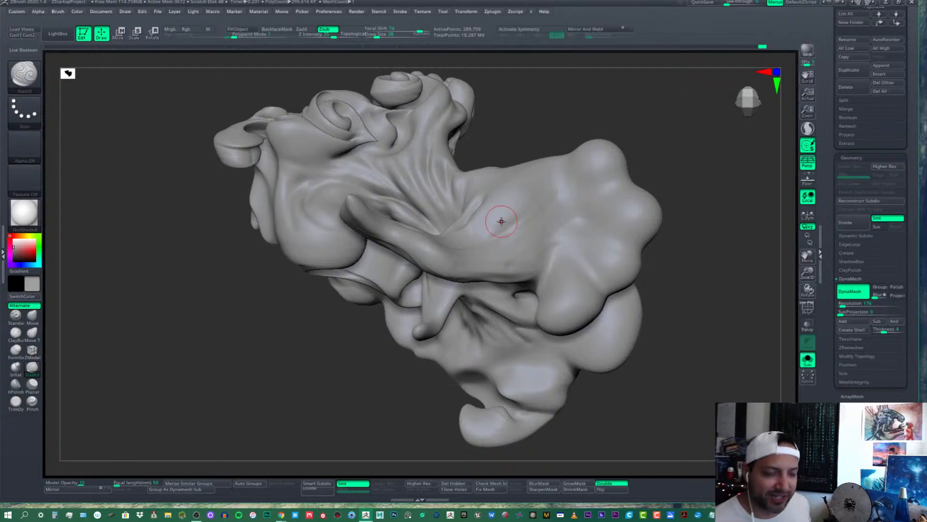
mouse_move(522, 225)
right_mouse_down()
mouse_move(552, 255)
mouse_move(535, 231)
right_mouse_up()
left_click_drag(462, 232, 537, 179, "shift")
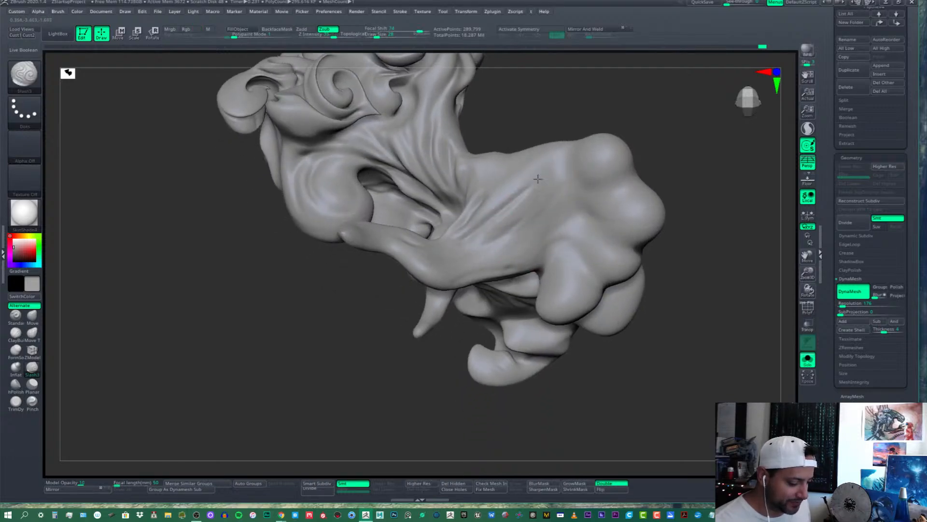
right_click_drag(479, 226, 500, 220)
left_click_drag(477, 208, 509, 163)
mouse_move(509, 163)
right_mouse_down()
mouse_move(517, 218)
mouse_move(505, 235)
right_mouse_up()
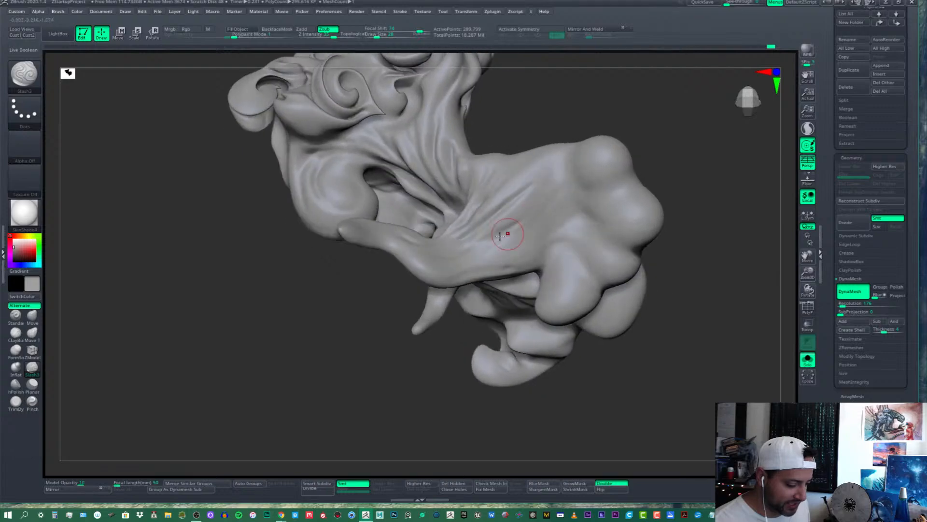
left_click_drag(473, 247, 531, 216)
right_click_drag(530, 216, 522, 222)
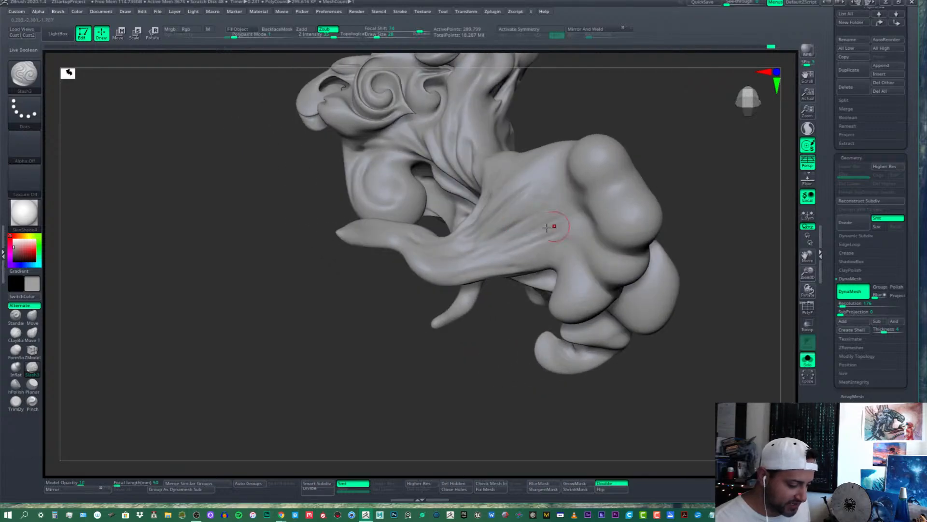
left_click_drag(502, 214, 557, 181)
mouse_move(557, 180)
right_mouse_down()
mouse_move(529, 213)
mouse_move(541, 201)
right_mouse_up()
left_click_drag(497, 203, 531, 168)
right_click_drag(489, 228, 504, 240)
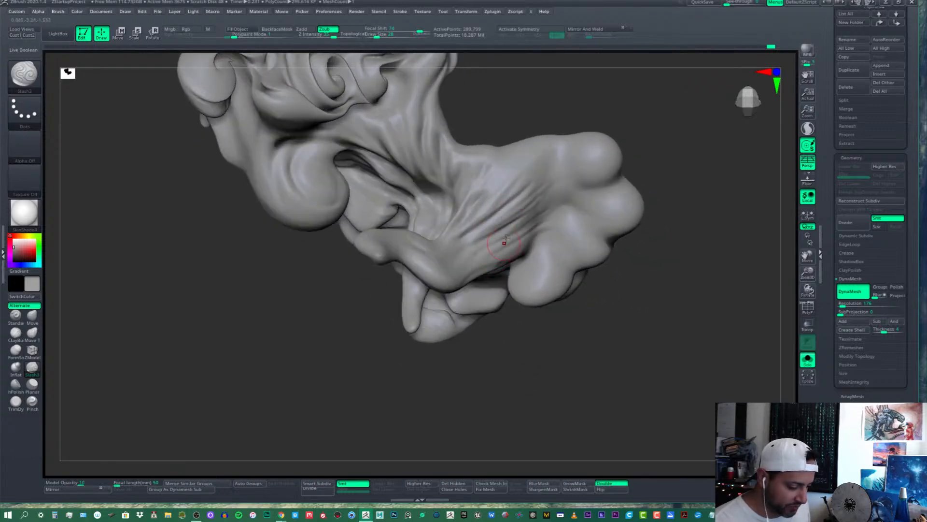
left_click_drag(471, 217, 500, 181)
mouse_move(509, 167)
right_mouse_down()
mouse_move(506, 183)
mouse_move(524, 188)
mouse_move(520, 223)
mouse_move(539, 175)
right_mouse_up()
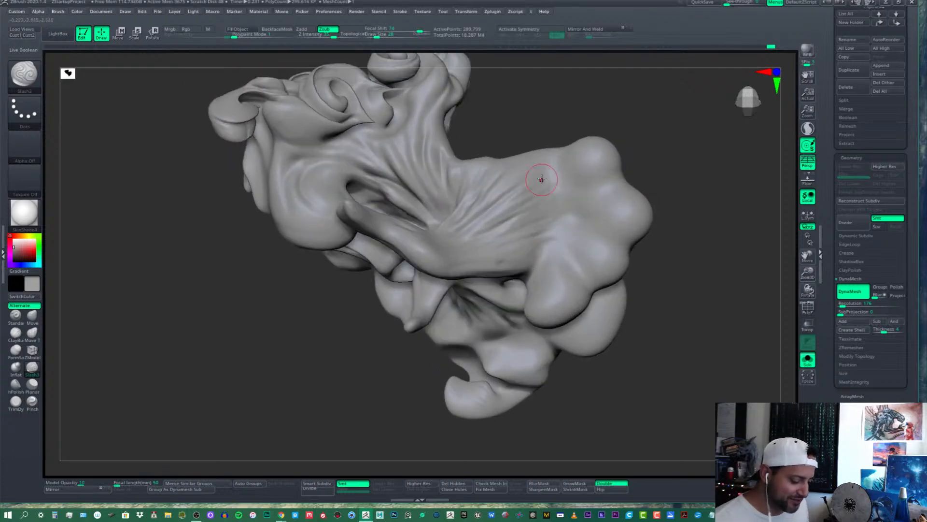
Carve longer creases along the tendril and its slope at draw size 42, and bring the whole sculpture back into view
mouse_move(534, 218)
right_mouse_down()
mouse_move(503, 255)
mouse_move(524, 234)
mouse_move(499, 242)
mouse_move(472, 149)
mouse_move(464, 284)
mouse_move(499, 209)
mouse_move(493, 244)
mouse_move(424, 196)
mouse_move(389, 149)
mouse_move(422, 58)
right_mouse_up()
left_click(380, 36)
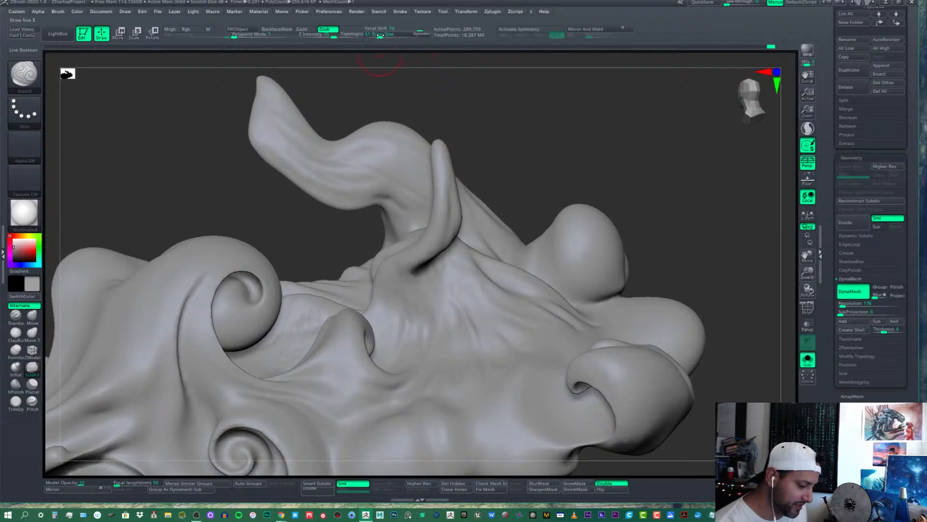
mouse_move(388, 159)
right_mouse_down("alt")
mouse_move(390, 174)
mouse_move(448, 126)
mouse_move(462, 201)
right_mouse_up("alt")
left_click(379, 35)
mouse_move(503, 145)
right_mouse_down()
mouse_move(463, 186)
mouse_move(471, 211)
mouse_move(399, 247)
right_mouse_up()
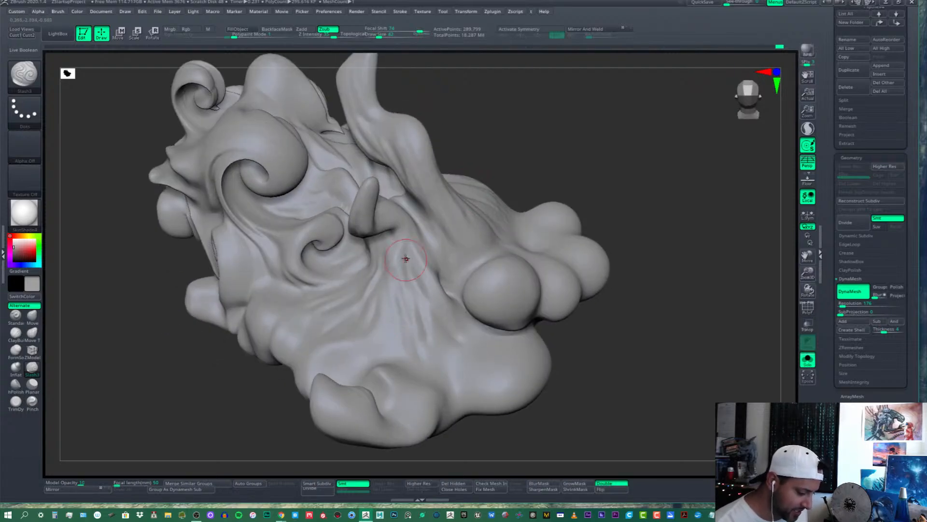
mouse_move(417, 277)
right_mouse_down()
mouse_move(385, 296)
mouse_move(401, 290)
mouse_move(426, 245)
mouse_move(486, 221)
mouse_move(471, 254)
mouse_move(483, 252)
mouse_move(429, 232)
right_mouse_up()
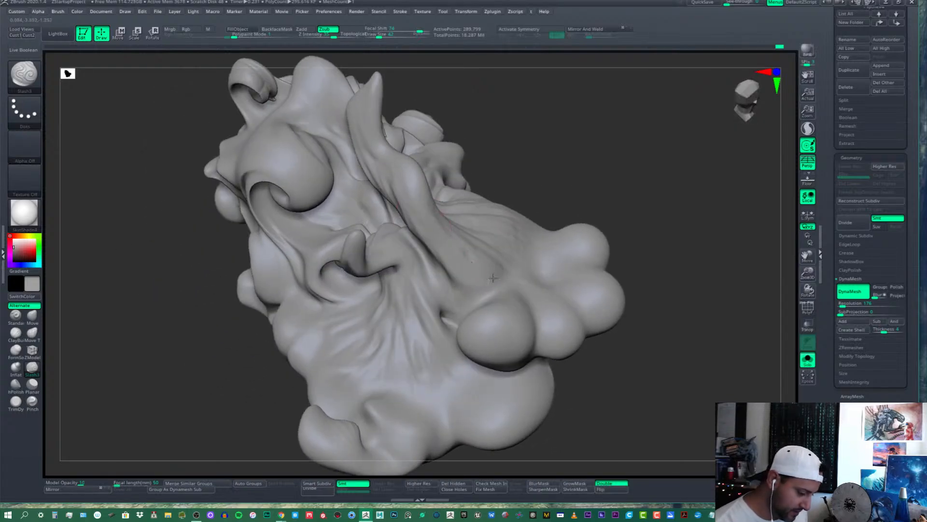
mouse_move(494, 279)
right_mouse_down()
mouse_move(487, 177)
mouse_move(549, 266)
right_mouse_up()
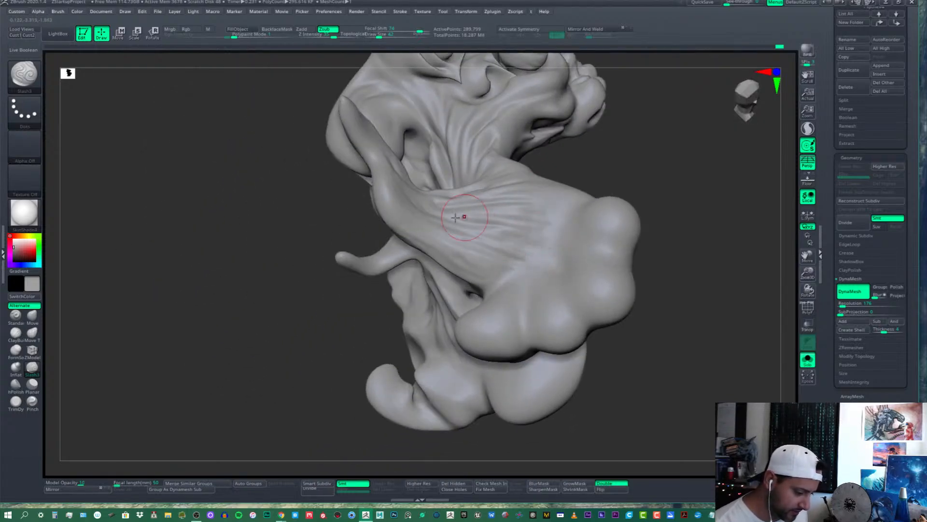
right_click_drag(407, 193, 424, 200)
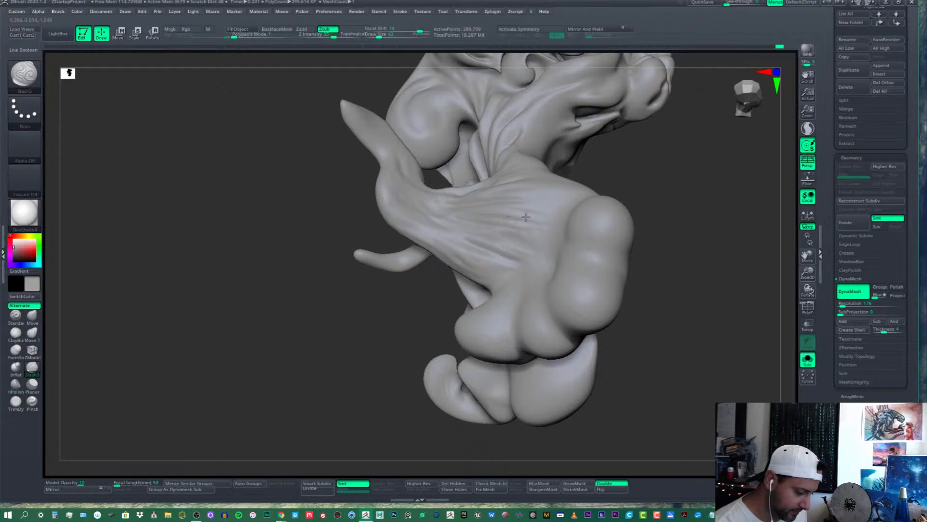
mouse_move(527, 216)
right_mouse_down()
mouse_move(583, 236)
mouse_move(554, 249)
mouse_move(538, 277)
mouse_move(546, 277)
mouse_move(540, 294)
right_mouse_up()
left_click(809, 360)
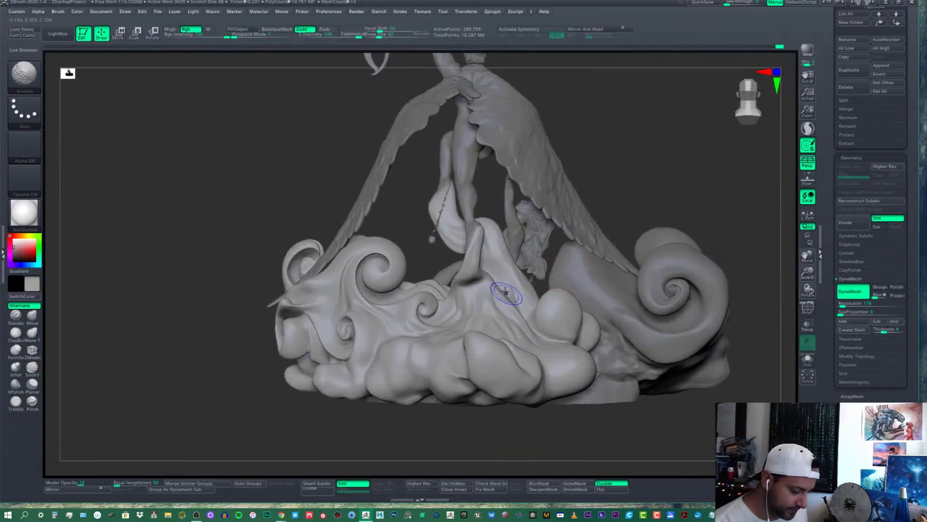
Examine the cloud base from the back, front and side, ending on the creased slope below the winged figure's foot
right_click_drag(494, 248, 551, 244)
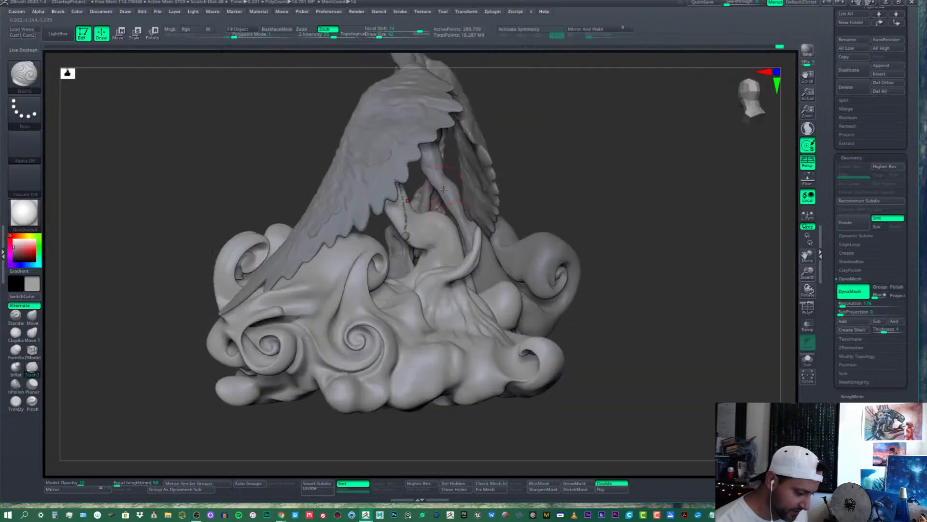
right_click_drag(415, 238, 453, 279)
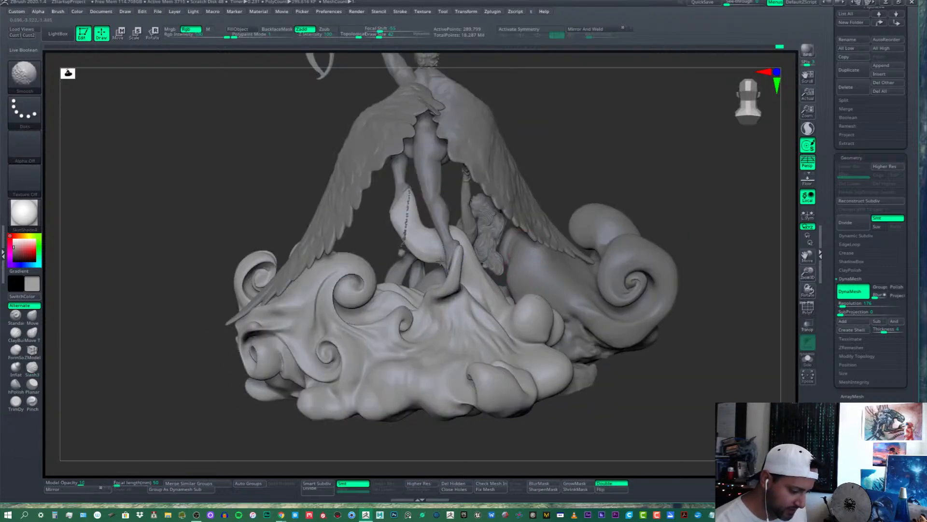
mouse_move(440, 261)
right_mouse_down()
mouse_move(545, 225)
mouse_move(507, 234)
right_mouse_up()
mouse_move(499, 242)
left_mouse_down("shift")
mouse_move(472, 247)
mouse_move(477, 267)
left_mouse_up("shift")
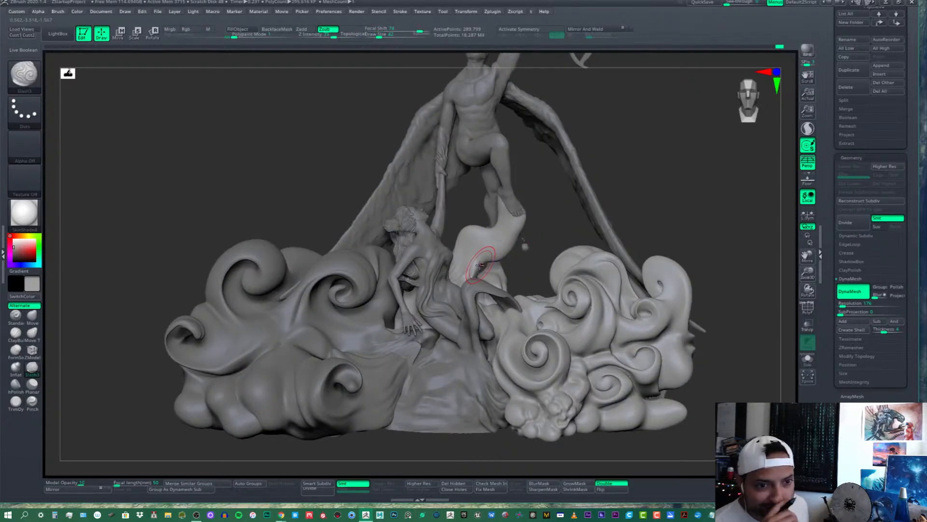
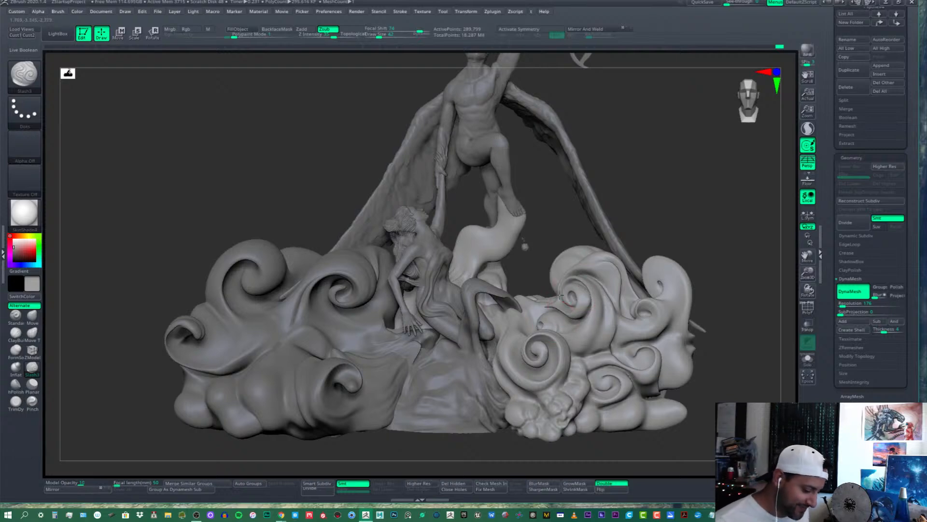
mouse_move(580, 286)
right_mouse_down()
mouse_move(559, 289)
mouse_move(570, 297)
right_mouse_up()
mouse_move(468, 230)
right_mouse_down()
mouse_move(471, 210)
mouse_move(470, 253)
mouse_move(515, 348)
mouse_move(514, 316)
mouse_move(535, 353)
mouse_move(524, 326)
right_mouse_up()
key("shift")
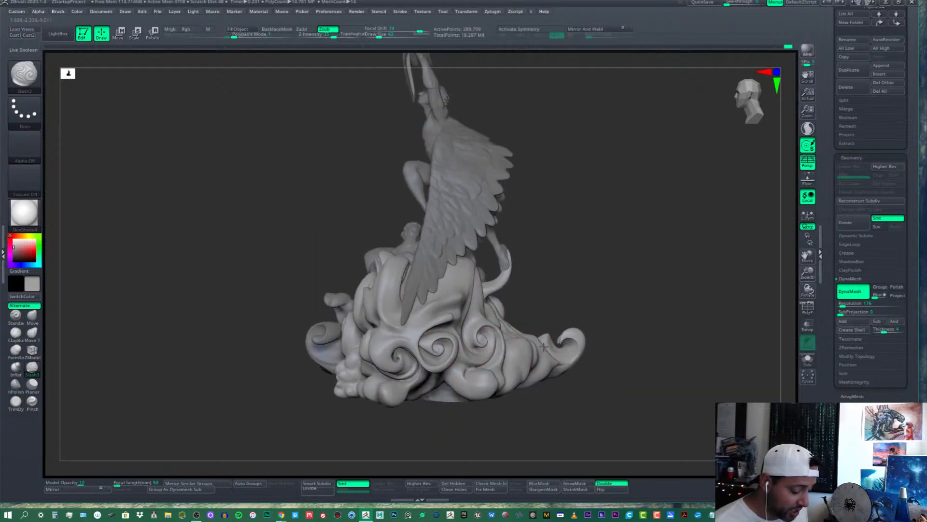
mouse_move(492, 362)
right_mouse_down("ctrl")
mouse_move(472, 376)
mouse_move(555, 348)
mouse_move(493, 345)
mouse_move(576, 352)
mouse_move(559, 329)
mouse_move(592, 327)
mouse_move(536, 322)
right_mouse_up("ctrl")
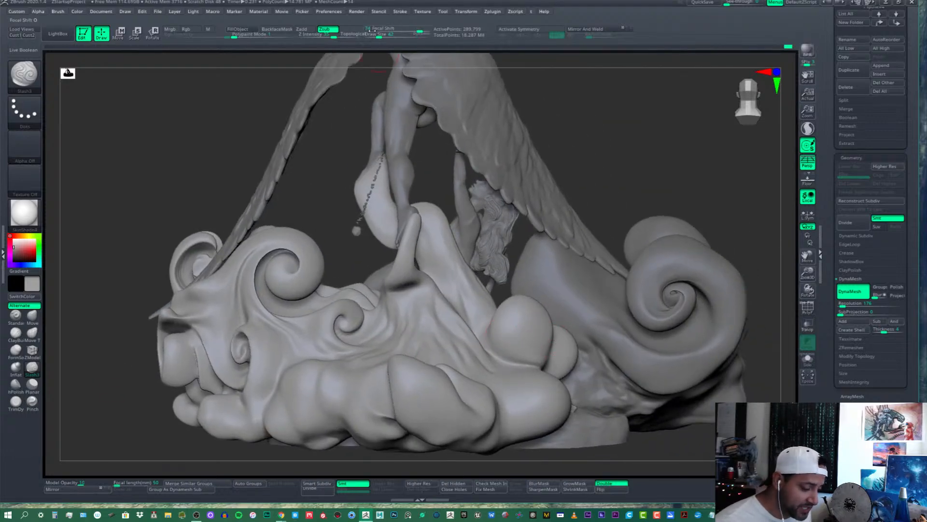
right_click_drag(449, 283, 450, 286)
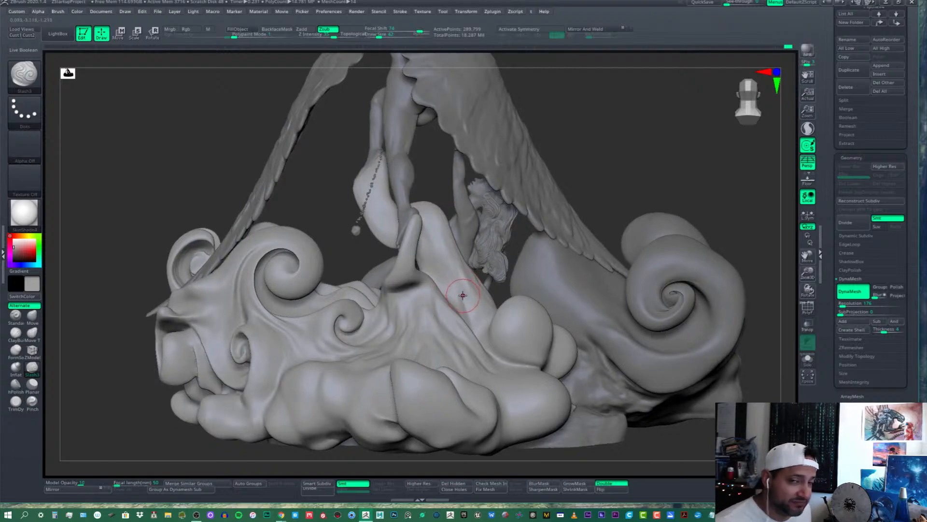
right_click_drag(462, 285, 429, 296)
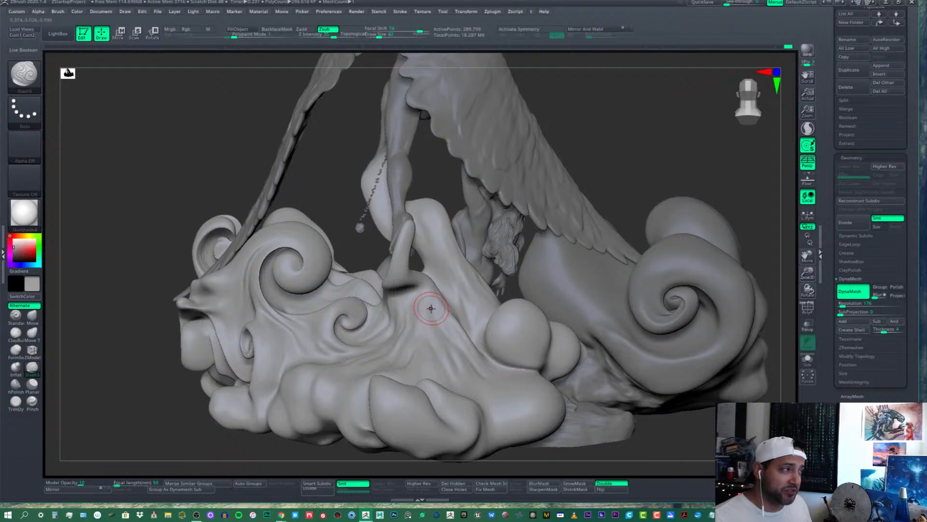
right_click_drag(431, 308, 399, 341)
left_click(32, 315)
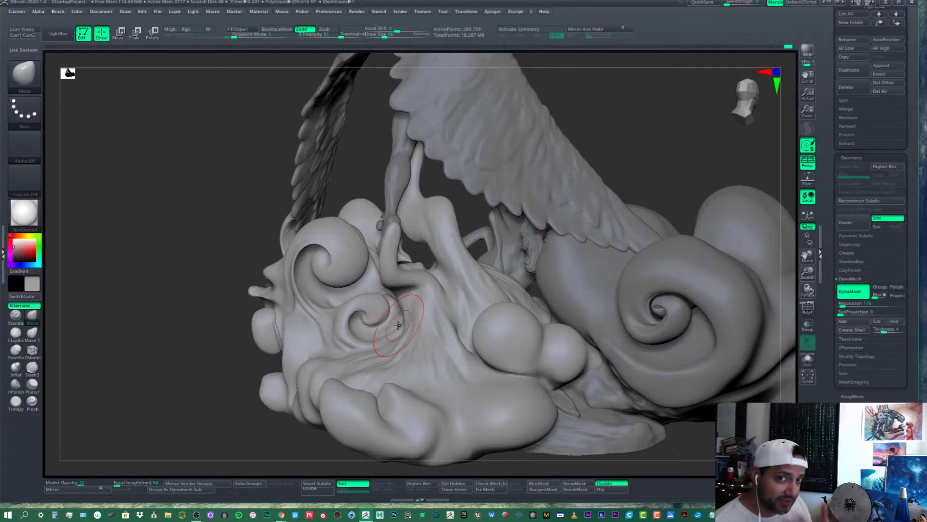
right_click_drag(429, 274, 444, 260)
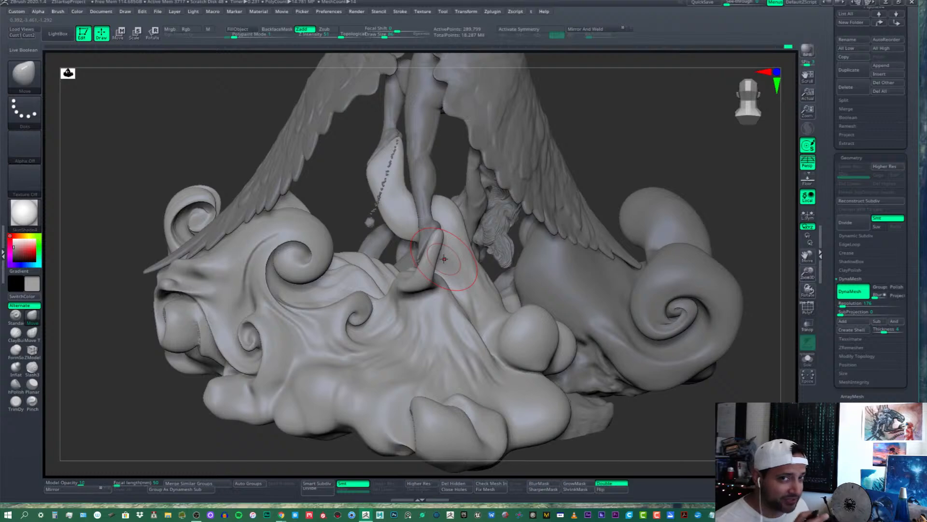
right_click_drag(440, 264, 422, 289)
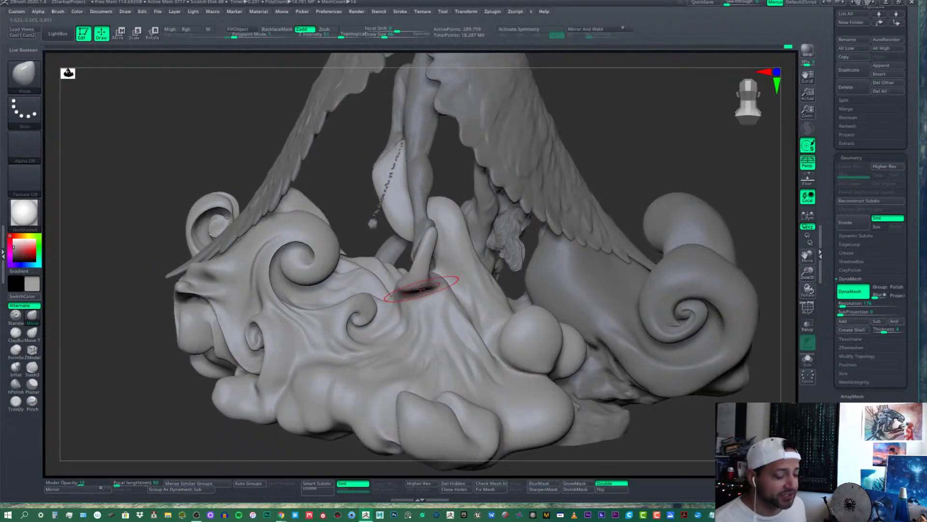
mouse_move(421, 289)
right_mouse_down()
mouse_move(434, 295)
mouse_move(347, 322)
right_mouse_up()
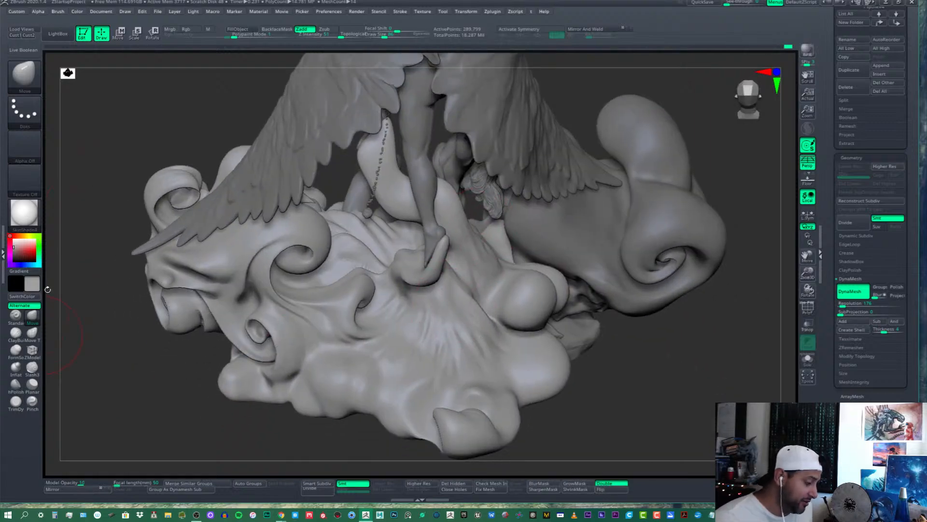
Carve more creases into the cloud slope below the winged figure's foot with the Slash3 brush at draw size 54
left_click(32, 367)
right_click_drag(82, 337, 442, 240)
mouse_move(449, 315)
right_mouse_down()
mouse_move(463, 336)
mouse_move(471, 281)
mouse_move(450, 266)
mouse_move(517, 264)
right_mouse_up()
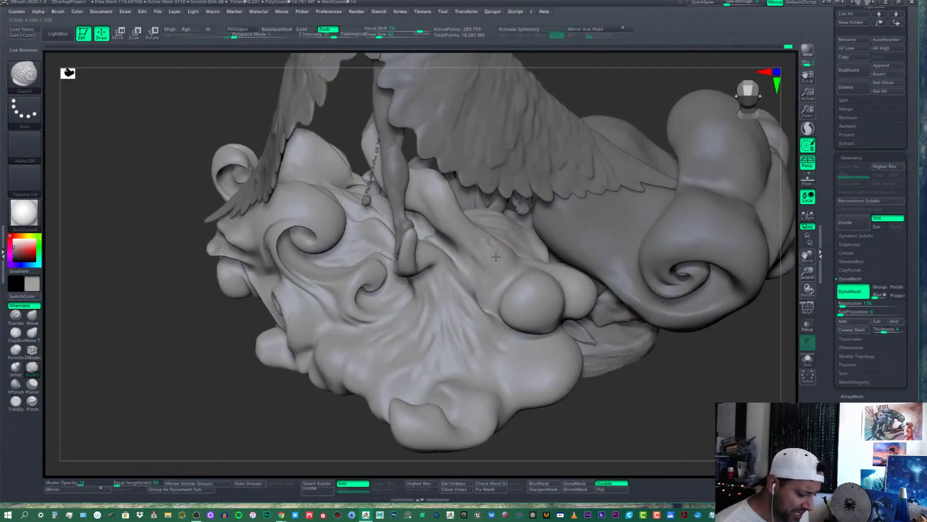
right_click_drag(476, 237, 466, 246)
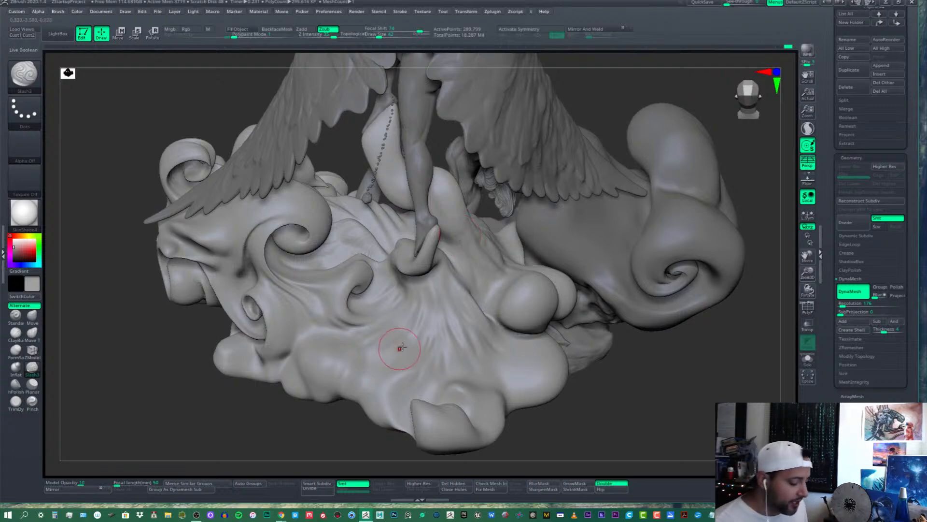
mouse_move(400, 349)
right_mouse_down()
mouse_move(387, 335)
mouse_move(441, 310)
mouse_move(428, 306)
mouse_move(426, 281)
mouse_move(464, 286)
mouse_move(435, 321)
mouse_move(327, 308)
mouse_move(348, 299)
mouse_move(395, 312)
mouse_move(379, 271)
right_mouse_up()
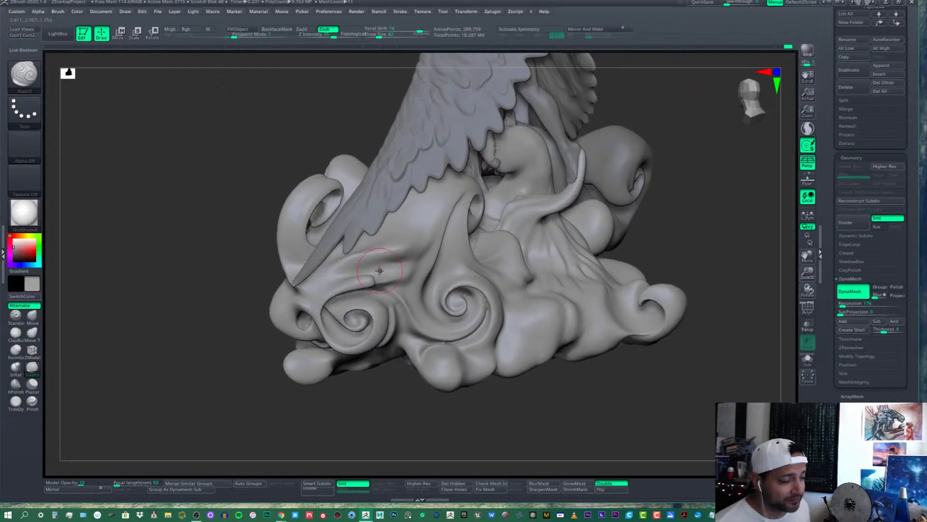
mouse_move(379, 271)
right_mouse_down()
mouse_move(425, 289)
mouse_move(435, 314)
mouse_move(457, 302)
right_mouse_up()
mouse_move(454, 219)
right_mouse_down()
mouse_move(575, 307)
mouse_move(486, 356)
right_mouse_up()
mouse_move(536, 338)
right_mouse_down()
mouse_move(498, 337)
mouse_move(534, 346)
mouse_move(506, 365)
mouse_move(508, 379)
right_mouse_up()
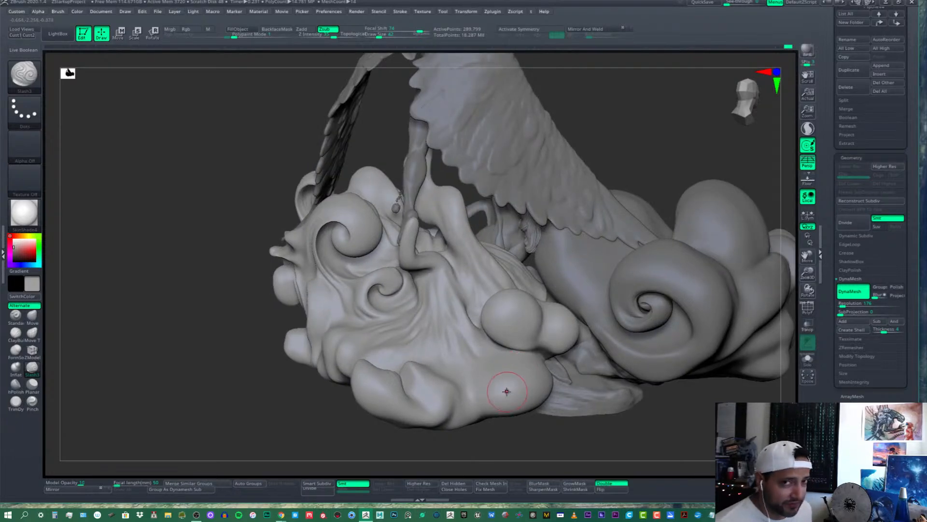
mouse_move(453, 342)
right_mouse_down()
mouse_move(464, 315)
mouse_move(470, 346)
mouse_move(463, 295)
mouse_move(490, 291)
right_mouse_up()
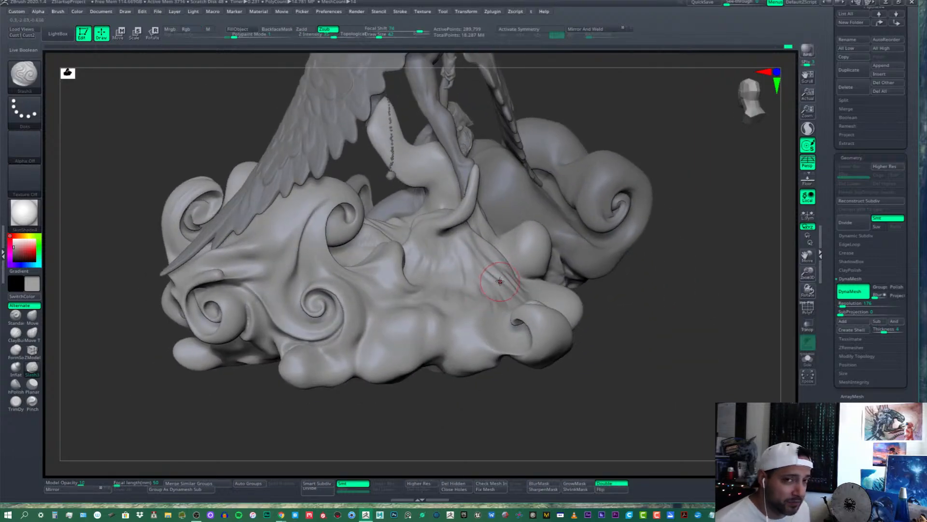
left_click(380, 35)
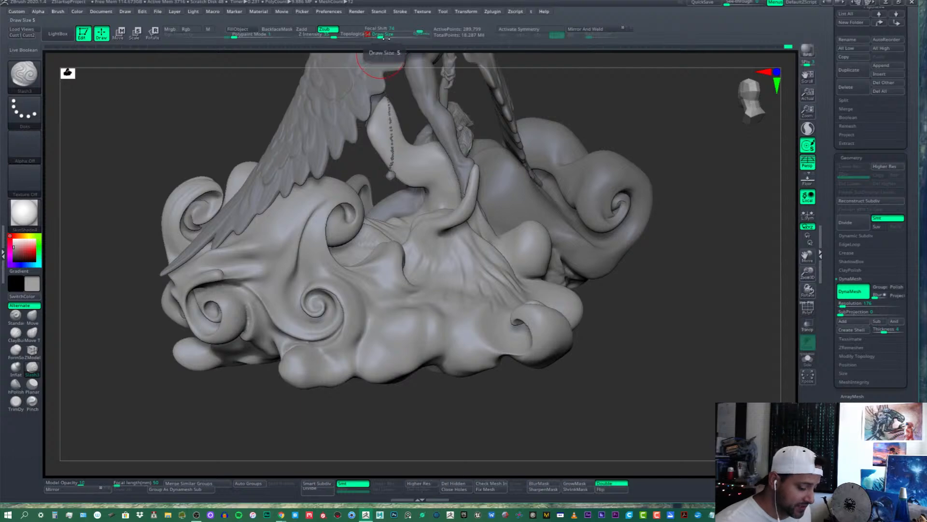
mouse_move(454, 286)
right_mouse_down()
mouse_move(442, 254)
mouse_move(453, 295)
mouse_move(459, 265)
mouse_move(449, 260)
mouse_move(468, 301)
right_mouse_up()
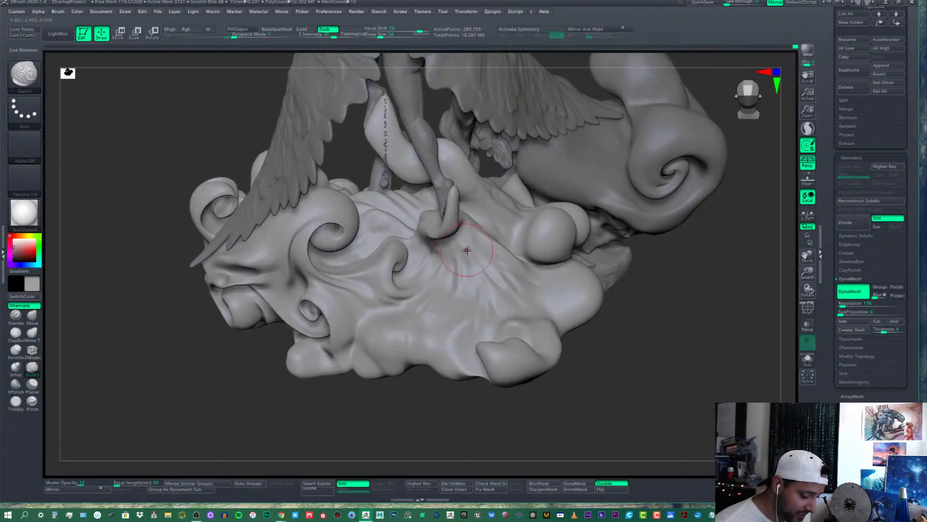
mouse_move(467, 250)
right_mouse_down()
mouse_move(482, 249)
mouse_move(483, 259)
mouse_move(481, 243)
right_mouse_up()
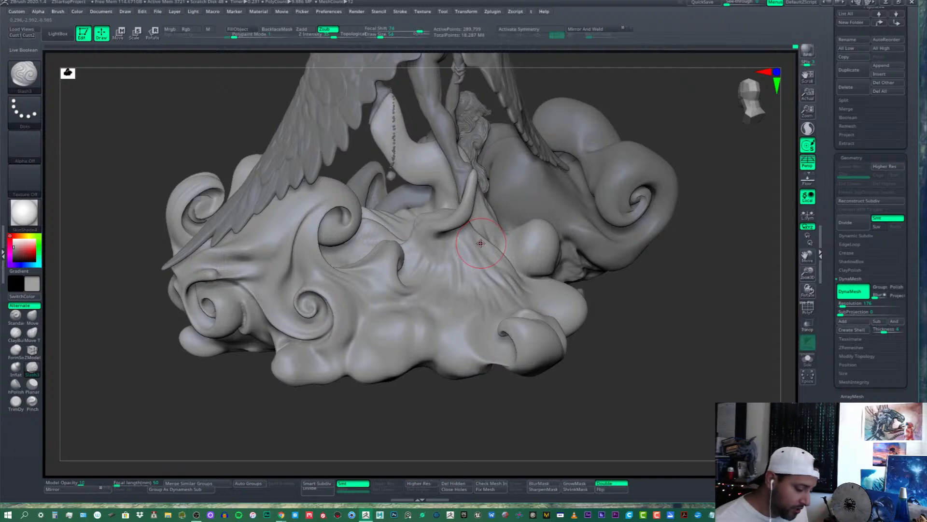
right_click_drag(457, 256, 446, 306)
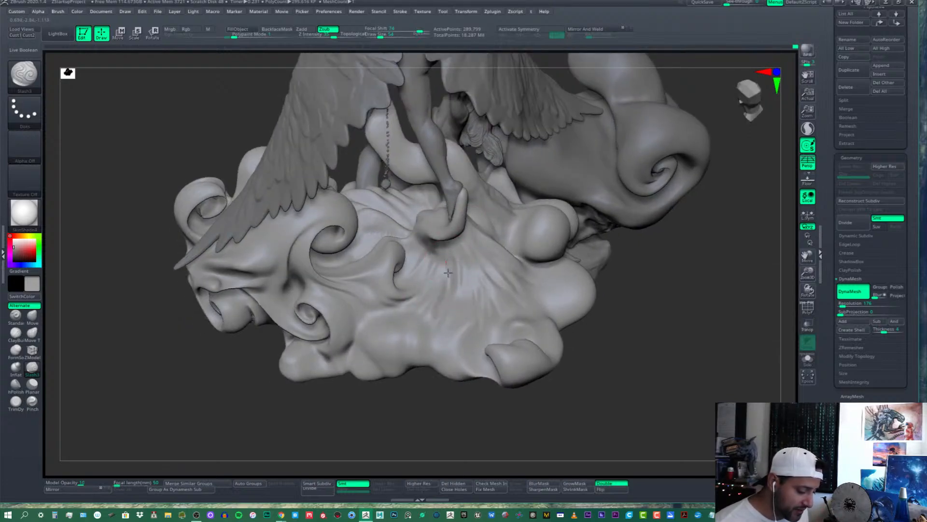
mouse_move(450, 263)
right_mouse_down()
mouse_move(456, 255)
mouse_move(464, 291)
mouse_move(448, 245)
mouse_move(438, 280)
right_mouse_up()
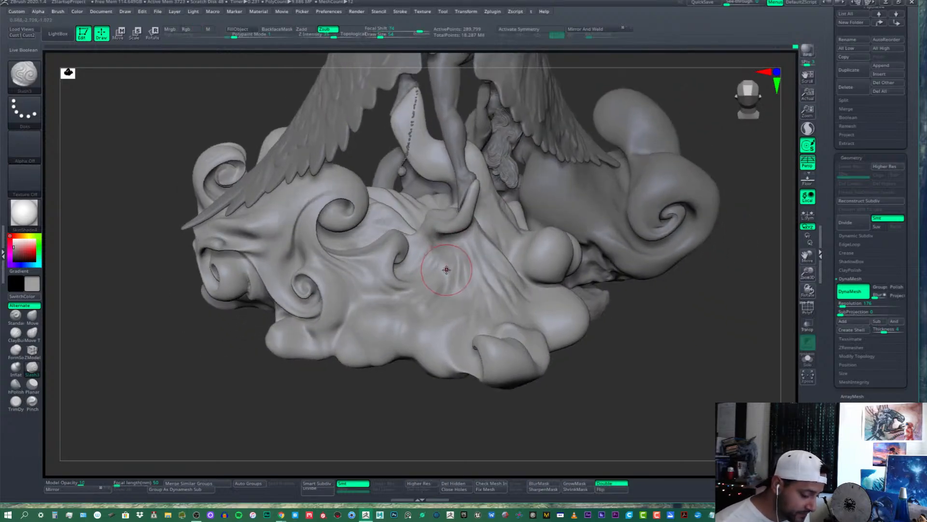
Raise ridges between the slope's creases with the Standard brush at a smaller draw size, redoing one stroke and lightly smoothing the folds
left_click(16, 315)
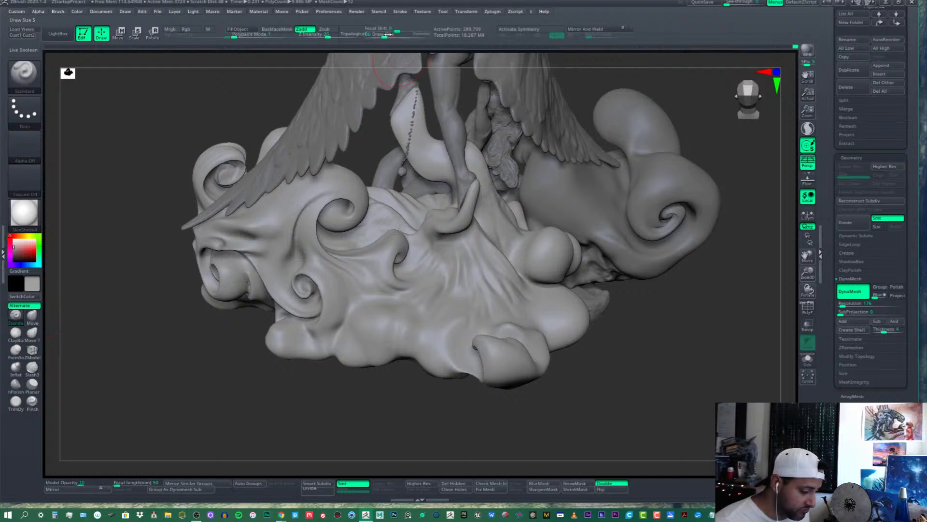
left_click_drag(384, 35, 372, 34)
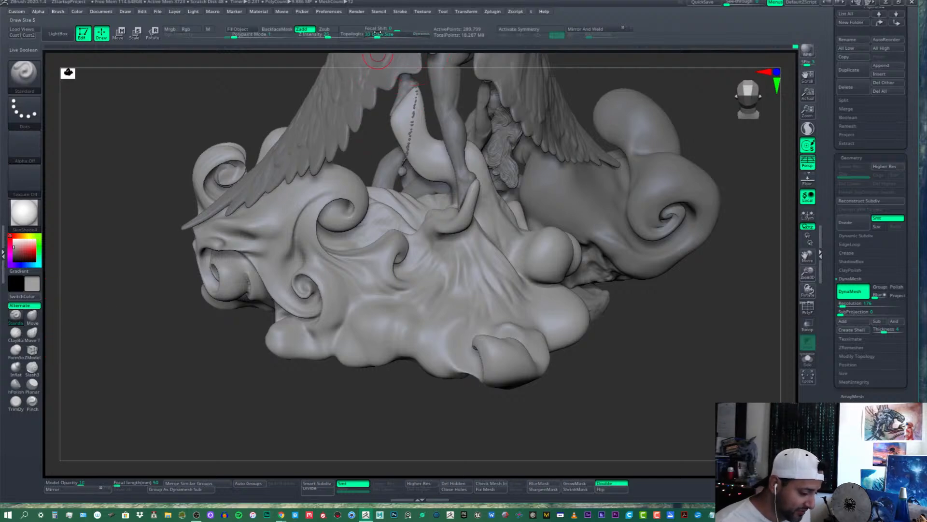
mouse_move(471, 256)
right_mouse_down()
mouse_move(474, 227)
mouse_move(442, 247)
mouse_move(448, 265)
right_mouse_up()
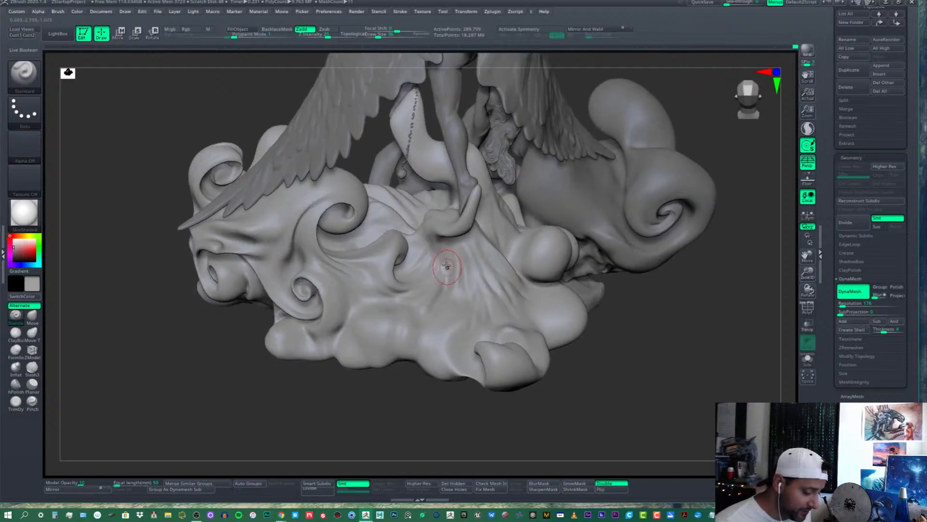
key("ctrl+z")
left_click_drag(447, 255, 452, 264)
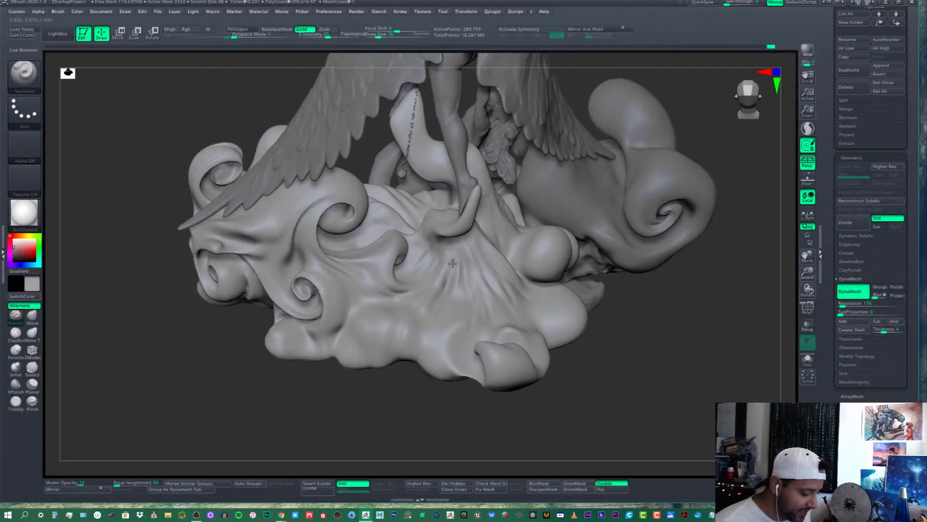
mouse_move(453, 264)
right_mouse_down()
mouse_move(460, 282)
mouse_move(435, 249)
right_mouse_up()
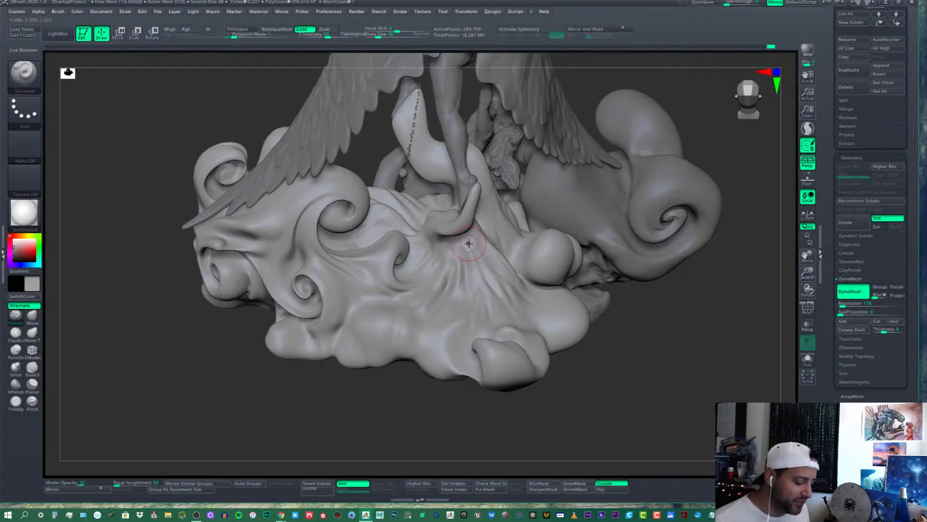
right_click_drag(478, 280, 449, 282)
left_click_drag(450, 282, 455, 275, "shift")
mouse_move(456, 275)
right_mouse_down()
mouse_move(465, 284)
mouse_move(472, 258)
right_mouse_up()
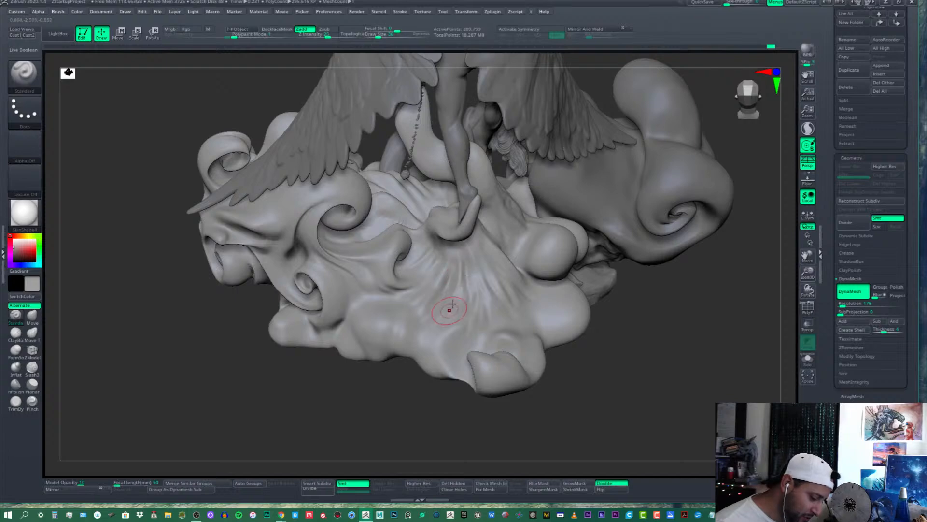
right_click_drag(460, 290, 451, 228)
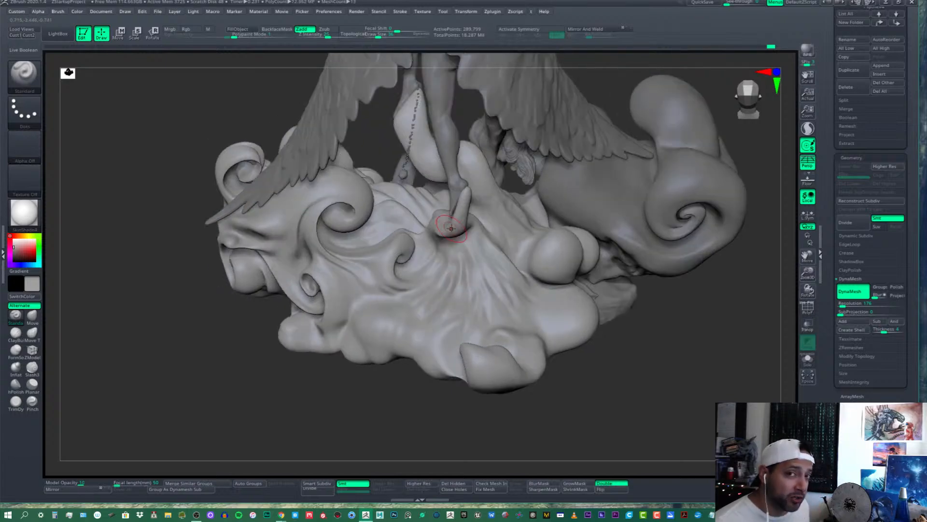
Examine the folds on the slope around the tendril's base and rounded puffs from low, high and side angles
mouse_move(498, 308)
right_mouse_down()
mouse_move(475, 306)
mouse_move(509, 361)
mouse_move(485, 381)
right_mouse_up()
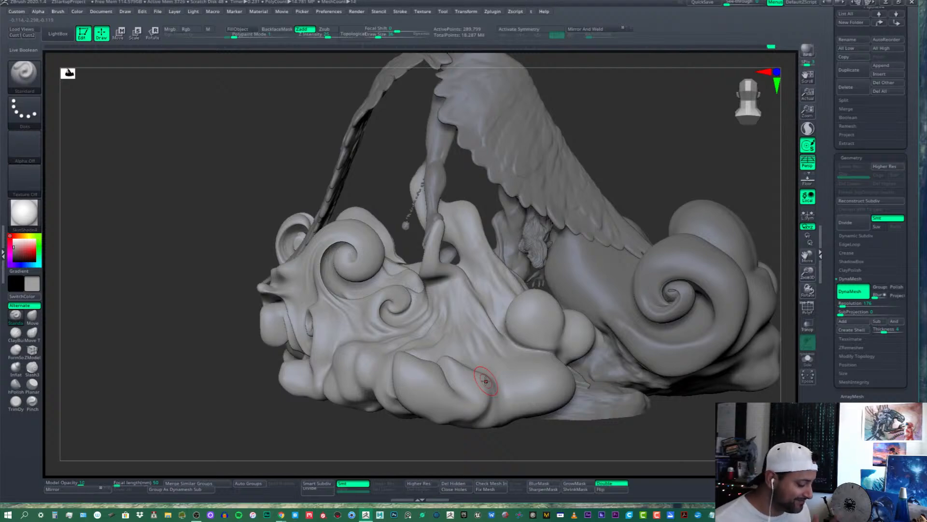
mouse_move(486, 381)
right_mouse_down()
mouse_move(456, 244)
mouse_move(487, 305)
mouse_move(461, 277)
mouse_move(457, 325)
mouse_move(463, 314)
right_mouse_up()
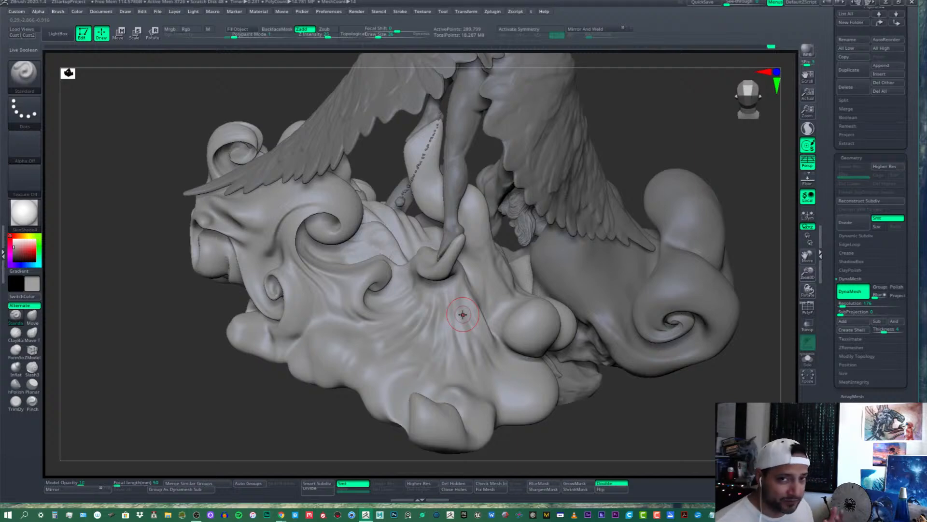
mouse_move(461, 322)
right_mouse_down()
mouse_move(454, 305)
mouse_move(439, 362)
mouse_move(421, 374)
right_mouse_up()
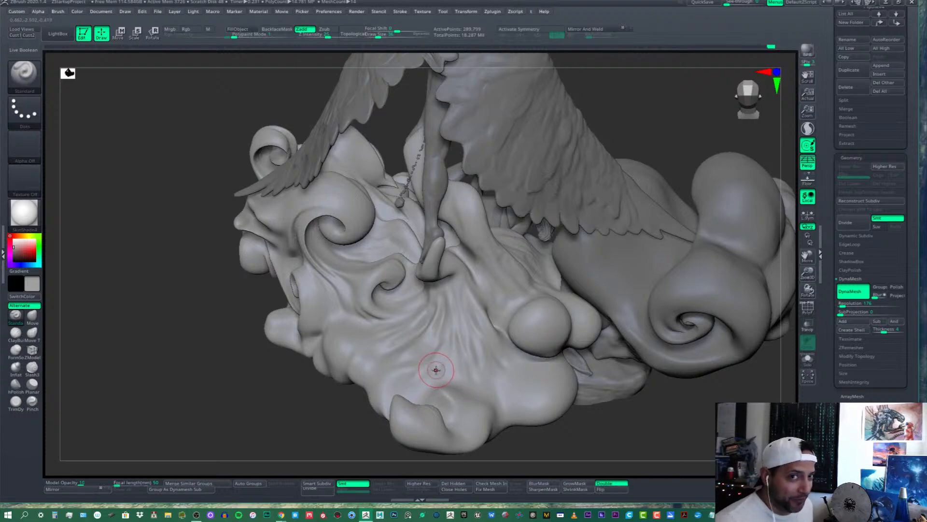
right_click_drag(437, 345, 482, 325)
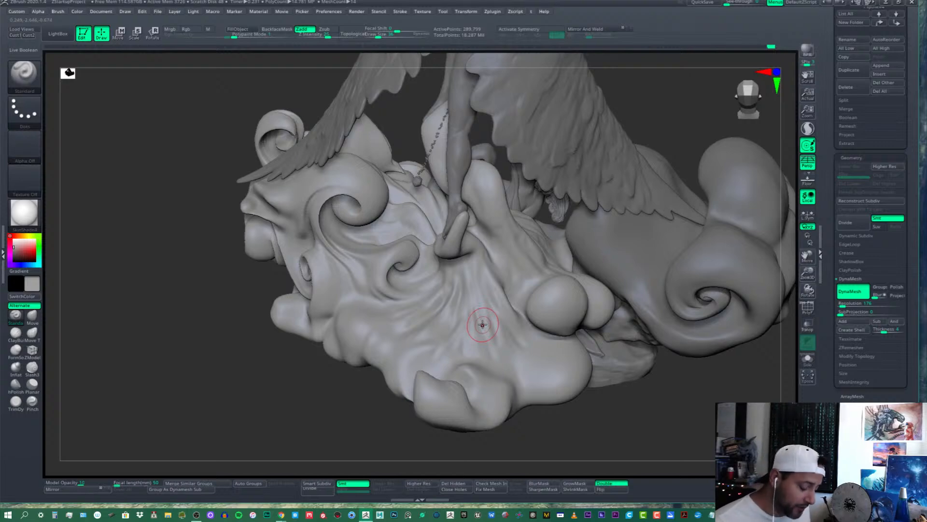
mouse_move(486, 351)
right_mouse_down()
mouse_move(497, 348)
mouse_move(503, 249)
mouse_move(480, 260)
right_mouse_up()
mouse_move(472, 305)
right_mouse_down()
mouse_move(489, 318)
mouse_move(497, 311)
right_mouse_up()
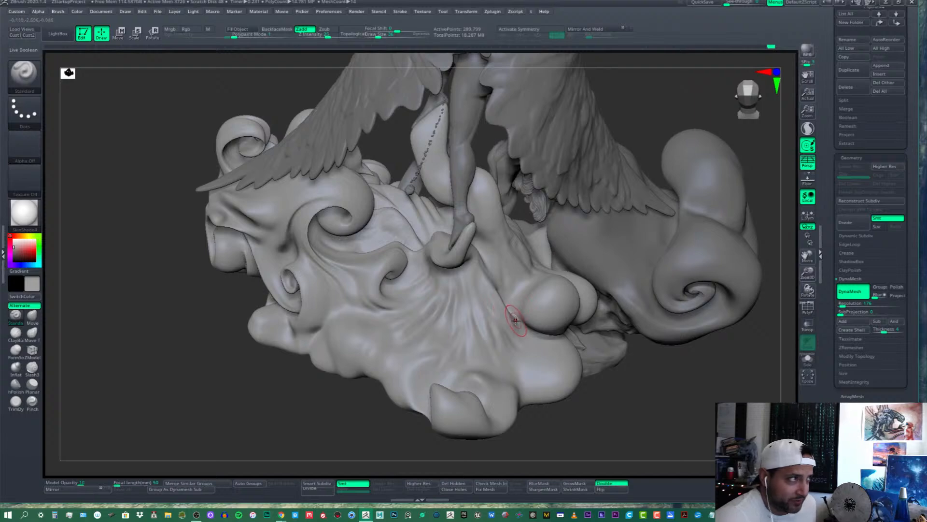
right_click_drag(497, 327, 487, 300)
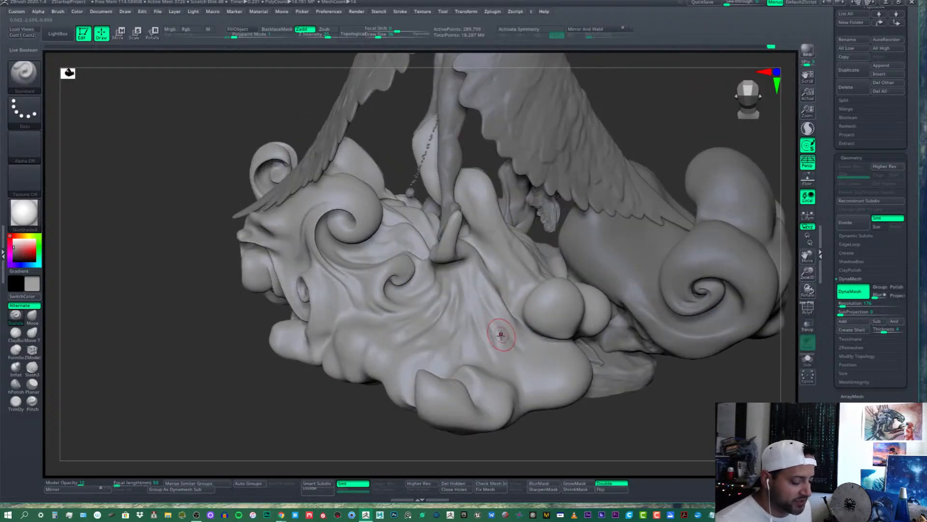
Extend the folds down the cloud slope below the winged figure's foot with the Standard brush, lightly smoothing them
mouse_move(501, 331)
right_mouse_down()
mouse_move(519, 304)
mouse_move(514, 269)
mouse_move(470, 241)
right_mouse_up()
key("shift")
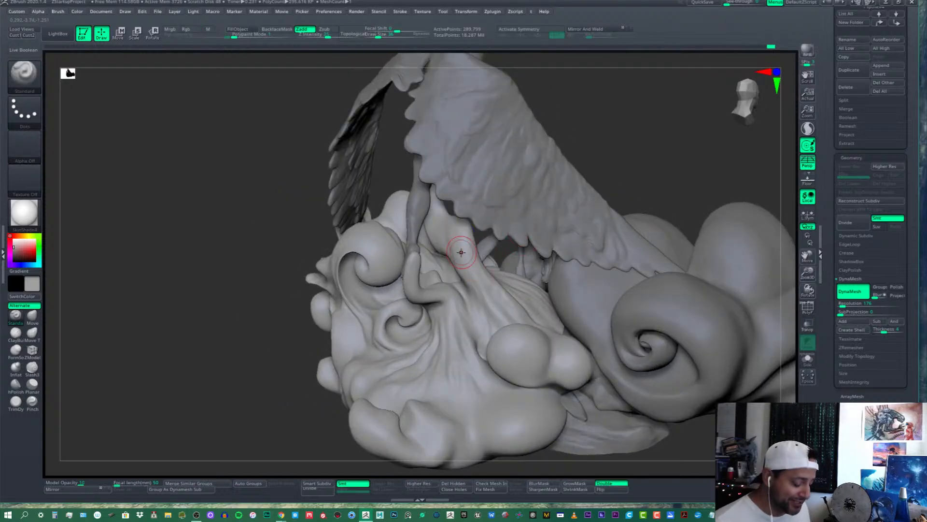
mouse_move(461, 251)
right_mouse_down()
mouse_move(460, 306)
mouse_move(509, 304)
mouse_move(458, 329)
mouse_move(495, 340)
mouse_move(444, 354)
right_mouse_up()
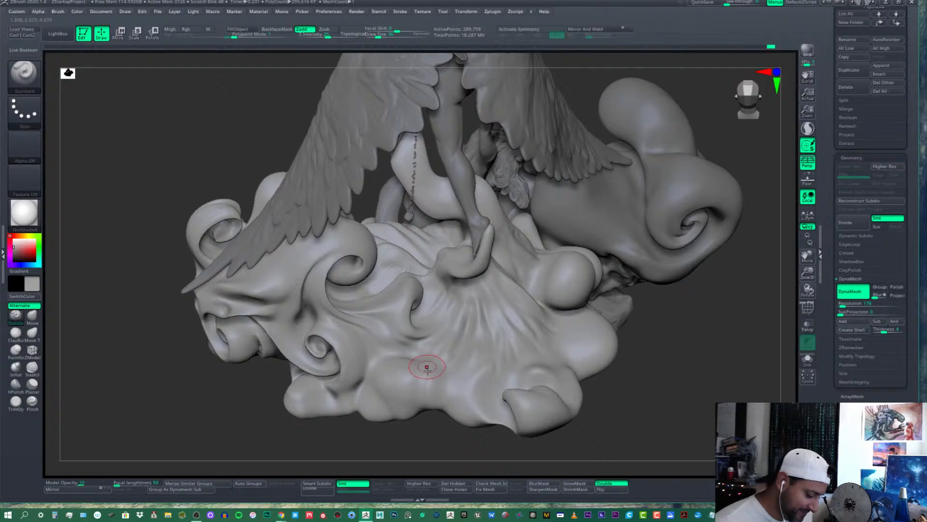
right_click_drag(427, 368, 417, 357)
key("shift")
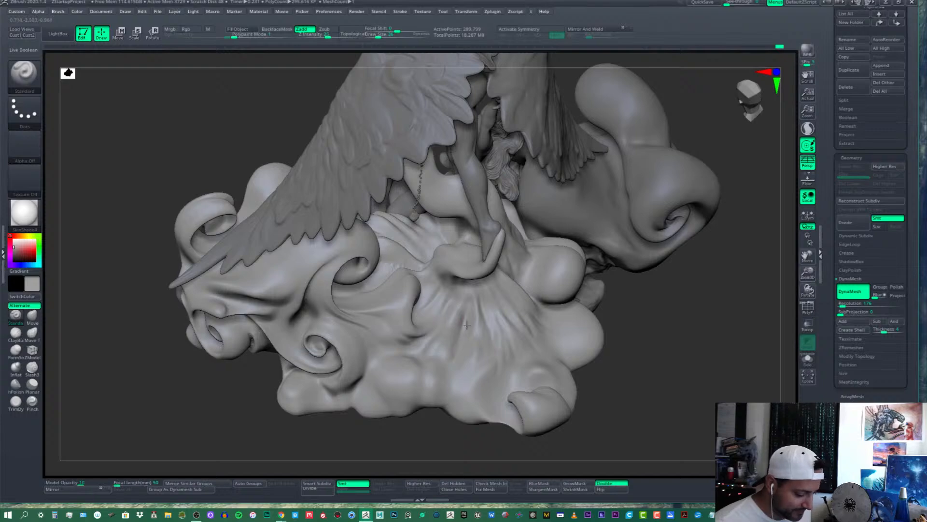
mouse_move(467, 325)
right_mouse_down()
mouse_move(456, 328)
mouse_move(467, 303)
right_mouse_up()
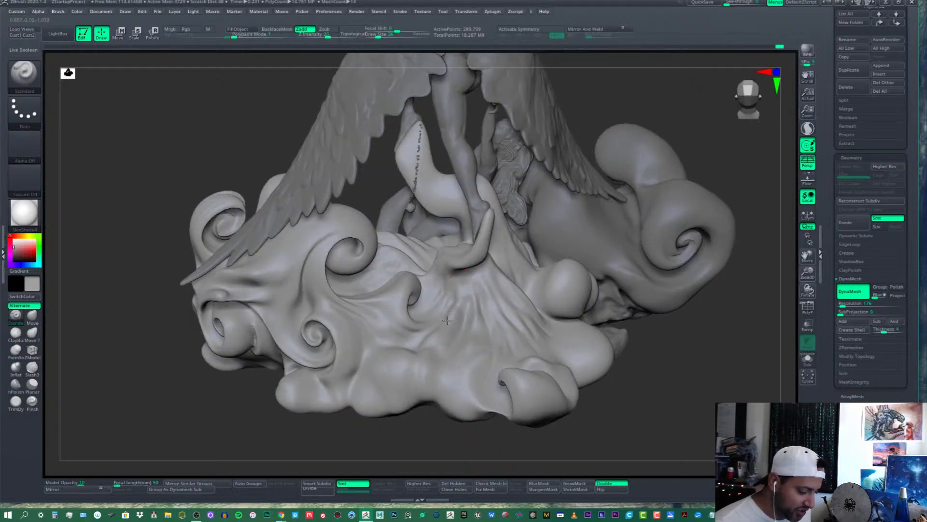
key("shift")
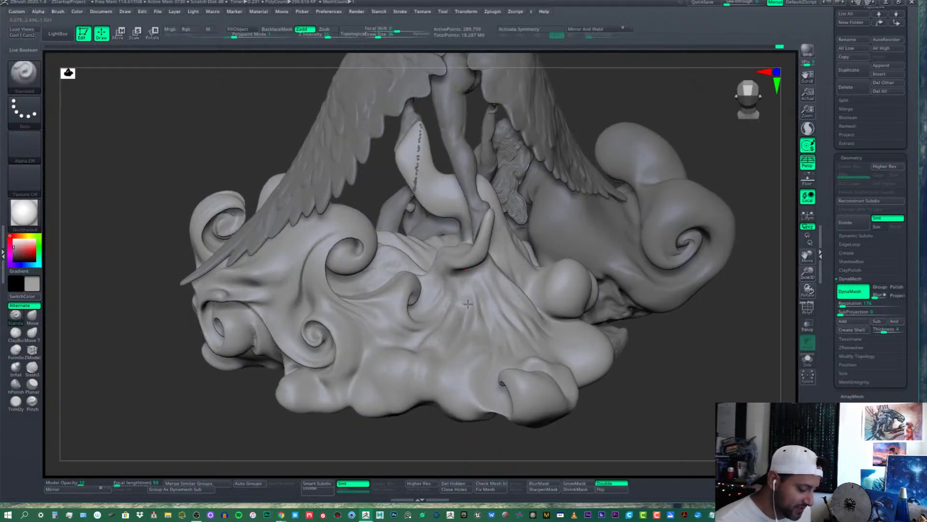
Refine the creases below the tendril and smooth the folds fading toward the slope's lower edge
right_click_drag(434, 339, 463, 290)
mouse_move(479, 335)
right_mouse_down()
mouse_move(476, 319)
mouse_move(466, 333)
right_mouse_up()
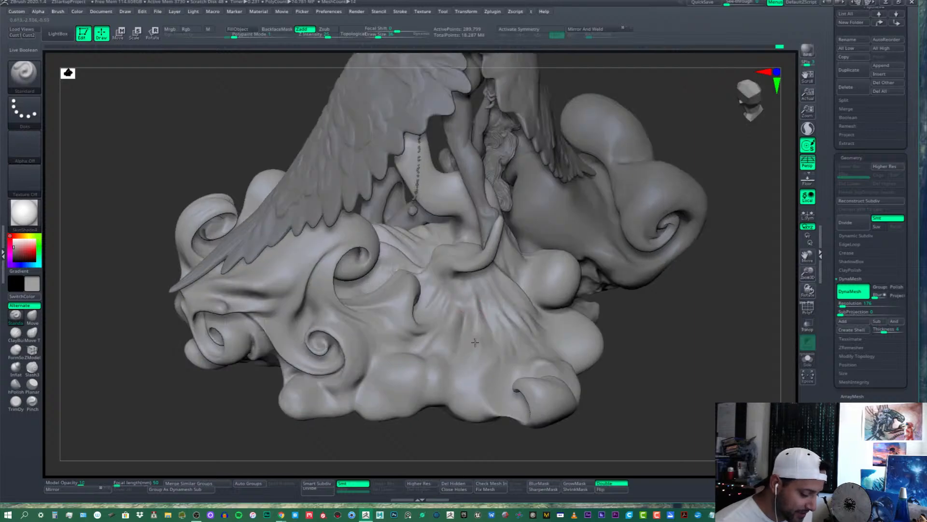
key("shift")
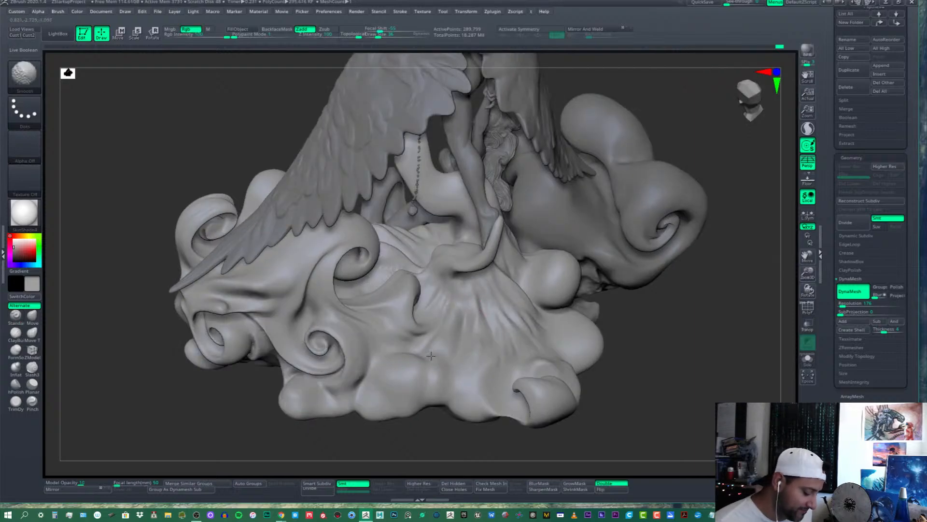
mouse_move(452, 319)
right_mouse_down()
mouse_move(477, 320)
mouse_move(454, 332)
right_mouse_up()
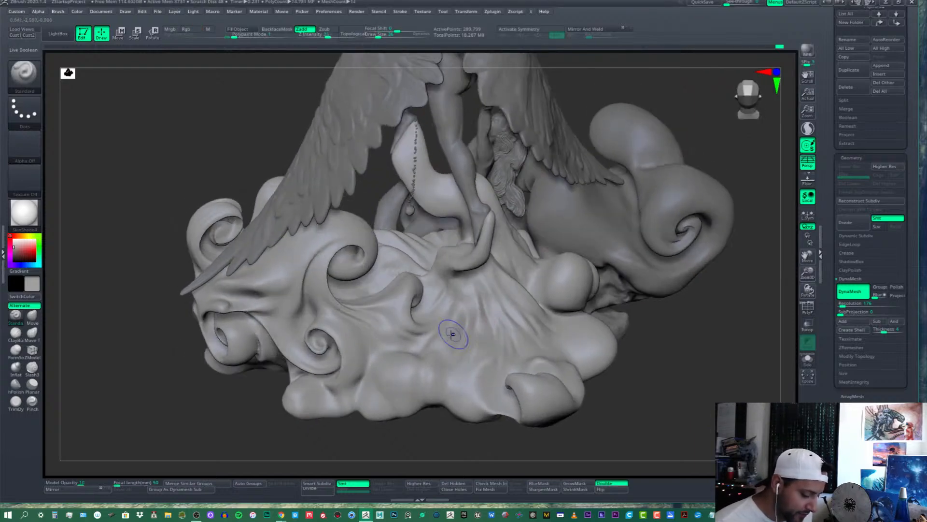
left_click_drag(454, 331, 432, 351, "shift")
right_click_drag(466, 327, 473, 300, "shift")
left_click_drag(465, 295, 458, 308)
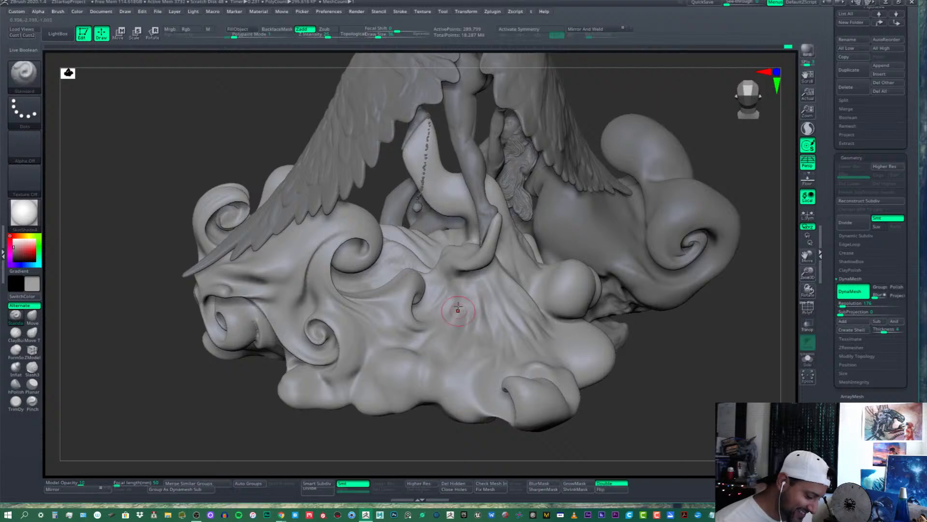
right_click_drag(461, 285, 481, 294)
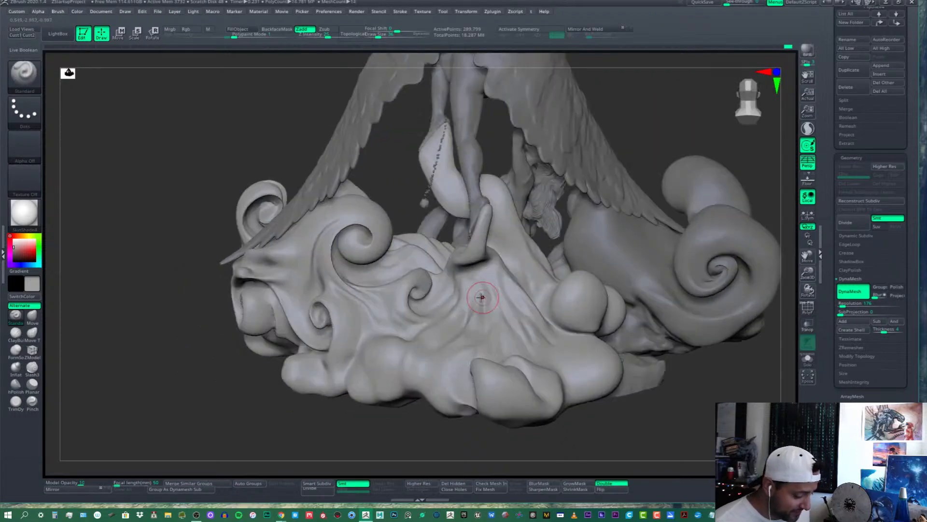
key("shift")
mouse_move(476, 261)
right_mouse_down()
mouse_move(472, 277)
mouse_move(482, 271)
right_mouse_up()
left_click_drag(477, 284, 469, 323, "shift")
Sculpt a rounded hollow beside the upturned curl at the slope's lower edge, undoing a stroke and enlarging the Standard brush
mouse_move(476, 329)
right_mouse_down()
mouse_move(494, 362)
mouse_move(472, 387)
right_mouse_up()
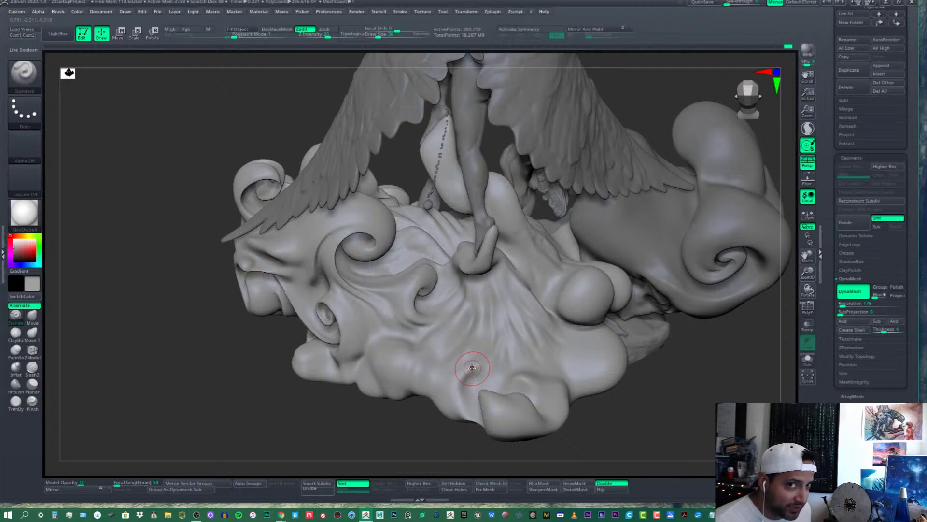
right_click_drag(472, 368, 472, 379)
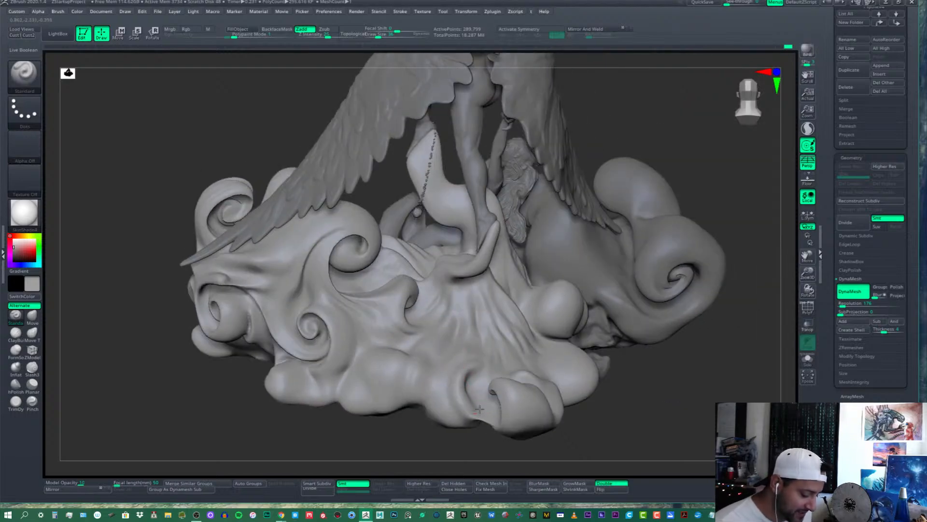
mouse_move(487, 410)
right_mouse_down()
mouse_move(542, 362)
mouse_move(548, 386)
mouse_move(556, 341)
right_mouse_up()
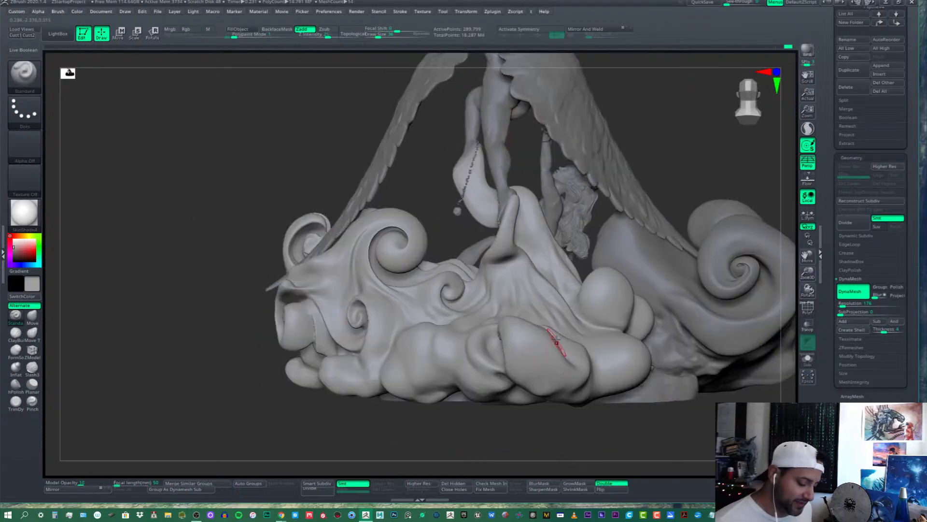
right_click_drag(488, 344, 537, 341)
left_click(382, 35)
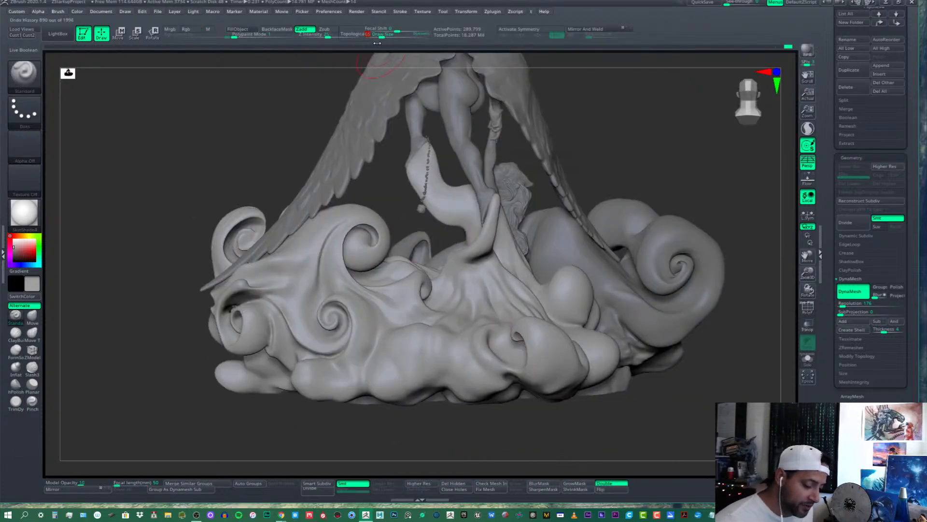
right_click_drag(460, 348, 483, 317)
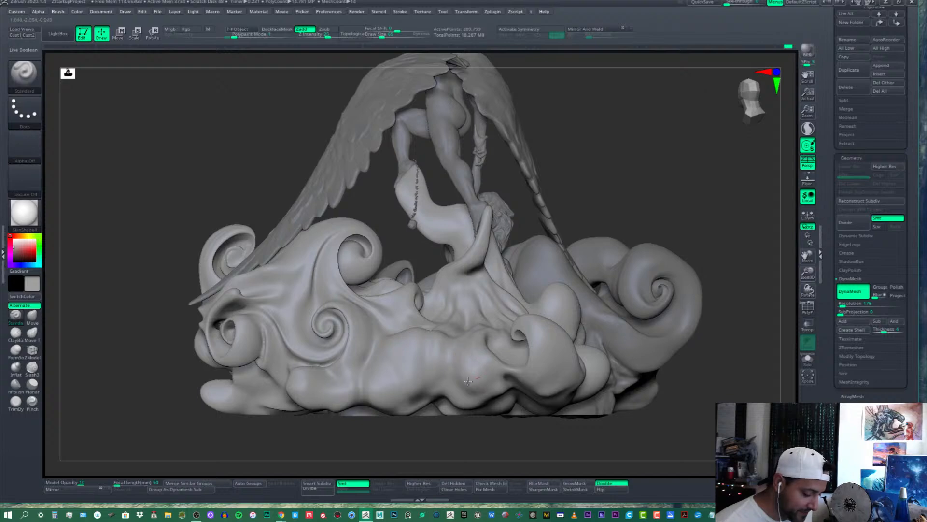
Build up rounded puffs along the base below the side spirals with the Standard brush at a smaller draw size
mouse_move(487, 377)
right_mouse_down()
mouse_move(458, 401)
mouse_move(481, 394)
mouse_move(483, 335)
mouse_move(476, 378)
mouse_move(537, 370)
mouse_move(363, 405)
right_mouse_up()
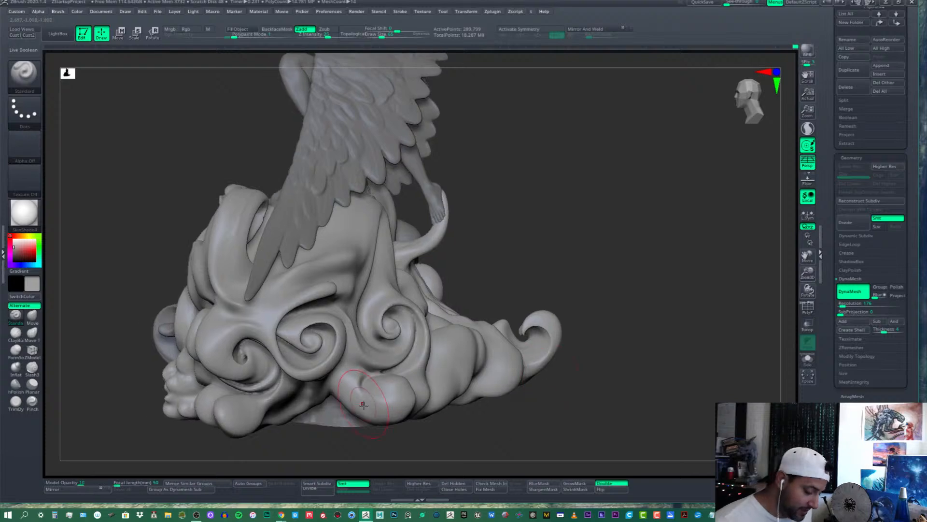
left_click(379, 36)
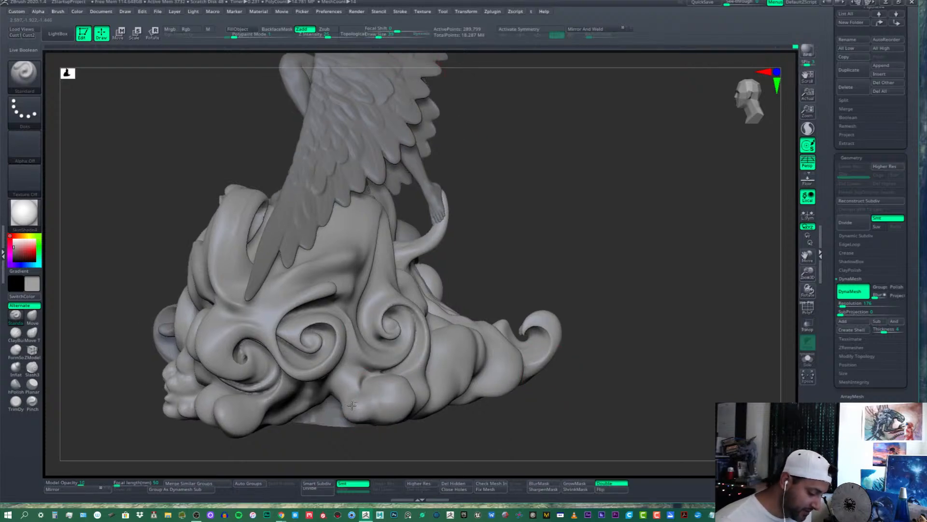
mouse_move(355, 408)
right_mouse_down()
mouse_move(360, 442)
mouse_move(431, 346)
mouse_move(435, 356)
mouse_move(389, 373)
right_mouse_up()
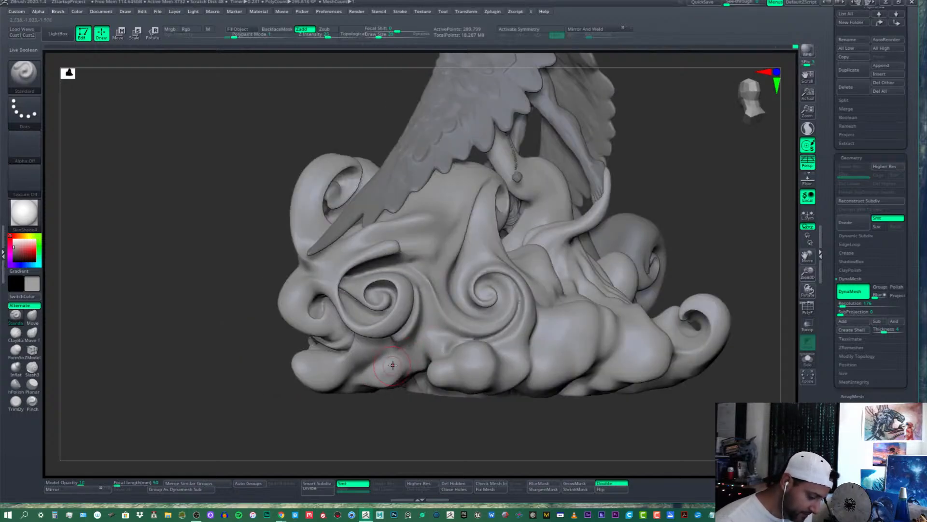
mouse_move(398, 357)
right_mouse_down()
mouse_move(451, 389)
mouse_move(431, 399)
right_mouse_up()
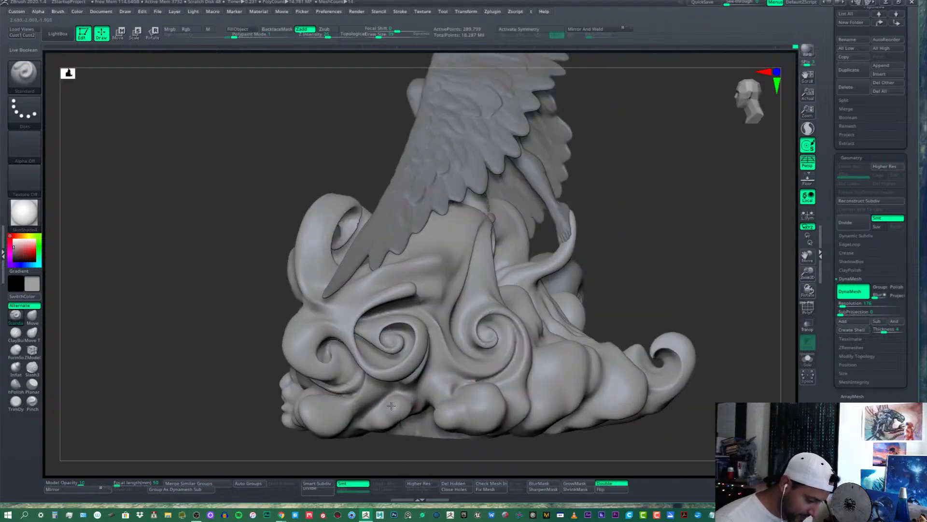
mouse_move(449, 389)
right_mouse_down()
mouse_move(471, 399)
mouse_move(453, 397)
right_mouse_up()
key("shift")
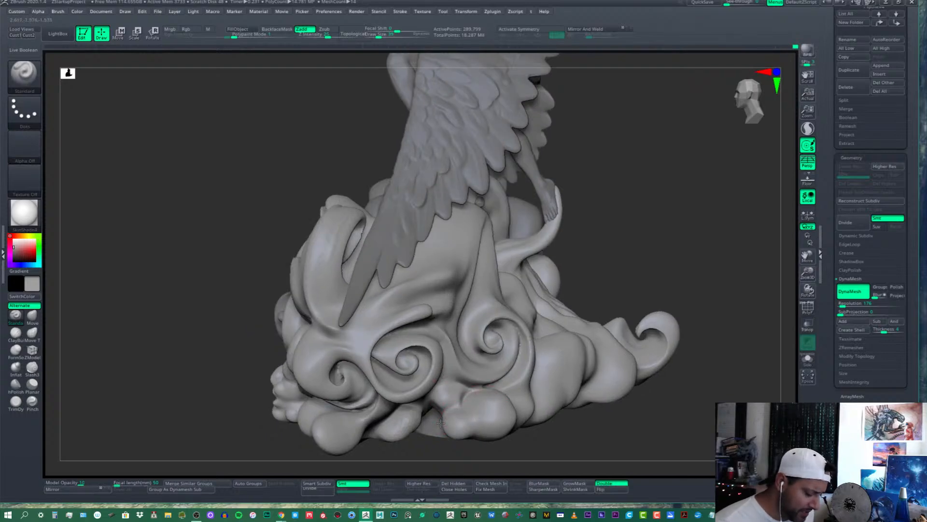
Shape the low puff beneath the side spirals, re-DynaMesh the cloud base and smooth the reworked puffs
mouse_move(459, 418)
right_mouse_down()
mouse_move(474, 403)
mouse_move(480, 338)
mouse_move(509, 308)
right_mouse_up()
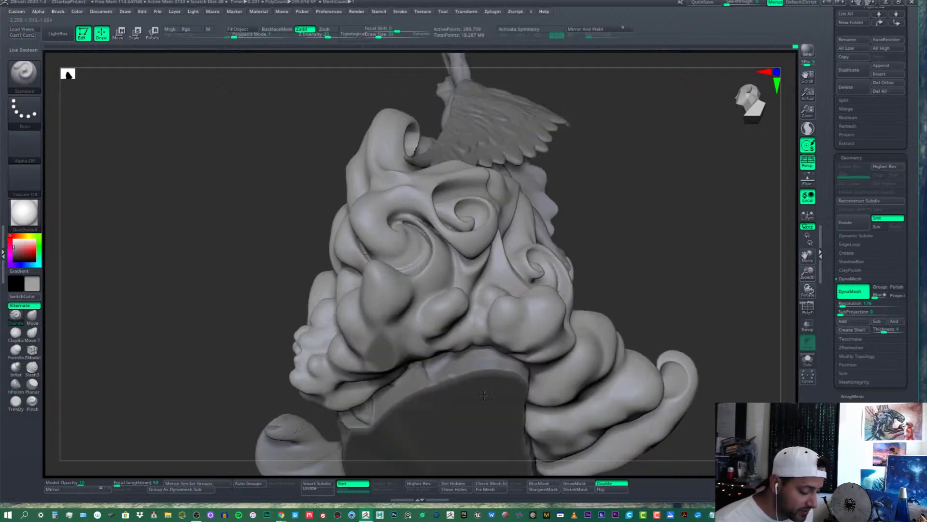
mouse_move(483, 395)
right_mouse_down("shift")
mouse_move(511, 340)
mouse_move(483, 333)
right_mouse_up("shift")
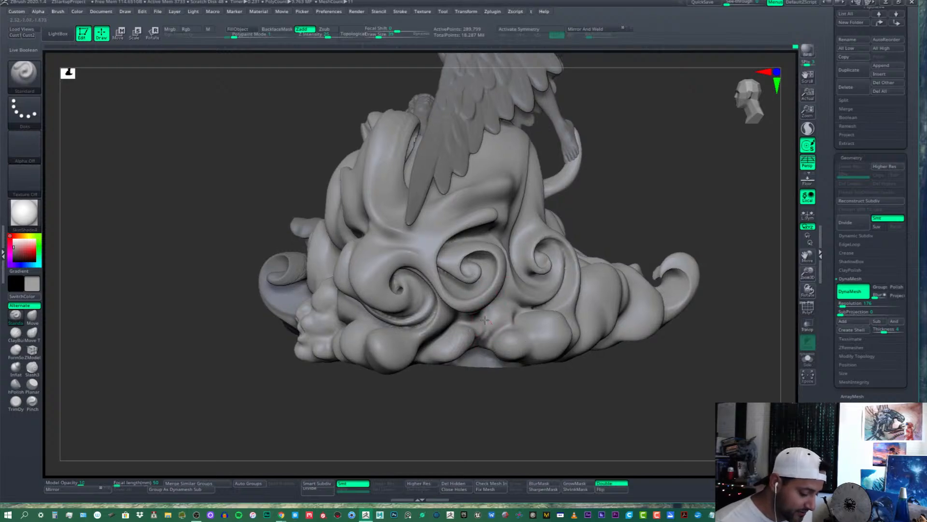
right_click_drag(490, 323, 496, 348)
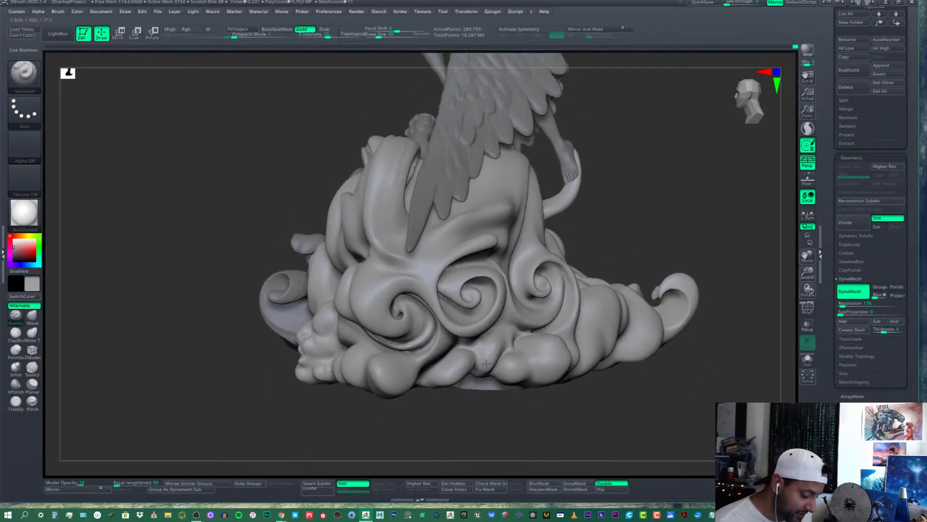
left_click_drag(423, 376, 453, 367)
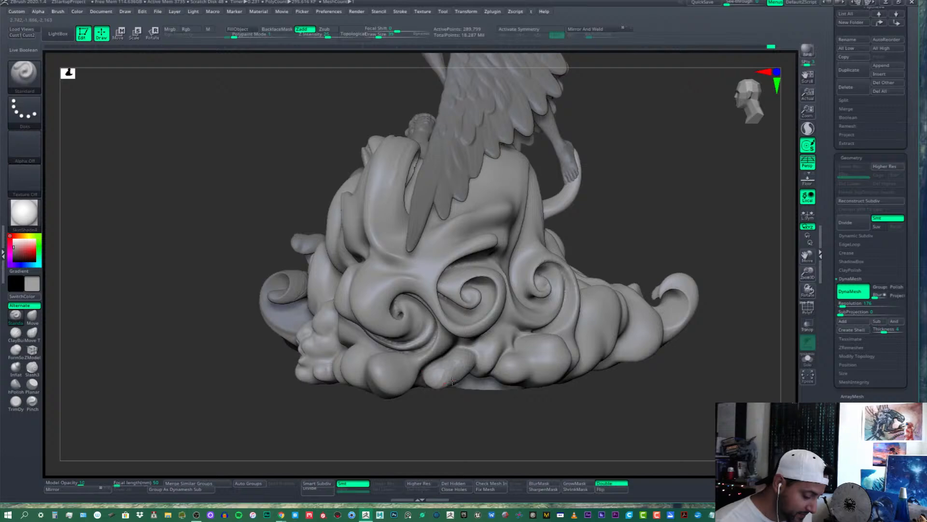
left_click_drag(660, 378, 686, 414, "ctrl")
key("shift")
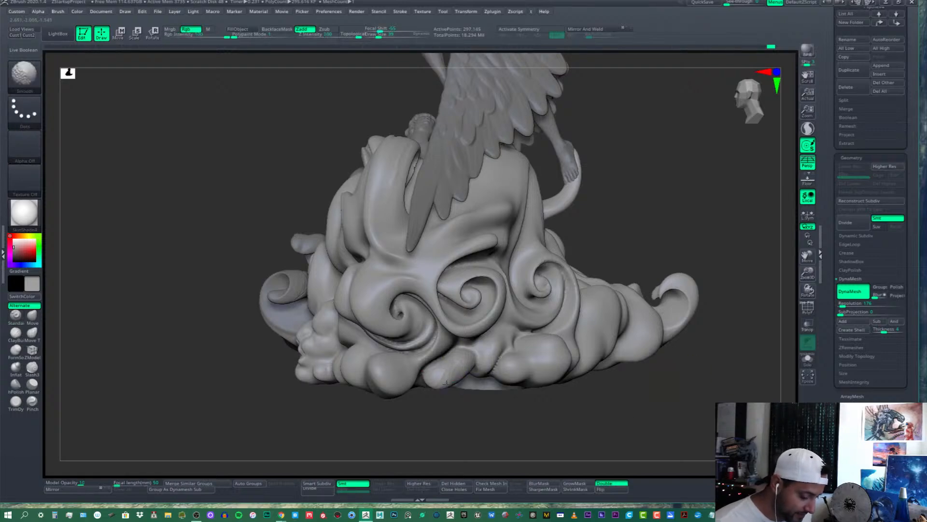
right_click_drag(509, 355, 475, 358)
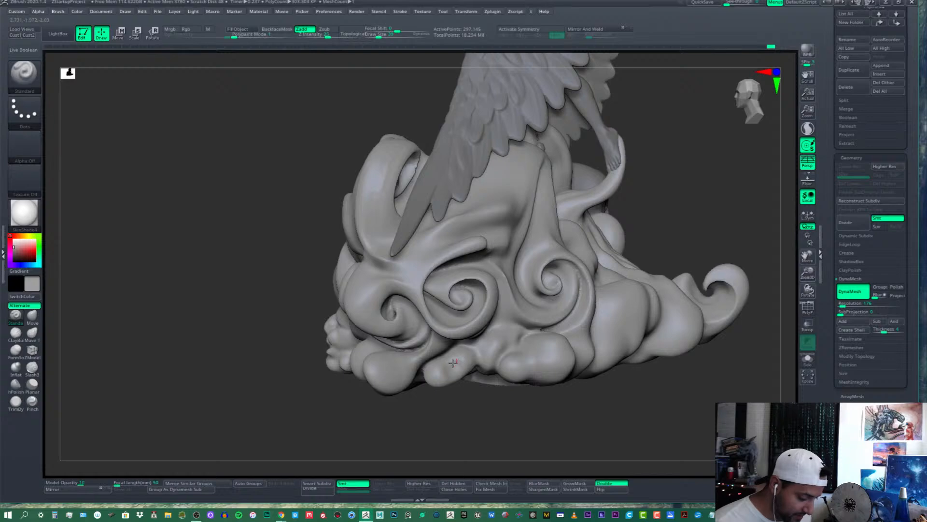
Add small bumps to the low puff beneath the middle spiral with a reduced Standard brush, enlarging it slightly for the neighbouring bulge
left_click_drag(379, 35, 374, 36)
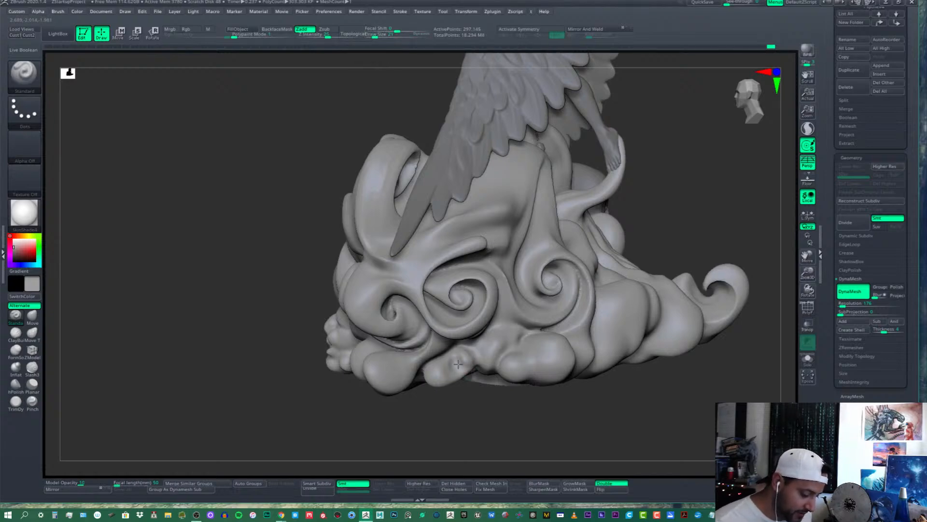
left_click_drag(458, 364, 467, 361)
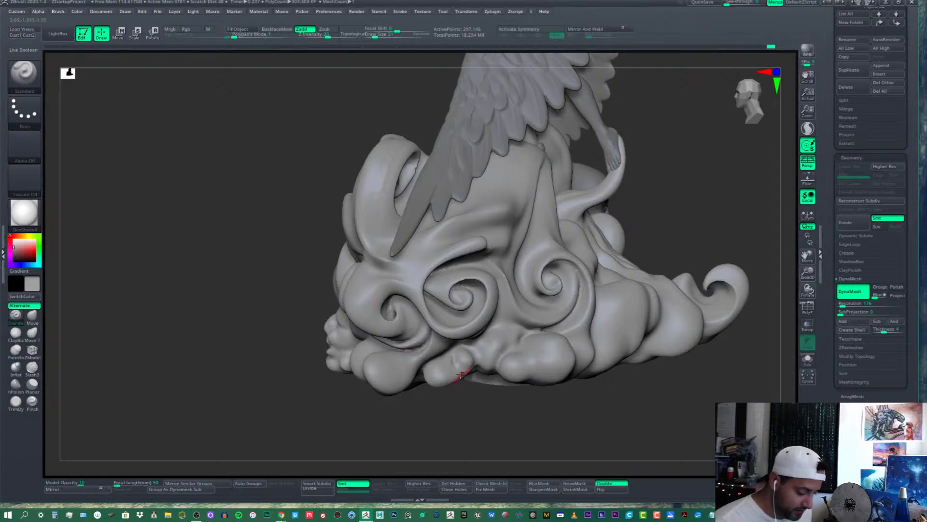
mouse_move(529, 349)
right_mouse_down("alt")
mouse_move(528, 366)
mouse_move(563, 340)
right_mouse_up("alt")
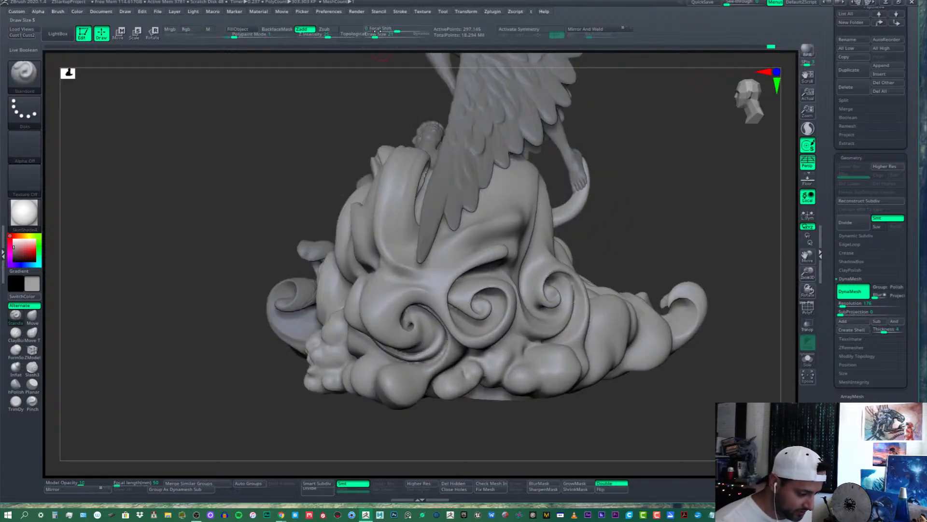
left_click_drag(375, 36, 377, 36)
left_click_drag(517, 354, 477, 359)
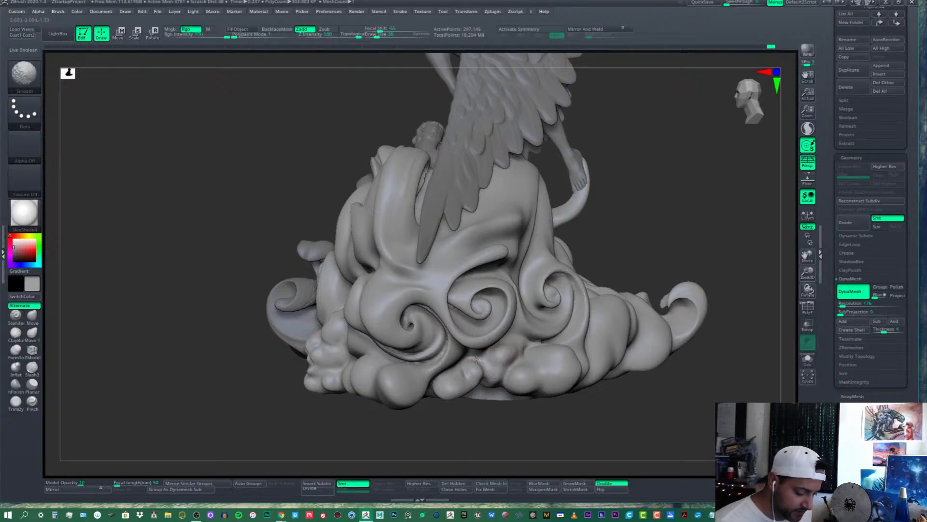
Raise small bulges in the gap between the two side spirals and the base puffs, smoothing their transitions
right_click_drag(516, 365, 425, 358)
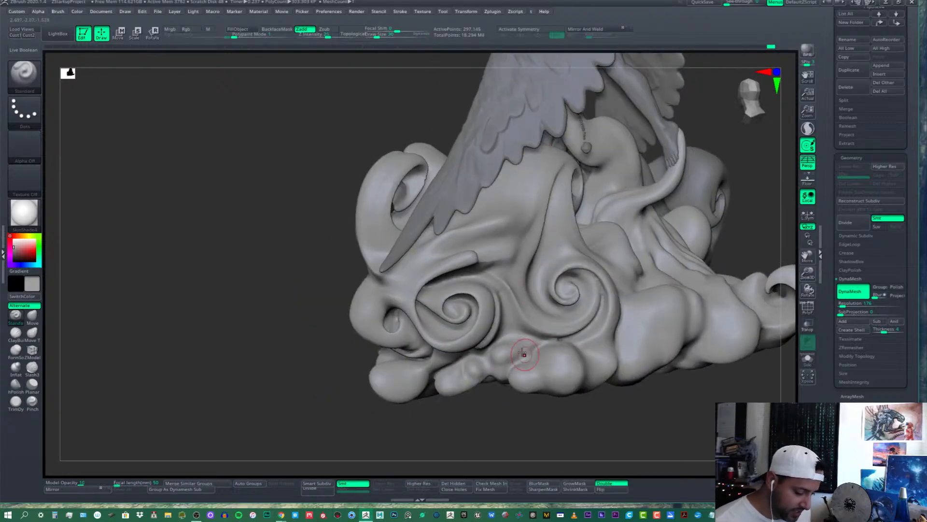
mouse_move(501, 358)
left_mouse_down()
mouse_move(508, 344)
mouse_move(530, 341)
left_mouse_up()
right_click_drag(529, 341, 534, 349, "ctrl")
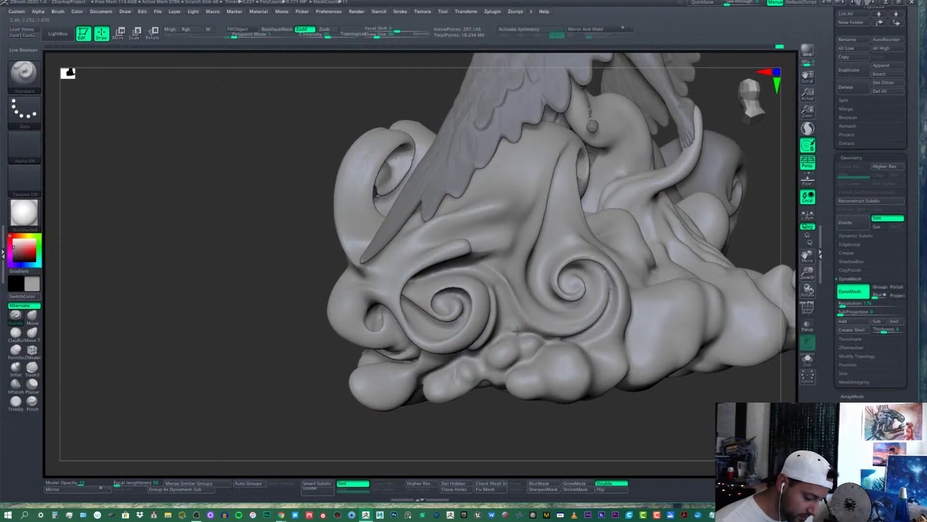
key("shift")
left_click_drag(522, 340, 514, 332, "shift")
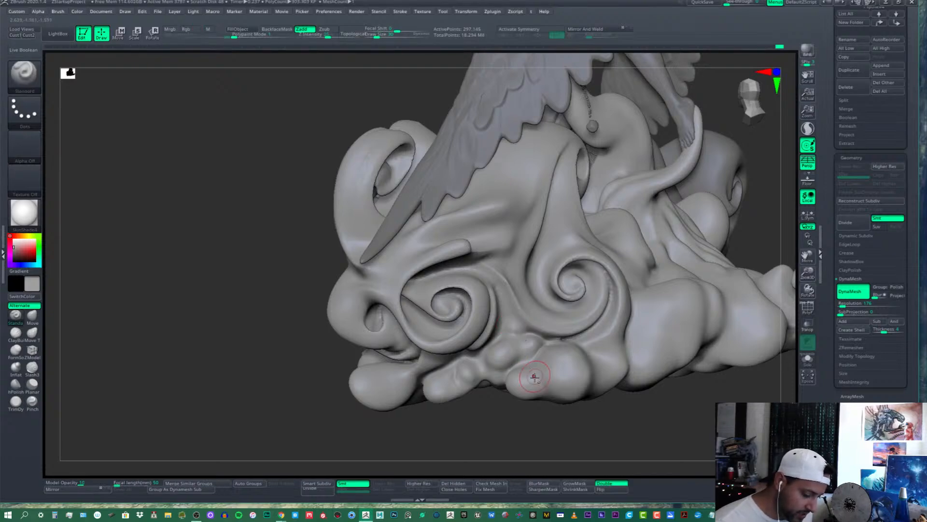
Smooth the rounded puffs along the side's lower edge beneath the spirals
mouse_move(534, 377)
right_mouse_down("alt")
mouse_move(597, 358)
mouse_move(565, 383)
mouse_move(615, 393)
right_mouse_up("alt")
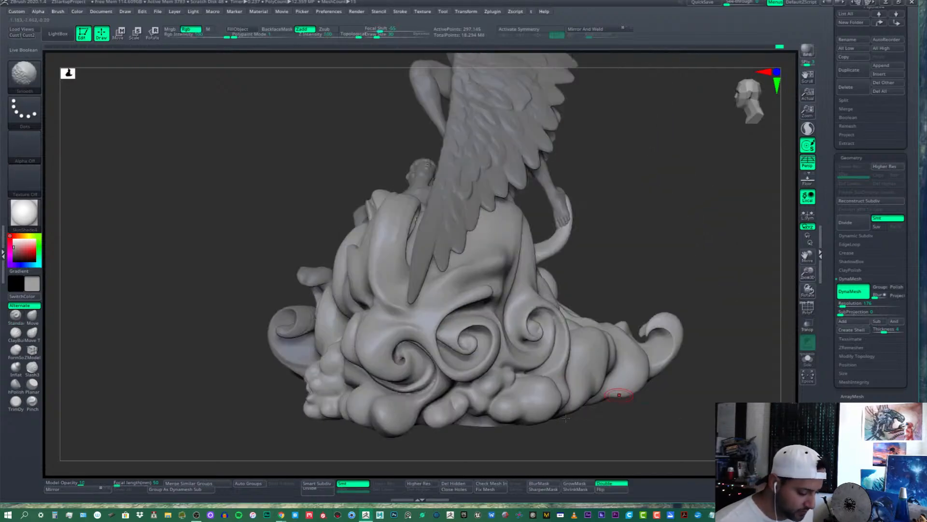
left_click_drag(548, 400, 540, 392, "shift")
right_click_drag(411, 406, 447, 408)
left_click_drag(454, 406, 438, 417, "shift")
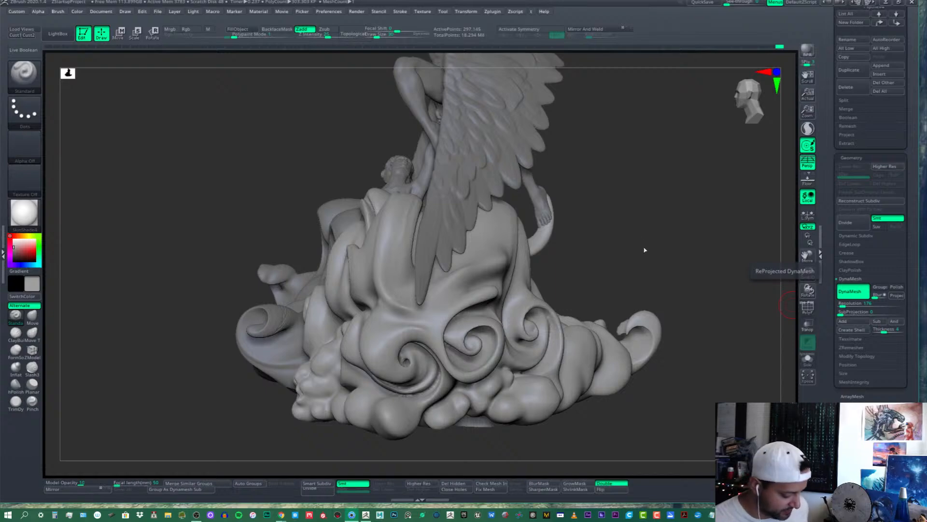
Set KeyShot as the external renderer and send the whole winged figure statue to it from a front view
mouse_move(644, 246)
left_mouse_down()
mouse_move(599, 256)
mouse_move(607, 287)
mouse_move(505, 296)
mouse_move(642, 277)
mouse_move(675, 256)
mouse_move(667, 240)
mouse_move(669, 261)
mouse_move(660, 240)
mouse_move(621, 237)
left_mouse_up()
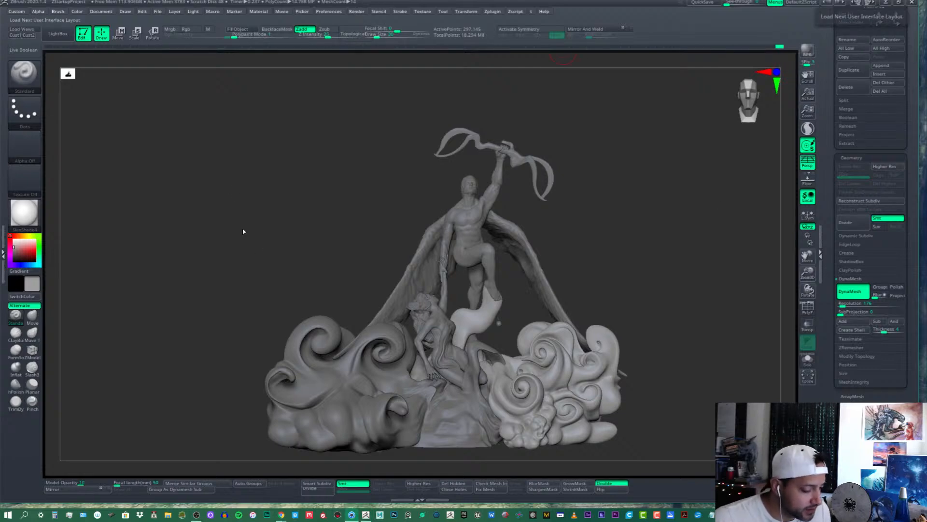
left_click(361, 12)
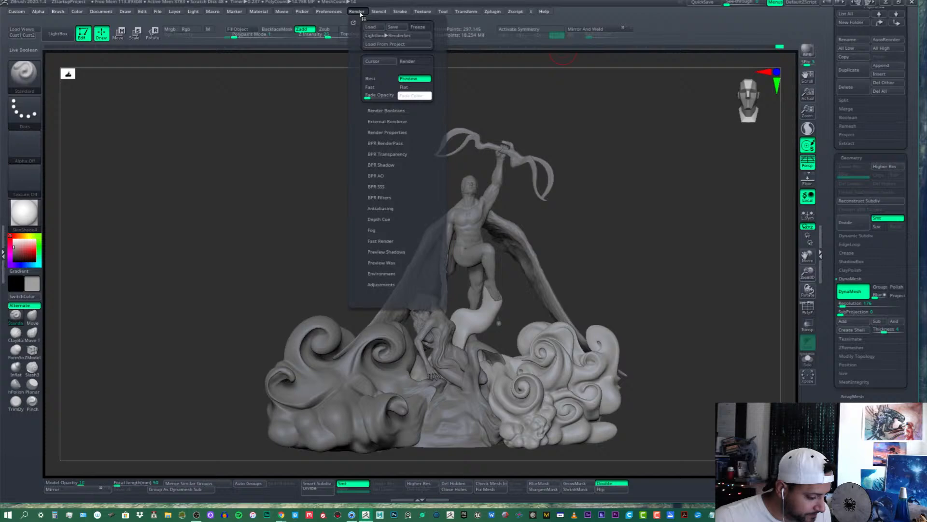
left_click(389, 121)
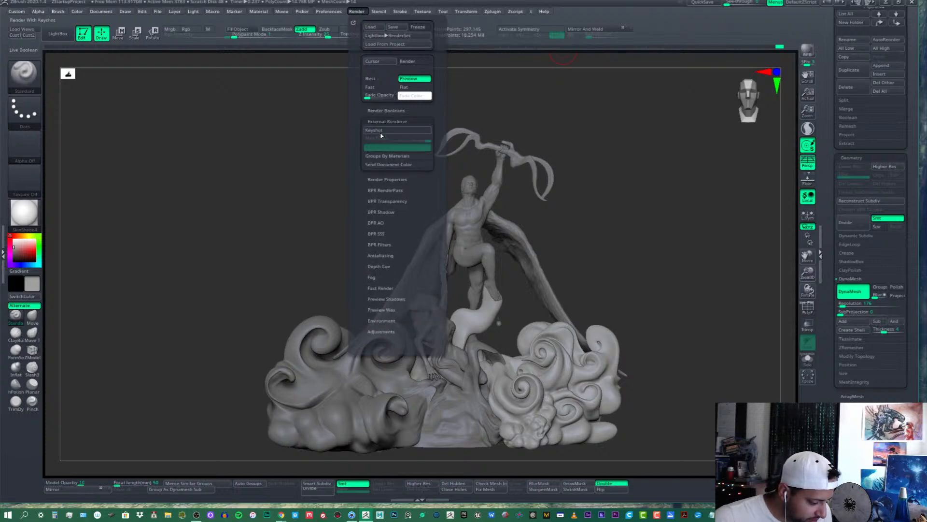
left_click(393, 130)
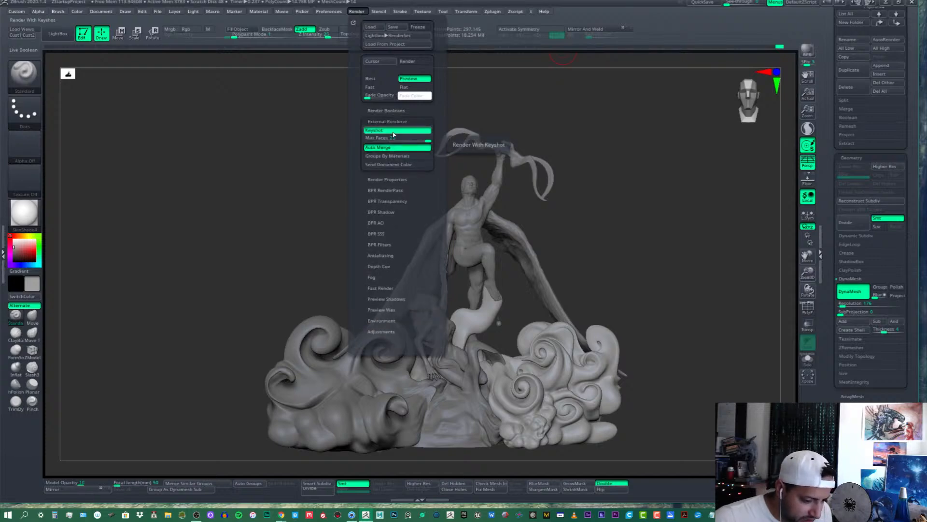
left_click(804, 54)
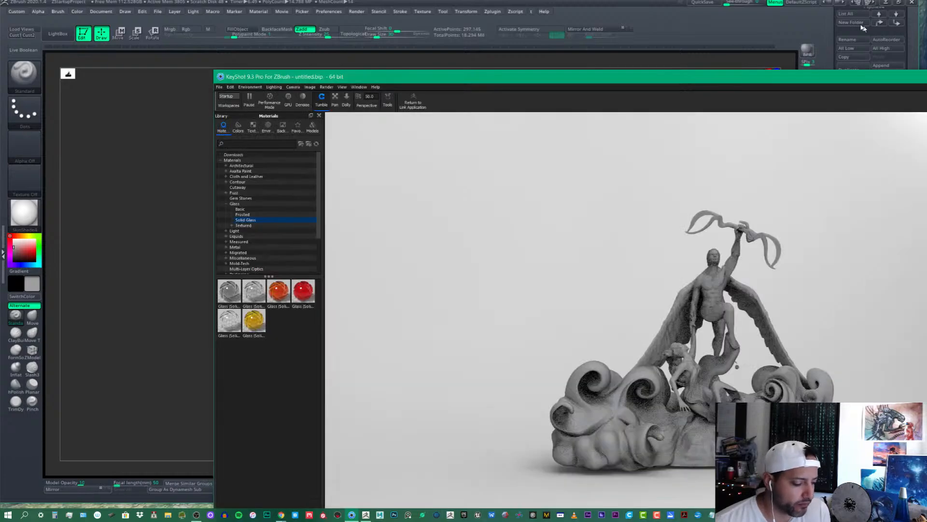
Reposition and resize the KeyShot window so its library, render view and project settings all fit on the screen
left_click_drag(862, 27, 724, 32)
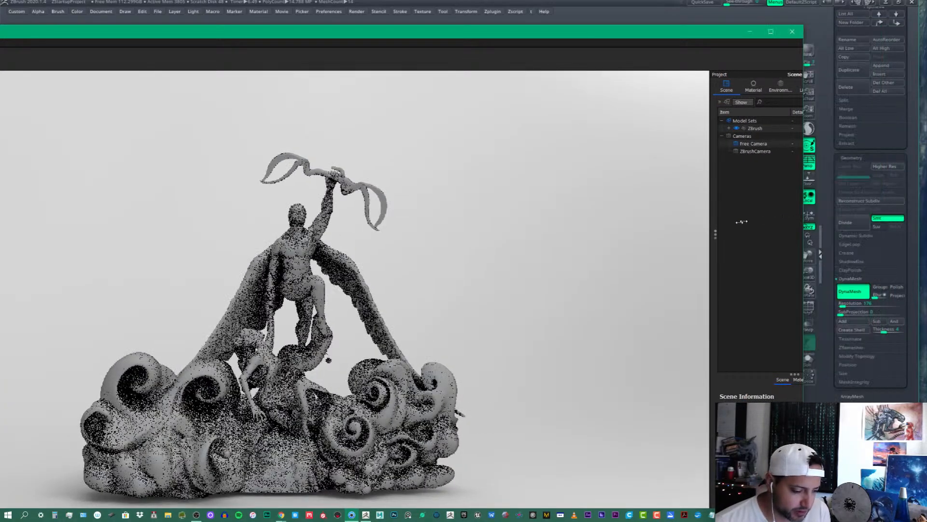
left_click_drag(742, 221, 708, 213)
left_click_drag(373, 36, 573, 22)
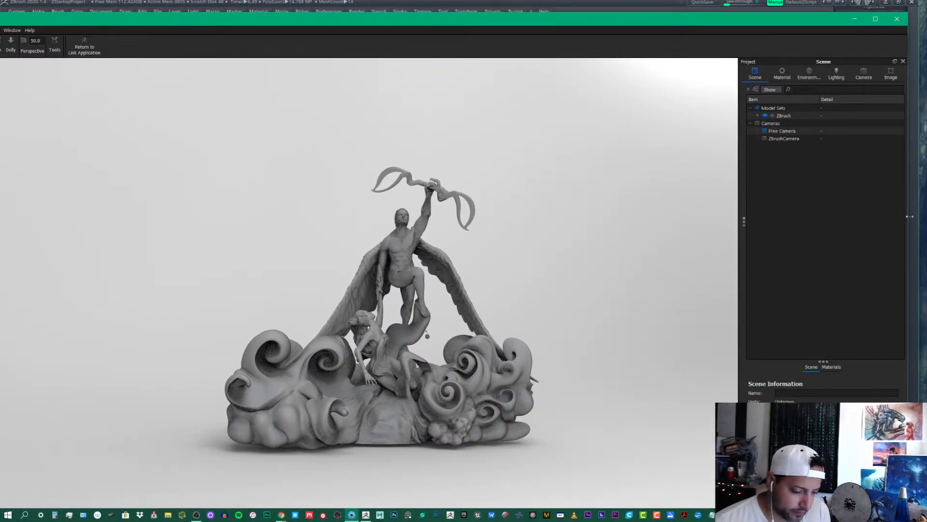
left_click_drag(906, 219, 661, 225)
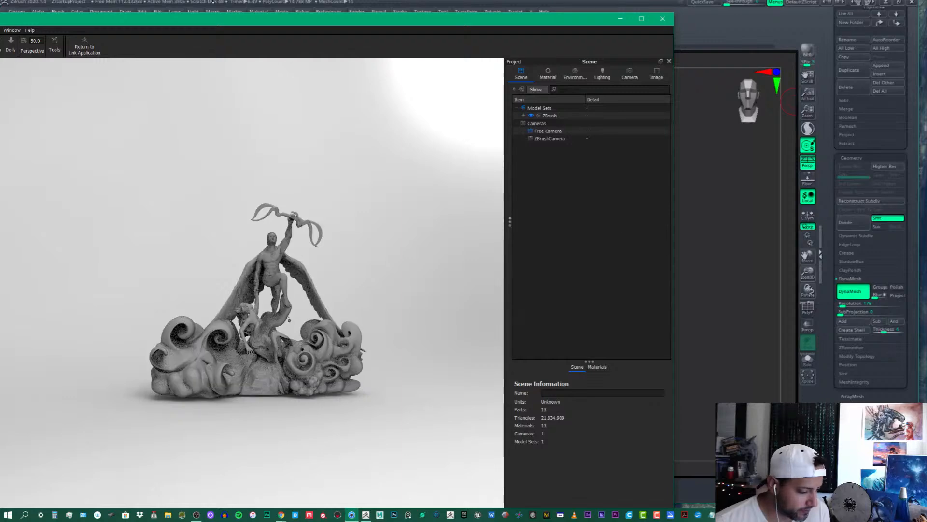
left_click_drag(222, 23, 364, 15)
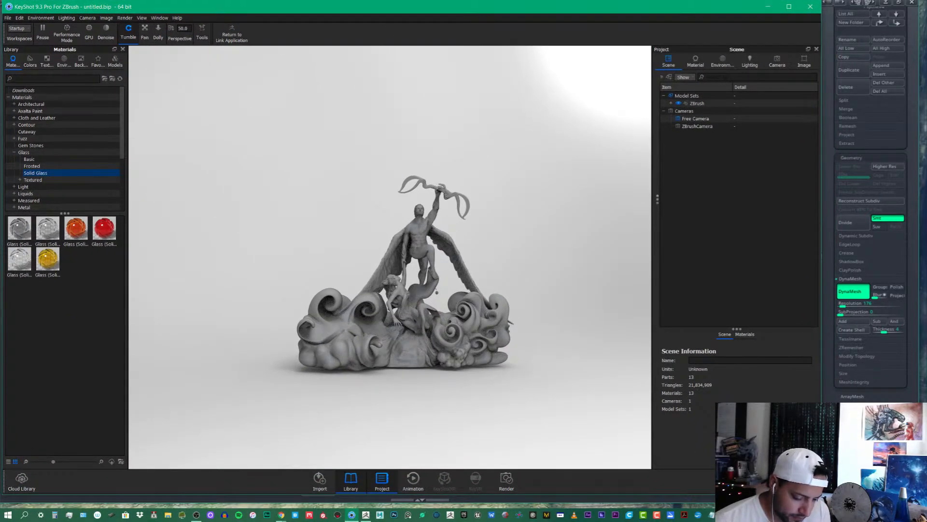
left_click_drag(821, 493, 900, 490)
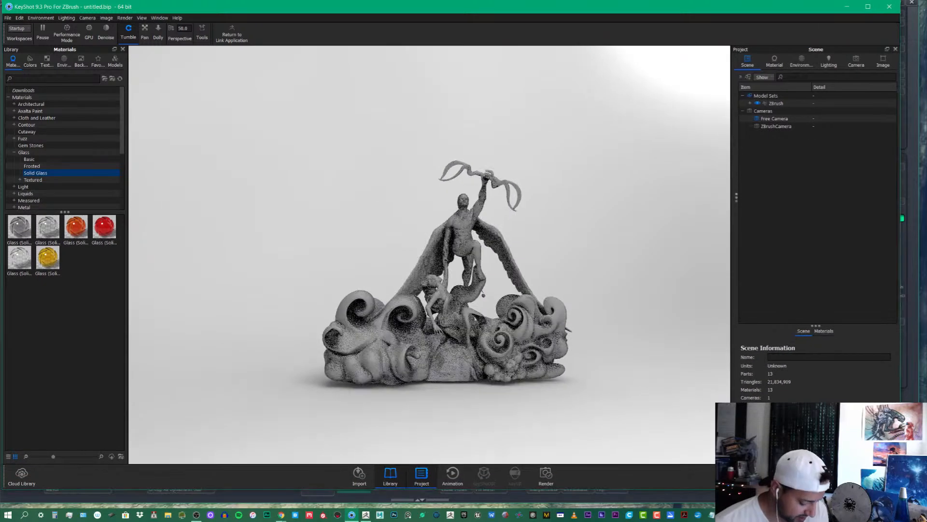
key("f")
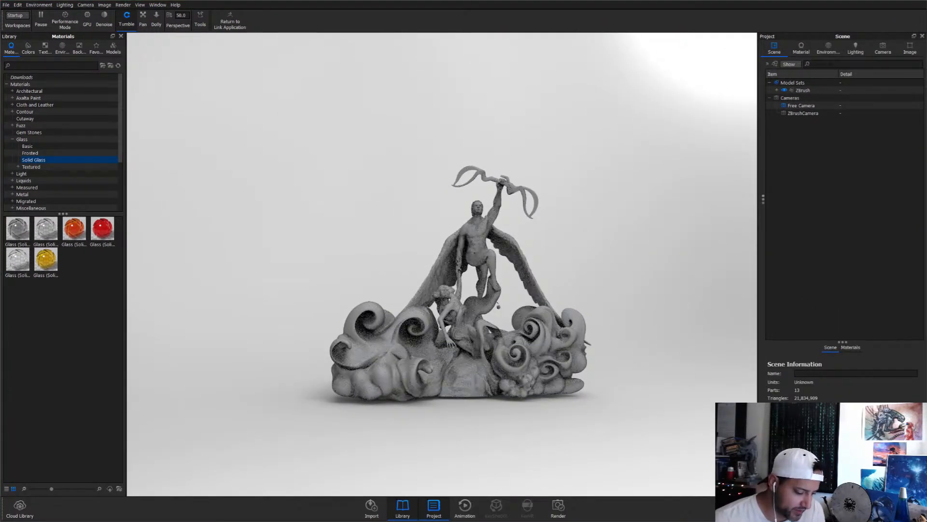
key("f")
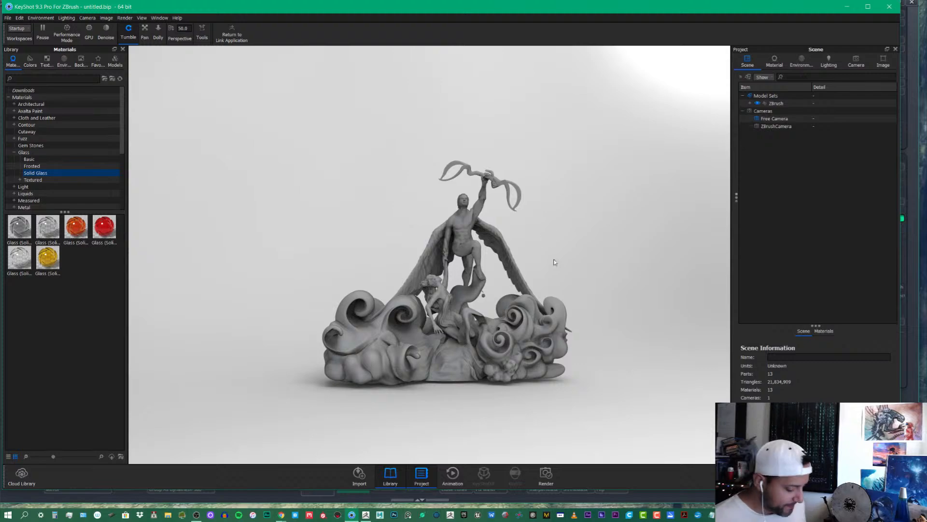
Frame the statue larger in the render view, from a slightly raised three-quarter angle
scroll(571, 256, "up", 4)
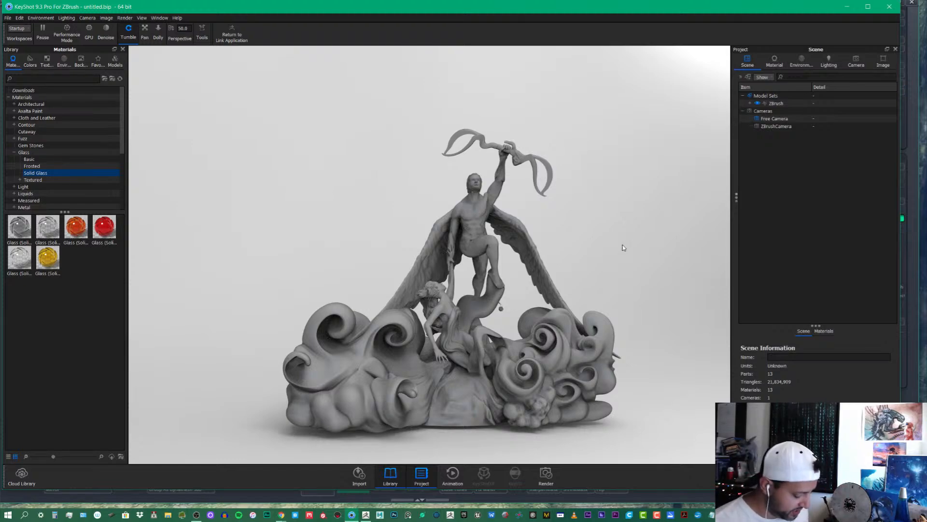
right_click_drag(619, 260, 627, 227, "alt")
middle_click_drag(621, 249, 583, 202)
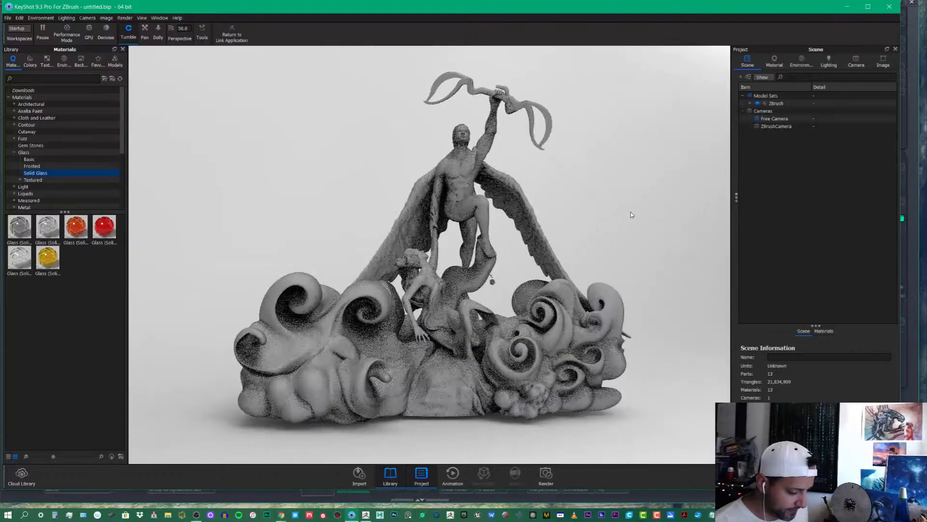
left_click_drag(632, 215, 593, 249)
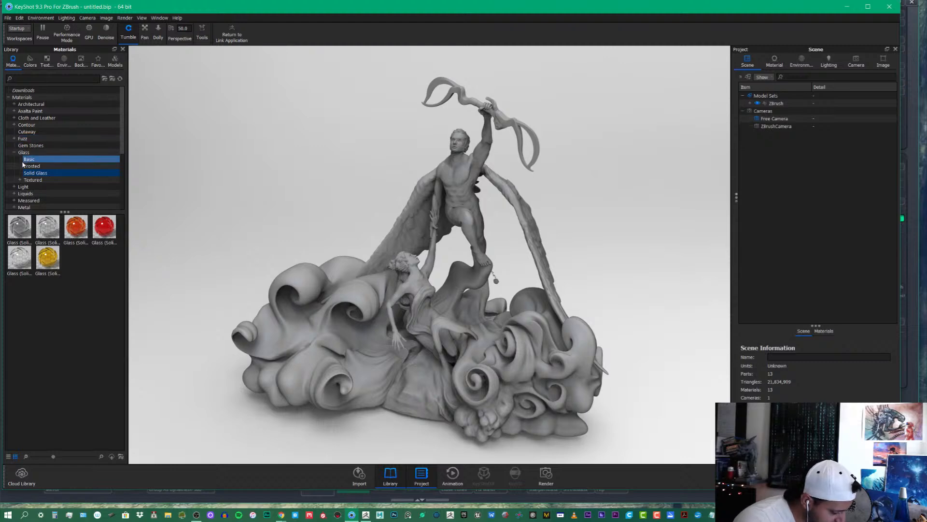
Enlarge the material category list and show the Marble materials under Stone, comparing the white variants
left_click(46, 144)
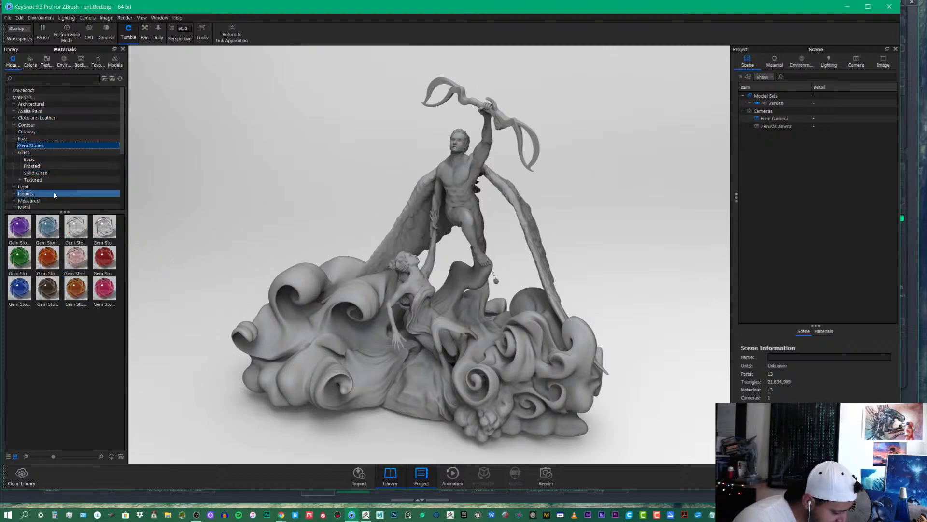
left_click_drag(119, 146, 104, 170)
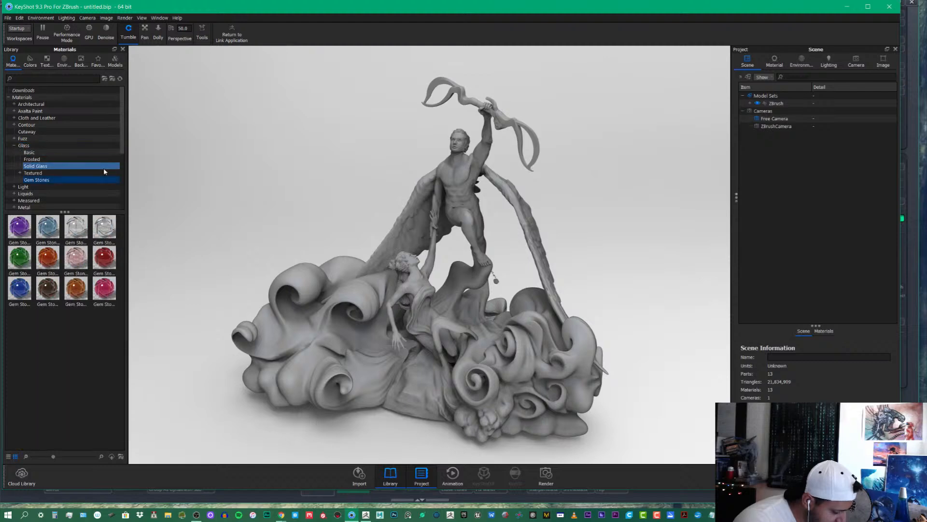
left_click_drag(65, 212, 66, 322)
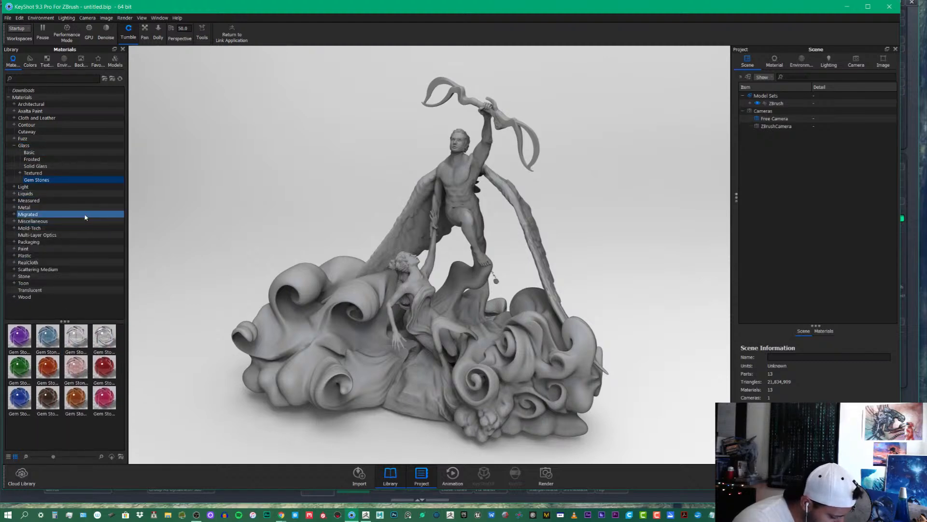
left_click(14, 277)
left_click(75, 289)
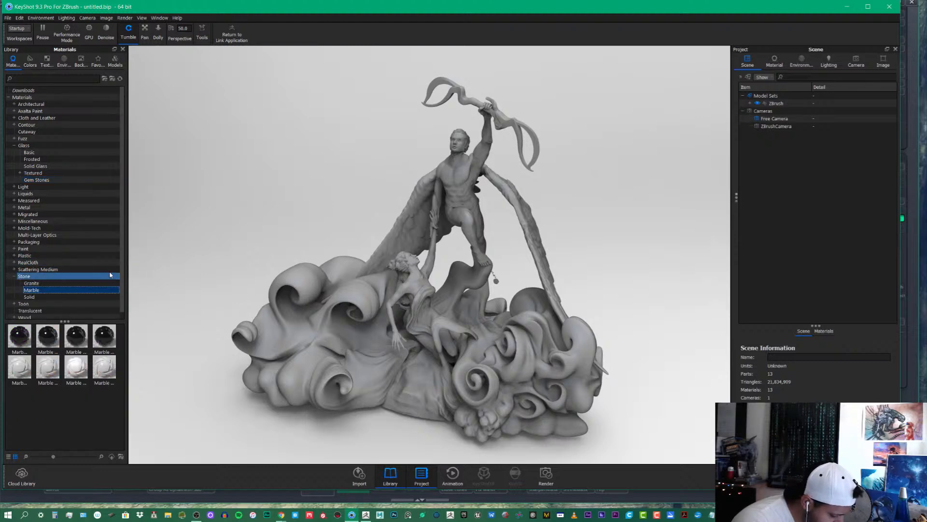
mouse_move(106, 373)
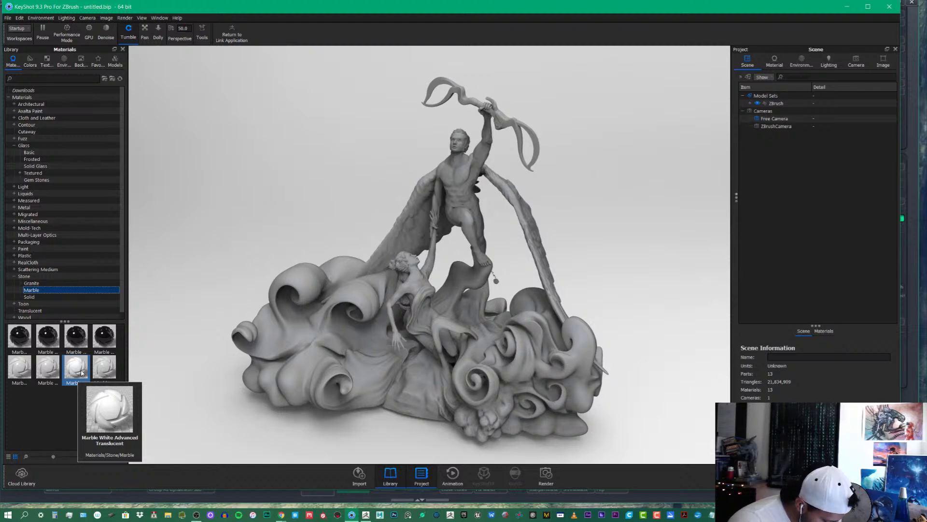
mouse_move(53, 363)
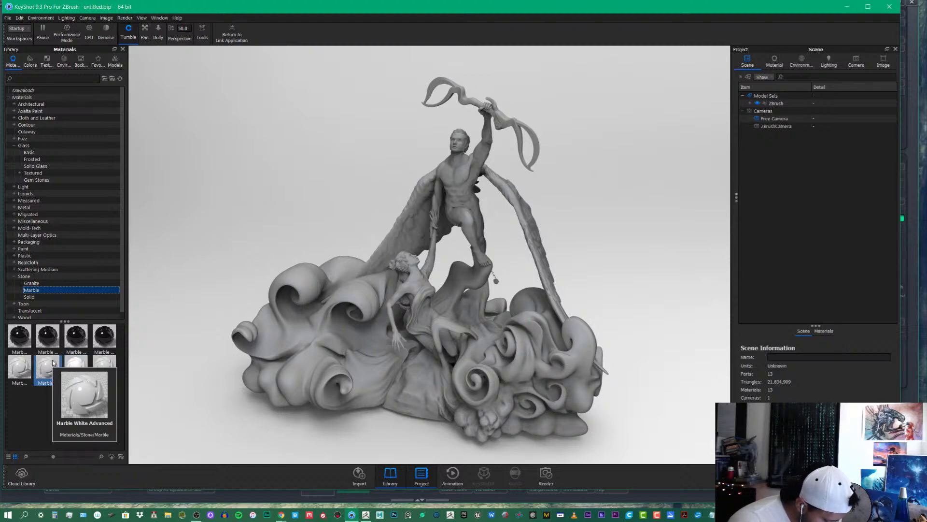
mouse_move(31, 379)
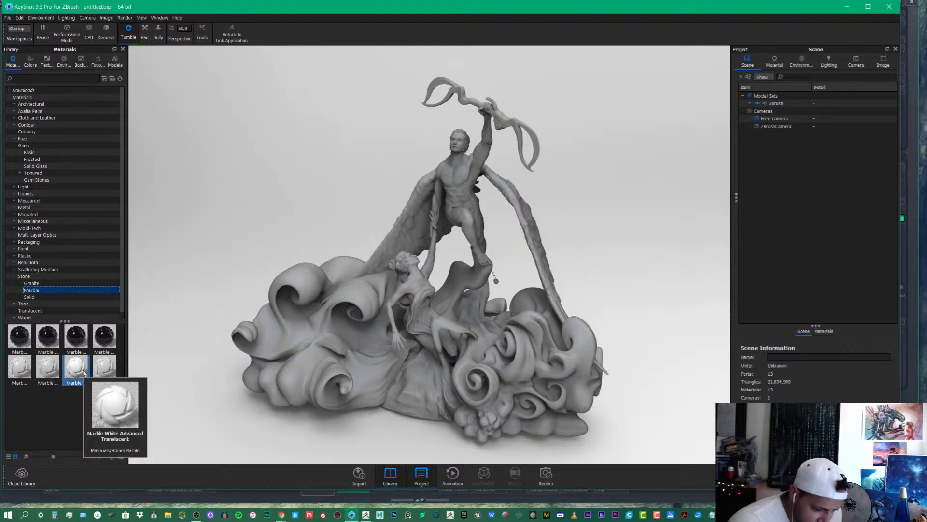
Expand the ZBrush model set in the scene and apply Marble White Advanced Translucent to all its parts
left_click(774, 61)
left_click(748, 61)
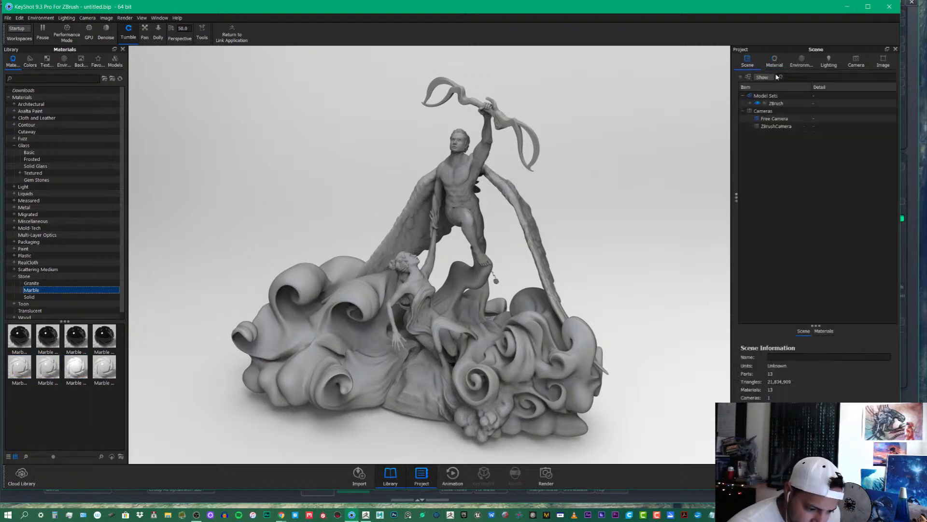
left_click(792, 112)
left_click(750, 103)
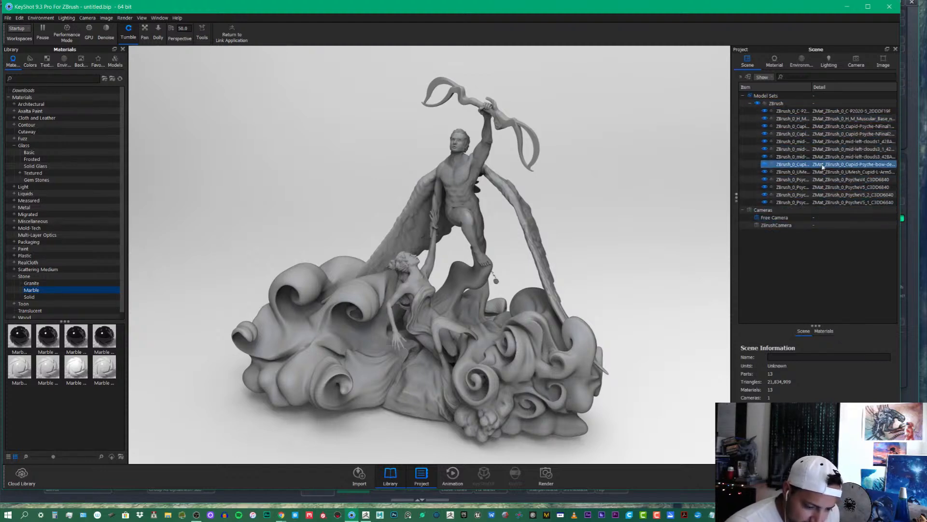
mouse_move(823, 167)
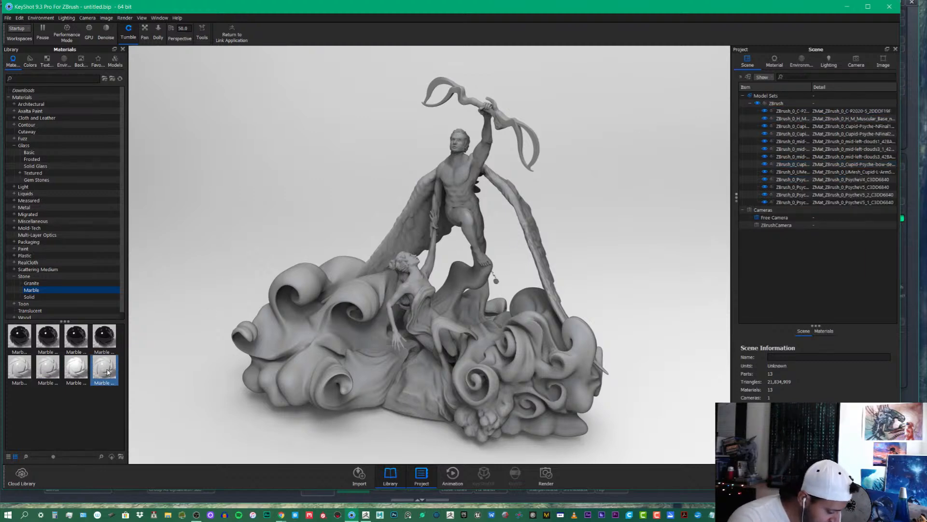
mouse_move(74, 378)
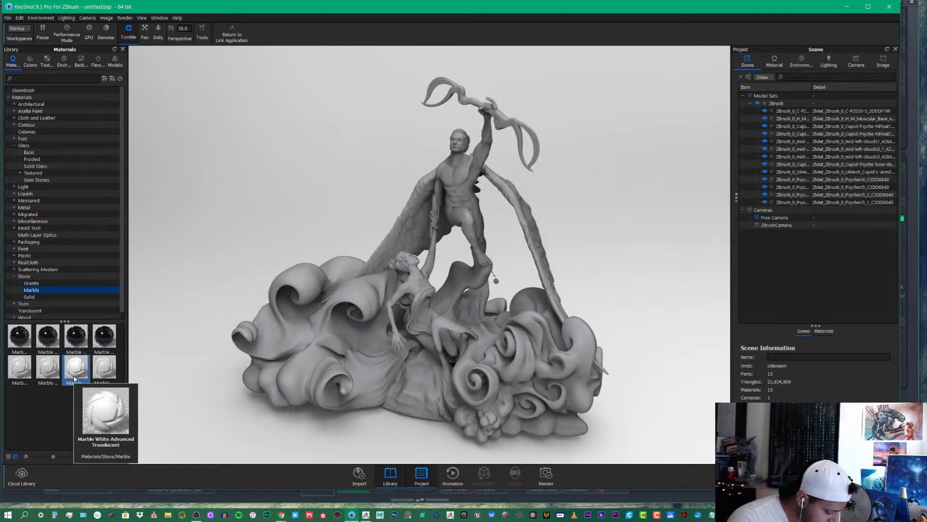
left_click_drag(75, 379, 783, 105)
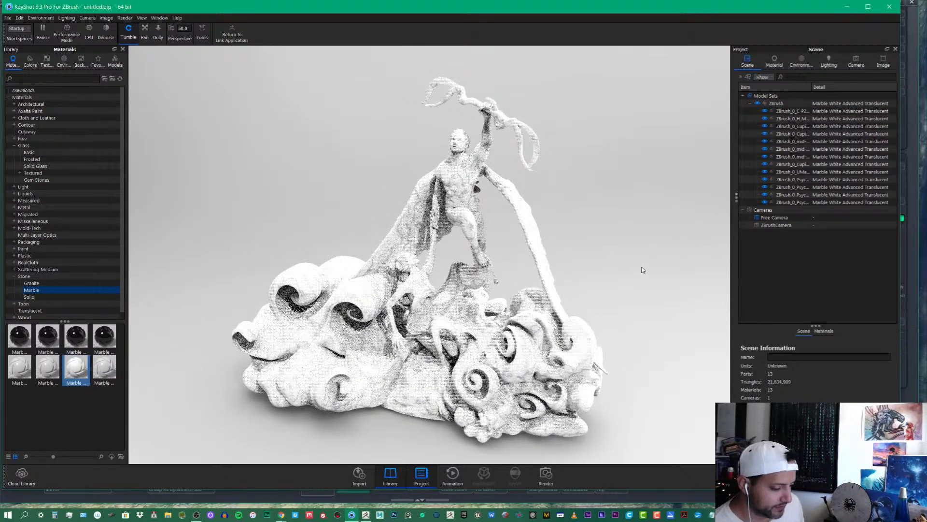
Switch the real-time render to GPU mode and enable Denoise
left_click(90, 33)
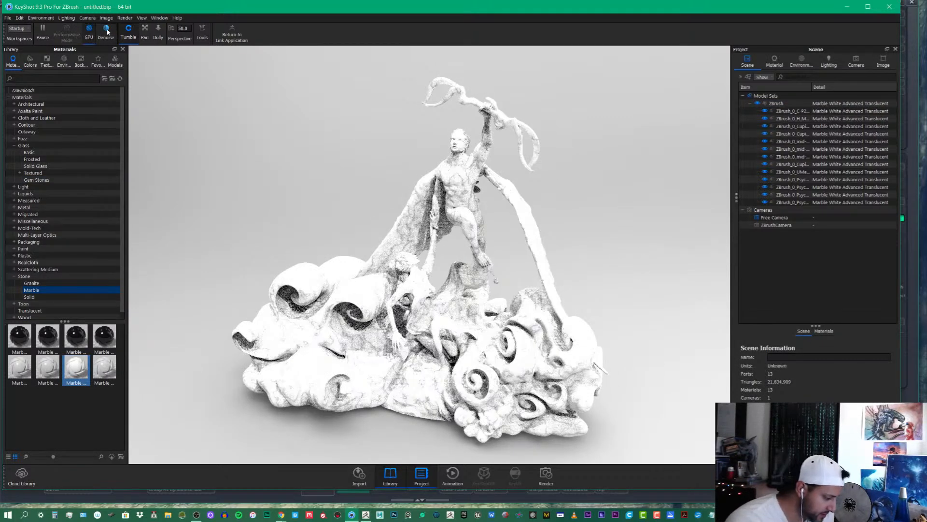
left_click(107, 30)
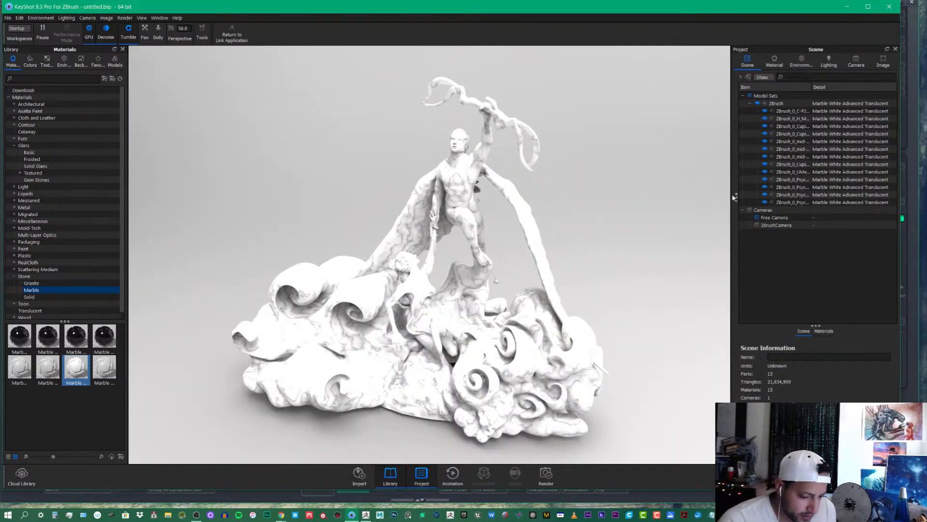
Set the marble material's Surface colour to the slightly warm off-white #DDE0D2
left_click(775, 60)
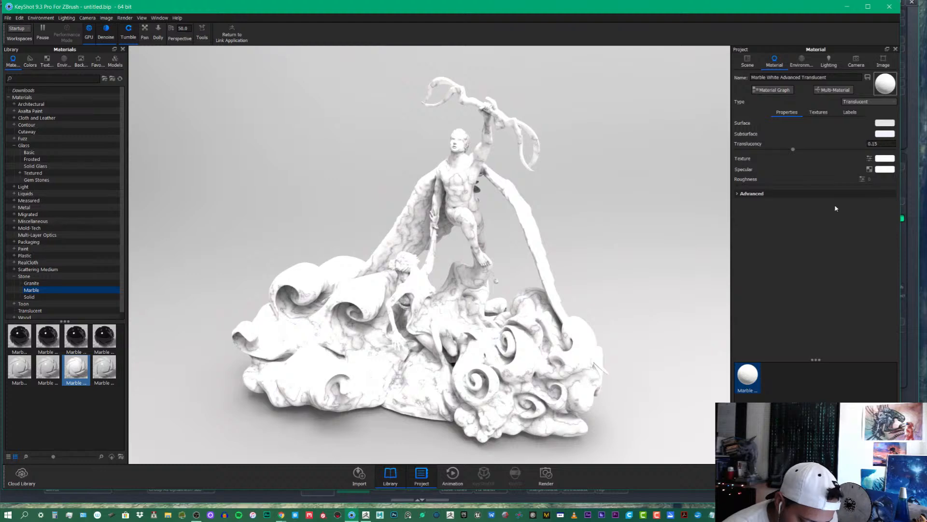
left_click(885, 123)
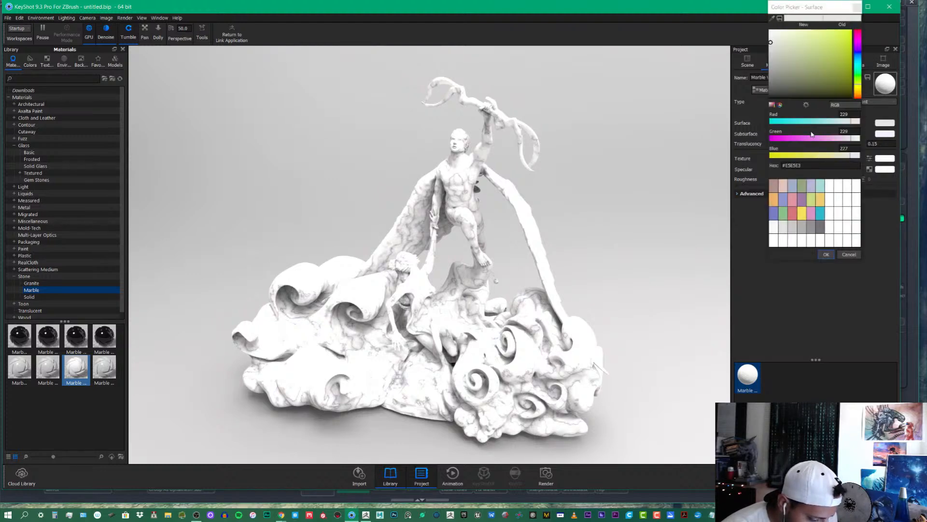
left_click(775, 45)
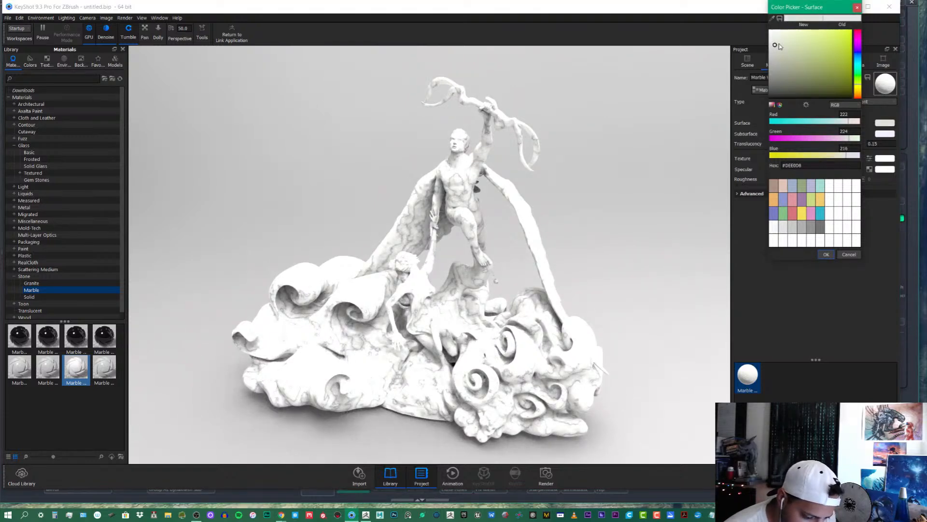
left_click(779, 45)
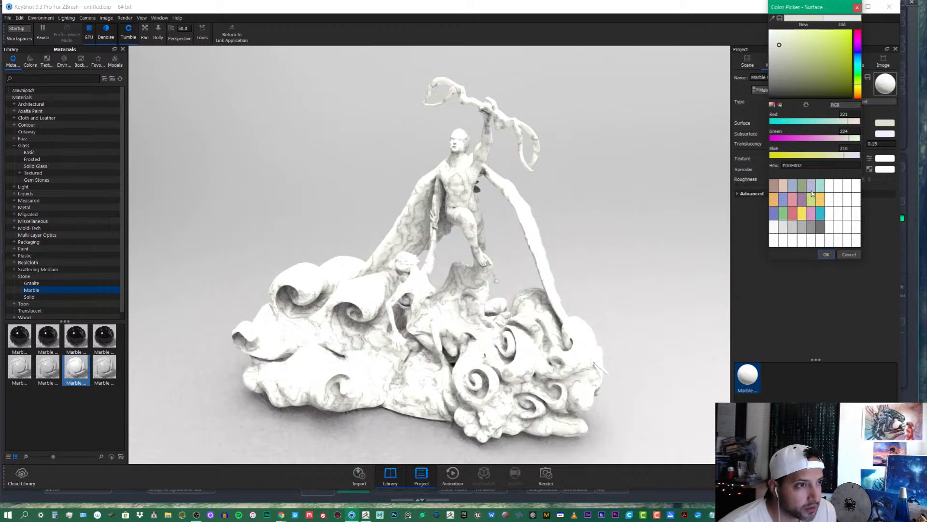
left_click(826, 255)
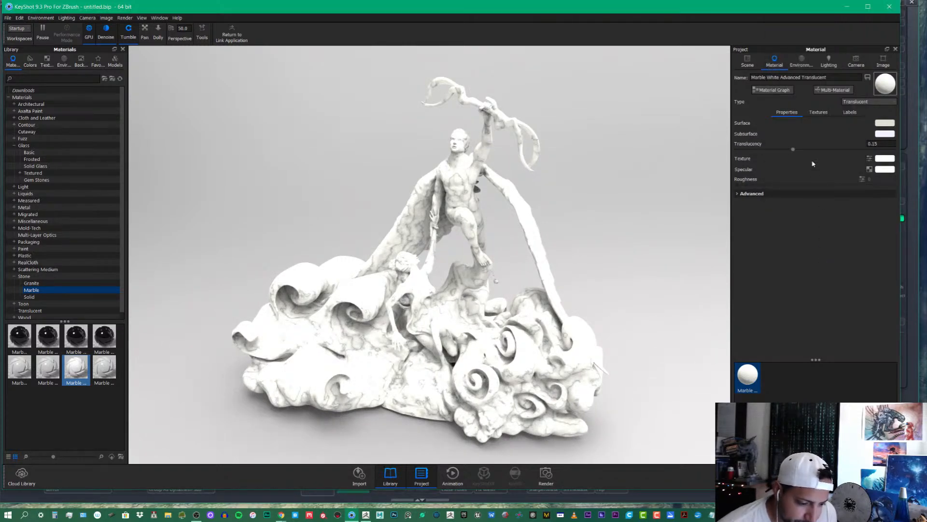
Replace the startup lighting environment with Aversis_Industrial-loading-bay_3k from the environment library
left_click(802, 62)
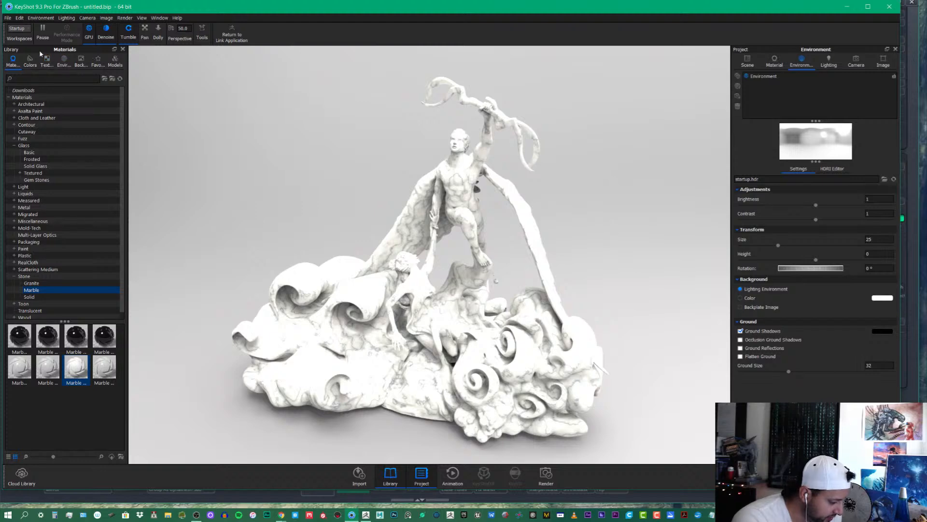
left_click(63, 61)
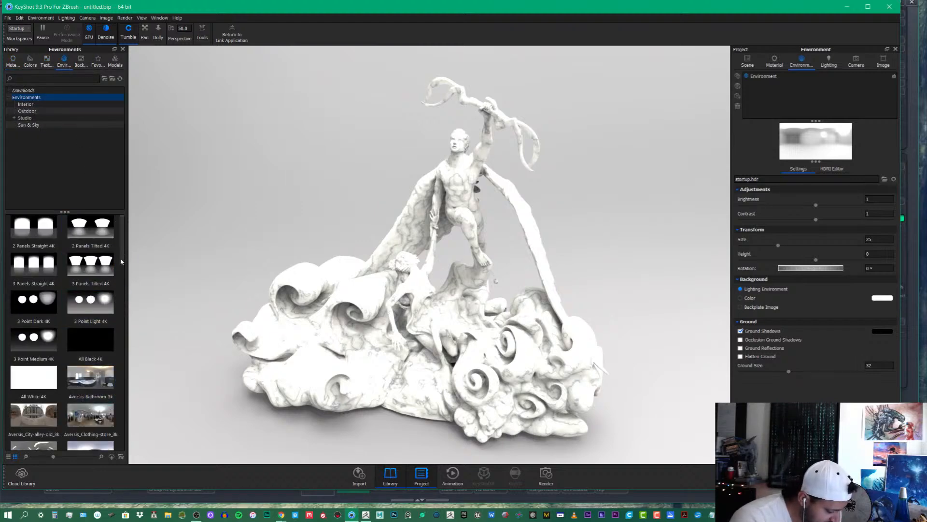
left_click_drag(122, 258, 121, 286)
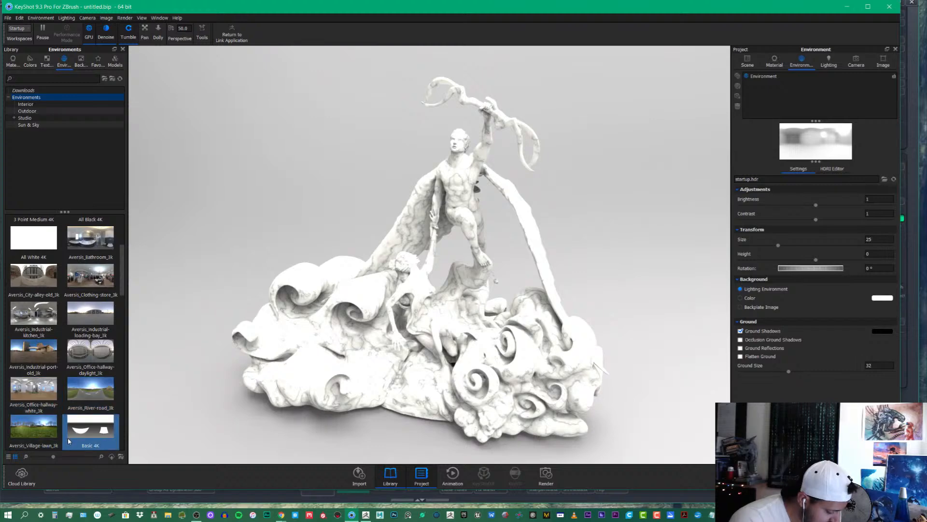
left_click_drag(90, 316, 166, 309)
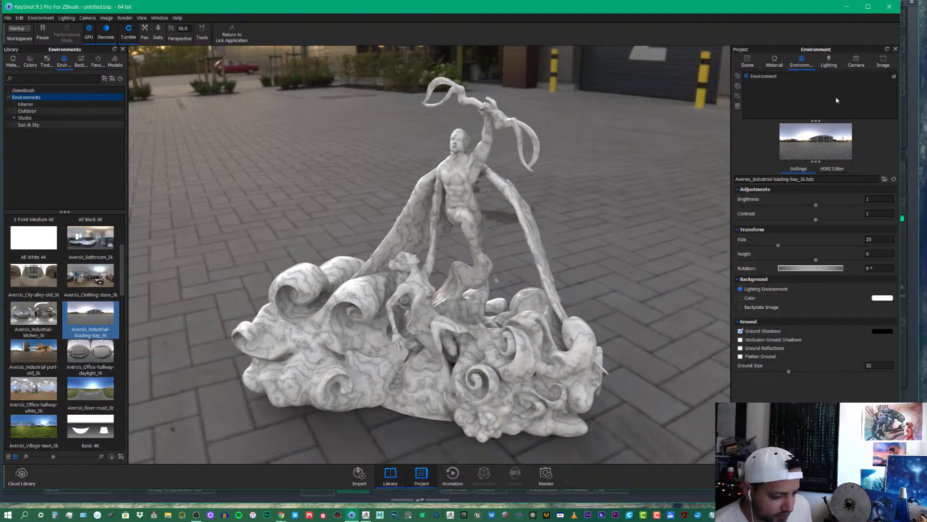
Select the whole ZBrush model group and scale it up uniformly to about 1.72 with the Move Tool
left_click(768, 65)
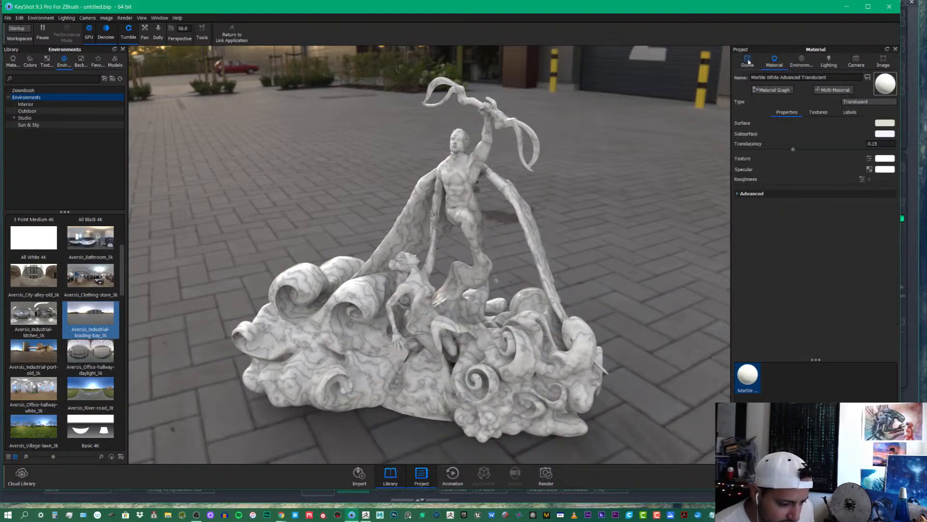
left_click(748, 62)
left_click(772, 96)
left_click(776, 104)
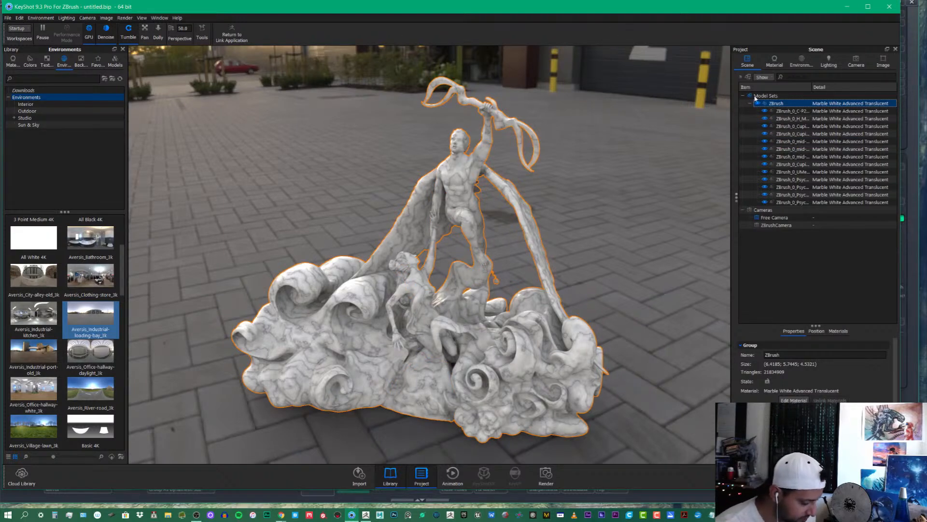
right_click(554, 360)
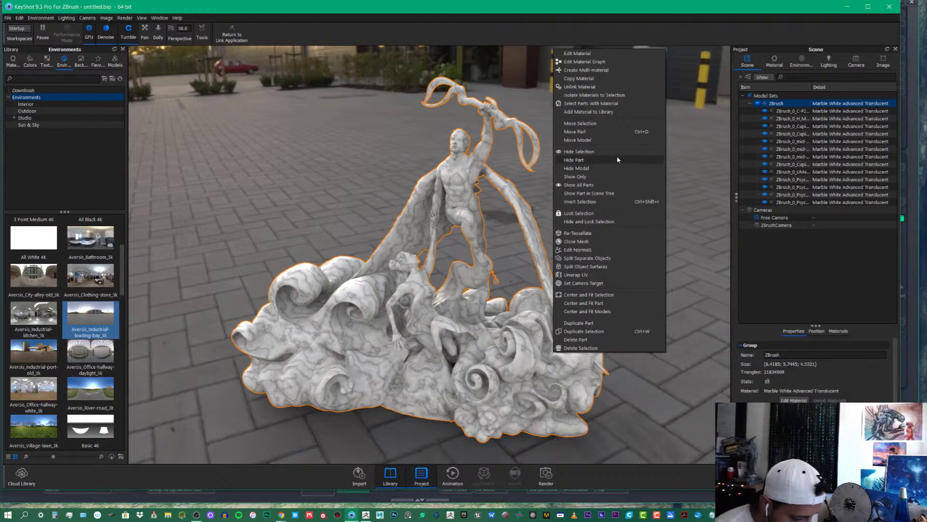
left_click(616, 123)
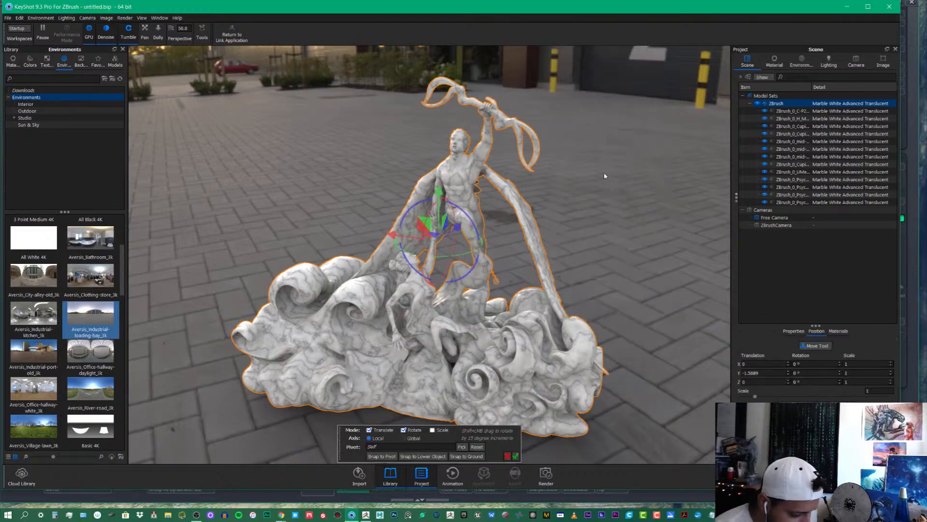
left_click(432, 429)
left_click_drag(440, 242, 562, 336)
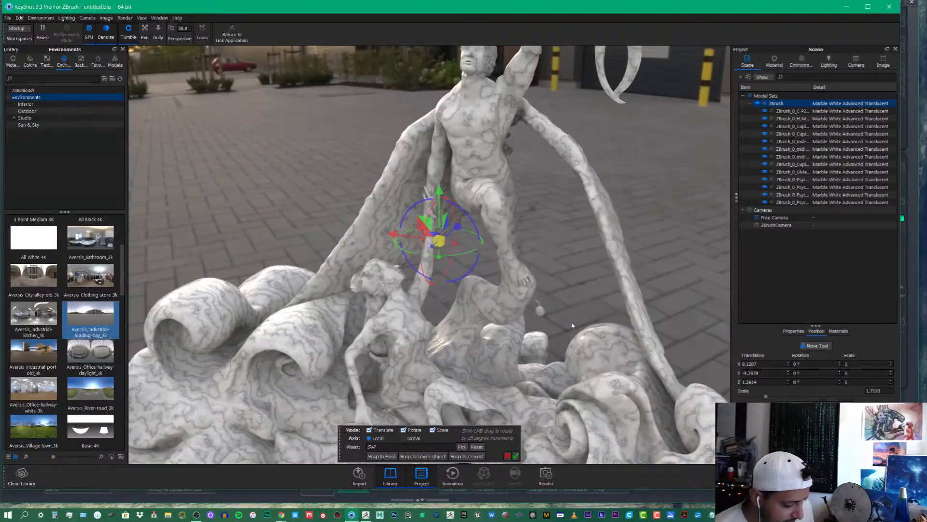
left_click(516, 456)
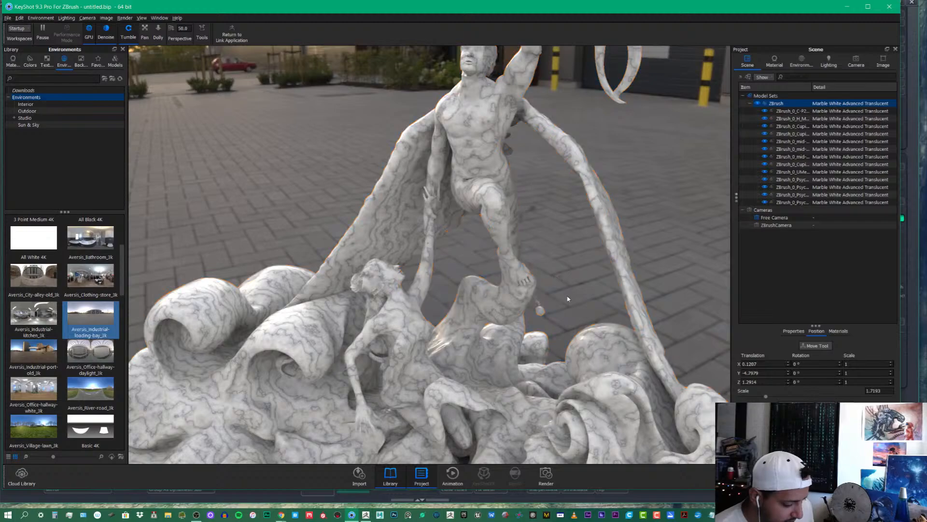
Snap the enlarged ZBrush statue to the ground so its base rests on the pavement
scroll(595, 381, "up", 2)
scroll(588, 258, "down", 2)
scroll(594, 275, "down", 2)
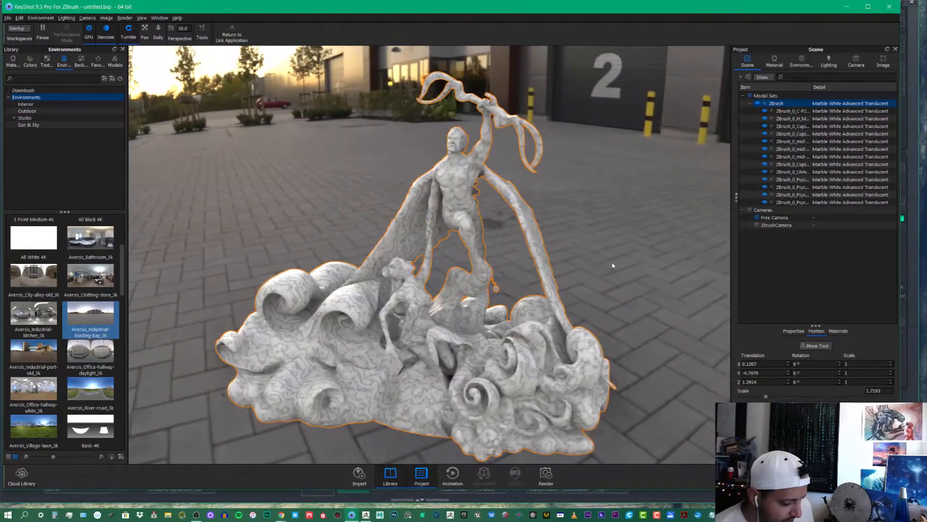
scroll(593, 228, "up", 2)
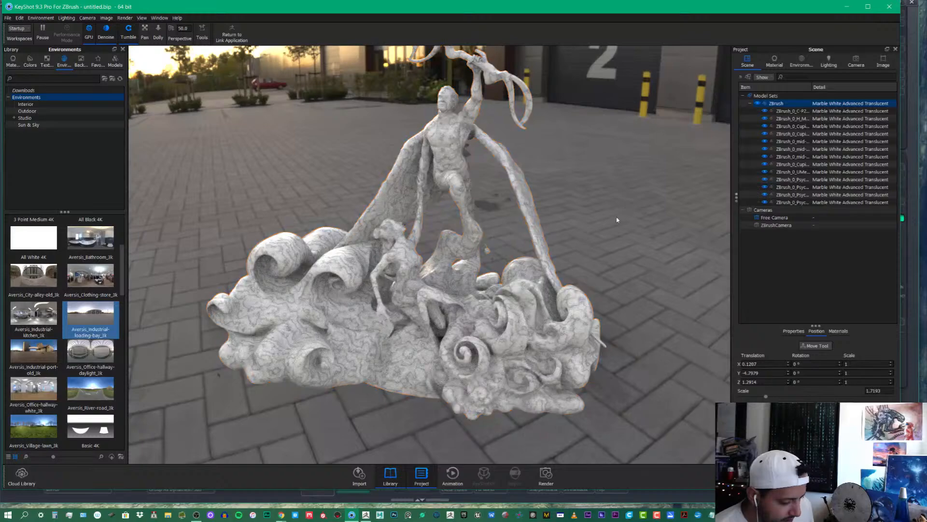
left_click_drag(617, 220, 714, 197)
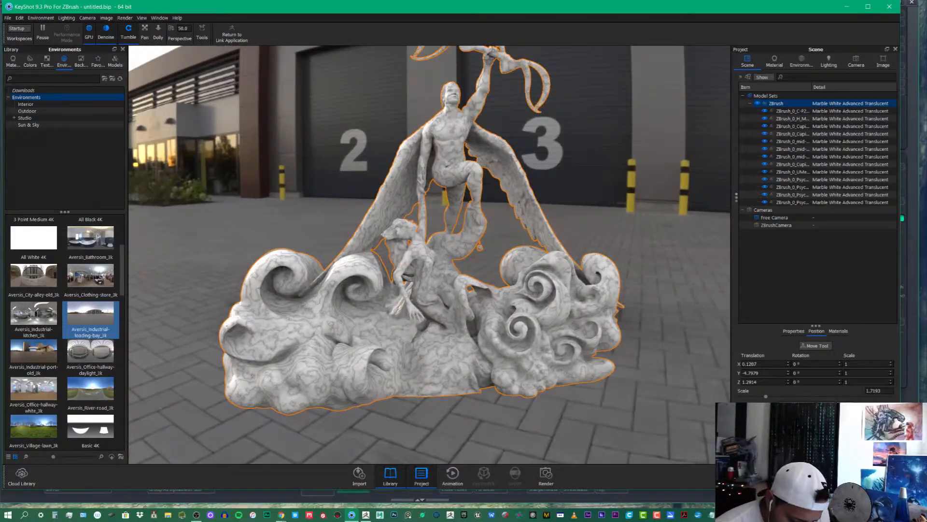
left_click(805, 405)
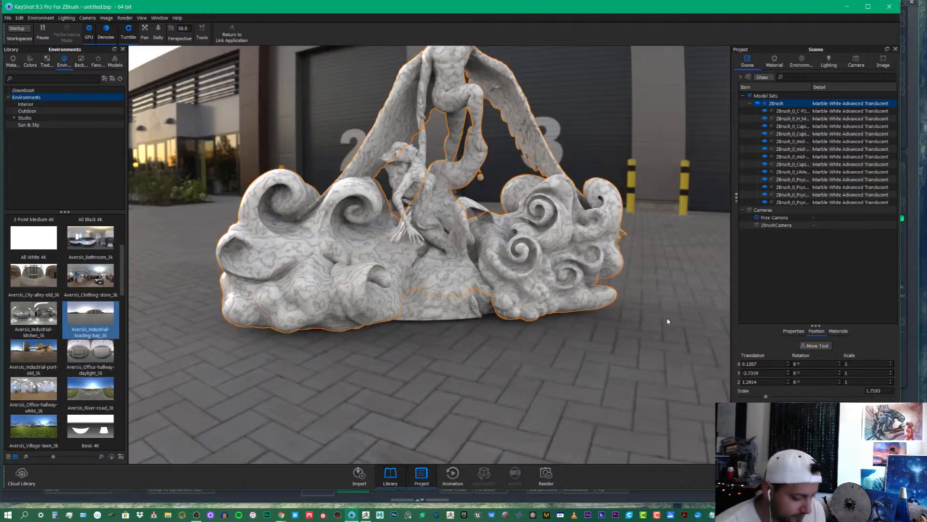
Rotate the loading-bay environment to 73.5° around the statue
left_click_drag(678, 251, 649, 293)
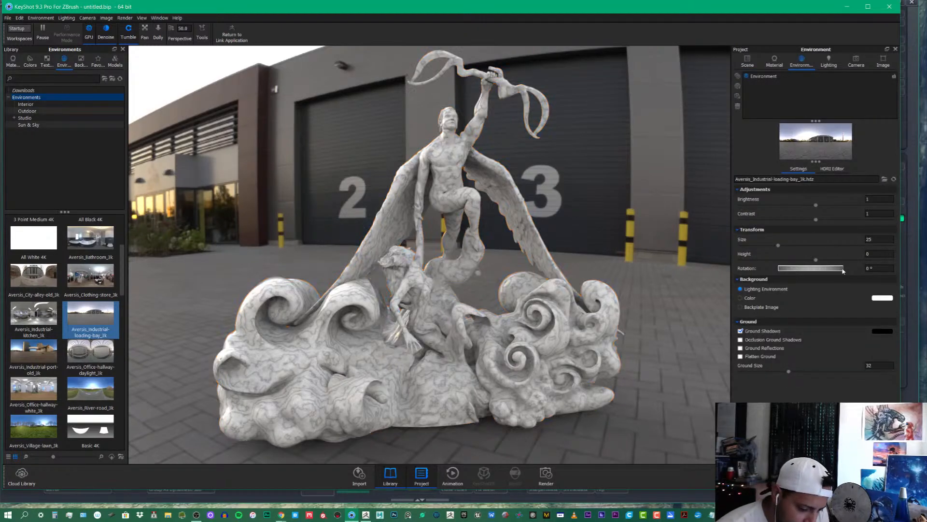
left_click_drag(817, 272, 869, 271)
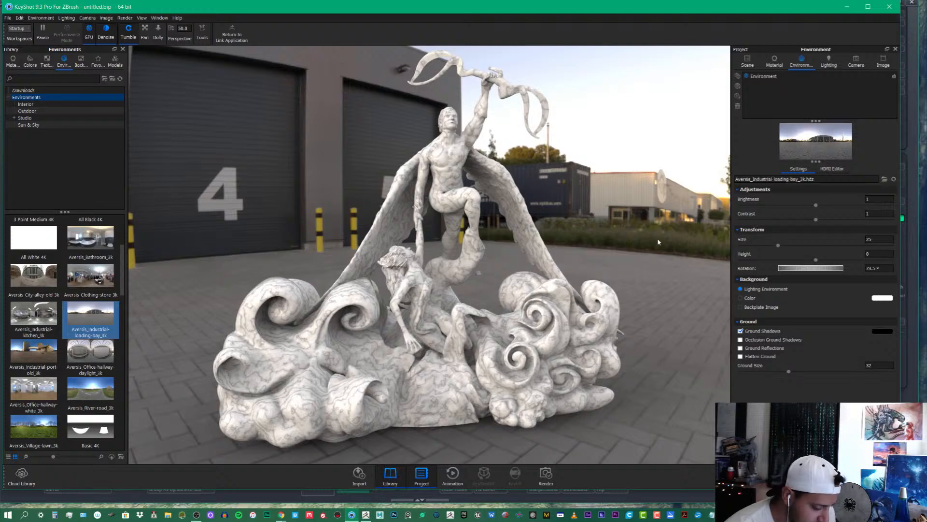
left_click_drag(641, 265, 641, 286)
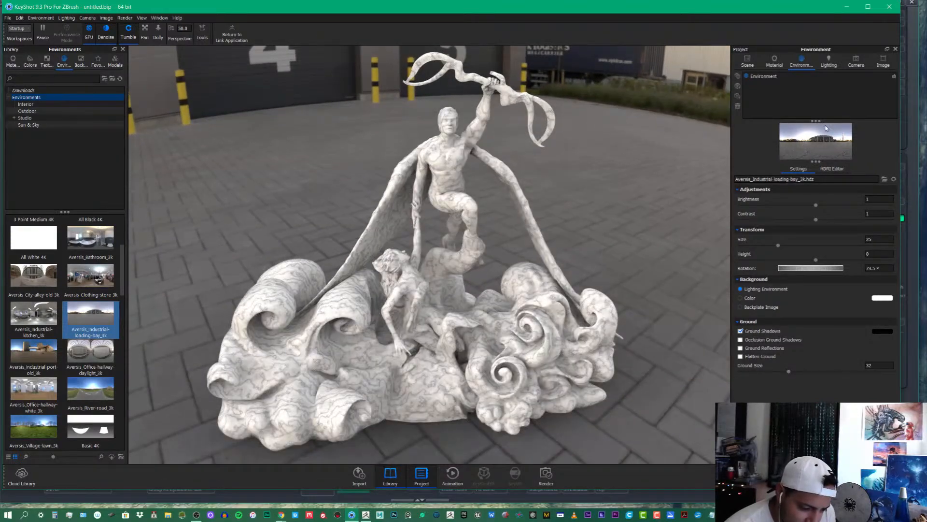
Switch the background from the lighting environment to a solid colour and set it to the grey-blue #9EB0C8
left_click(741, 297)
left_click(883, 298)
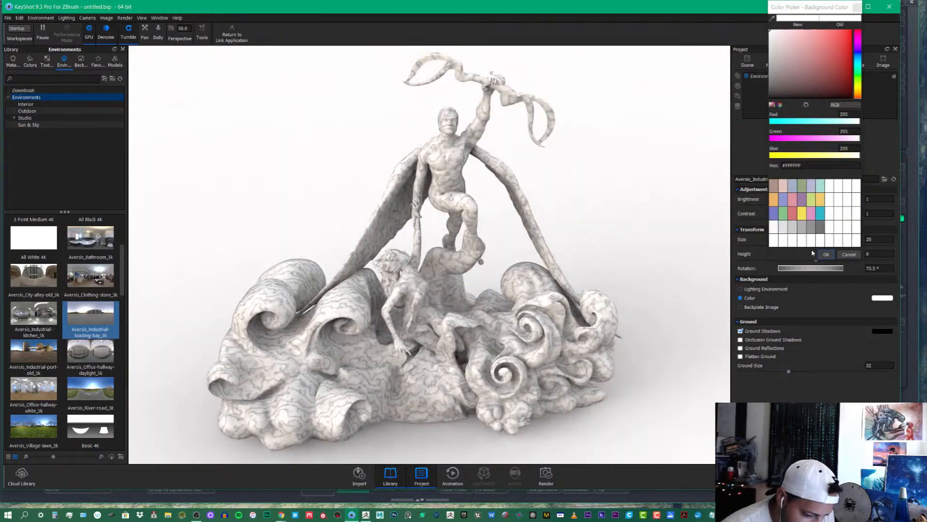
left_click(792, 186)
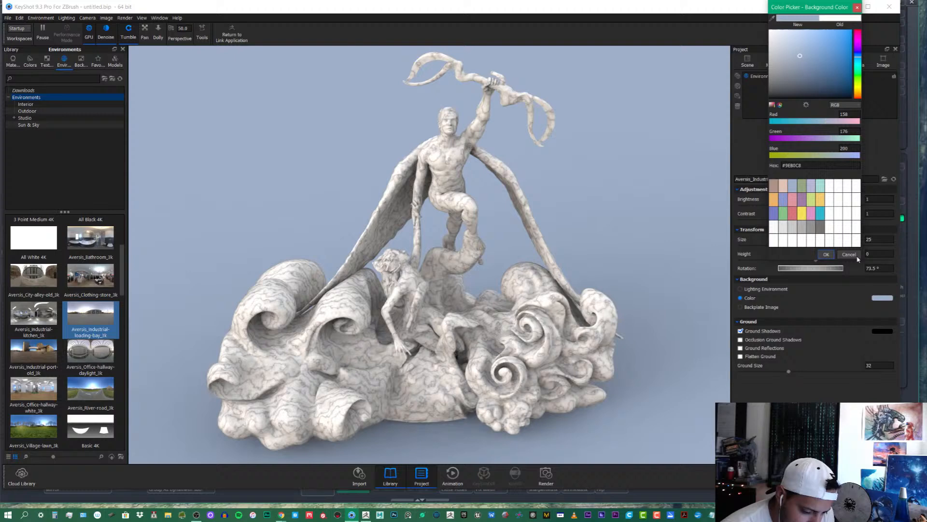
left_click(830, 255)
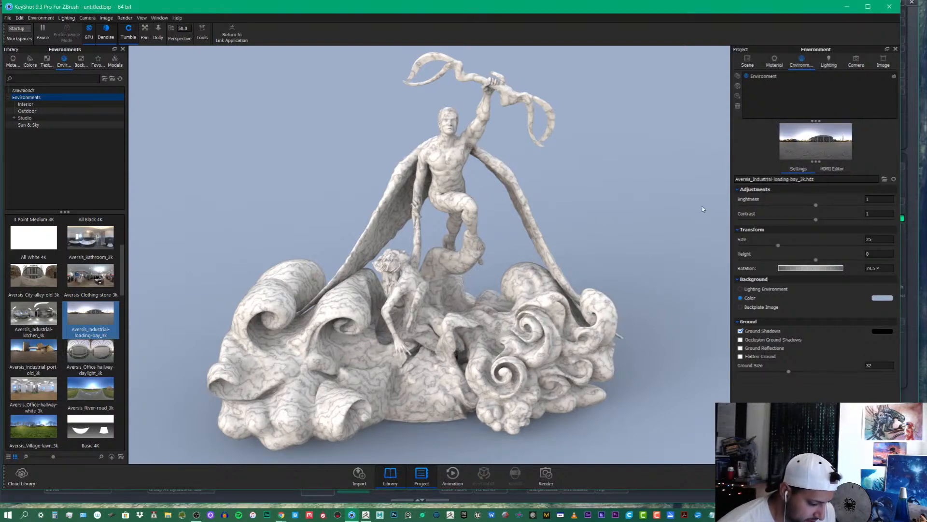
Adjust the marble material's noise Bump texture to a scale of 0.0476 and a bump height of 0.039
left_click(775, 61)
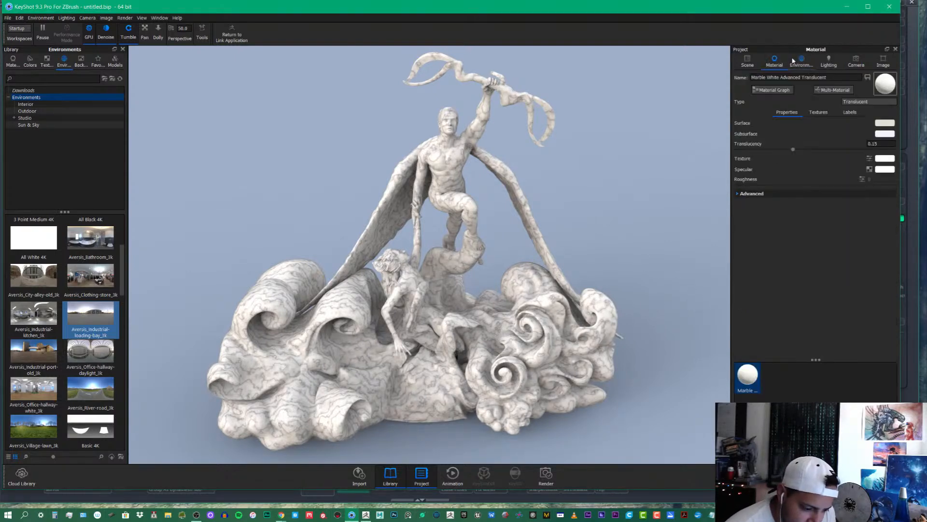
left_click(819, 112)
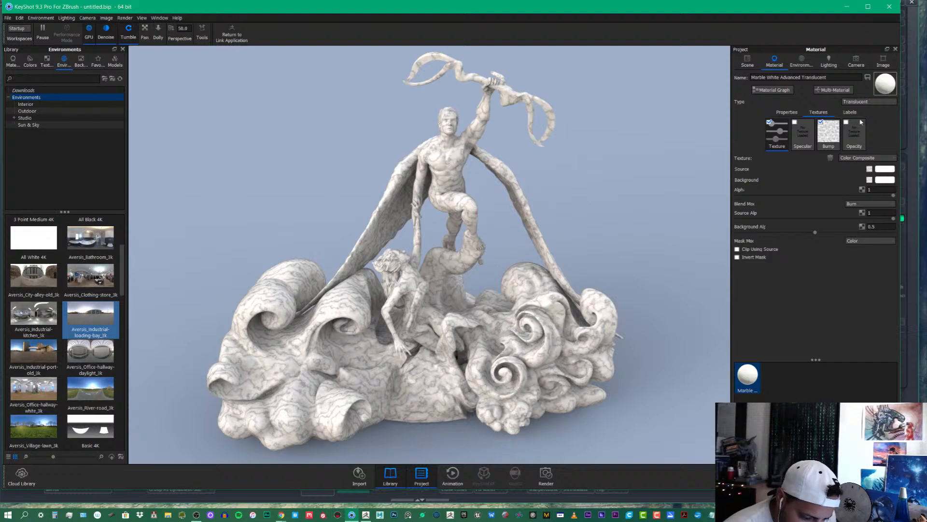
left_click(830, 138)
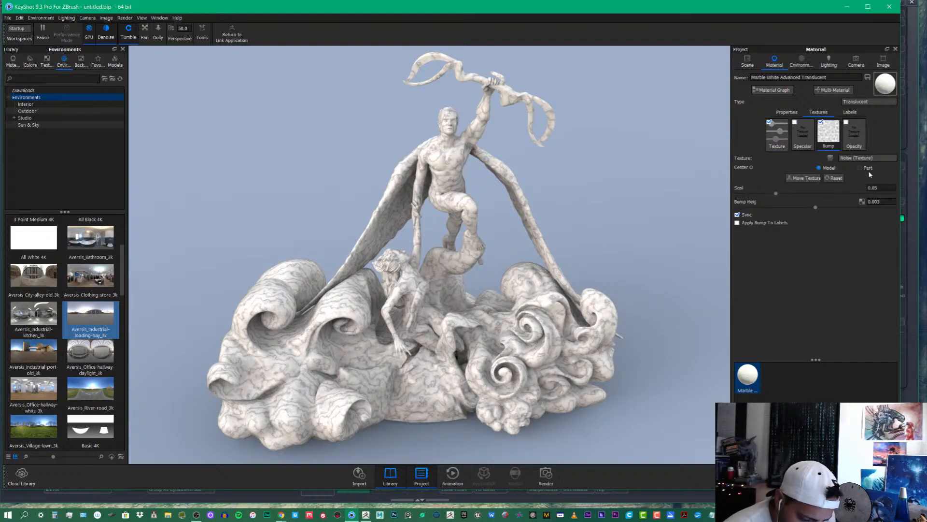
left_click(822, 122)
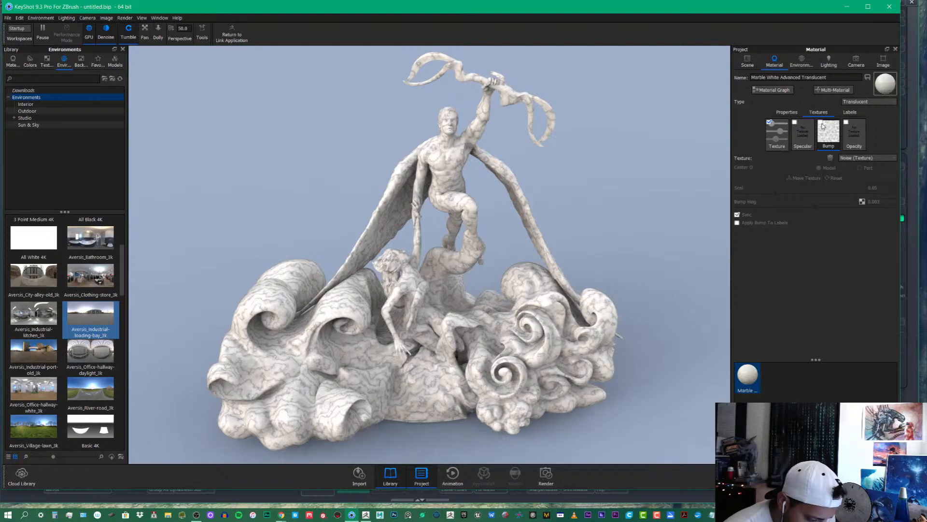
left_click(821, 123)
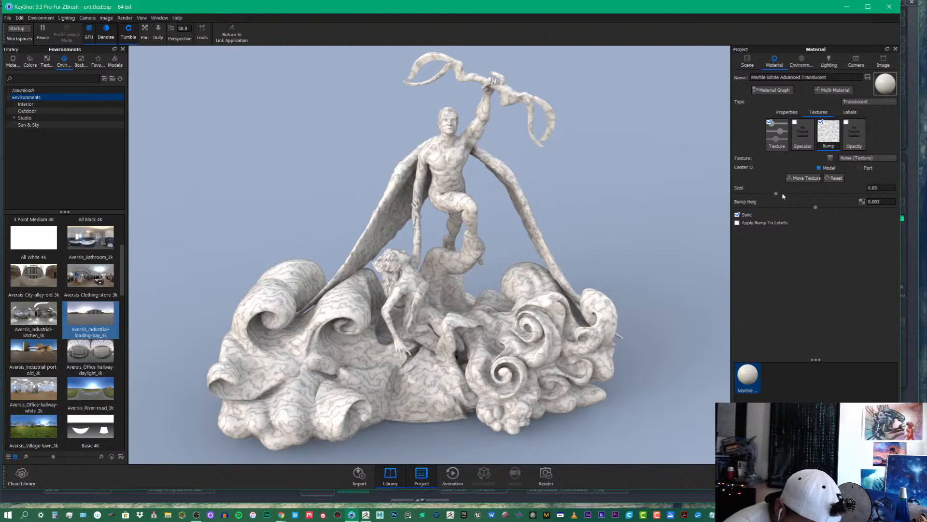
left_click_drag(783, 196, 805, 197)
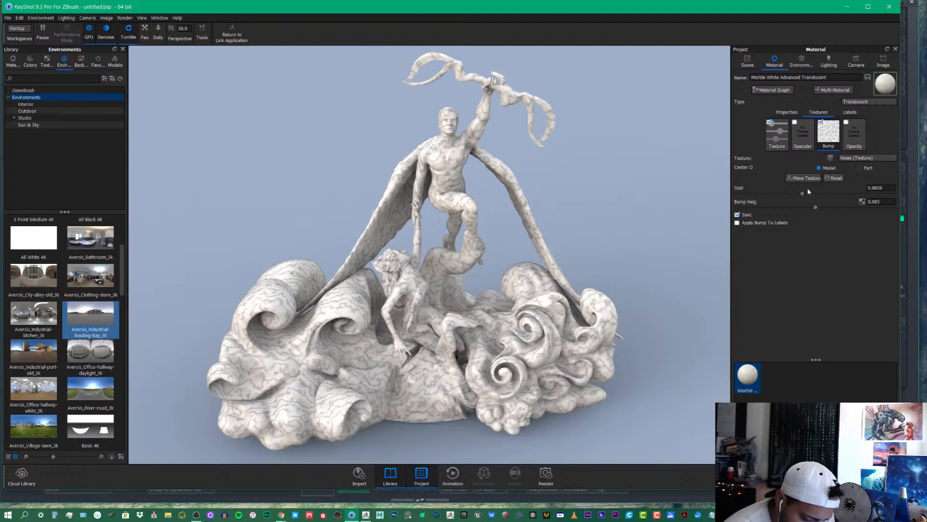
left_click_drag(803, 193, 775, 193)
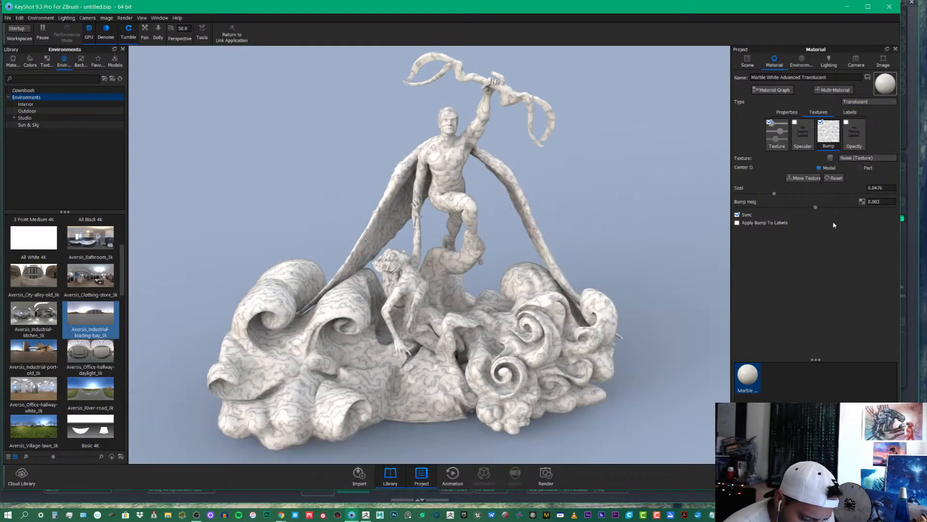
left_click_drag(815, 207, 776, 207)
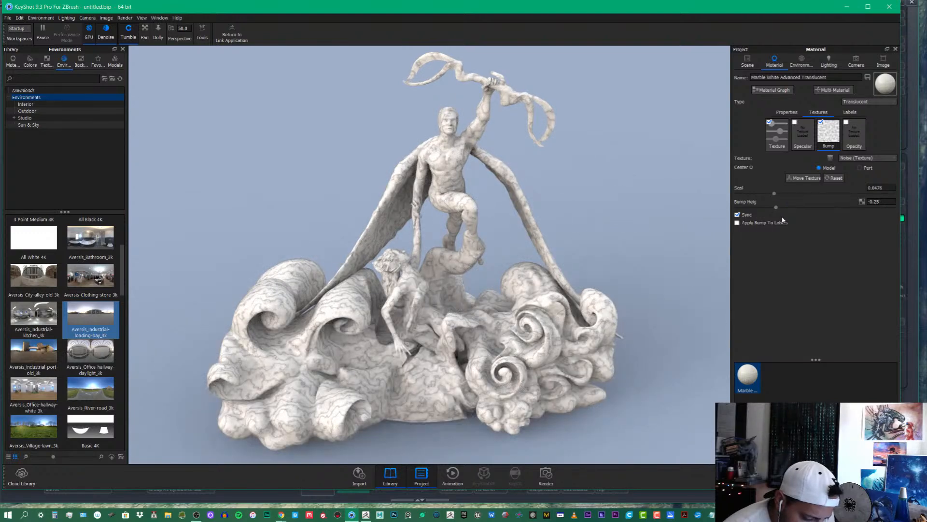
left_click_drag(776, 207, 819, 205)
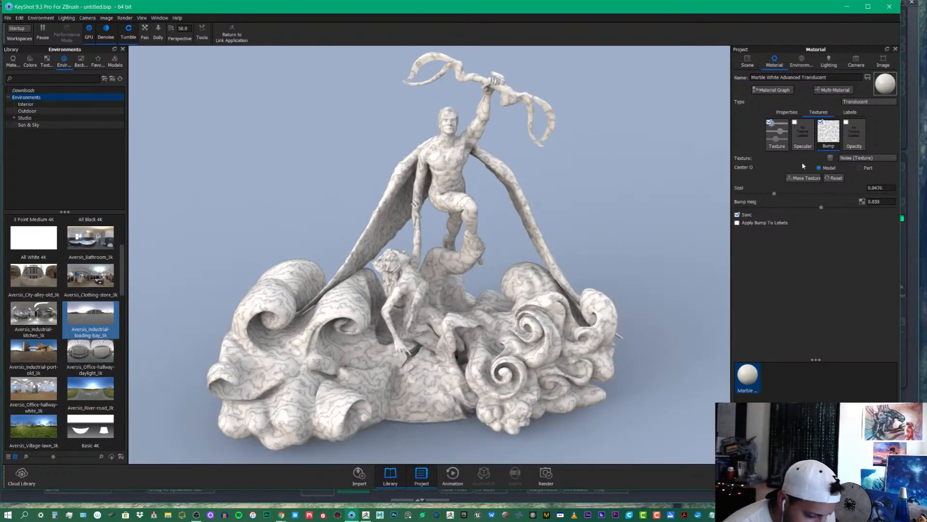
Lower the Alpha of the marble material's Color Composite texture to 0.287
left_click(786, 112)
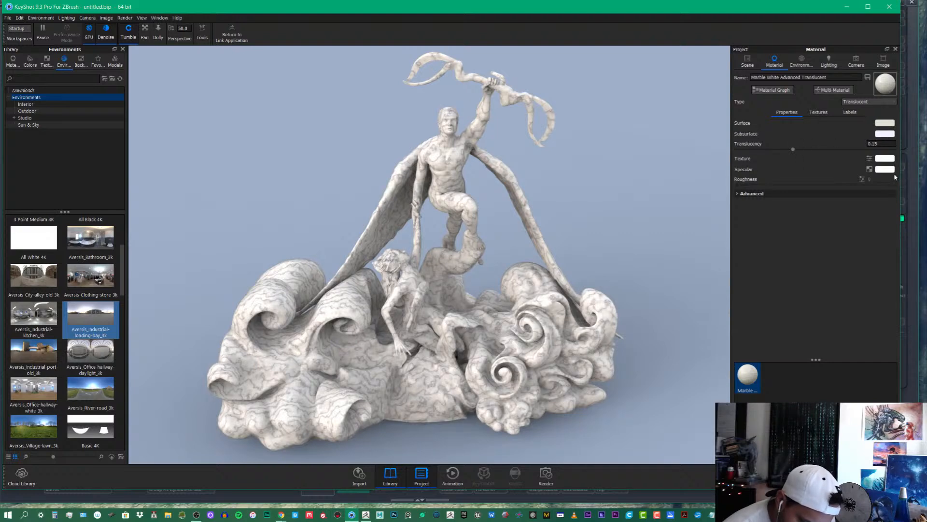
left_click(742, 193)
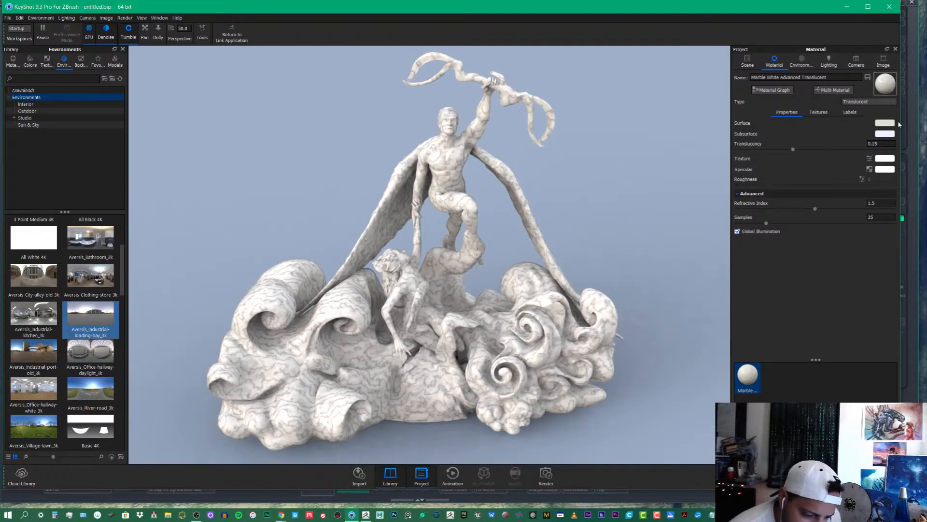
left_click(818, 112)
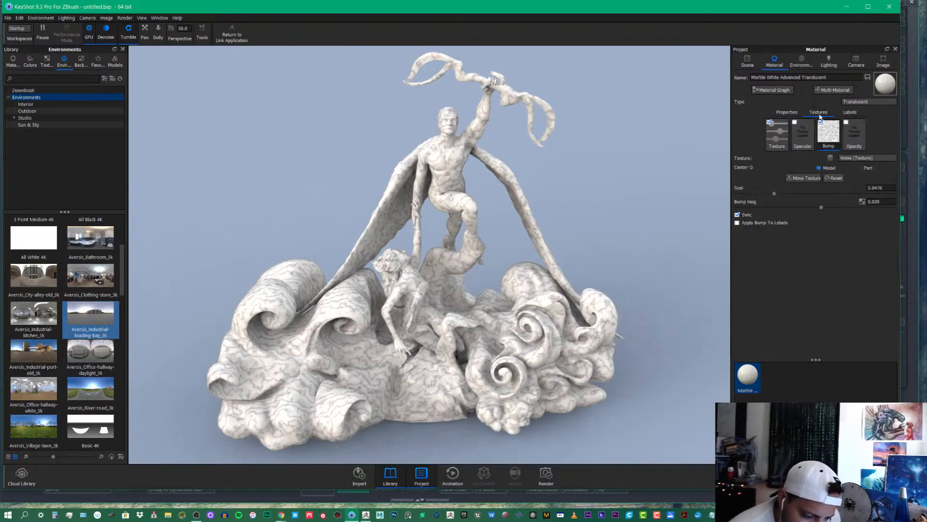
left_click(778, 146)
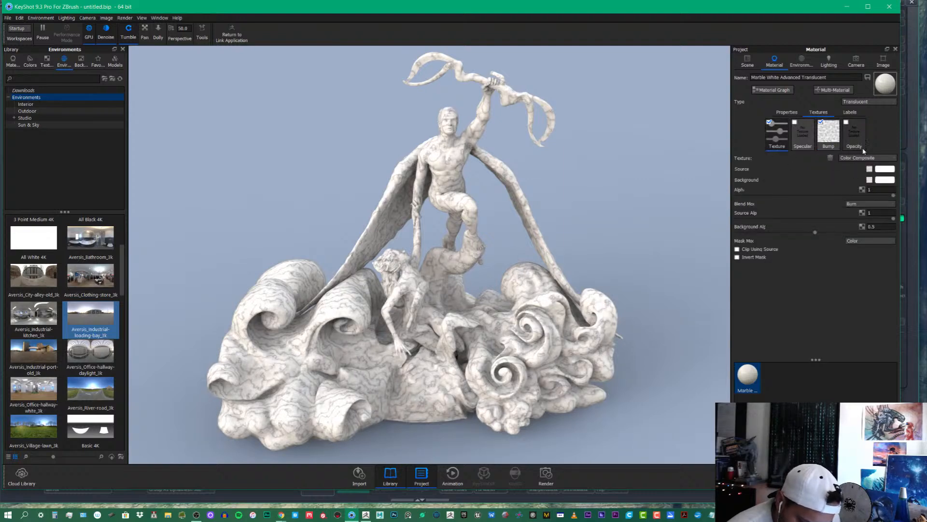
left_click(892, 196)
left_click(856, 195)
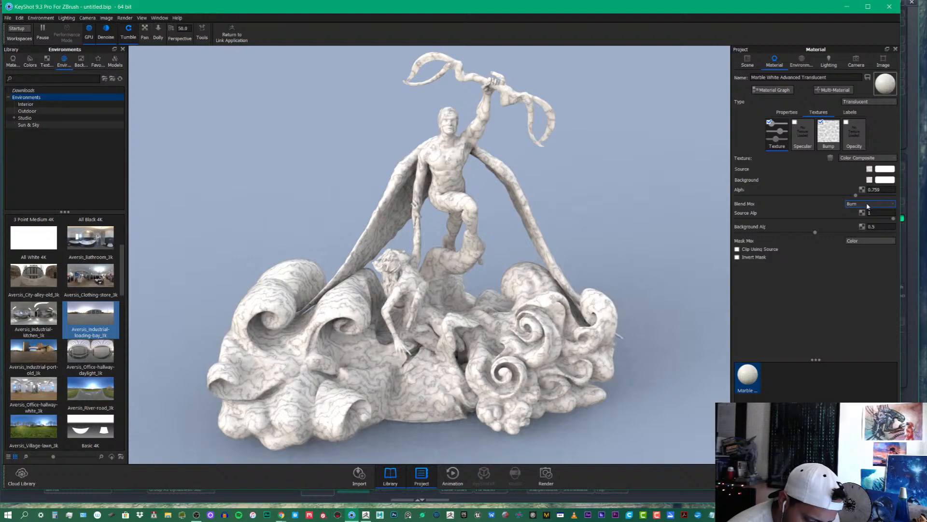
left_click(803, 195)
left_click(782, 195)
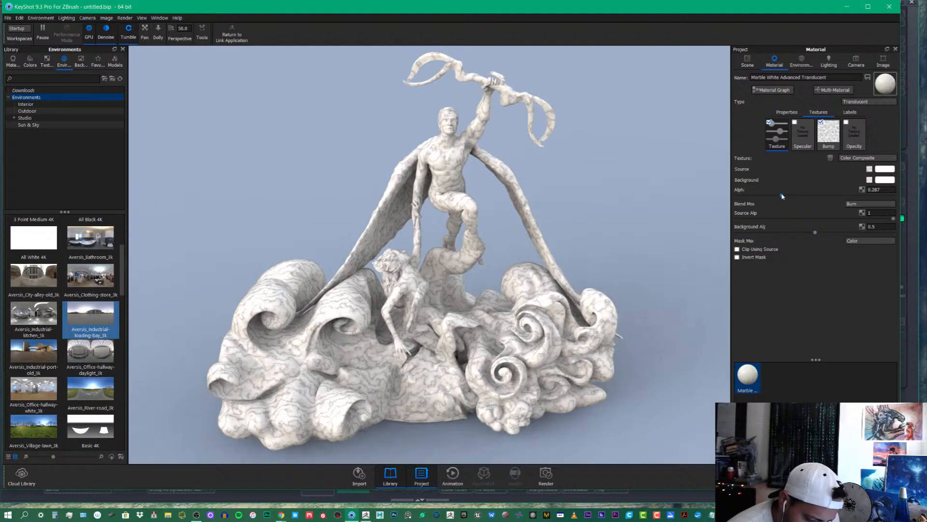
Raise the Color Composite texture's Alpha to 1 and set its Background Alpha to 0.553
left_click_drag(782, 195, 906, 189)
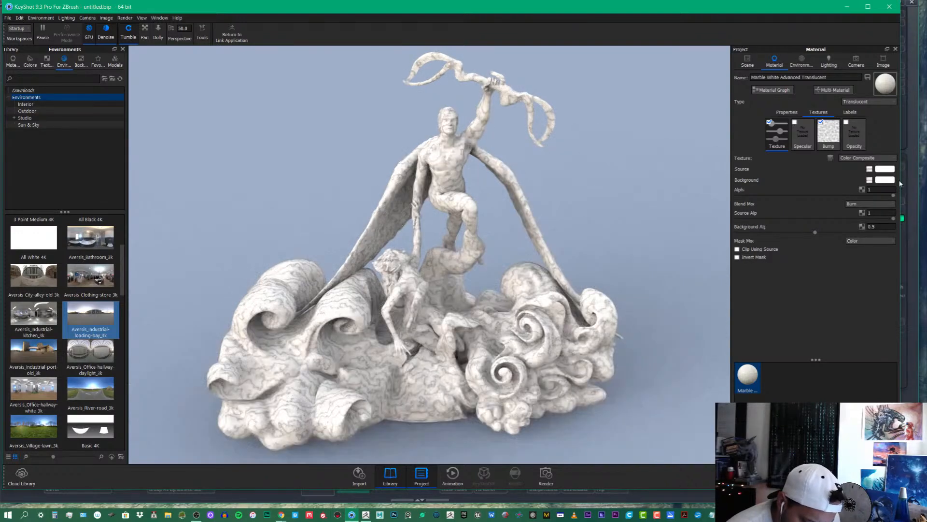
mouse_move(893, 218)
left_mouse_down()
mouse_move(828, 227)
mouse_move(897, 218)
left_mouse_up()
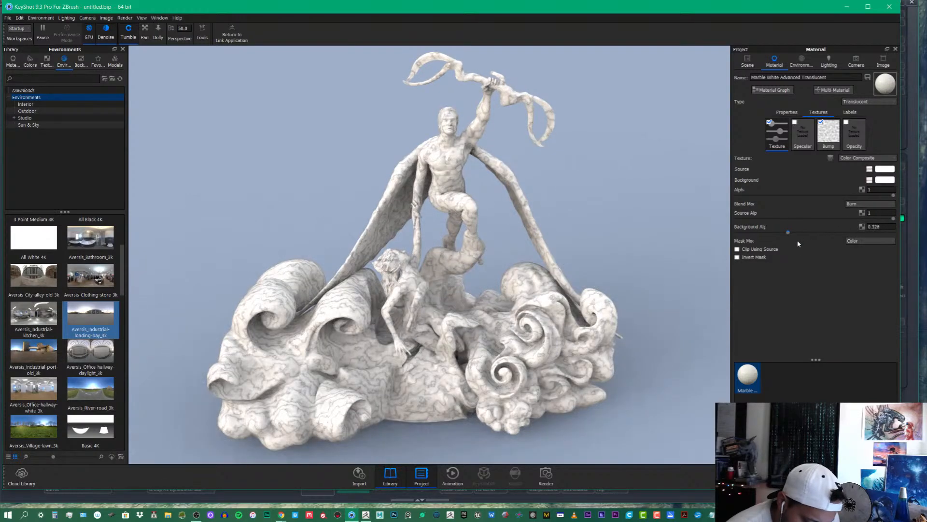
left_click_drag(789, 232, 830, 226)
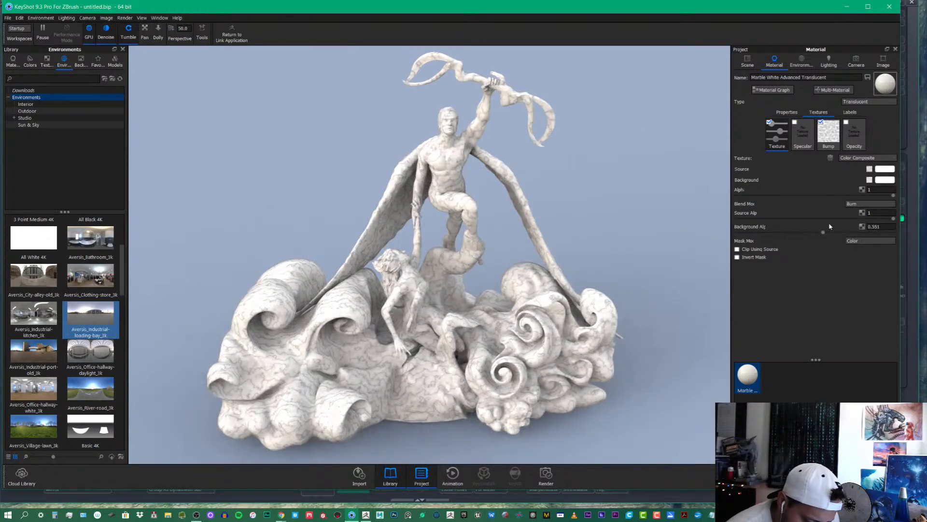
In the Source marble's nested vein-colour Marble texture, set scale 1.445, vein thickness 0.478, vein noise 3.065 and vein noise scale 2.545
left_click(871, 170)
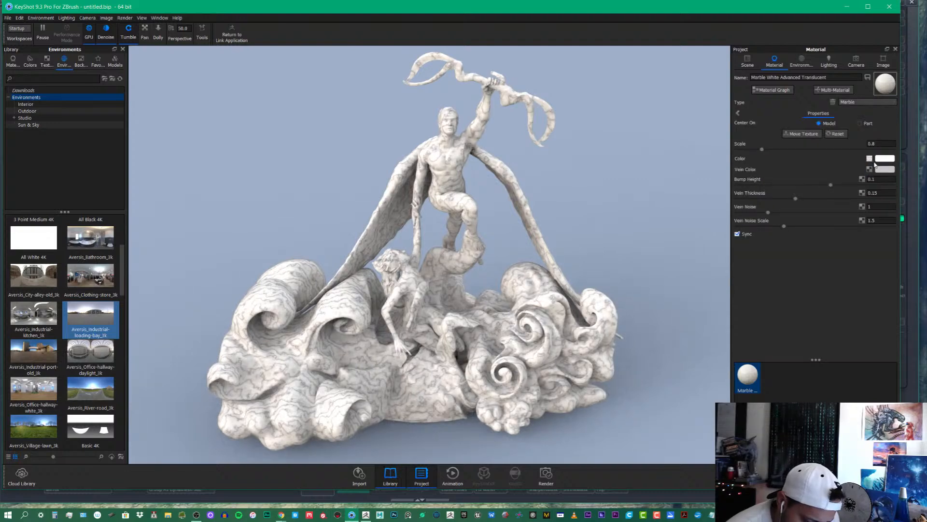
left_click(870, 169)
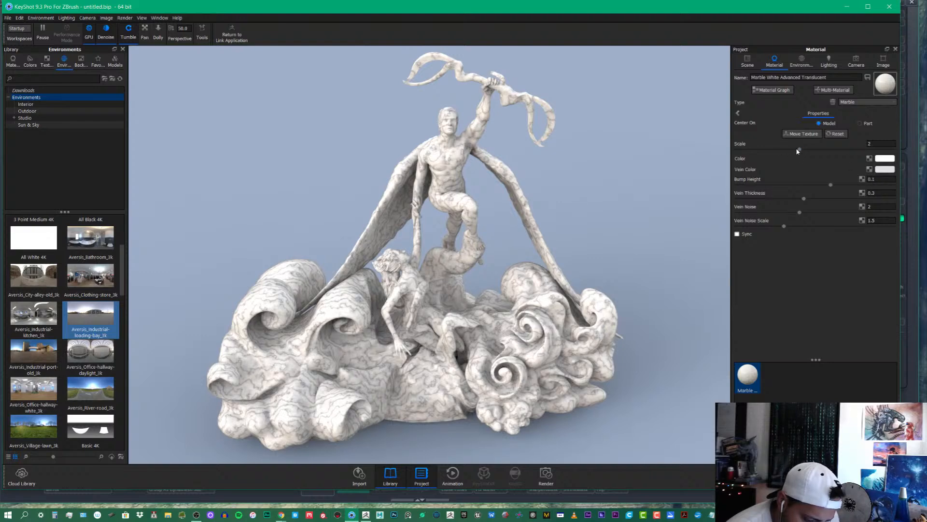
left_click_drag(800, 149, 831, 150)
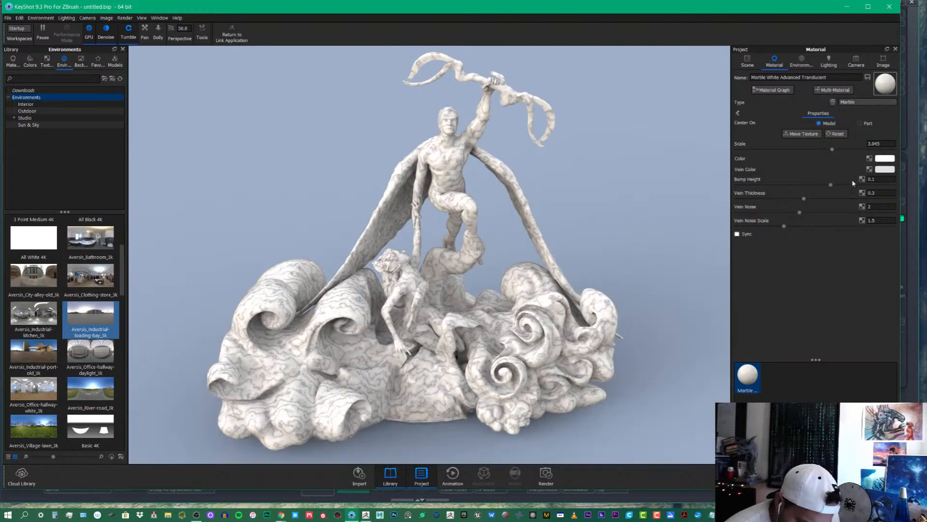
left_click_drag(814, 198, 826, 200)
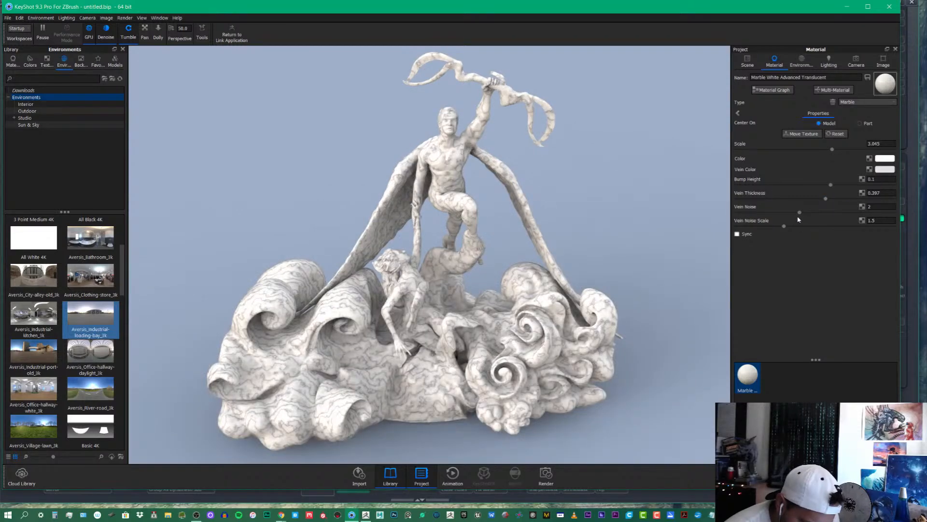
left_click_drag(784, 225, 846, 202)
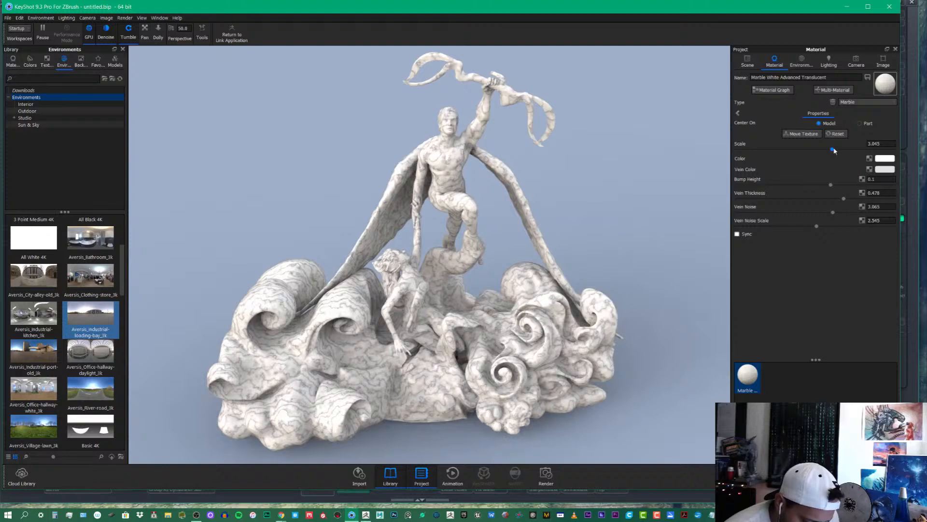
left_click_drag(835, 151, 800, 161)
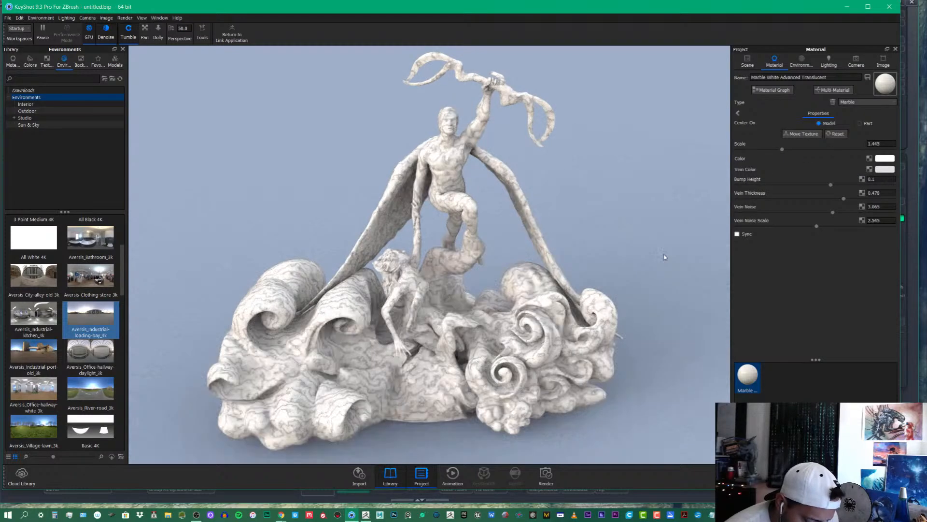
left_click_drag(636, 253, 629, 254)
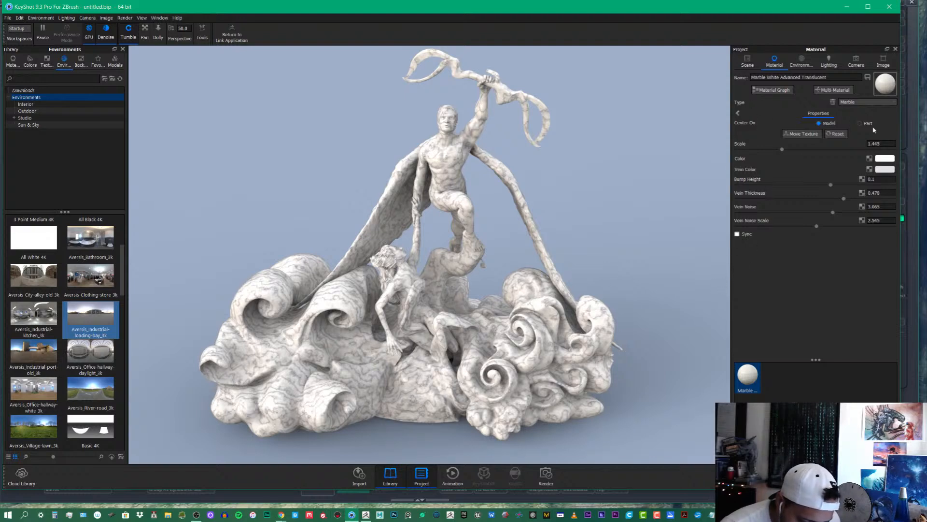
Return to the Color Composite's Source marble texture and set its scale to 1.62 and vein noise to 1.595
left_click(737, 113)
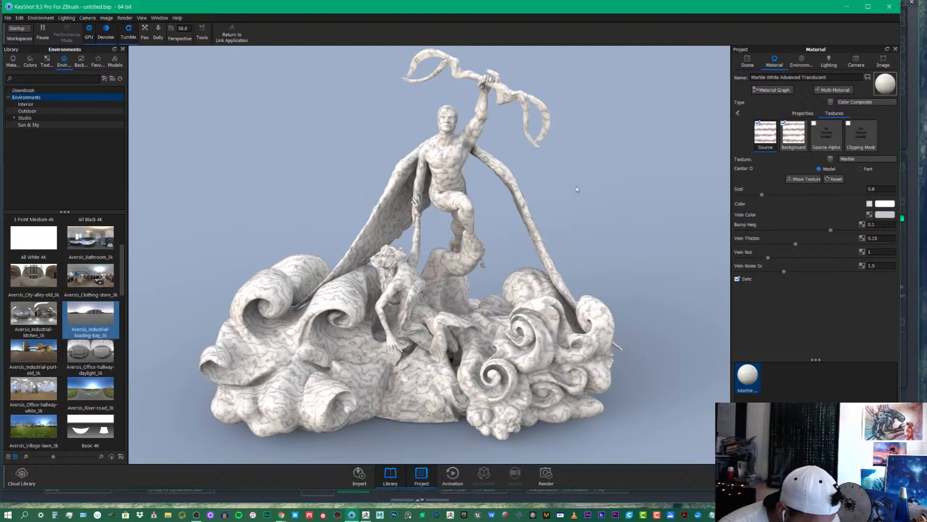
left_click_drag(675, 212, 604, 240)
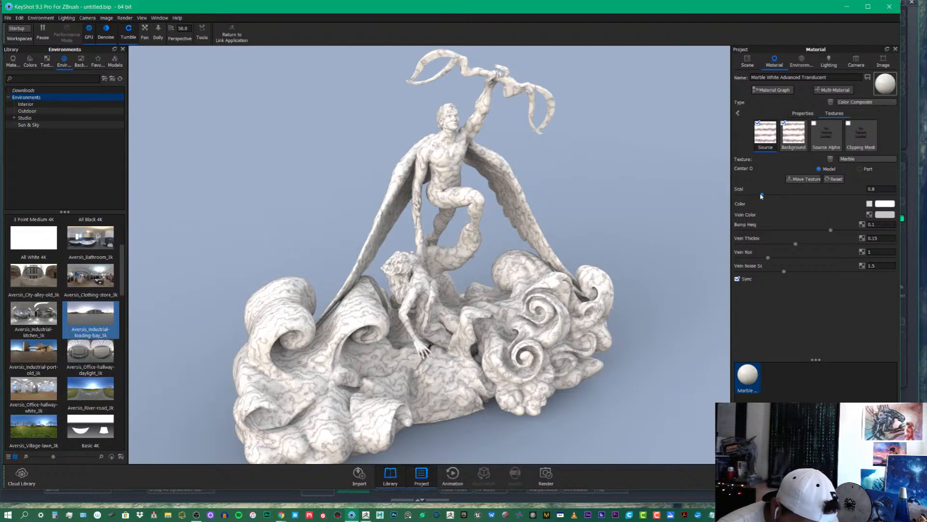
left_click_drag(762, 194, 788, 196)
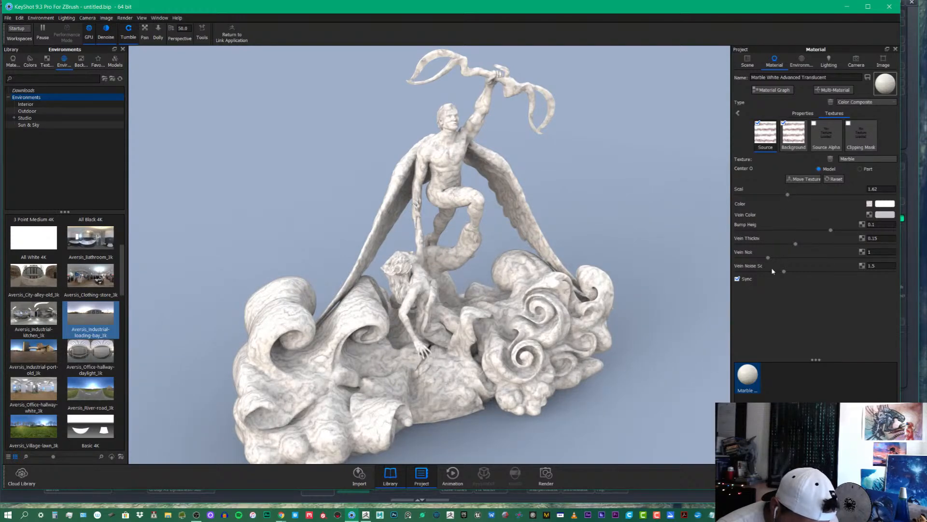
left_click_drag(768, 258, 787, 257)
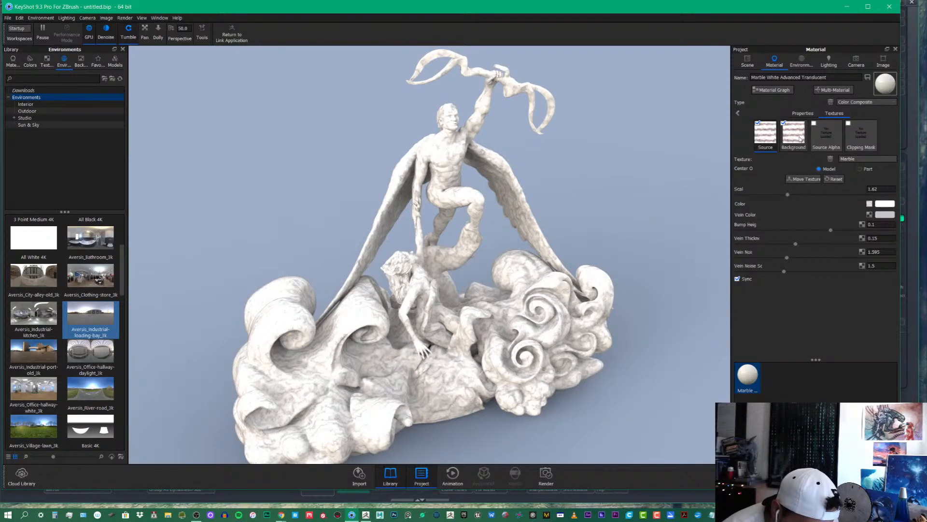
Set the Color Composite's Background marble texture to vein thickness 2.695, vein noise 0.175 and bump height -0.095
left_click(794, 134)
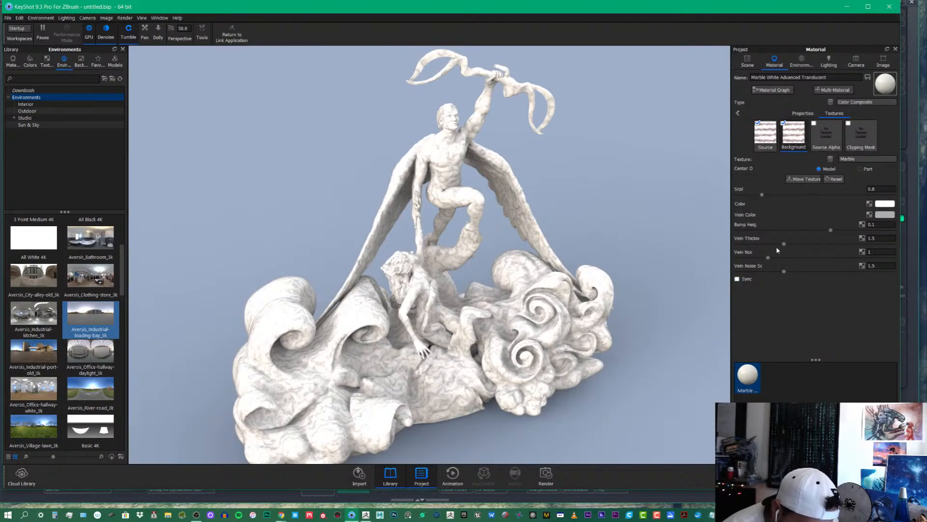
left_click_drag(784, 244, 836, 257)
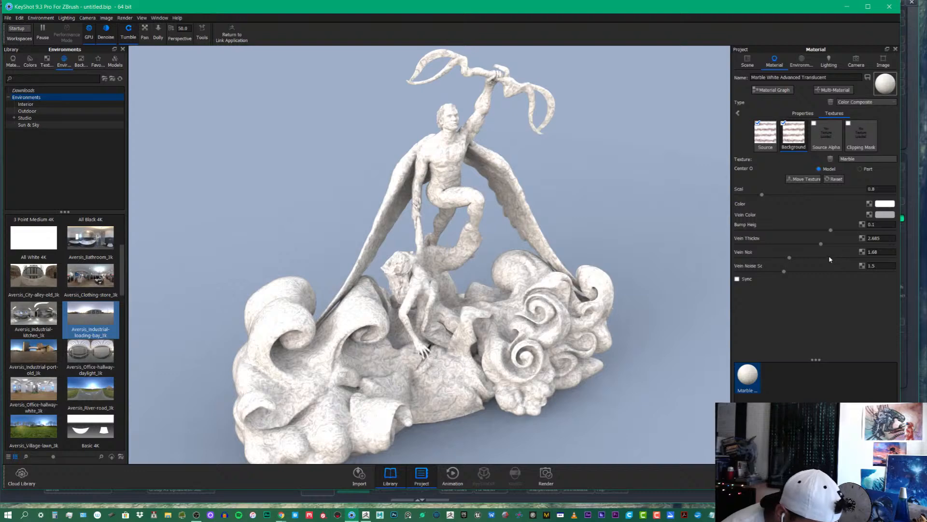
left_click_drag(799, 256, 832, 257)
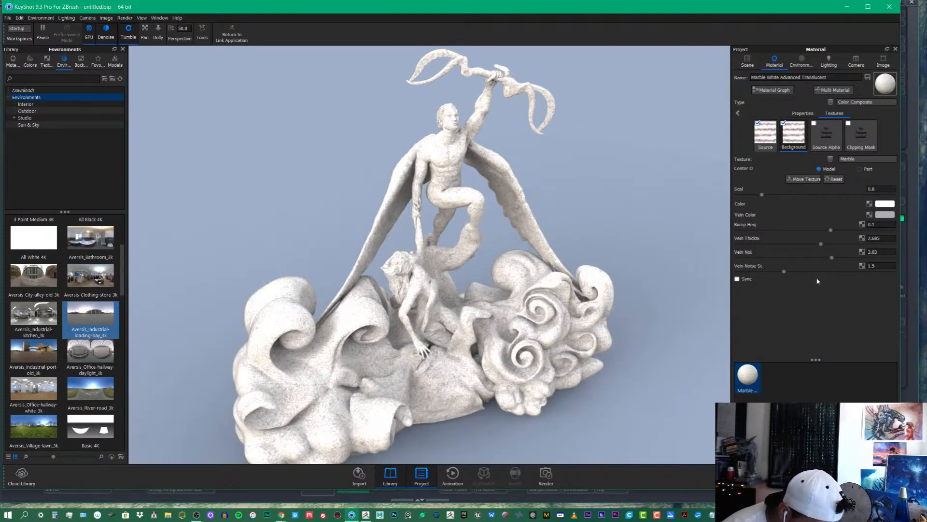
left_click_drag(831, 257, 804, 257)
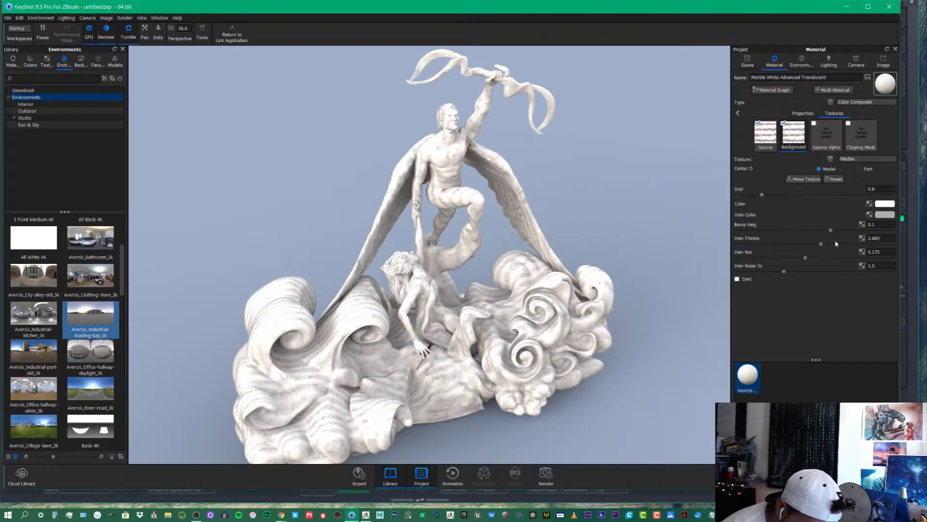
left_click_drag(831, 230, 801, 236)
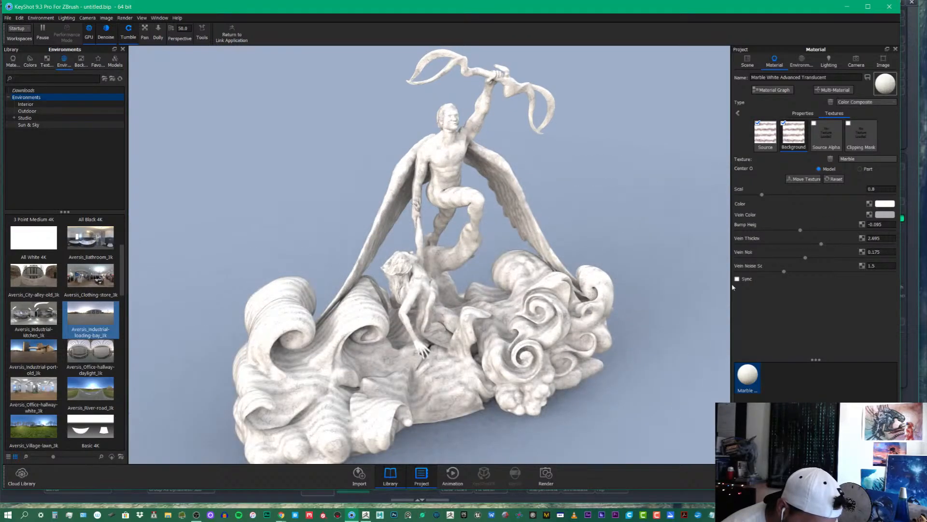
Set the Background marble texture's vein noise scale to 2.375, vein noise to 0.342 and scale to 2.79
left_click_drag(635, 352, 531, 351)
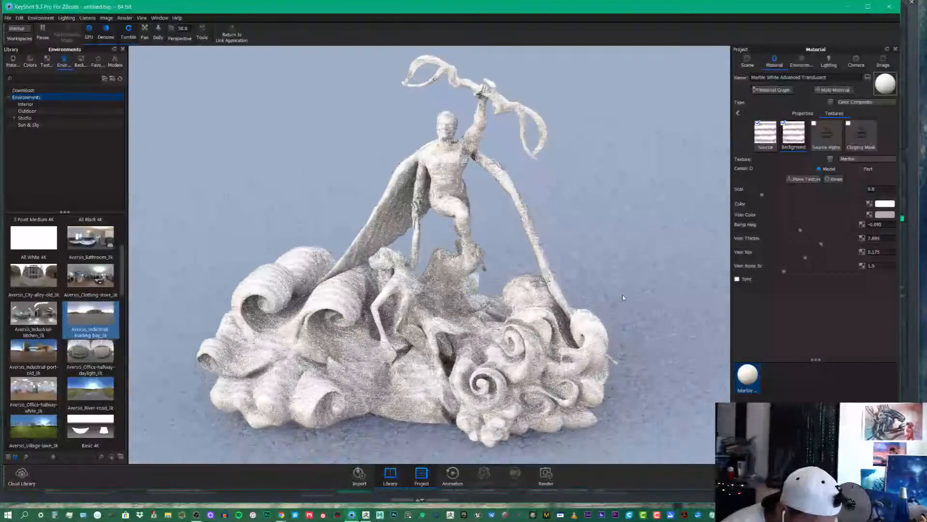
left_click_drag(783, 272, 871, 257)
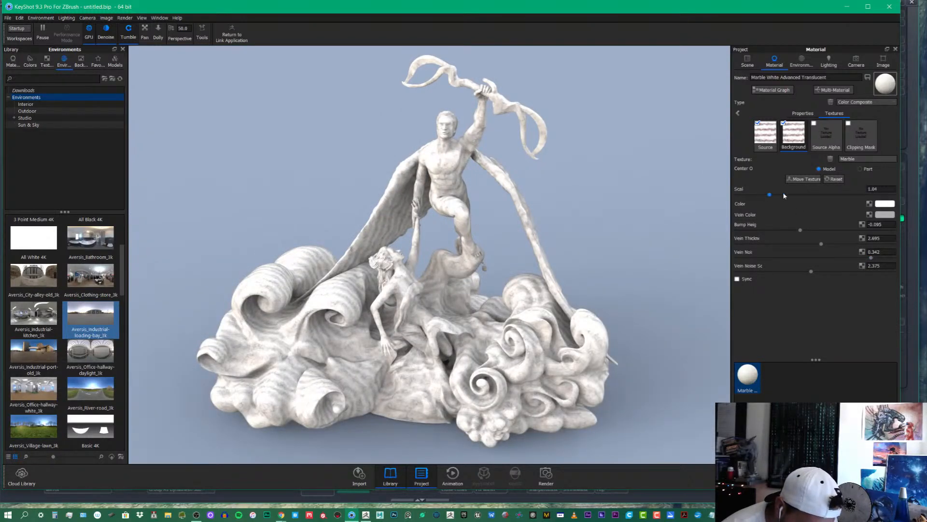
left_click_drag(783, 193, 824, 195)
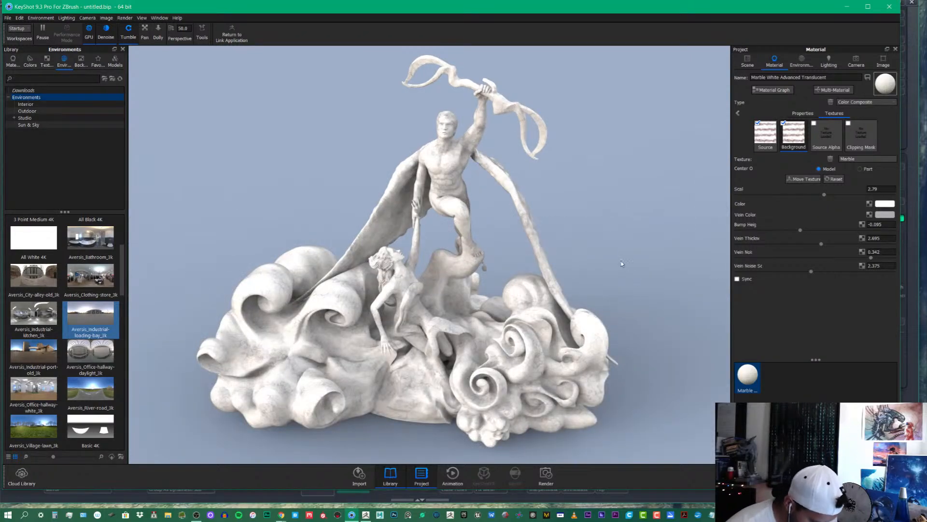
Inspect the statue from behind and increase the Background marble texture's scale to 3.405
left_click_drag(586, 274, 631, 291)
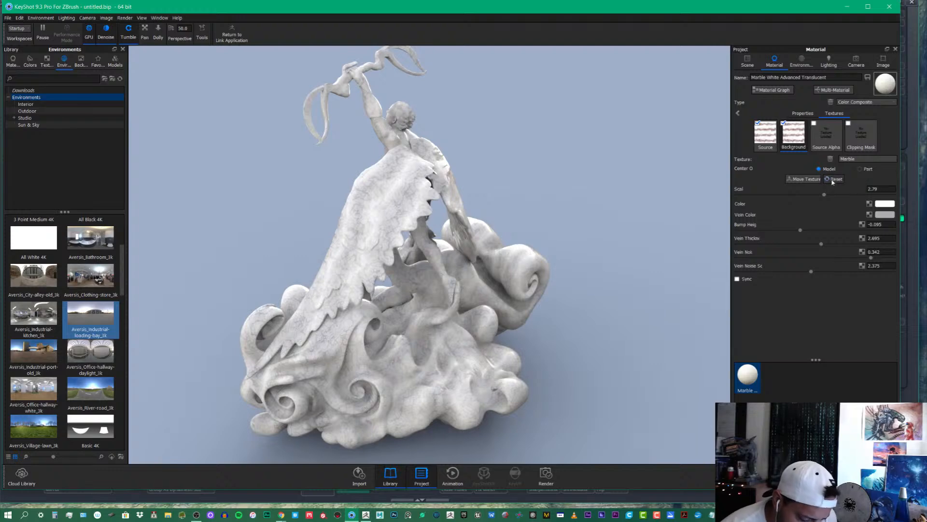
middle_click_drag(649, 267, 651, 286)
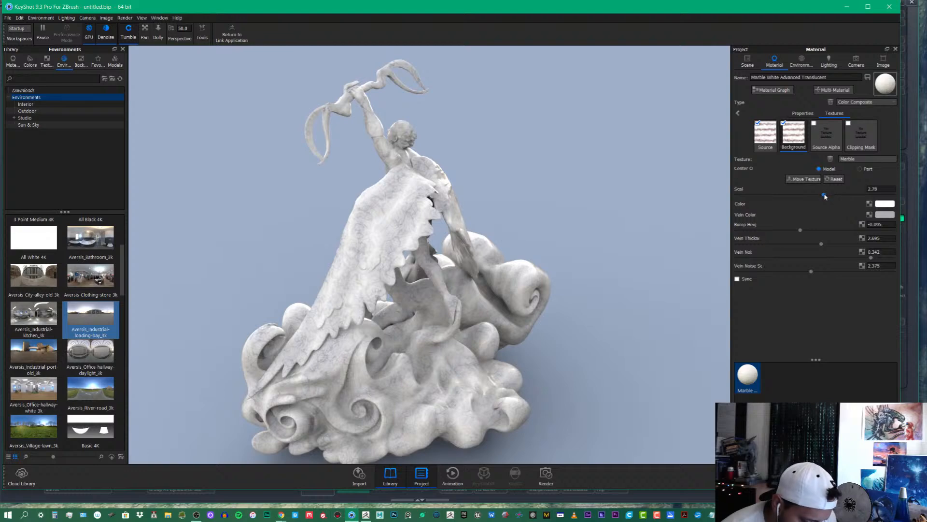
left_click_drag(824, 195, 810, 195)
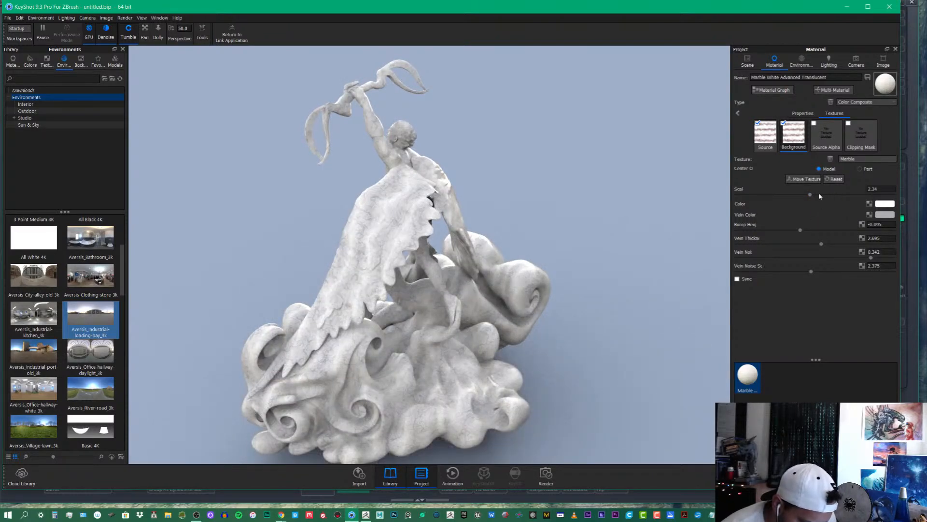
left_click_drag(819, 195, 827, 195)
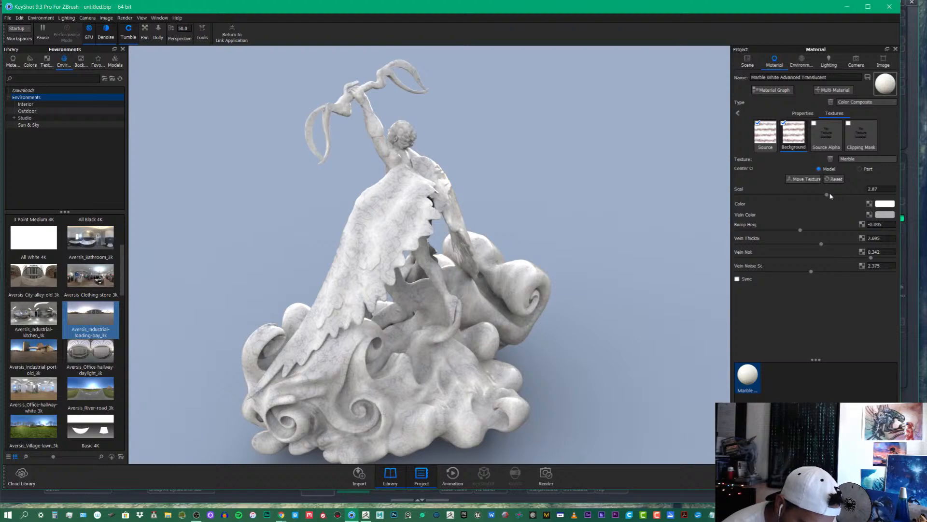
left_click_drag(828, 196, 844, 195)
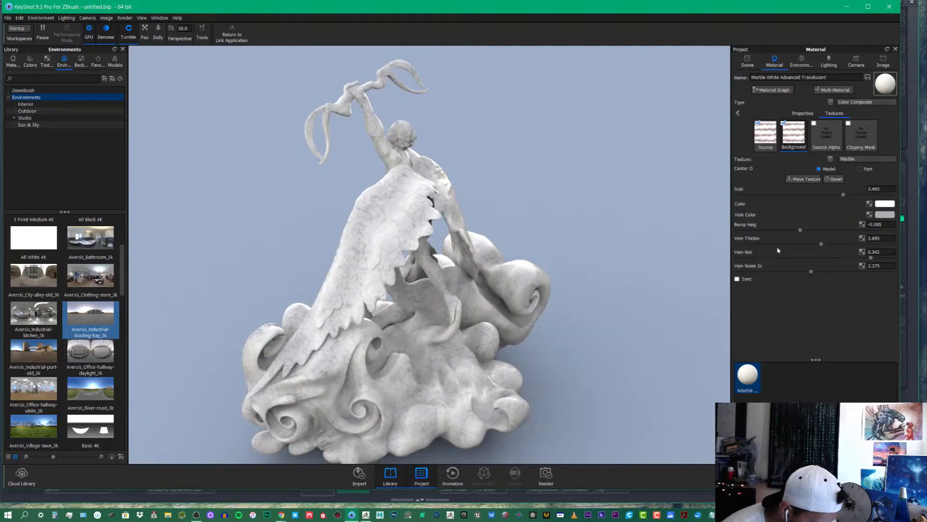
Set the Background marble texture's bump height to 0.009 and its vein noise scale to 2.815
left_click_drag(800, 230, 816, 234)
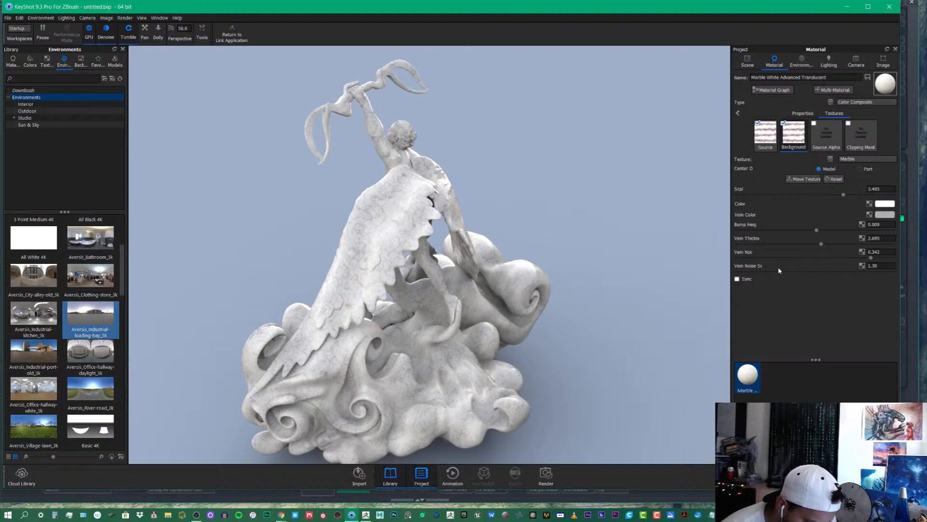
left_click_drag(810, 272, 777, 272)
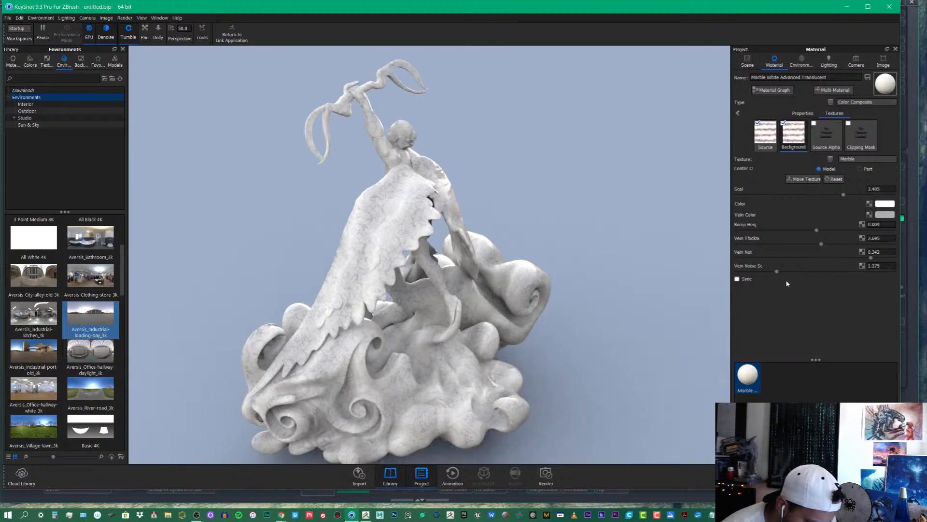
left_click_drag(777, 271, 852, 276)
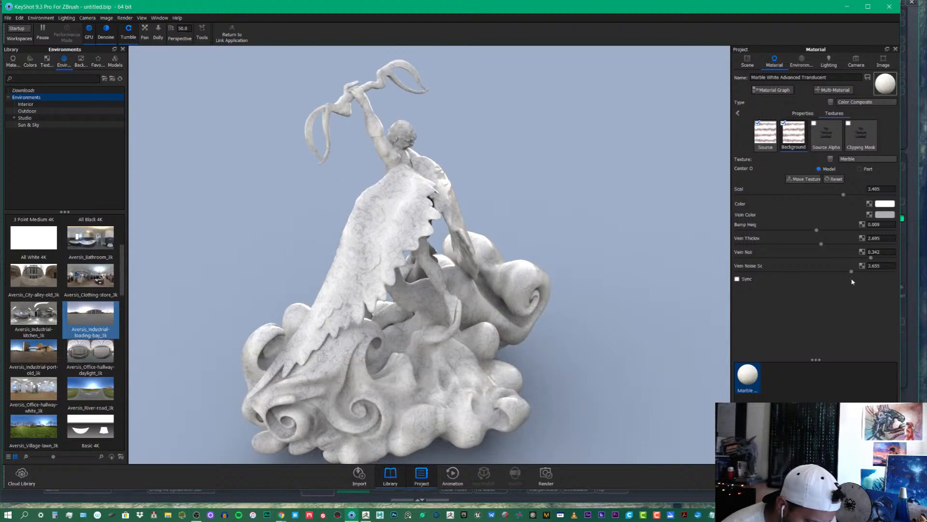
left_click_drag(852, 272, 824, 278)
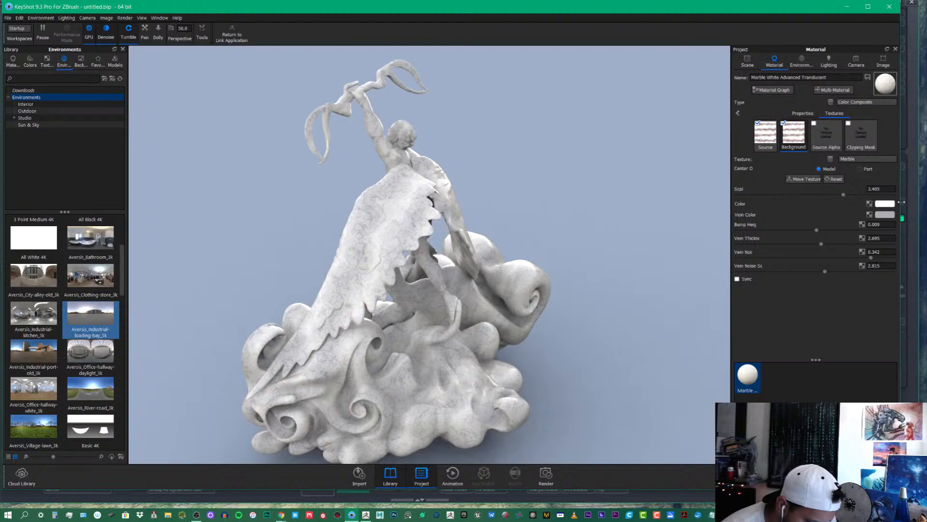
Reduce the Background marble texture's vein thickness to 2.375 and bump height to -0.139, and enlarge the render view
left_click_drag(902, 202, 921, 206)
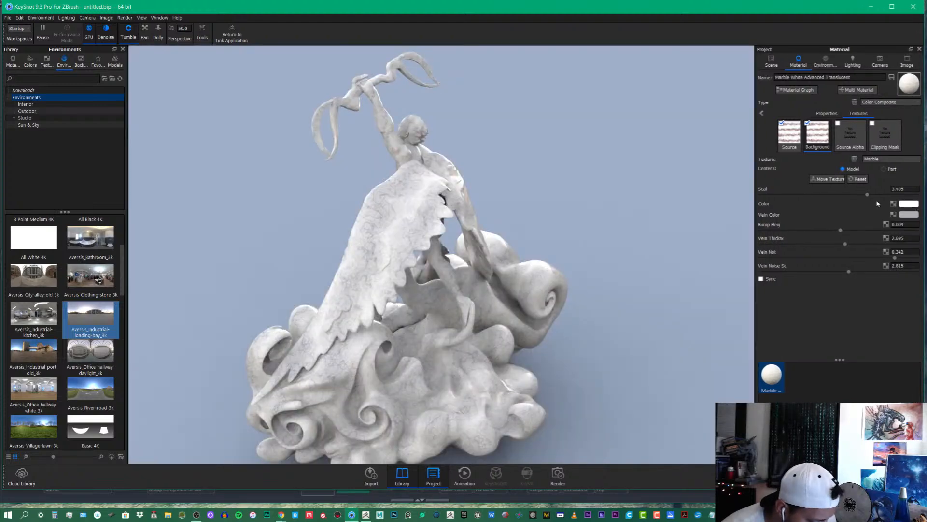
mouse_move(669, 321)
left_mouse_down()
mouse_move(597, 357)
mouse_move(570, 343)
mouse_move(630, 362)
mouse_move(653, 338)
mouse_move(673, 339)
left_mouse_up()
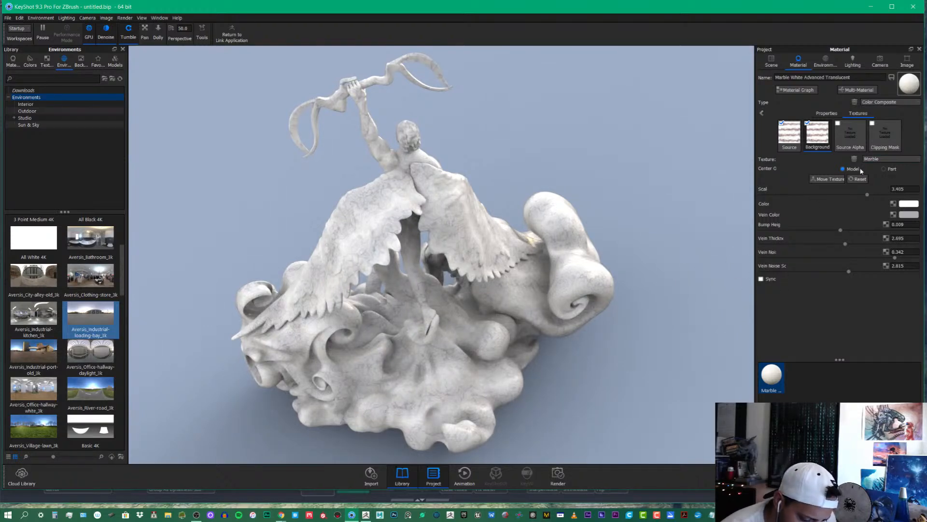
left_click_drag(845, 244, 820, 236)
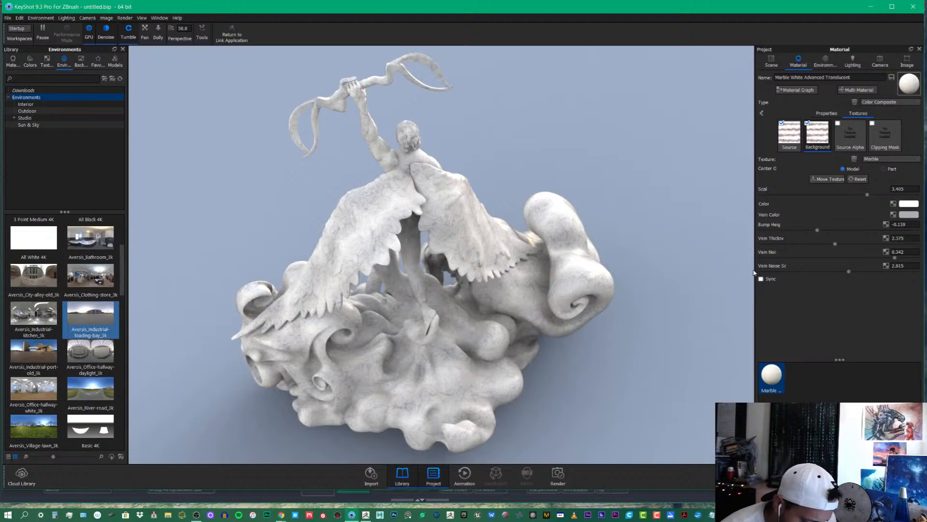
mouse_move(754, 270)
left_mouse_down()
mouse_move(702, 279)
mouse_move(773, 280)
mouse_move(766, 277)
left_mouse_up()
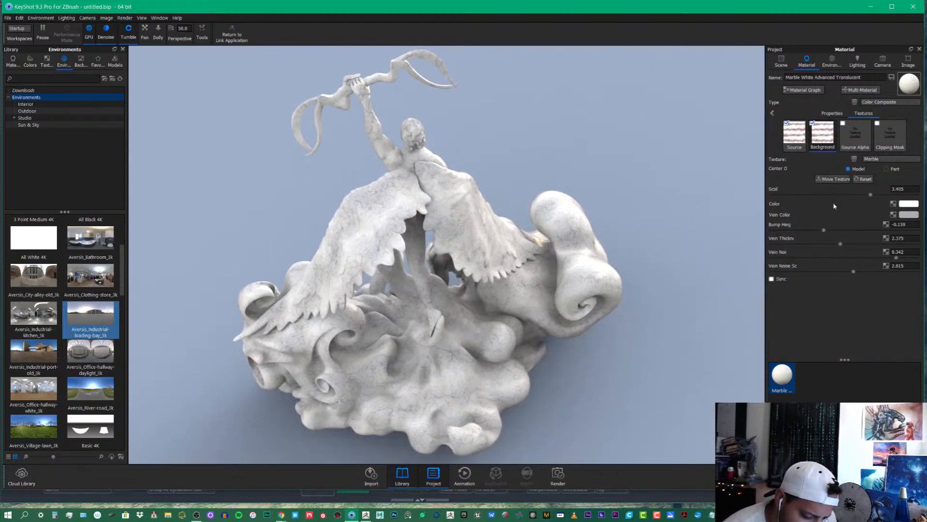
Compare Background marble texture scales of 1.91 and 0.98, and set the scale to 3.845
left_click_drag(872, 195, 828, 196)
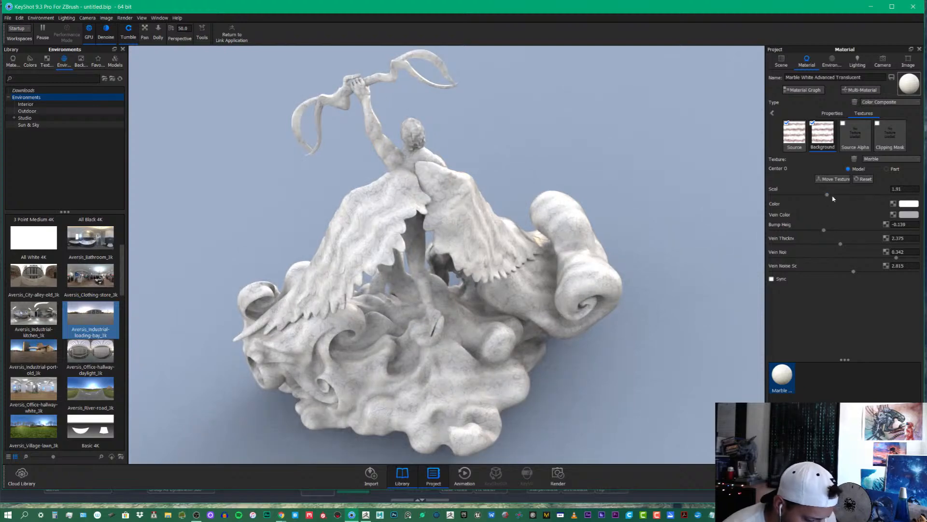
left_click(794, 133)
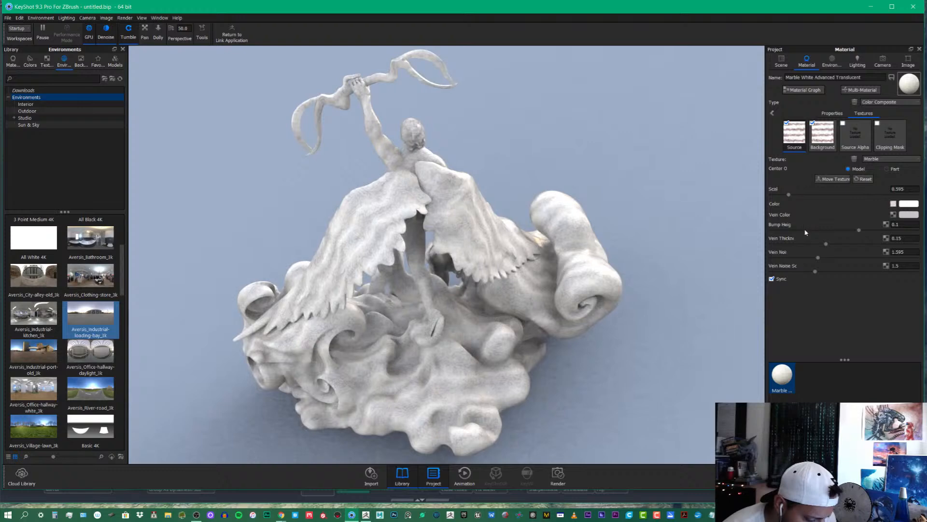
left_click(823, 135)
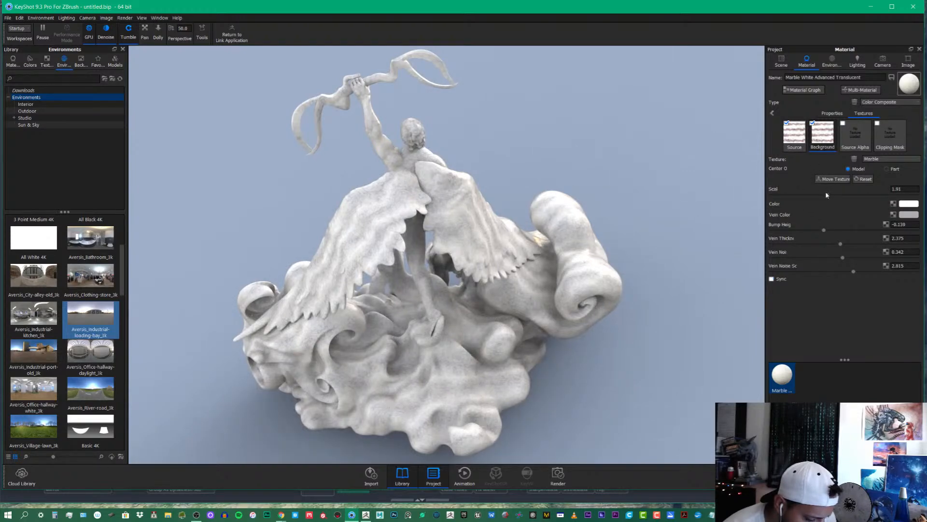
left_click_drag(827, 195, 806, 195)
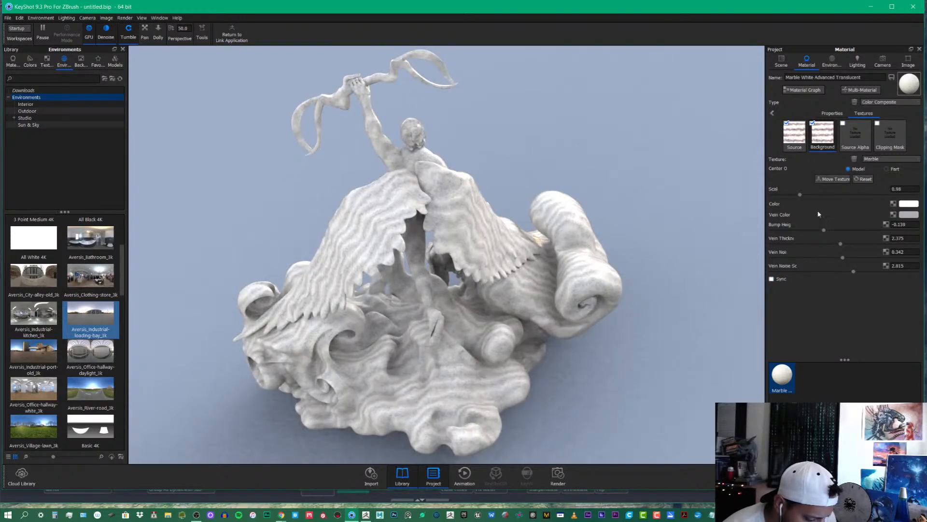
left_click_drag(802, 195, 884, 198)
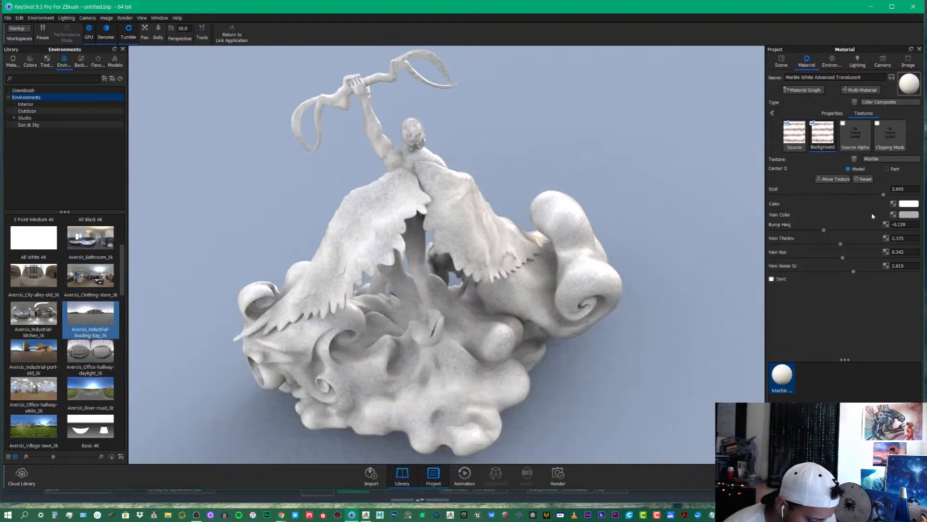
Set the Source marble texture's scale to 3.385 and inspect the veining on the statue from several sides
left_click(794, 144)
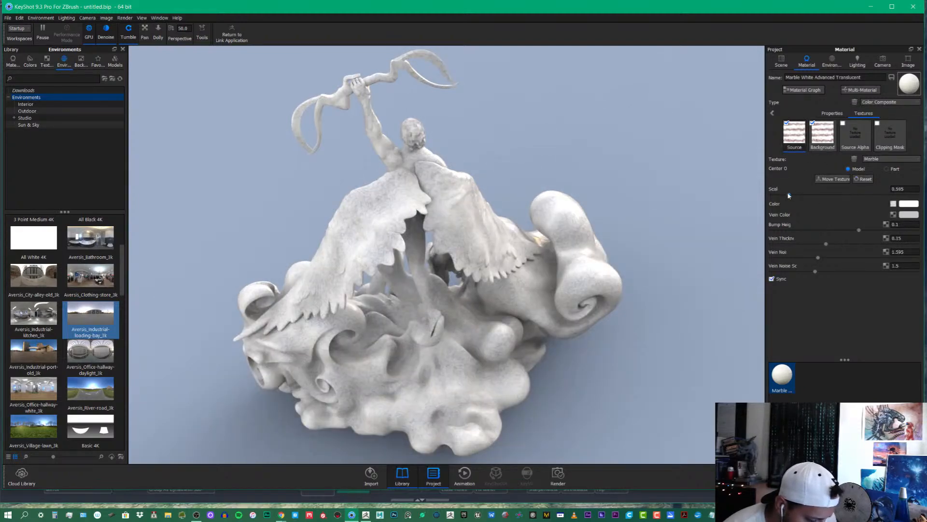
left_click_drag(789, 195, 869, 195)
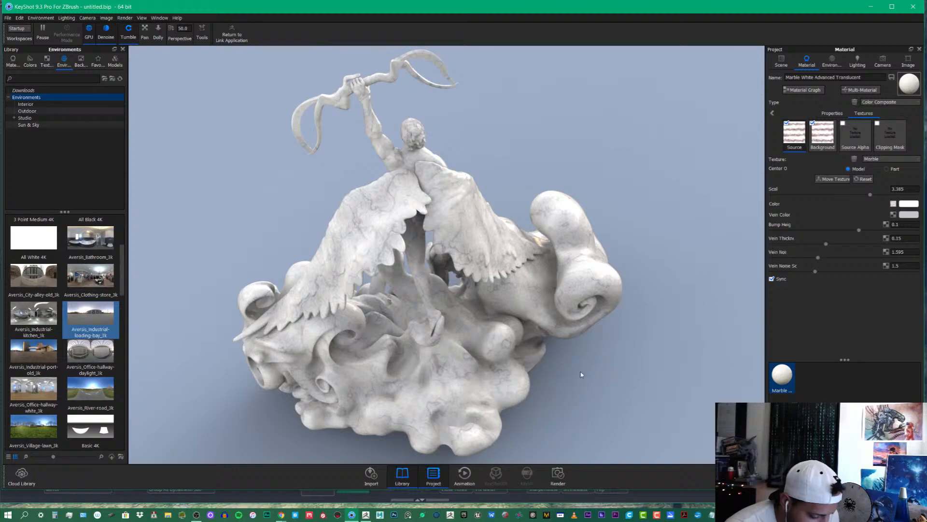
mouse_move(582, 374)
left_mouse_down()
mouse_move(601, 375)
mouse_move(643, 299)
mouse_move(592, 193)
mouse_move(685, 222)
mouse_move(697, 238)
mouse_move(625, 195)
mouse_move(646, 213)
mouse_move(652, 201)
left_mouse_up()
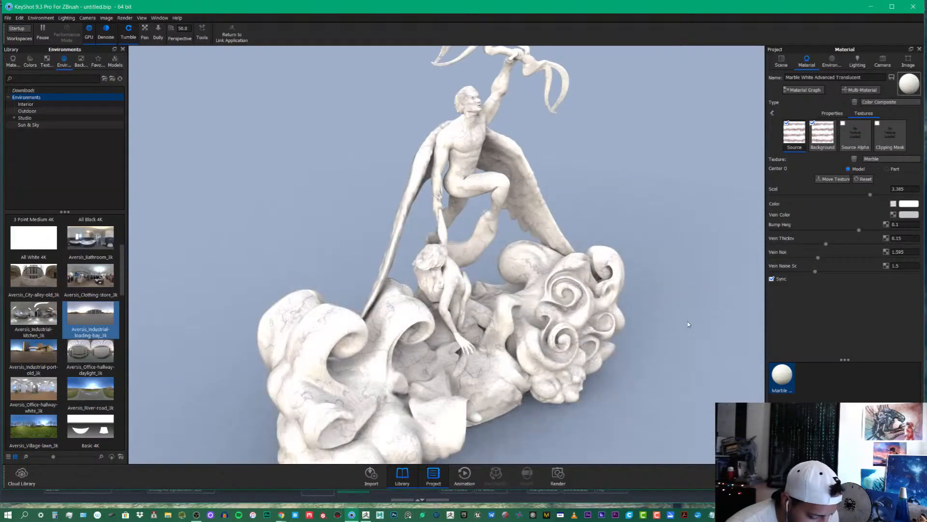
mouse_move(655, 344)
left_mouse_down()
mouse_move(545, 329)
mouse_move(678, 274)
mouse_move(652, 304)
mouse_move(666, 258)
left_mouse_up()
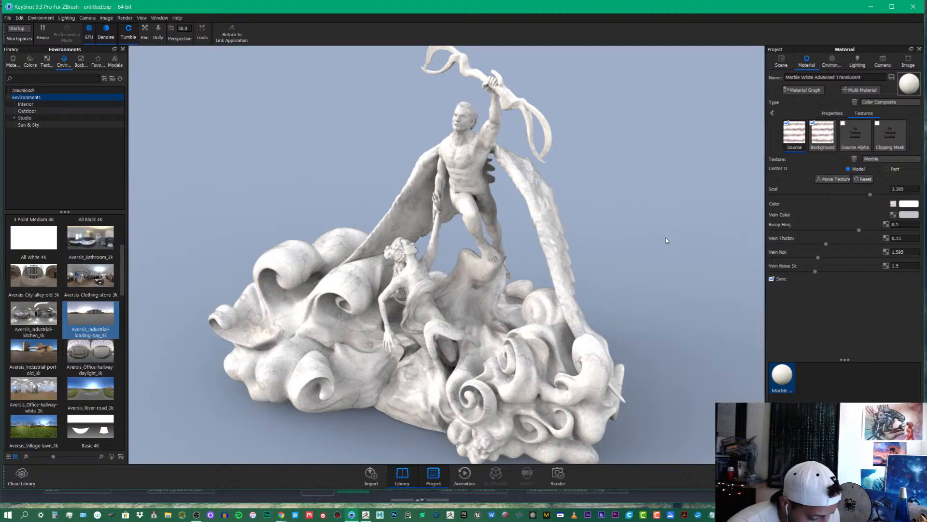
mouse_move(655, 257)
left_mouse_down()
mouse_move(606, 264)
mouse_move(647, 289)
mouse_move(642, 261)
left_mouse_up()
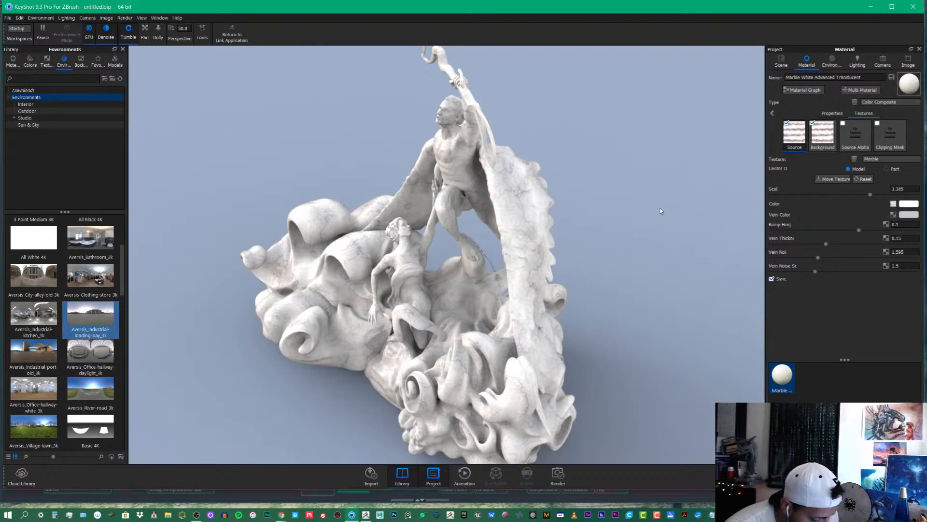
left_click_drag(613, 247, 680, 248)
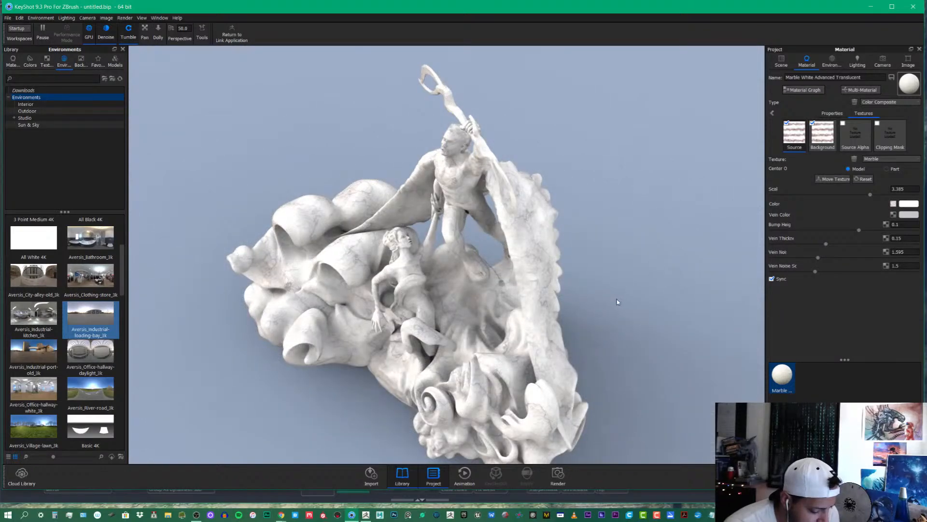
left_click_drag(616, 301, 652, 227)
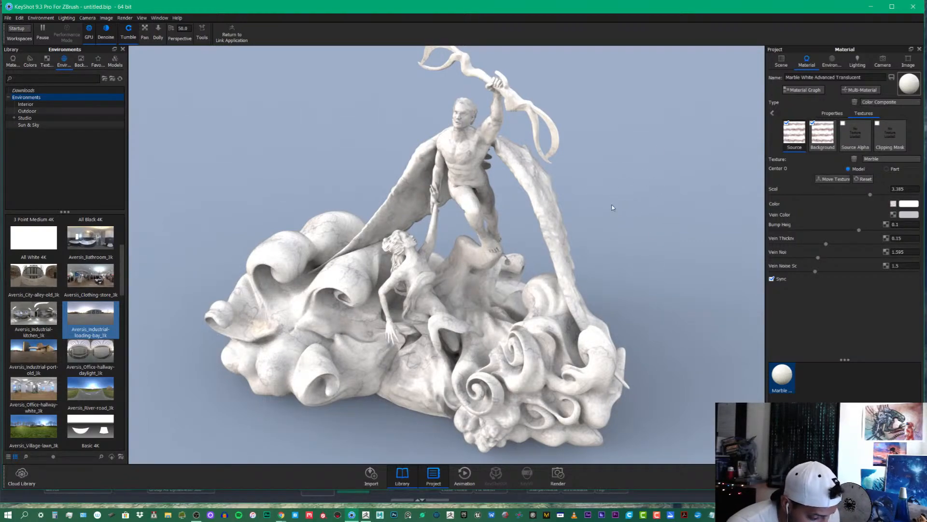
left_click_drag(612, 207, 700, 228)
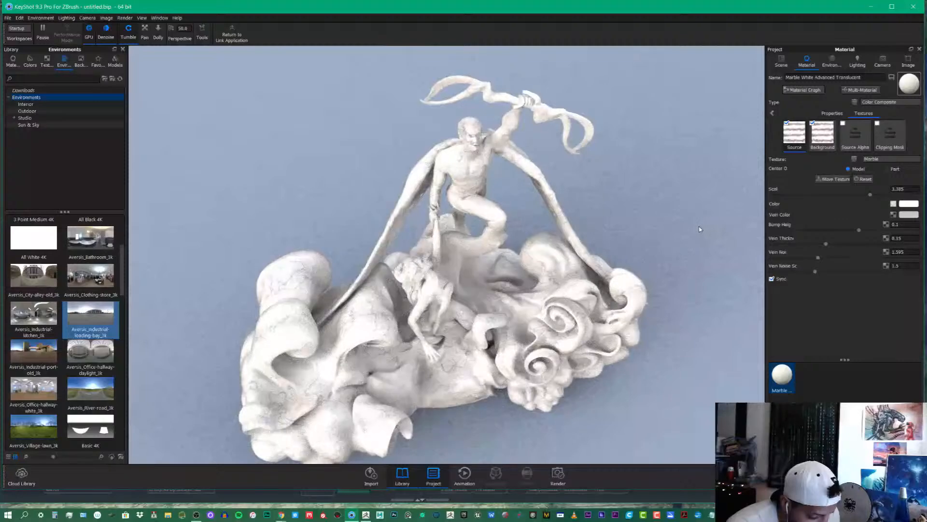
Set the Background marble texture's scale to 3.19 and its base colour to pale beige #CCC8B0
left_click(824, 140)
left_click(865, 194)
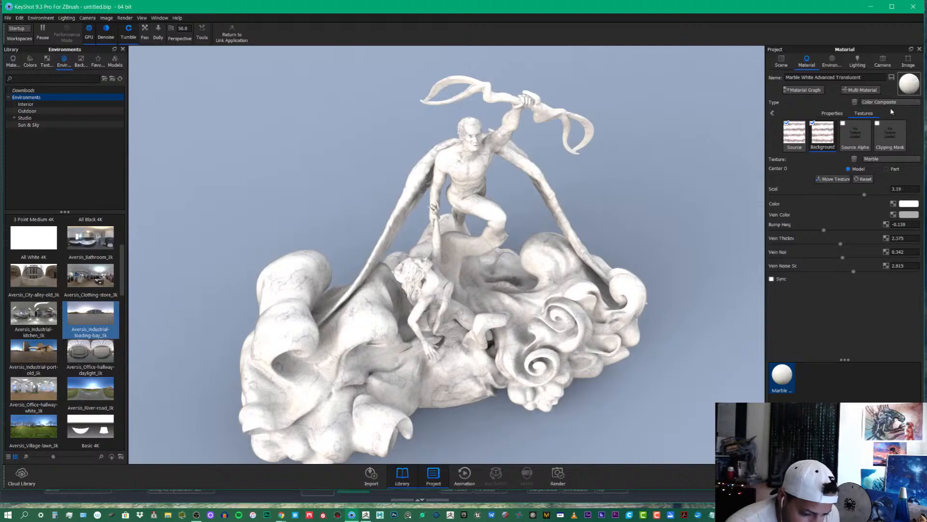
left_click(907, 205)
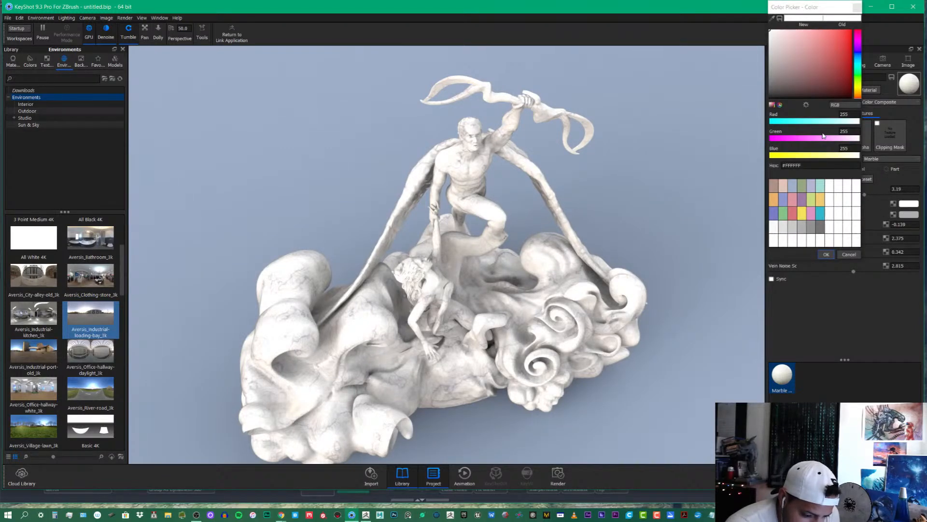
left_click(803, 217)
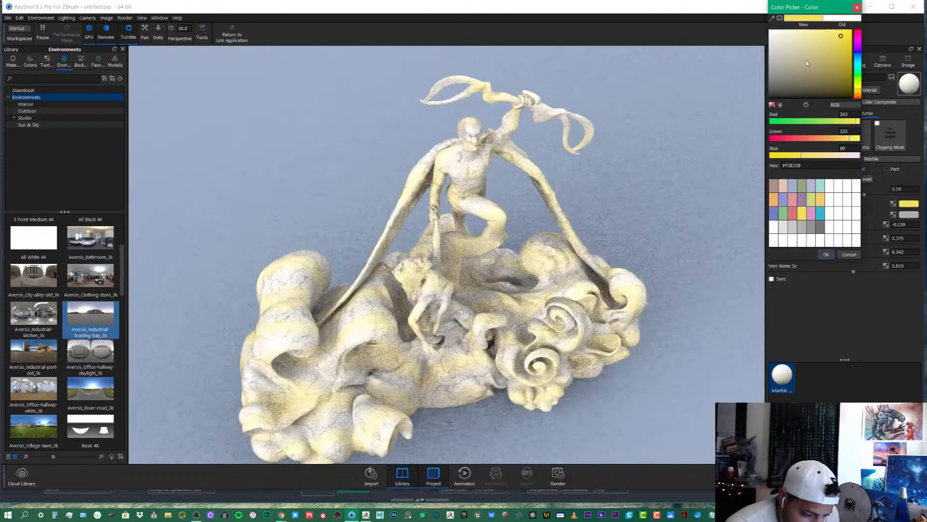
mouse_move(807, 44)
left_mouse_down()
mouse_move(783, 36)
mouse_move(790, 55)
left_mouse_up()
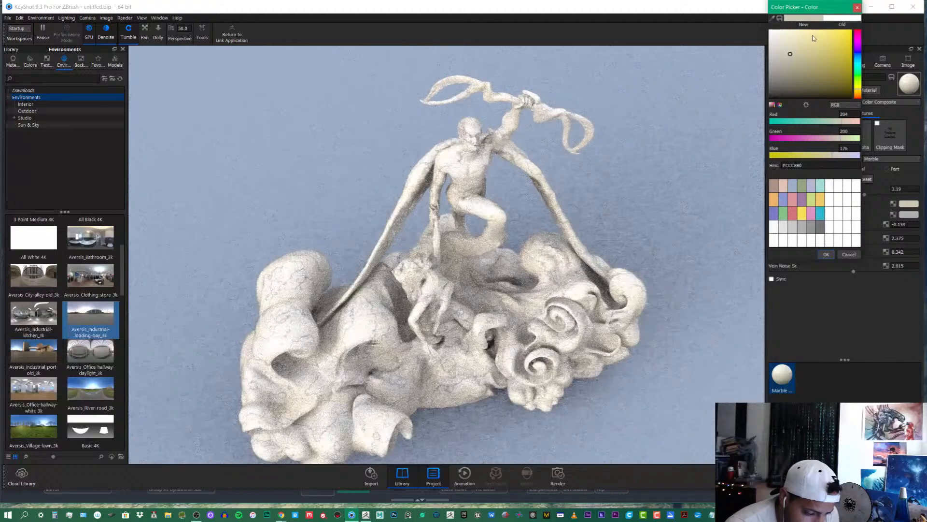
left_click(826, 255)
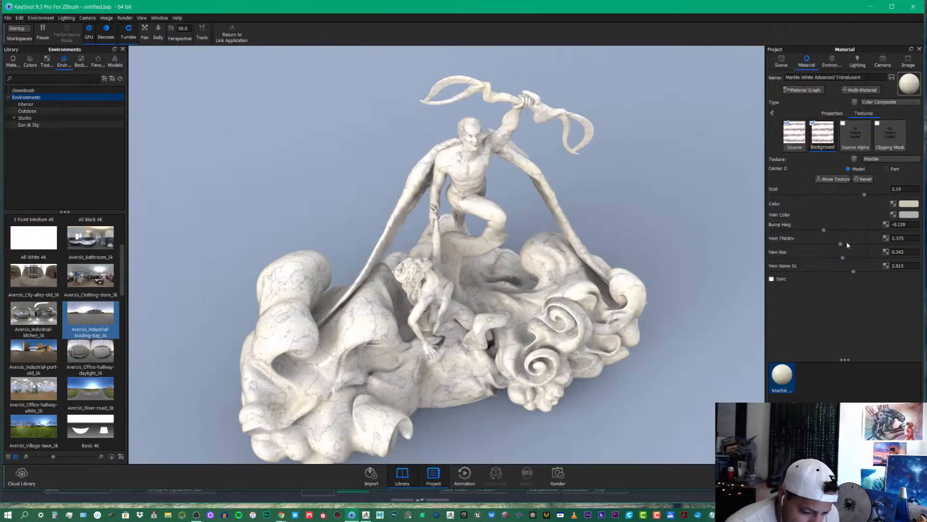
Set the base colour of the marble nested in the Source texture's colour to warm off-white, RGB 247, 246, 236
left_click(794, 133)
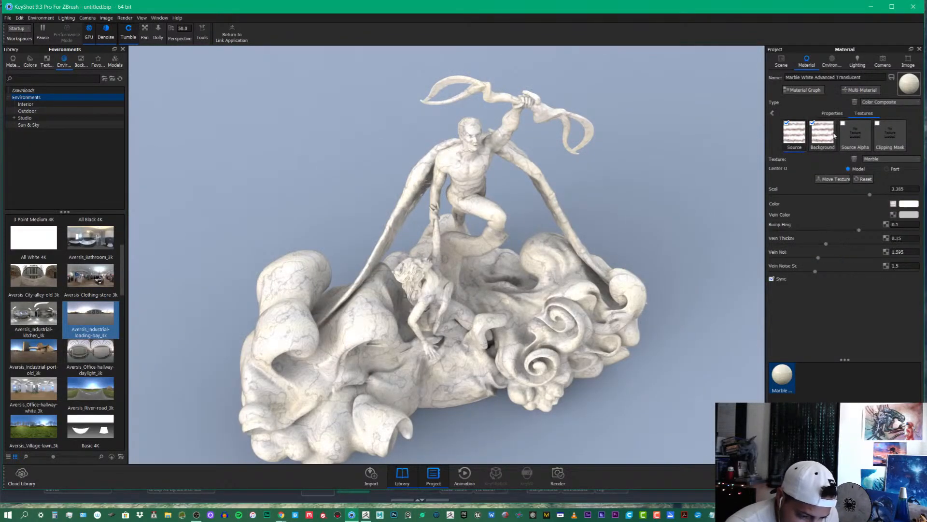
left_click(894, 204)
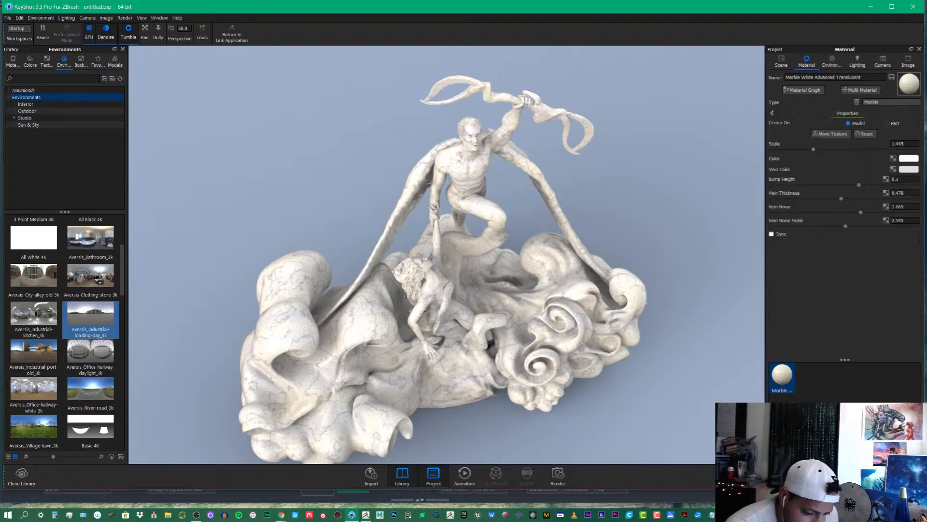
left_click(916, 159)
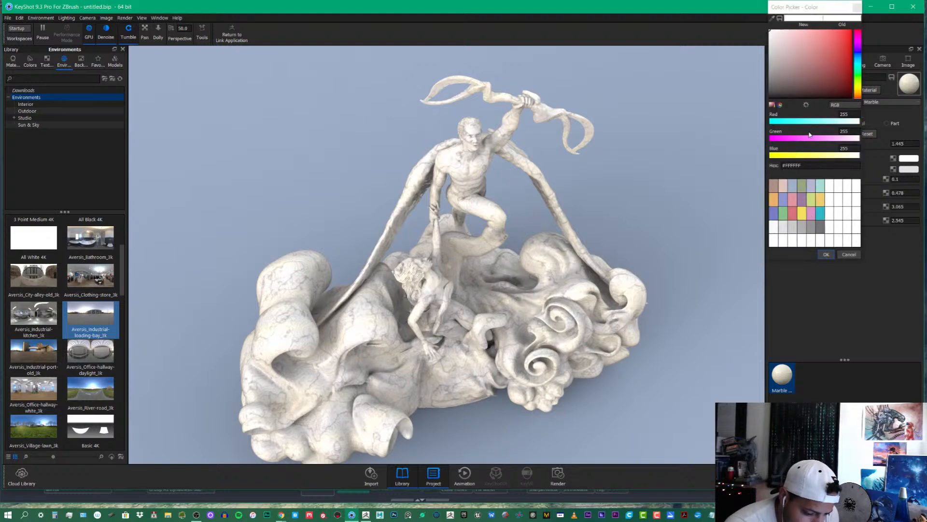
left_click(858, 89)
left_click(786, 57)
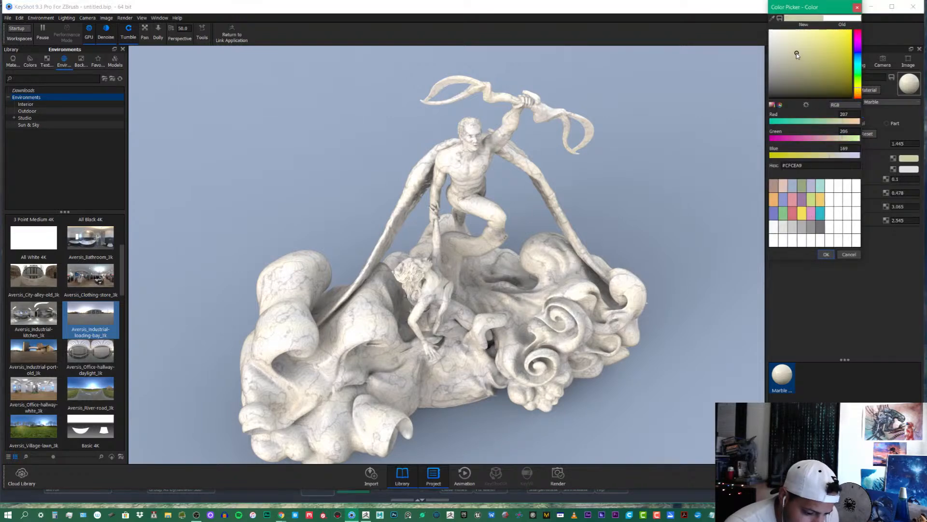
left_click(778, 54)
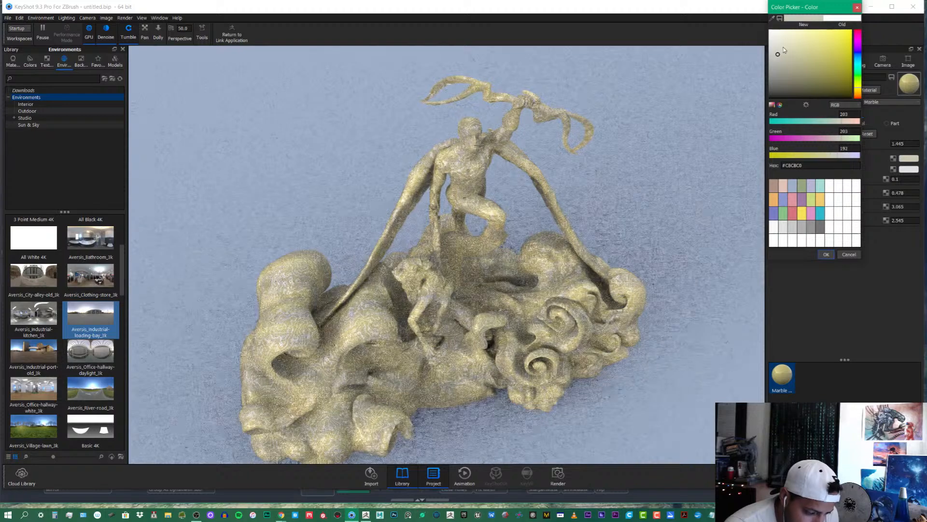
left_click(778, 42)
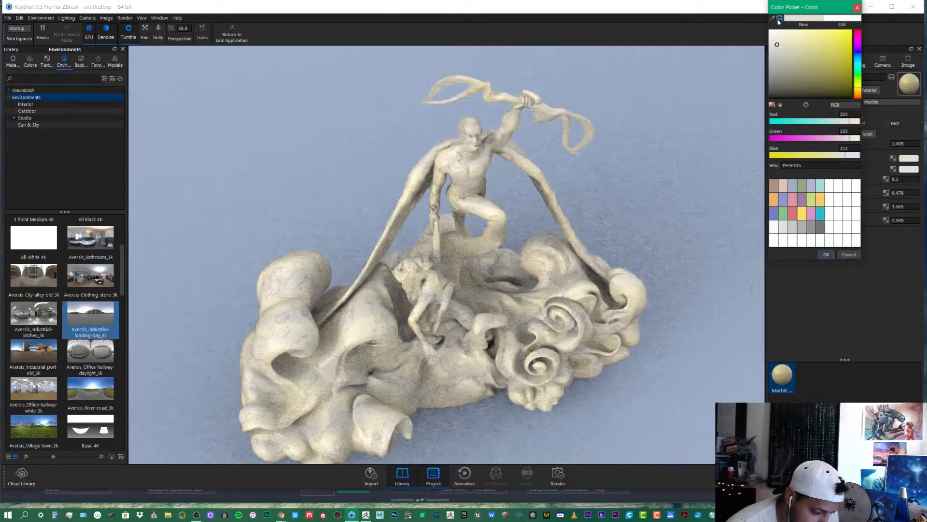
left_click(774, 40)
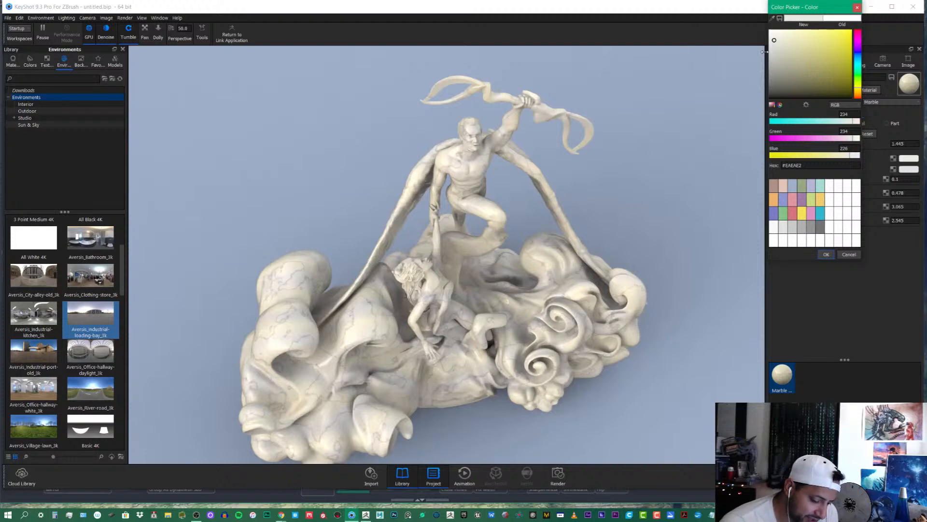
left_click(773, 39)
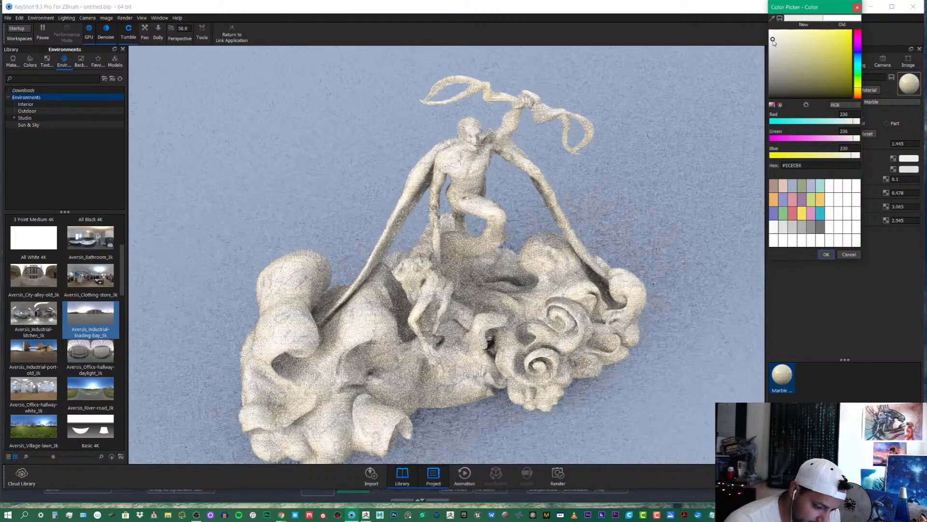
left_click(773, 37)
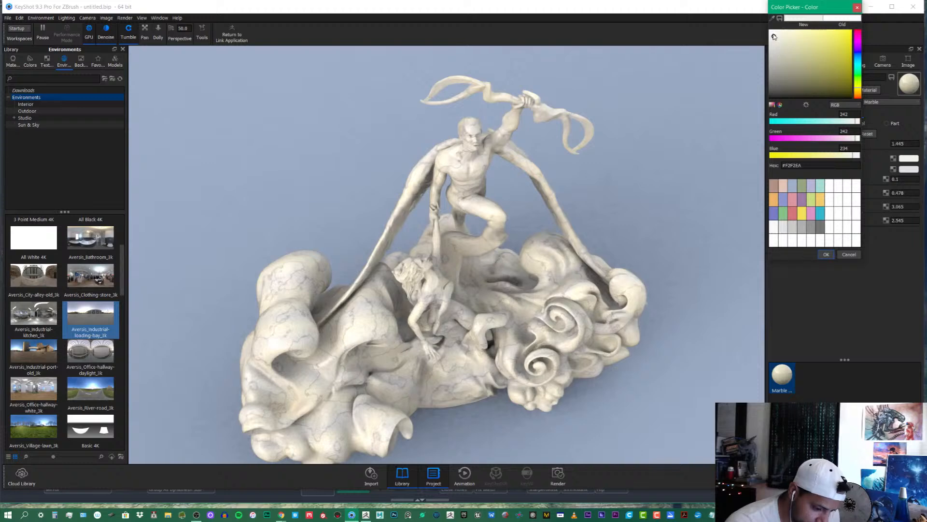
left_click(776, 32)
left_click(774, 35)
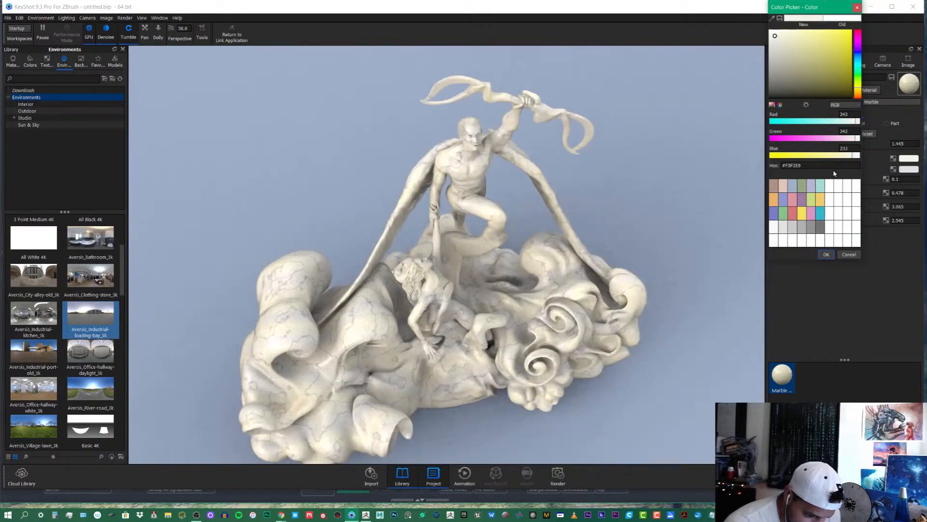
left_click(776, 34)
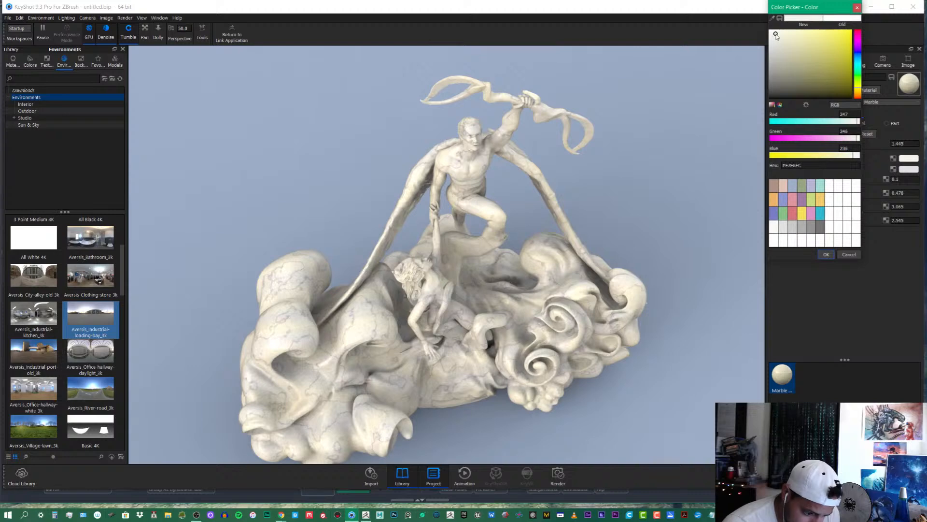
left_click(827, 254)
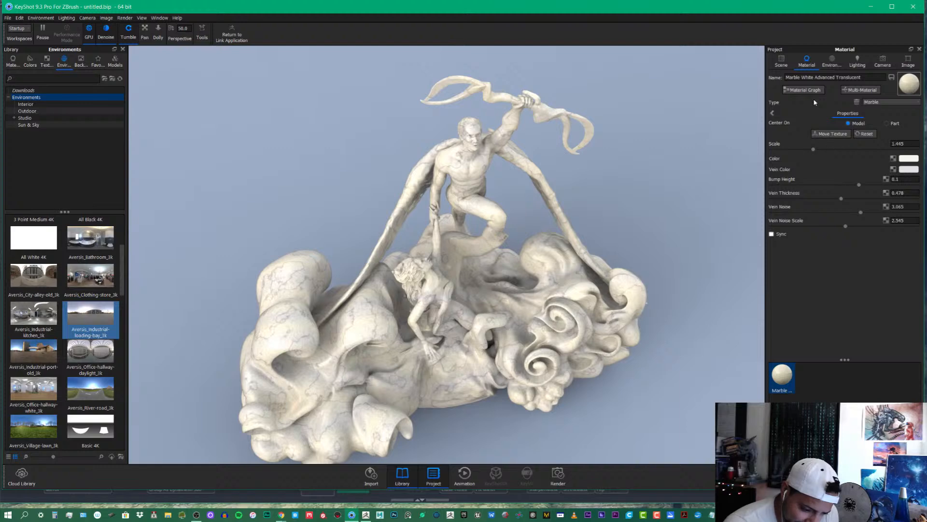
left_click(773, 113)
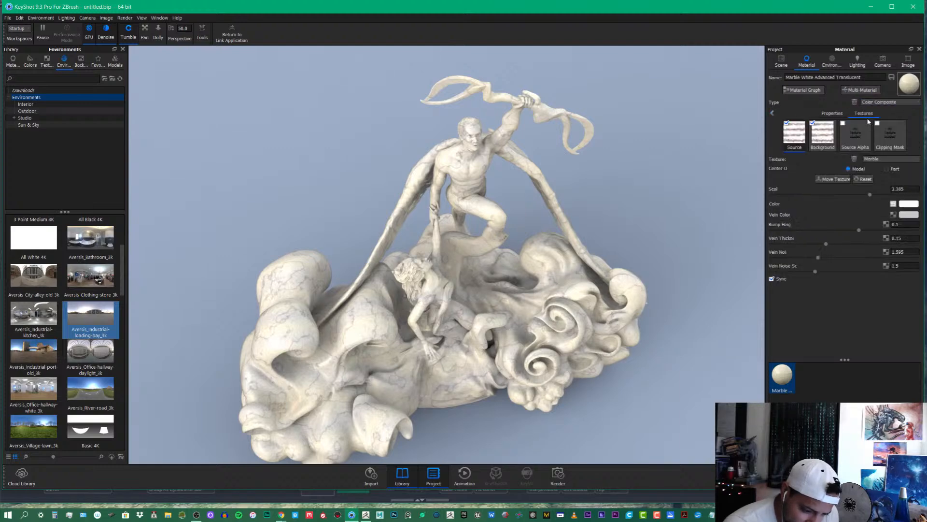
left_click(811, 145)
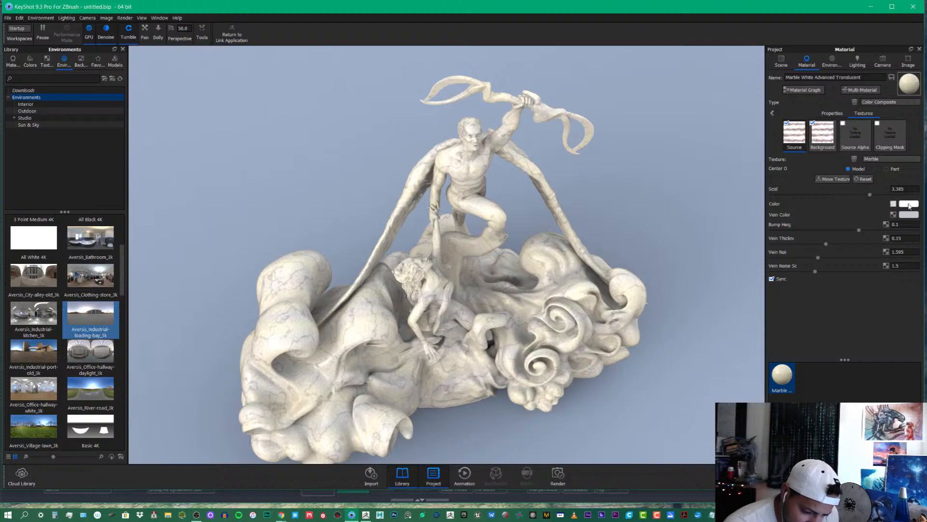
left_click(823, 134)
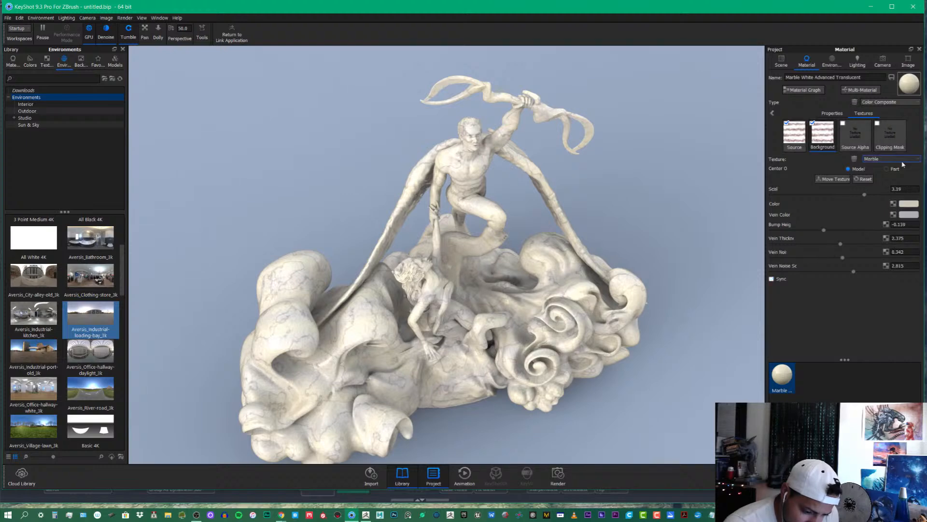
left_click(895, 204)
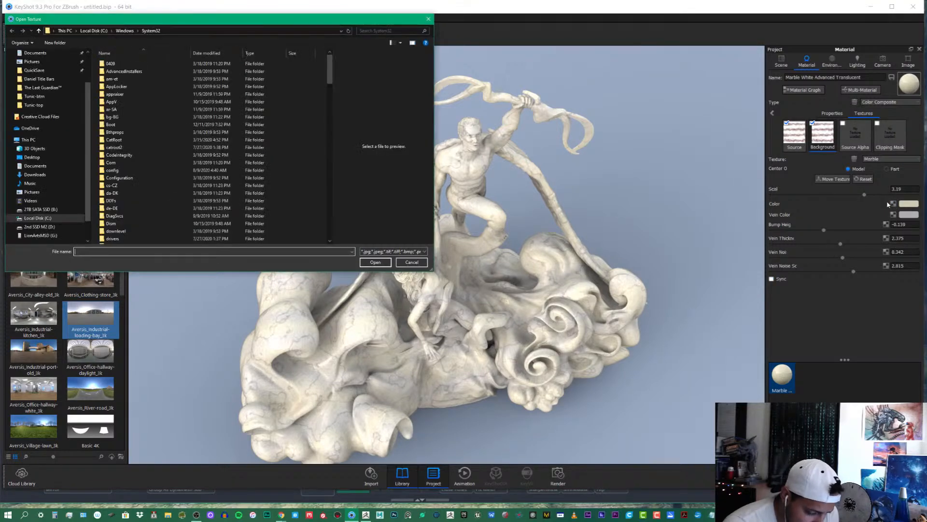
left_click(425, 264)
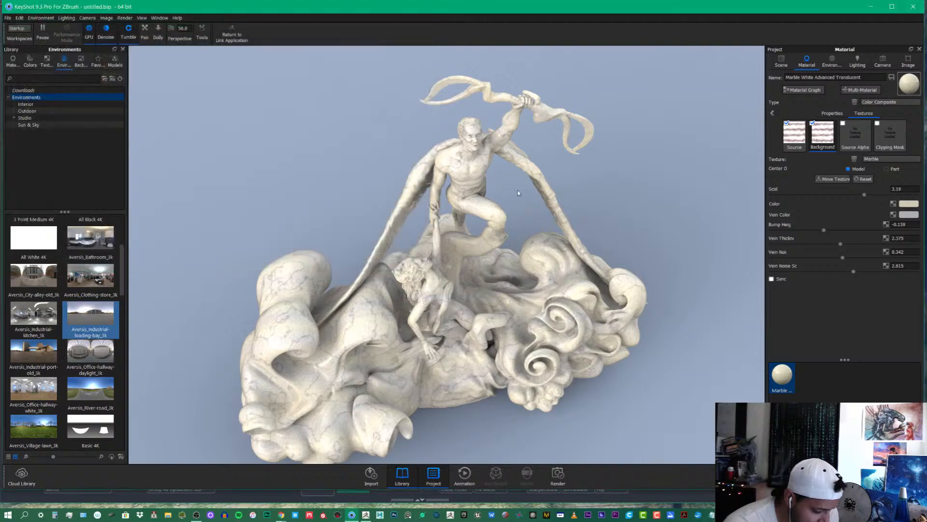
Compare Background marble texture scales of 2.455 and 3.61, and set the scale to 2.195
left_click(800, 133)
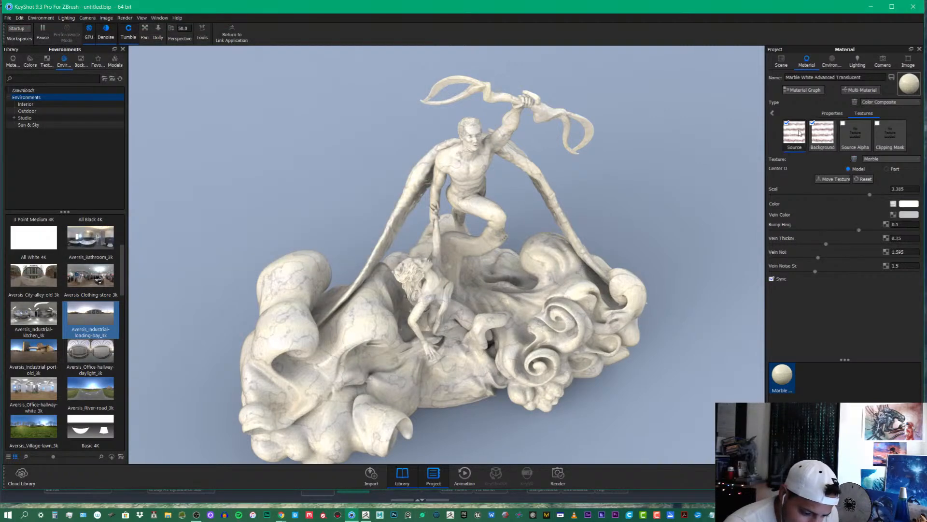
left_click(823, 133)
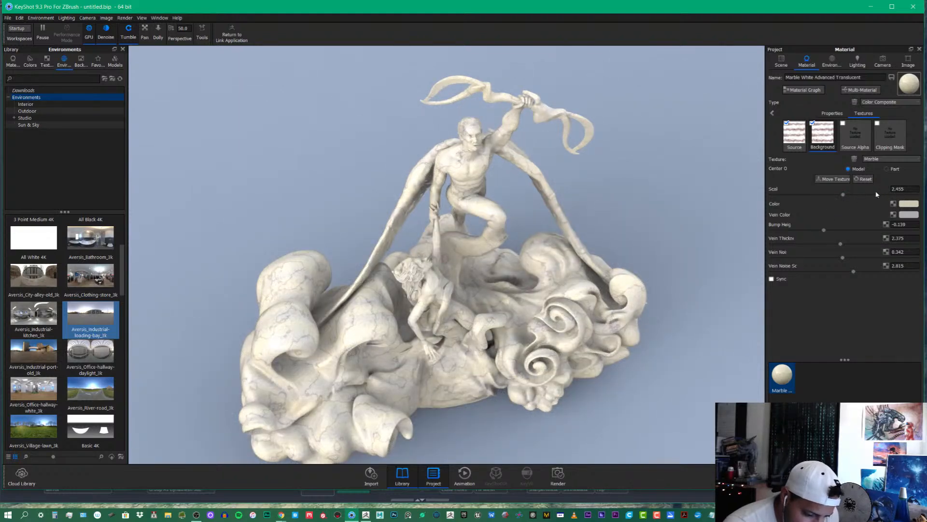
left_click_drag(845, 195, 877, 194)
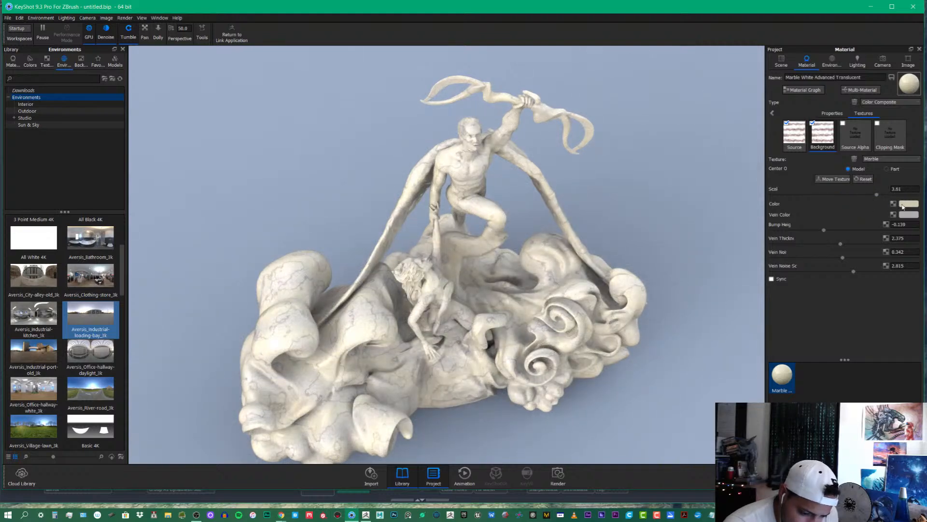
left_click_drag(876, 195, 837, 195)
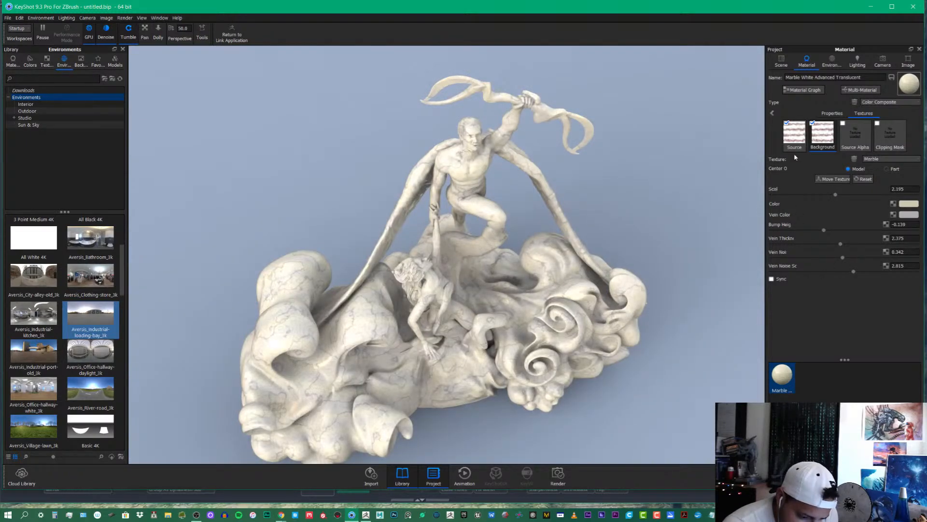
left_click(804, 138)
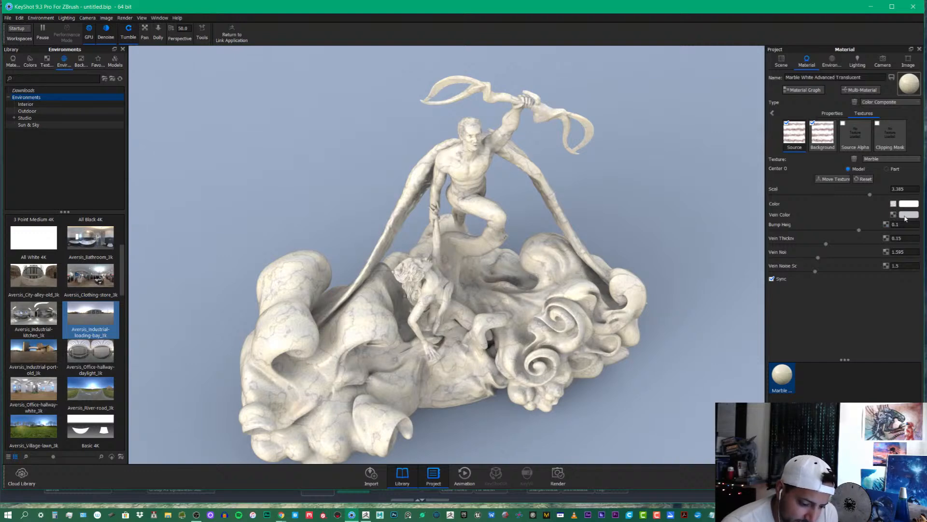
left_click(827, 135)
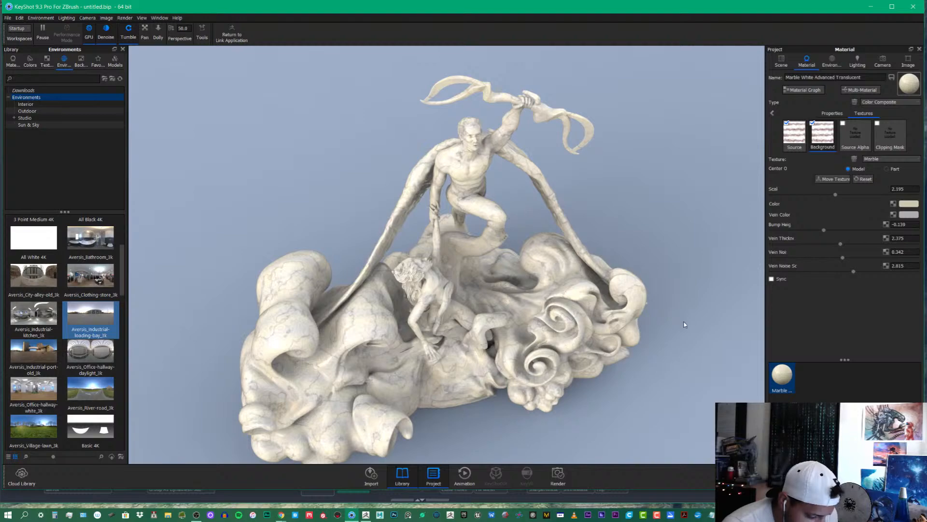
Examine the marble veining on the statue's wings, back and cloud base from the front, rear and side
left_click_drag(680, 292, 679, 275)
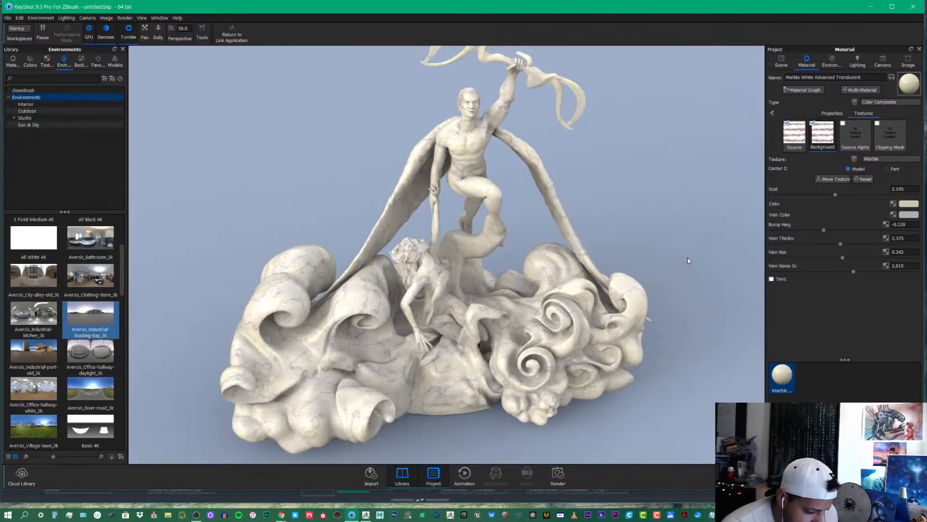
mouse_move(692, 264)
left_mouse_down()
mouse_move(650, 230)
mouse_move(606, 246)
mouse_move(360, 233)
mouse_move(208, 256)
left_mouse_up()
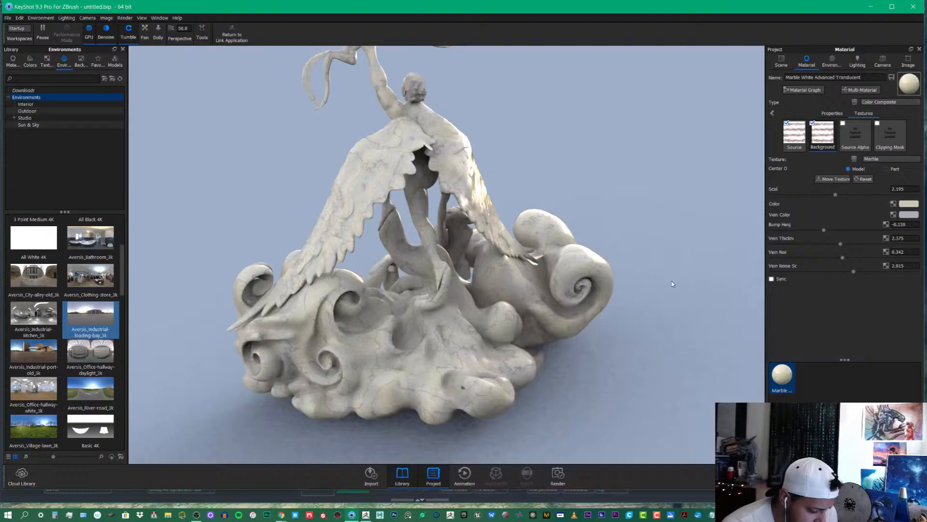
left_click_drag(650, 332, 700, 240)
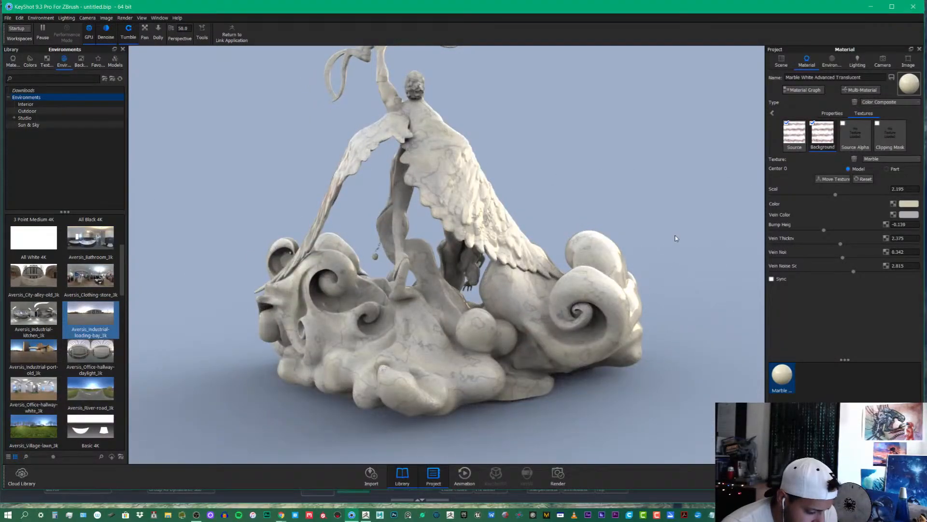
left_click_drag(676, 239, 668, 274)
middle_click_drag(668, 274, 669, 295)
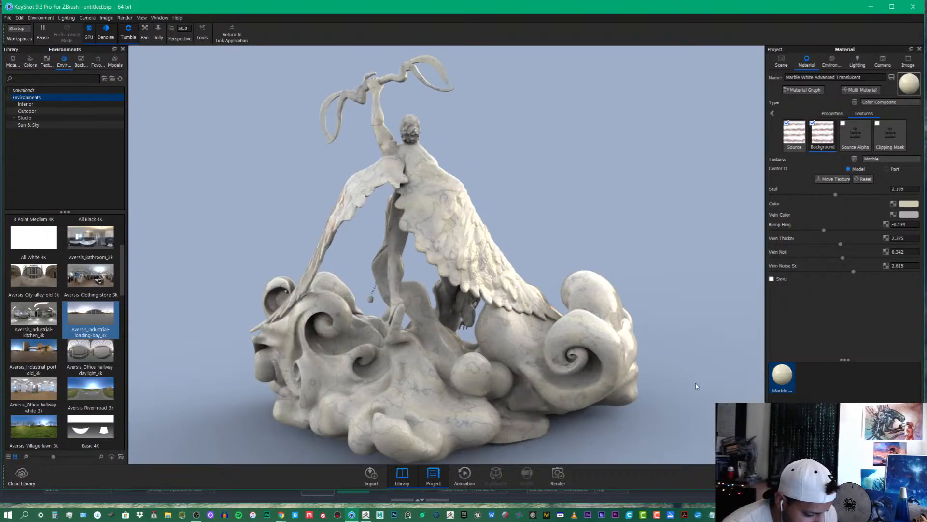
left_click_drag(704, 385, 585, 382)
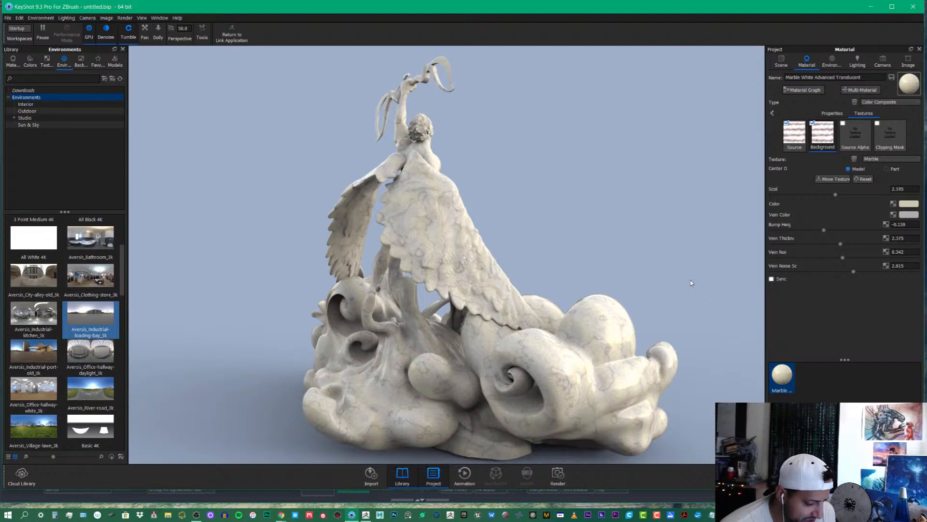
left_click_drag(634, 227, 676, 221)
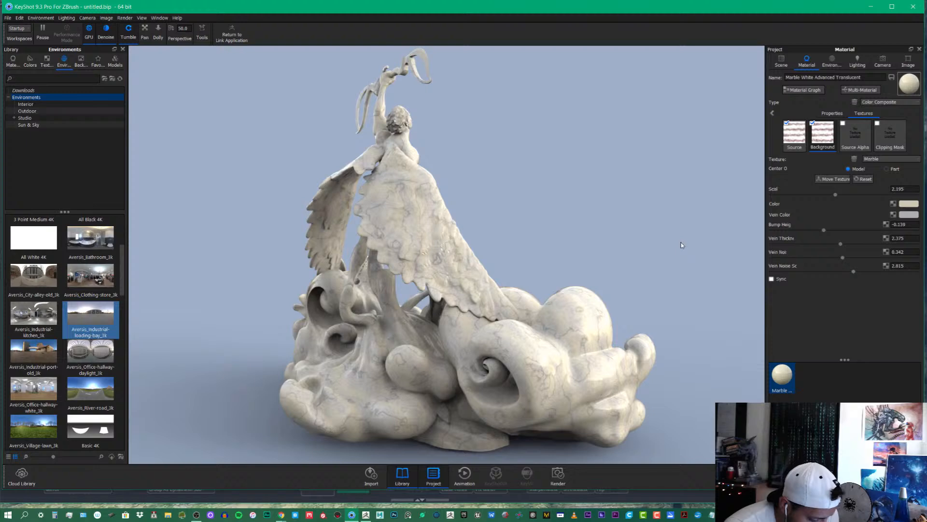
left_click_drag(665, 279, 518, 233)
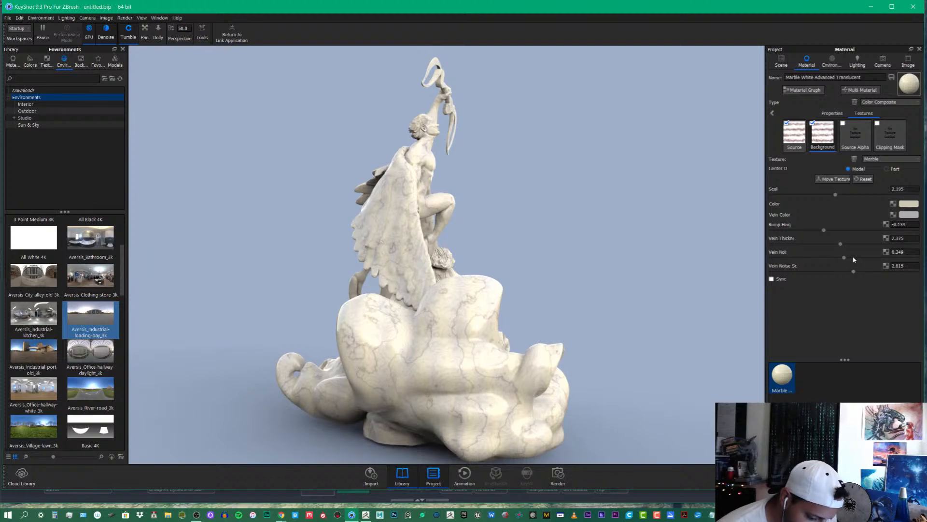
Set the Background marble's scale to 4.69, bump height to 0.2, vein thickness to 4.005, vein noise to 0.585 and vein noise scale to 3.535
left_click_drag(858, 261, 868, 260)
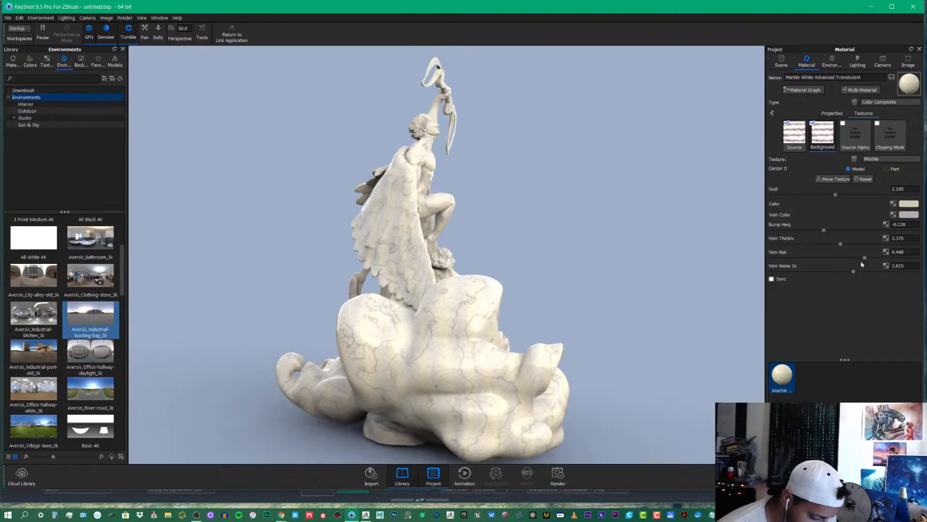
left_click_drag(826, 232, 864, 248)
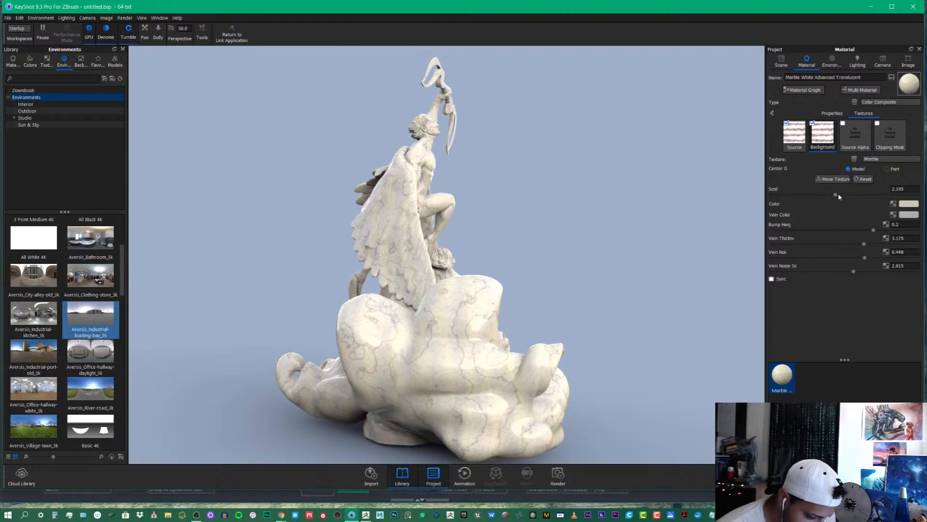
left_click_drag(836, 196, 896, 196)
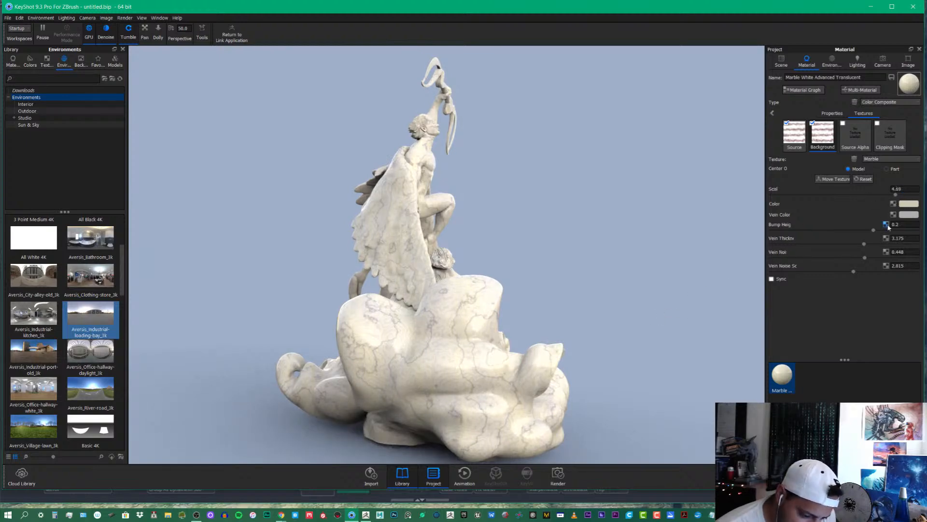
left_click_drag(865, 245, 888, 244)
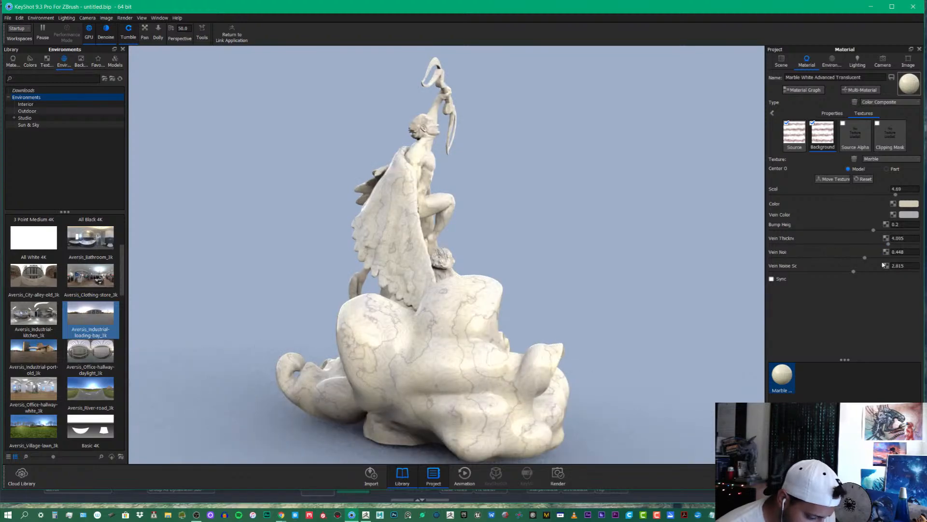
left_click_drag(854, 272, 893, 260)
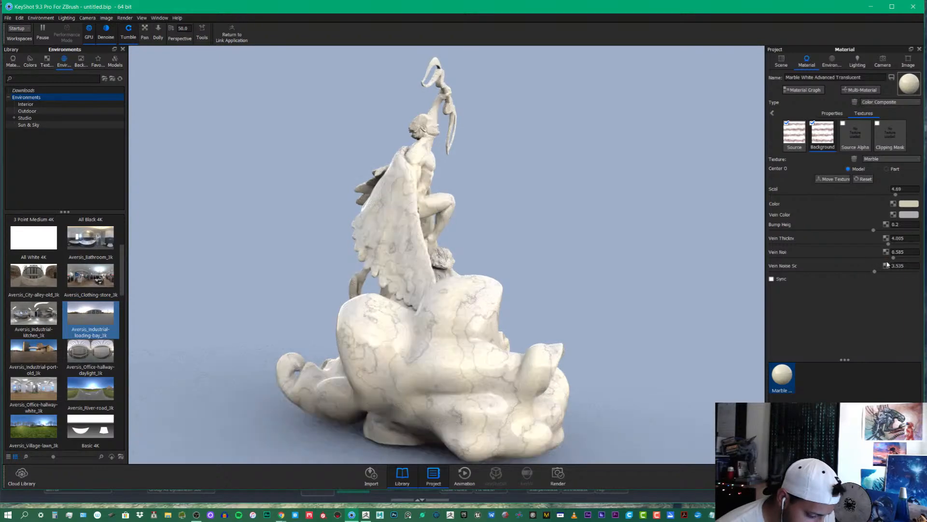
Examine the veining up close on the winged figure's face, torso, raised arm and wings
left_click_drag(674, 344, 406, 367)
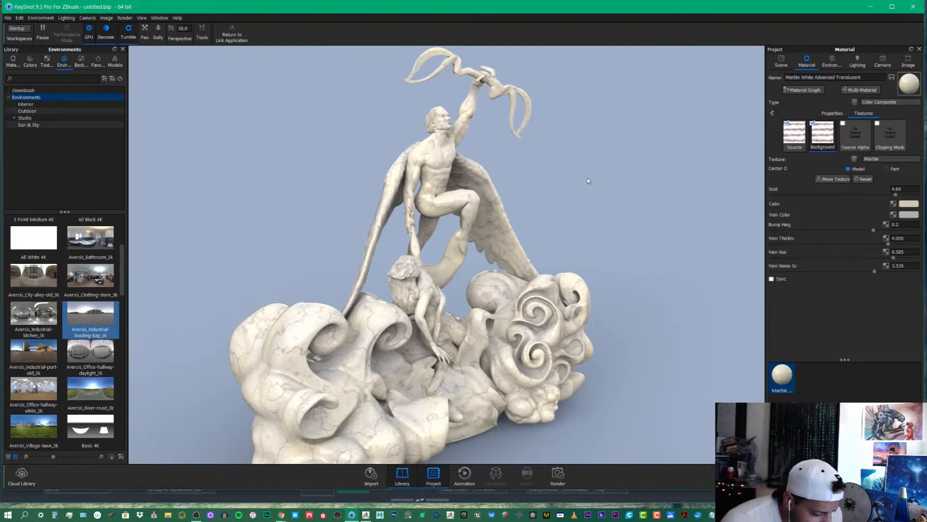
left_click_drag(625, 244, 582, 236)
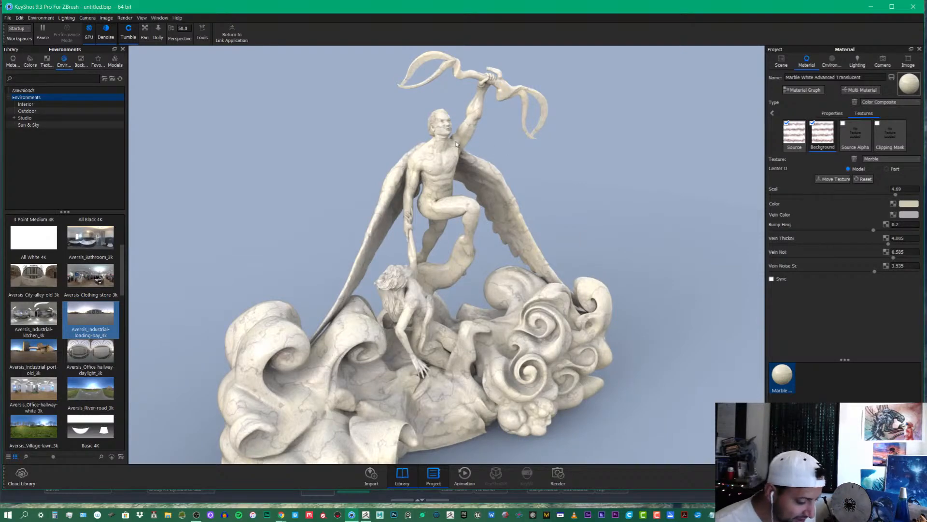
scroll(526, 265, "up", 5)
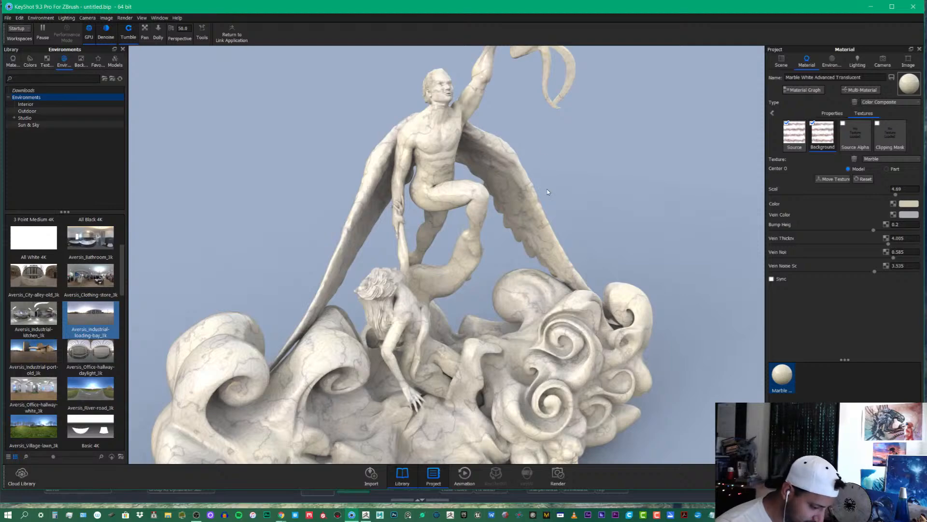
middle_click_drag(548, 192, 552, 290)
scroll(553, 290, "up", 4)
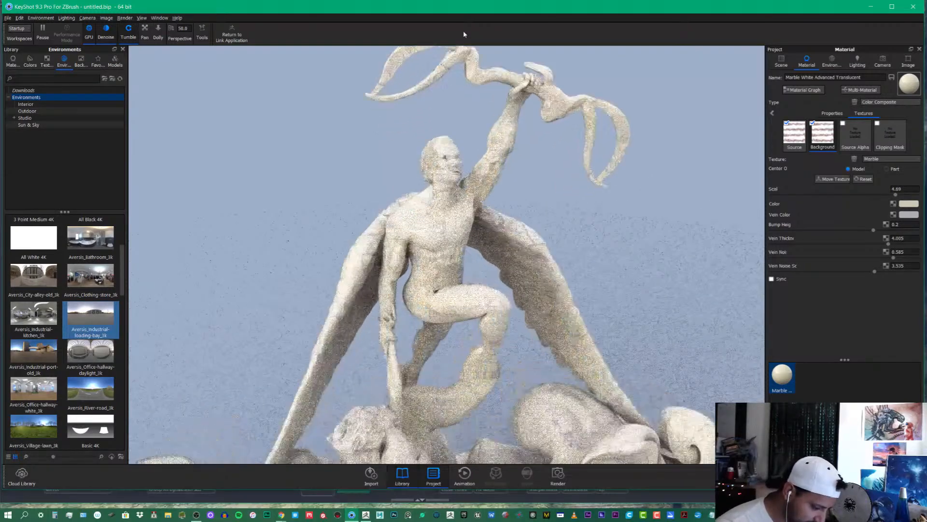
scroll(593, 175, "up", 4)
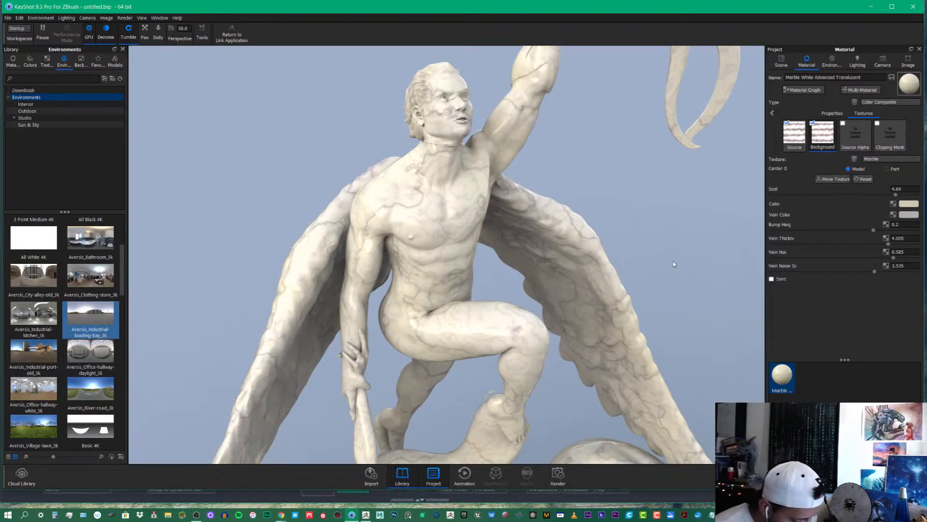
middle_click_drag(674, 264, 663, 279)
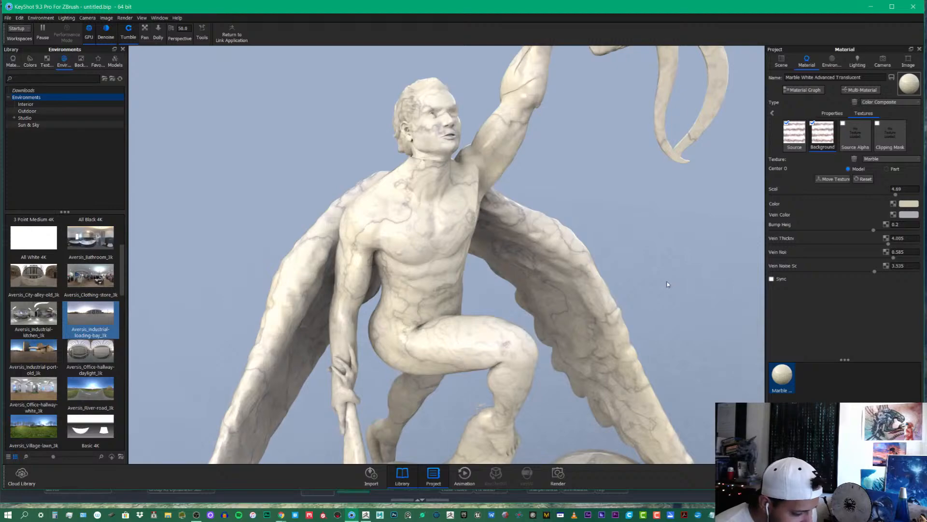
right_click(665, 281)
left_click(679, 266)
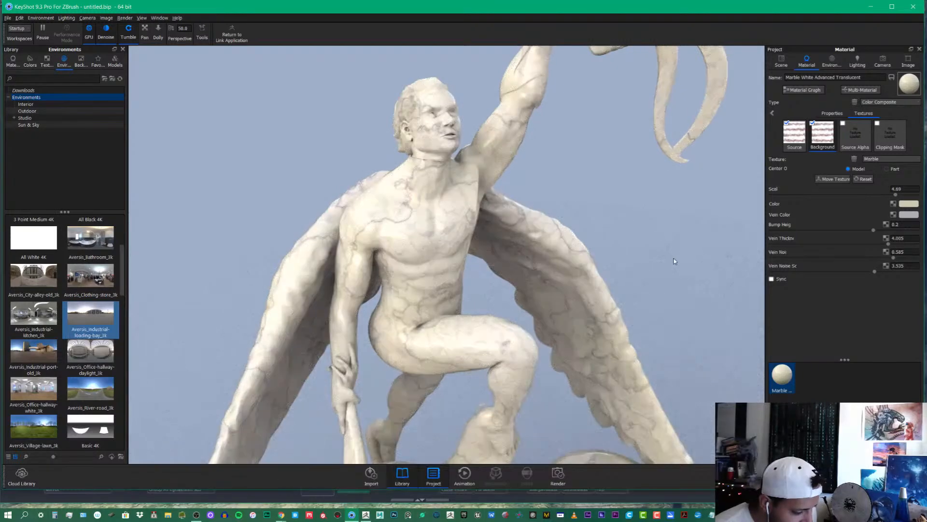
left_click_drag(679, 252, 634, 282)
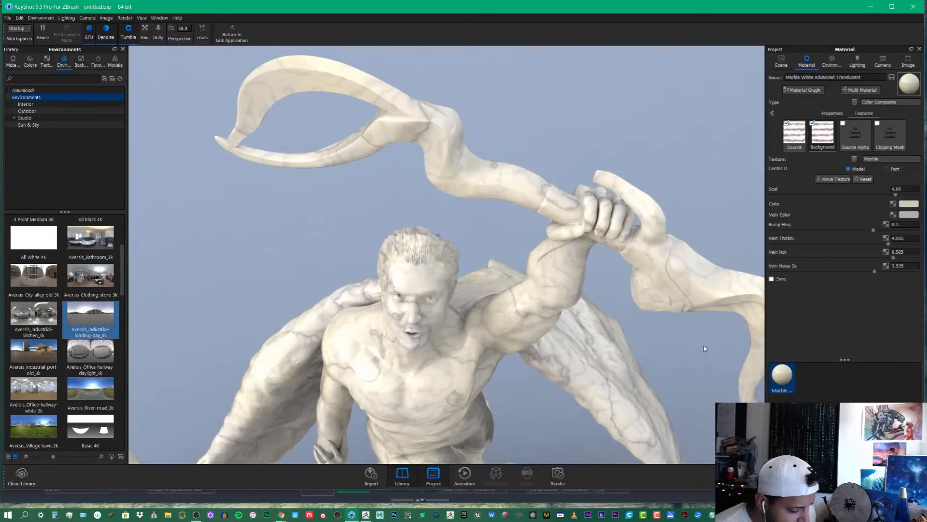
left_click_drag(694, 358, 653, 248)
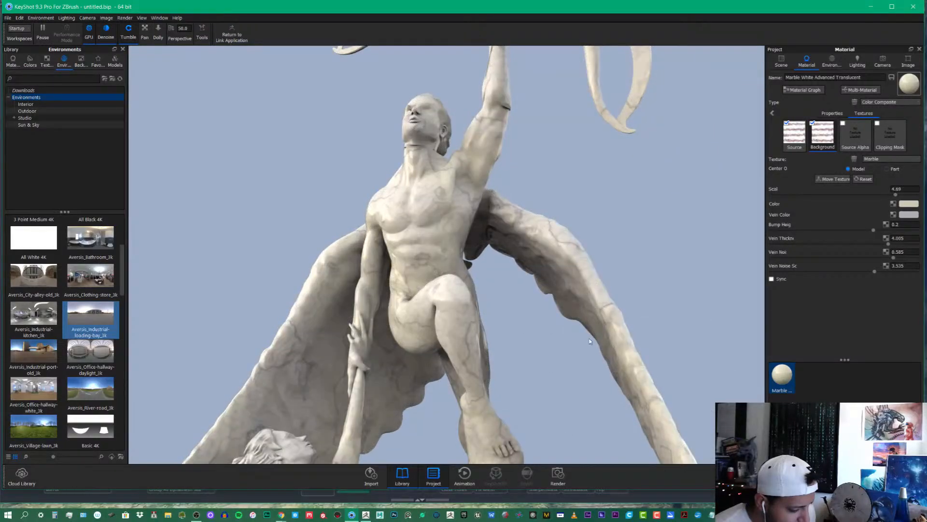
Inspect both figures and the cloud base from low angles at the front, side and rear
left_click_drag(562, 383, 679, 267)
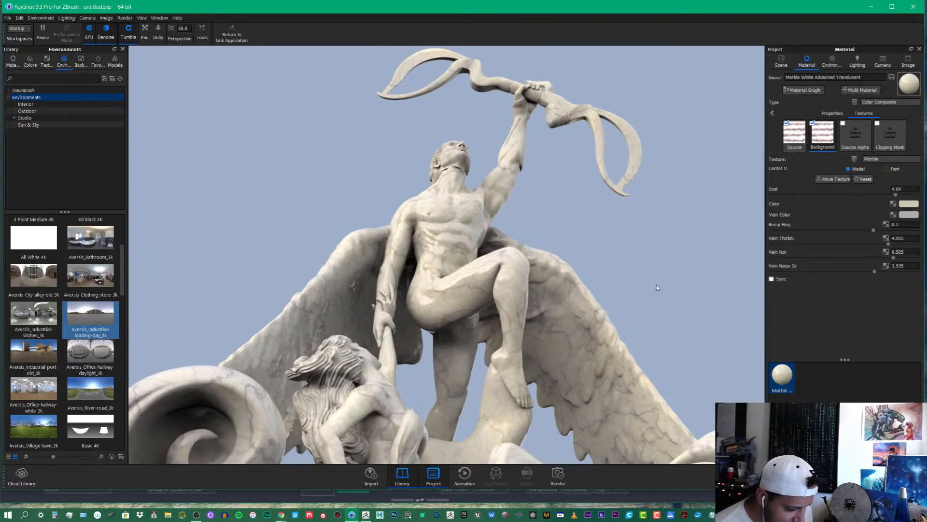
mouse_move(646, 277)
left_mouse_down()
mouse_move(677, 225)
mouse_move(659, 290)
left_mouse_up()
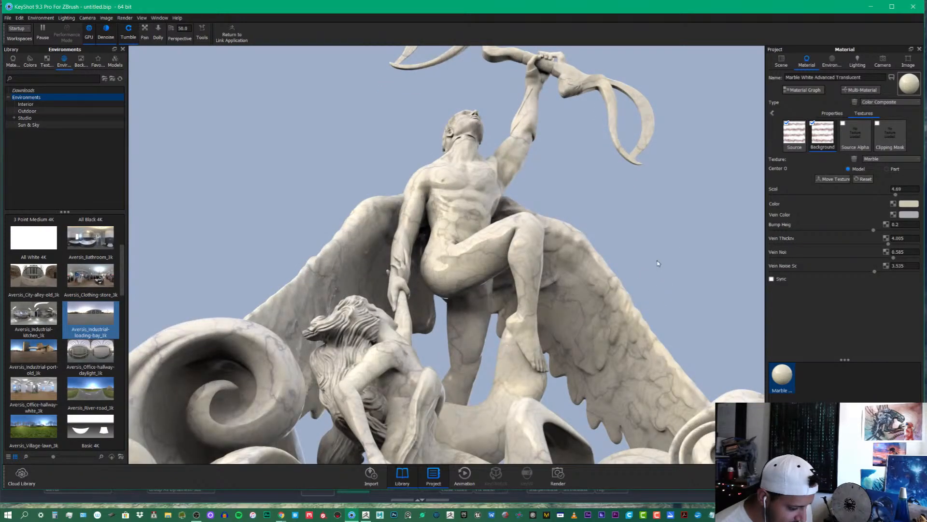
left_click_drag(658, 264, 660, 414)
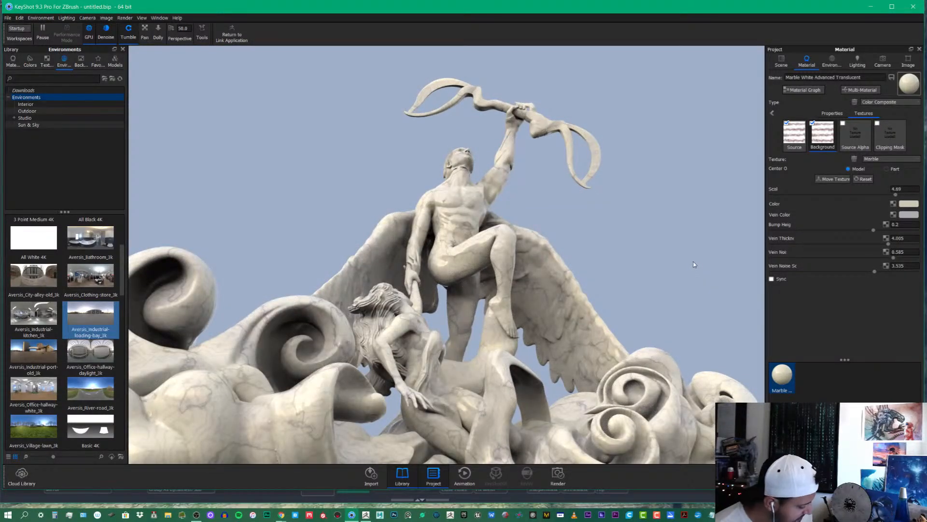
left_click_drag(694, 263, 571, 302)
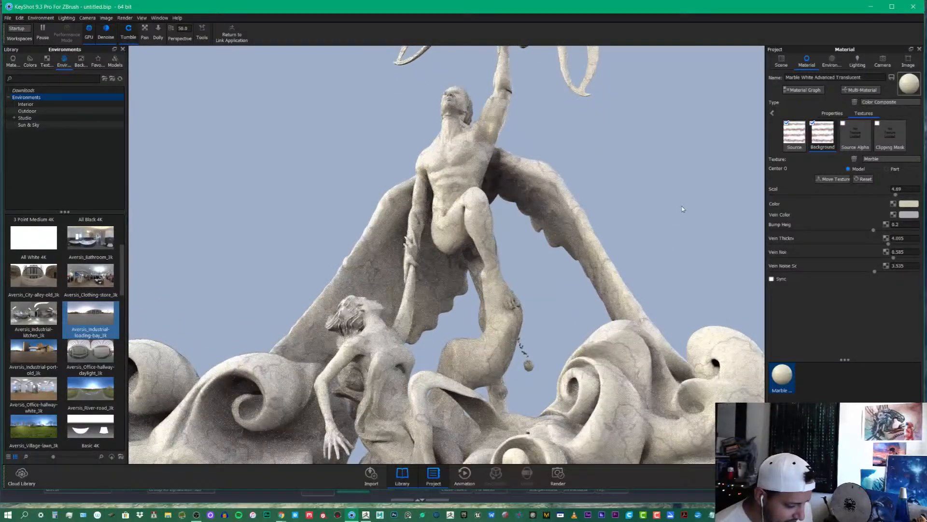
scroll(674, 242, "down", 5)
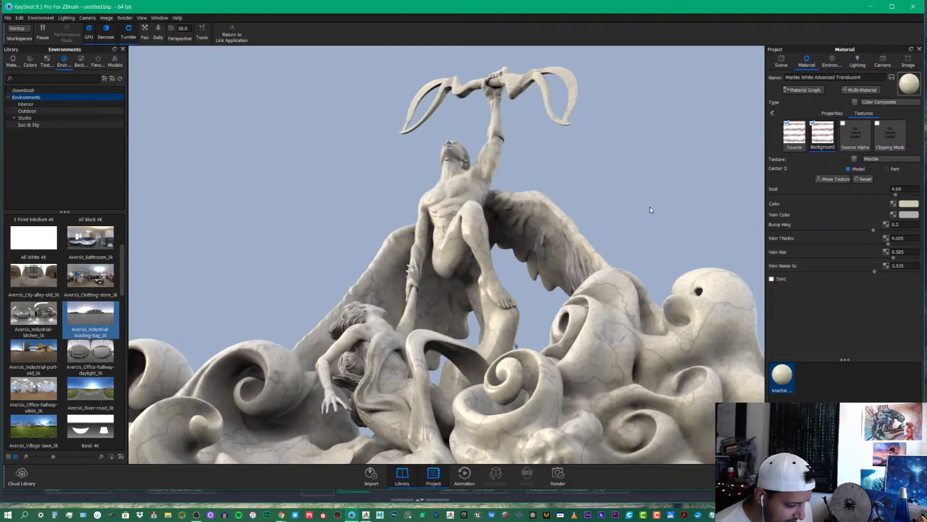
scroll(688, 212, "up", 2)
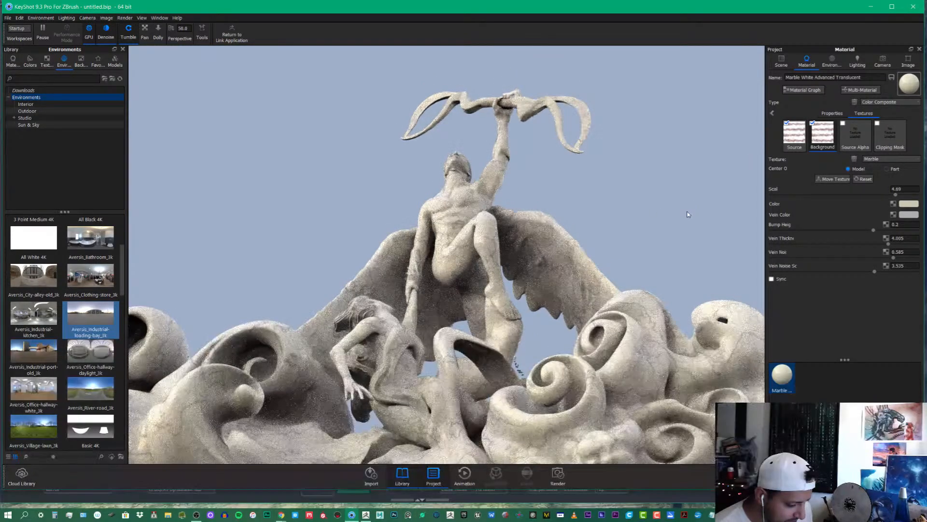
left_click_drag(685, 206, 644, 200)
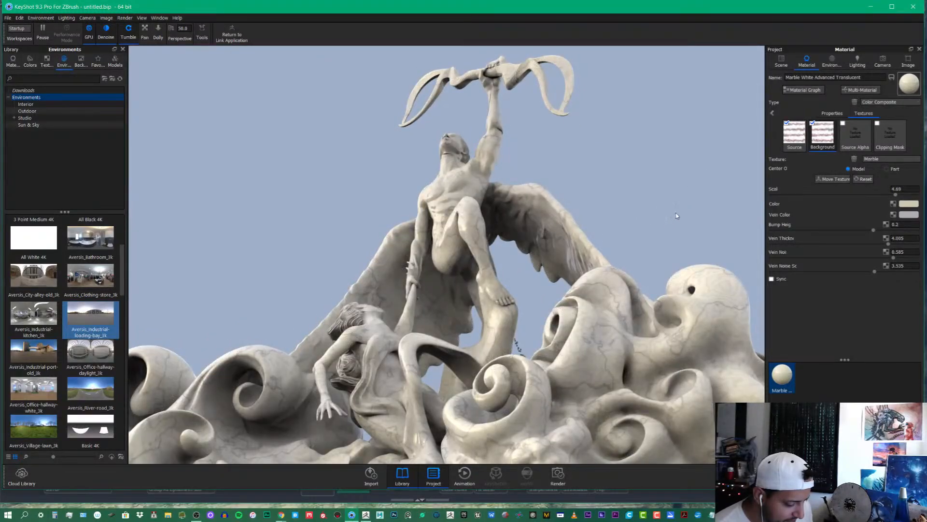
left_click_drag(665, 209, 287, 233)
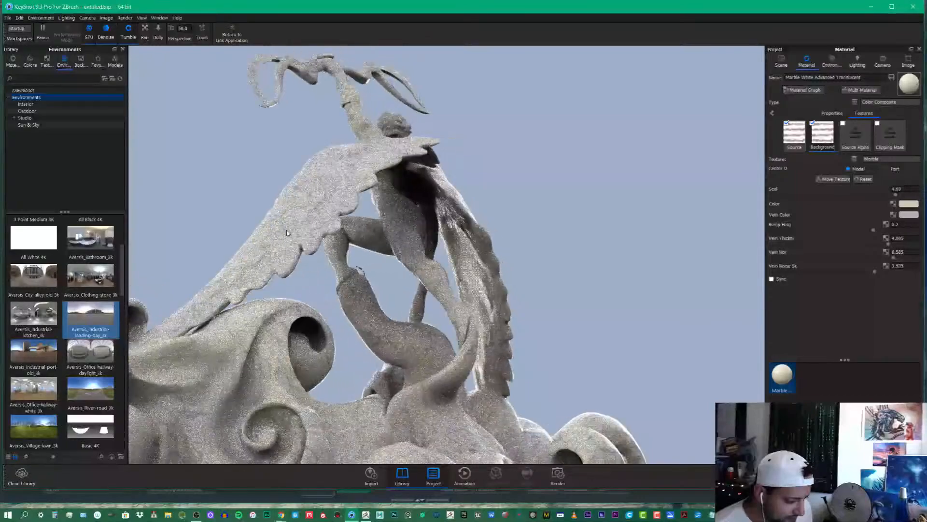
Examine the marble veining on the wings, both figures and the cloud base from the rear, side and front
left_click_drag(624, 268, 692, 215)
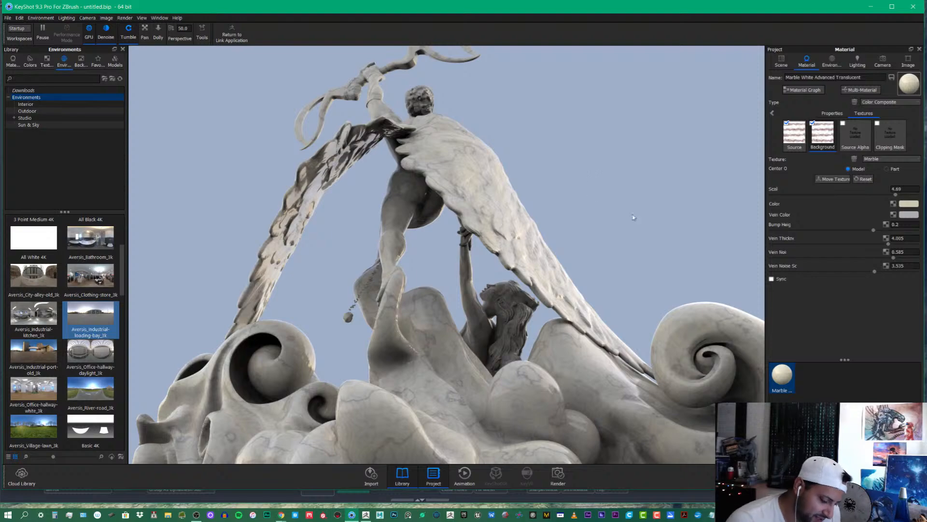
left_click_drag(622, 236, 648, 211)
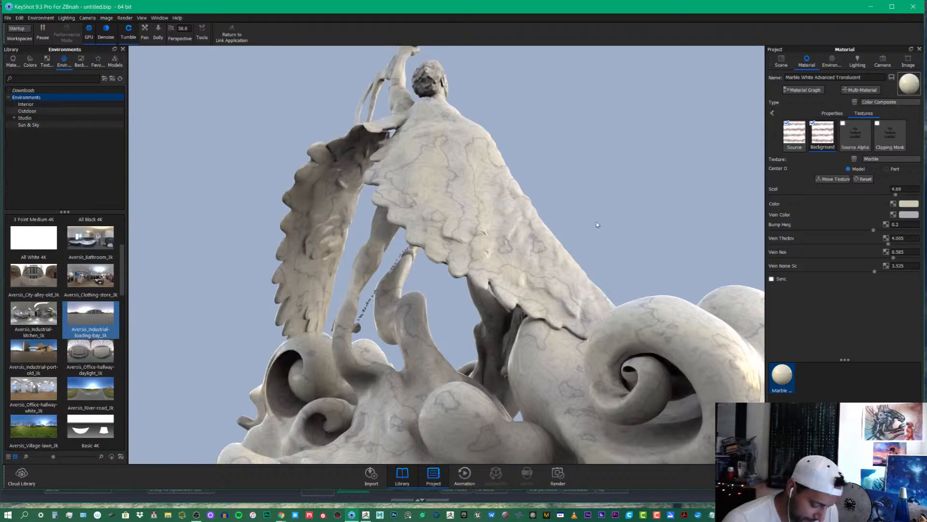
left_click_drag(626, 209, 625, 280)
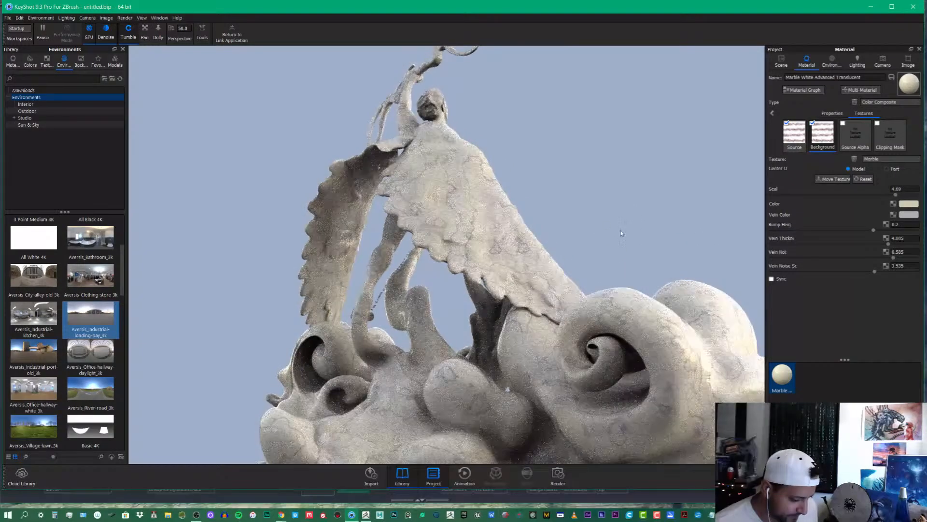
left_click_drag(641, 213, 660, 176)
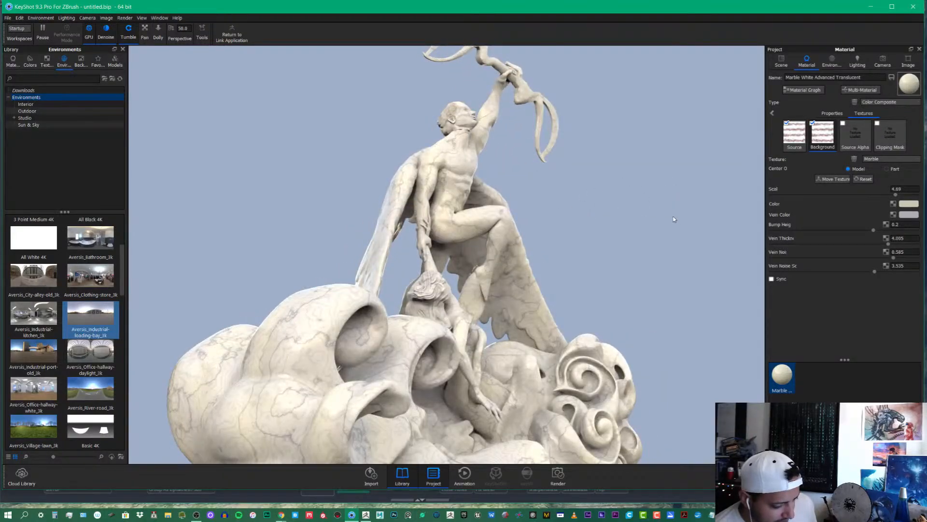
left_click_drag(677, 220, 540, 219)
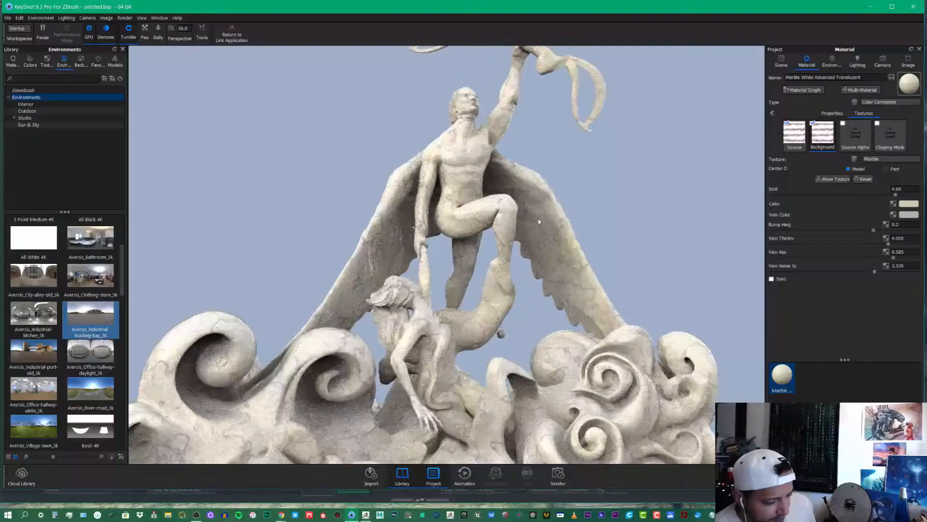
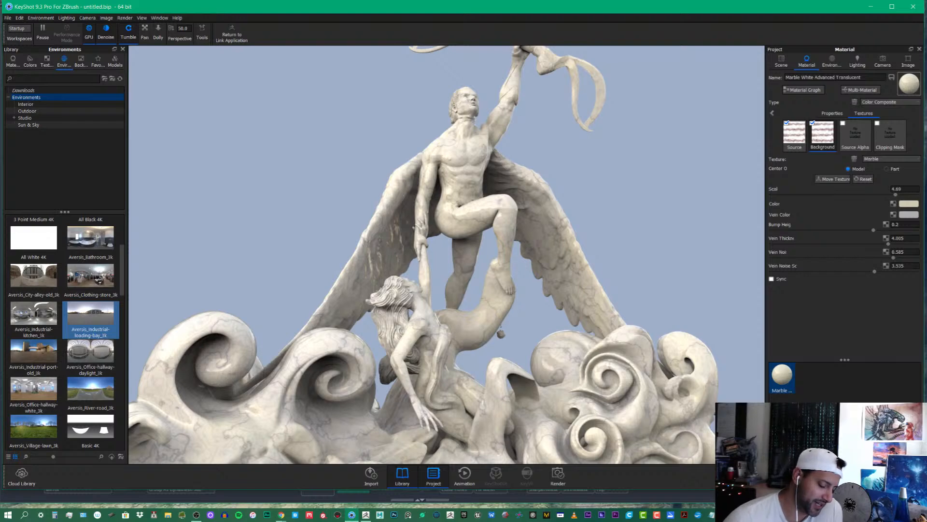
Lower the loading-bay environment's brightness to 0.924
left_click(667, 244)
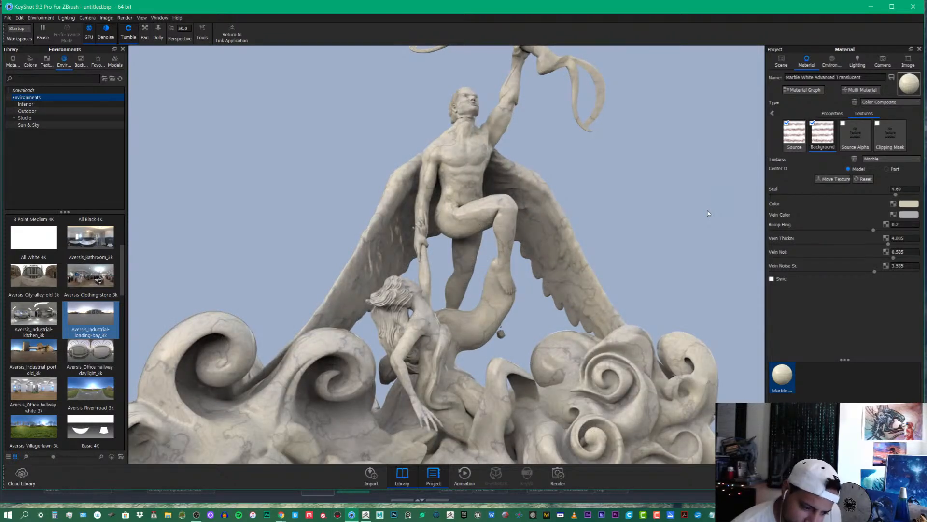
left_click(832, 62)
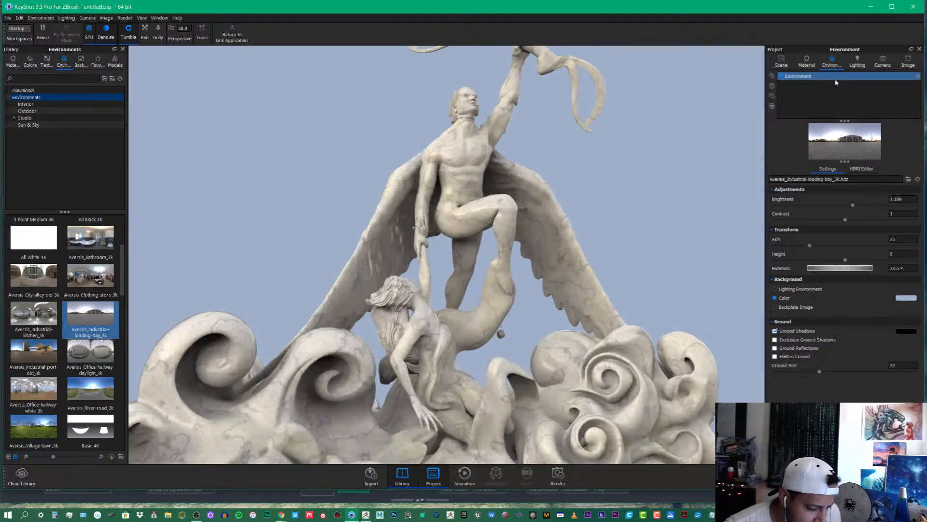
key("Down")
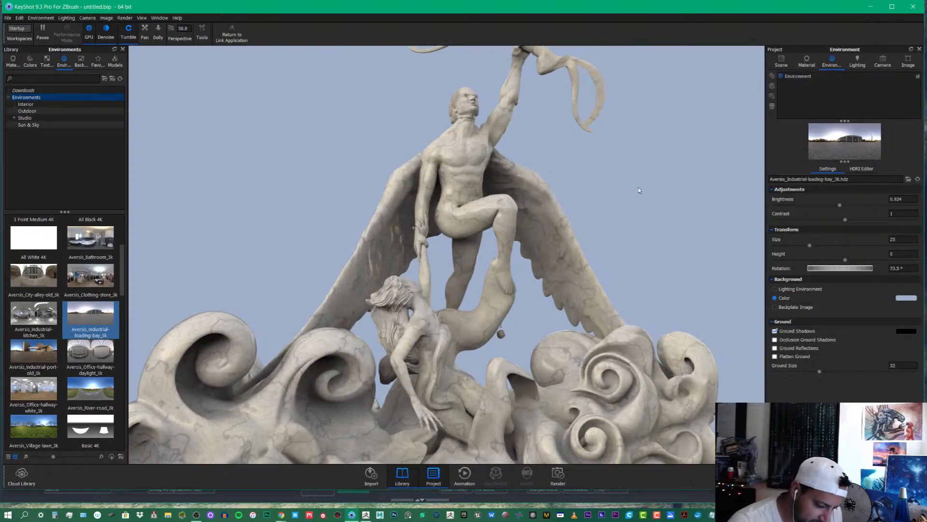
Inspect the full statue and its ground shadow under the loading-bay lighting, going from the front around to the back
left_click_drag(644, 209, 503, 231)
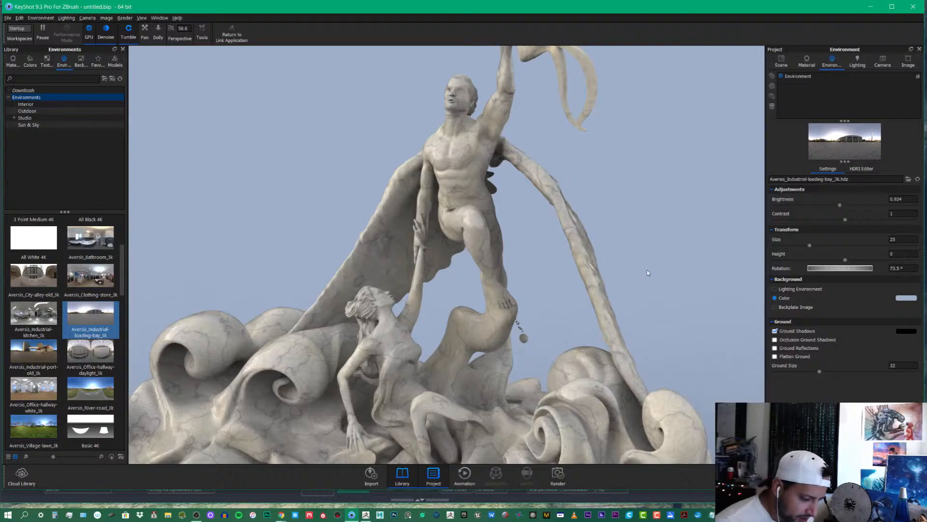
left_click_drag(648, 276, 659, 337)
scroll(660, 338, "down", 5)
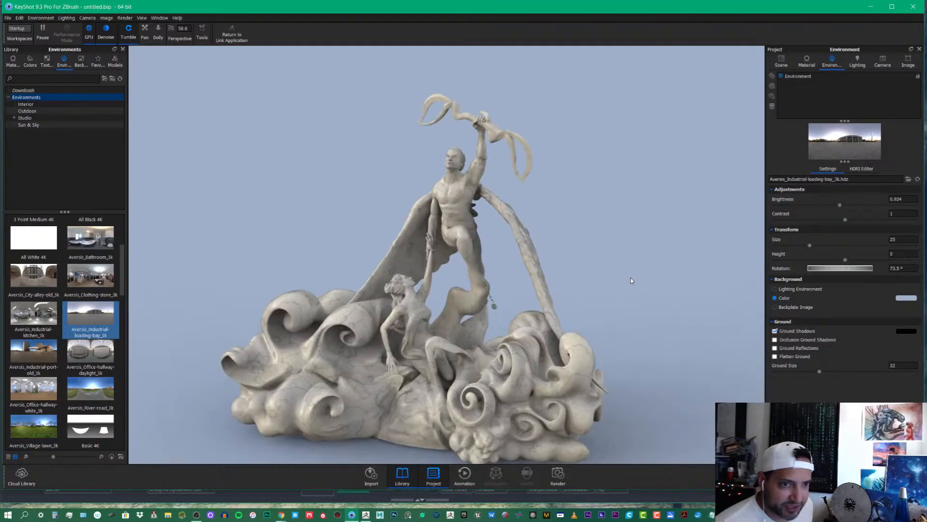
scroll(618, 254, "up", 2)
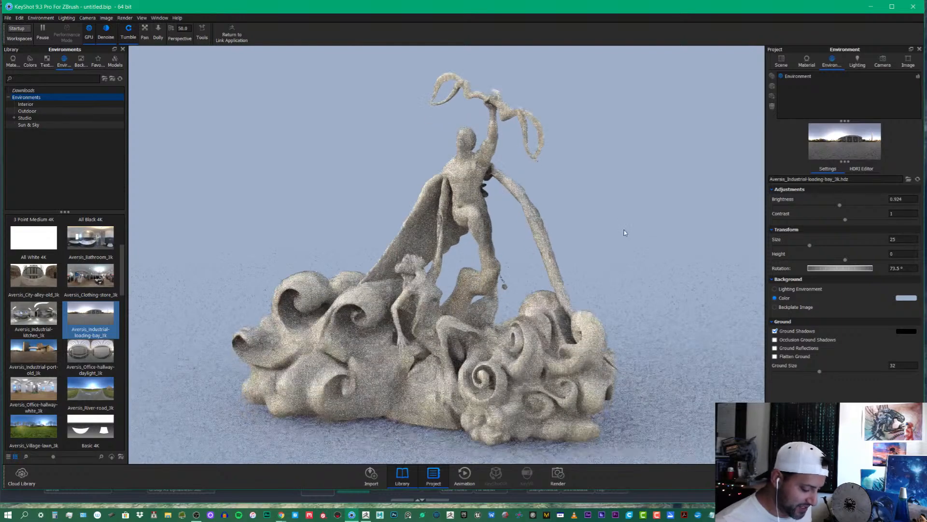
left_click_drag(670, 241, 615, 215)
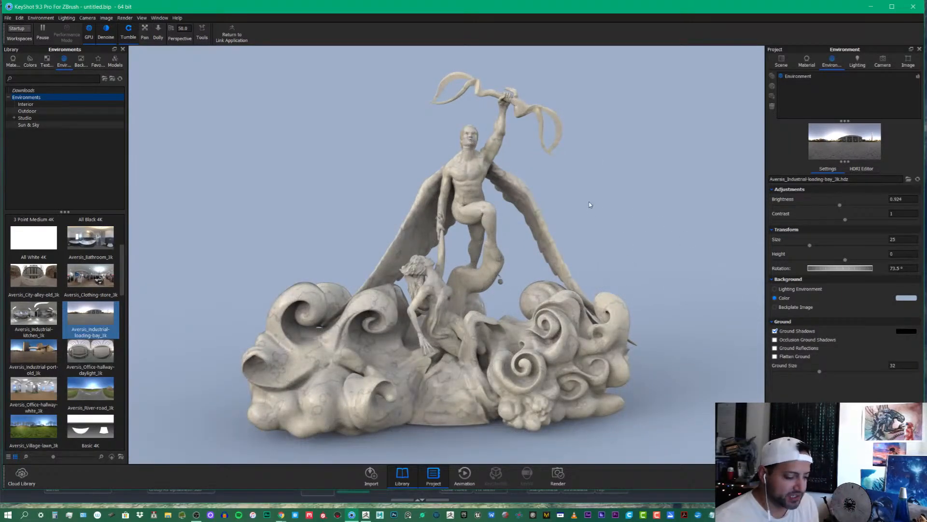
left_click_drag(604, 213, 587, 199)
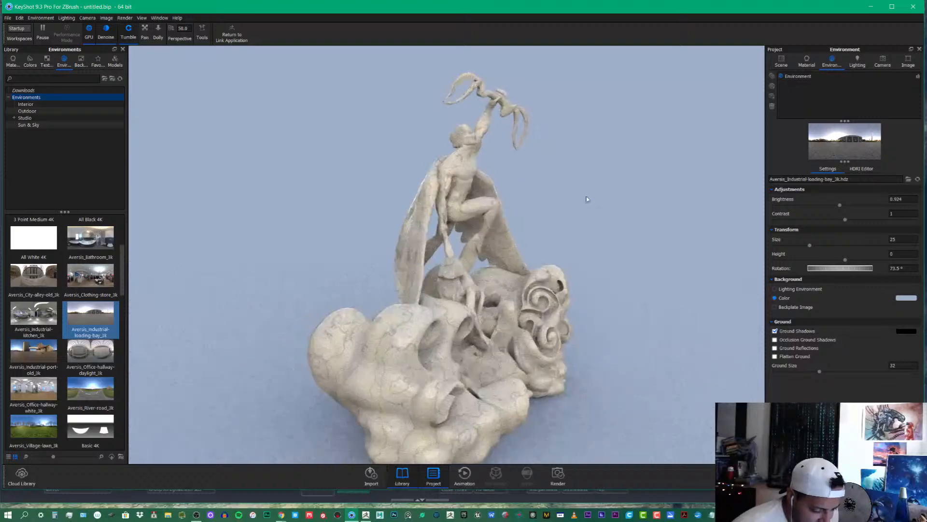
left_click_drag(584, 248, 626, 204)
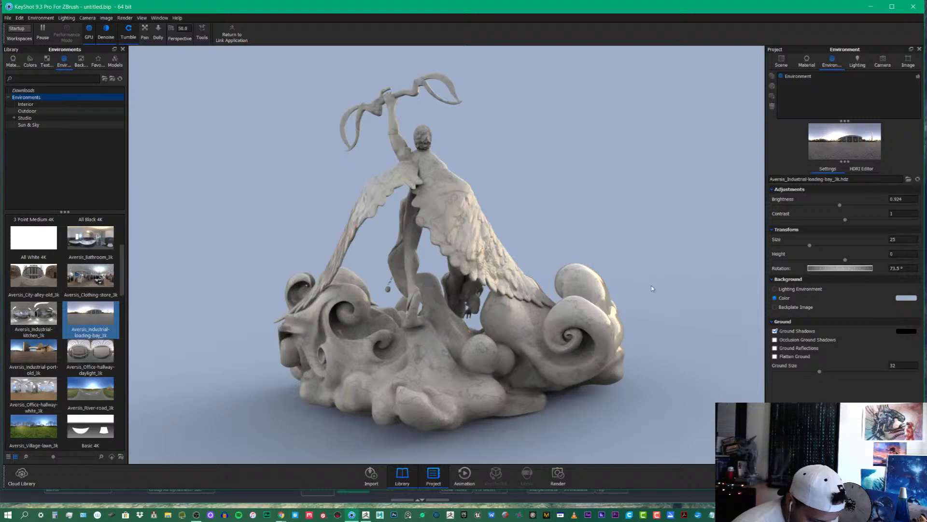
Examine the shading on the wings' backs and cloud base from low rear angles, returning around the side to the front
left_click_drag(652, 289, 624, 234)
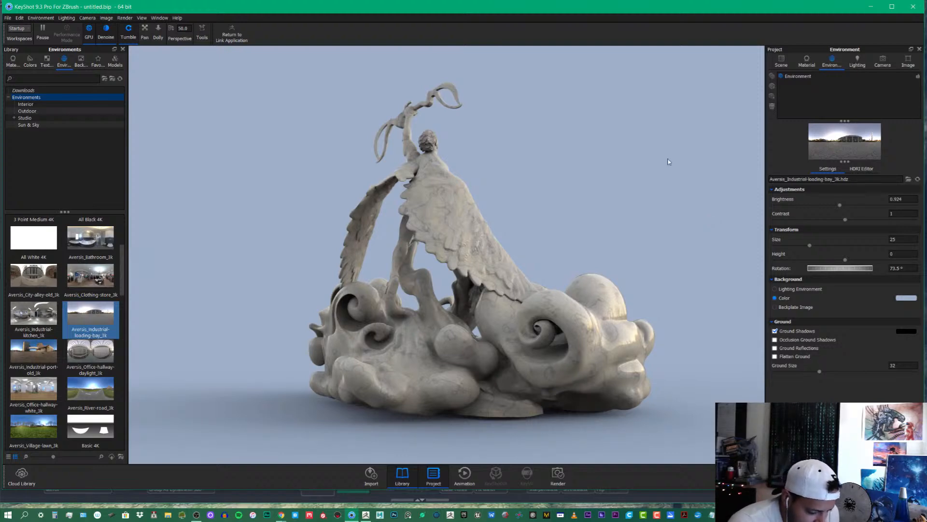
left_click_drag(590, 241, 702, 239)
left_click_drag(559, 238, 654, 245)
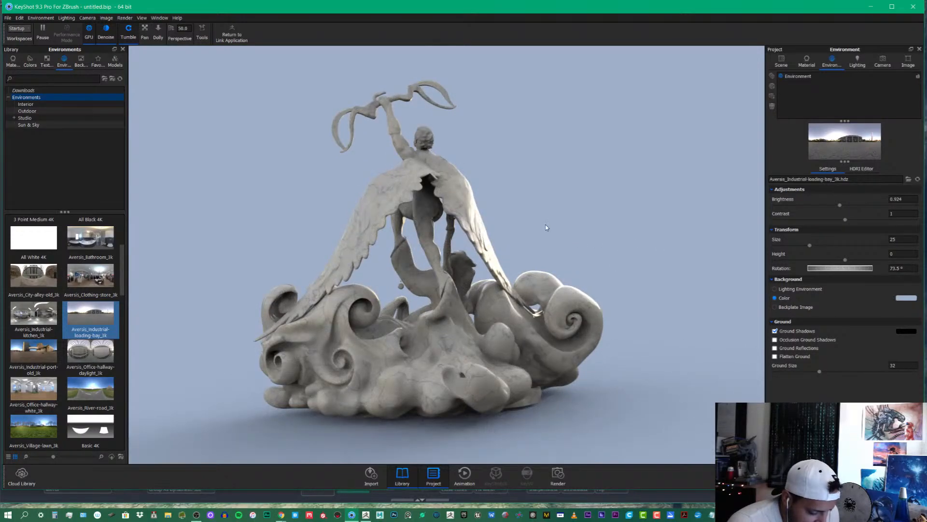
left_click_drag(577, 236, 625, 247)
left_click_drag(550, 241, 587, 249)
left_click_drag(641, 258, 686, 238)
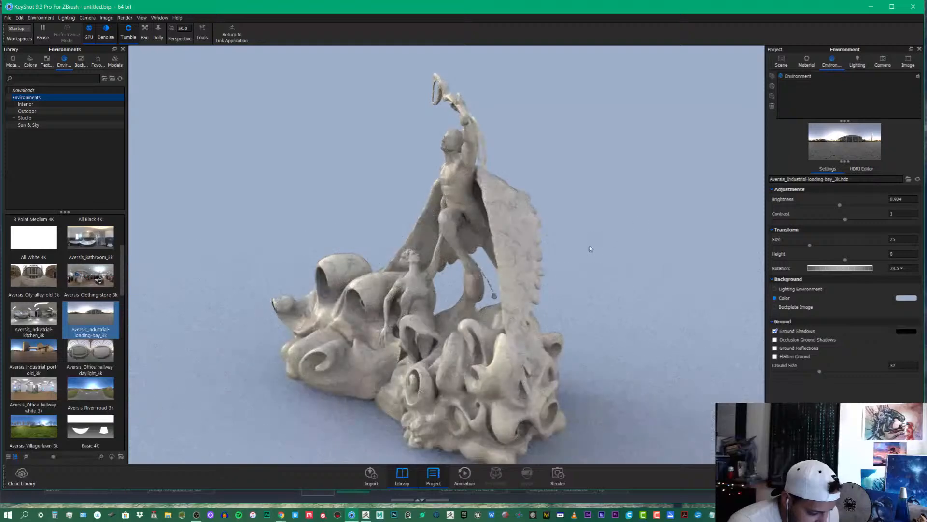
left_click_drag(588, 253, 699, 243)
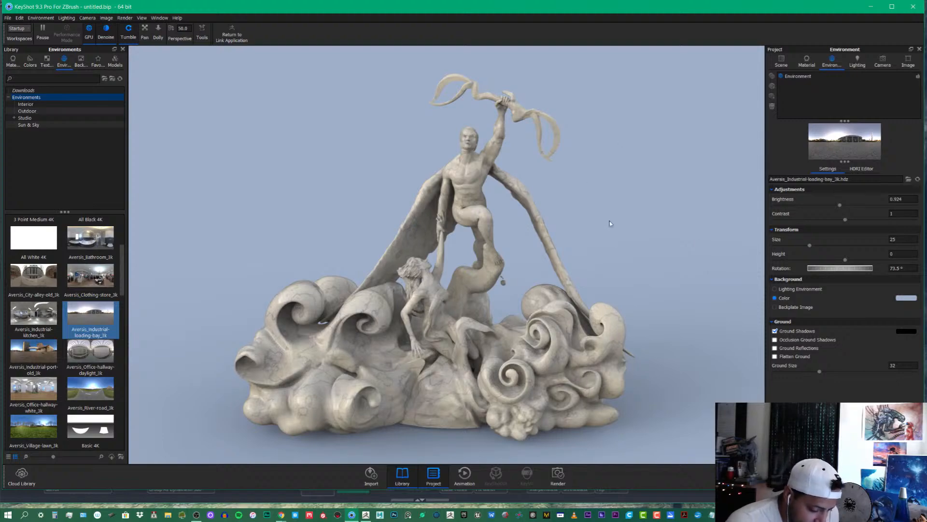
Compare side views and slightly raised front views of the whole statue to judge its overall lighting and composition
left_click_drag(639, 260, 607, 259)
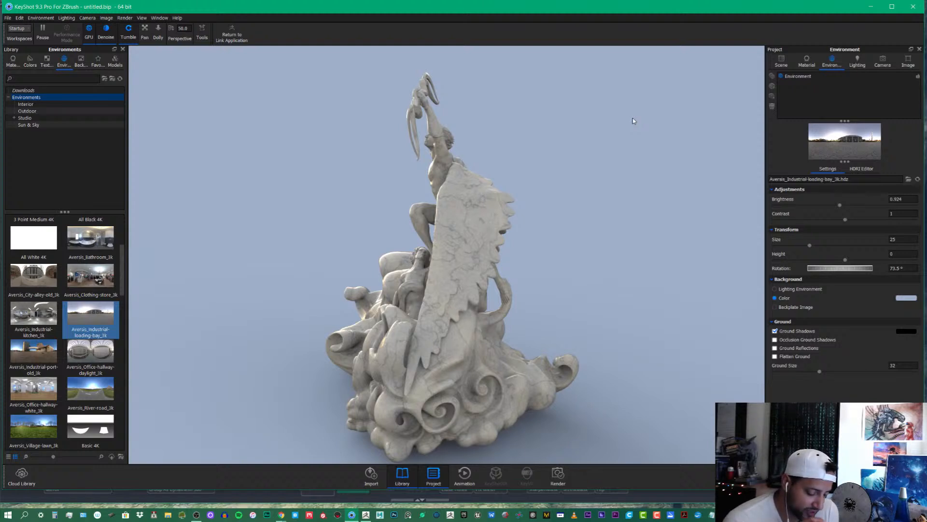
left_click_drag(619, 285, 747, 236)
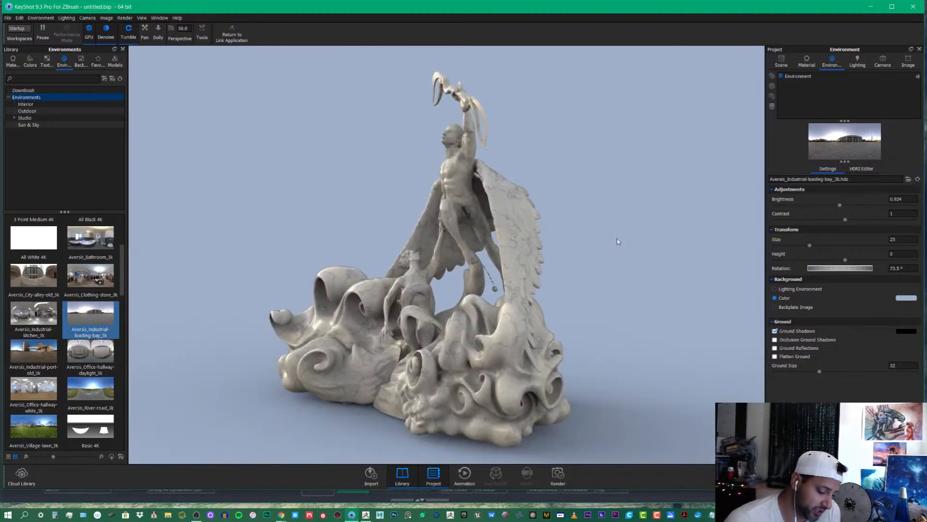
mouse_move(618, 240)
left_mouse_down()
mouse_move(682, 271)
mouse_move(657, 260)
mouse_move(698, 270)
mouse_move(689, 244)
left_mouse_up()
left_click_drag(670, 336, 691, 294)
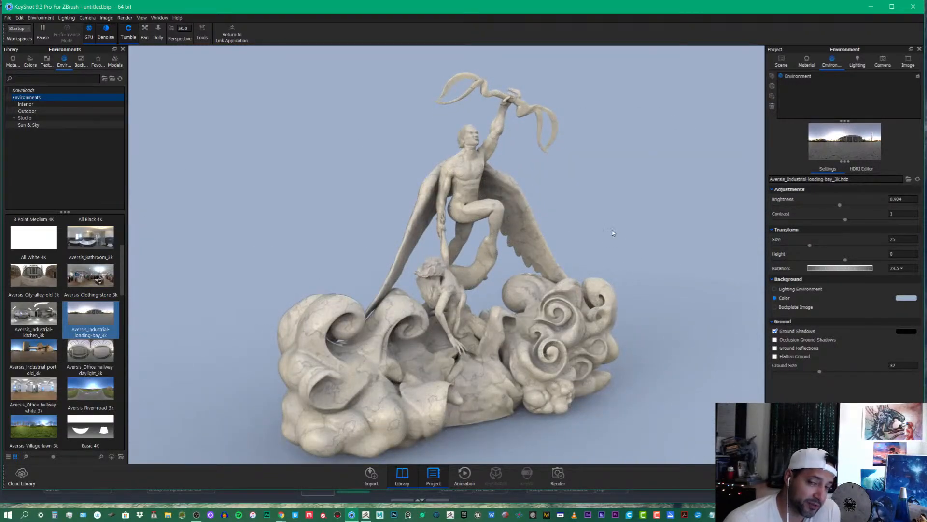
mouse_move(641, 231)
left_mouse_down()
mouse_move(652, 255)
mouse_move(639, 273)
mouse_move(595, 273)
left_mouse_up()
mouse_move(666, 272)
left_mouse_down()
mouse_move(653, 278)
mouse_move(666, 277)
mouse_move(633, 367)
mouse_move(571, 379)
mouse_move(542, 348)
mouse_move(485, 316)
mouse_move(282, 295)
left_mouse_up()
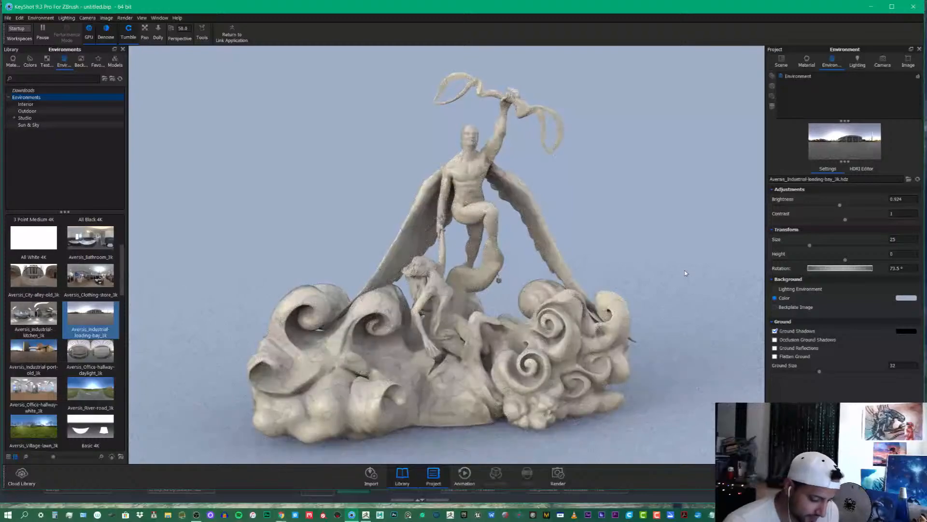
left_click_drag(686, 269, 622, 314)
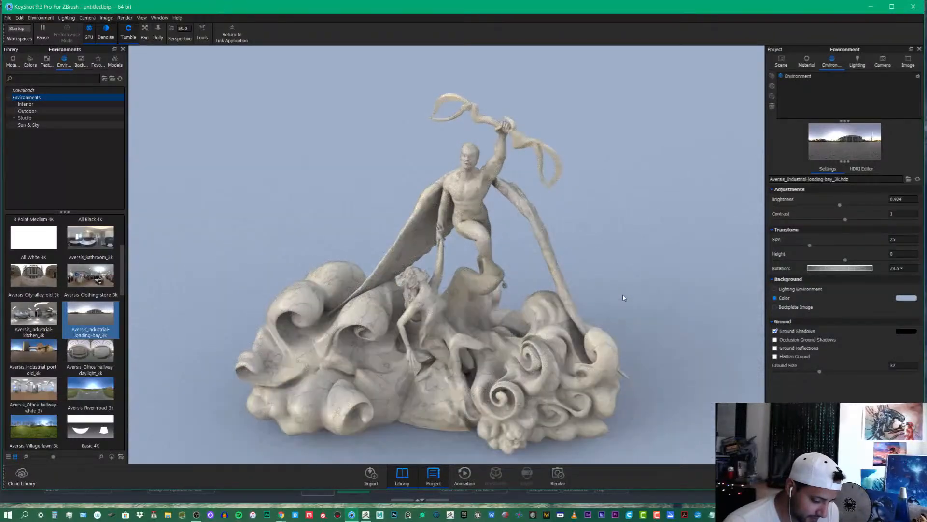
left_click_drag(647, 286, 671, 236)
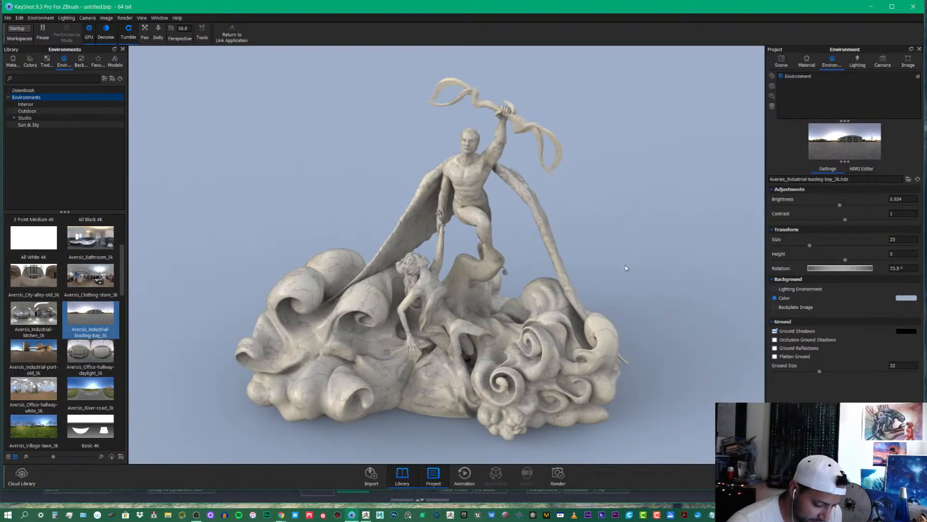
left_click_drag(619, 252, 608, 238)
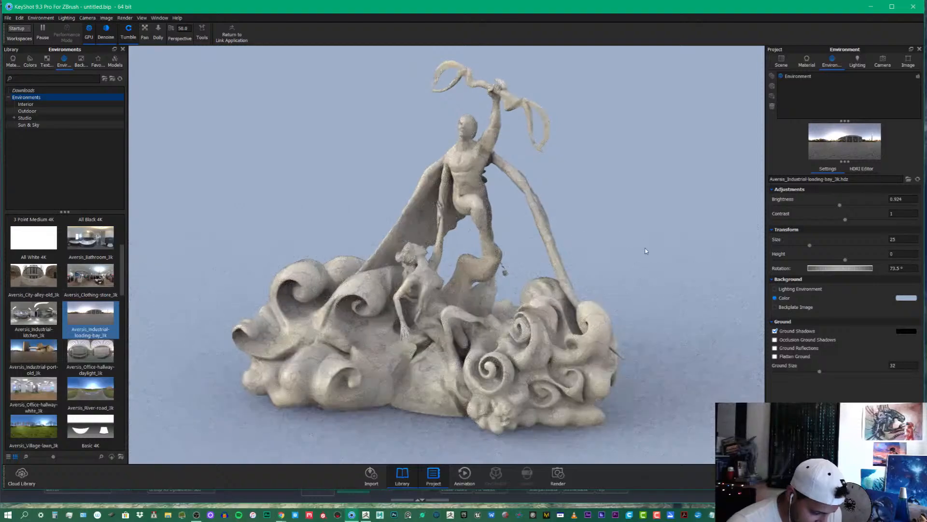
mouse_move(661, 278)
left_mouse_down()
mouse_move(613, 256)
mouse_move(636, 252)
mouse_move(571, 248)
mouse_move(646, 220)
left_mouse_up()
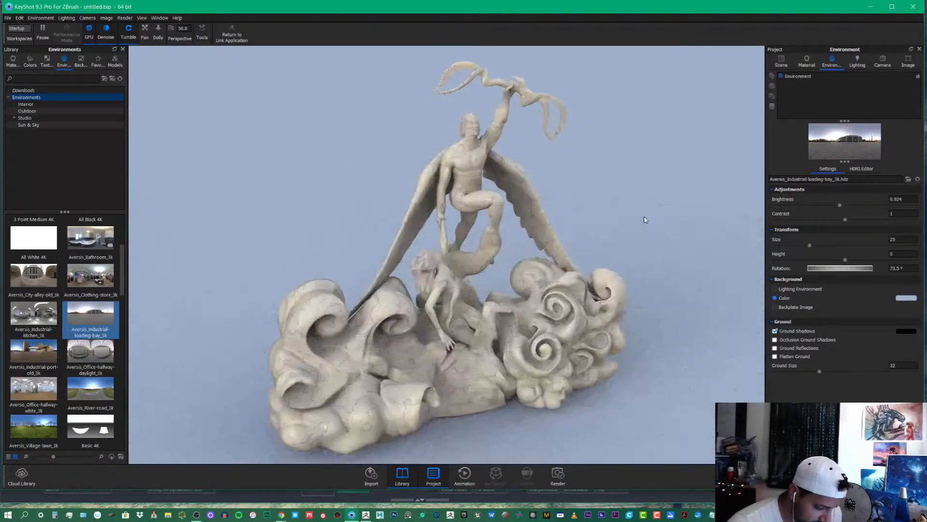